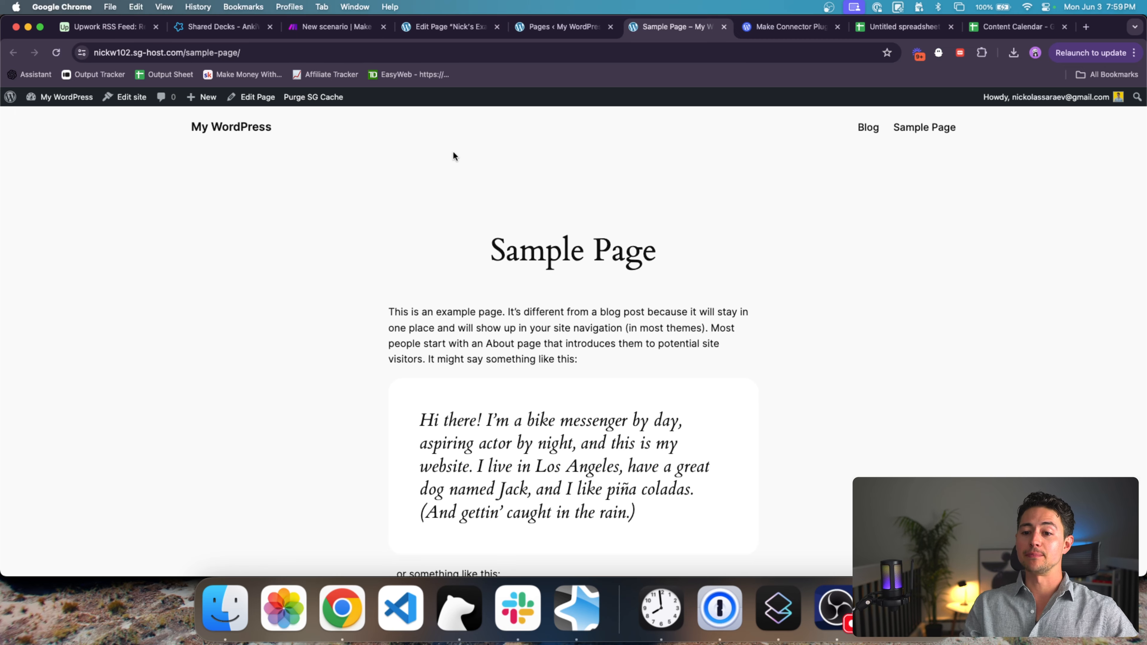
Step: Switch from the WordPress Sample Page to the untitled spreadsheet of article titles and keywords
{"action": "left_click", "coordinate": [893, 30]}
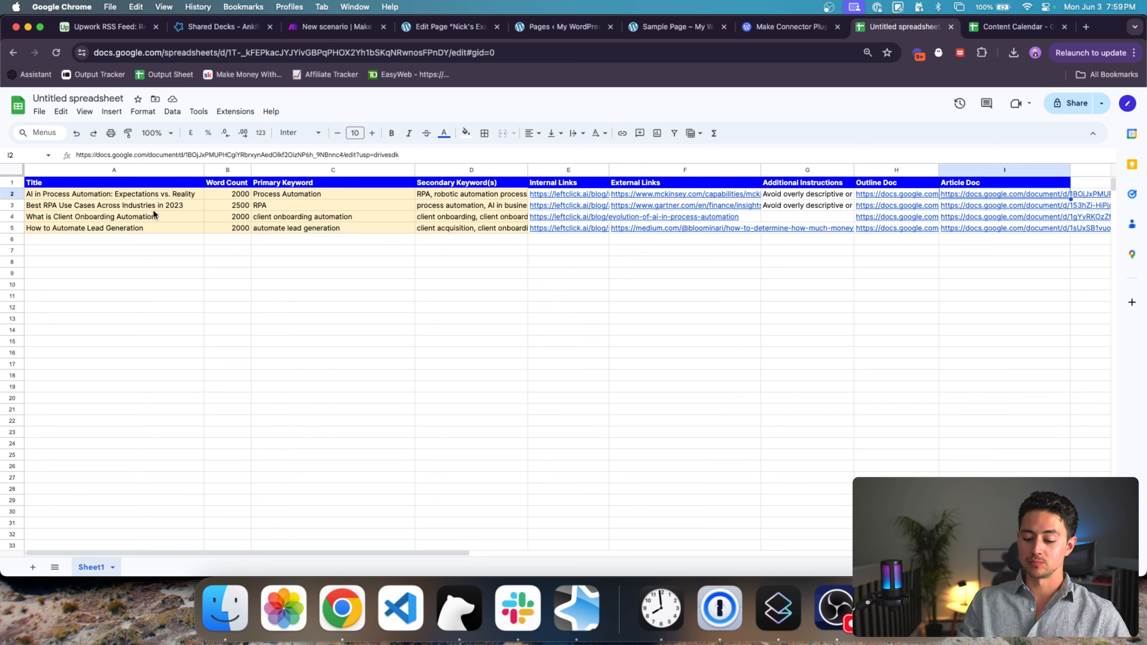
Step: Zoom in, check the Article Doc links, and rename the spreadsheet 'Content Calendar'
{"action": "key", "text": "super+equal"}
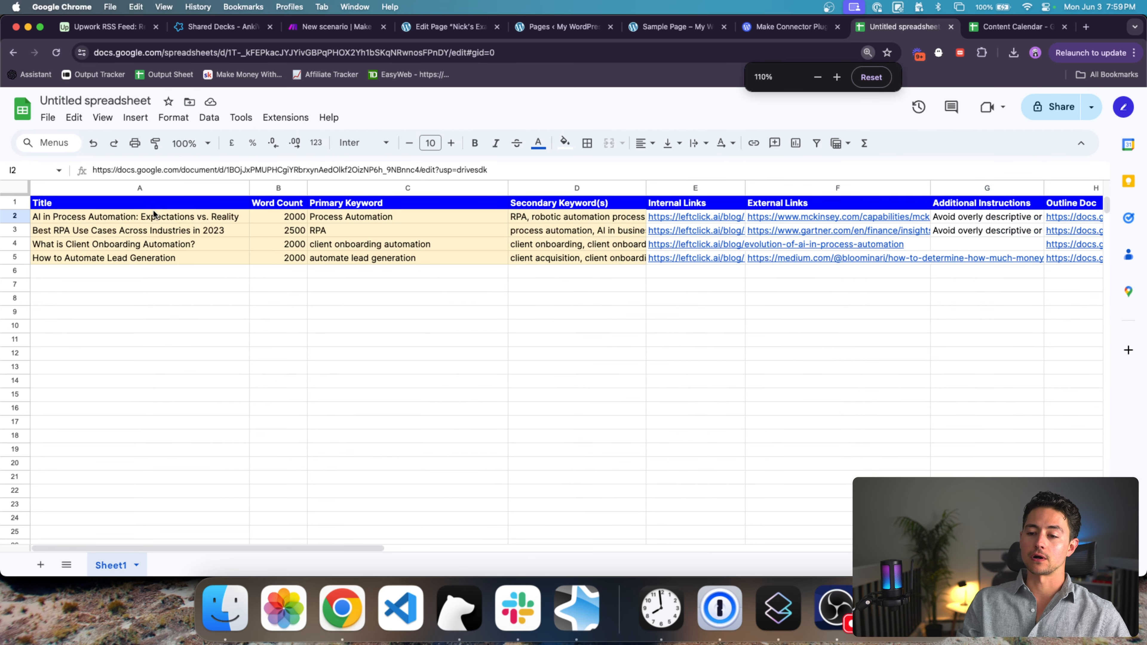
{"action": "scroll", "coordinate": [733, 236], "scroll_direction": "right", "scroll_amount": 5}
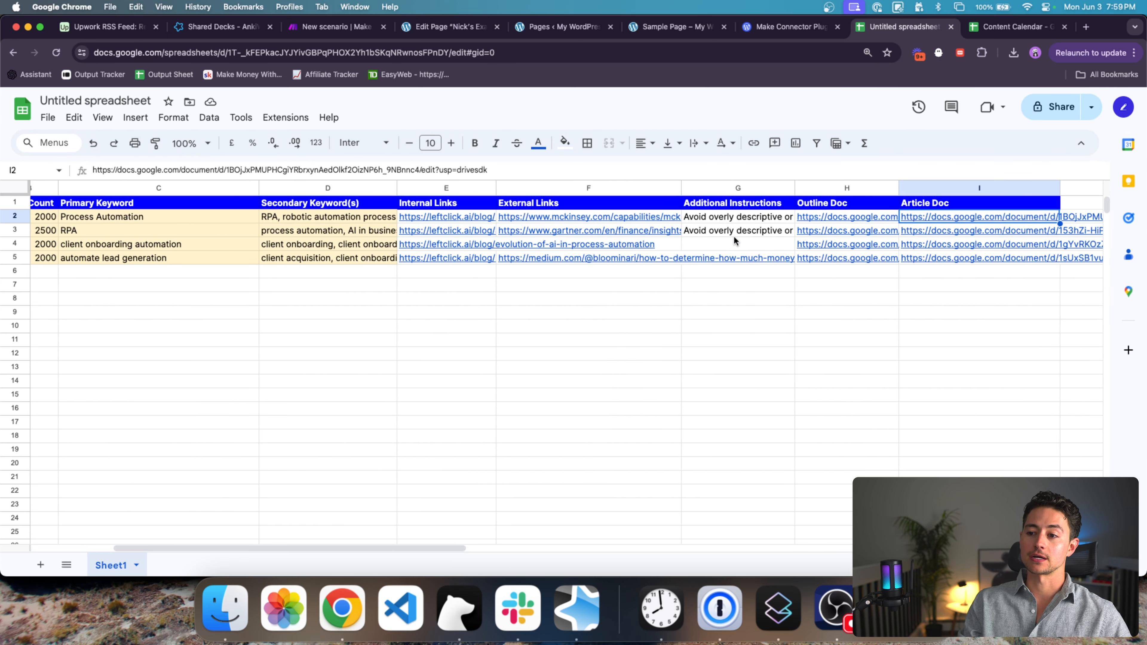
{"action": "left_click", "coordinate": [957, 241]}
{"action": "left_click", "coordinate": [942, 217]}
{"action": "scroll", "coordinate": [942, 217], "scroll_direction": "left", "scroll_amount": 4}
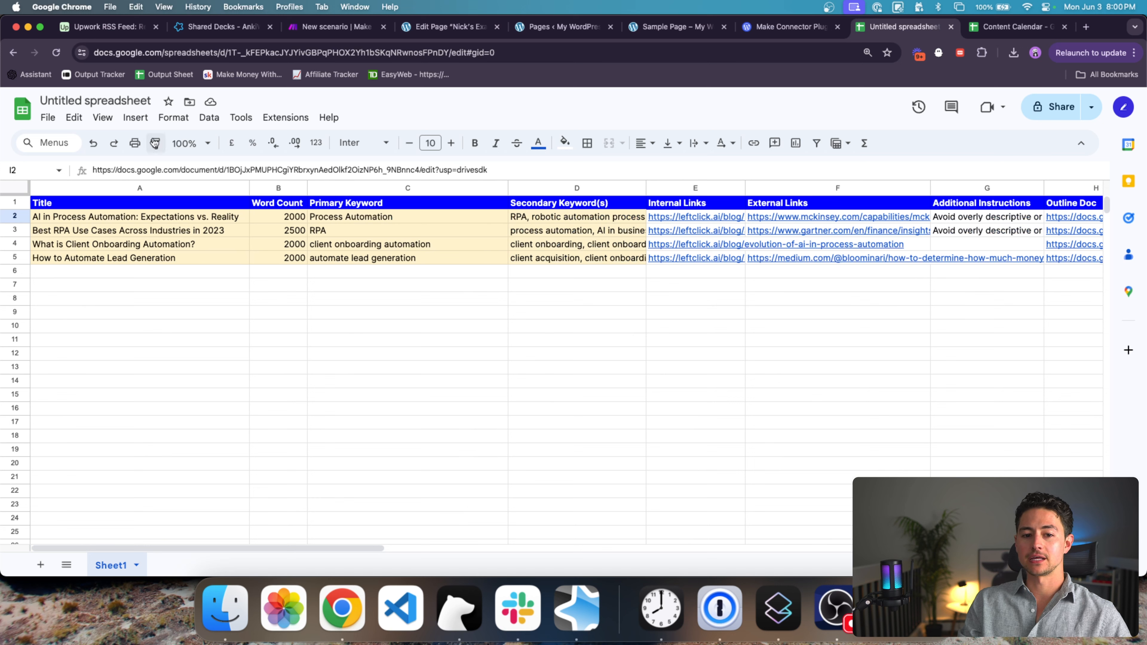
{"action": "left_click", "coordinate": [129, 99]}
{"action": "type", "text": "Content Calendar"}
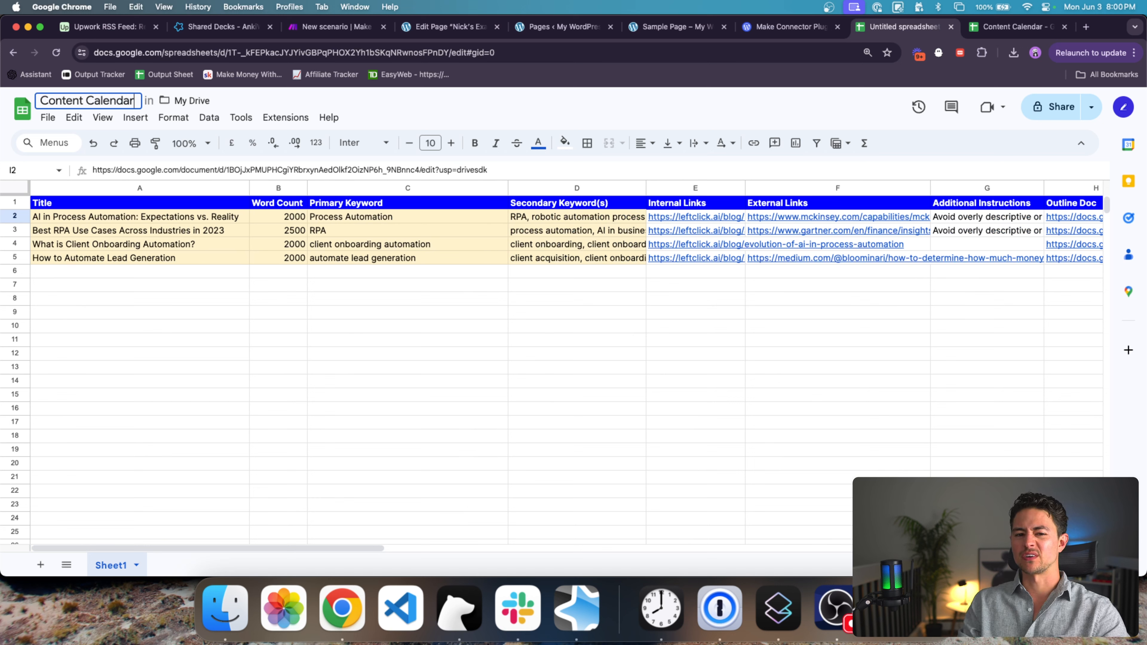
{"action": "key", "text": "Return"}
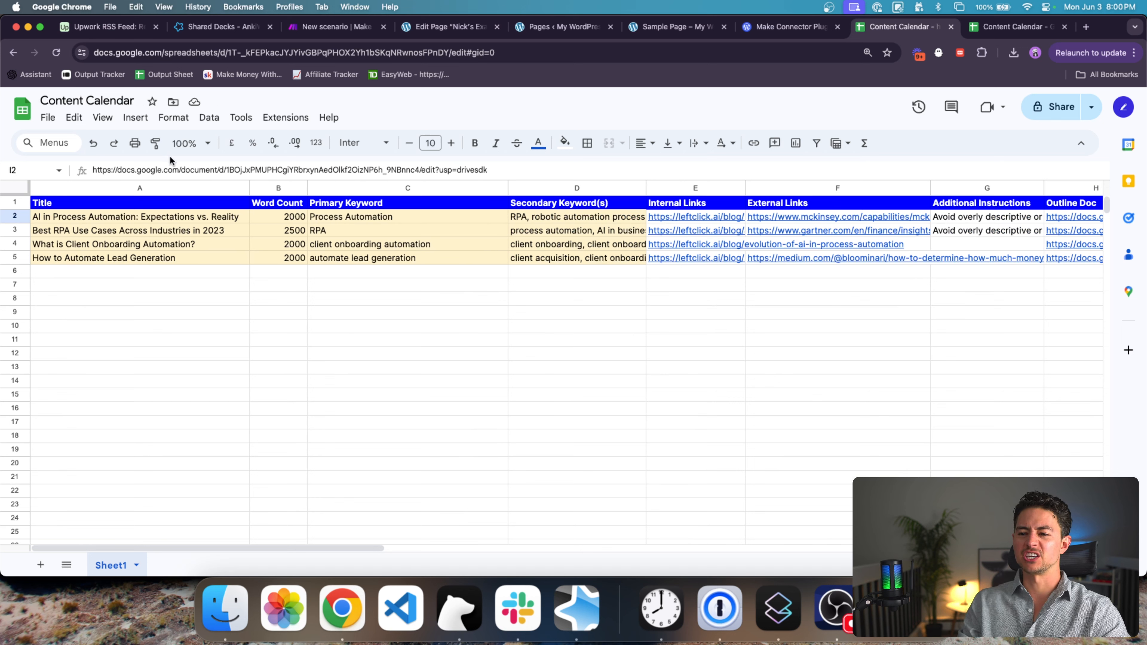
Step: Narrow the Primary Keyword and Word Count columns
{"action": "left_click_drag", "start_coordinate": [505, 190], "coordinate": [438, 190]}
{"action": "left_click_drag", "start_coordinate": [304, 189], "coordinate": [302, 189]}
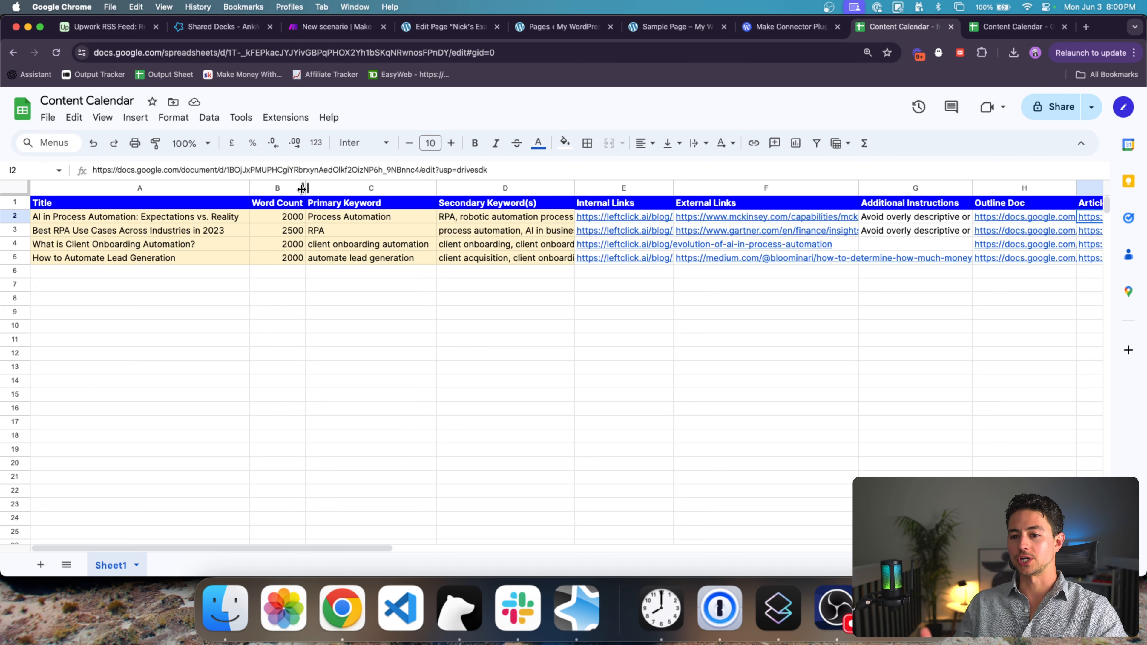
{"action": "scroll", "coordinate": [571, 250], "scroll_direction": "right", "scroll_amount": 5}
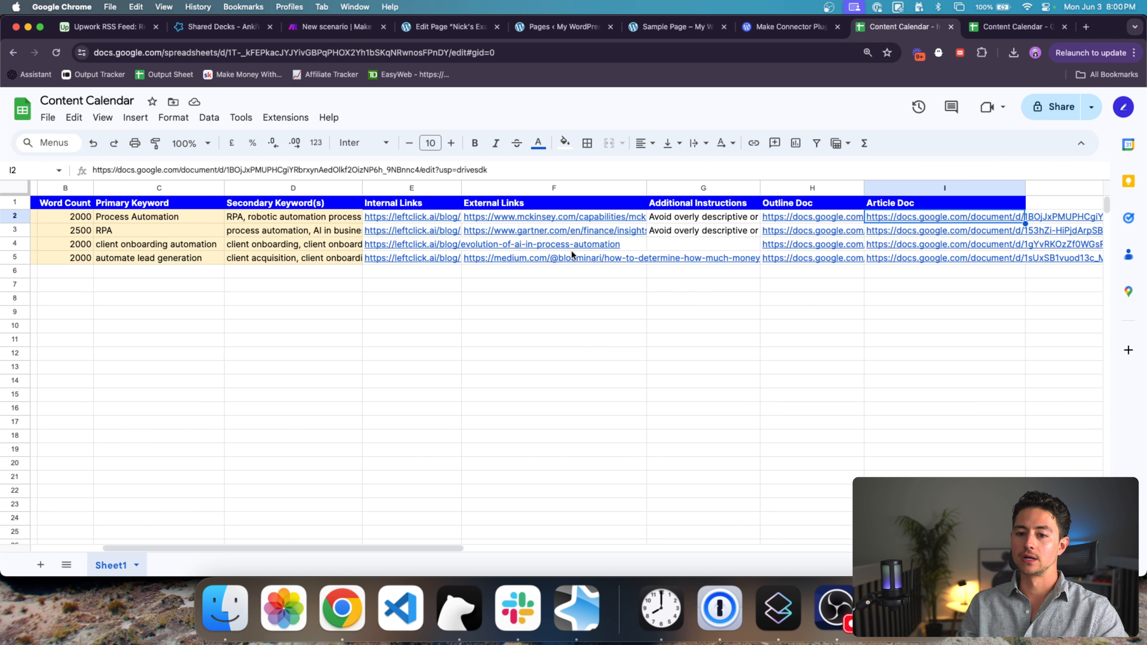
{"action": "scroll", "coordinate": [453, 200], "scroll_direction": "left", "scroll_amount": 5}
Step: Select and review the titles, word counts and primary keywords
{"action": "left_click", "coordinate": [80, 203]}
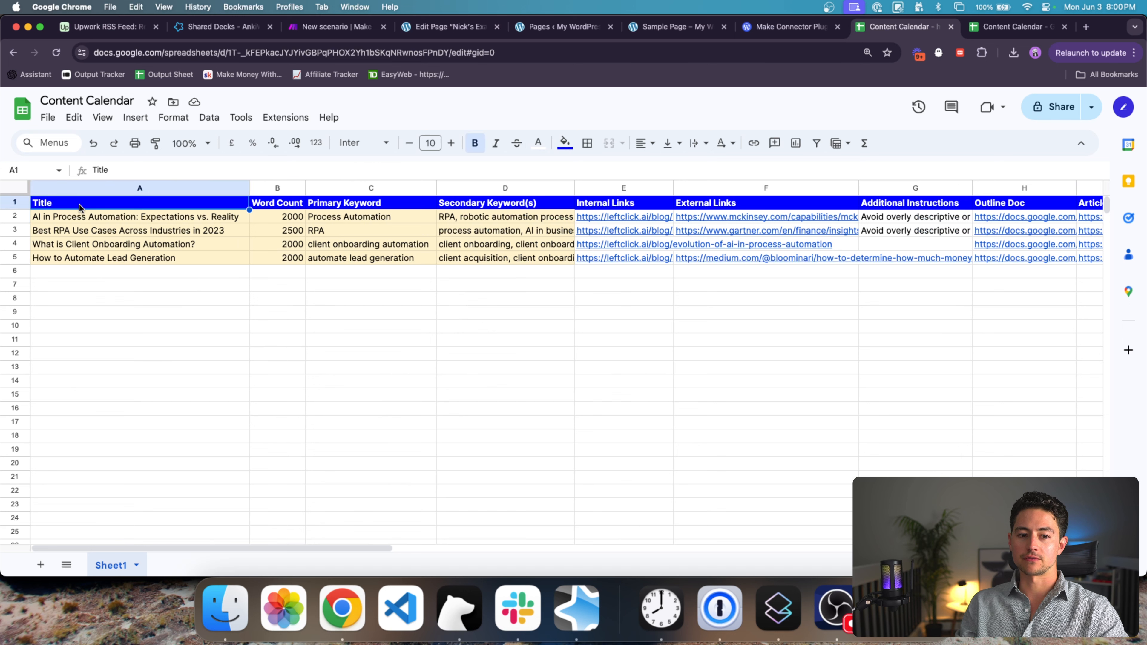
{"action": "key", "text": "Down"}
{"action": "key", "text": "shift+Down"}
{"action": "key", "text": "shift+Down"}
{"action": "left_click", "coordinate": [279, 216]}
{"action": "key", "text": "shift+Down"}
{"action": "key", "text": "shift+Down"}
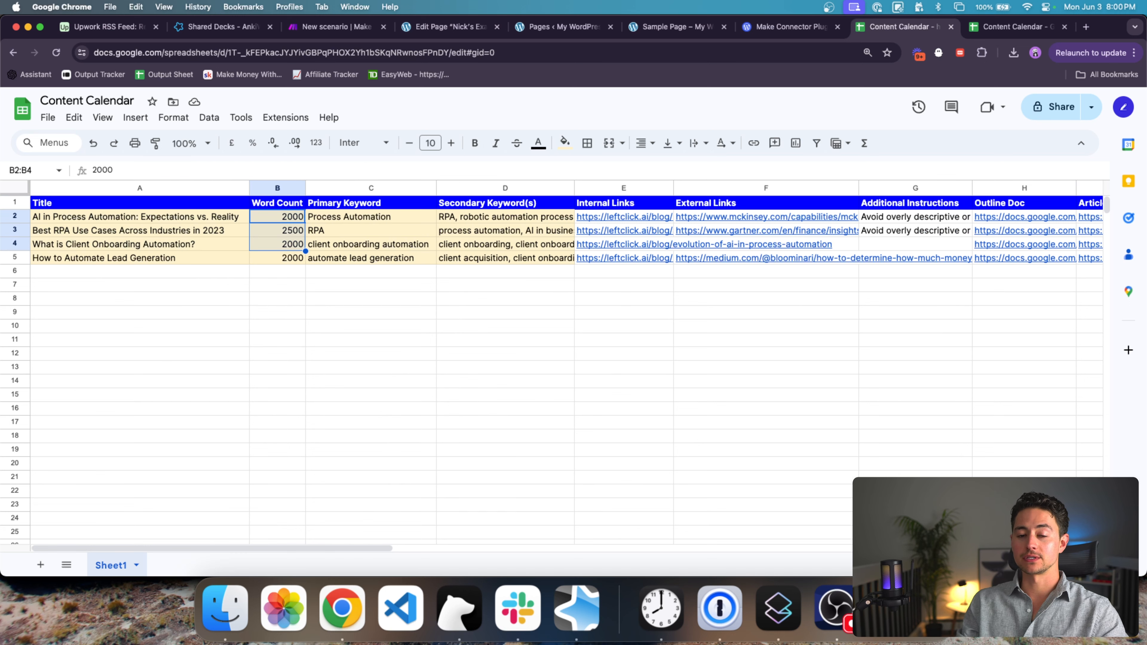
{"action": "left_click", "coordinate": [341, 218]}
{"action": "key", "text": "shift+Down"}
{"action": "key", "text": "shift+Down"}
Step: Review the first row's secondary keywords, internal and external links, and additional instructions
{"action": "left_click", "coordinate": [465, 220]}
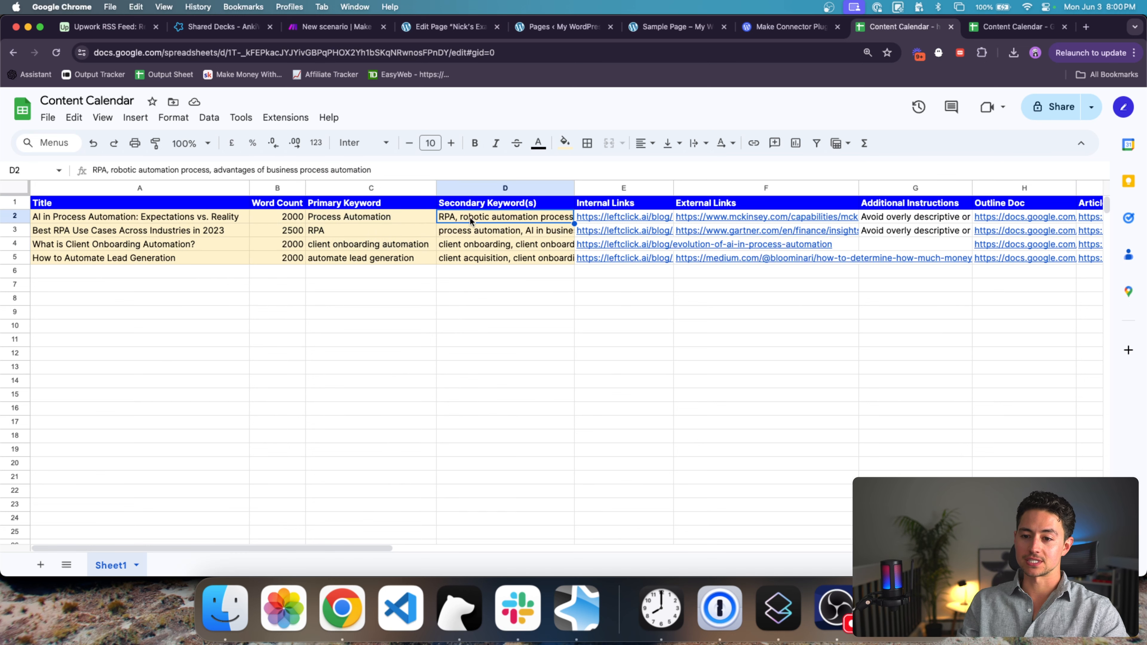
{"action": "scroll", "coordinate": [591, 235], "scroll_direction": "right", "scroll_amount": 2}
{"action": "left_click", "coordinate": [590, 216]}
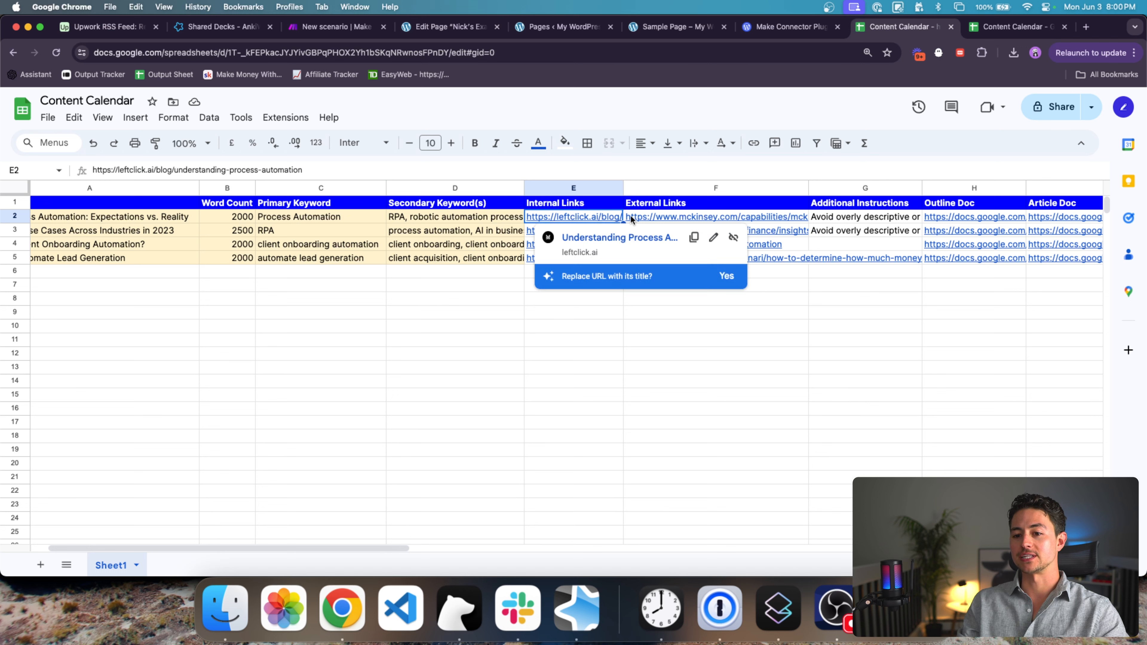
{"action": "left_click", "coordinate": [644, 216]}
{"action": "scroll", "coordinate": [647, 215], "scroll_direction": "right", "scroll_amount": 2}
{"action": "scroll", "coordinate": [647, 215], "scroll_direction": "right", "scroll_amount": 2}
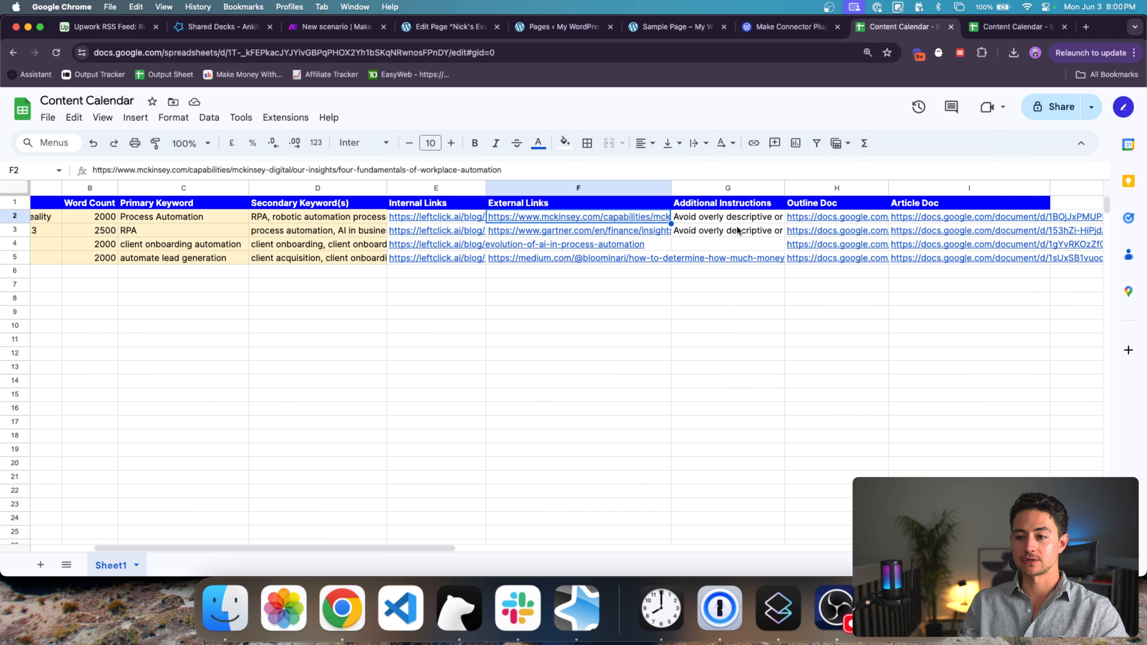
{"action": "left_click", "coordinate": [740, 217]}
Step: Narrow another column and launch the first row's Outline Doc link in a new tab
{"action": "mouse_move", "coordinate": [764, 188]}
{"action": "left_mouse_down"}
{"action": "mouse_move", "coordinate": [831, 188]}
{"action": "mouse_move", "coordinate": [758, 187]}
{"action": "left_mouse_up"}
{"action": "scroll", "coordinate": [771, 218], "scroll_direction": "right", "scroll_amount": 2}
{"action": "scroll", "coordinate": [770, 219], "scroll_direction": "right", "scroll_amount": 2}
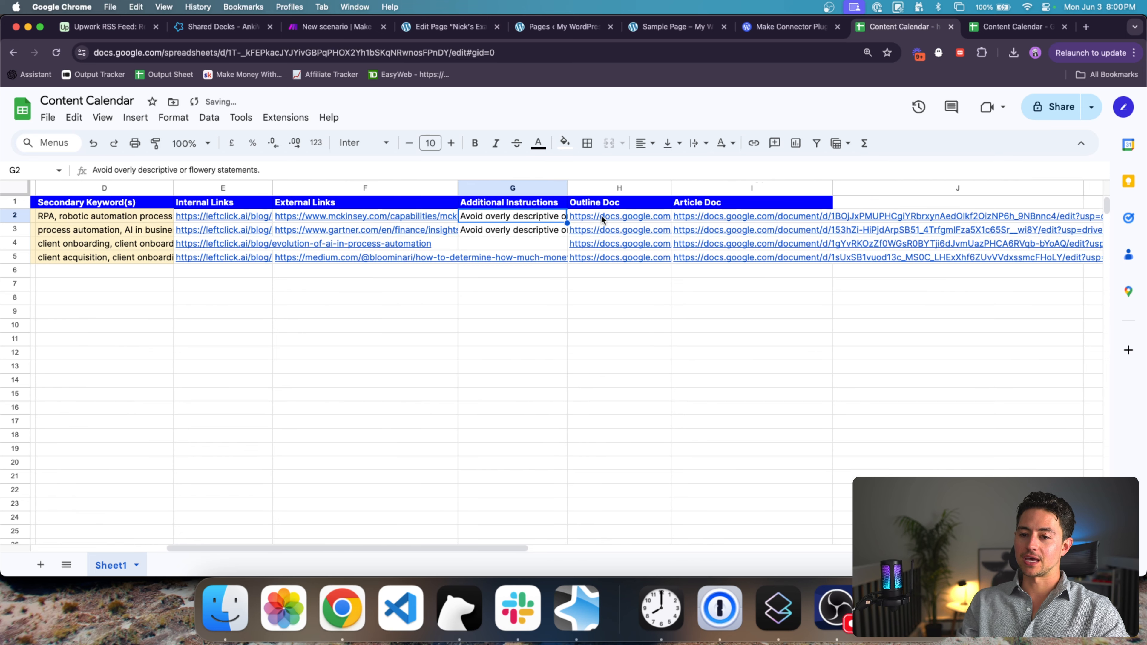
{"action": "left_click", "coordinate": [606, 215]}
{"action": "left_click", "coordinate": [615, 216]}
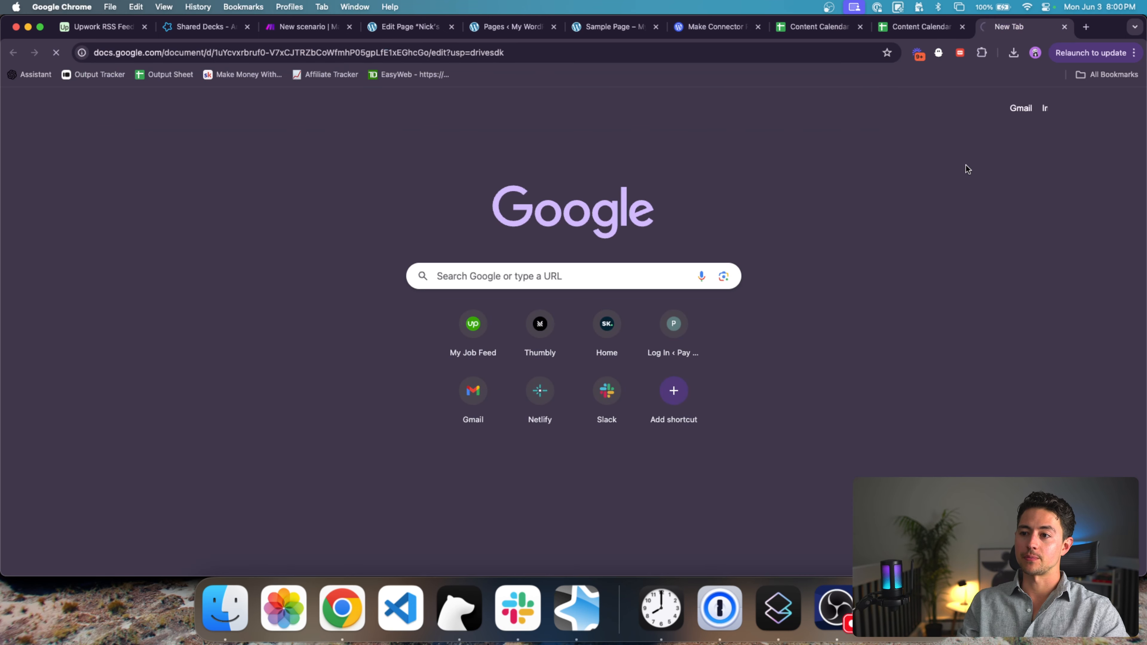
Step: Read through the first row's outline document, then close it
{"action": "scroll", "coordinate": [565, 257], "scroll_direction": "down", "scroll_amount": 3}
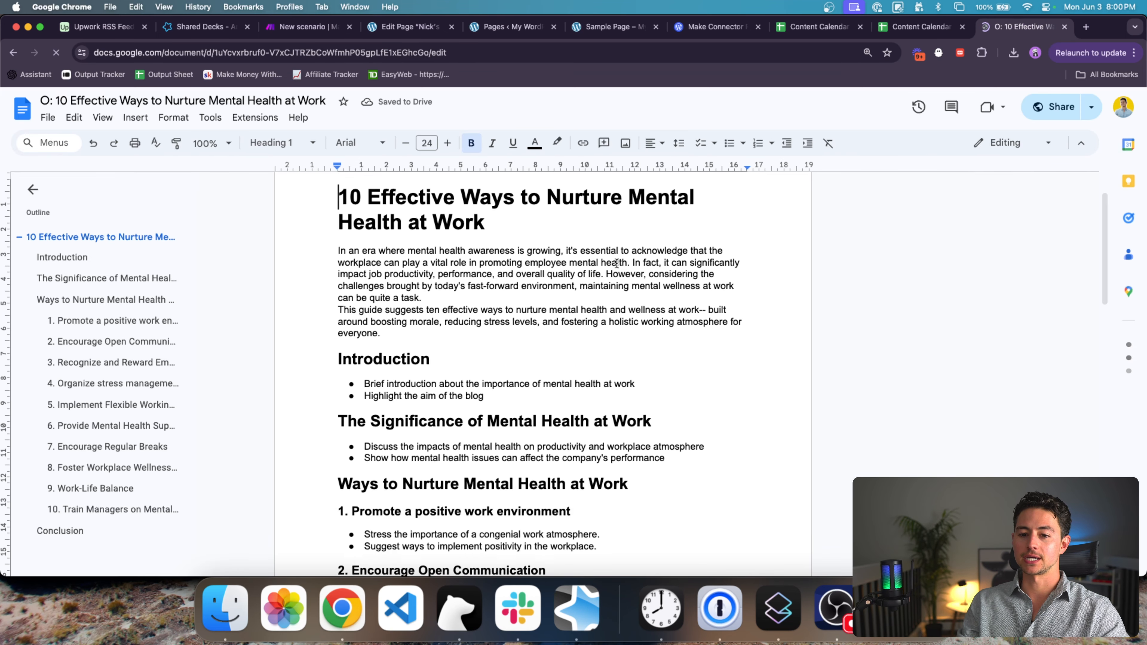
{"action": "scroll", "coordinate": [535, 245], "scroll_direction": "up", "scroll_amount": 1}
{"action": "left_click", "coordinate": [455, 228]}
{"action": "triple_click", "coordinate": [455, 228]}
{"action": "scroll", "coordinate": [594, 306], "scroll_direction": "down", "scroll_amount": 6}
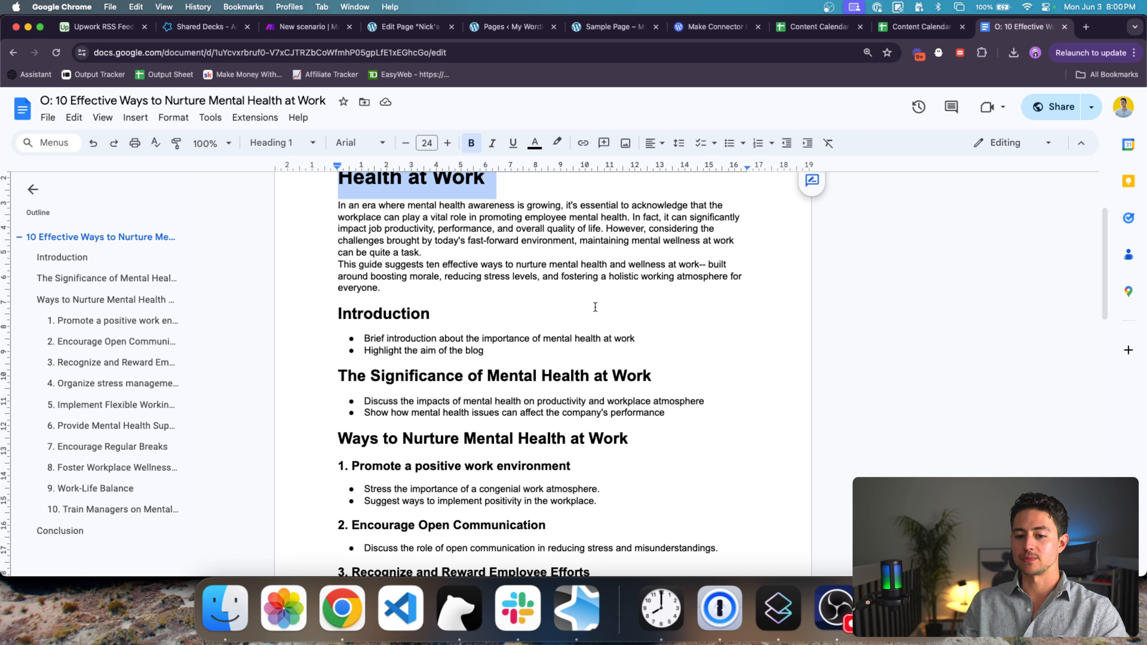
{"action": "scroll", "coordinate": [595, 306], "scroll_direction": "down", "scroll_amount": 8}
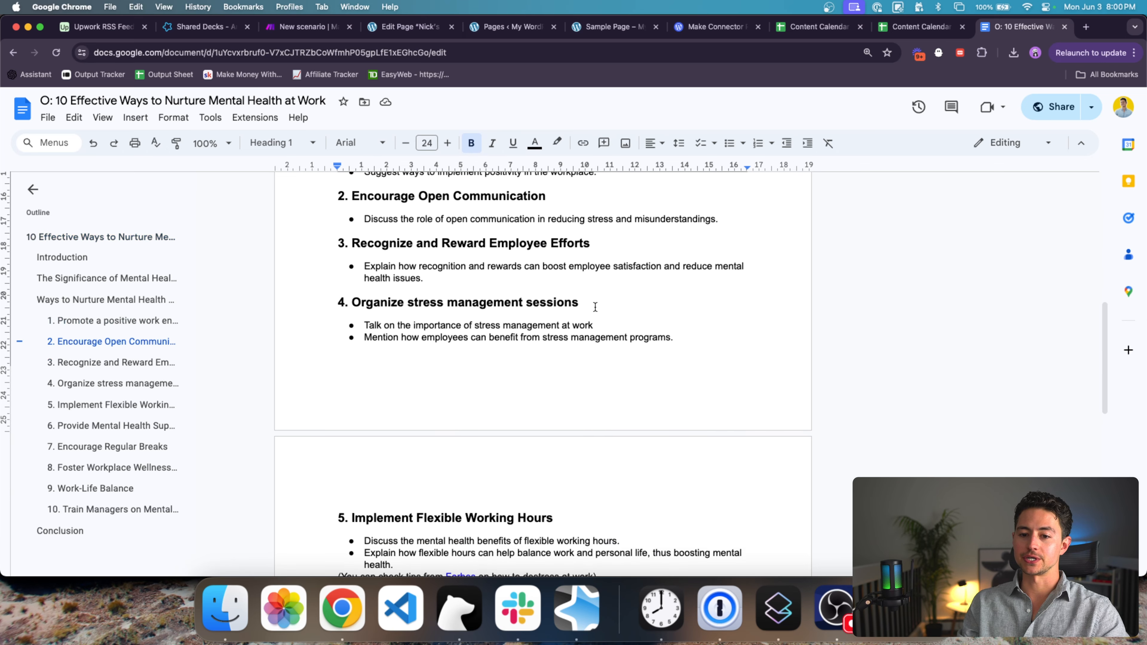
{"action": "scroll", "coordinate": [595, 306], "scroll_direction": "down", "scroll_amount": 7}
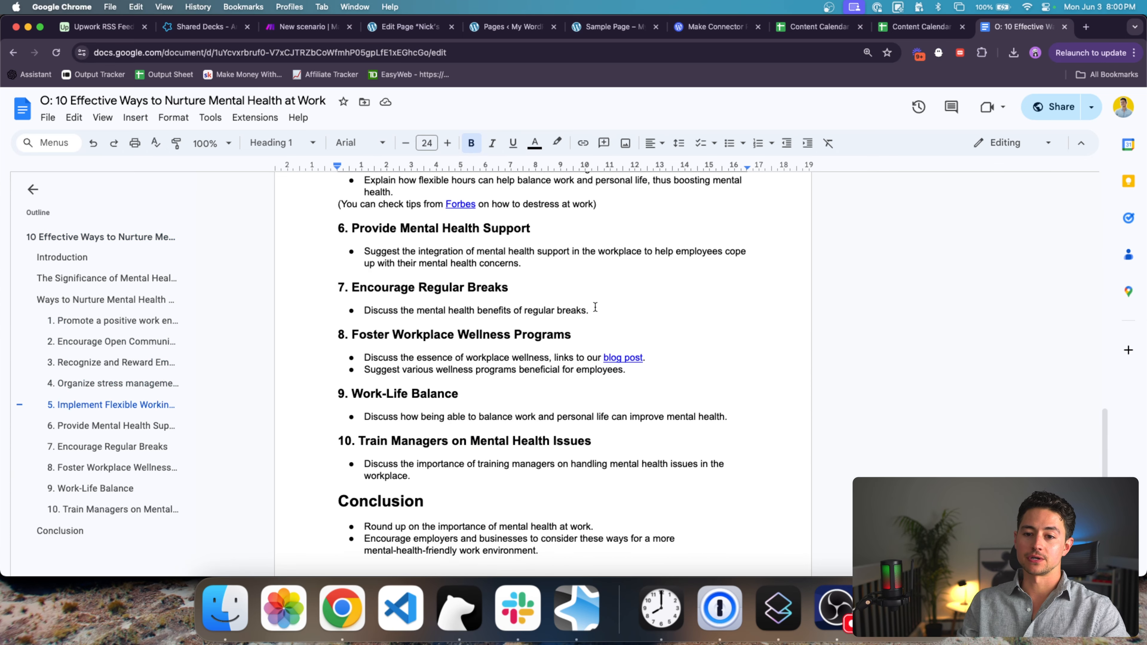
{"action": "key", "text": "super+w"}
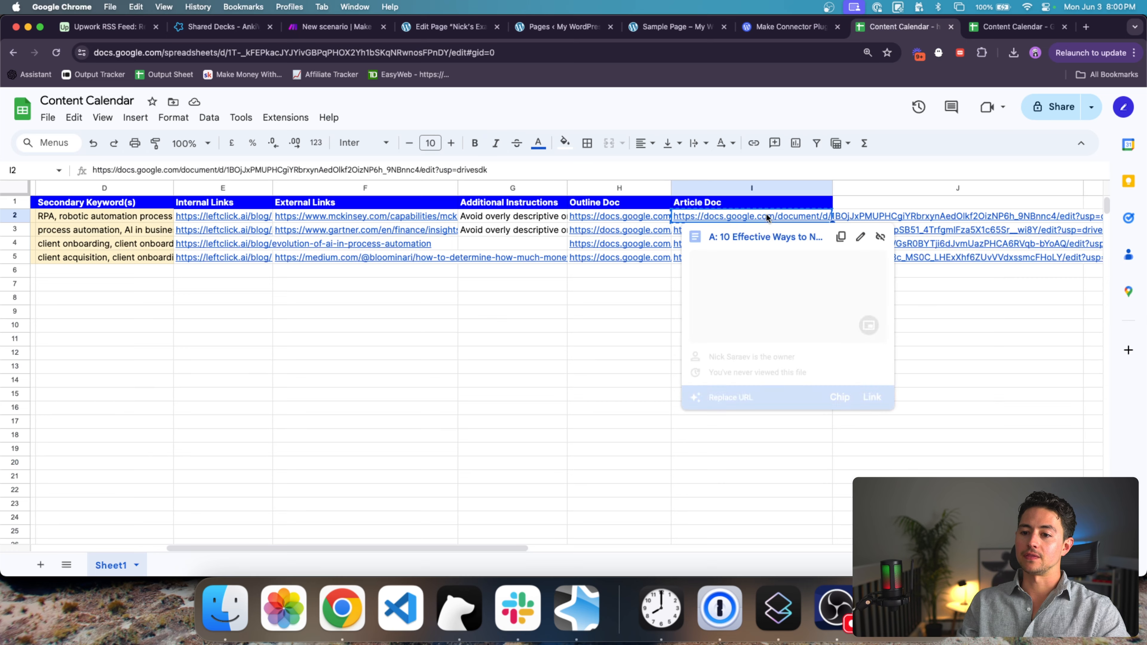
Step: Bring up the article '10 Effective Ways to Nurture Mental Health at Work', review it, and select all text
{"action": "left_click", "coordinate": [767, 213]}
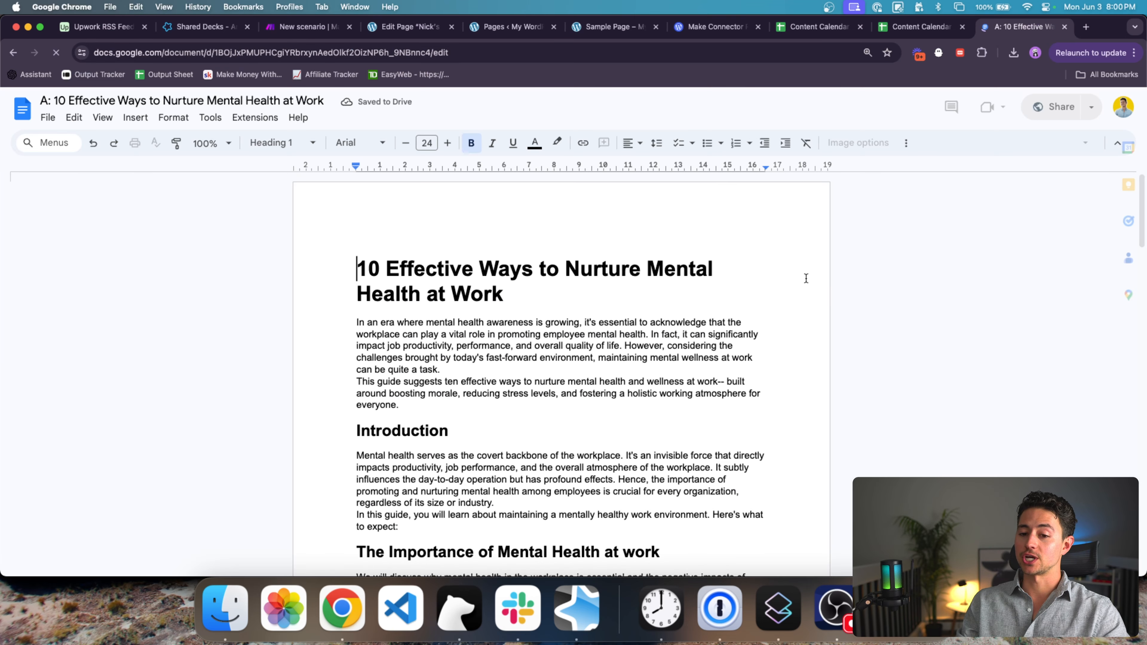
{"action": "scroll", "coordinate": [736, 282], "scroll_direction": "down", "scroll_amount": 3}
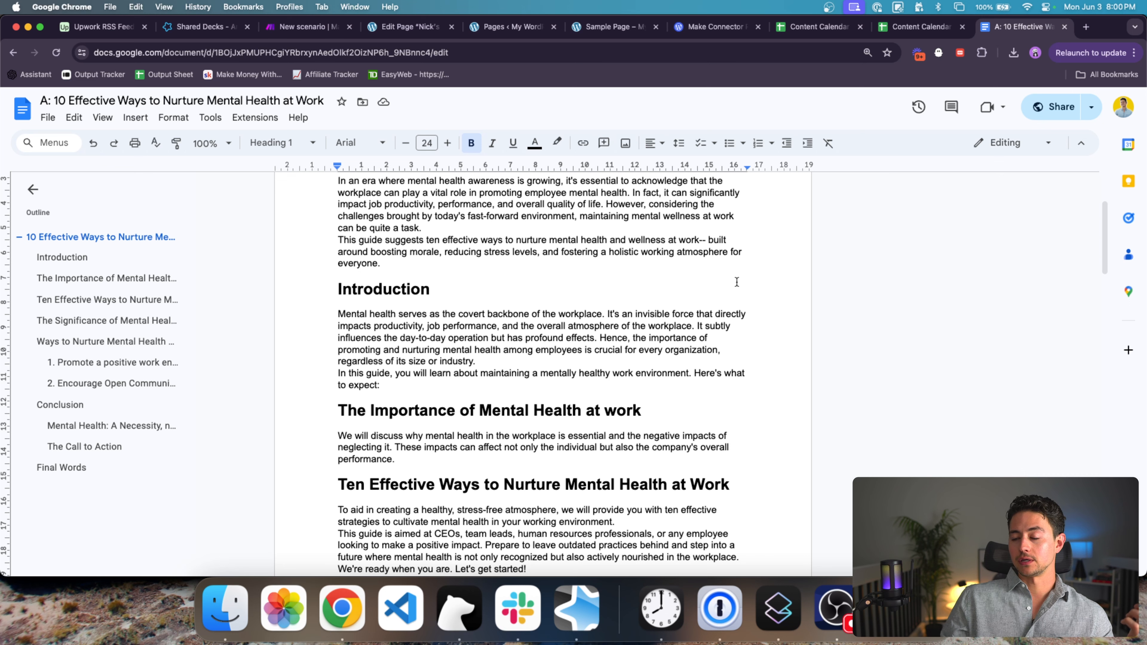
{"action": "scroll", "coordinate": [737, 282], "scroll_direction": "up", "scroll_amount": 3}
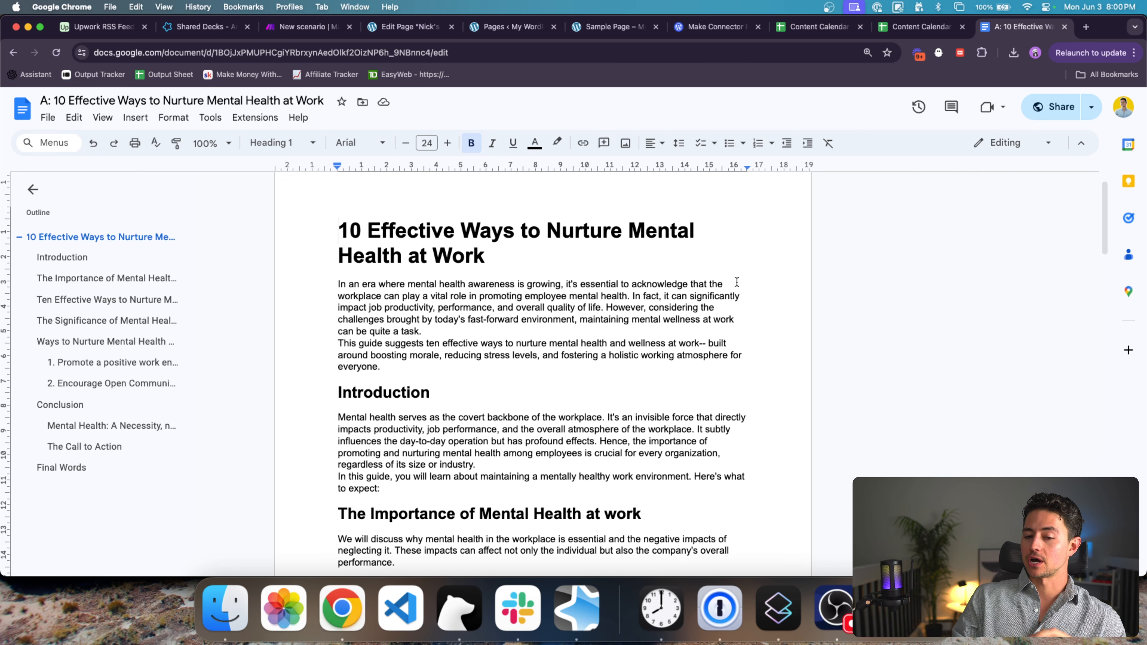
{"action": "scroll", "coordinate": [736, 282], "scroll_direction": "down", "scroll_amount": 1}
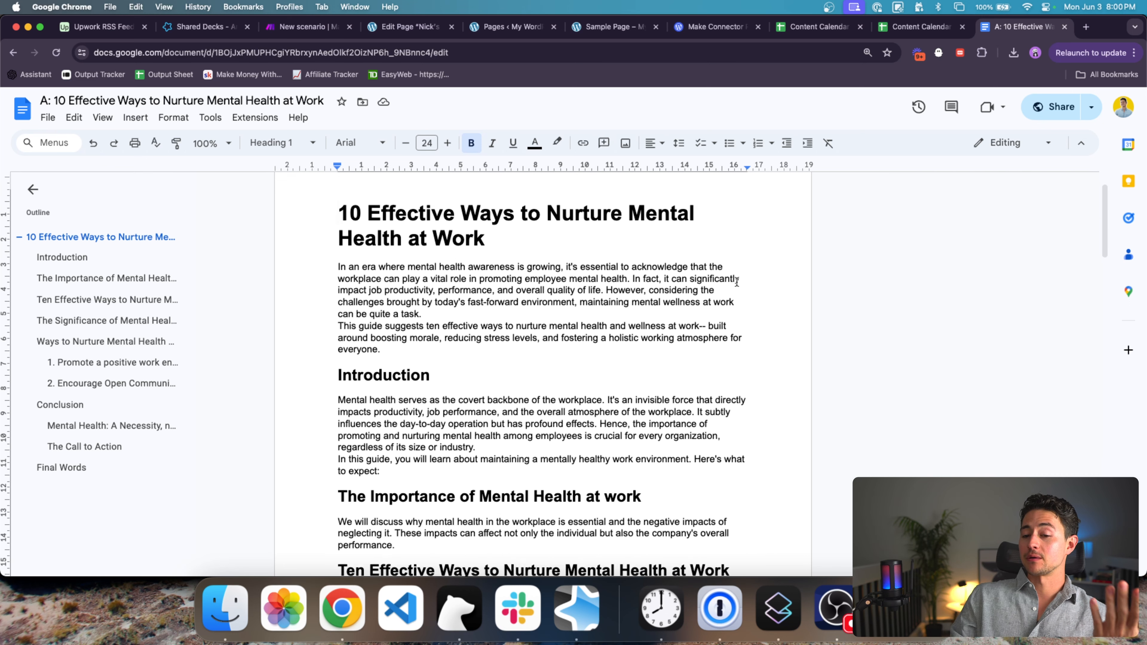
{"action": "scroll", "coordinate": [736, 282], "scroll_direction": "down", "scroll_amount": 15}
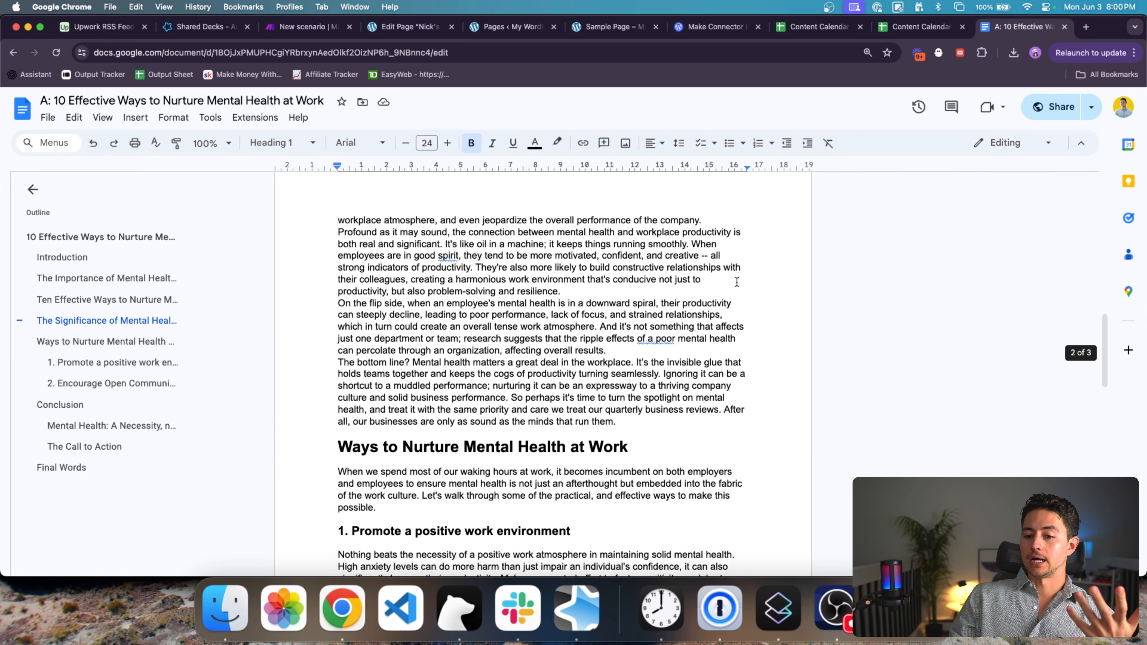
{"action": "scroll", "coordinate": [736, 282], "scroll_direction": "down", "scroll_amount": 3}
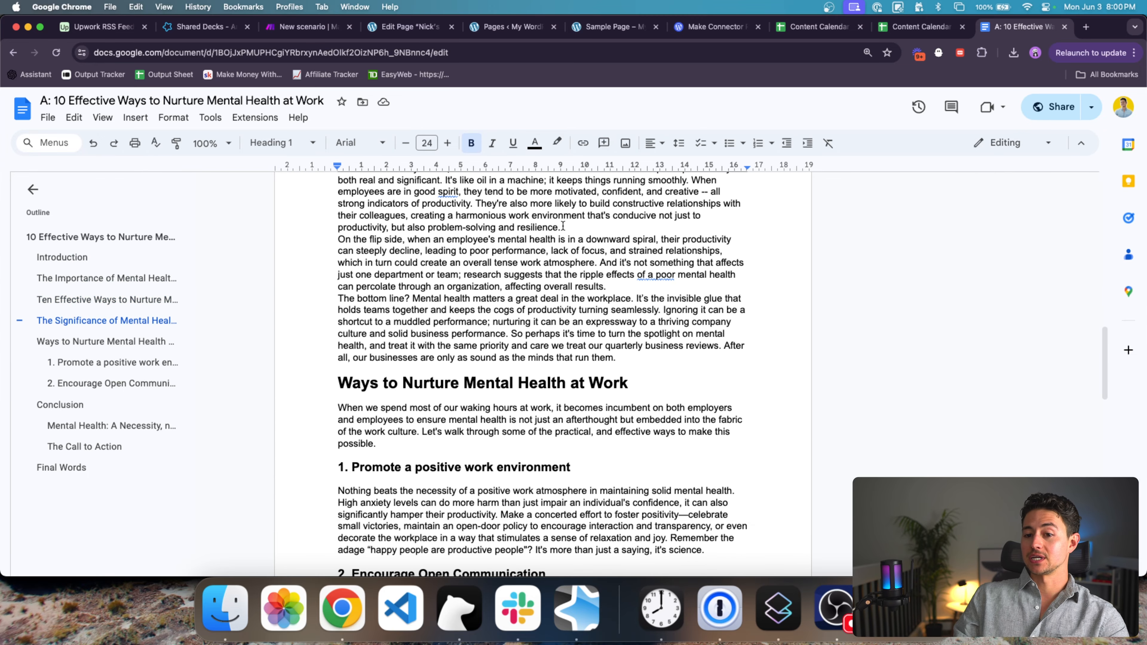
{"action": "left_click", "coordinate": [564, 226]}
{"action": "scroll", "coordinate": [562, 241], "scroll_direction": "up", "scroll_amount": 2}
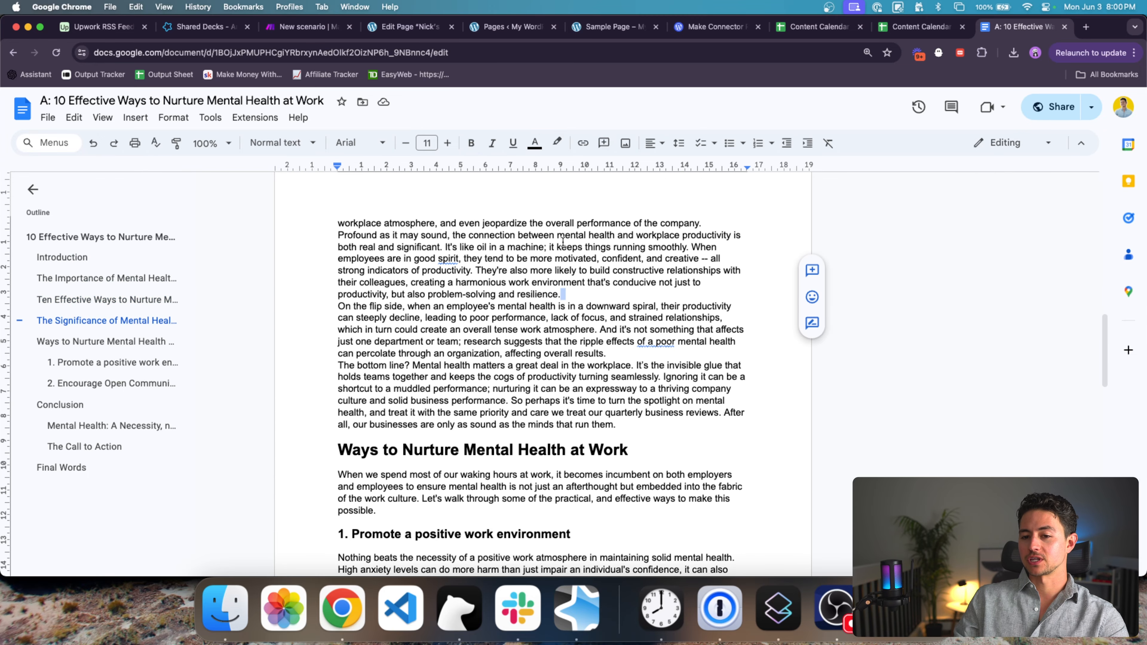
{"action": "key", "text": "super+a"}
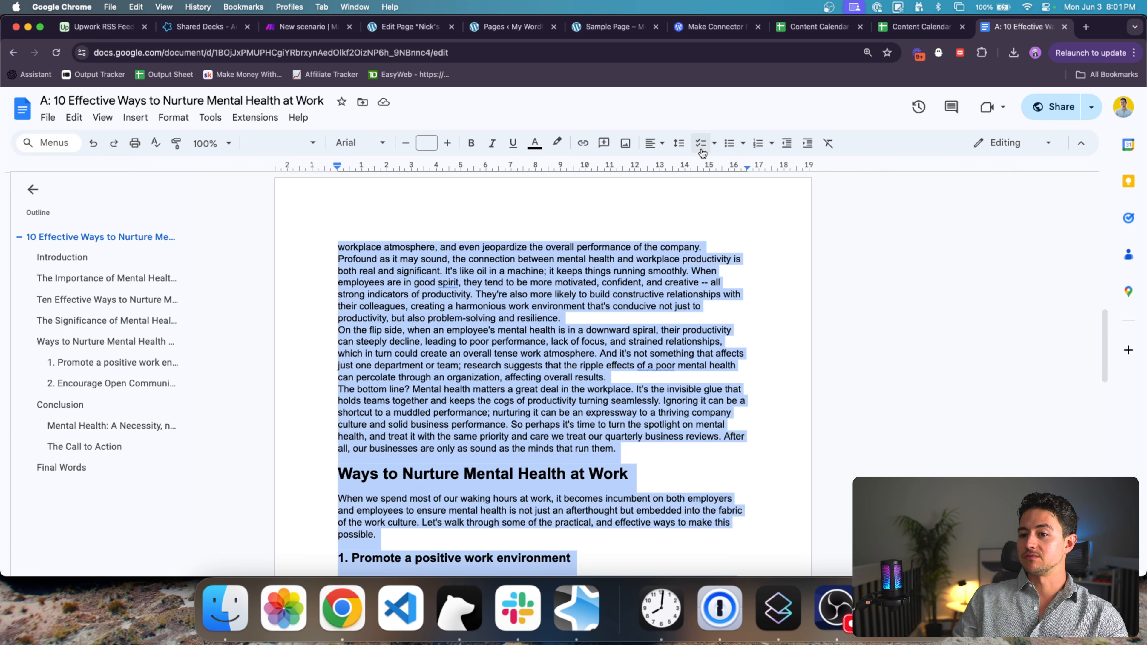
Step: Apply 'Add space after paragraph' to the whole article, then close the document
{"action": "left_click", "coordinate": [680, 144]}
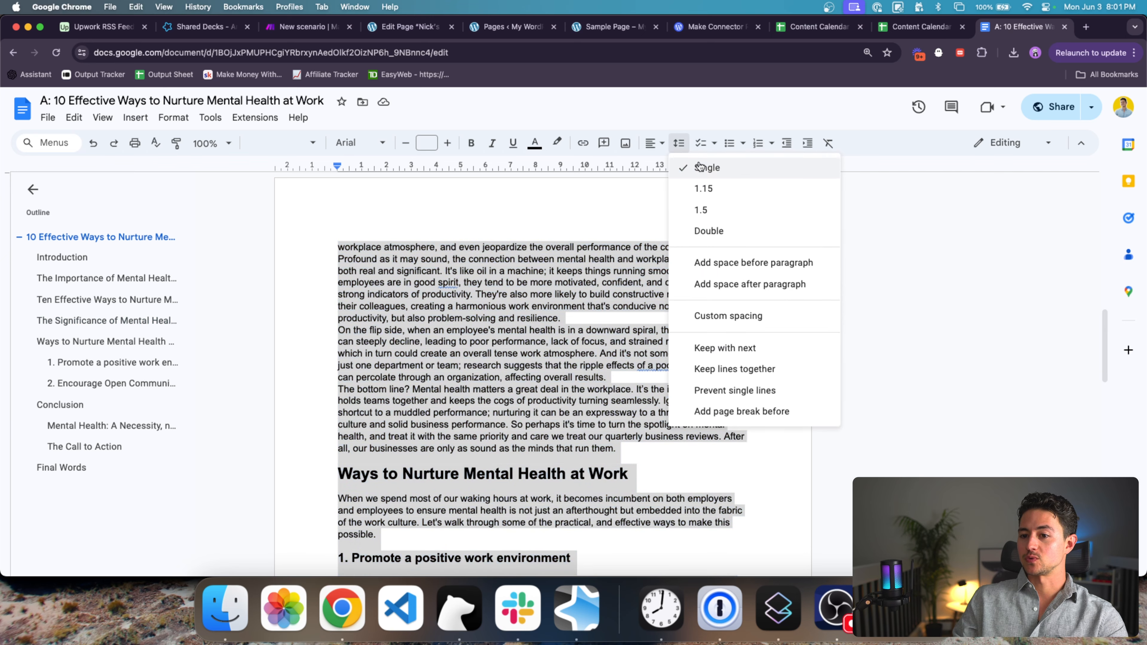
{"action": "left_click", "coordinate": [759, 284]}
{"action": "left_click", "coordinate": [551, 325]}
{"action": "scroll", "coordinate": [550, 325], "scroll_direction": "up", "scroll_amount": 5}
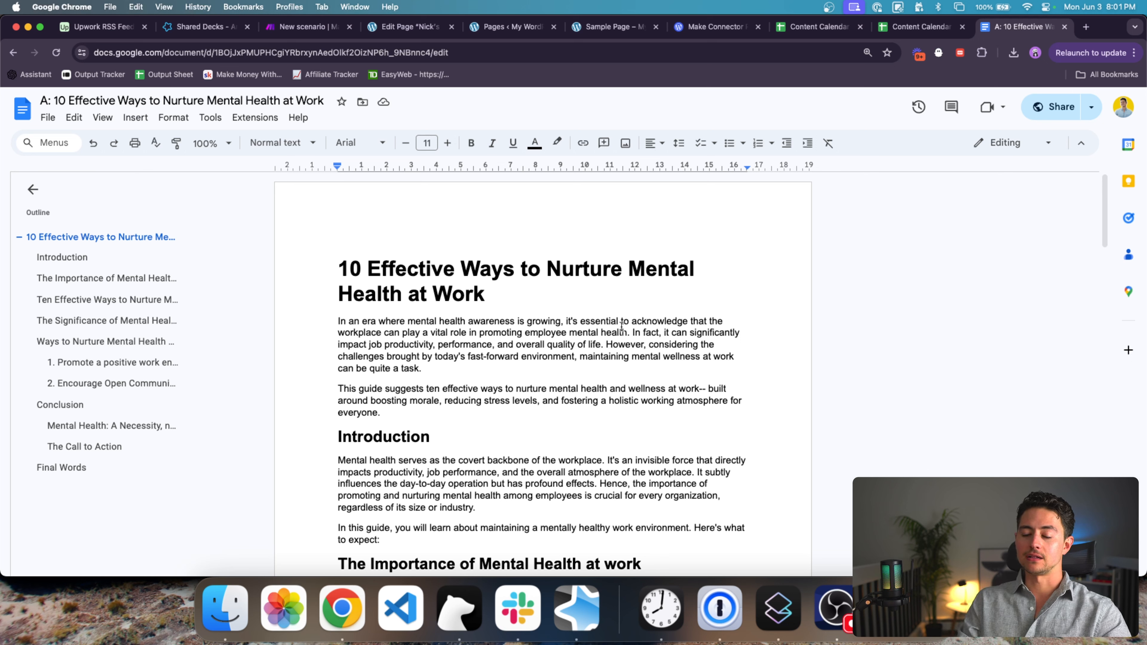
{"action": "left_click", "coordinate": [623, 268]}
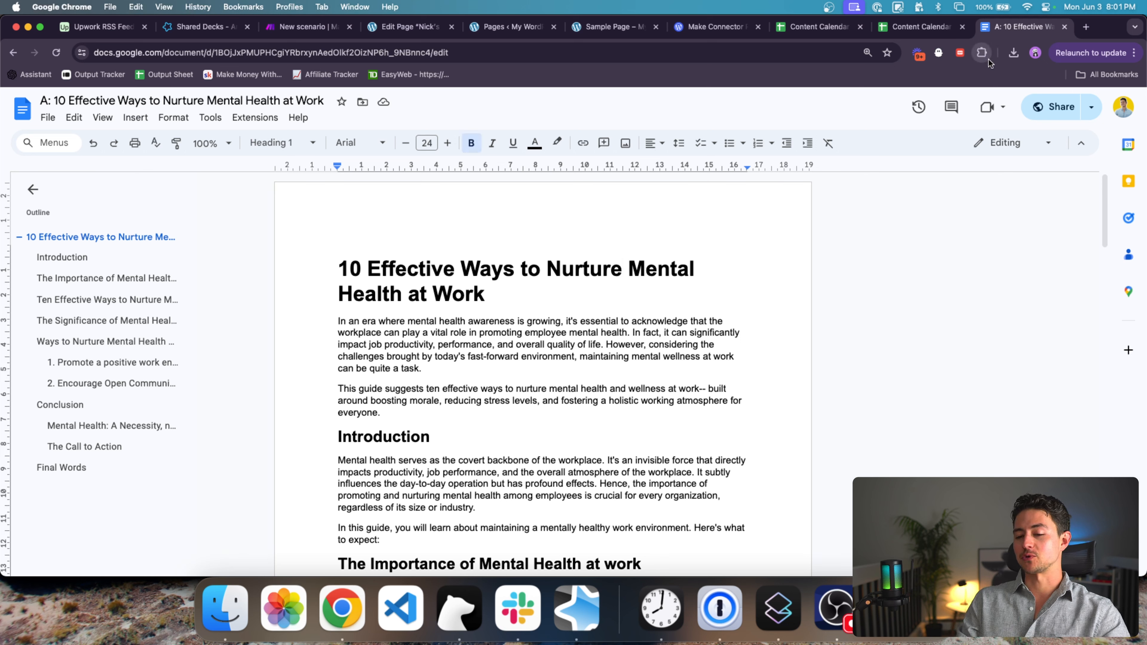
{"action": "key", "text": "super+w"}
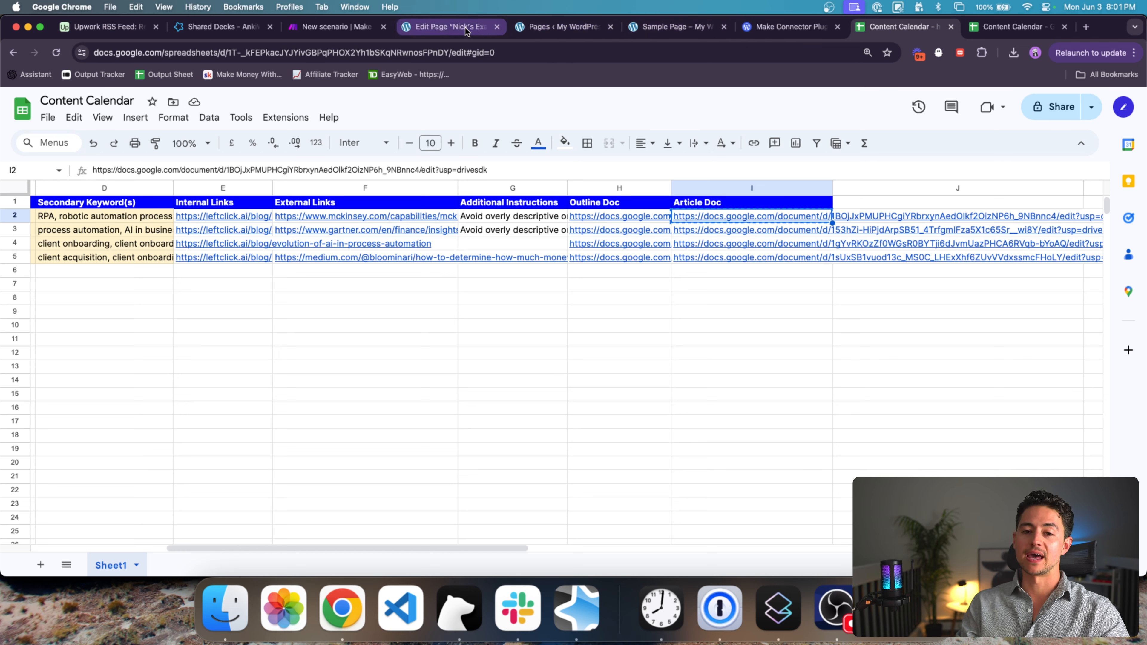
Step: Scroll the Content Calendar back to column A, reorder its tab, and go to the new Make scenario
{"action": "scroll", "coordinate": [536, 241], "scroll_direction": "left", "scroll_amount": 6}
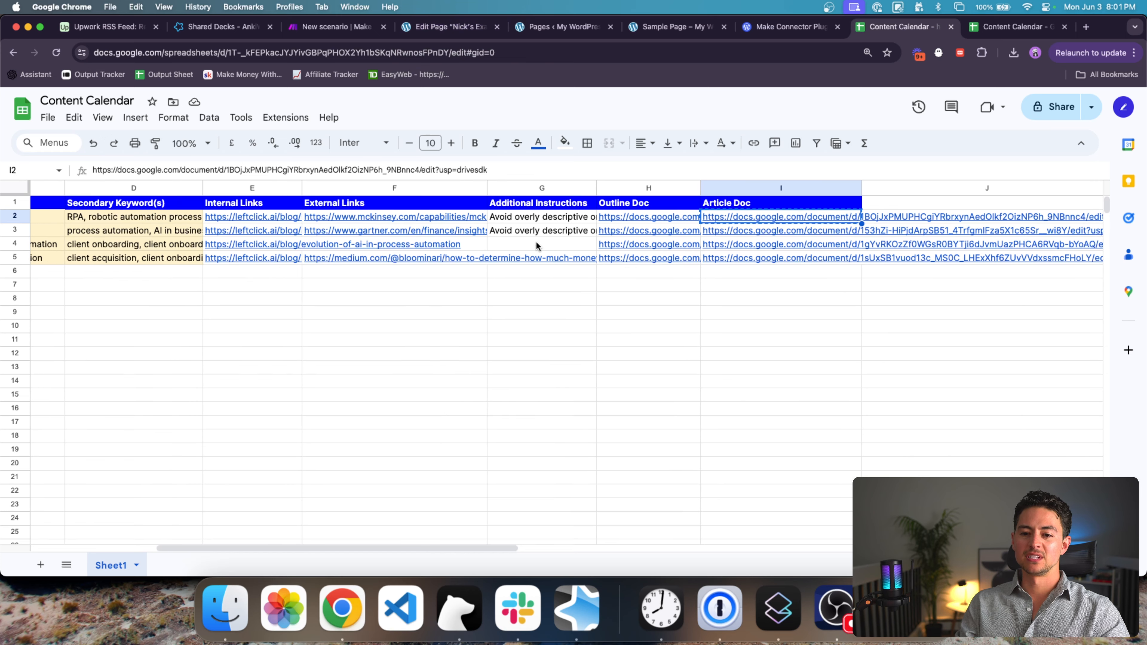
{"action": "scroll", "coordinate": [536, 241], "scroll_direction": "left", "scroll_amount": 3}
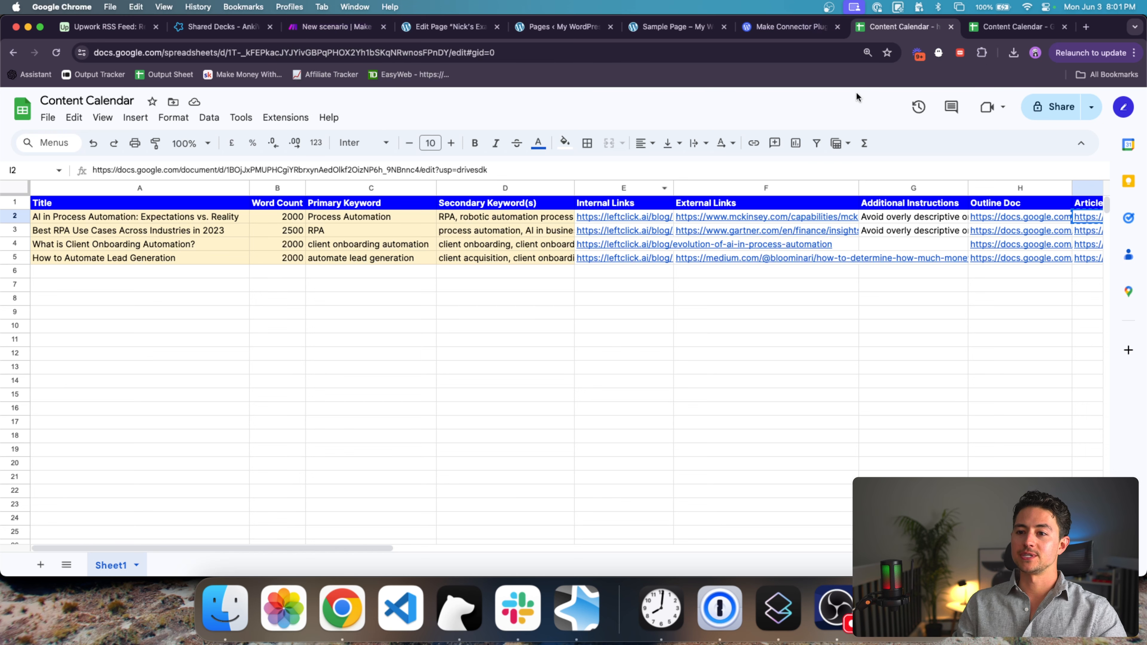
{"action": "left_click_drag", "start_coordinate": [876, 28], "coordinate": [766, 28]}
{"action": "left_click", "coordinate": [337, 30]}
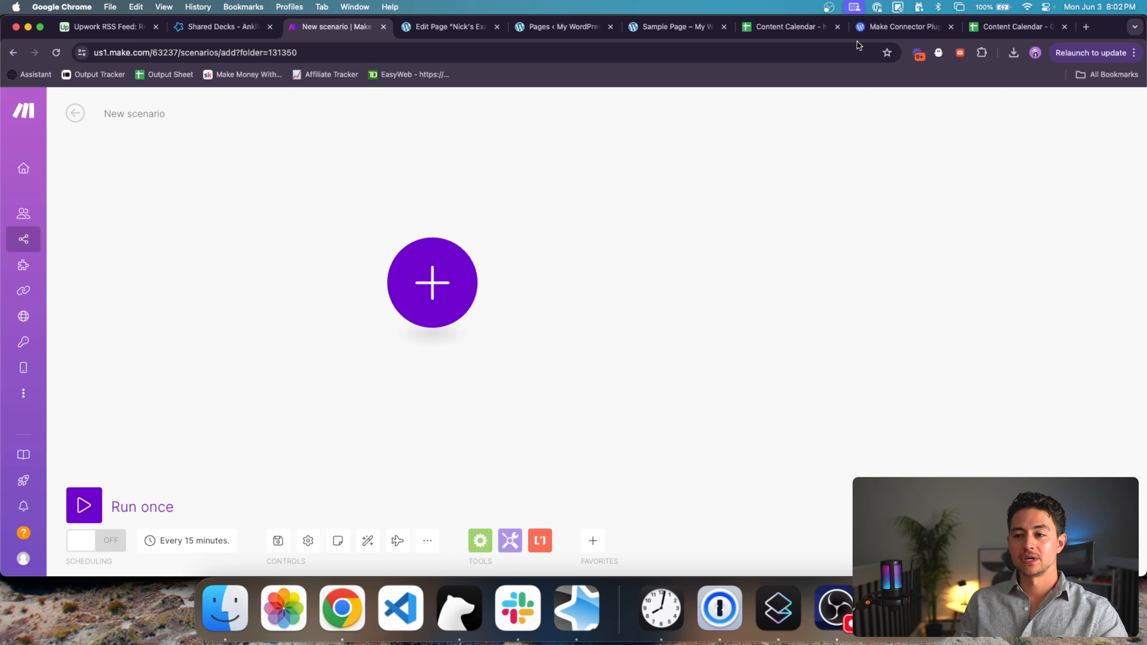
Step: Review the Make Connector plugin page on WordPress.com, then close that tab
{"action": "left_click_drag", "start_coordinate": [872, 33], "coordinate": [605, 40]}
{"action": "scroll", "coordinate": [472, 174], "scroll_direction": "up", "scroll_amount": 5}
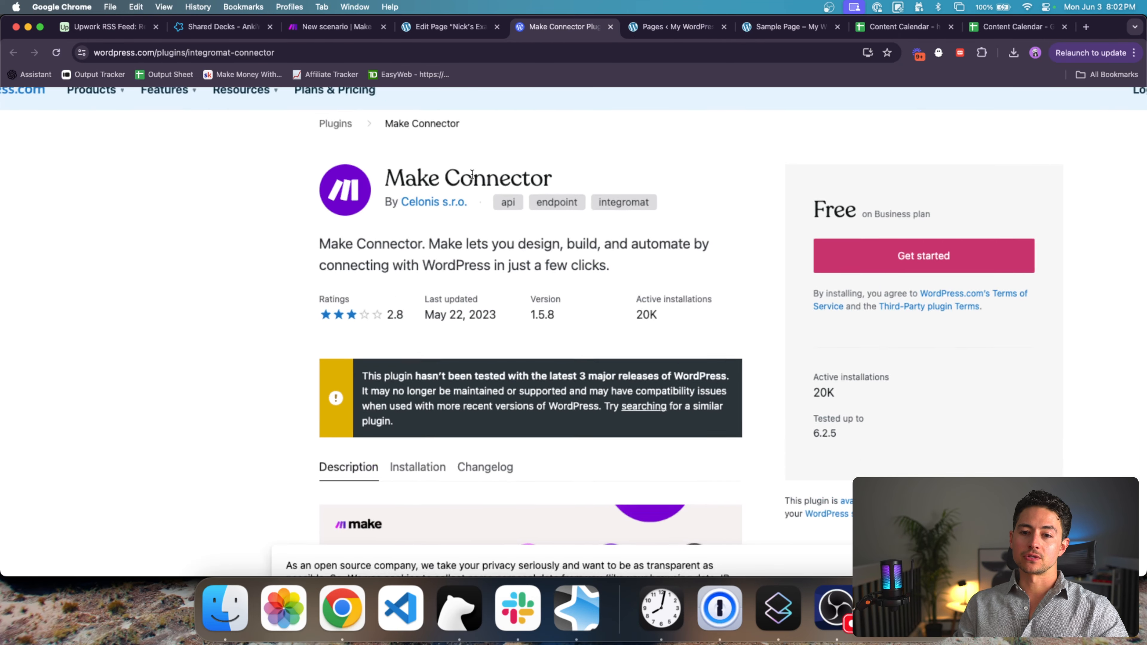
{"action": "scroll", "coordinate": [411, 223], "scroll_direction": "down", "scroll_amount": 5}
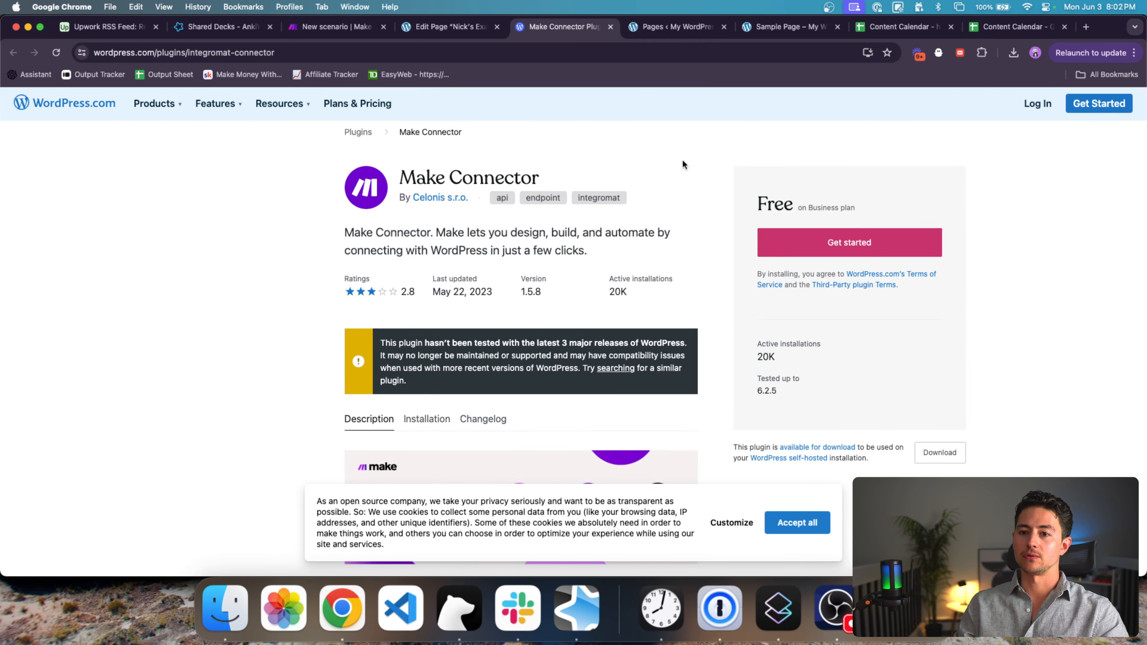
{"action": "key", "text": "super+w"}
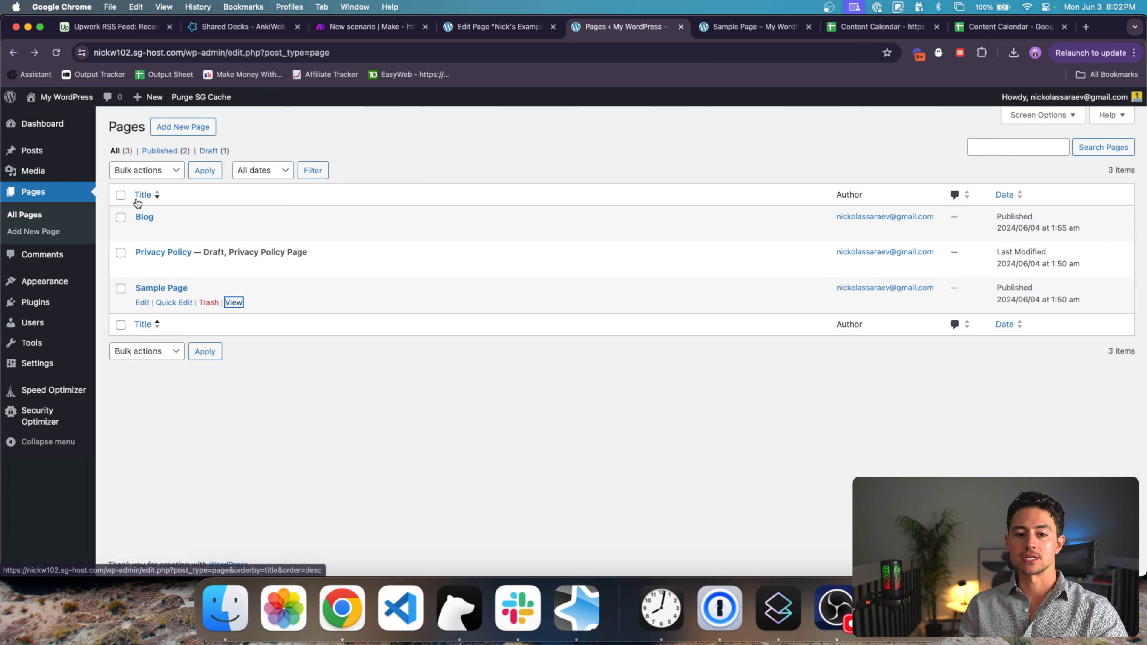
Step: Reload the Pages list and view the live Blog page
{"action": "key", "text": "super+r"}
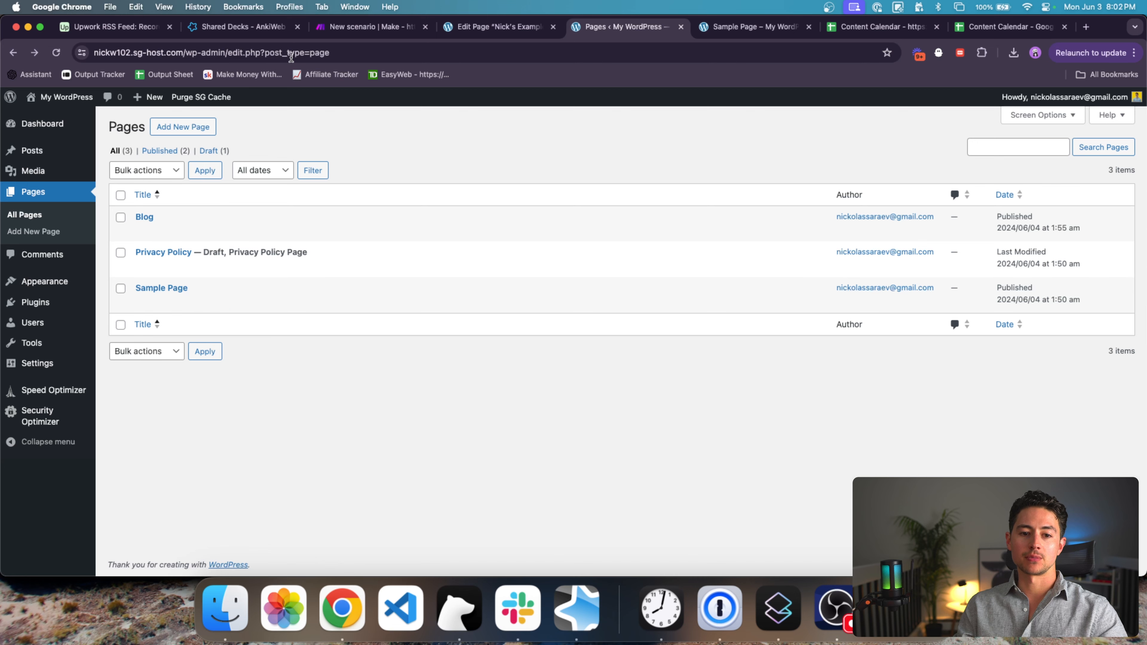
{"action": "left_click", "coordinate": [234, 231], "text": "super"}
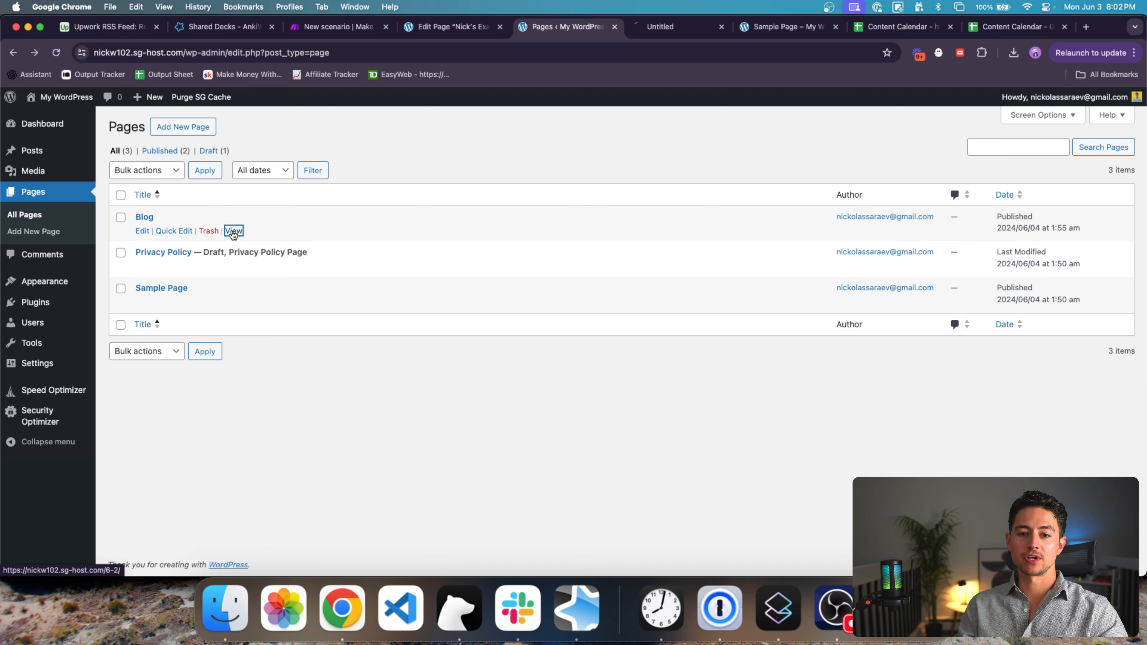
{"action": "left_click", "coordinate": [679, 27]}
{"action": "scroll", "coordinate": [415, 304], "scroll_direction": "down", "scroll_amount": 2}
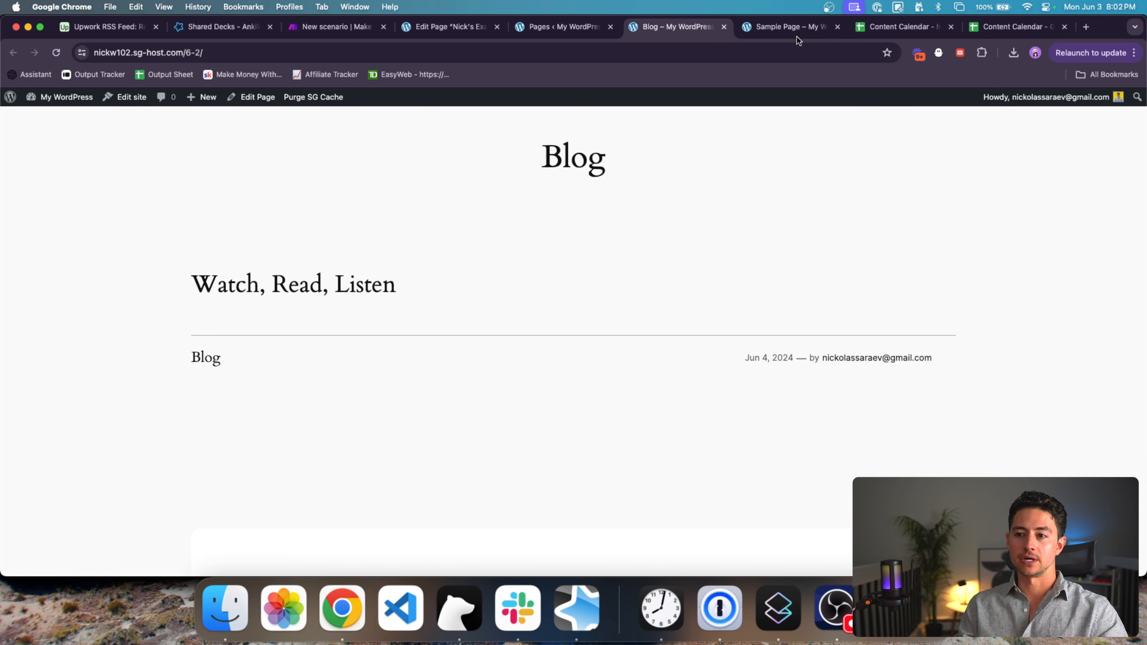
Step: Close the Sample Page tab and go to the Installed Plugins list
{"action": "left_click", "coordinate": [837, 27]}
{"action": "left_click", "coordinate": [559, 27]}
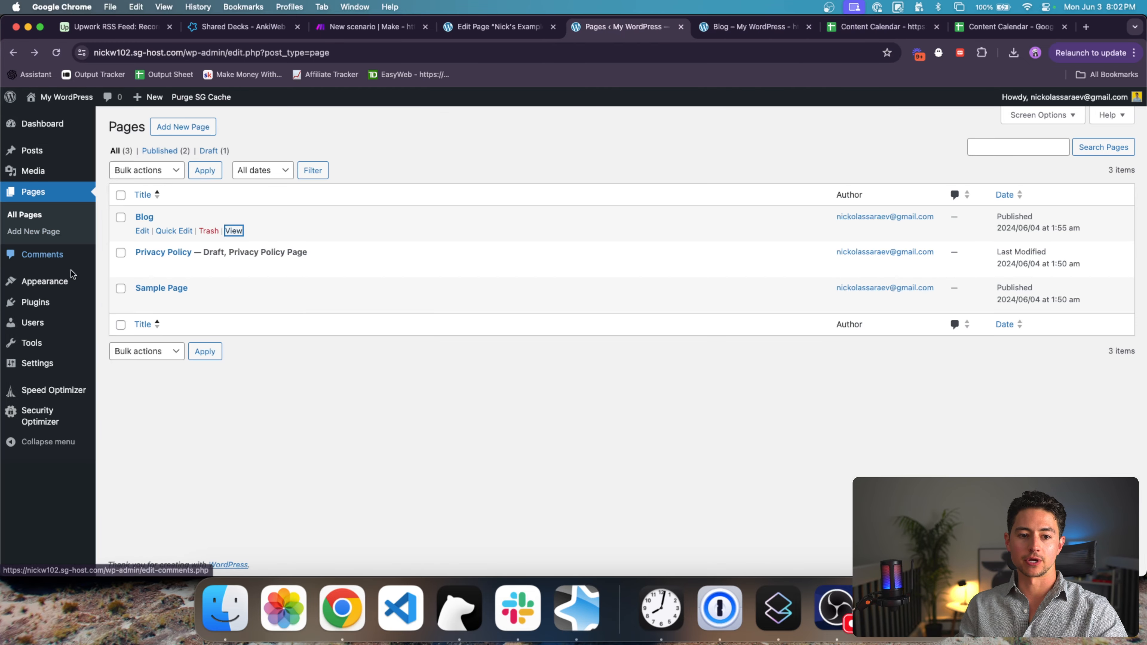
{"action": "left_click", "coordinate": [36, 302]}
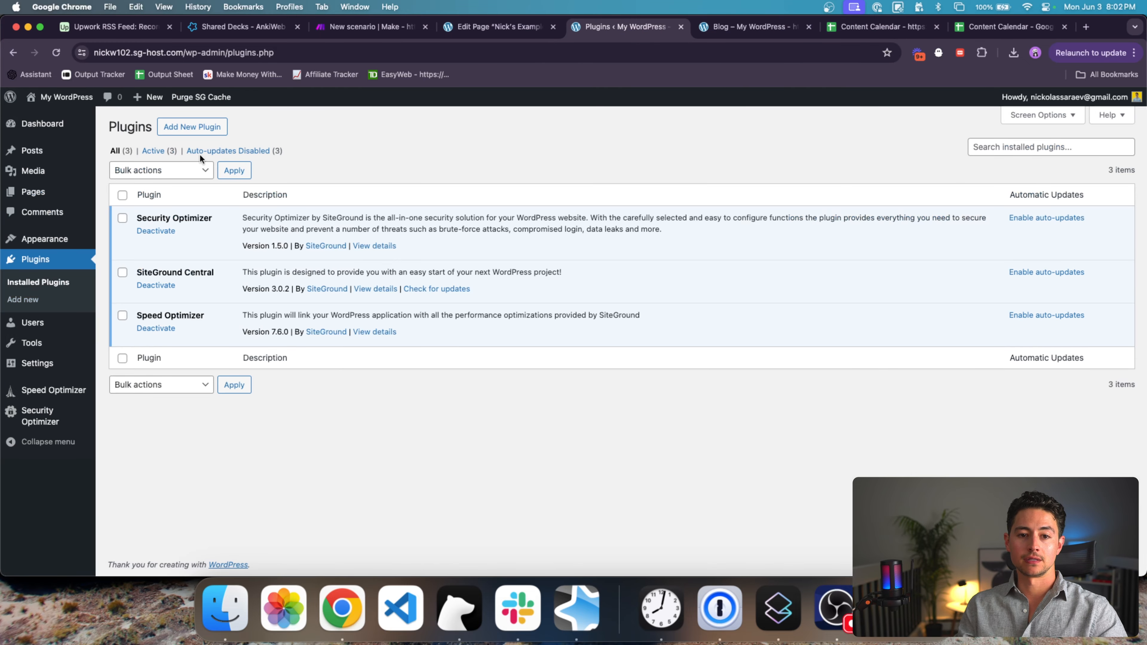
Step: Search Add Plugins for 'make connector' to find Make Connector by Celonis
{"action": "left_click", "coordinate": [192, 126]}
{"action": "left_click", "coordinate": [1001, 159]}
{"action": "type", "text": "make connector"}
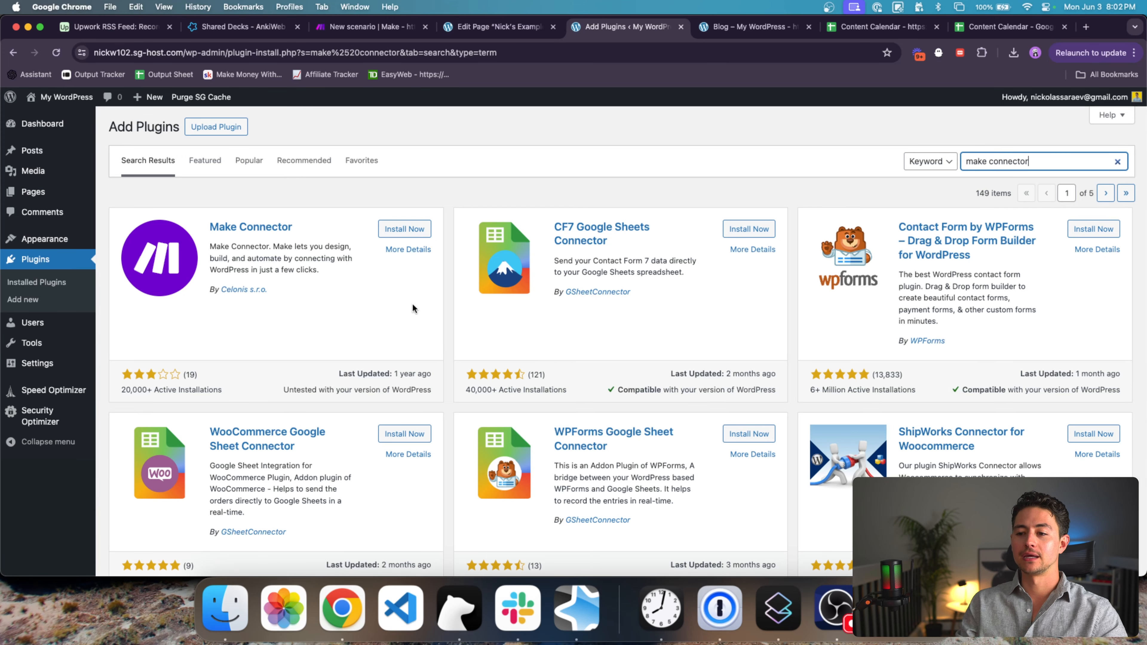
{"action": "left_click", "coordinate": [412, 304]}
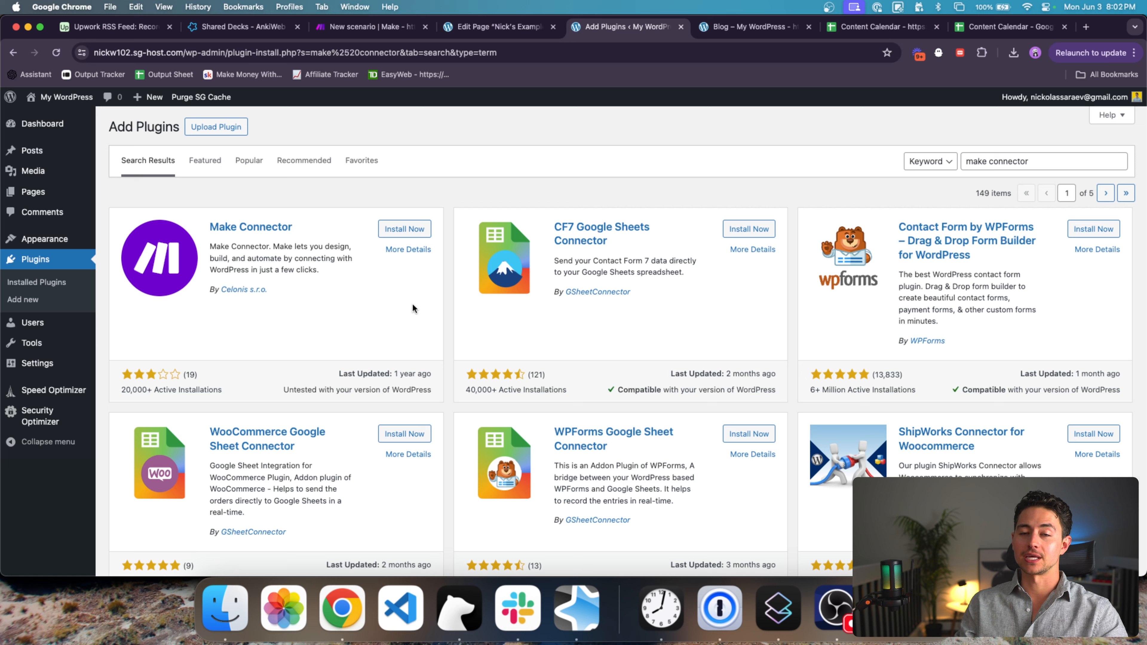
Step: Install and activate the Make Connector plugin
{"action": "left_click", "coordinate": [428, 231]}
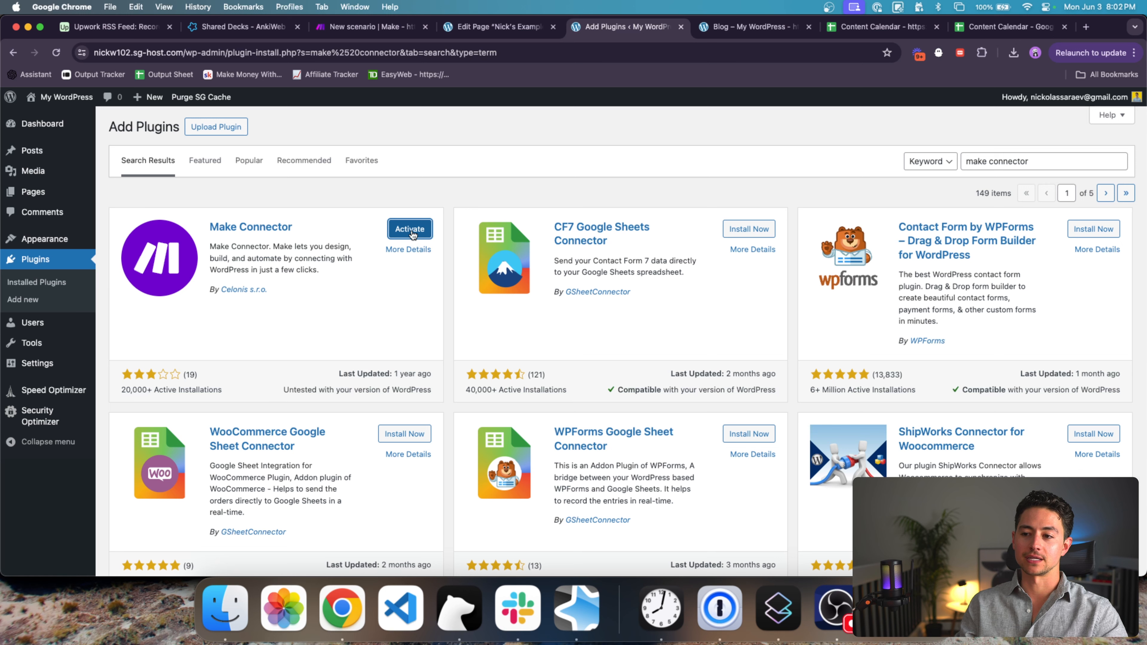
{"action": "left_click", "coordinate": [410, 230]}
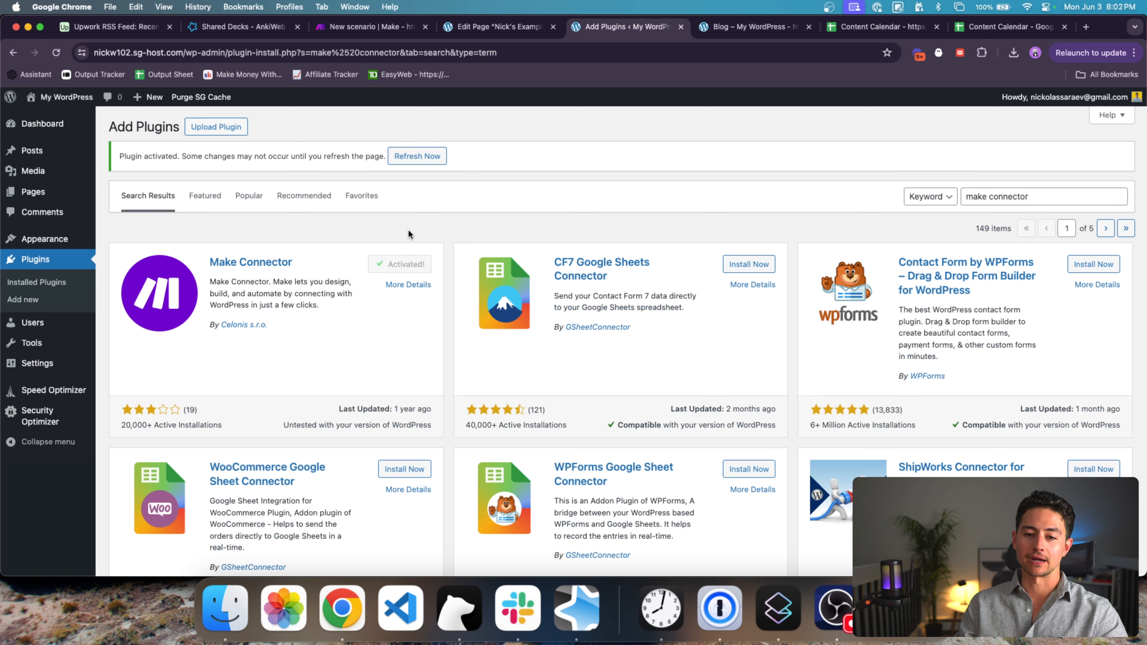
{"action": "left_click", "coordinate": [415, 157]}
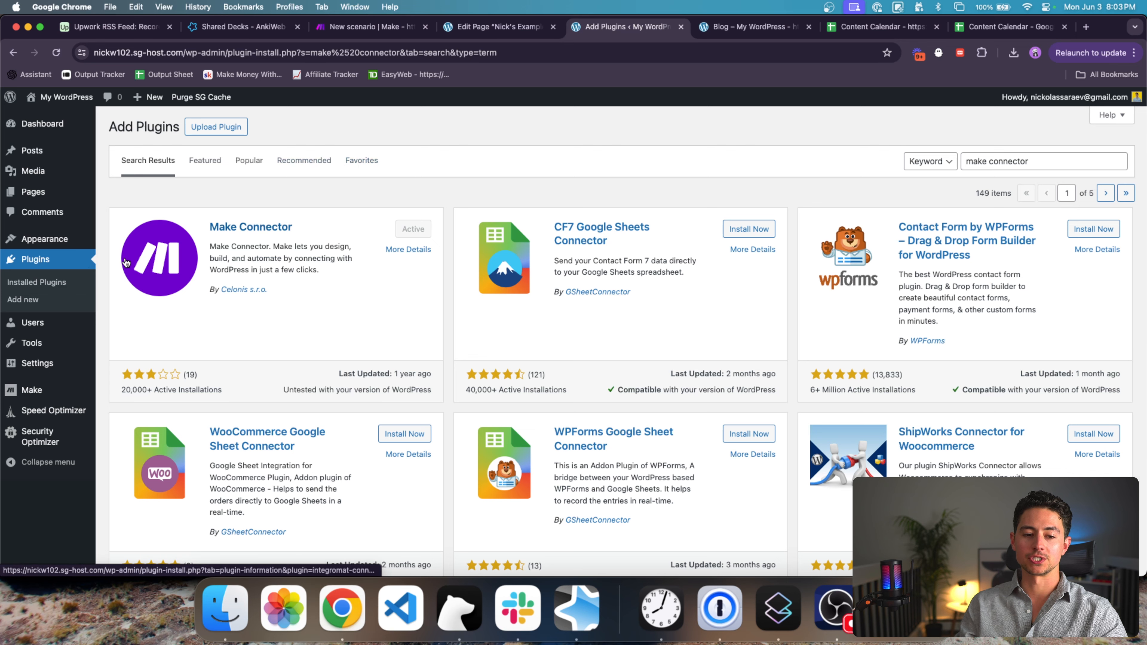
{"action": "left_click", "coordinate": [63, 281]}
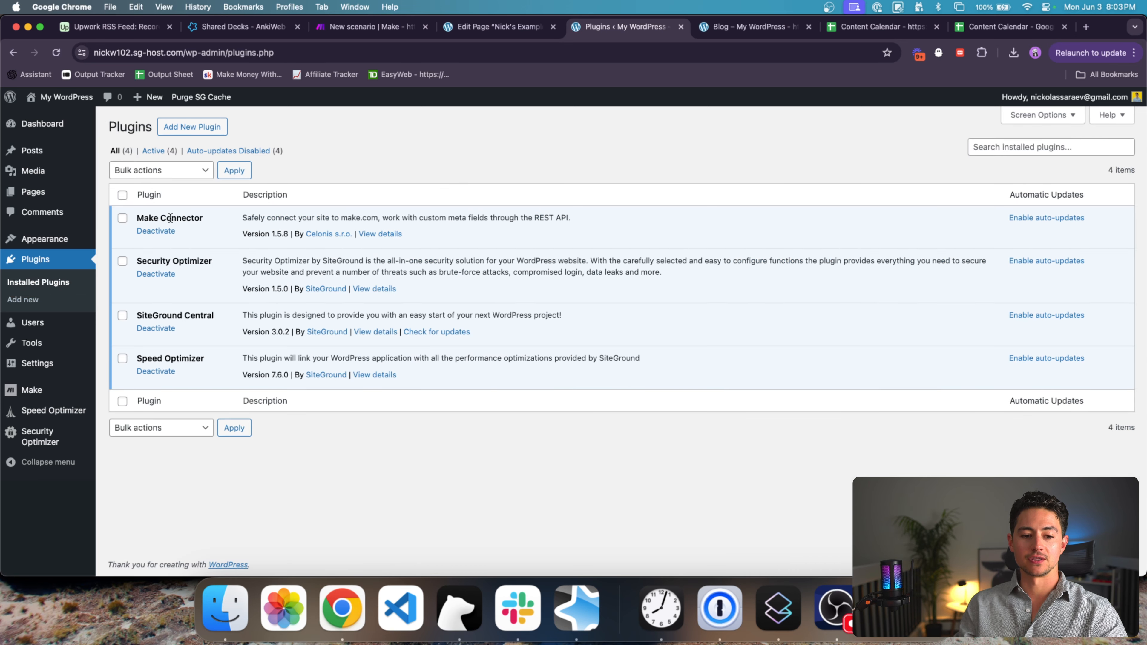
Step: Select the API key on the Make settings page and return to the Make scenario
{"action": "left_click", "coordinate": [40, 395]}
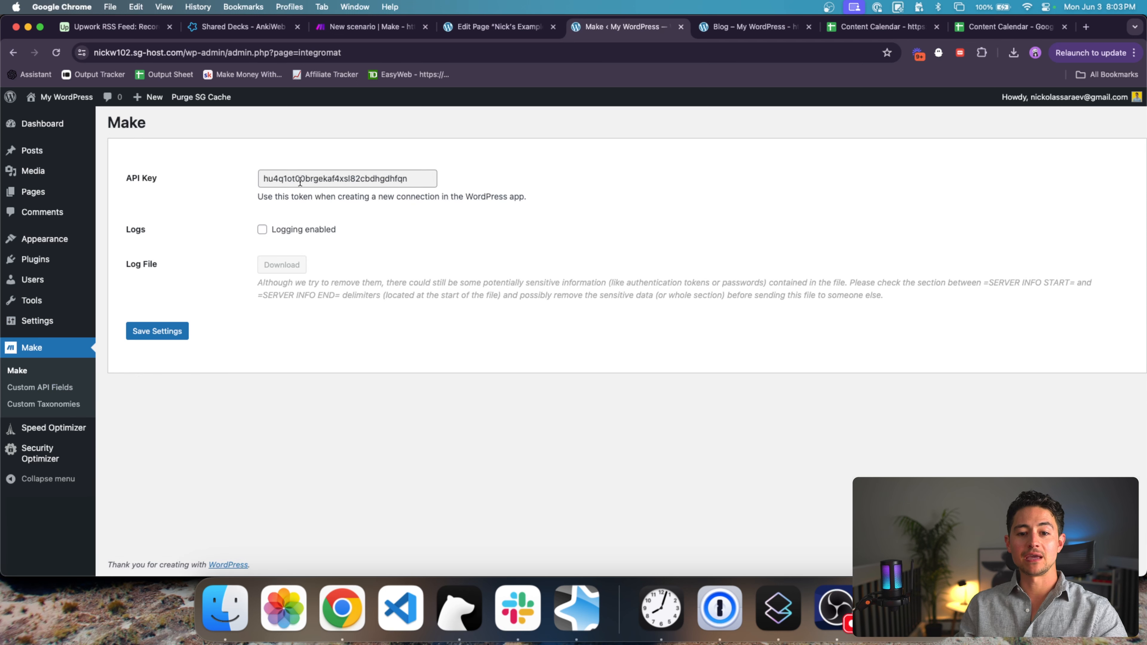
{"action": "left_click_drag", "start_coordinate": [421, 181], "coordinate": [229, 182]}
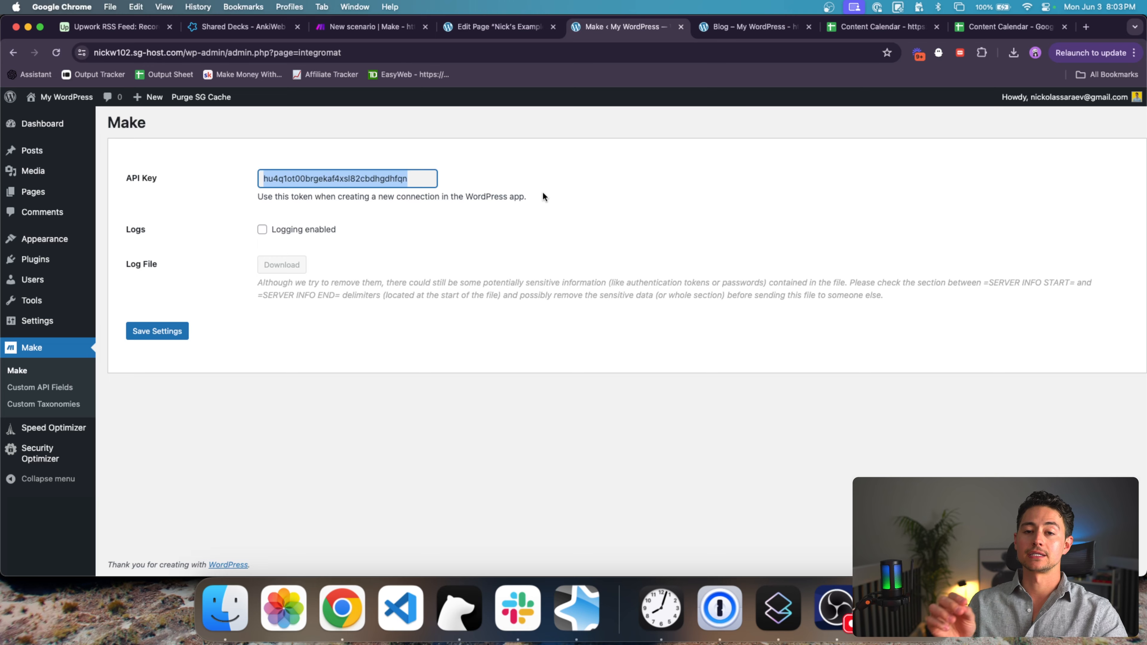
{"action": "left_click_drag", "start_coordinate": [632, 25], "coordinate": [483, 22]}
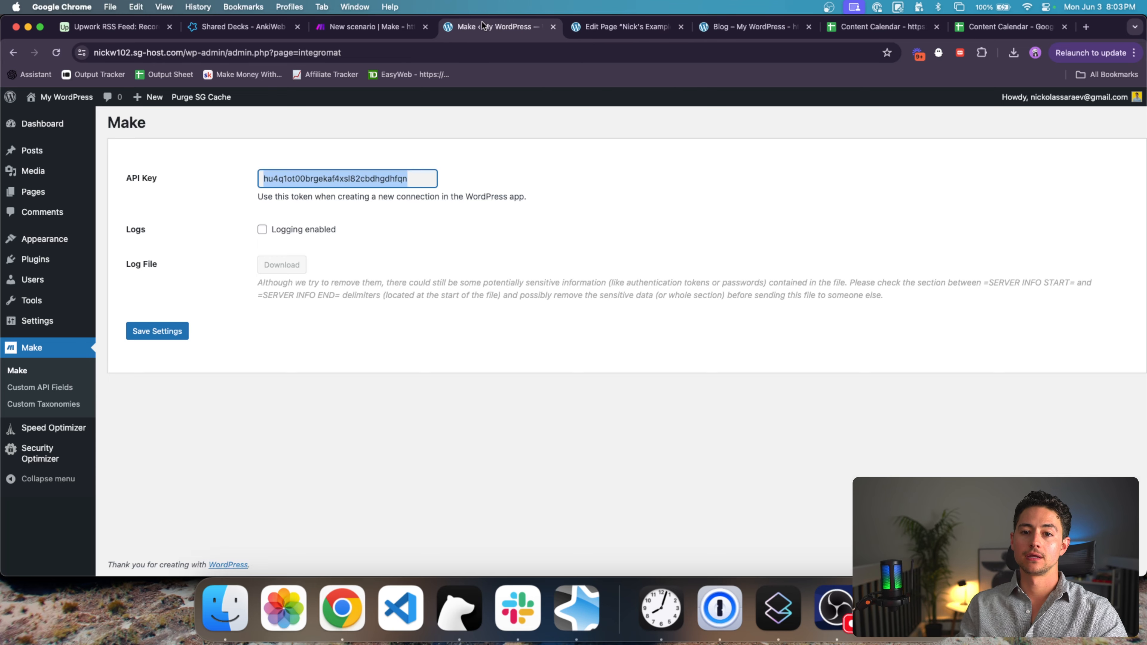
{"action": "left_click", "coordinate": [396, 28]}
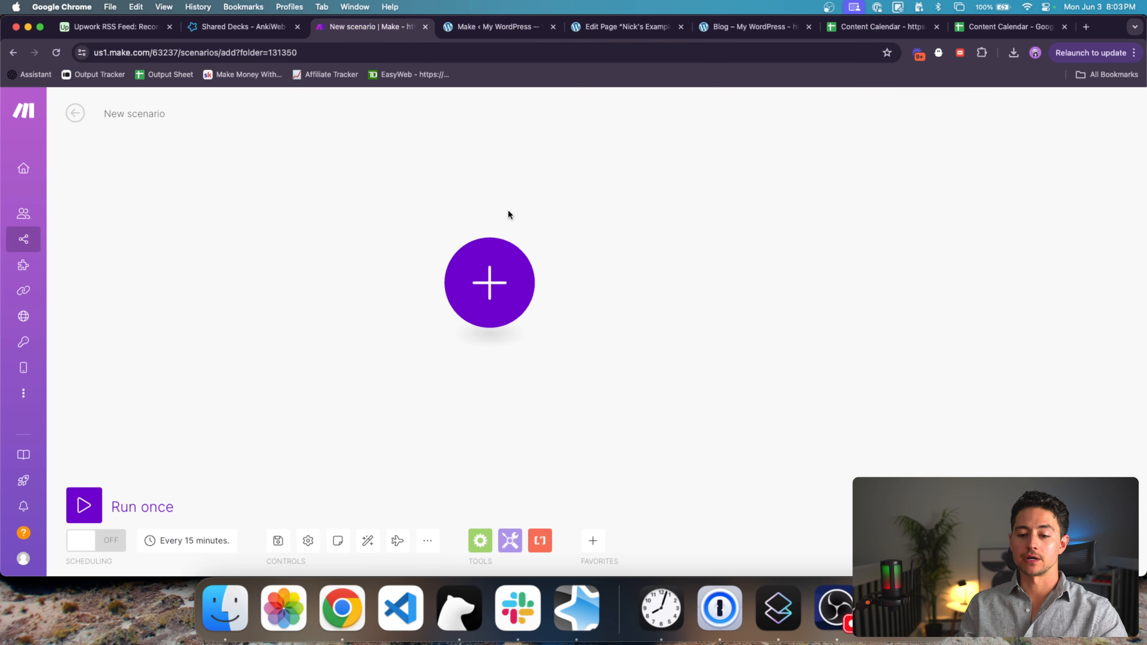
Step: Add a Google Sheets Search Rows module as the scenario's first module
{"action": "left_click", "coordinate": [507, 274]}
{"action": "left_click", "coordinate": [585, 275]}
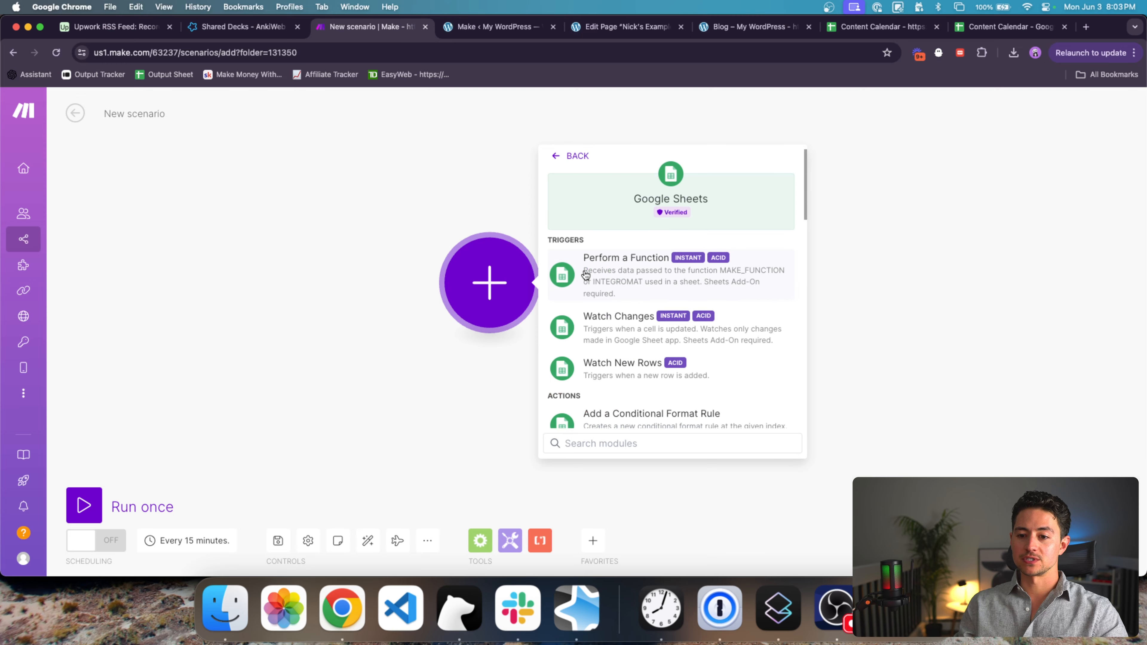
{"action": "scroll", "coordinate": [648, 320], "scroll_direction": "down", "scroll_amount": 3}
{"action": "type", "text": "search"}
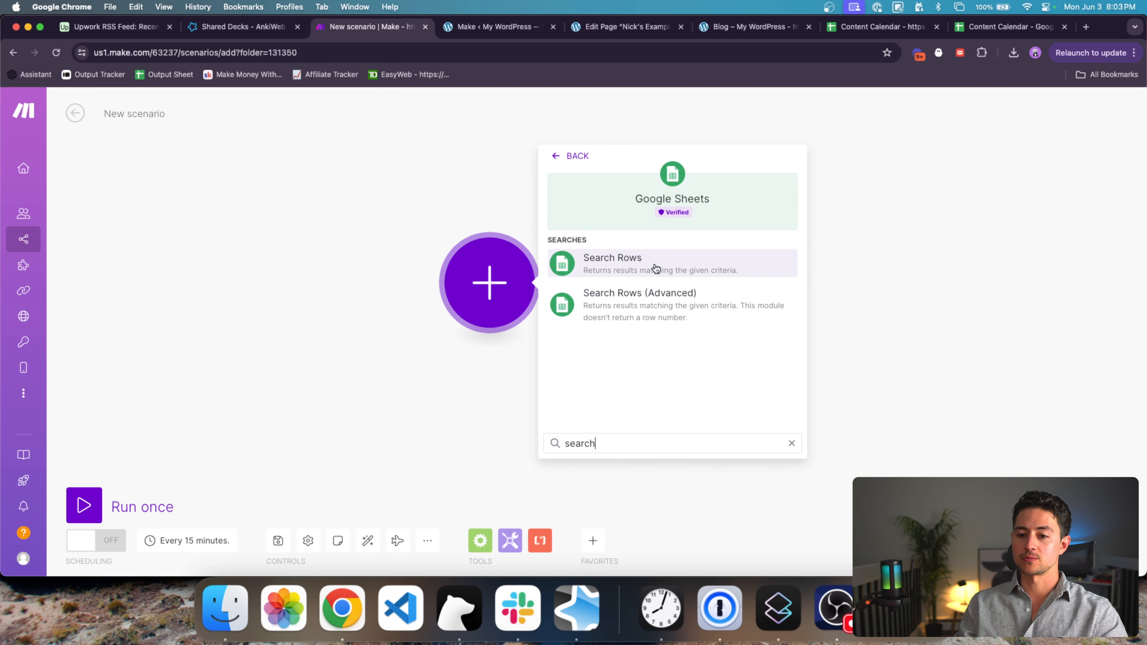
{"action": "left_click", "coordinate": [655, 266]}
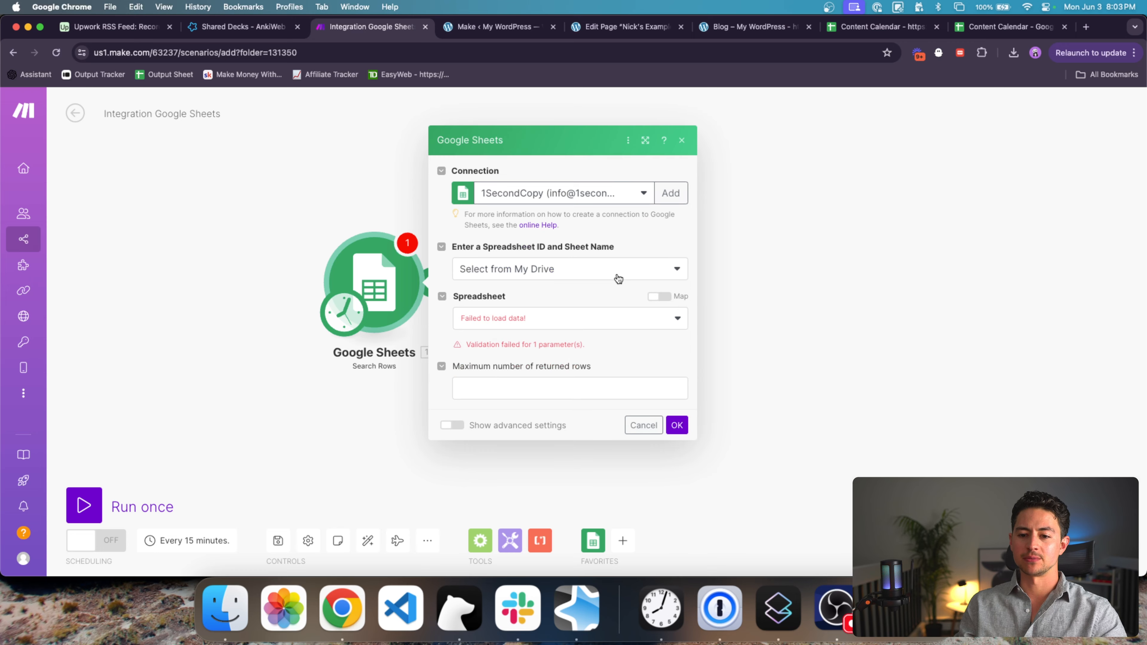
Step: Keep the current Google connection and set the spreadsheet source back to My Drive
{"action": "left_click", "coordinate": [636, 197]}
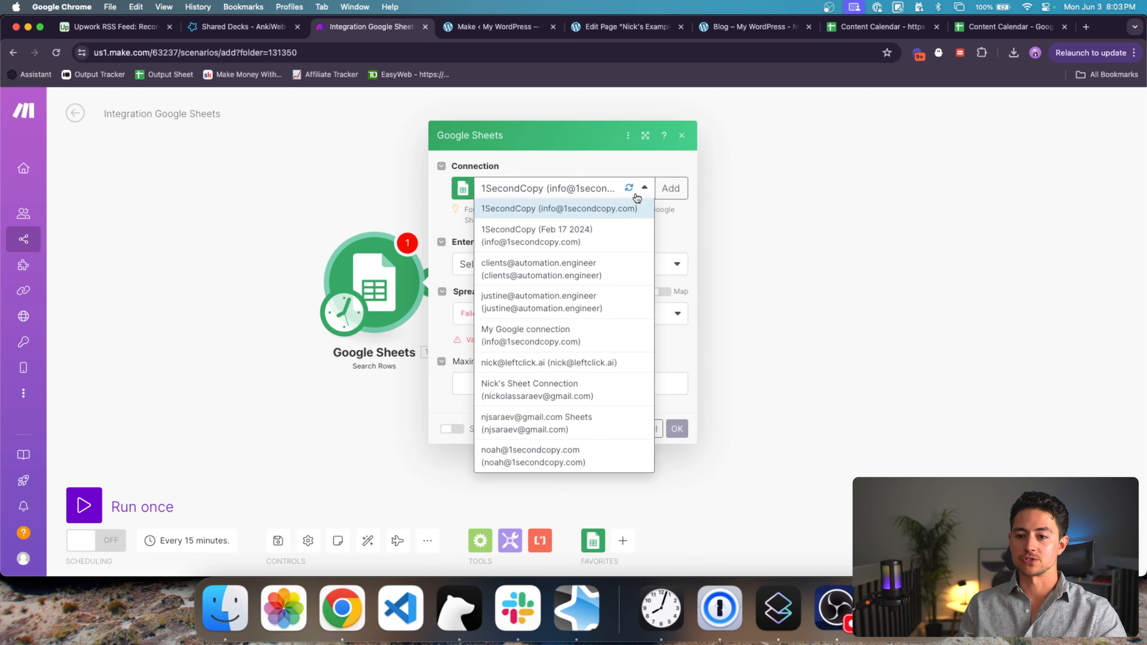
{"action": "left_click", "coordinate": [670, 231]}
{"action": "left_click", "coordinate": [671, 269]}
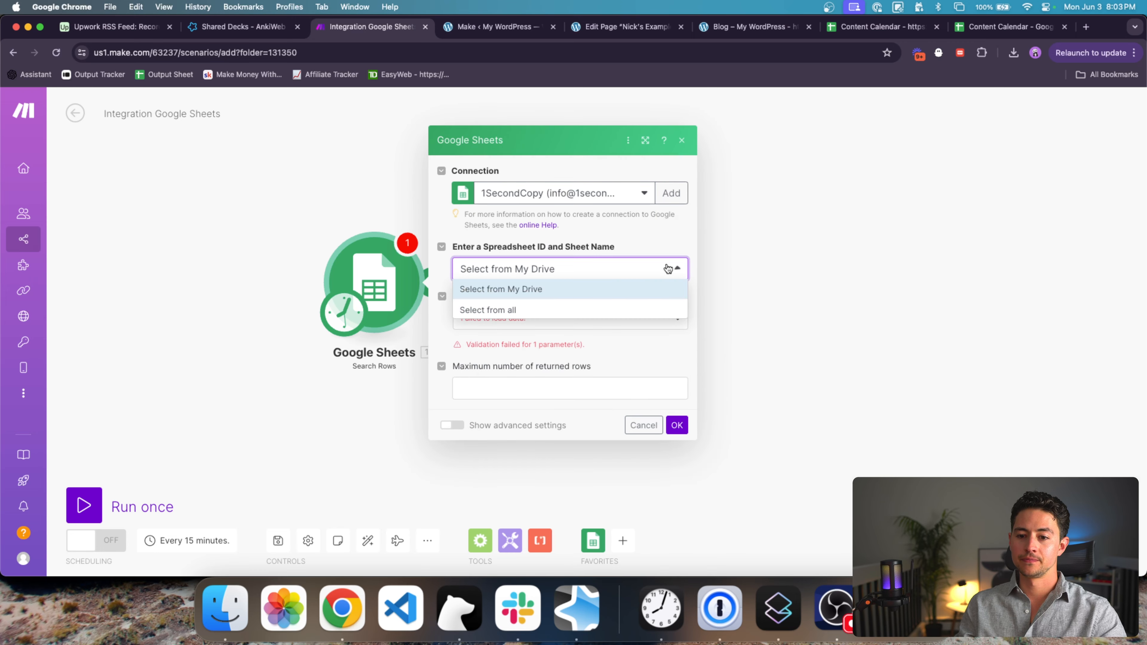
{"action": "left_click", "coordinate": [615, 309]}
{"action": "left_click", "coordinate": [606, 284]}
{"action": "left_click", "coordinate": [578, 300]}
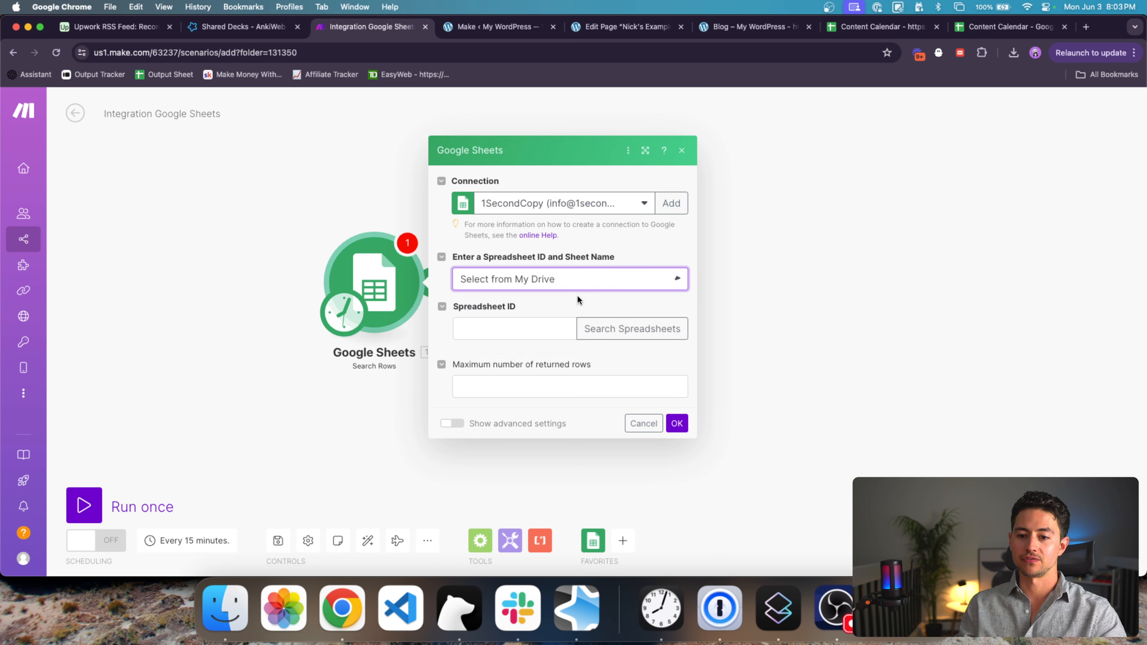
{"action": "left_click", "coordinate": [674, 317]}
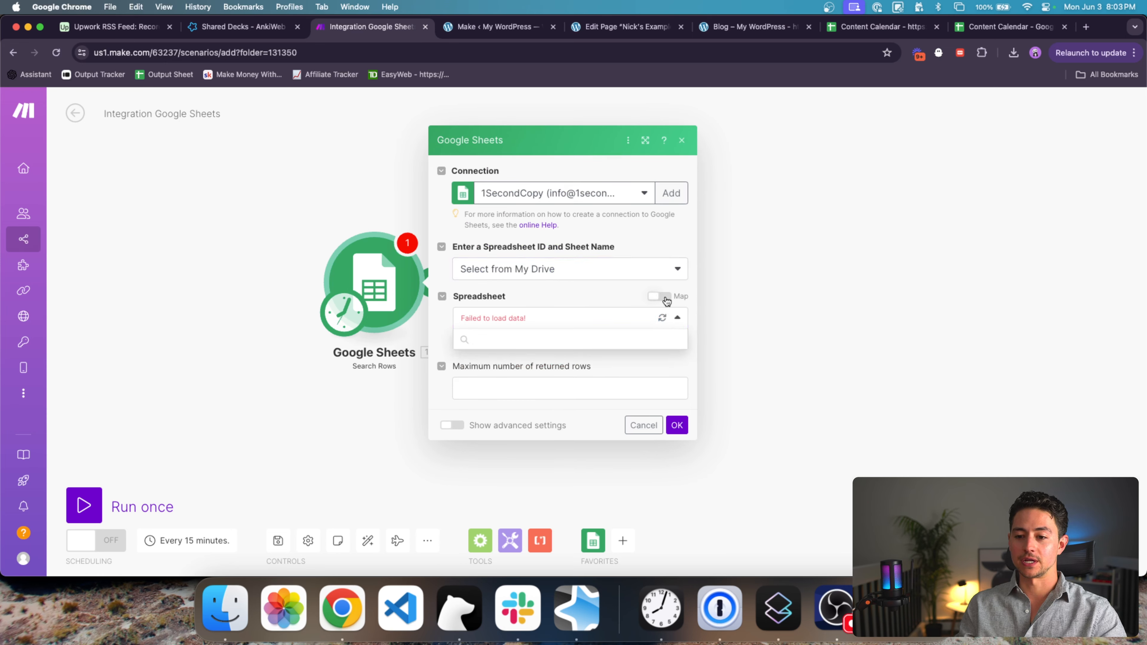
Step: Try the My Google connection and 1SecondCopy (Feb 17 2024) connections, then start a new connection
{"action": "left_click", "coordinate": [643, 195]}
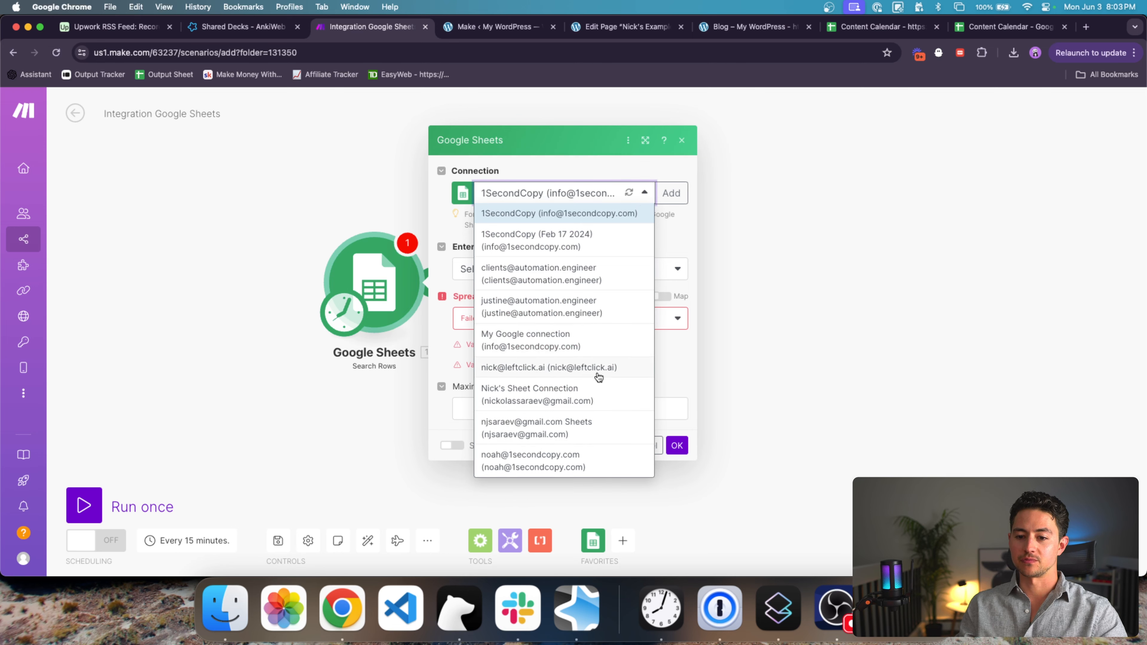
{"action": "left_click", "coordinate": [590, 341]}
{"action": "left_click", "coordinate": [666, 325]}
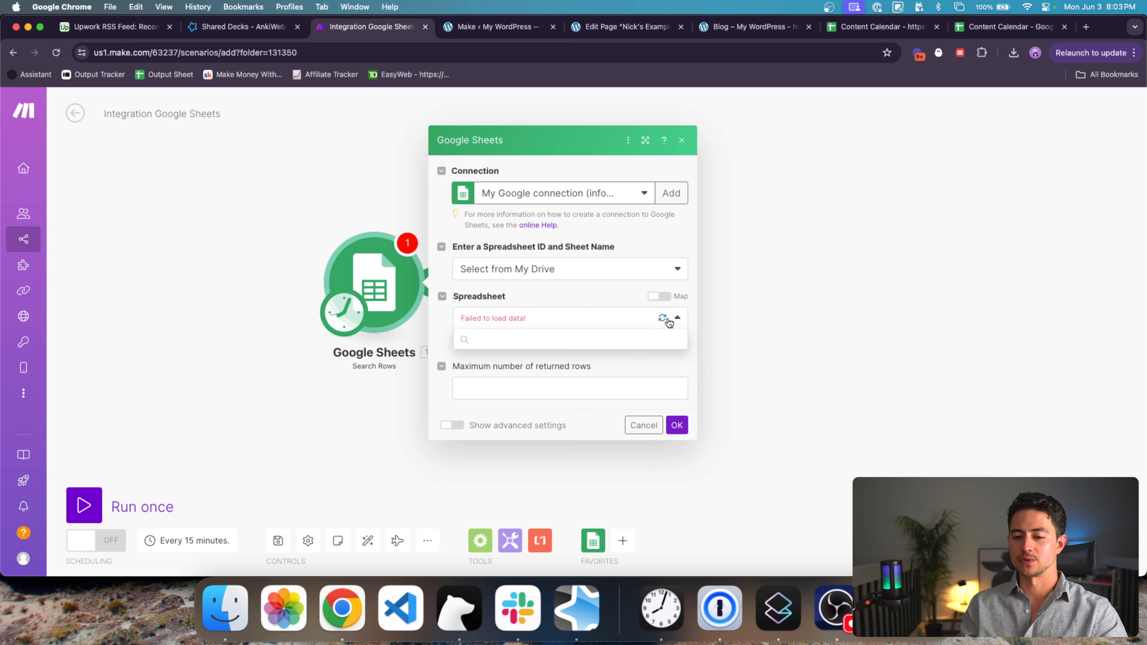
{"action": "left_click", "coordinate": [627, 195]}
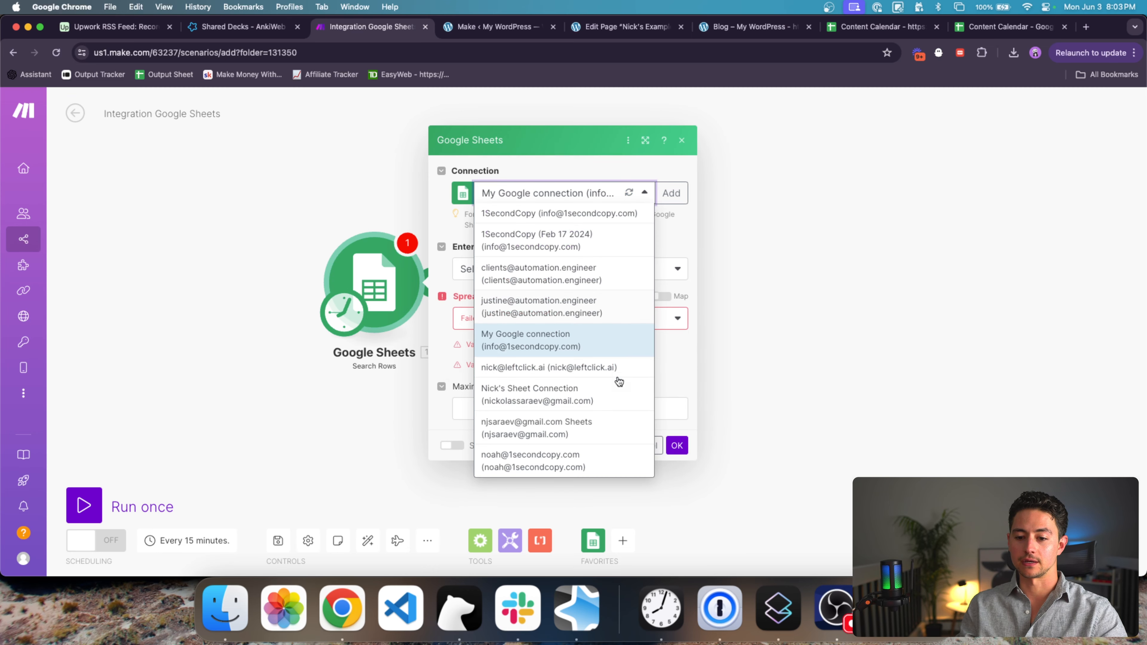
{"action": "left_click", "coordinate": [593, 246]}
{"action": "left_click", "coordinate": [676, 329]}
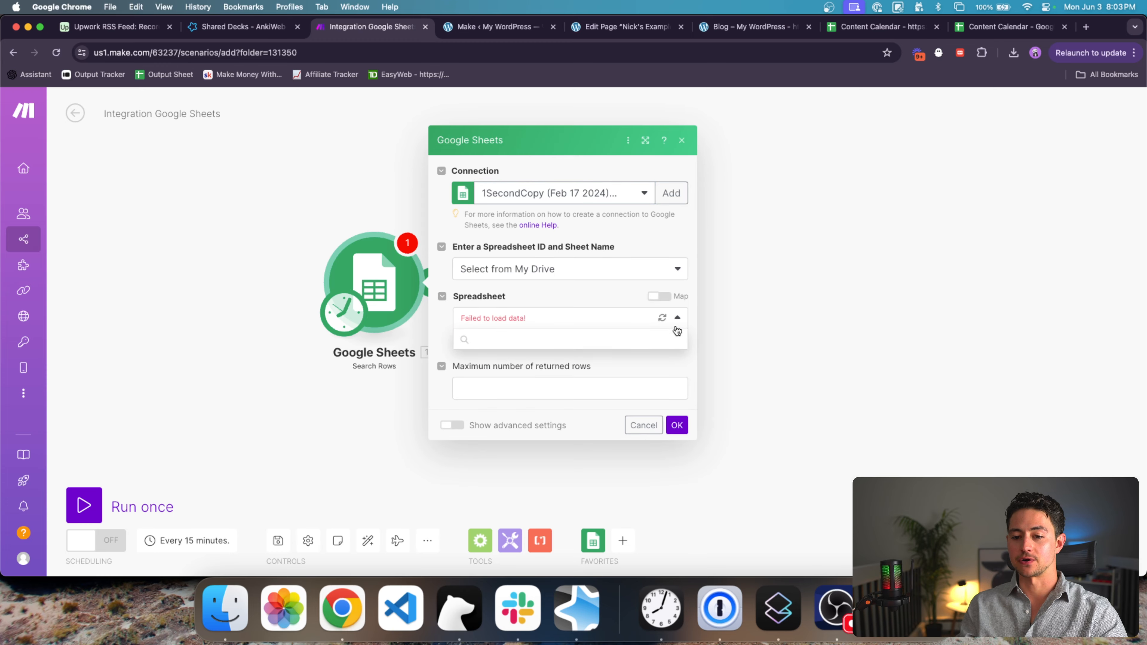
{"action": "left_click", "coordinate": [671, 193]}
Step: Name the new connection with the account's e-mail address and authorise it through Google sign-in
{"action": "triple_click", "coordinate": [796, 169]}
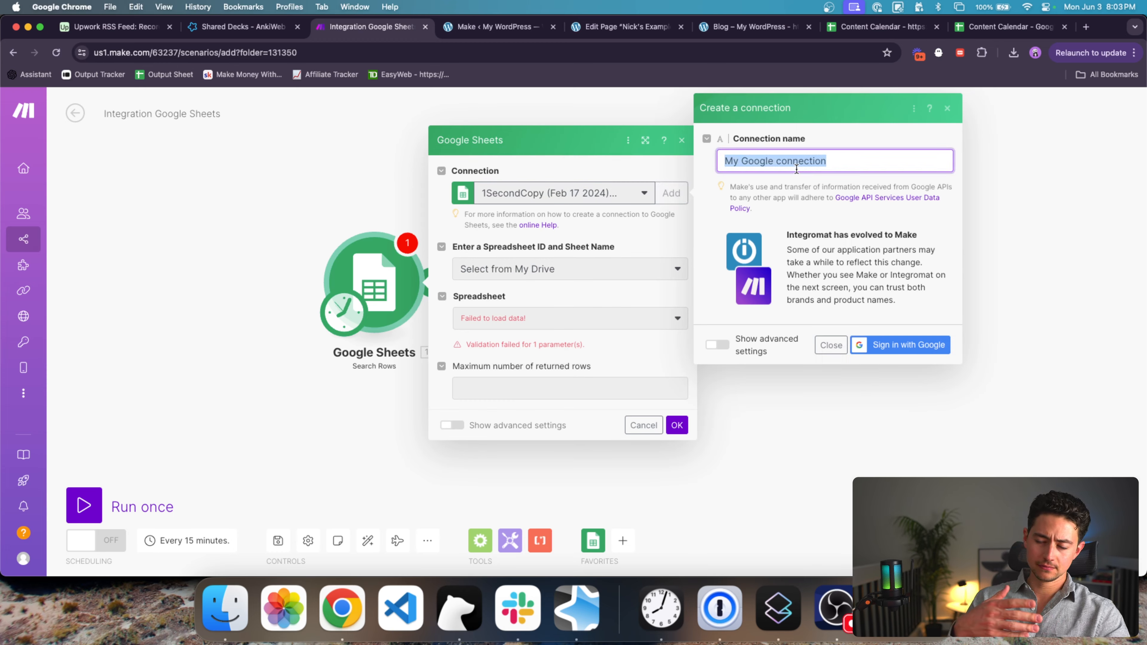
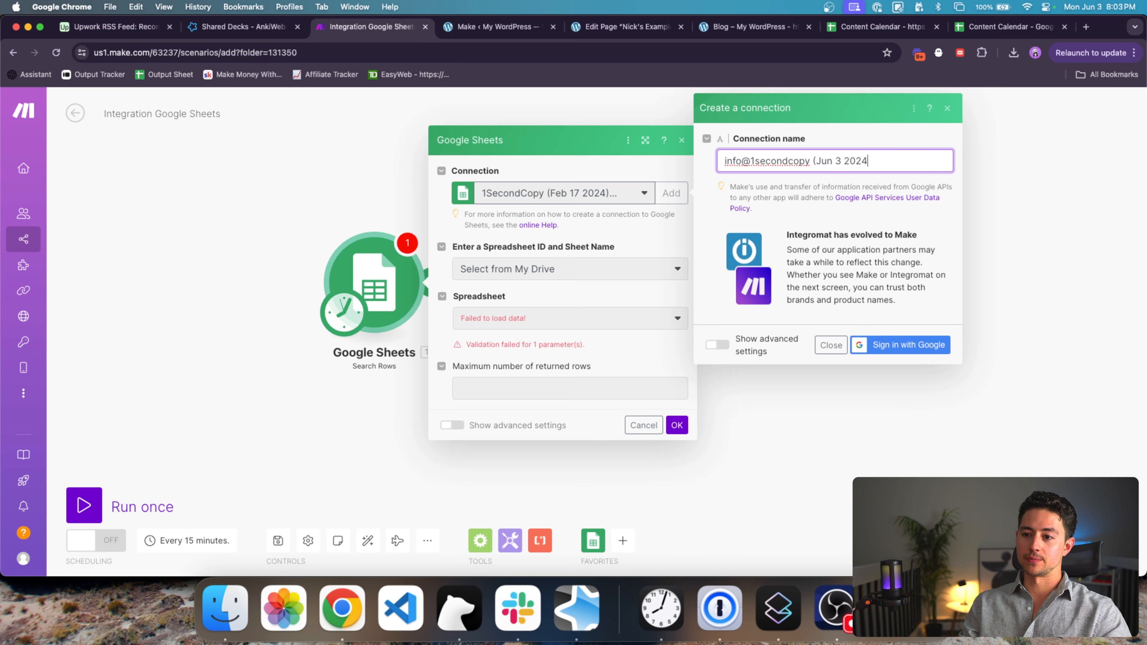
{"action": "left_click", "coordinate": [909, 344]}
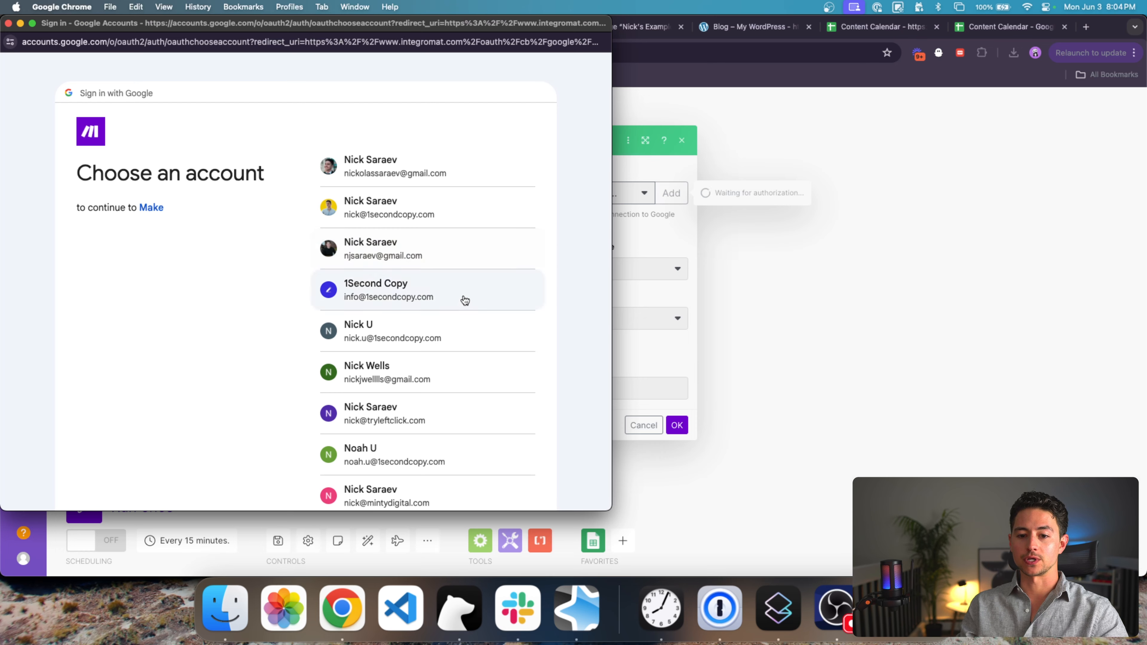
{"action": "left_click", "coordinate": [463, 296]}
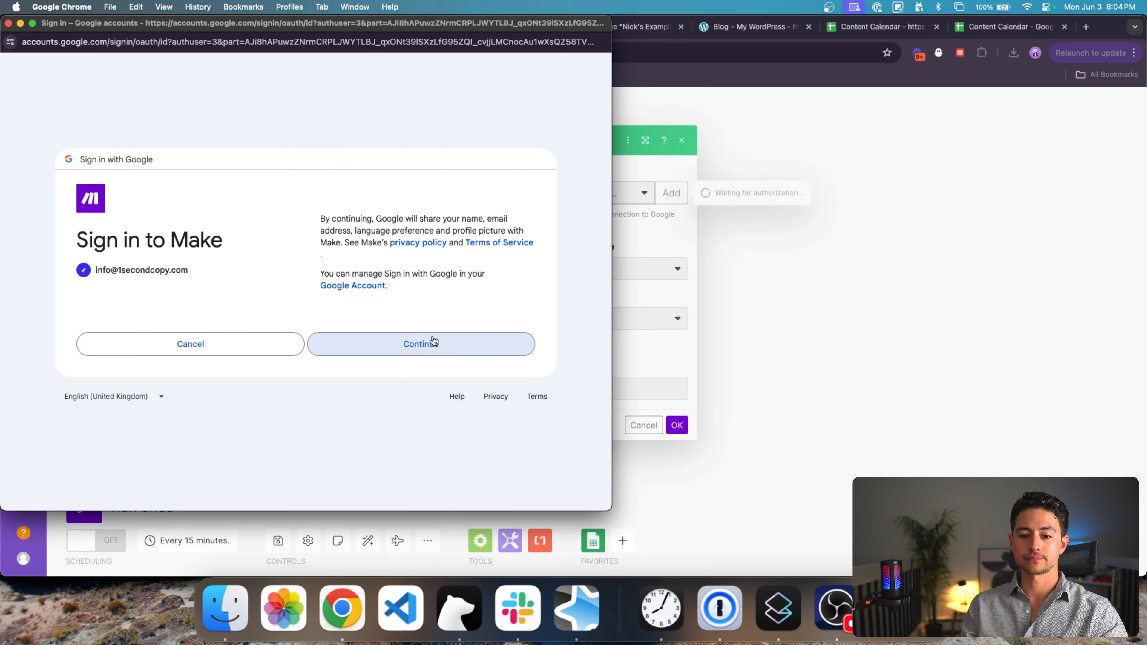
{"action": "left_click", "coordinate": [431, 341]}
{"action": "left_click", "coordinate": [432, 397]}
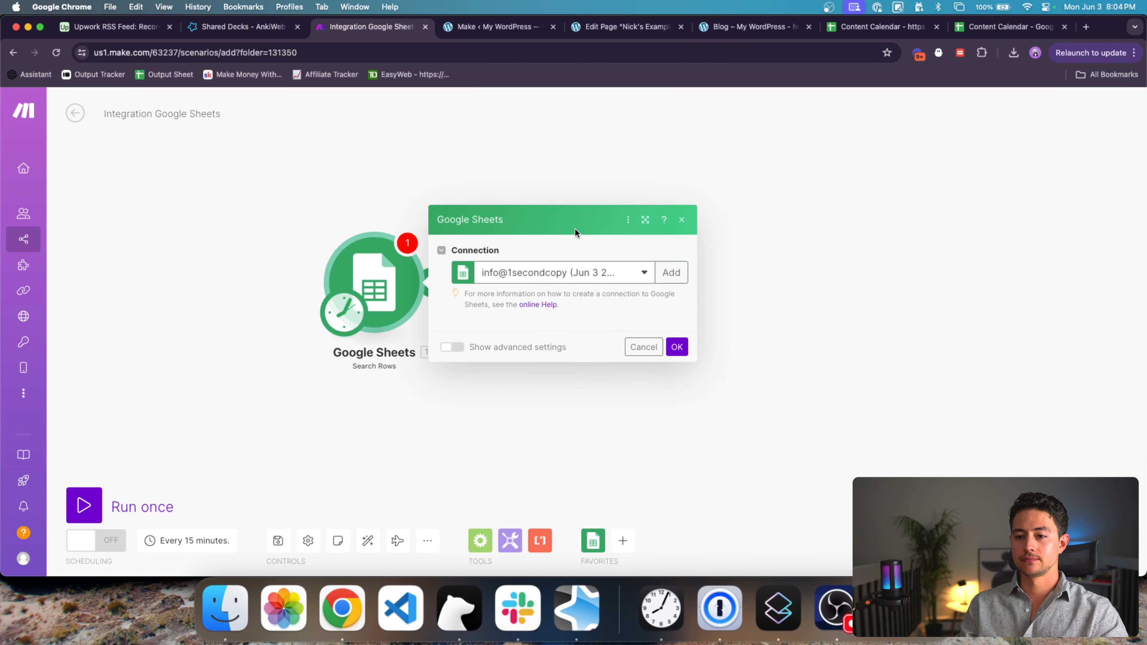
Step: Select the Content Calendar spreadsheet and its Sheet1 for the search
{"action": "left_click", "coordinate": [576, 327]}
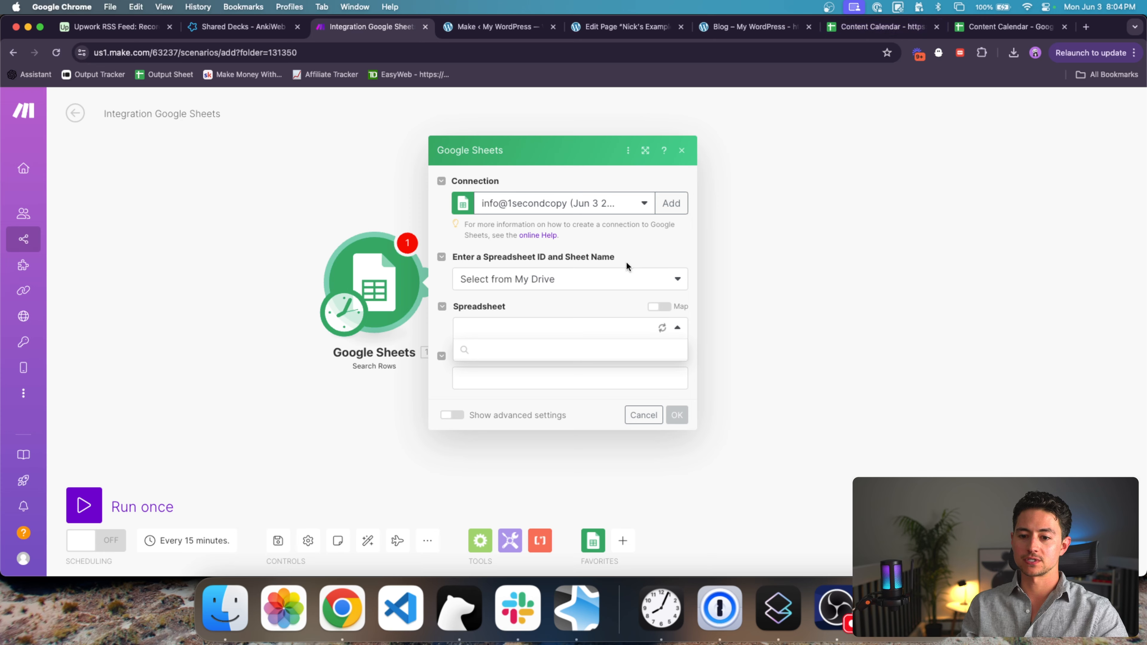
{"action": "type", "text": "content ca"}
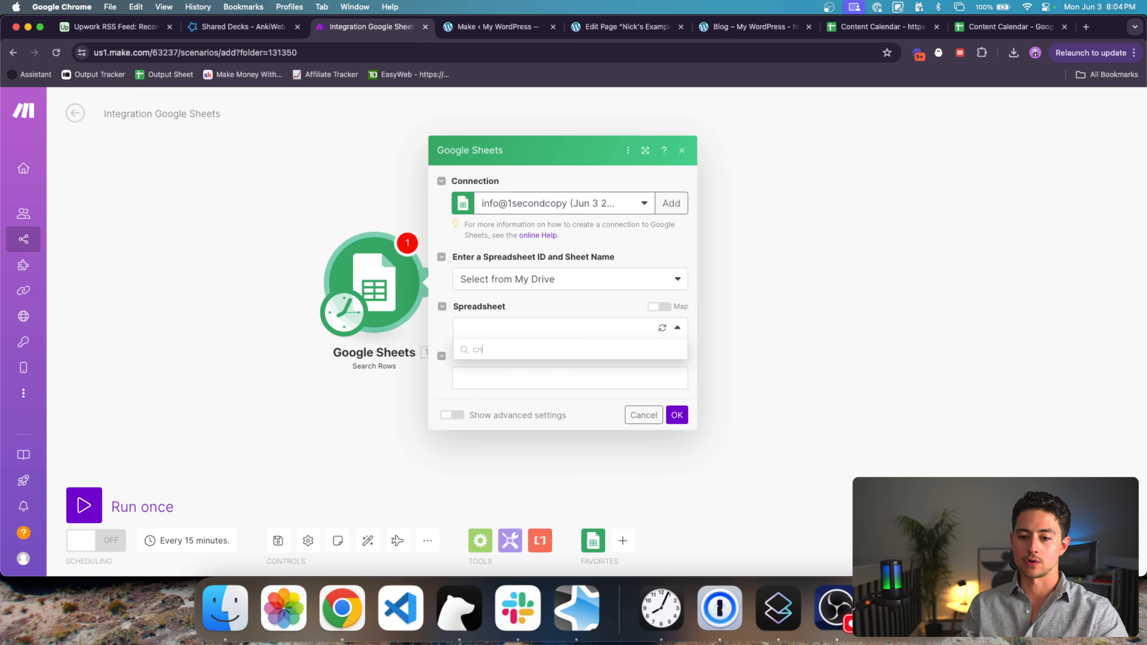
{"action": "type", "text": "len"}
{"action": "left_click", "coordinate": [573, 369]}
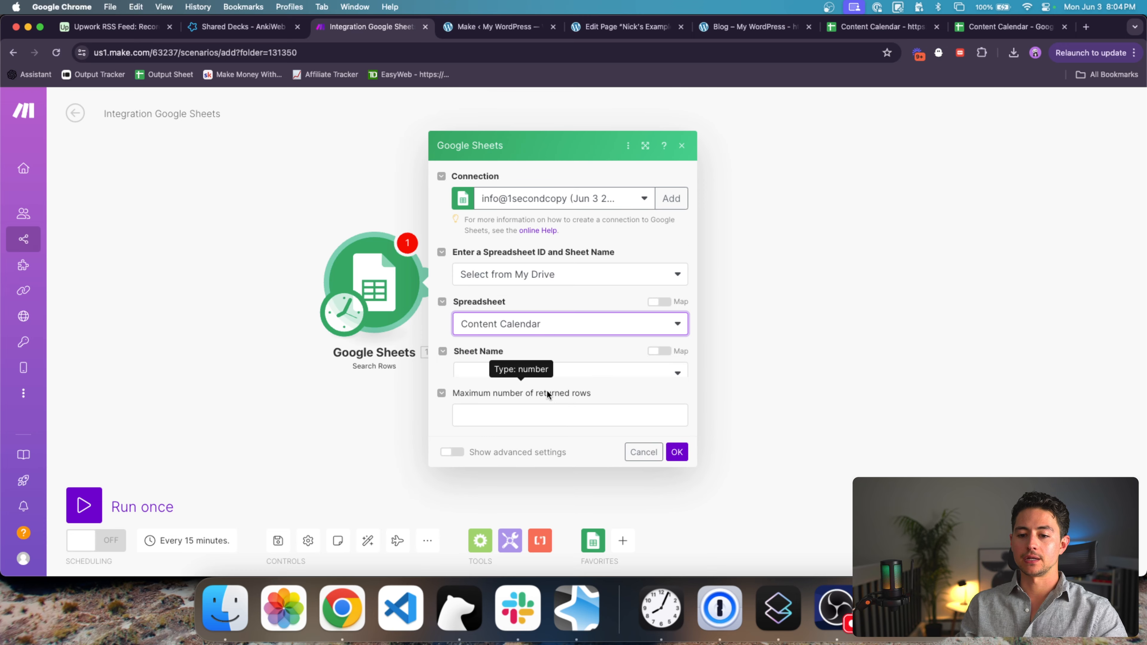
{"action": "left_click", "coordinate": [549, 355]}
{"action": "left_click", "coordinate": [544, 372]}
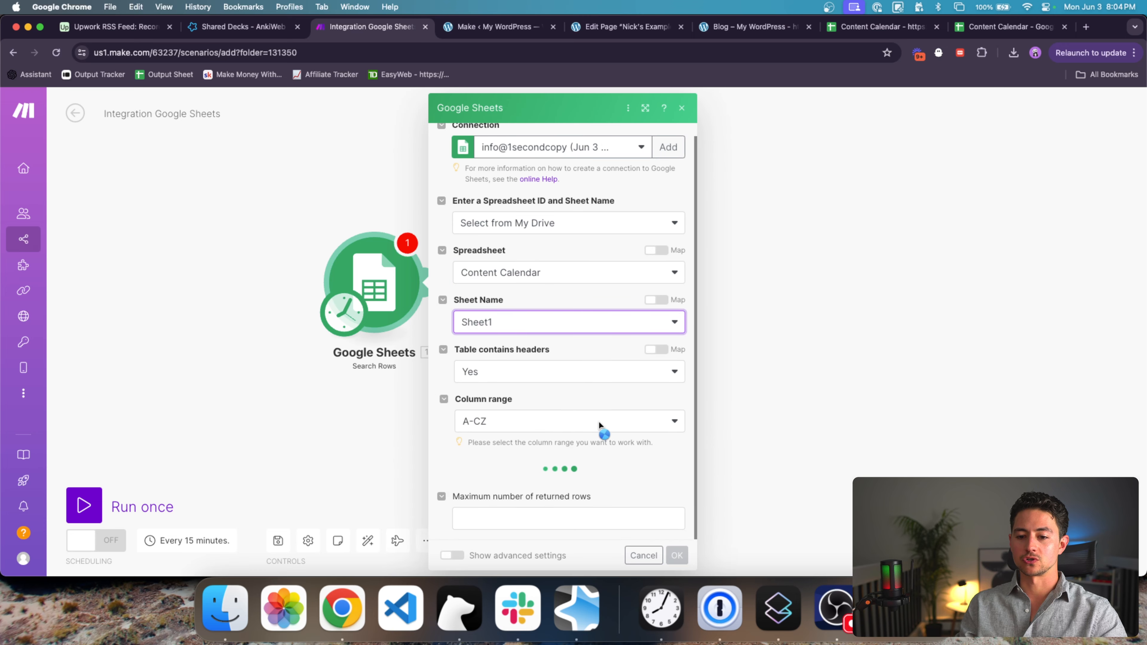
Step: Limit the search to a maximum of 1 returned row and save the module
{"action": "left_click", "coordinate": [601, 513]}
{"action": "scroll", "coordinate": [655, 483], "scroll_direction": "down", "scroll_amount": 5}
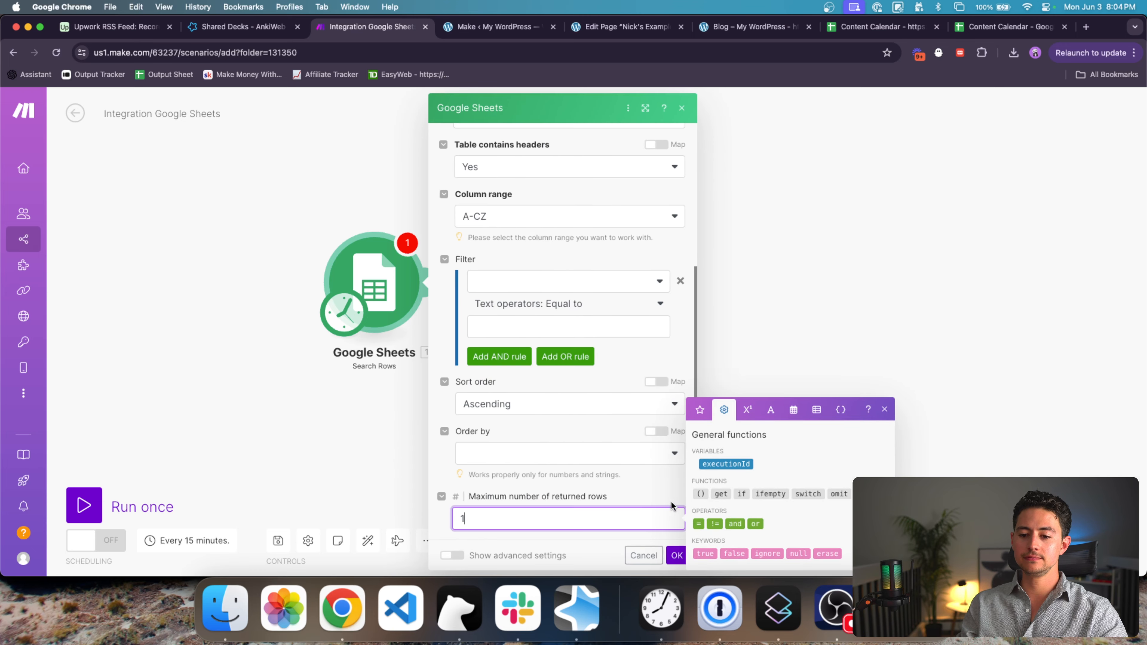
{"action": "left_click", "coordinate": [672, 537]}
{"action": "left_click", "coordinate": [676, 555]}
Step: Try running the Google Sheets module alone, dismiss the scenario error, and reconfirm its settings
{"action": "right_click", "coordinate": [406, 277]}
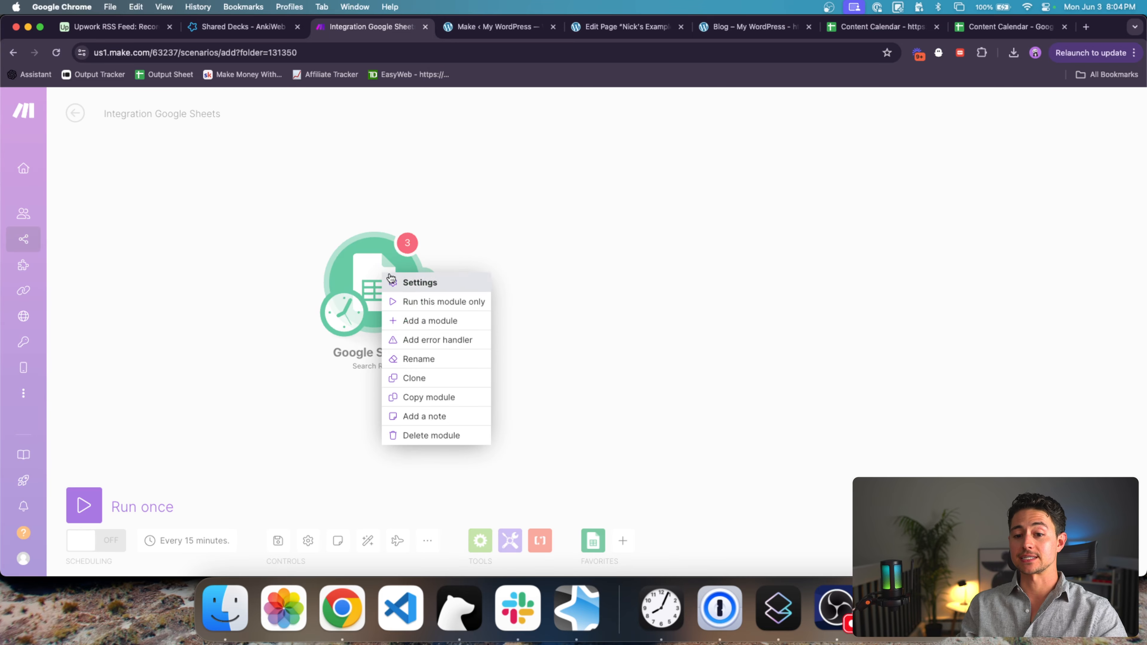
{"action": "left_click", "coordinate": [429, 299]}
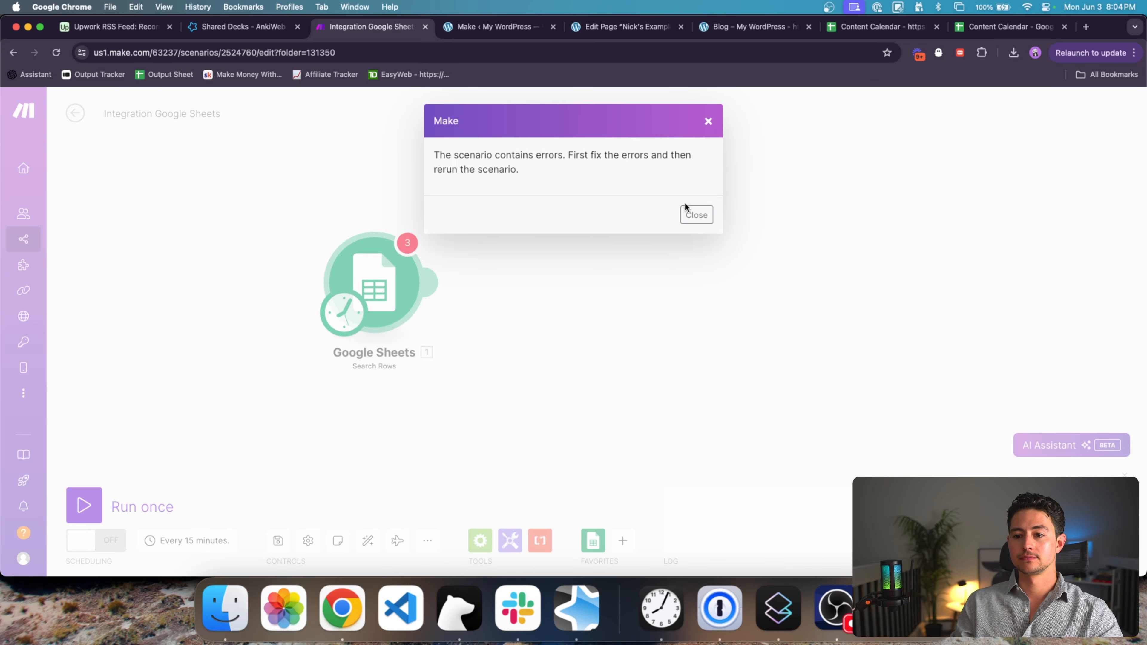
{"action": "left_click", "coordinate": [696, 214]}
{"action": "left_click", "coordinate": [432, 281]}
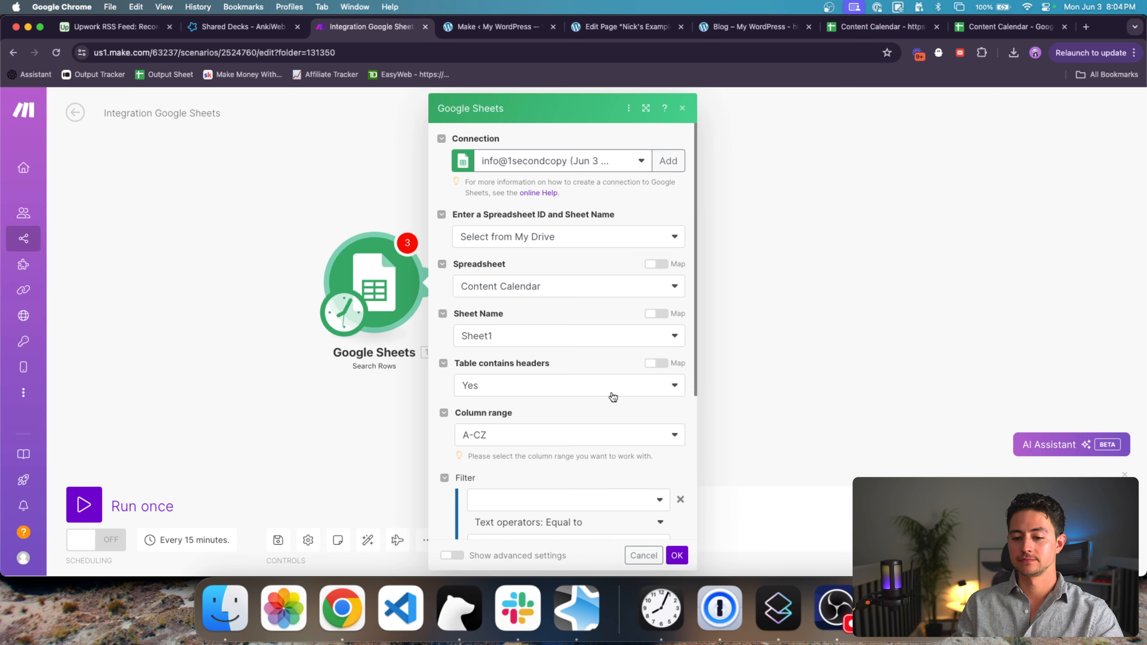
{"action": "scroll", "coordinate": [613, 396], "scroll_direction": "down", "scroll_amount": 5}
{"action": "left_click", "coordinate": [676, 555]}
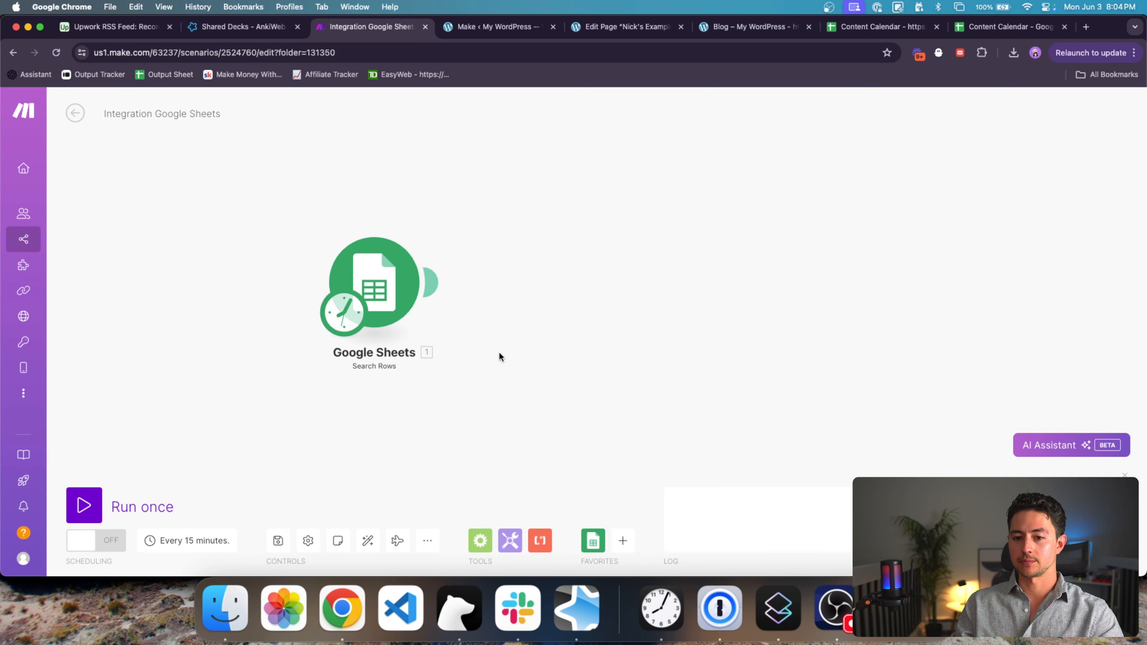
Step: Run only the Google Sheets module and inspect the returned title 'AI in Process Automation: Expectations vs. Reality'
{"action": "right_click", "coordinate": [394, 278]}
{"action": "left_click", "coordinate": [447, 307]}
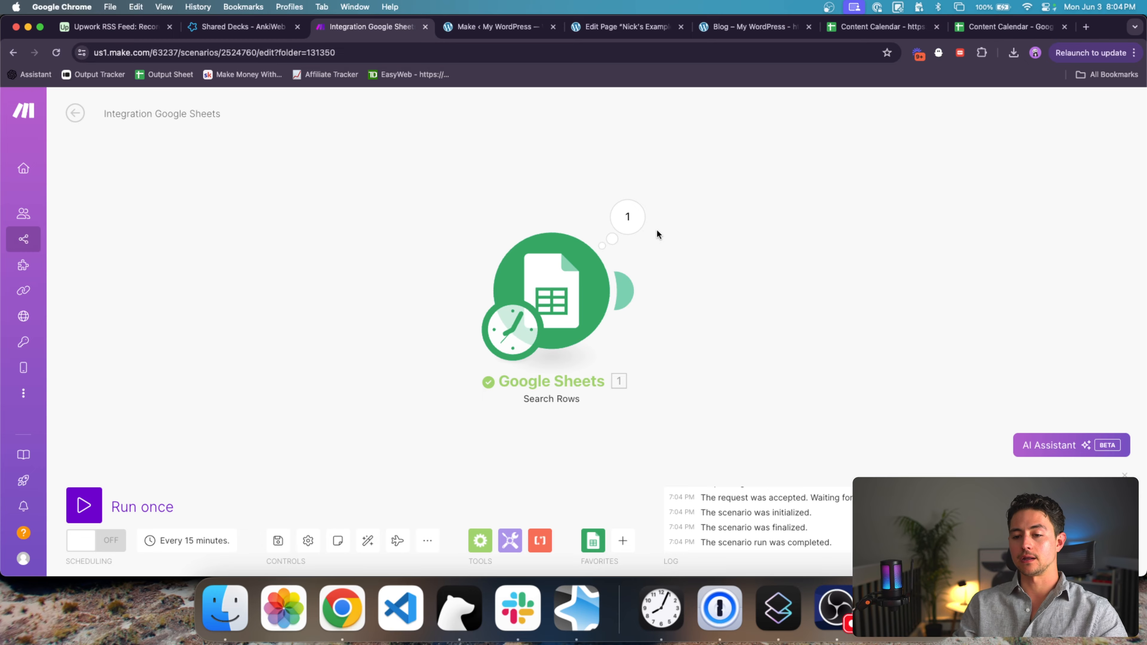
{"action": "left_click", "coordinate": [634, 220]}
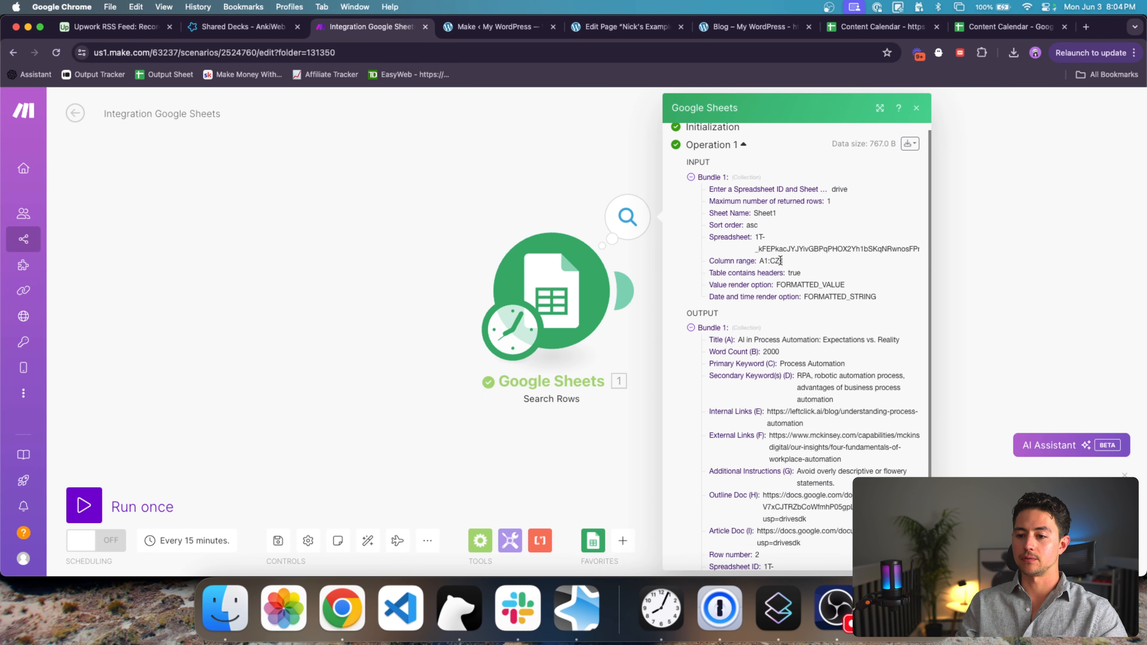
{"action": "scroll", "coordinate": [791, 280], "scroll_direction": "down", "scroll_amount": 5}
{"action": "double_click", "coordinate": [770, 244]}
{"action": "triple_click", "coordinate": [760, 243]}
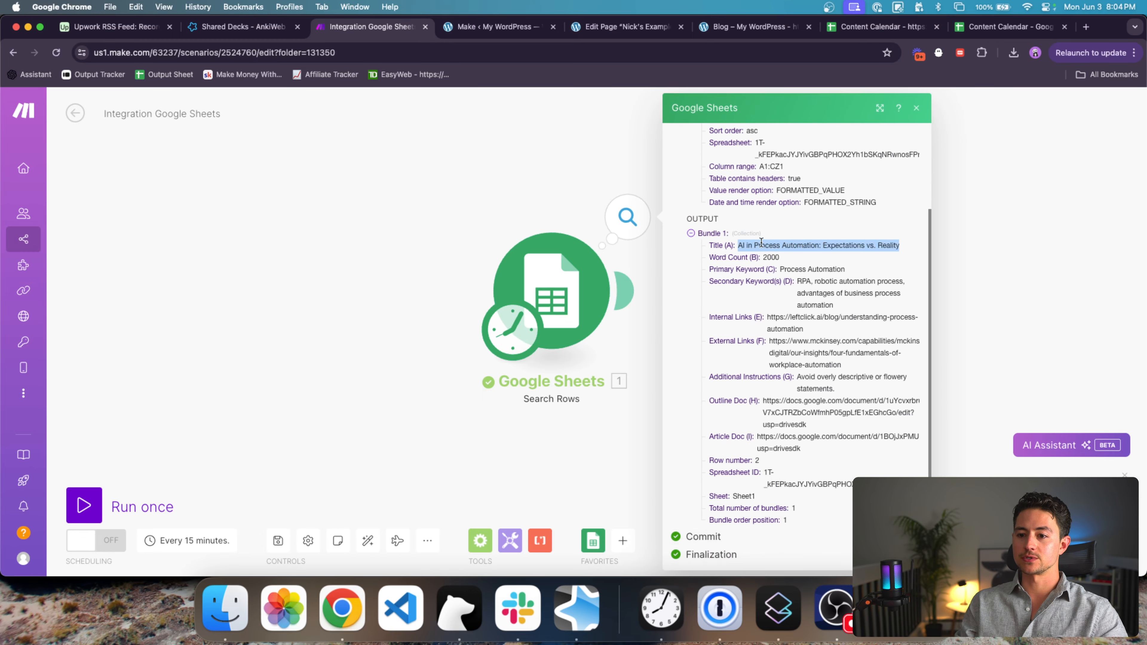
Step: Compare the returned row against cell A2 and column G of the Content Calendar spreadsheet
{"action": "left_click_drag", "start_coordinate": [880, 26], "coordinate": [370, 27]}
{"action": "key", "text": "ctrl+Tab"}
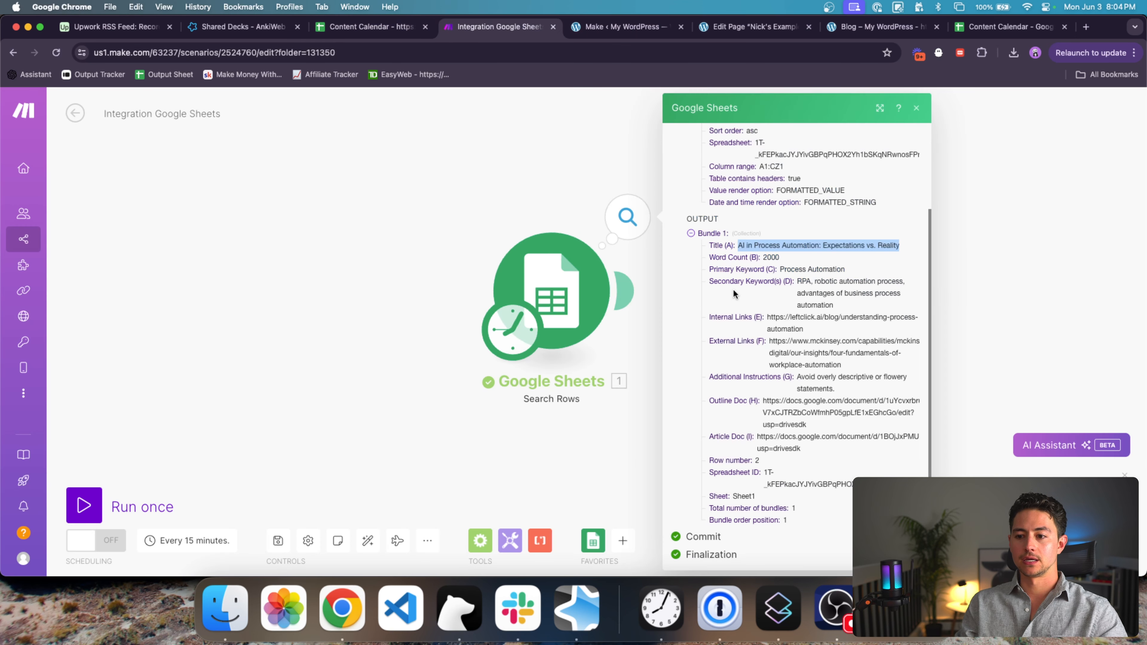
{"action": "key", "text": "ctrl+shift+Tab"}
{"action": "left_click", "coordinate": [205, 219]}
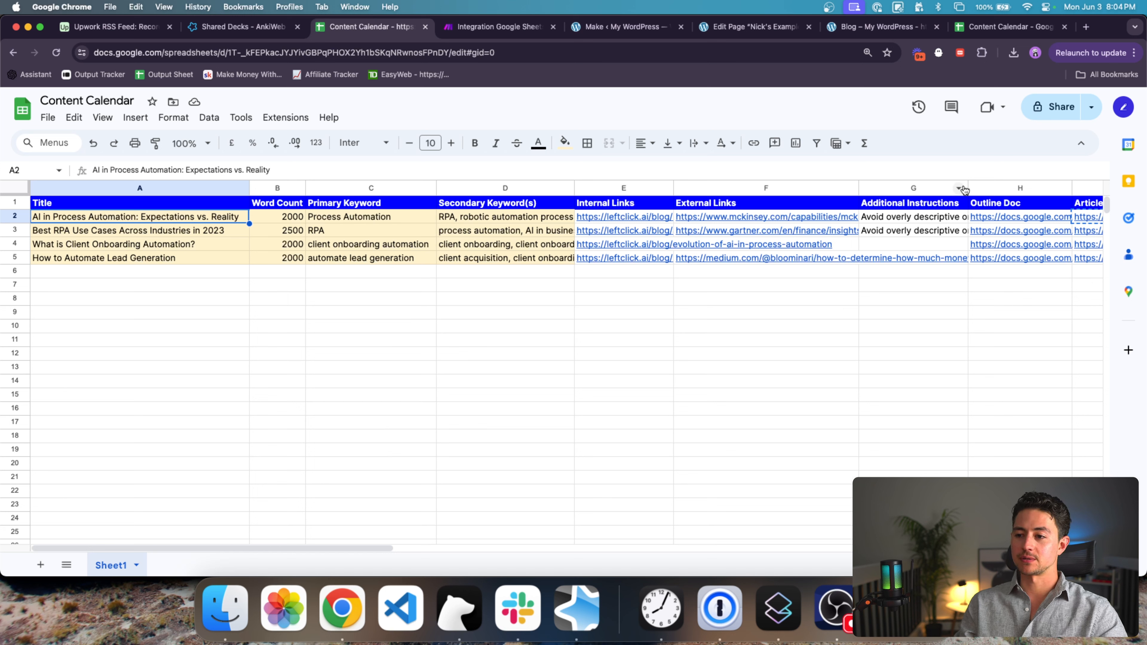
{"action": "left_click_drag", "start_coordinate": [968, 189], "coordinate": [1006, 189]}
{"action": "mouse_move", "coordinate": [580, 226]}
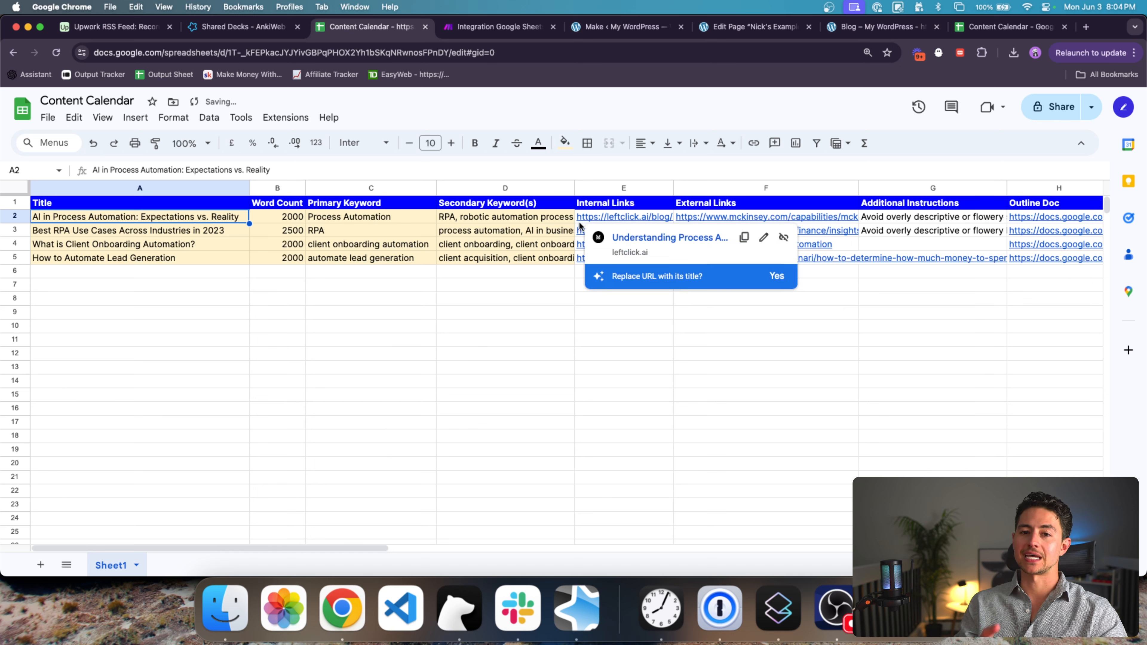
{"action": "key", "text": "ctrl+Tab"}
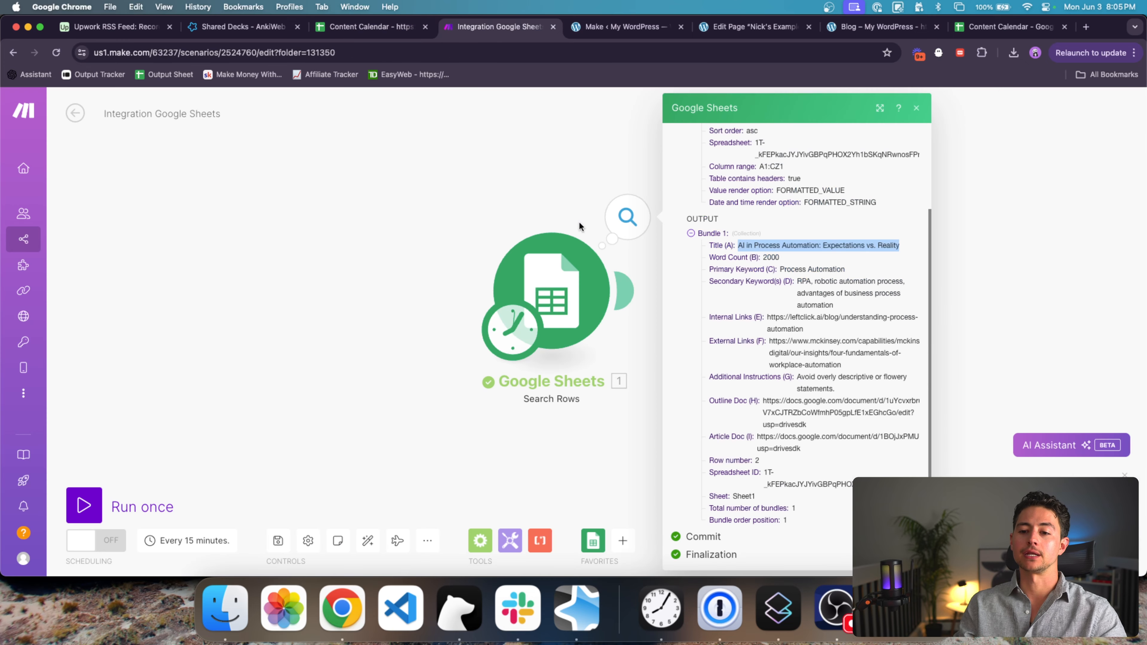
Step: Search 'wordpress' in the app list and add its Create a Post module after the Sheets search
{"action": "left_click", "coordinate": [631, 417]}
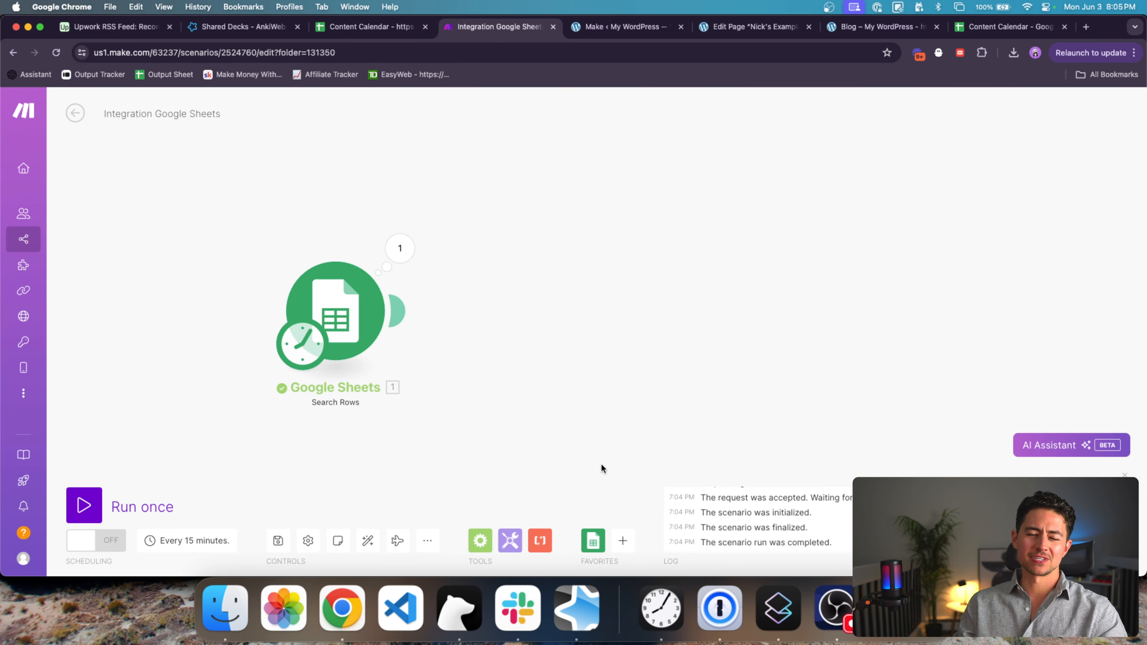
{"action": "left_click", "coordinate": [623, 541]}
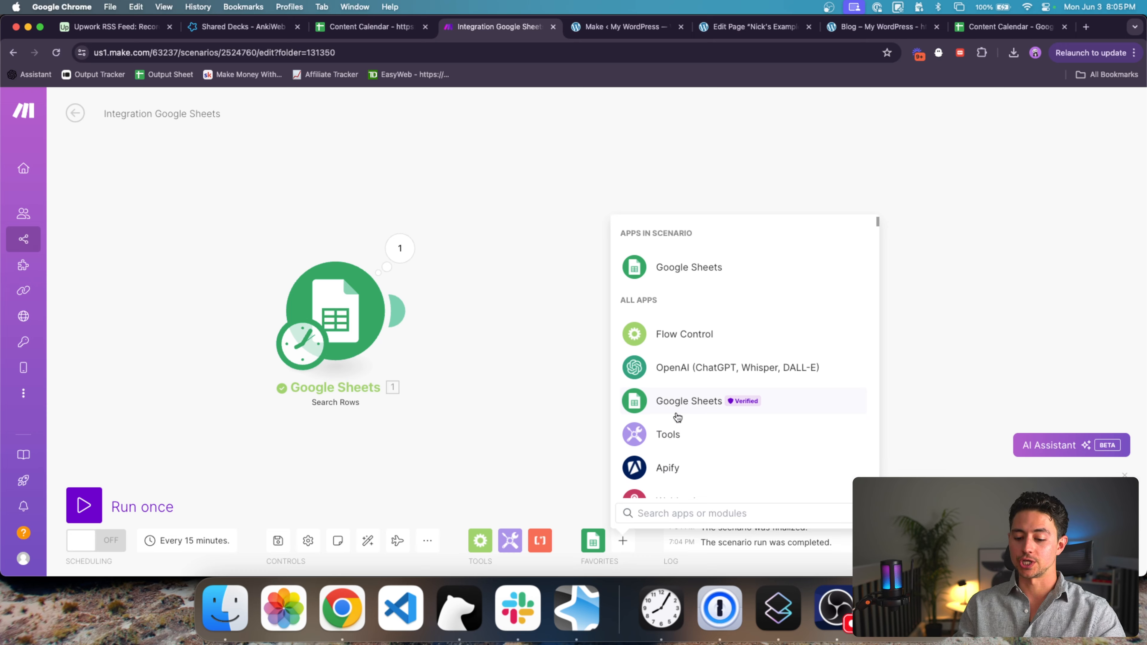
{"action": "type", "text": "wordpress"}
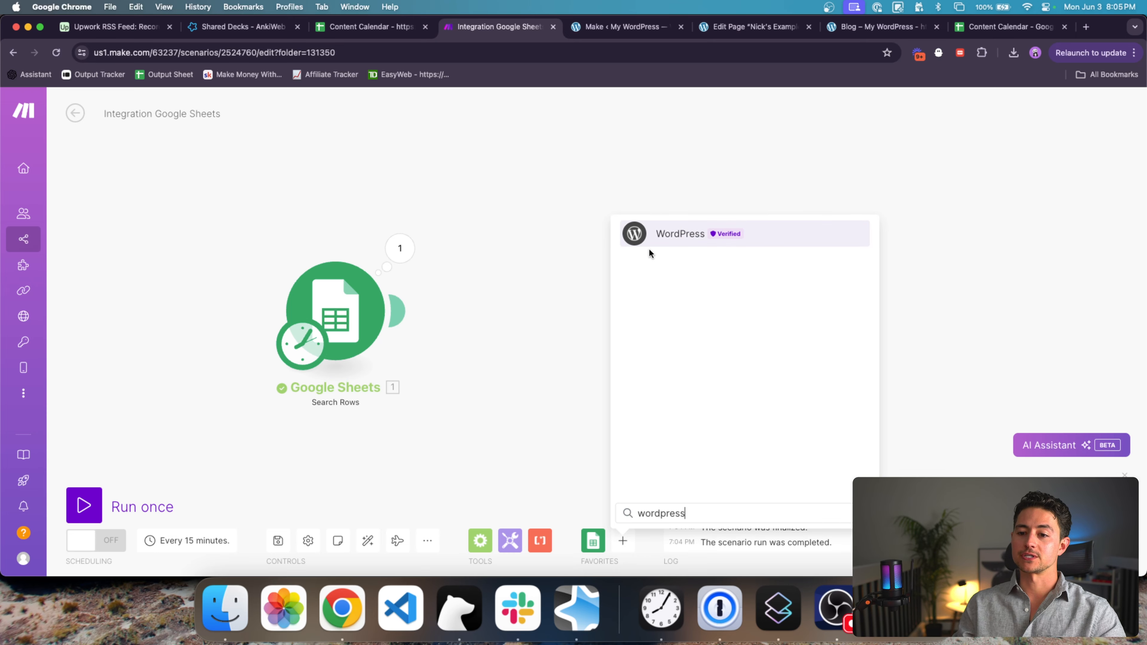
{"action": "left_click", "coordinate": [670, 243]}
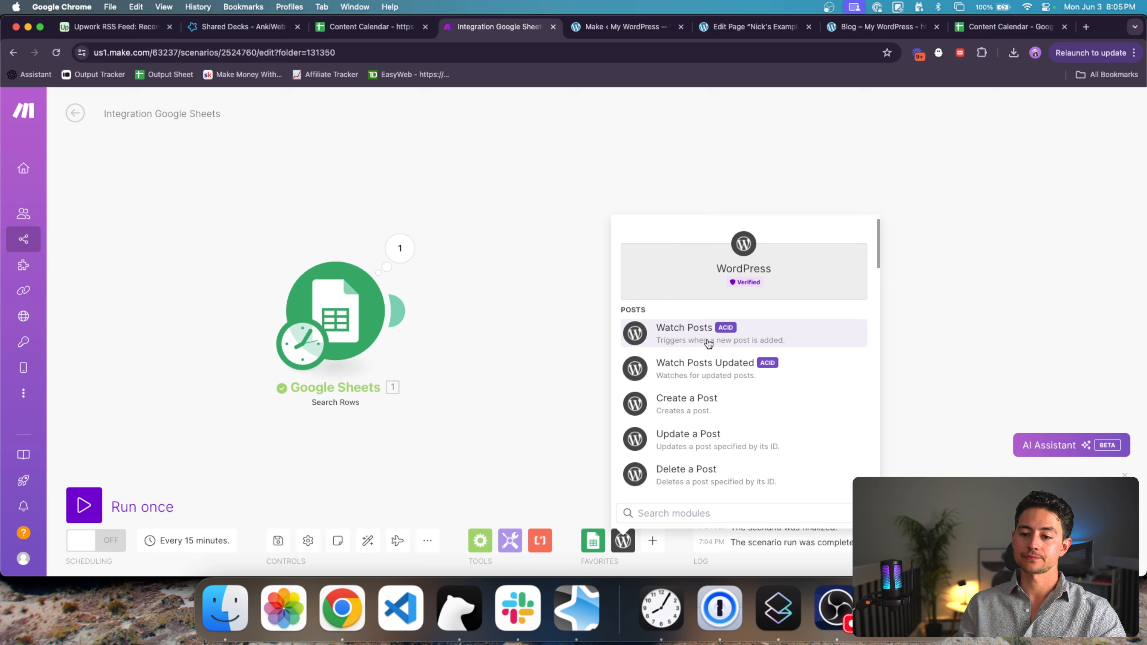
{"action": "scroll", "coordinate": [717, 342], "scroll_direction": "down", "scroll_amount": 2}
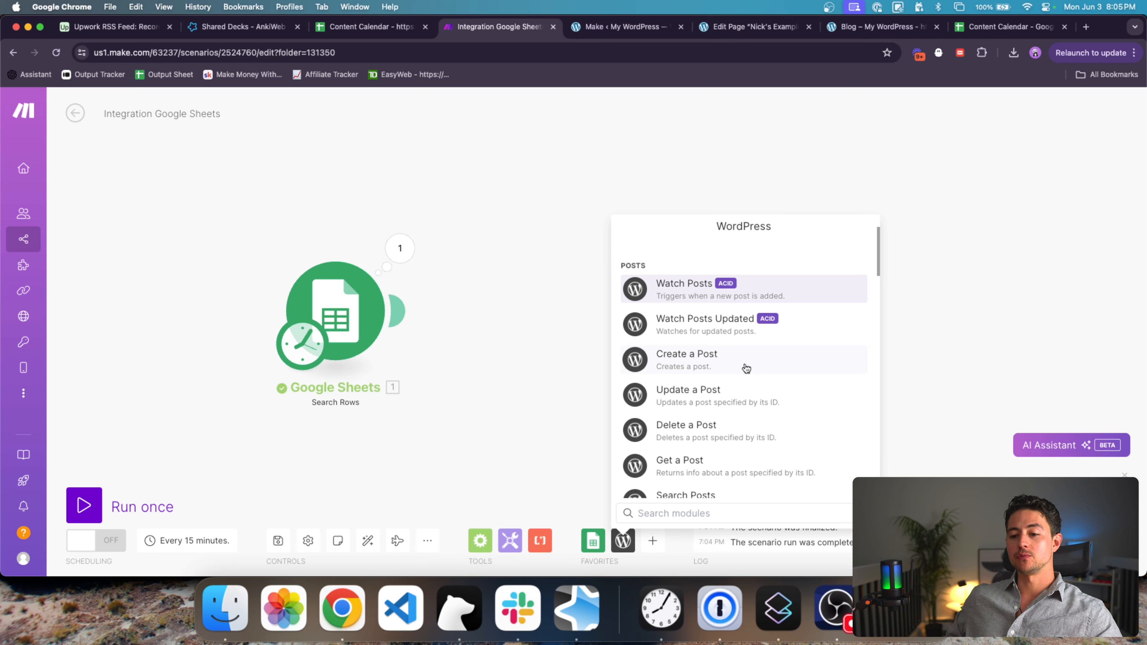
{"action": "scroll", "coordinate": [746, 368], "scroll_direction": "down", "scroll_amount": 1}
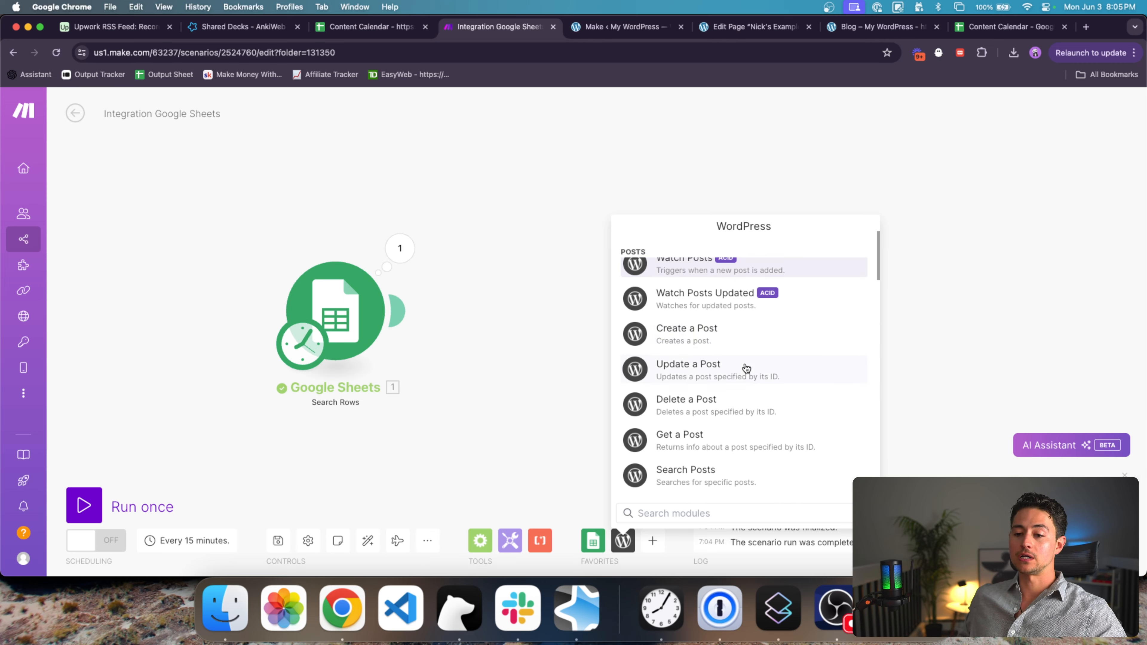
{"action": "scroll", "coordinate": [746, 368], "scroll_direction": "up", "scroll_amount": 1}
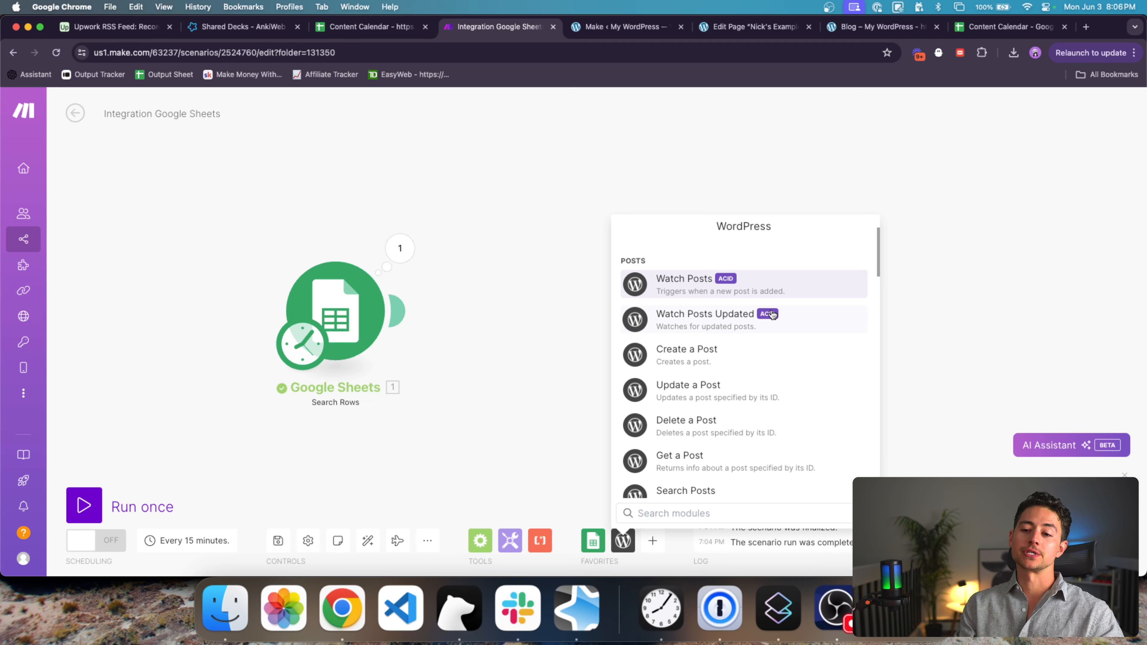
{"action": "scroll", "coordinate": [740, 371], "scroll_direction": "down", "scroll_amount": 4}
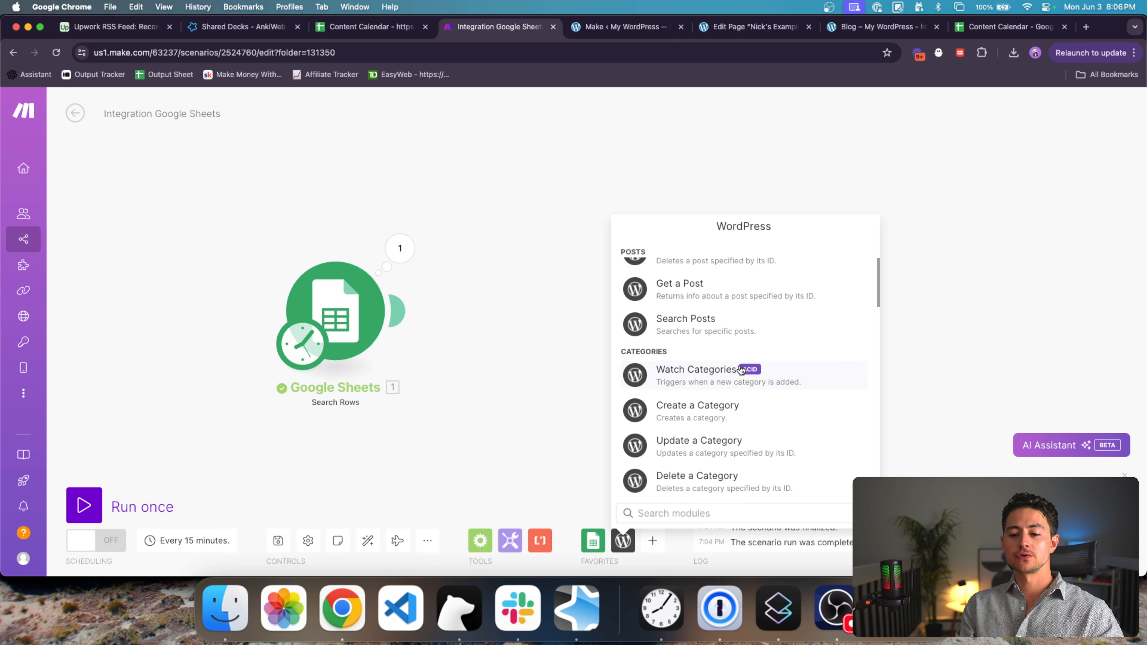
{"action": "scroll", "coordinate": [740, 371], "scroll_direction": "down", "scroll_amount": 5}
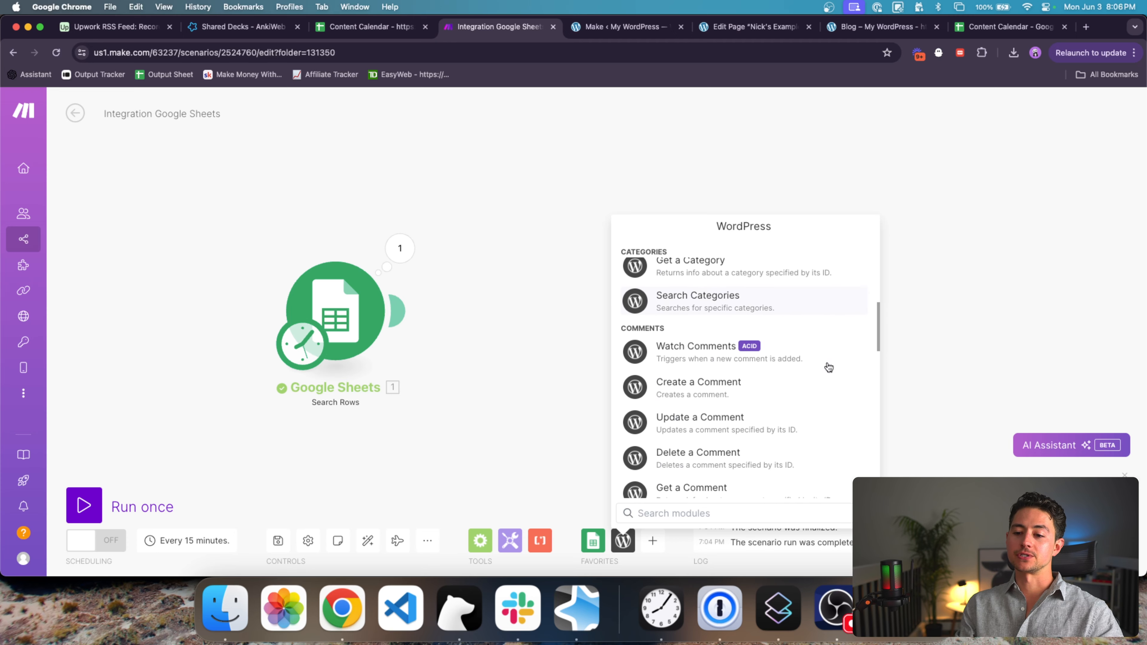
{"action": "scroll", "coordinate": [828, 367], "scroll_direction": "up", "scroll_amount": 10}
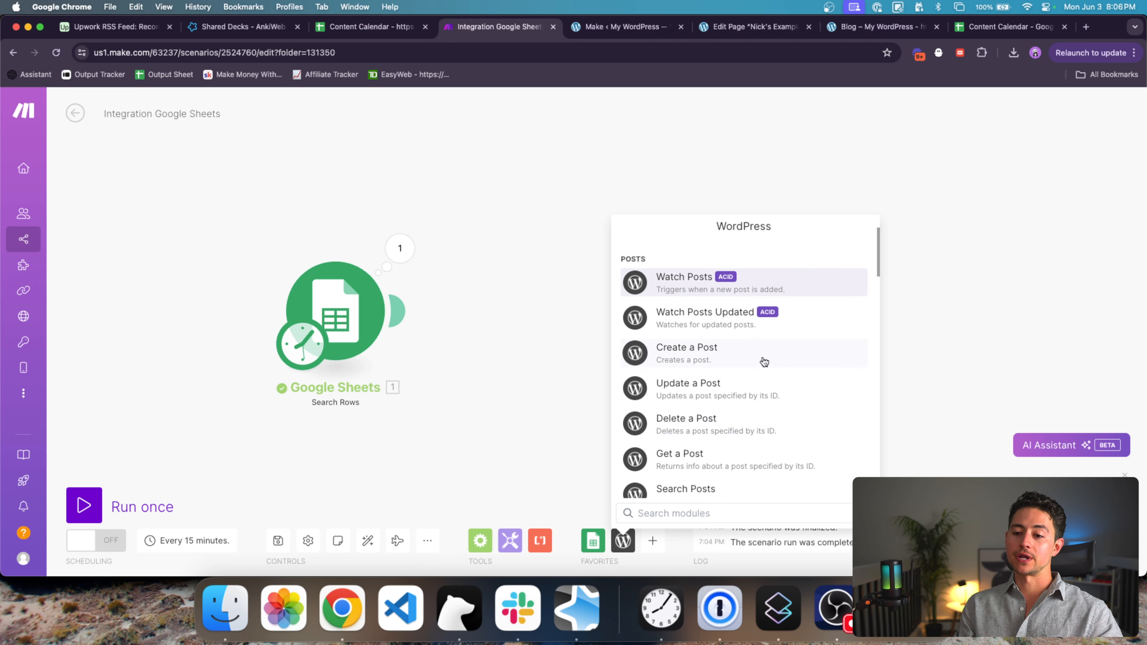
{"action": "left_click", "coordinate": [764, 362]}
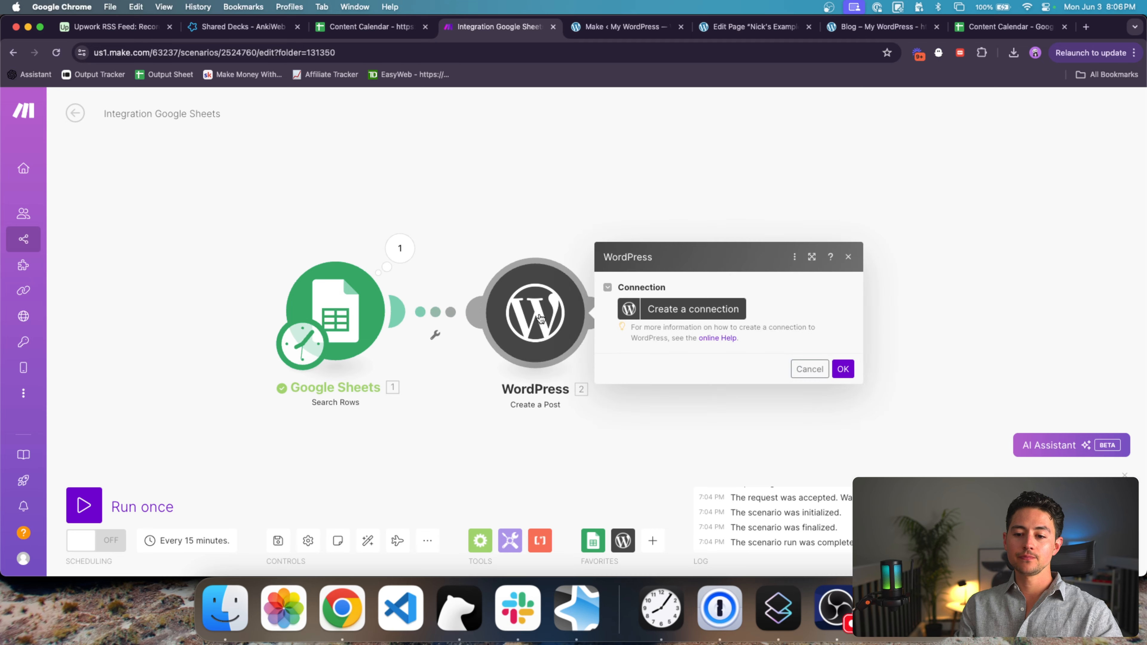
Step: Create a new WordPress connection and paste the site's API key into it
{"action": "left_click", "coordinate": [725, 309]}
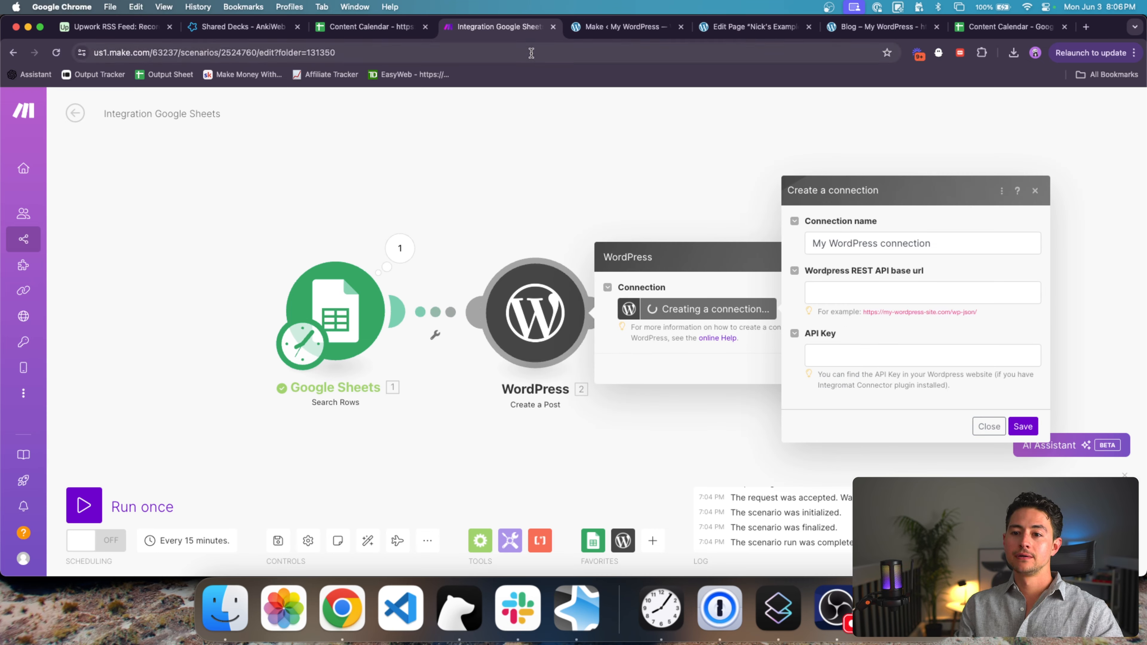
{"action": "key", "text": "ctrl+Tab"}
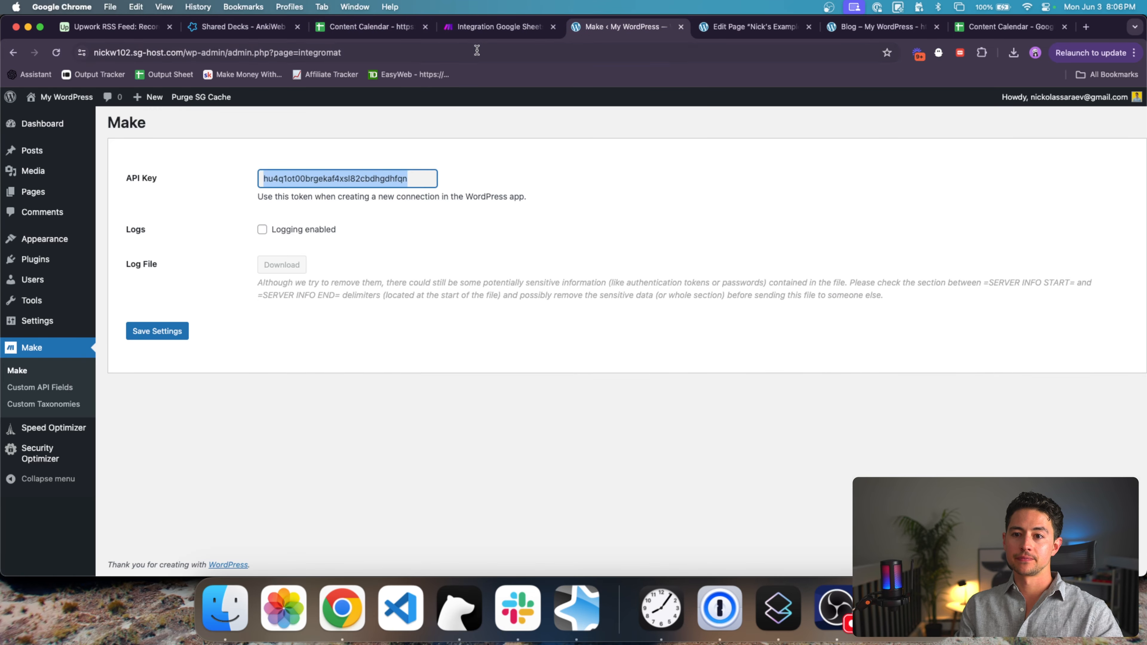
{"action": "left_click", "coordinate": [480, 30]}
{"action": "left_click", "coordinate": [826, 356]}
{"action": "key", "text": "super+v"}
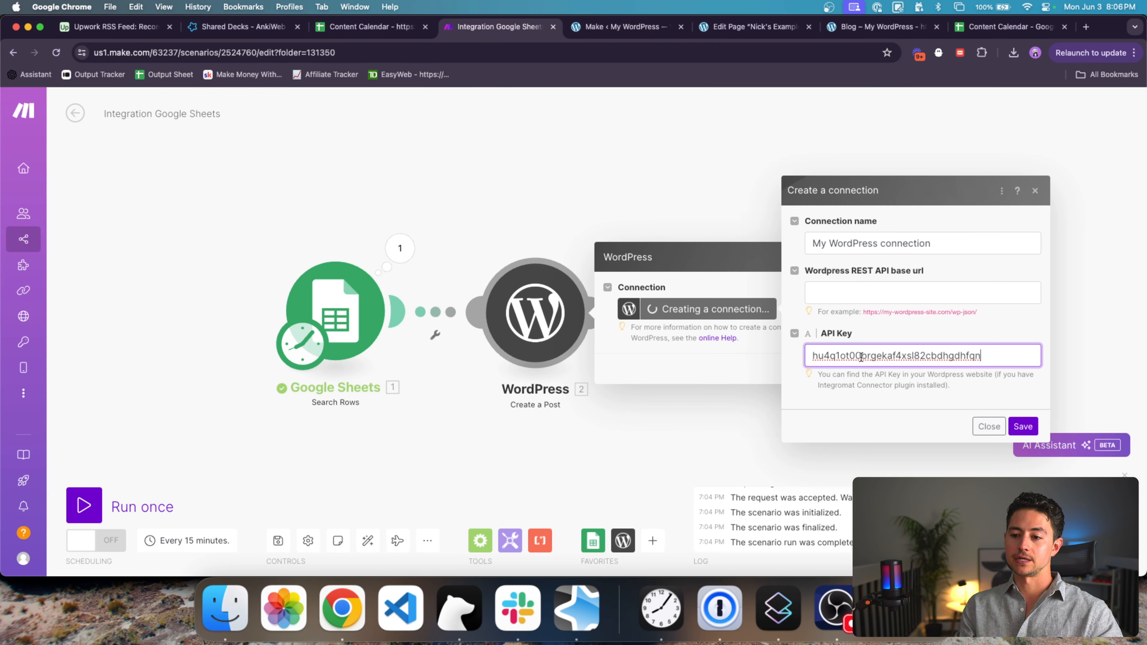
Step: Build the site's /wp-json address in the WordPress admin's address bar and copy it
{"action": "left_click", "coordinate": [844, 293]}
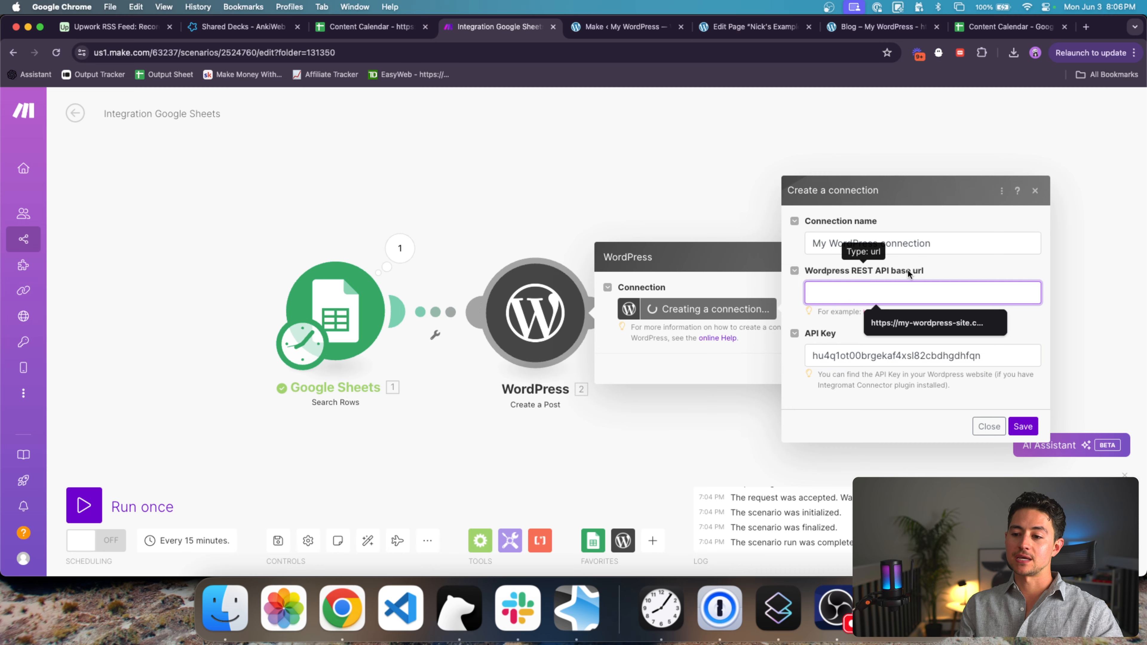
{"action": "left_click_drag", "start_coordinate": [977, 315], "coordinate": [868, 324]}
{"action": "key", "text": "super+c"}
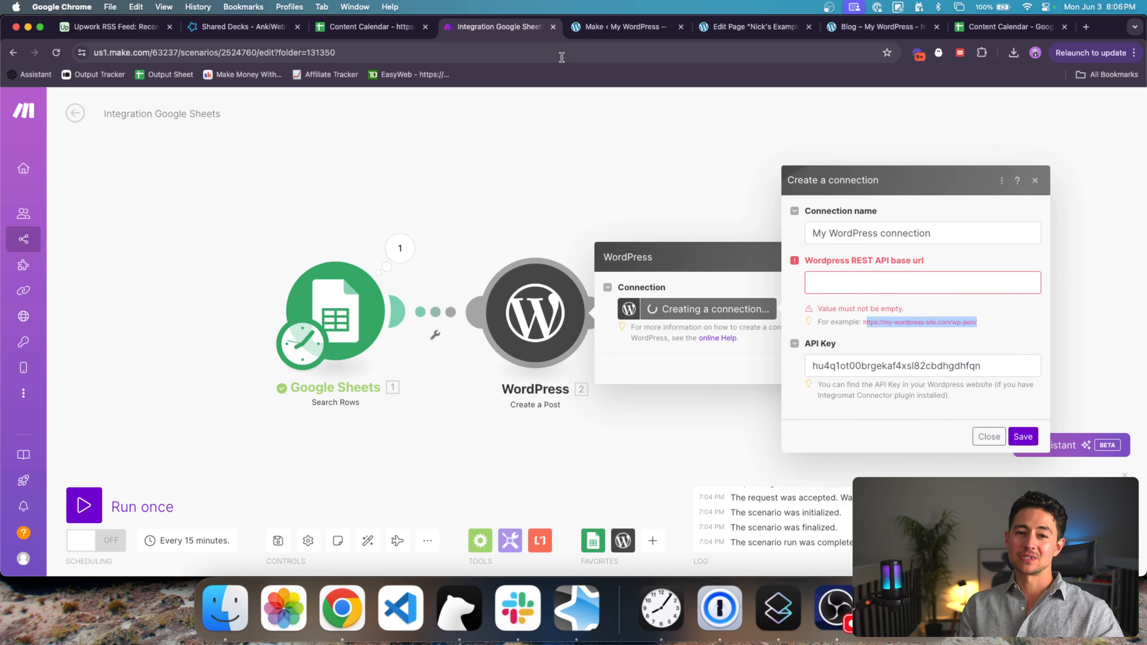
{"action": "left_click", "coordinate": [623, 27]}
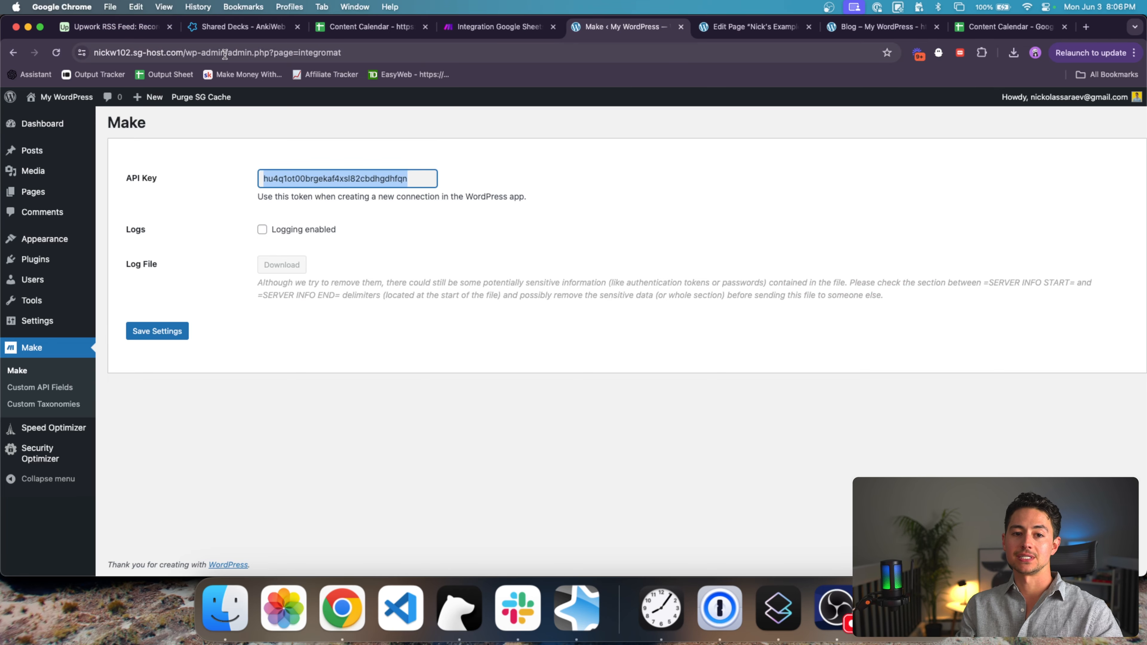
{"action": "left_click", "coordinate": [735, 28]}
{"action": "left_click", "coordinate": [408, 50]}
{"action": "key", "text": "super+v"}
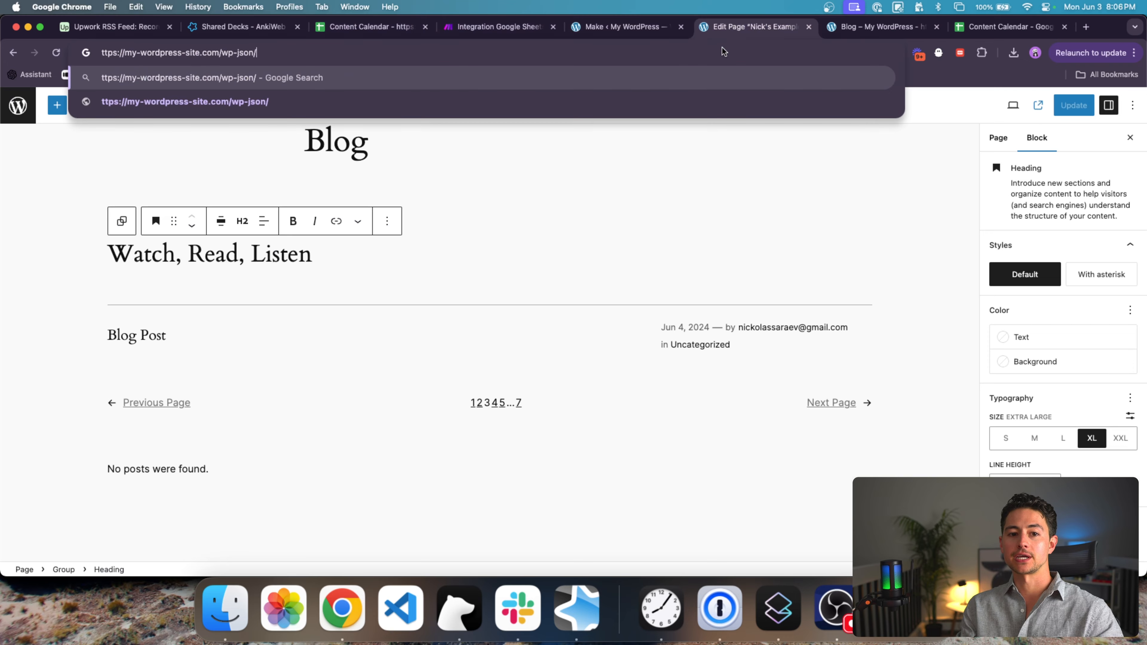
{"action": "type", "text": "h"}
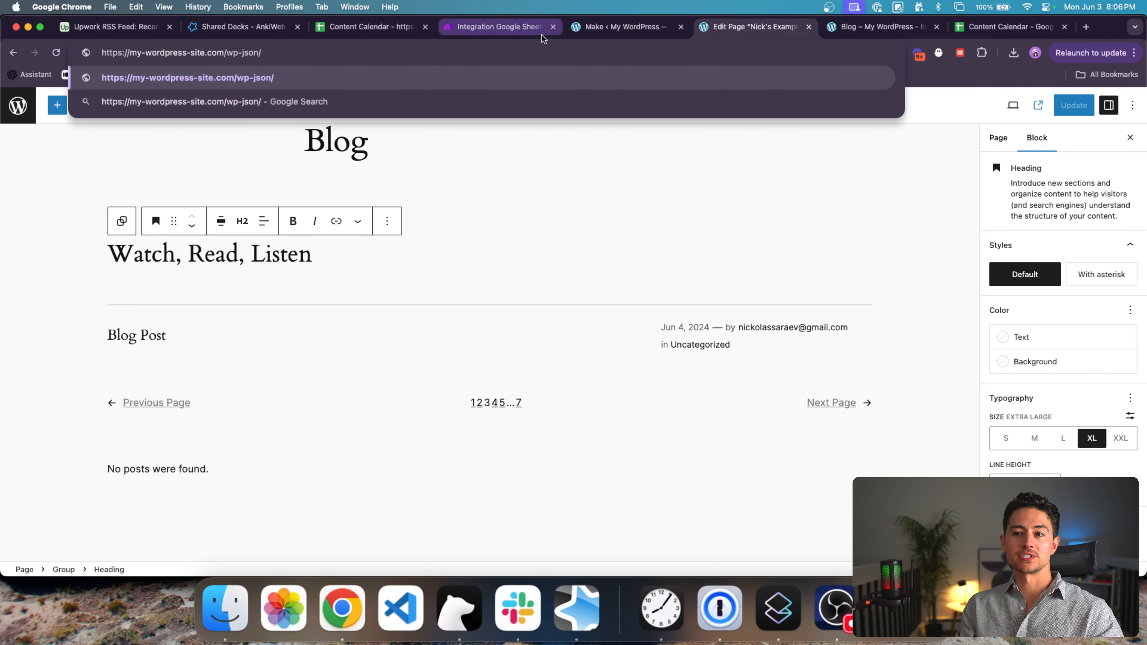
{"action": "left_click", "coordinate": [610, 32]}
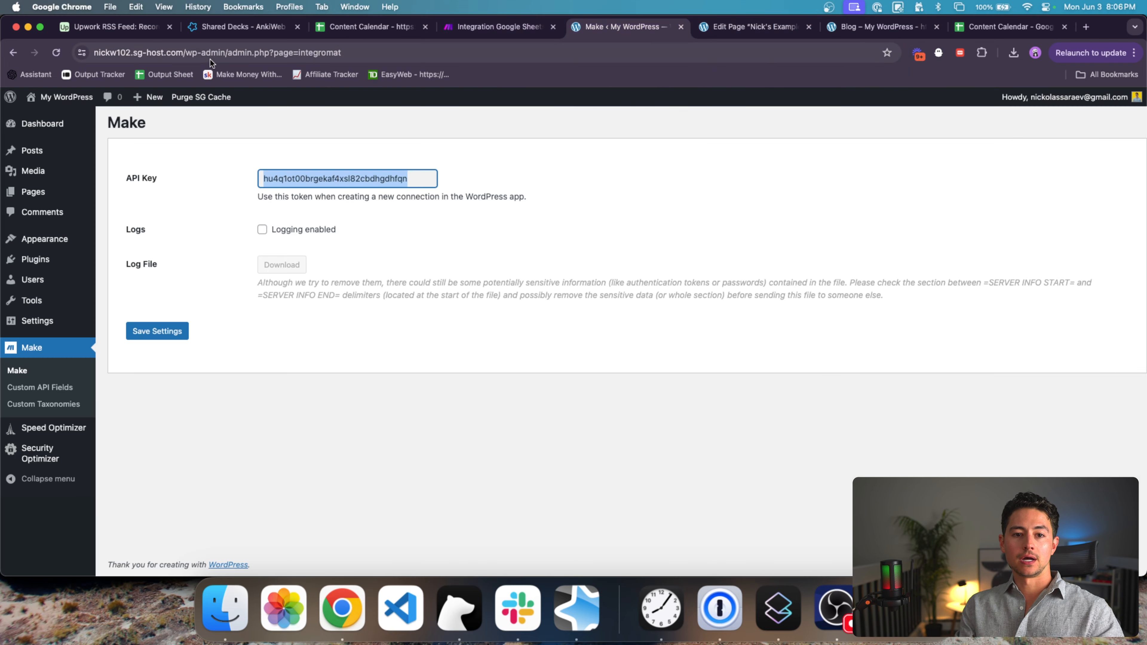
{"action": "left_click_drag", "start_coordinate": [183, 53], "coordinate": [398, 54]}
{"action": "type", "text": "wp-json"}
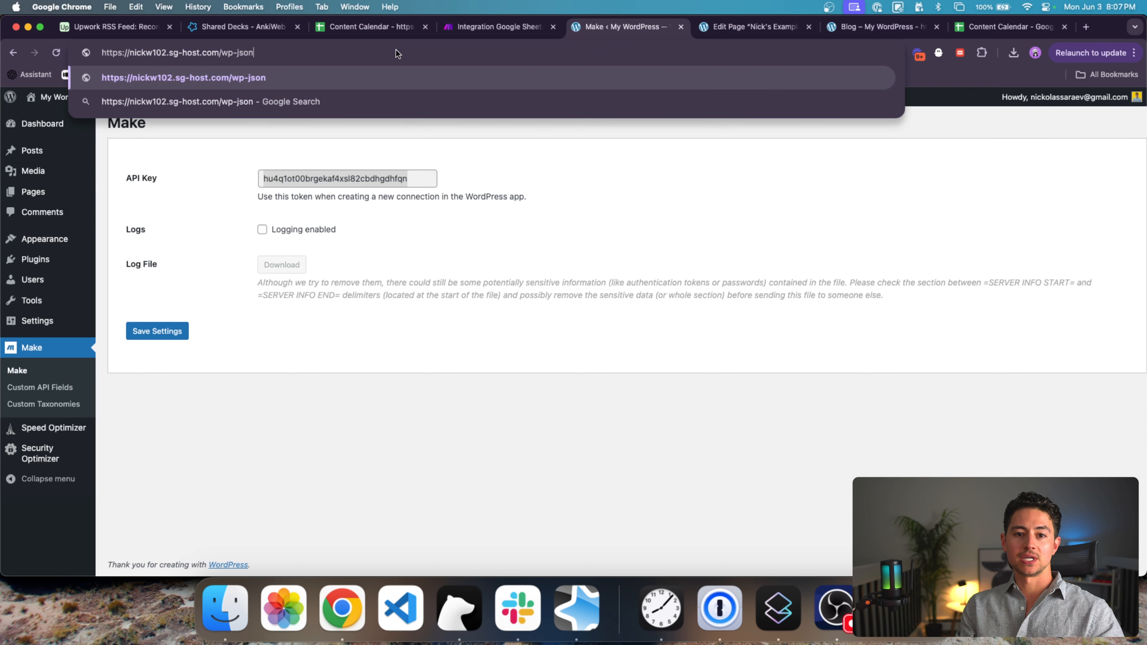
{"action": "key", "text": "super+a"}
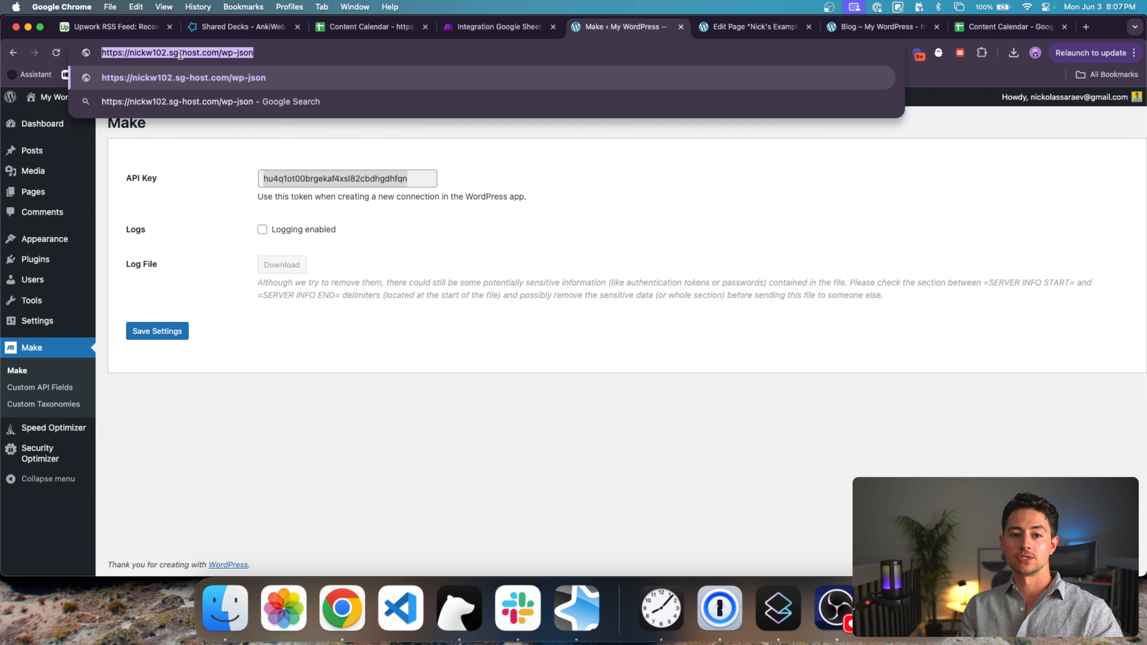
{"action": "key", "text": "super+c"}
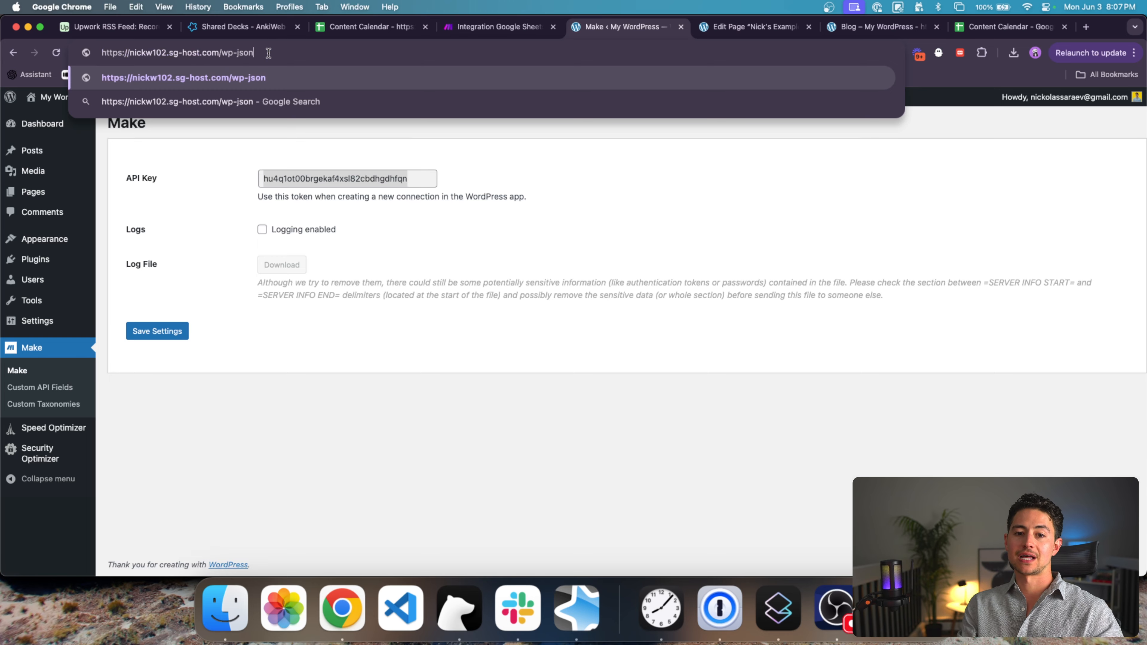
Step: Paste the wp-json address as the REST API base URL and save the connection
{"action": "left_click", "coordinate": [499, 27]}
{"action": "left_click", "coordinate": [951, 282]}
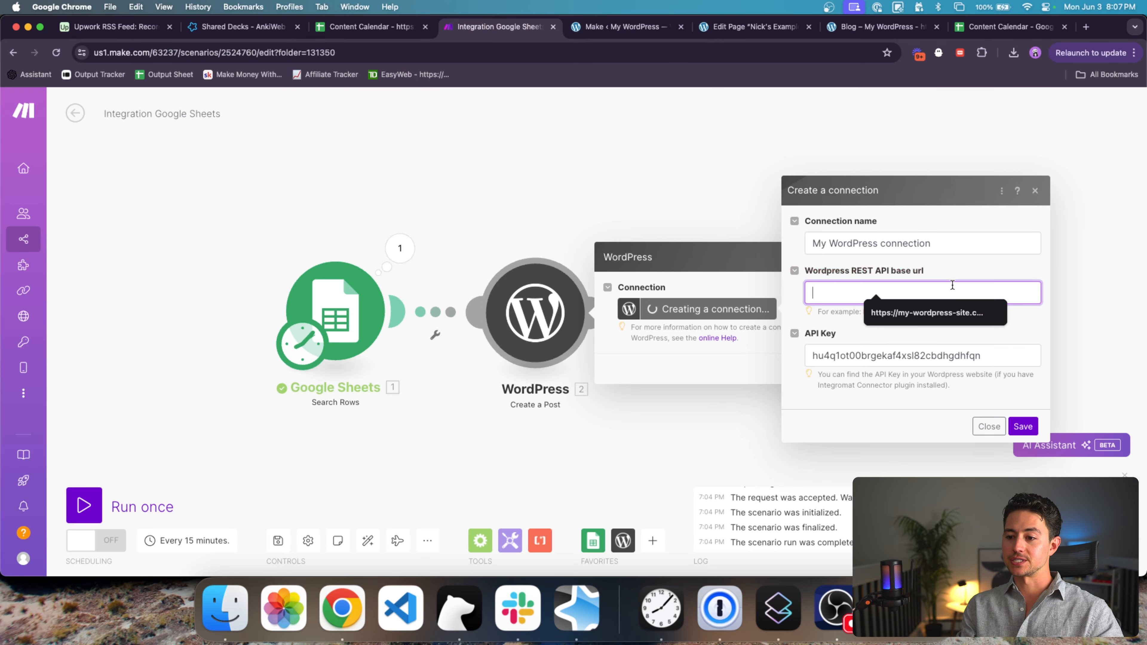
{"action": "key", "text": "super+v"}
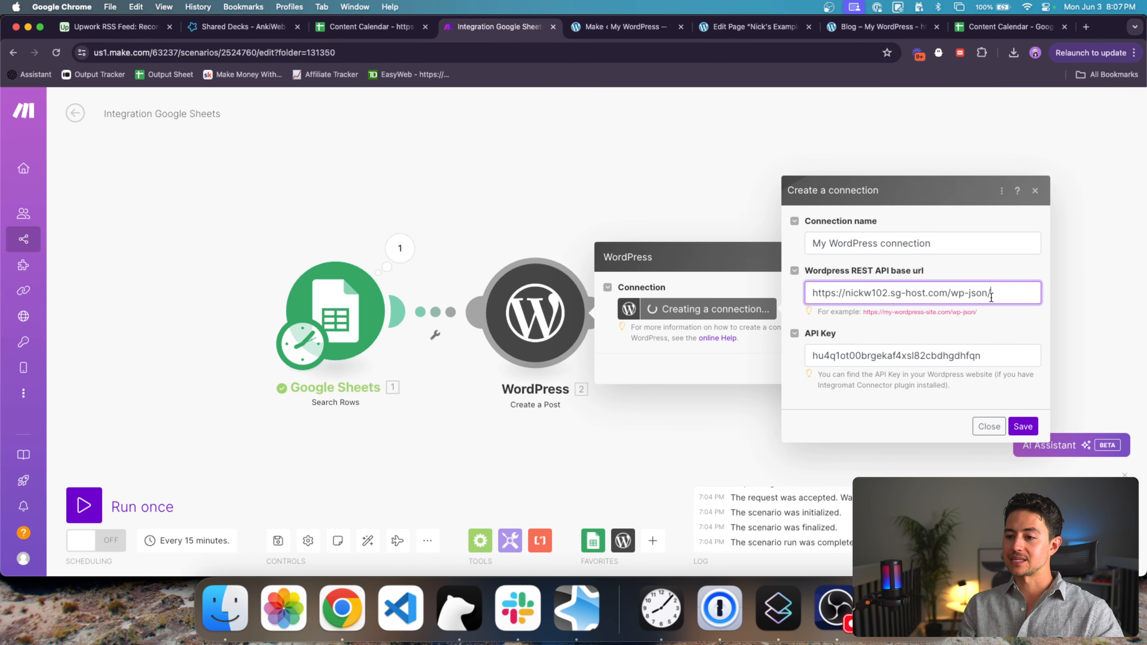
{"action": "triple_click", "coordinate": [991, 295]}
{"action": "left_click", "coordinate": [1018, 424]}
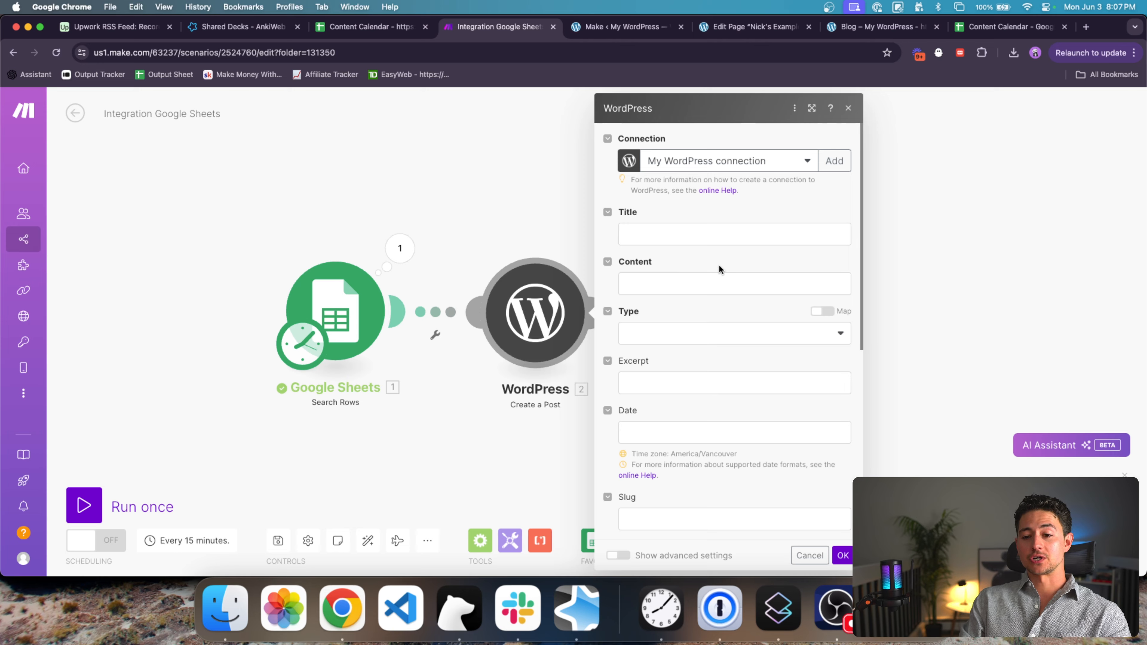
Step: Enter 'This is my test post' as the title and 'This is my tes' as content
{"action": "scroll", "coordinate": [745, 254], "scroll_direction": "down", "scroll_amount": 8}
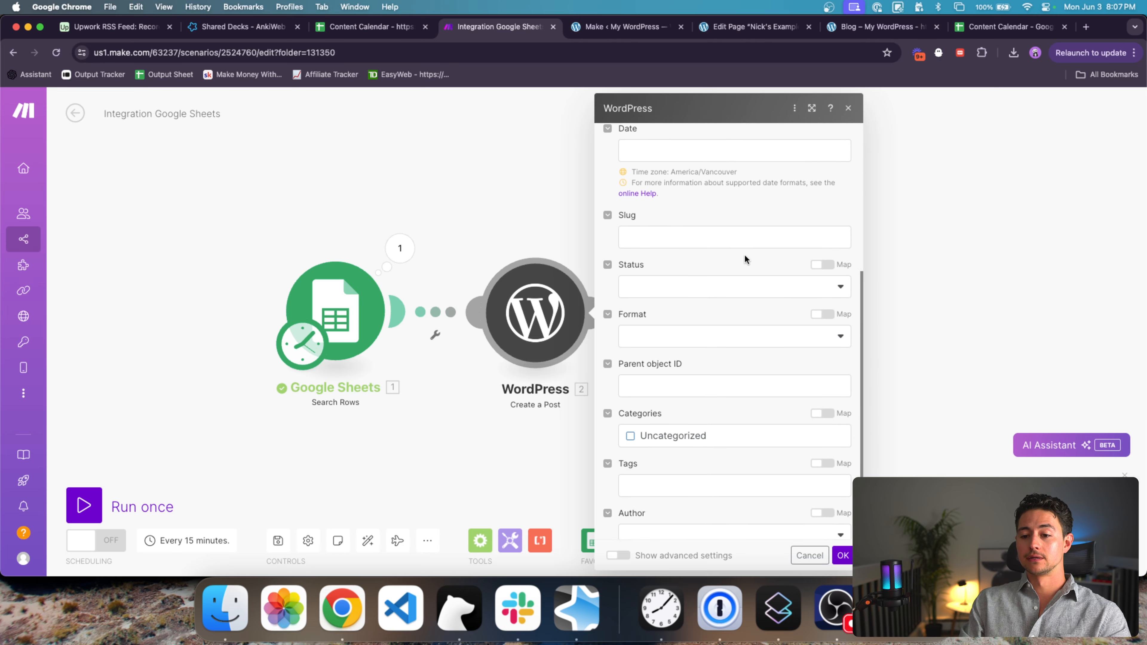
{"action": "scroll", "coordinate": [744, 254], "scroll_direction": "up", "scroll_amount": 8}
{"action": "left_click", "coordinate": [692, 239]}
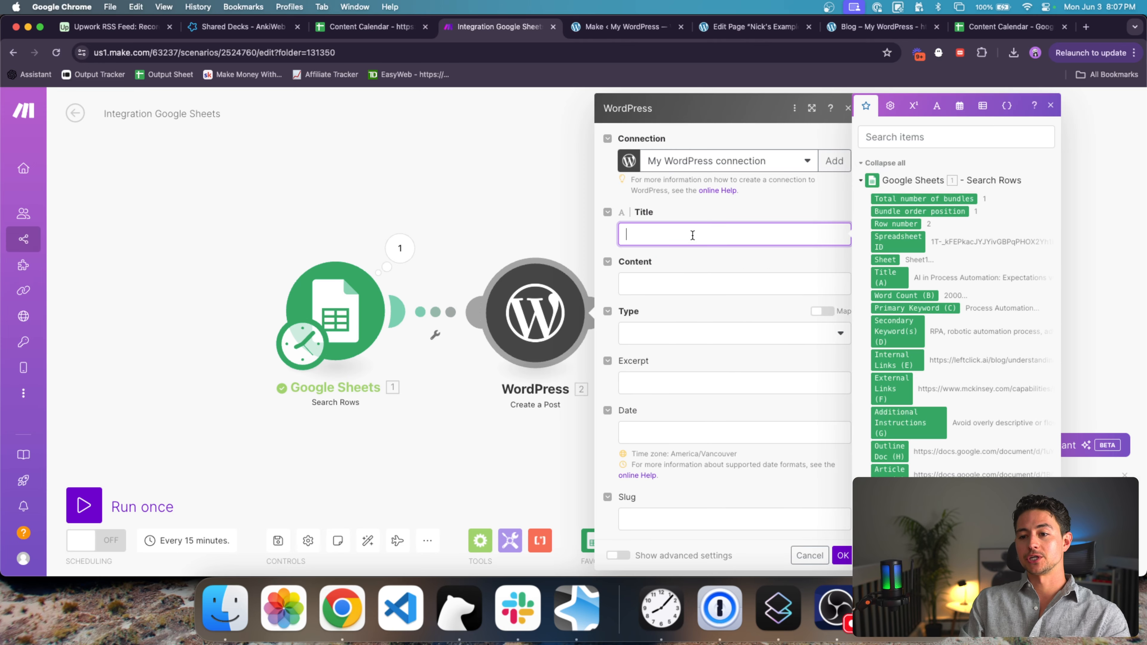
{"action": "type", "text": "T"}
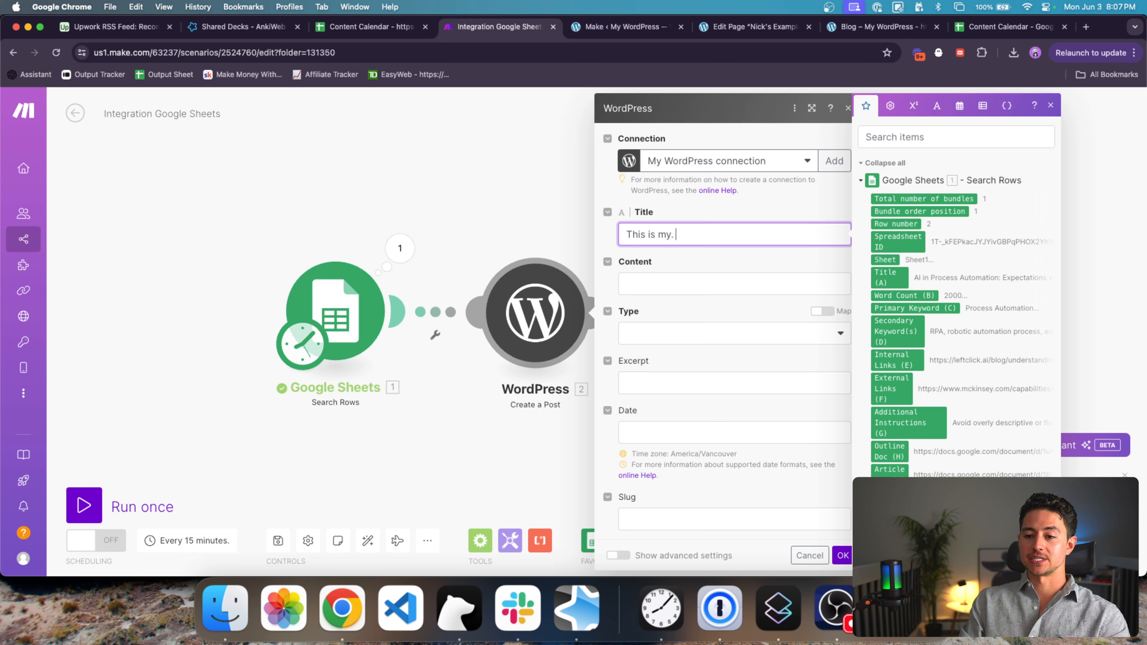
{"action": "type", "text": "his is my test post"}
{"action": "left_click", "coordinate": [691, 283]}
{"action": "type", "text": "This is my tes"}
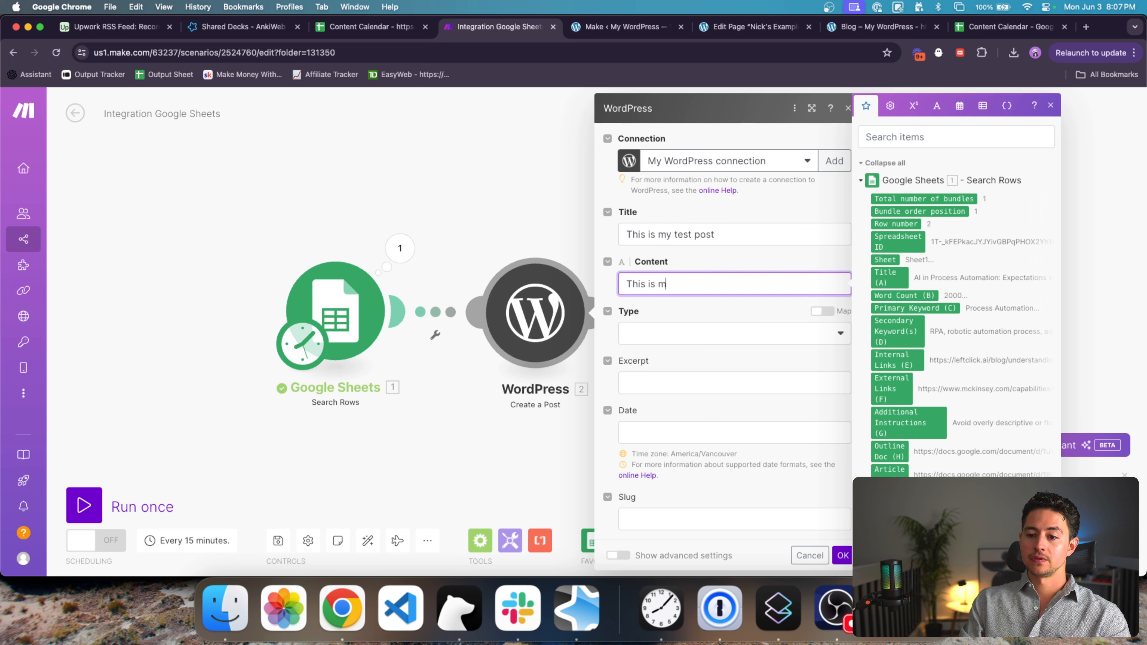
Step: Set the post type to Posts
{"action": "left_click", "coordinate": [709, 341]}
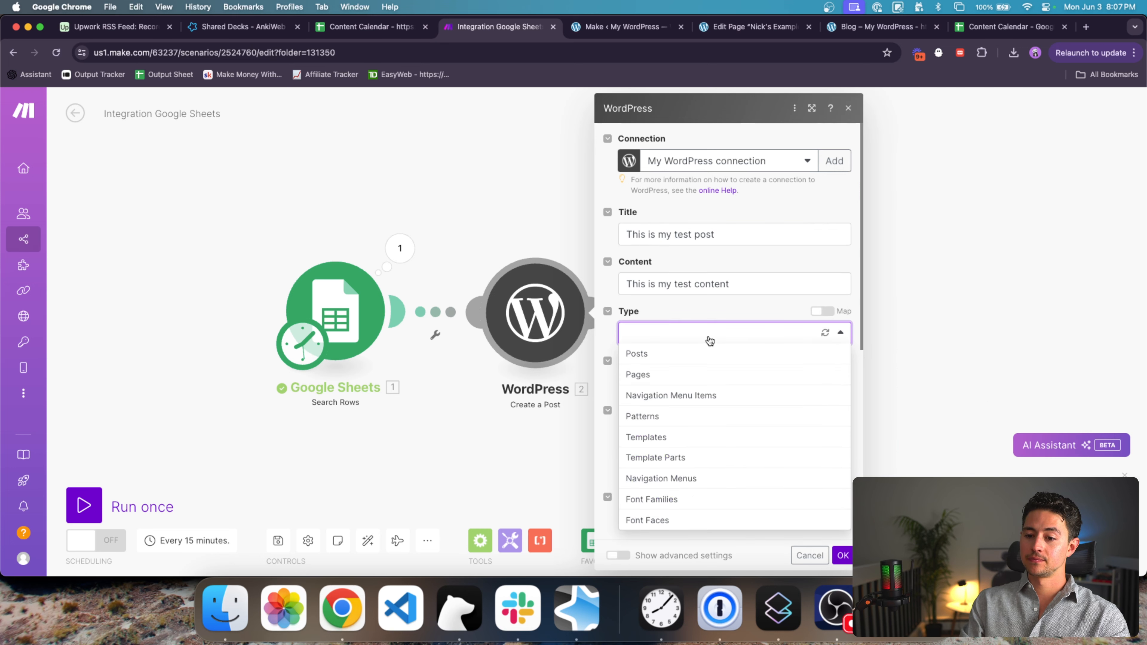
{"action": "left_click", "coordinate": [659, 356]}
{"action": "scroll", "coordinate": [745, 352], "scroll_direction": "down", "scroll_amount": 2}
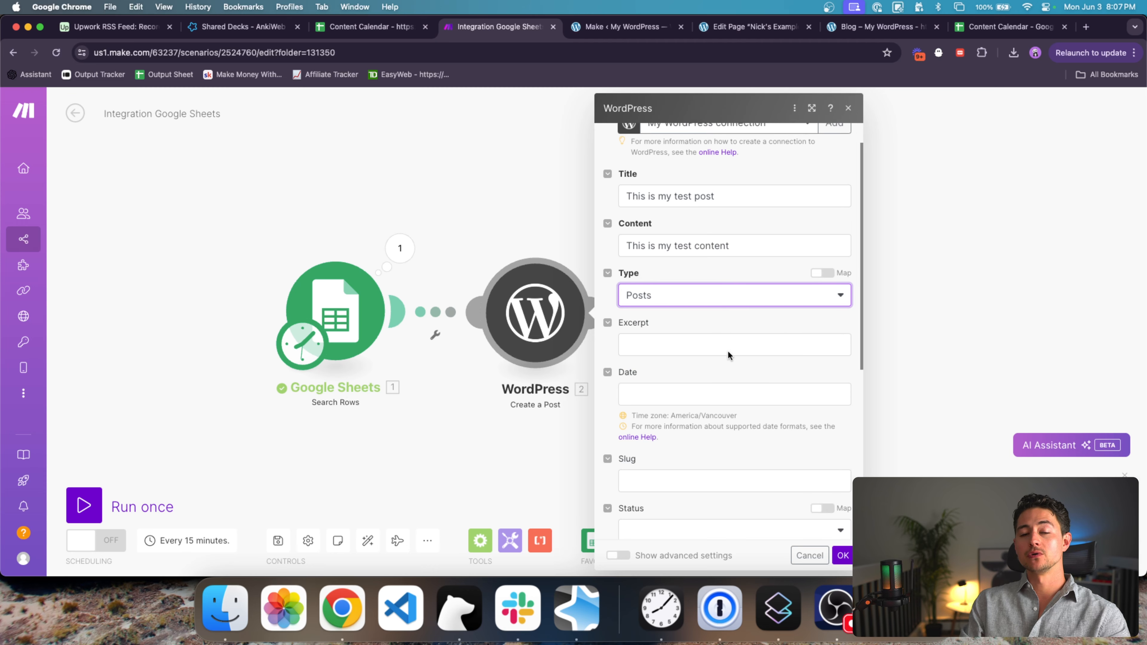
{"action": "scroll", "coordinate": [763, 348], "scroll_direction": "down", "scroll_amount": 1}
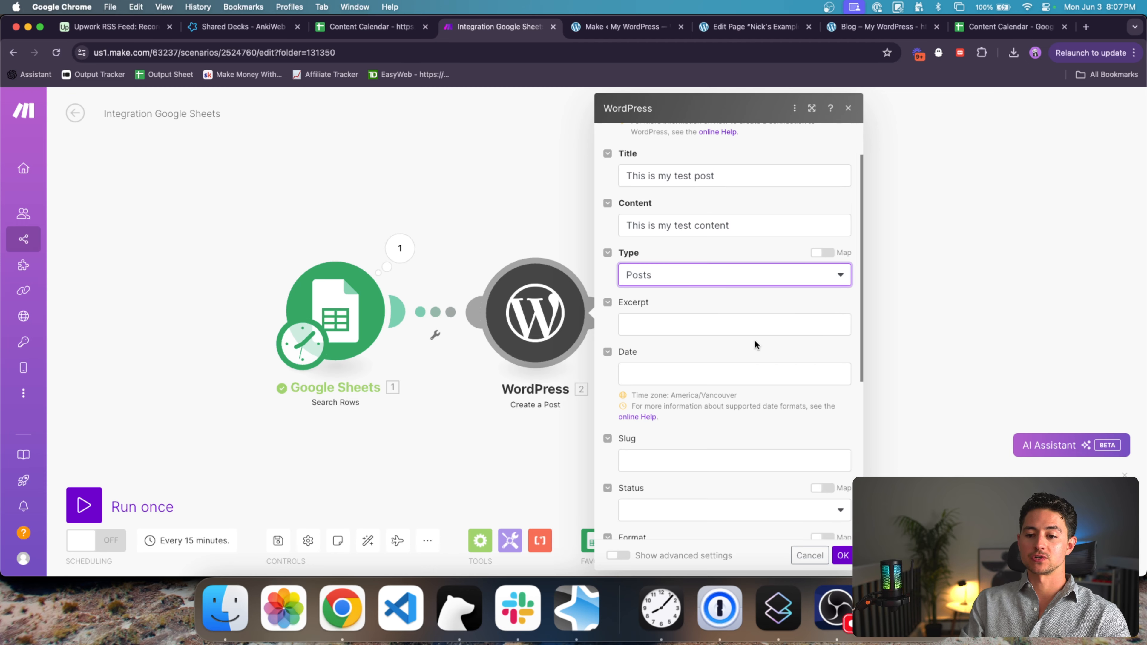
{"action": "left_click", "coordinate": [738, 328]}
{"action": "left_click", "coordinate": [751, 275]}
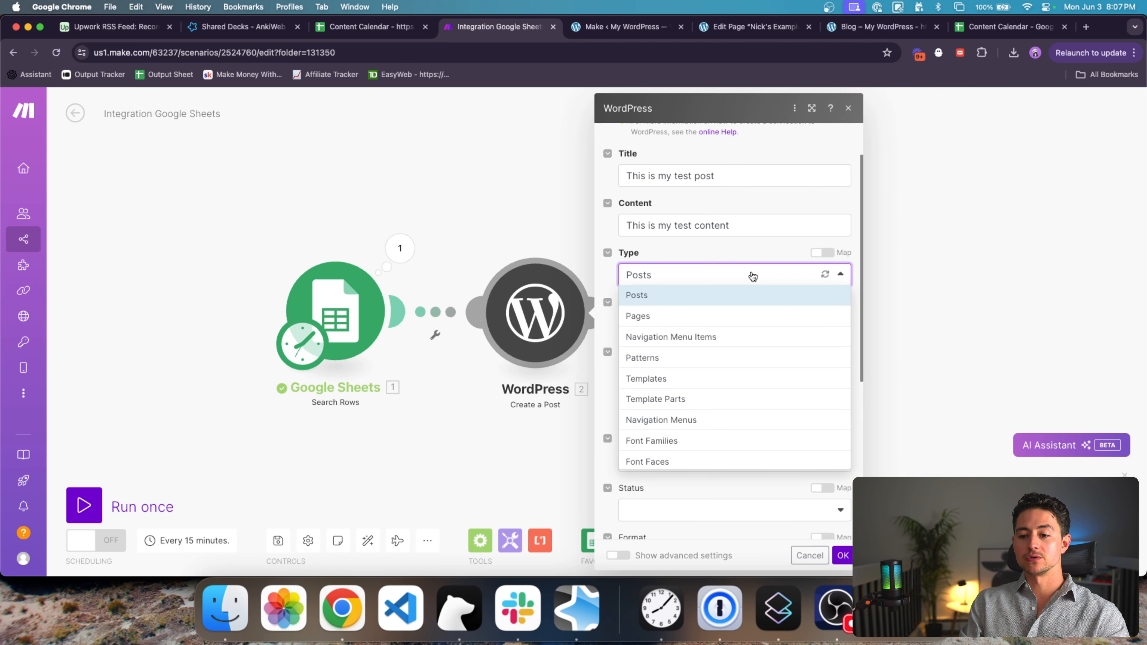
{"action": "left_click", "coordinate": [746, 260]}
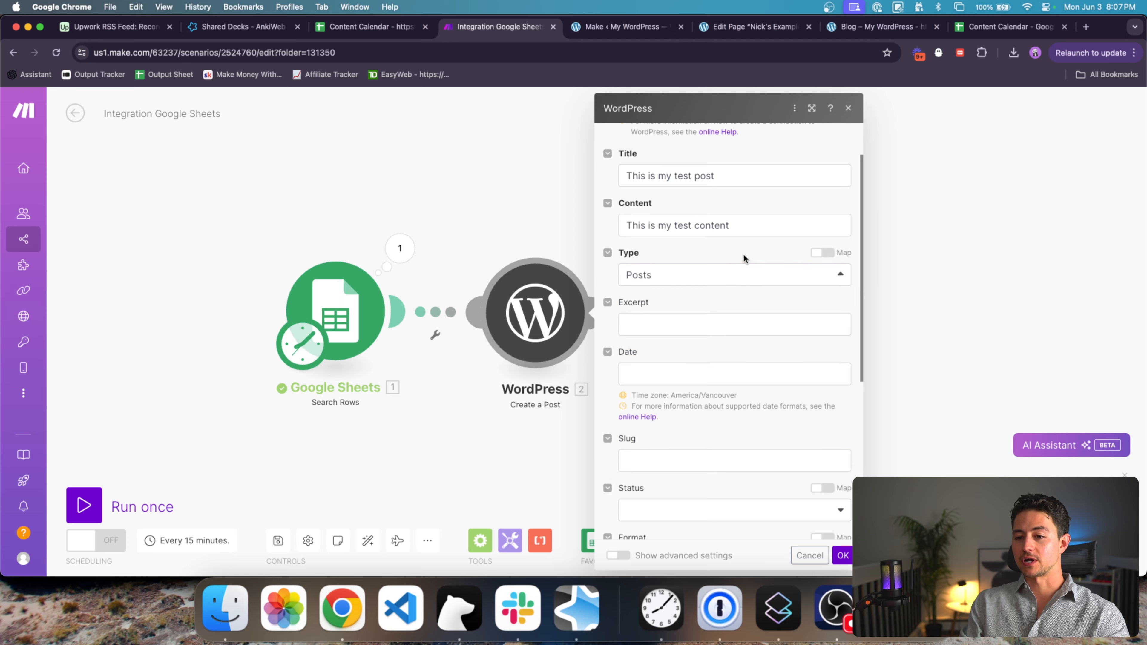
Step: Enter the excerpt 'This is an example of the power of Make.com & WordPr' and set the date to now
{"action": "left_click", "coordinate": [718, 324]}
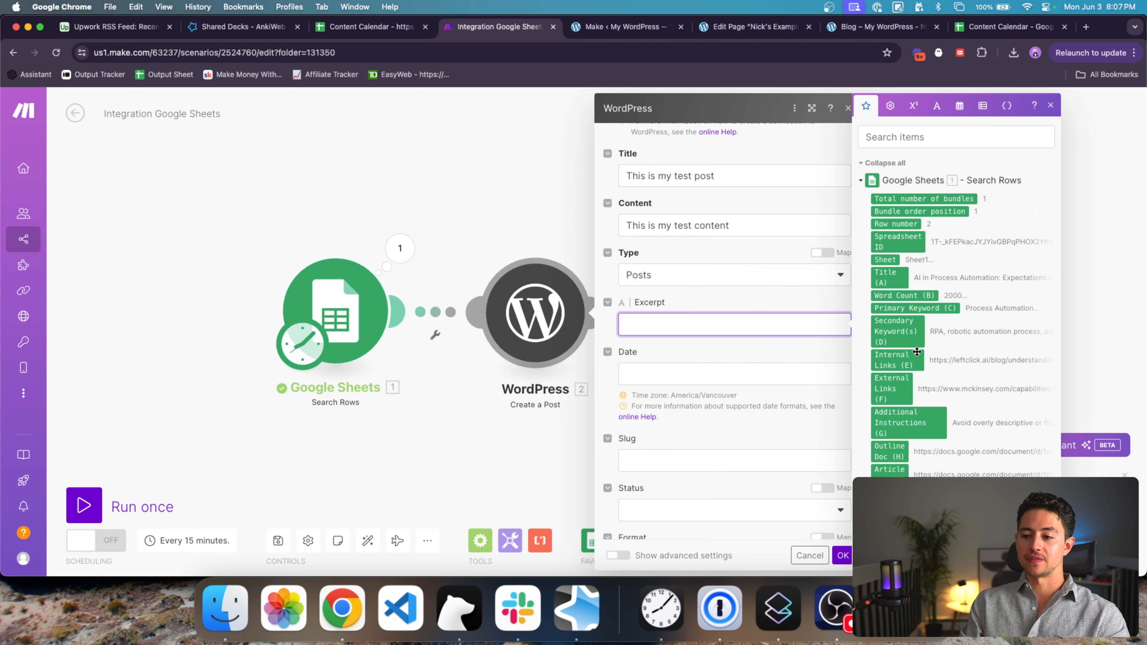
{"action": "type", "text": "T"}
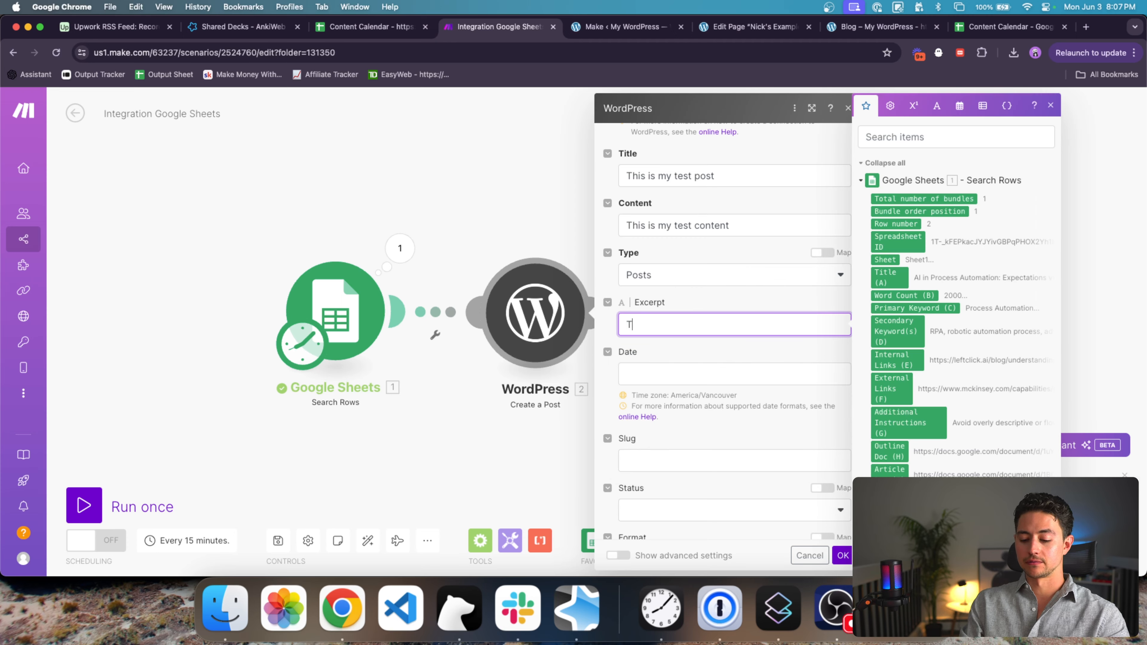
{"action": "type", "text": "his is an example of the p"}
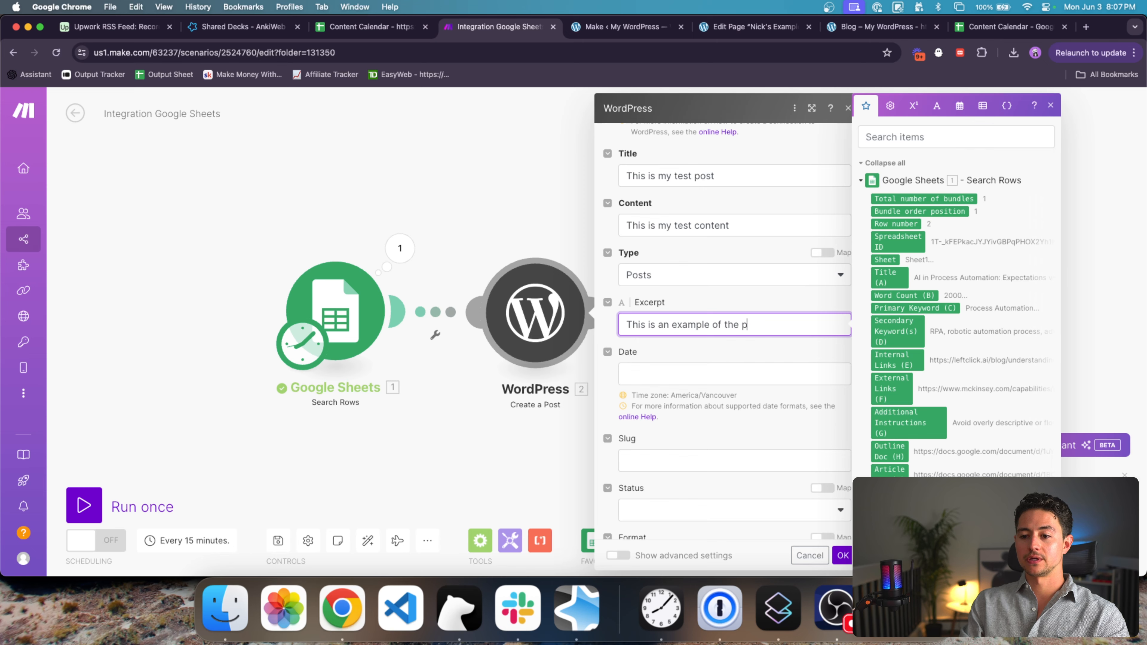
{"action": "type", "text": "ower of Make.com & WordPress!"}
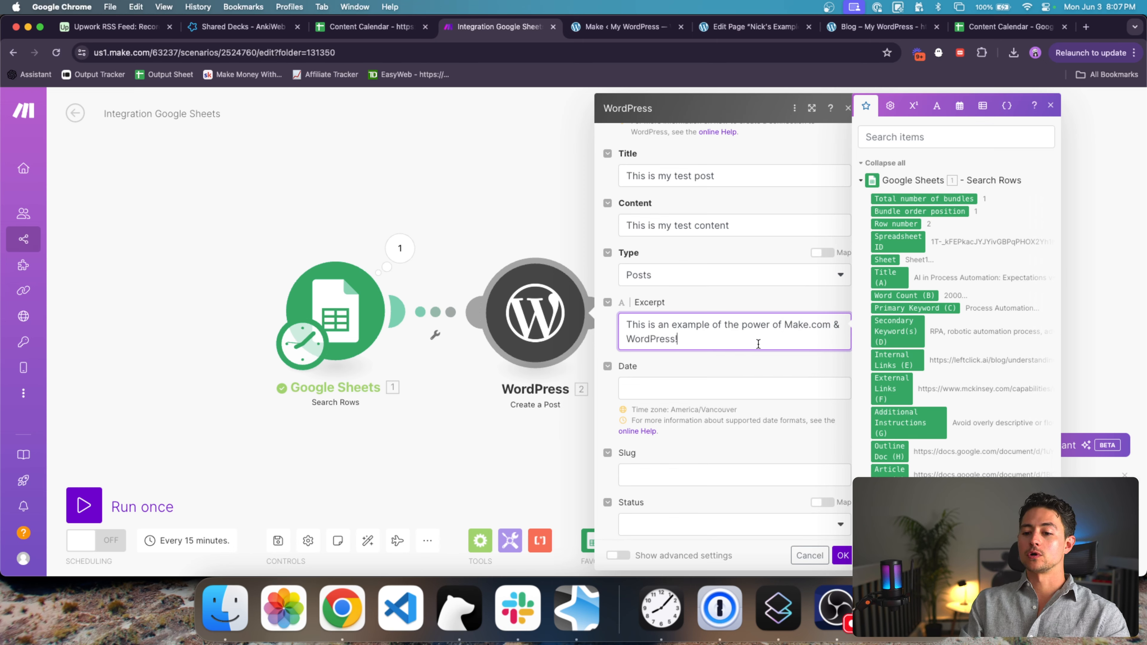
{"action": "left_click", "coordinate": [704, 388]}
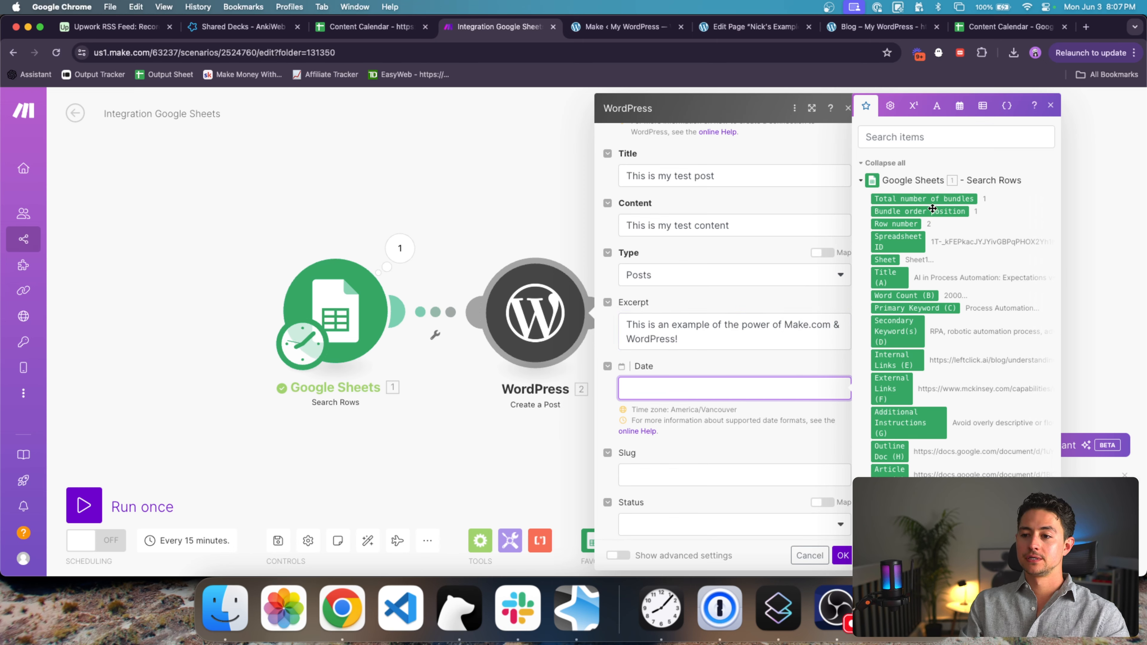
{"action": "left_click", "coordinate": [875, 478]}
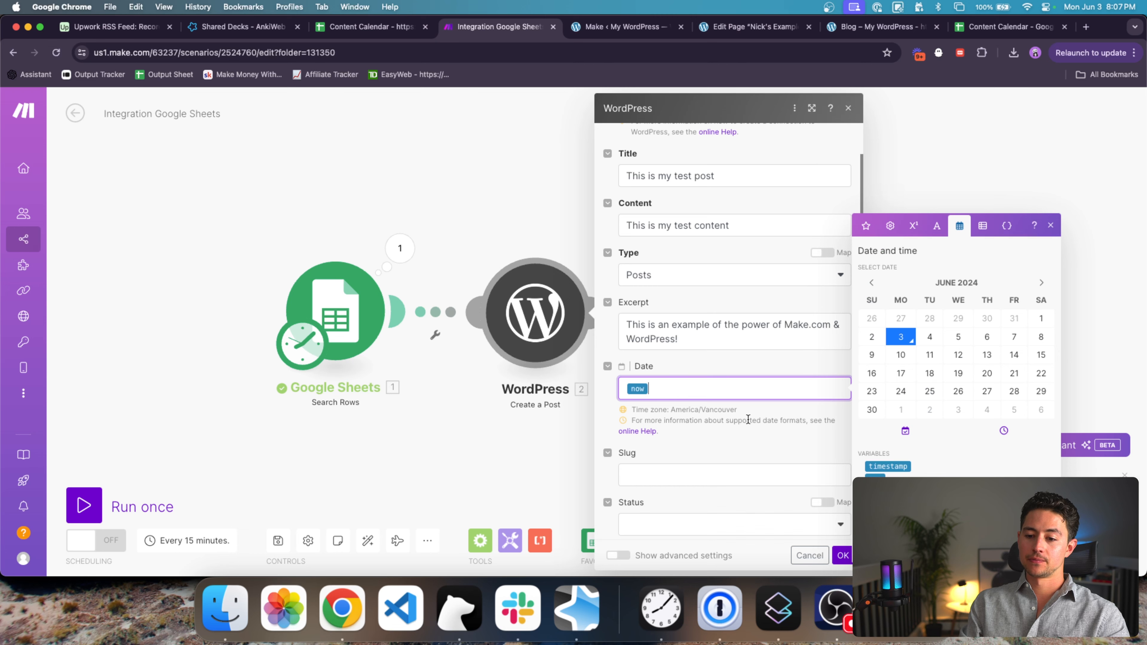
Step: Enter 'this-is-my-test-post' as the post slug
{"action": "scroll", "coordinate": [744, 406], "scroll_direction": "down", "scroll_amount": 3}
{"action": "left_click", "coordinate": [703, 322]}
{"action": "scroll", "coordinate": [716, 271], "scroll_direction": "up", "scroll_amount": 2}
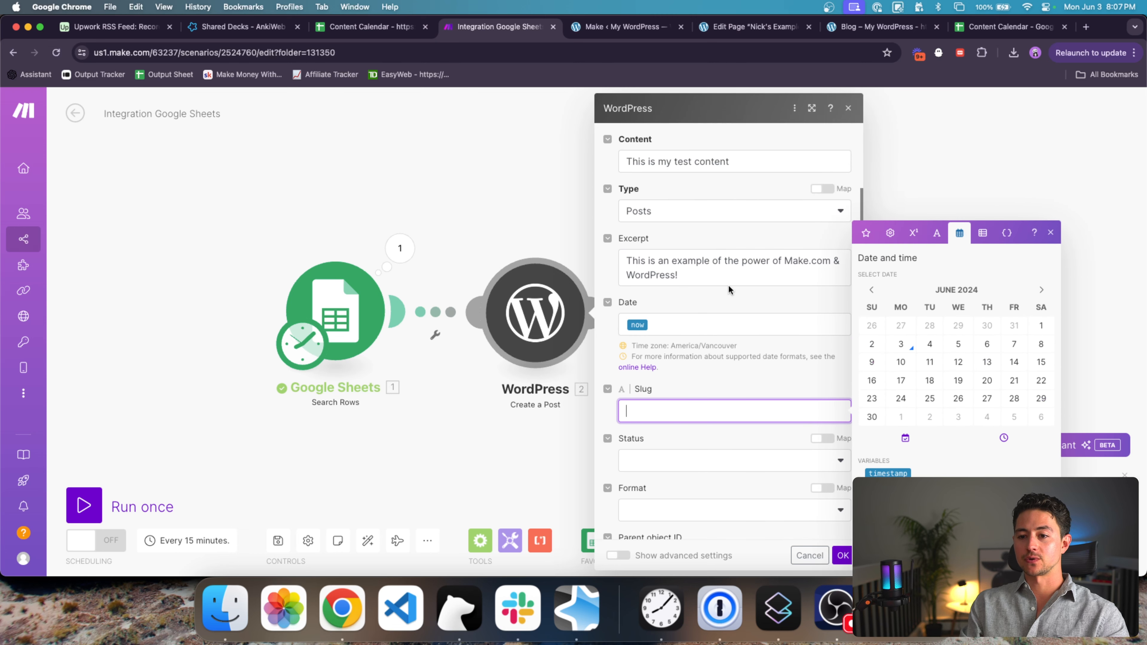
{"action": "scroll", "coordinate": [780, 379], "scroll_direction": "up", "scroll_amount": 2}
{"action": "type", "text": "this-"}
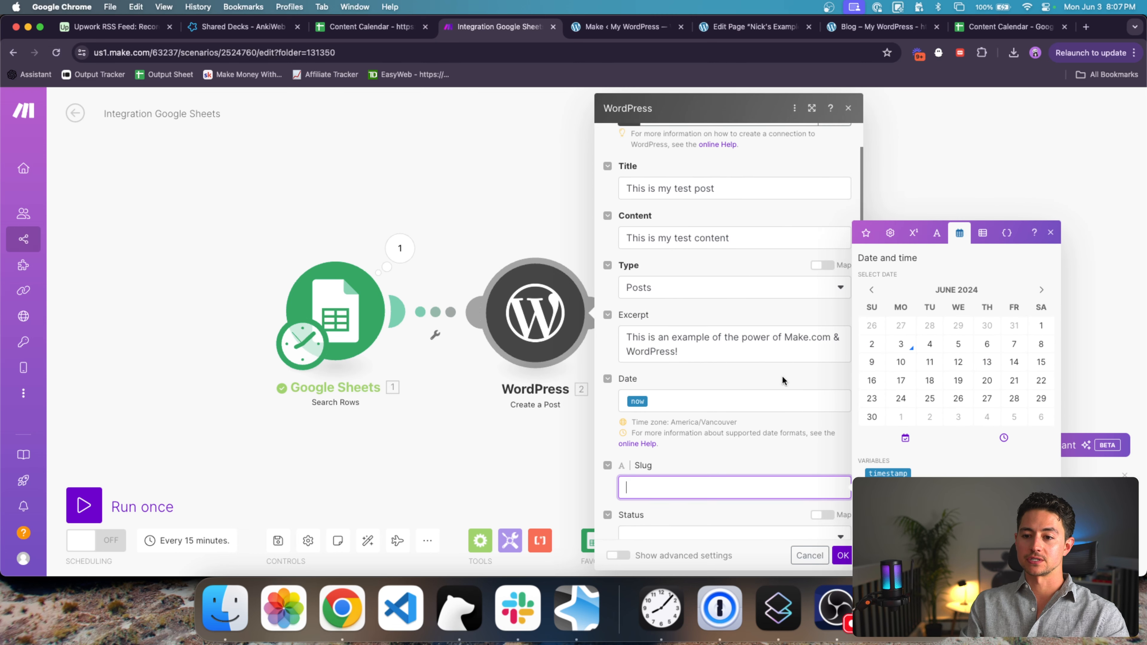
{"action": "type", "text": "is-my-test-post"}
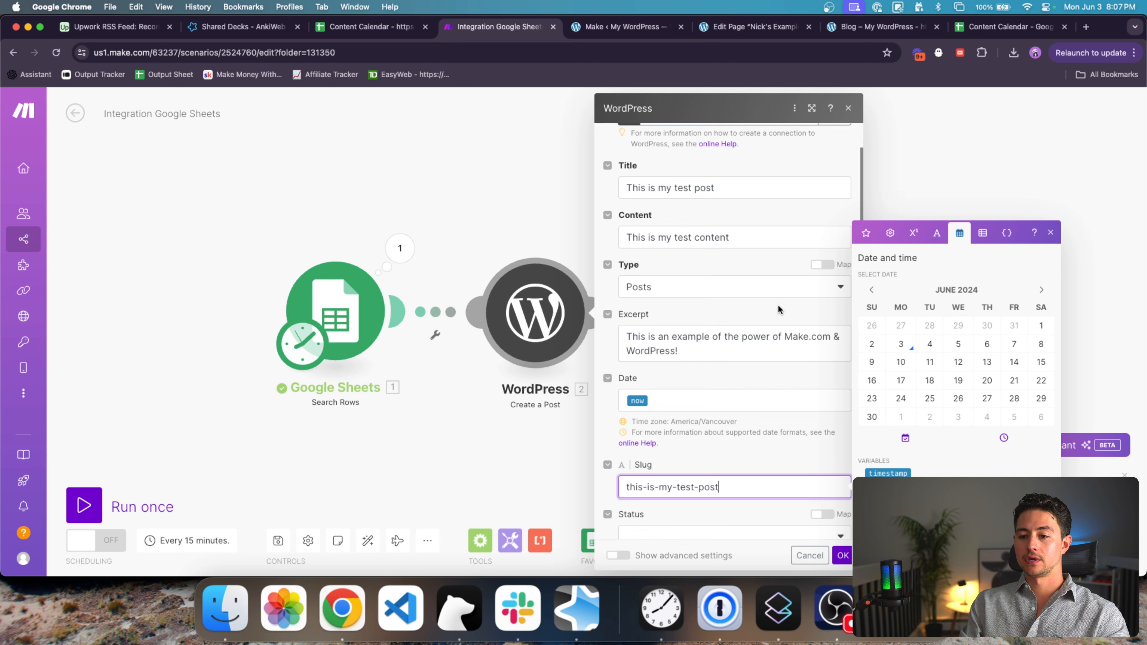
{"action": "left_click", "coordinate": [740, 187]}
{"action": "scroll", "coordinate": [726, 429], "scroll_direction": "down", "scroll_amount": 4}
Step: Set the post status to Publish and leave the Format field blank
{"action": "left_click", "coordinate": [695, 368]}
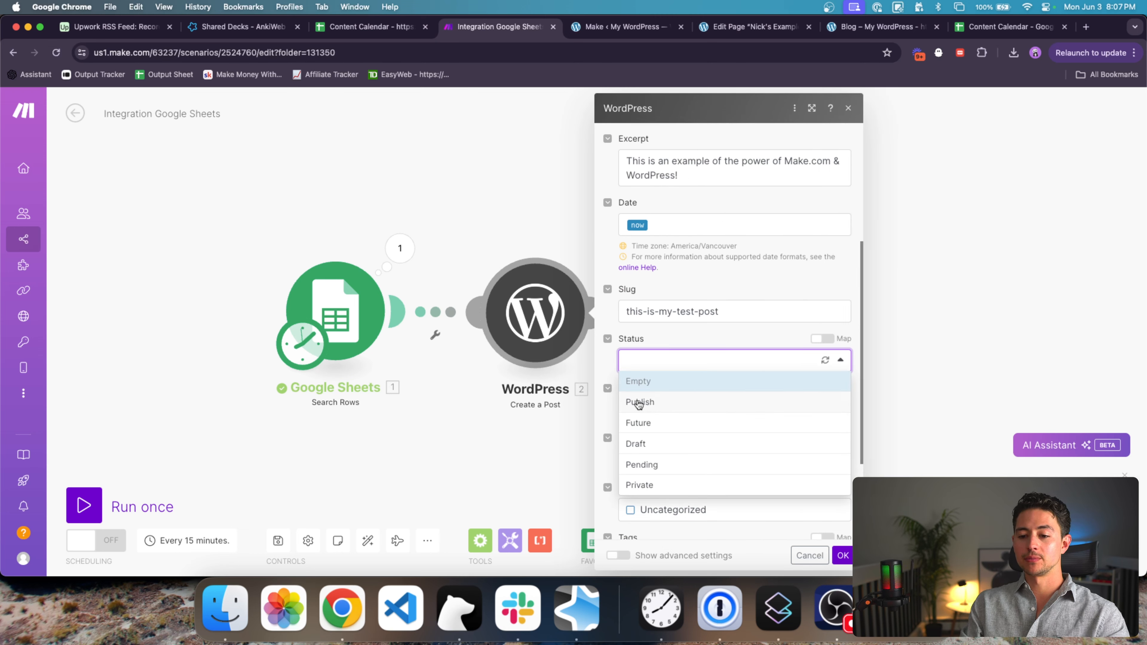
{"action": "left_click", "coordinate": [657, 401]}
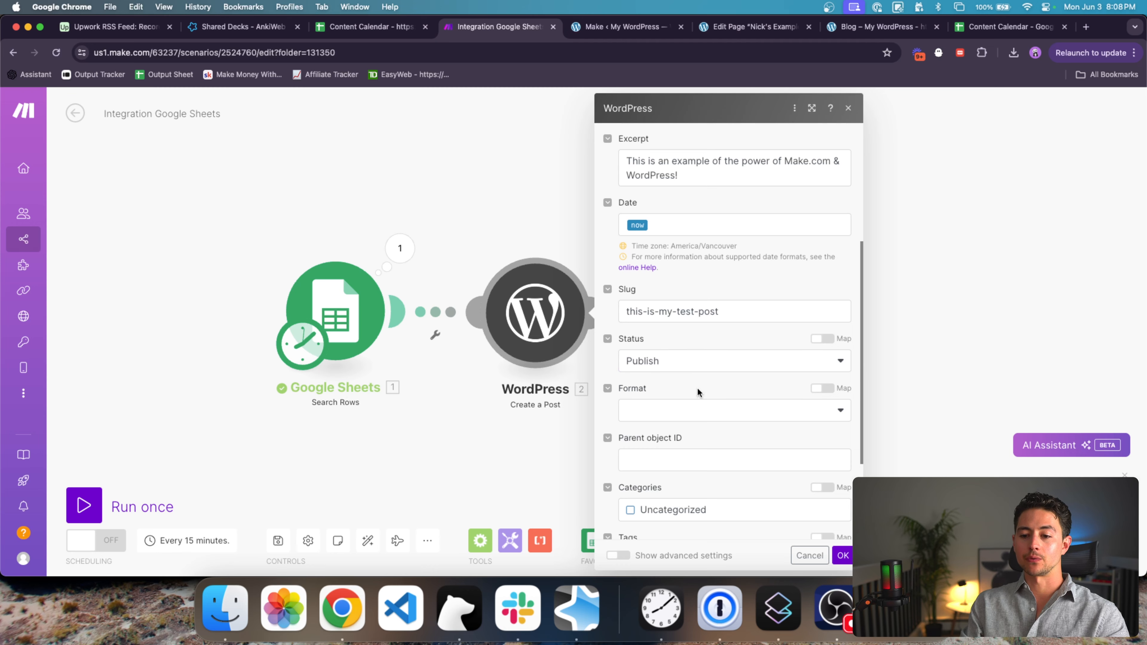
{"action": "scroll", "coordinate": [696, 391], "scroll_direction": "down", "scroll_amount": 2}
{"action": "left_click", "coordinate": [662, 357]}
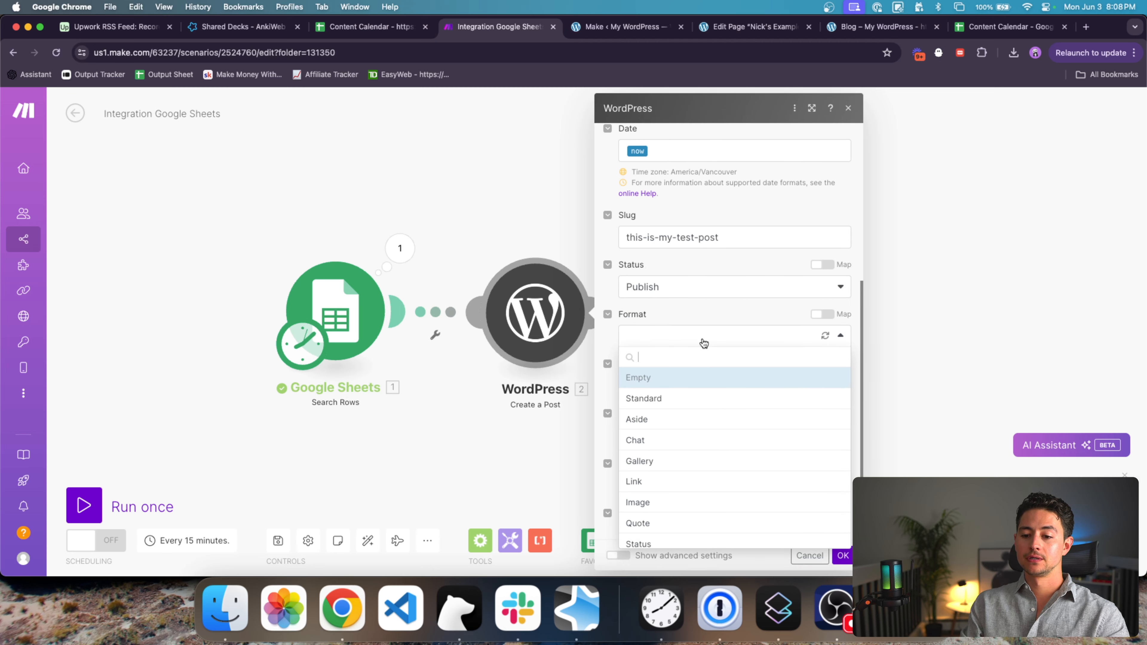
{"action": "scroll", "coordinate": [704, 343], "scroll_direction": "down", "scroll_amount": 1}
{"action": "scroll", "coordinate": [706, 415], "scroll_direction": "down", "scroll_amount": 2}
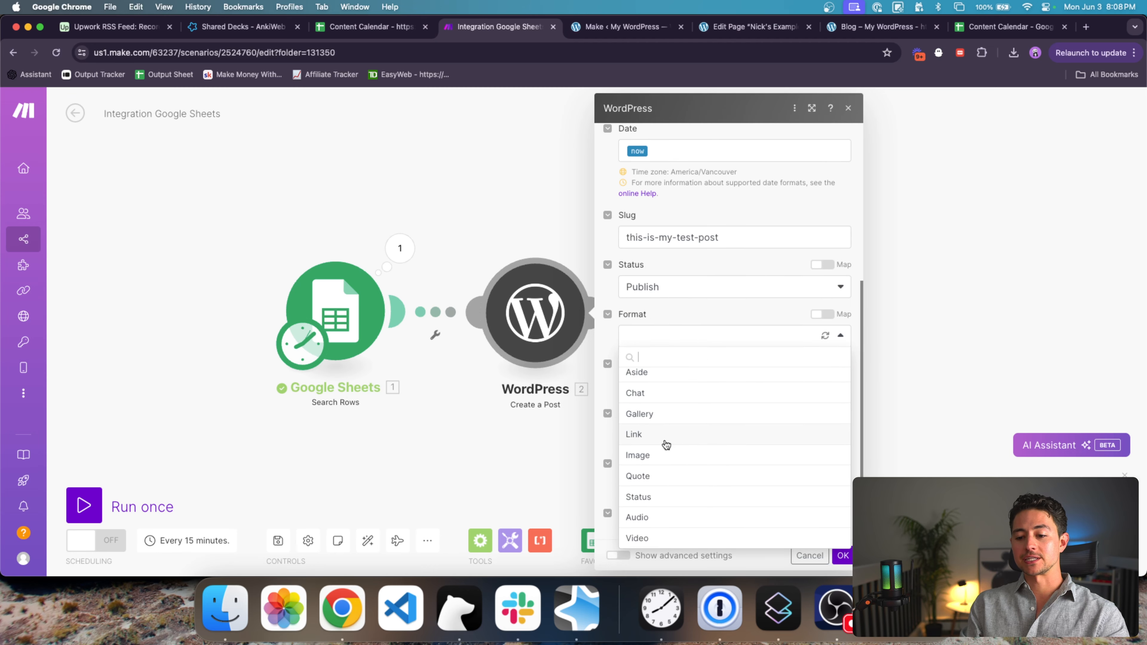
{"action": "scroll", "coordinate": [666, 445], "scroll_direction": "up", "scroll_amount": 1}
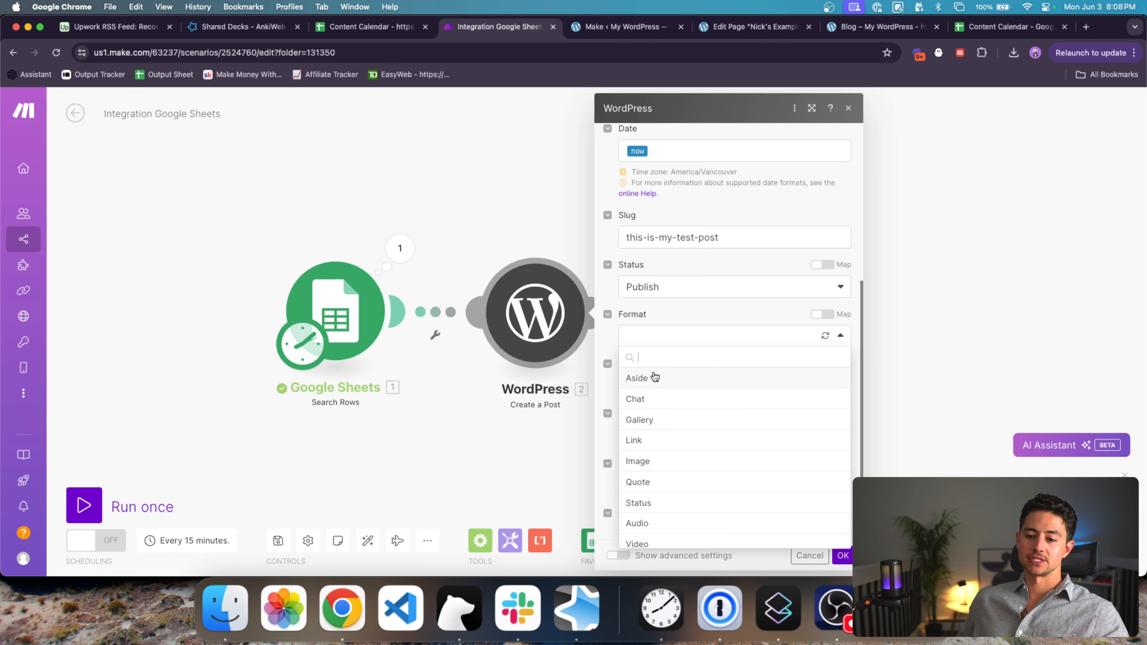
{"action": "scroll", "coordinate": [701, 457], "scroll_direction": "down", "scroll_amount": 1}
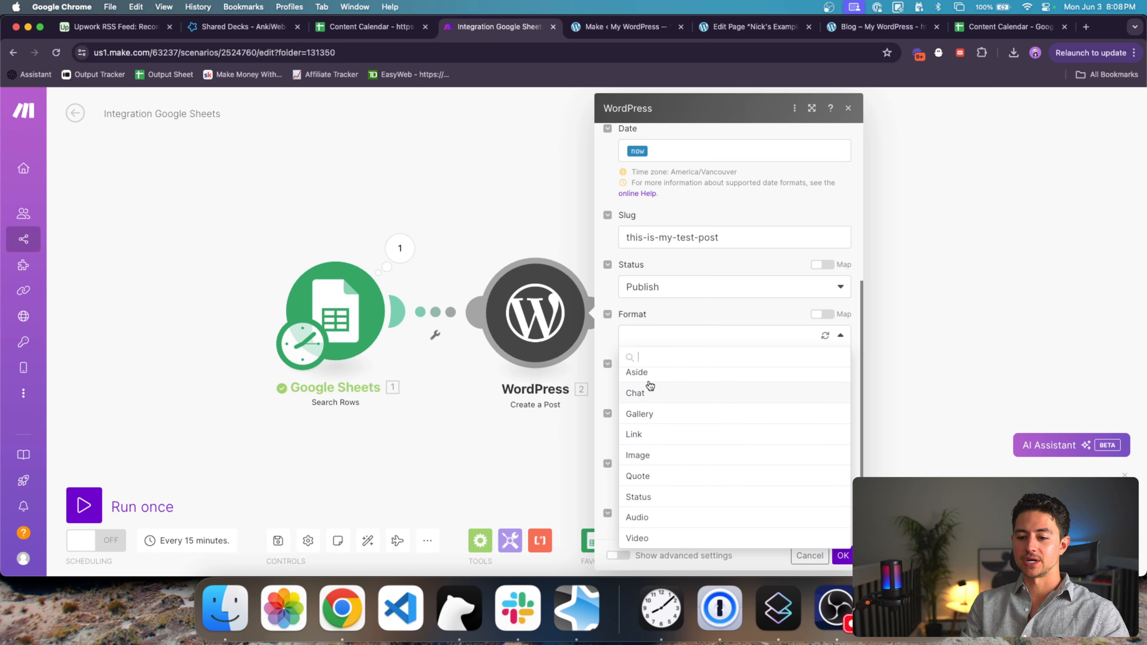
{"action": "left_click", "coordinate": [685, 330]}
Step: Choose the site owner's account as the post author
{"action": "scroll", "coordinate": [715, 341], "scroll_direction": "down", "scroll_amount": 3}
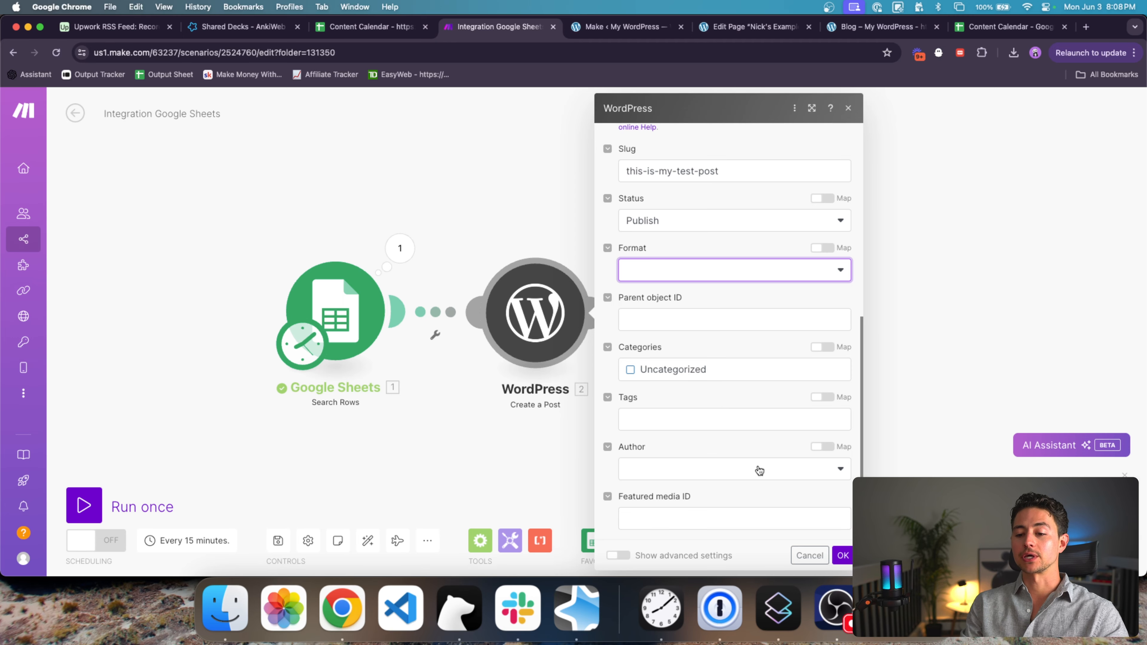
{"action": "left_click", "coordinate": [772, 476]}
{"action": "left_click", "coordinate": [757, 490]}
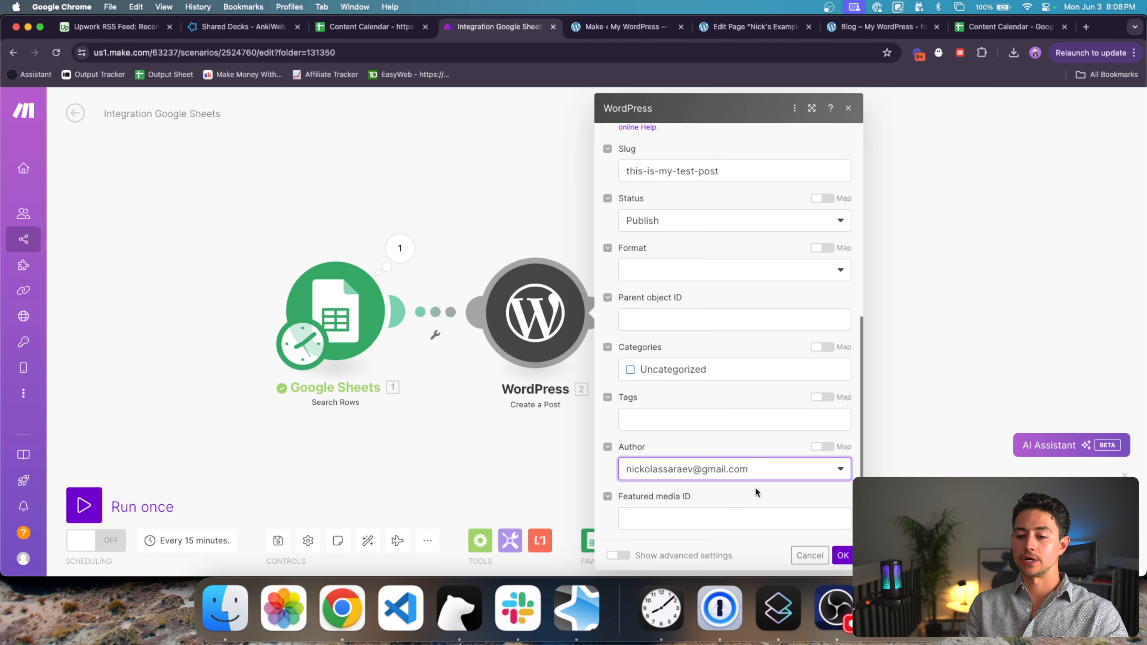
{"action": "left_click", "coordinate": [686, 421]}
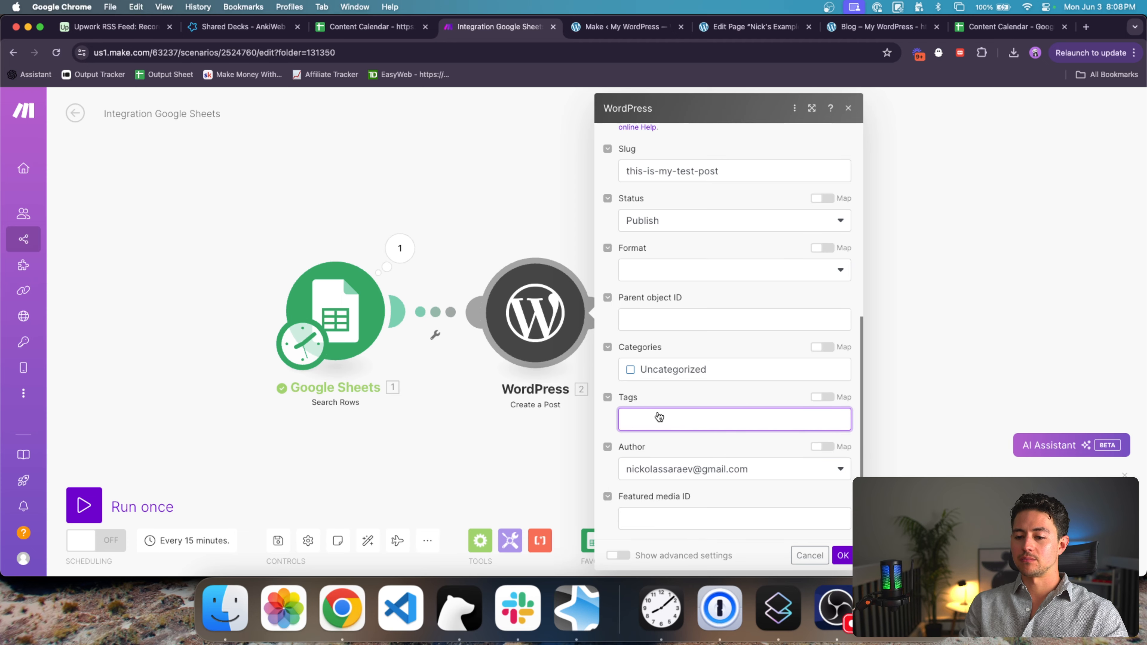
Step: Save and run only the WordPress module, confirming published post ID 13 in the output
{"action": "left_click", "coordinate": [842, 555]}
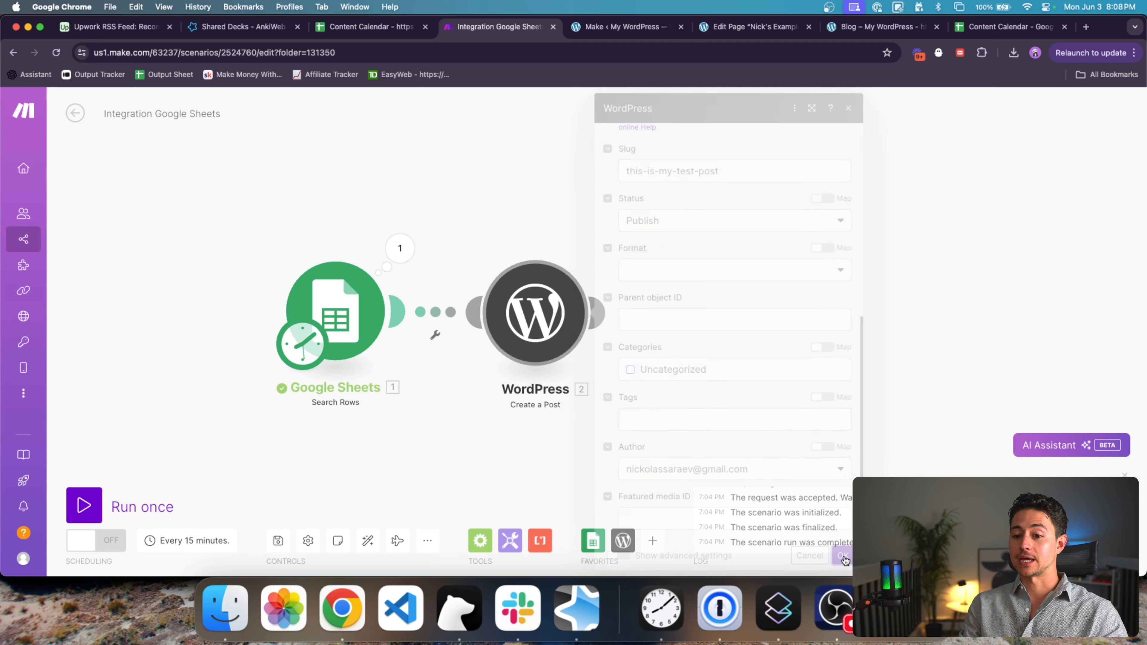
{"action": "right_click", "coordinate": [592, 312]}
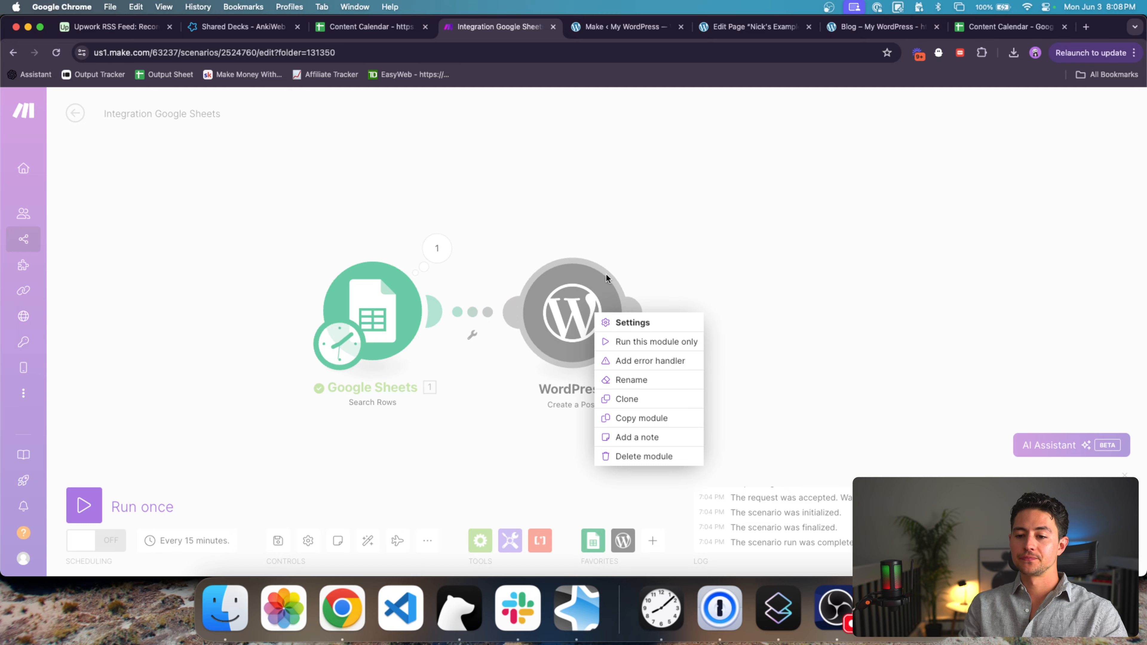
{"action": "left_click", "coordinate": [620, 342]}
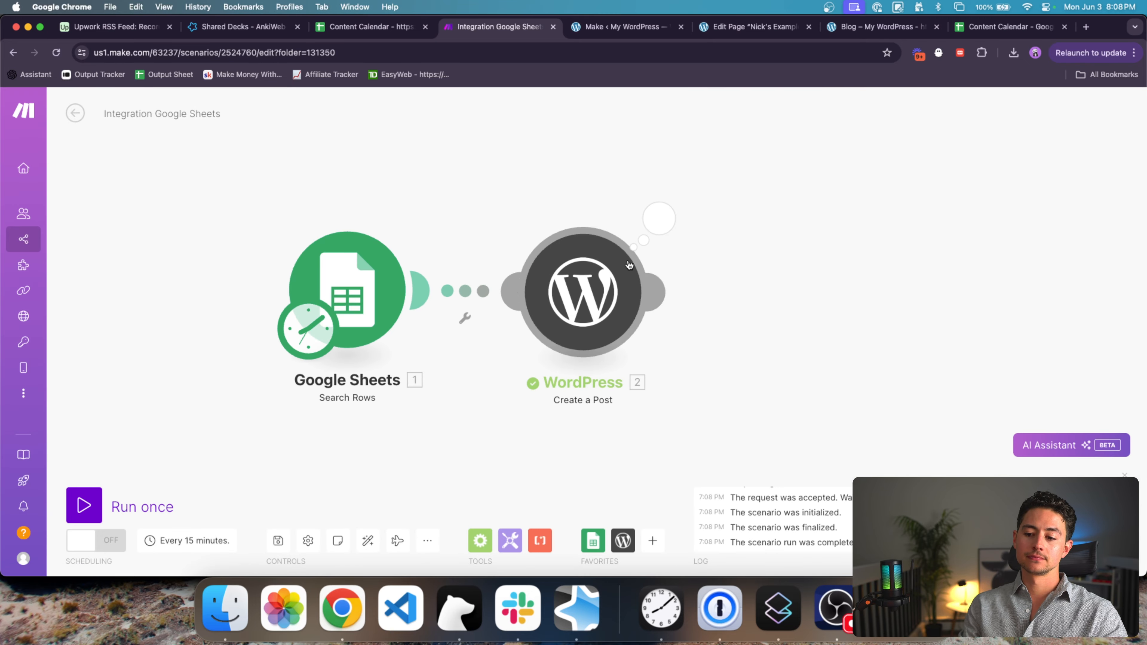
{"action": "left_click", "coordinate": [659, 225]}
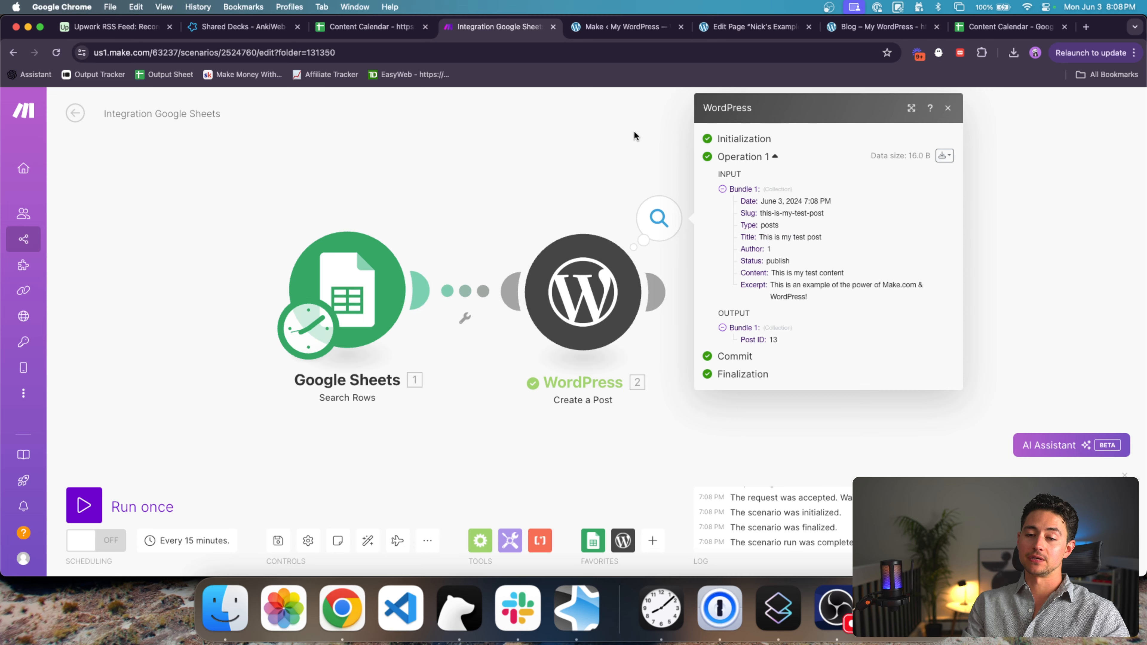
{"action": "double_click", "coordinate": [771, 256]}
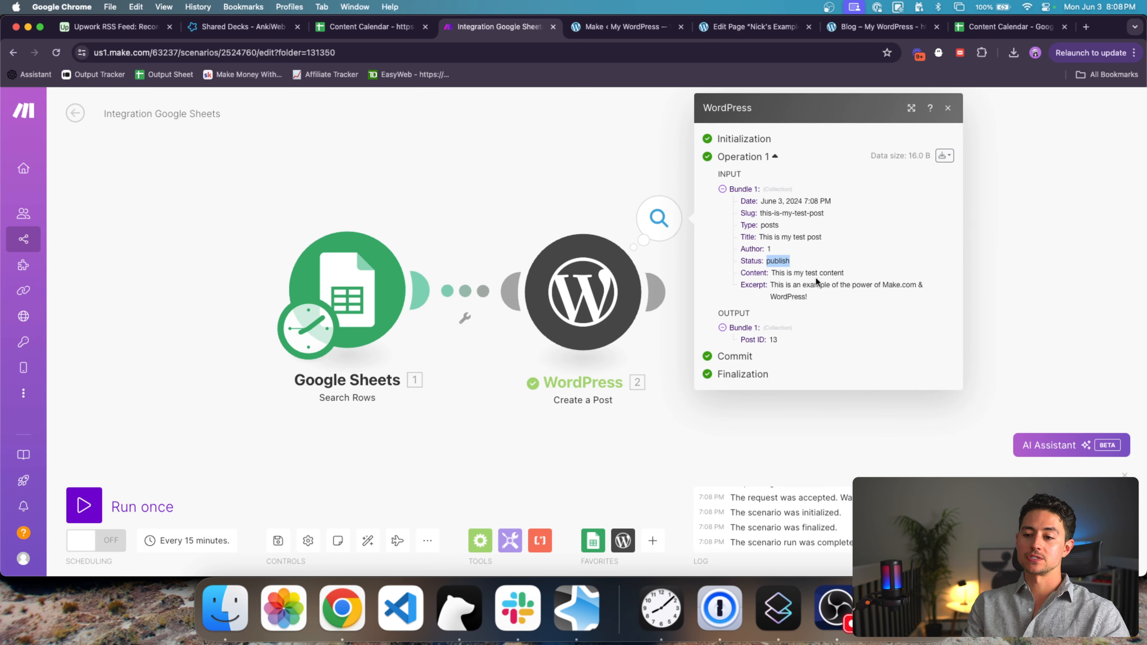
{"action": "left_click_drag", "start_coordinate": [811, 297], "coordinate": [794, 297]}
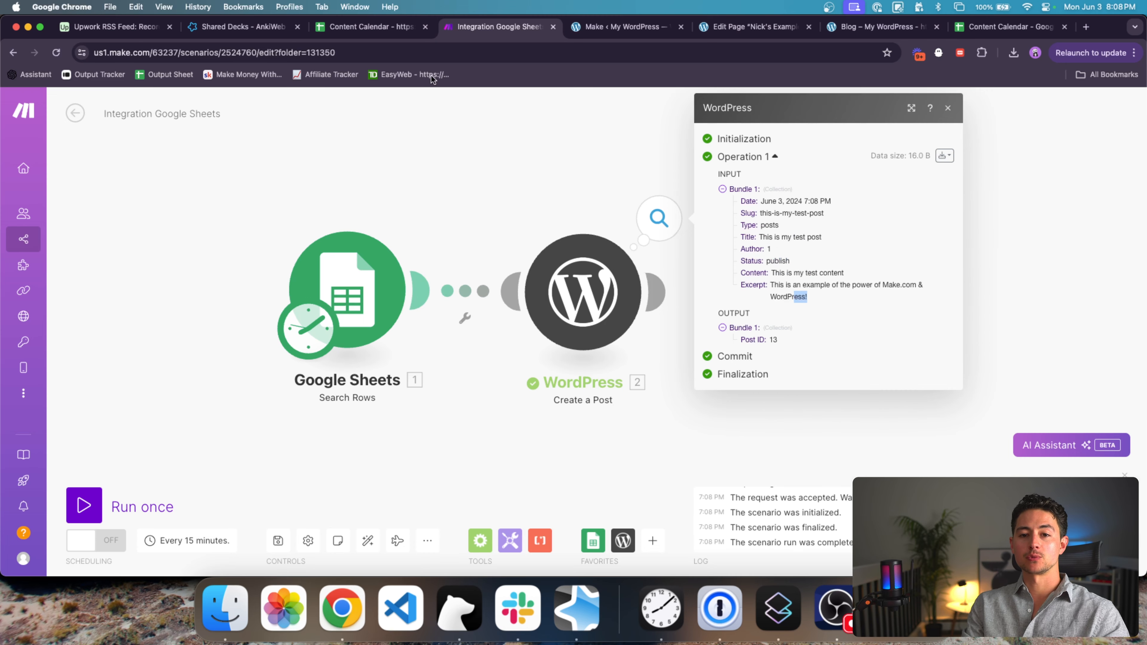
{"action": "left_click", "coordinate": [612, 28]}
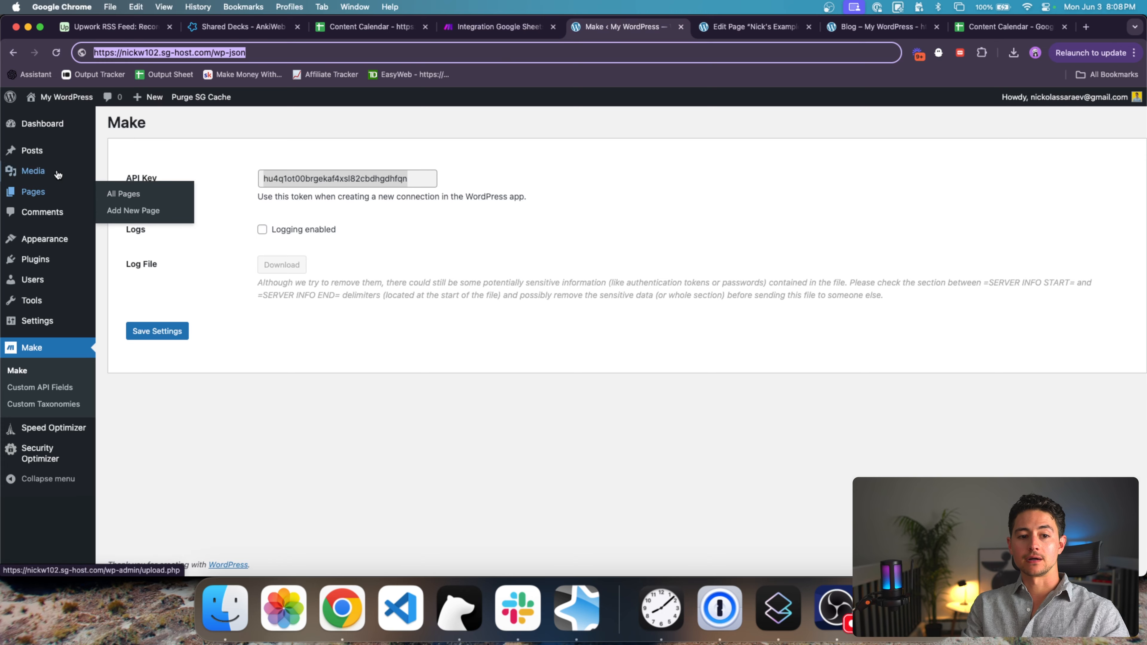
Step: Open the Posts list and check 'This is my test post' published 2024/06/04 at 2:08 am
{"action": "left_click", "coordinate": [32, 150]}
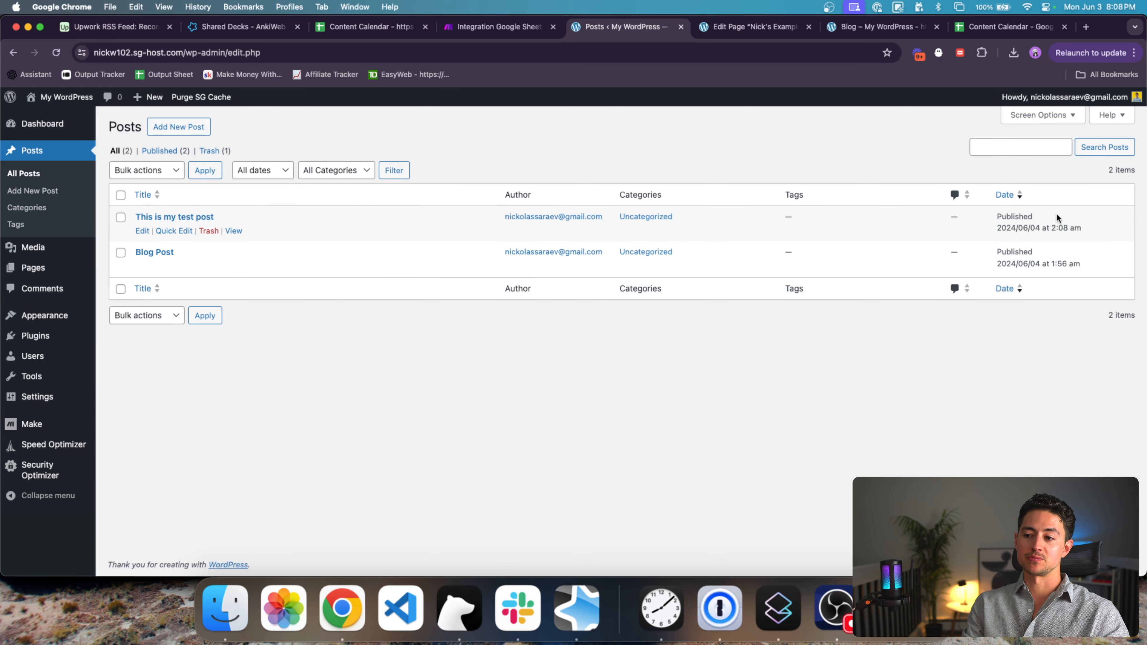
{"action": "scroll", "coordinate": [1143, 219], "scroll_direction": "up", "scroll_amount": 5}
{"action": "mouse_move", "coordinate": [938, 241]}
{"action": "left_mouse_down"}
{"action": "mouse_move", "coordinate": [983, 241]}
{"action": "mouse_move", "coordinate": [937, 240]}
{"action": "mouse_move", "coordinate": [978, 241]}
{"action": "mouse_move", "coordinate": [954, 240]}
{"action": "left_mouse_up"}
{"action": "scroll", "coordinate": [955, 241], "scroll_direction": "down", "scroll_amount": 5}
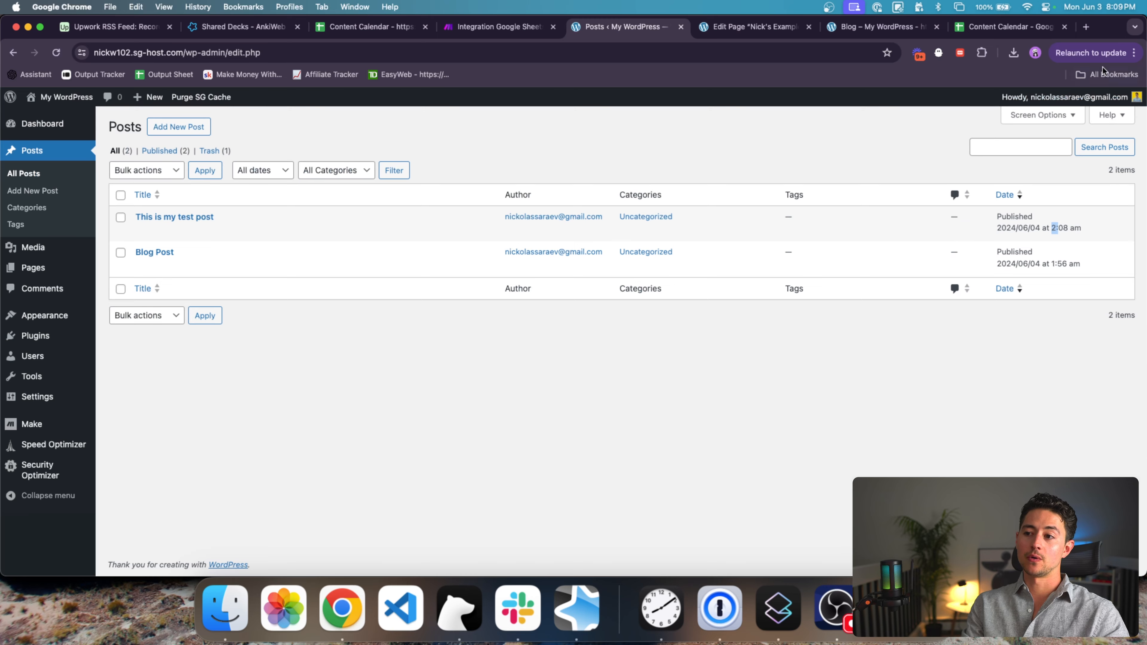
Step: Open the live 'This is my test post' page, verify its title and content, then return to Posts
{"action": "left_click", "coordinate": [233, 231], "text": "super"}
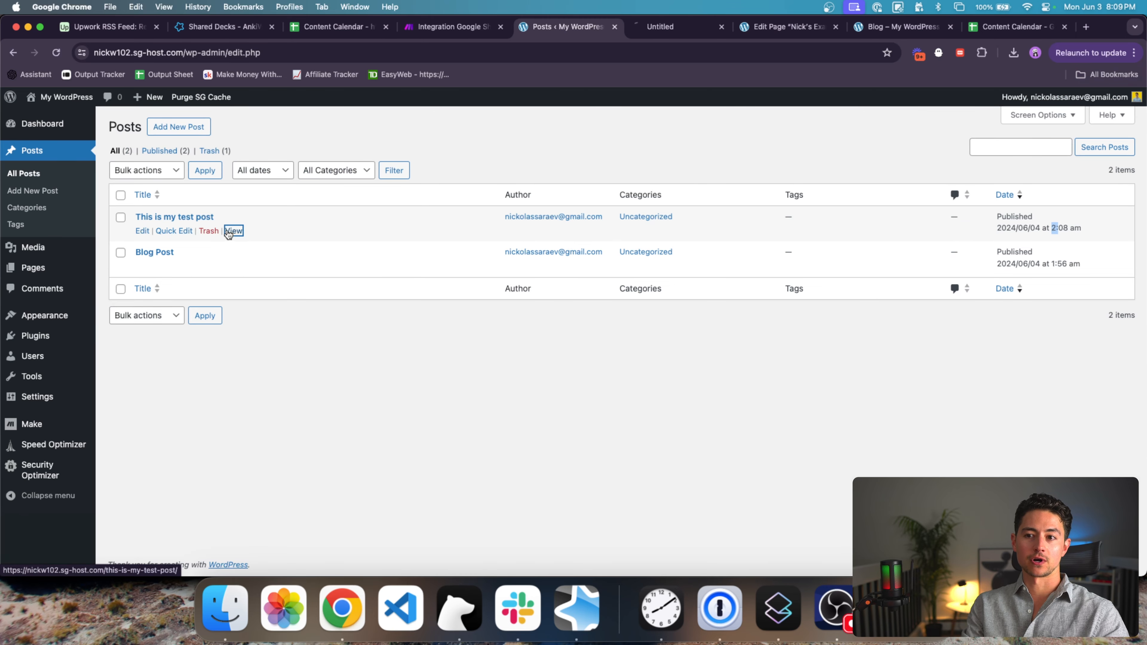
{"action": "left_click", "coordinate": [653, 30]}
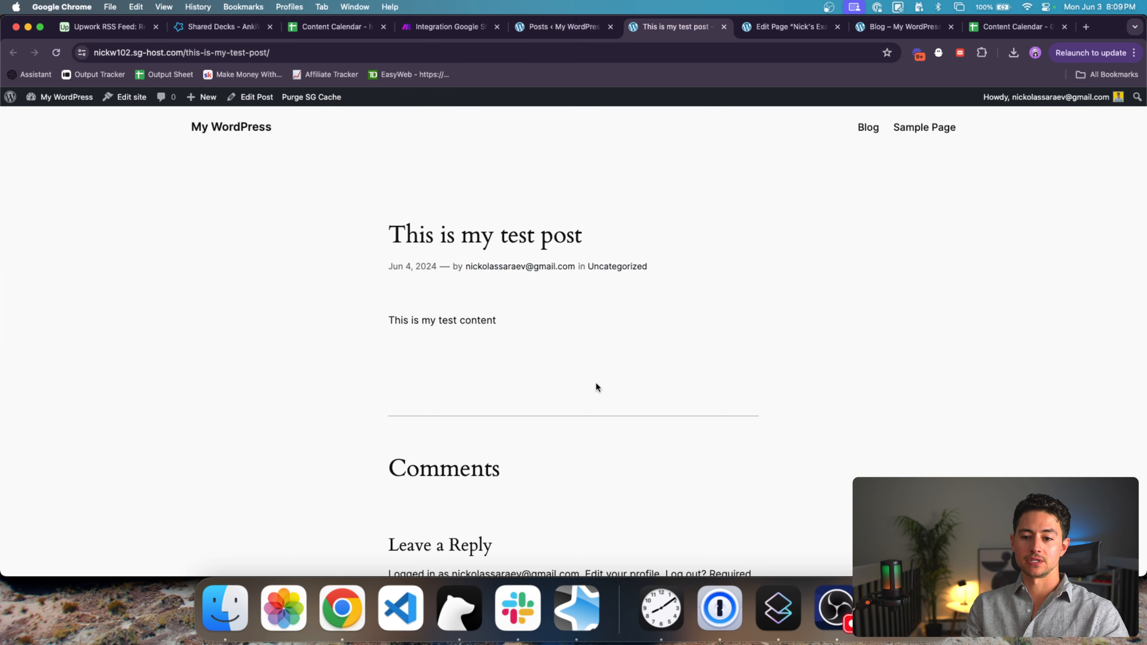
{"action": "scroll", "coordinate": [570, 143], "scroll_direction": "down", "scroll_amount": 1}
{"action": "triple_click", "coordinate": [556, 210]}
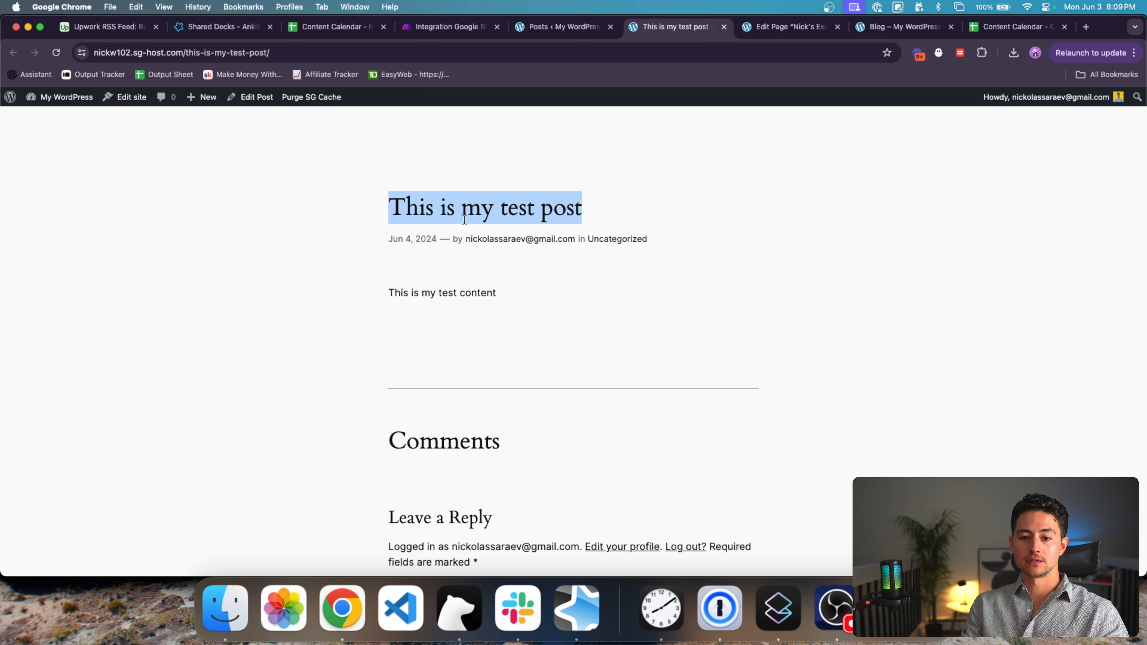
{"action": "triple_click", "coordinate": [486, 292]}
{"action": "scroll", "coordinate": [464, 307], "scroll_direction": "down", "scroll_amount": 8}
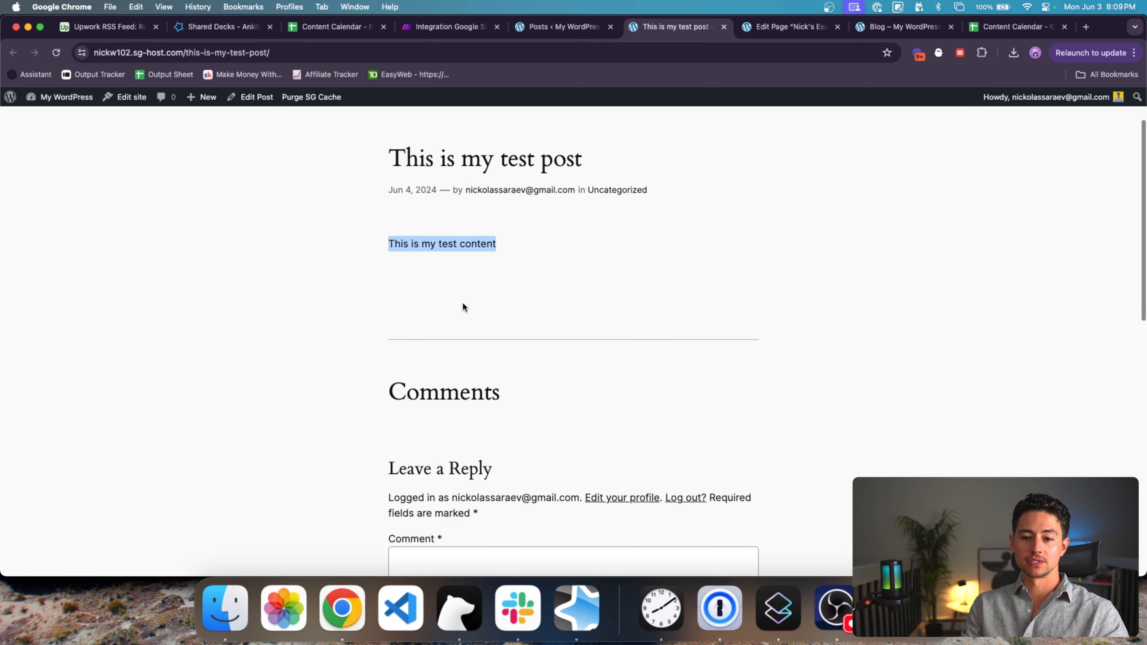
{"action": "scroll", "coordinate": [464, 308], "scroll_direction": "up", "scroll_amount": 9}
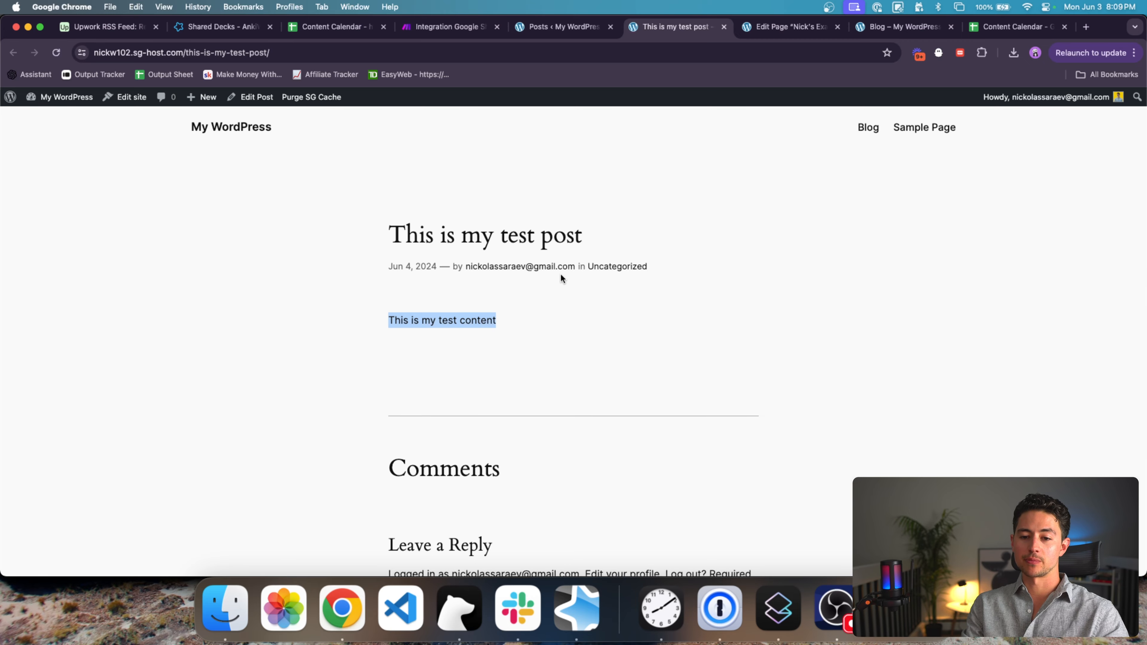
{"action": "left_click", "coordinate": [557, 31]}
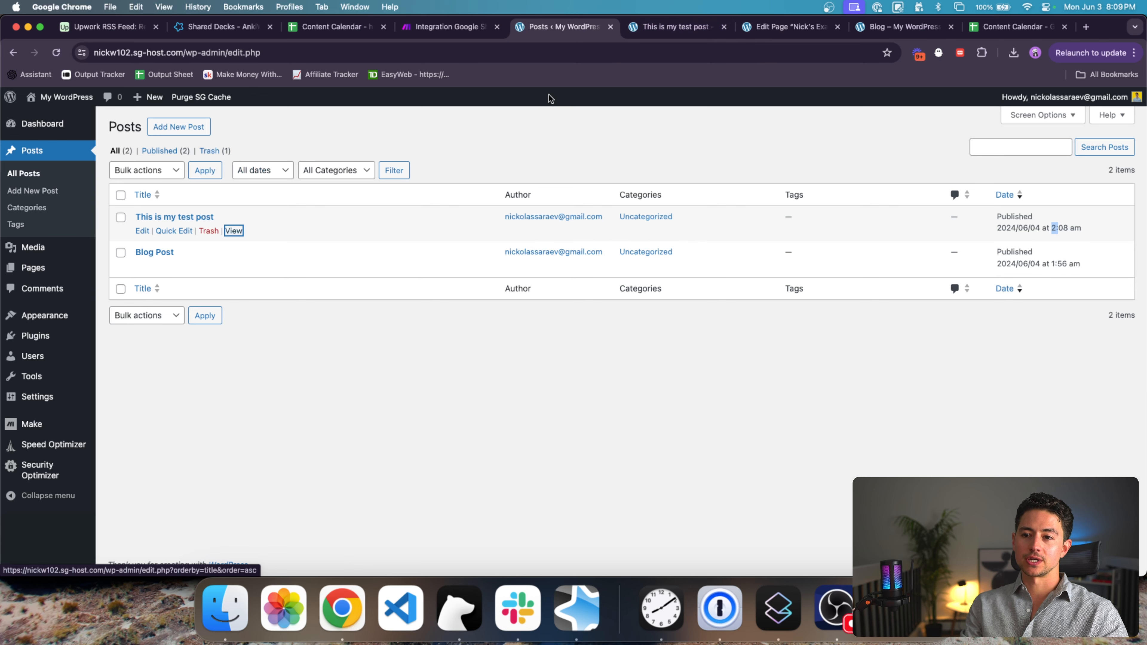
Step: Bring the live WordPress Blog page to the front and reload it twice
{"action": "left_click_drag", "start_coordinate": [903, 27], "coordinate": [747, 27]}
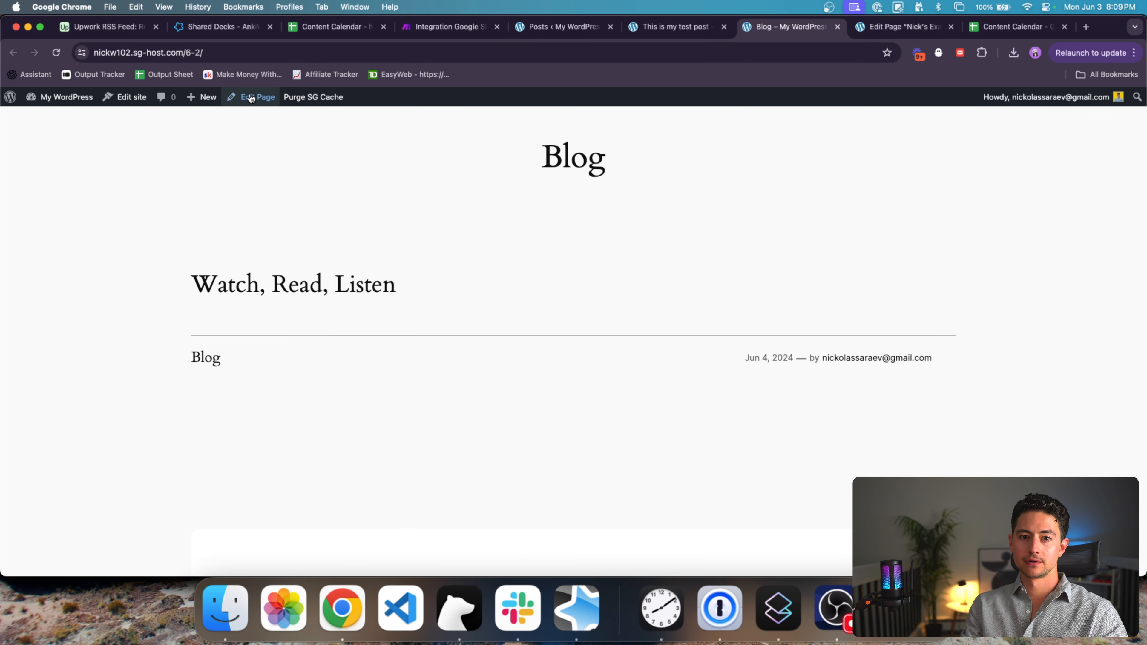
{"action": "left_click", "coordinate": [255, 56]}
{"action": "key", "text": "Return"}
{"action": "left_click", "coordinate": [255, 55]}
{"action": "key", "text": "Return"}
{"action": "scroll", "coordinate": [356, 245], "scroll_direction": "down", "scroll_amount": 6}
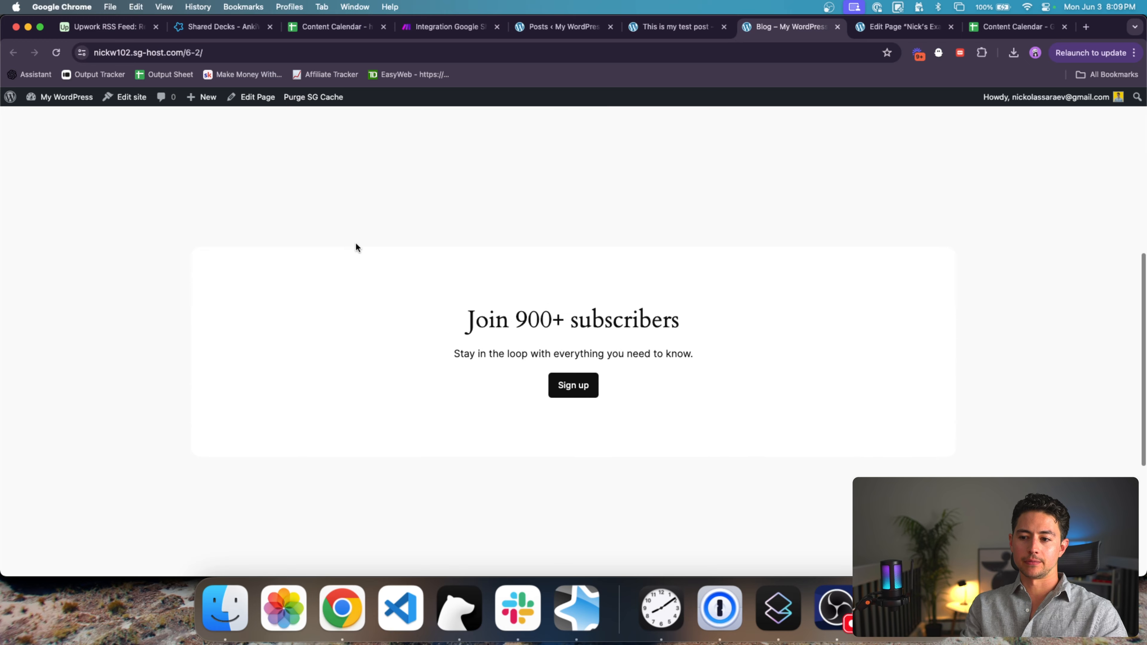
{"action": "scroll", "coordinate": [356, 246], "scroll_direction": "up", "scroll_amount": 5}
Step: Open the Blog entry dated Jun 4, 2024, then choose Edit Page from the admin bar
{"action": "left_click", "coordinate": [211, 381]}
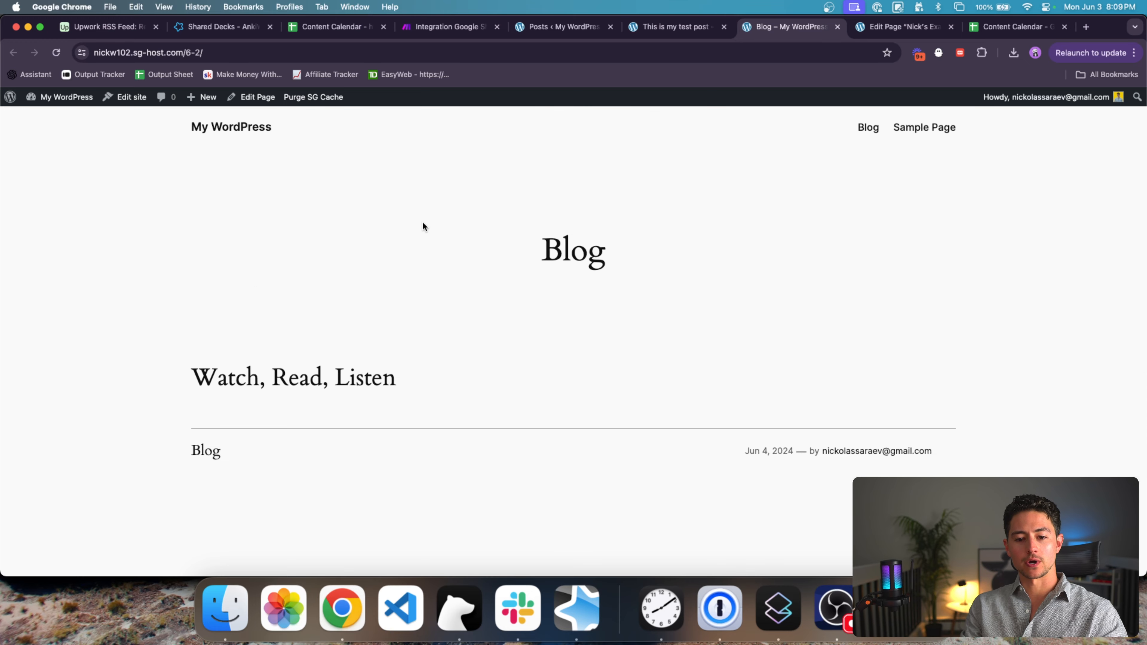
{"action": "scroll", "coordinate": [422, 225], "scroll_direction": "down", "scroll_amount": 3}
{"action": "scroll", "coordinate": [422, 226], "scroll_direction": "up", "scroll_amount": 4}
{"action": "left_click", "coordinate": [256, 97]}
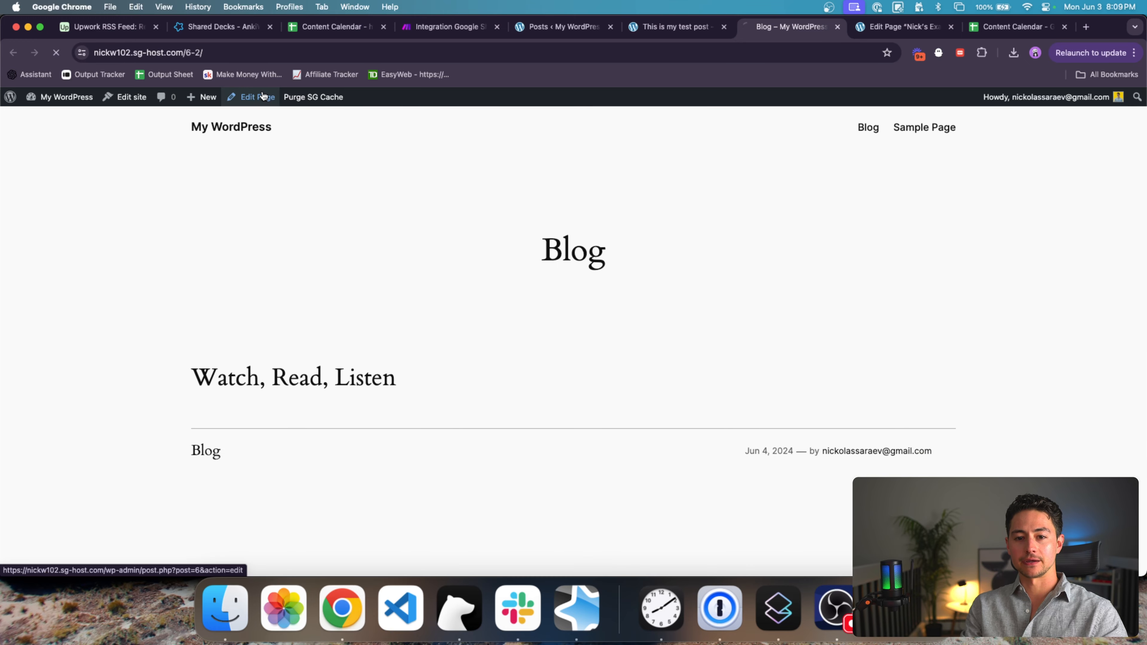
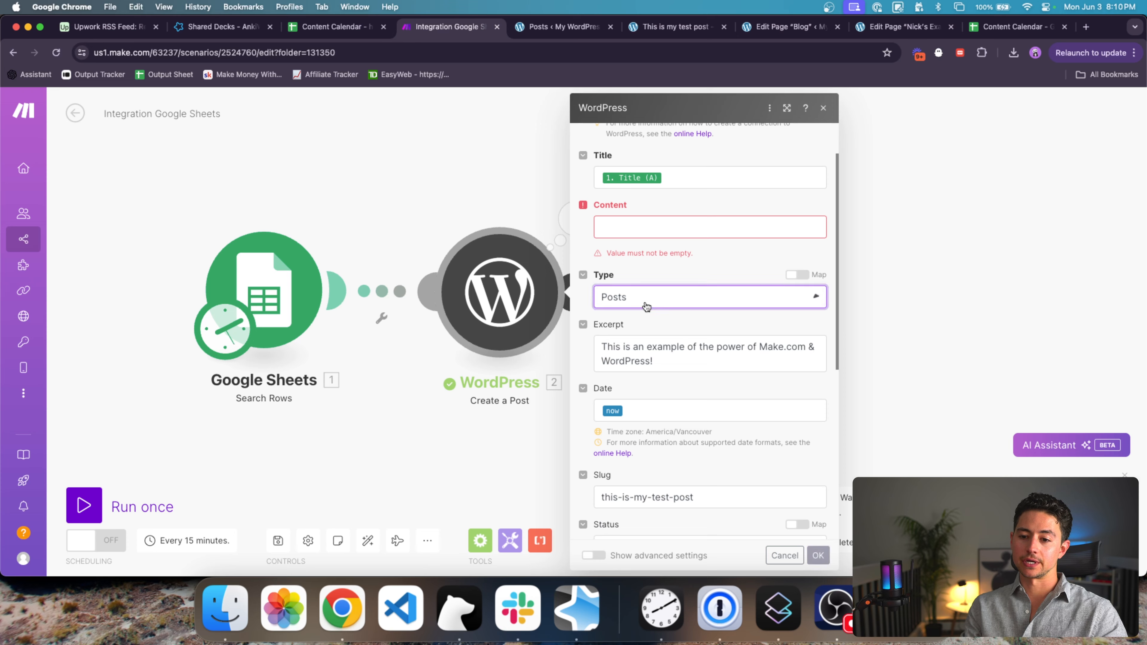
Step: Clear the old text from the WordPress post's Slug field
{"action": "scroll", "coordinate": [647, 309], "scroll_direction": "down", "scroll_amount": 1}
{"action": "left_click", "coordinate": [666, 327]}
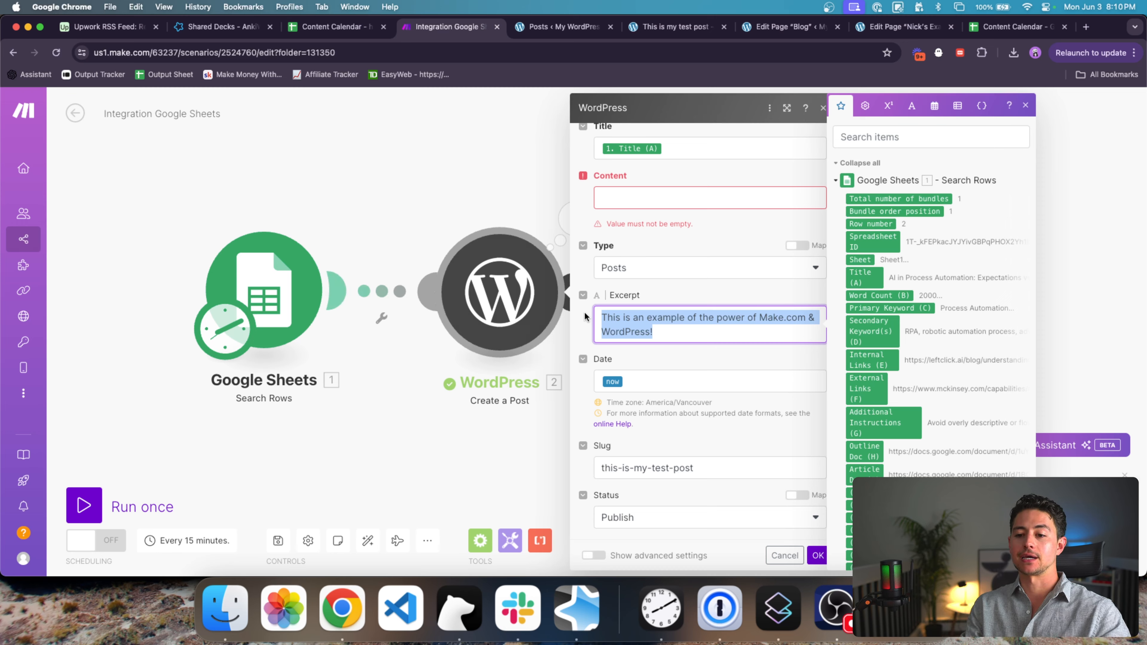
{"action": "scroll", "coordinate": [718, 356], "scroll_direction": "down", "scroll_amount": 1}
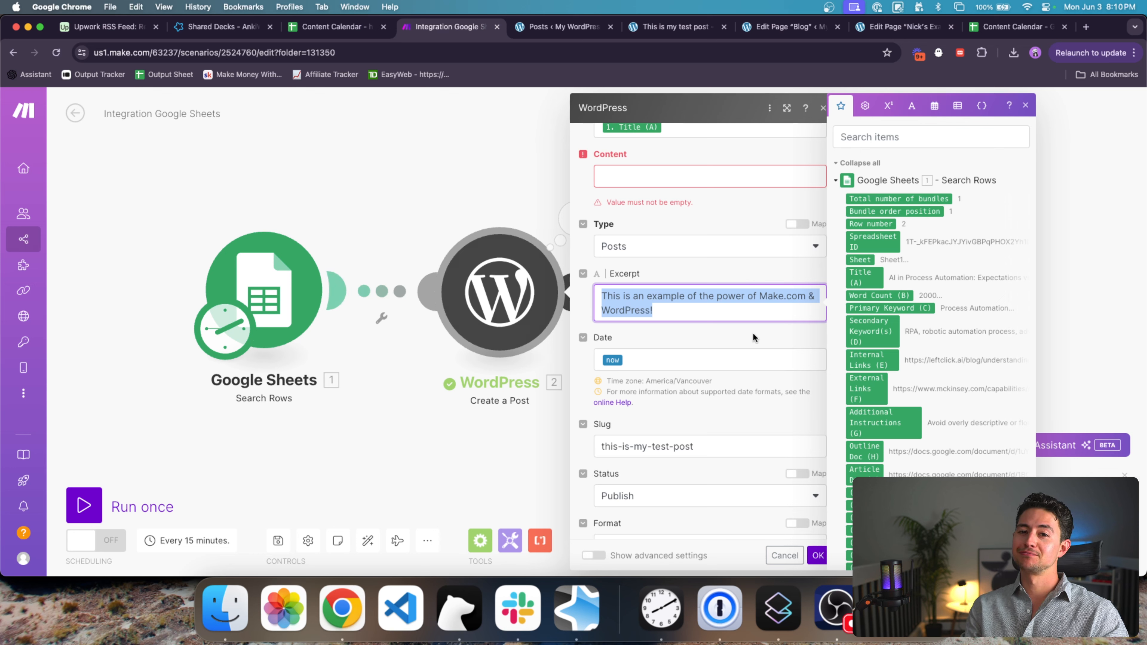
{"action": "scroll", "coordinate": [754, 331], "scroll_direction": "down", "scroll_amount": 5}
{"action": "left_click_drag", "start_coordinate": [747, 320], "coordinate": [655, 320]}
{"action": "scroll", "coordinate": [665, 307], "scroll_direction": "up", "scroll_amount": 9}
{"action": "scroll", "coordinate": [668, 289], "scroll_direction": "down", "scroll_amount": 10}
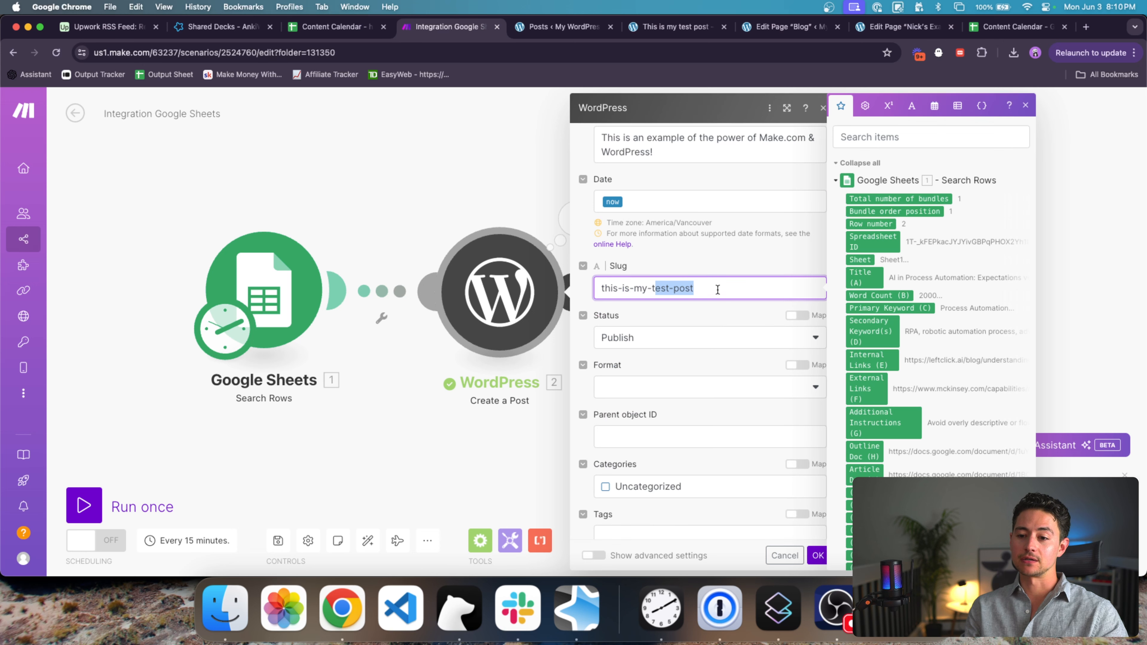
{"action": "key", "text": "BackSpace"}
{"action": "key", "text": "BackSpace"}
{"action": "key", "text": "BackSpace"}
{"action": "key", "text": "BackSpace"}
{"action": "key", "text": "BackSpace"}
{"action": "key", "text": "BackSpace"}
{"action": "key", "text": "BackSpace"}
{"action": "key", "text": "BackSpace"}
{"action": "key", "text": "BackSpace"}
{"action": "key", "text": "BackSpace"}
{"action": "key", "text": "BackSpace"}
{"action": "key", "text": "BackSpace"}
{"action": "key", "text": "BackSpace"}
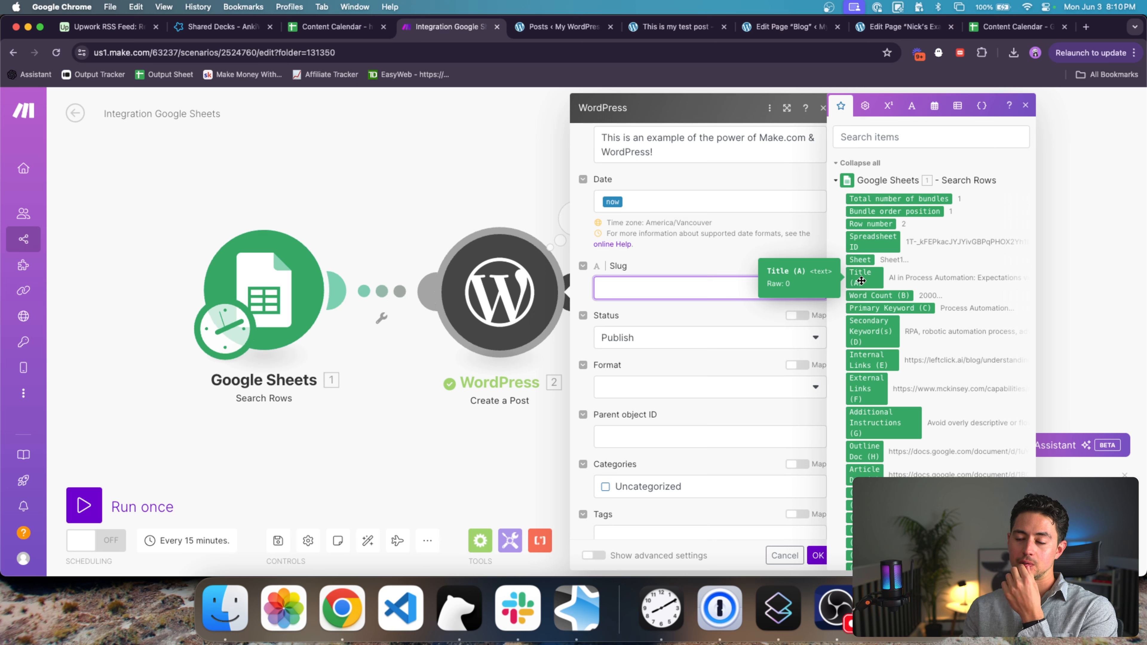
{"action": "type", "text": "-"}
{"action": "key", "text": "BackSpace"}
{"action": "type", "text": ":"}
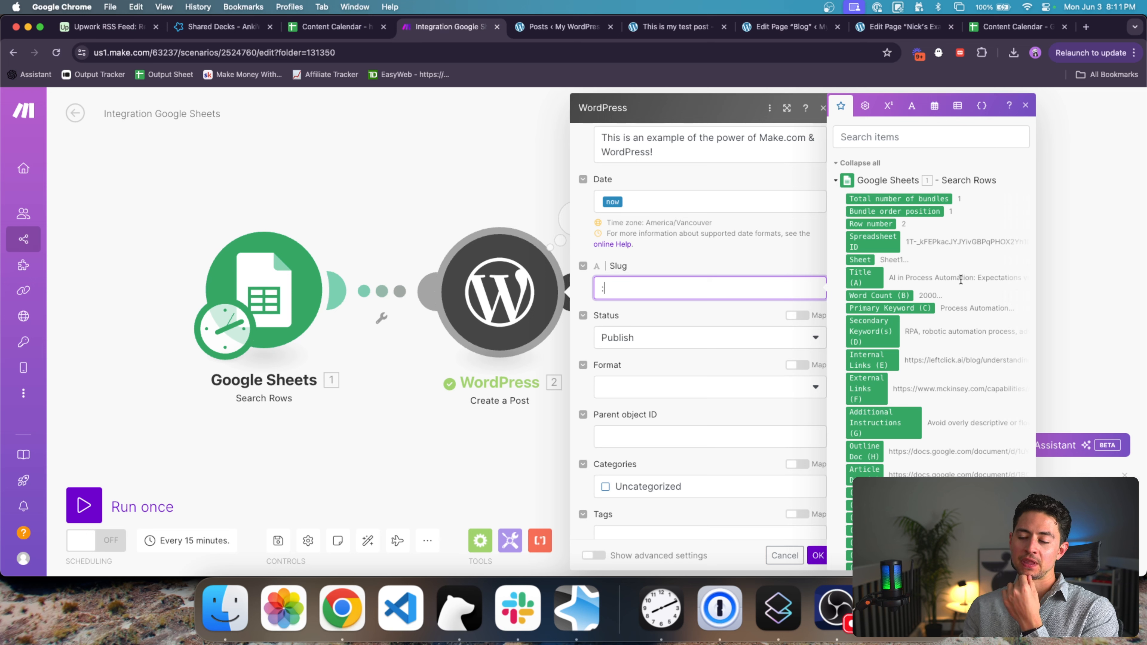
Step: Build the slug as replace(lower(Primary Keyword (C)); space; -)
{"action": "left_click", "coordinate": [926, 307]}
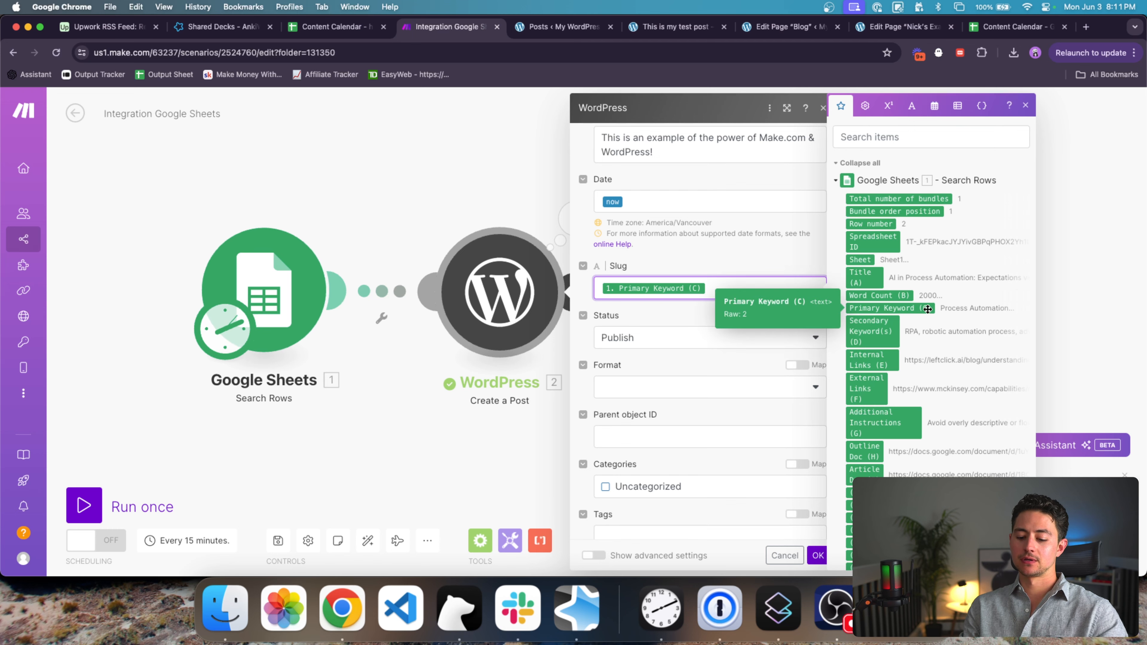
{"action": "left_click", "coordinate": [601, 288]}
{"action": "type", "text": "lower("}
{"action": "key", "text": "super+Right"}
{"action": "type", "text": ")"}
{"action": "key", "text": "super+Left"}
{"action": "type", "text": "replace("}
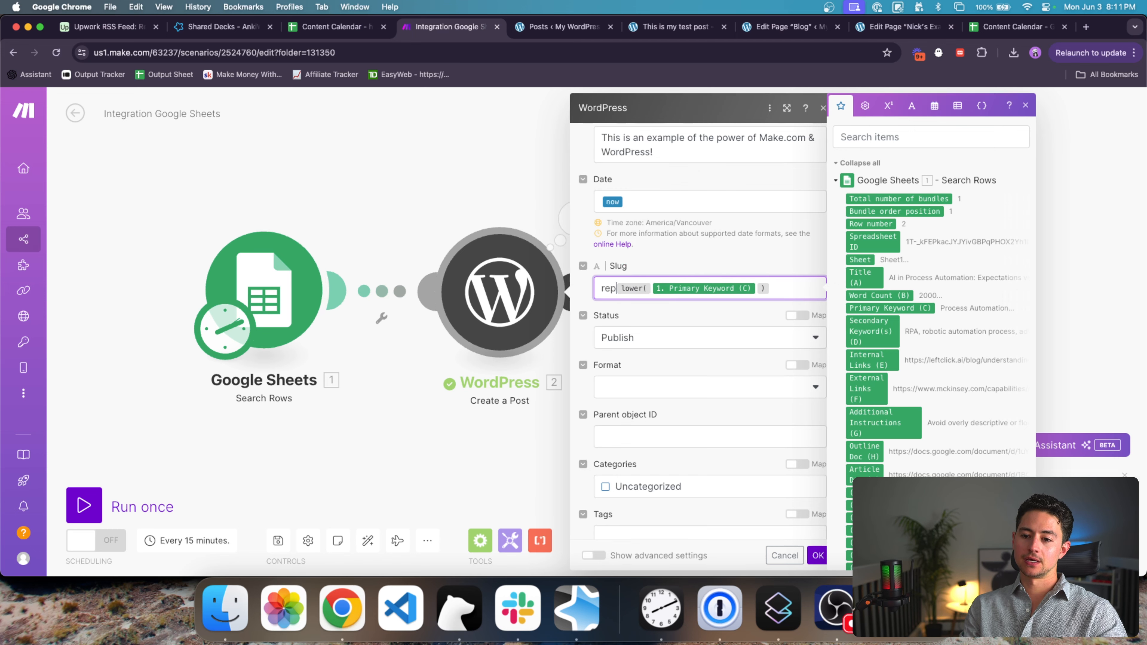
{"action": "key", "text": "super+a"}
{"action": "key", "text": "Right"}
{"action": "type", "text": ";"}
{"action": "left_click", "coordinate": [911, 106]}
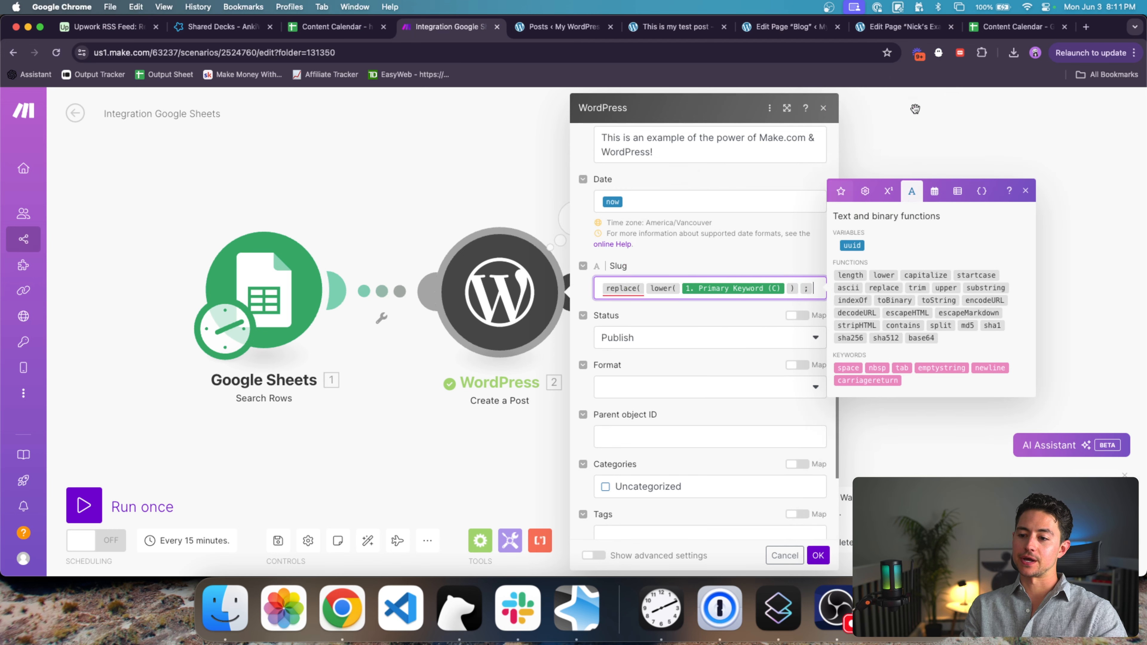
{"action": "left_click", "coordinate": [845, 368]}
{"action": "type", "text": "; space"}
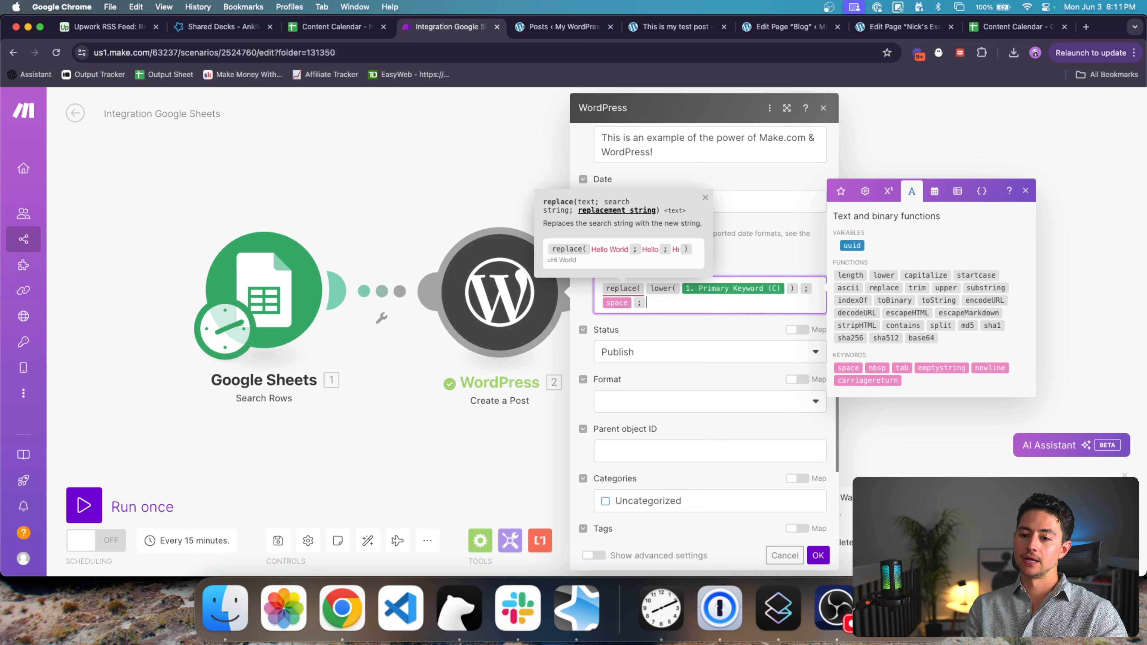
{"action": "type", "text": "- )"}
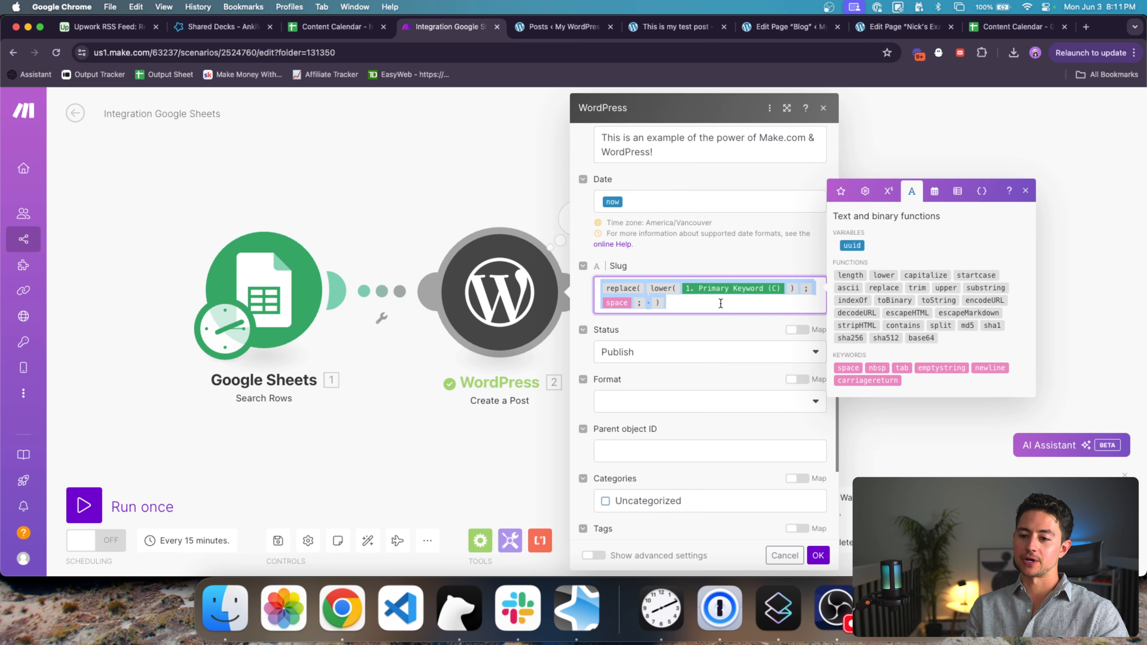
Step: Review the finished slug formula and save the WordPress module with OK
{"action": "scroll", "coordinate": [735, 224], "scroll_direction": "down", "scroll_amount": 3}
{"action": "left_click_drag", "start_coordinate": [735, 225], "coordinate": [568, 216]}
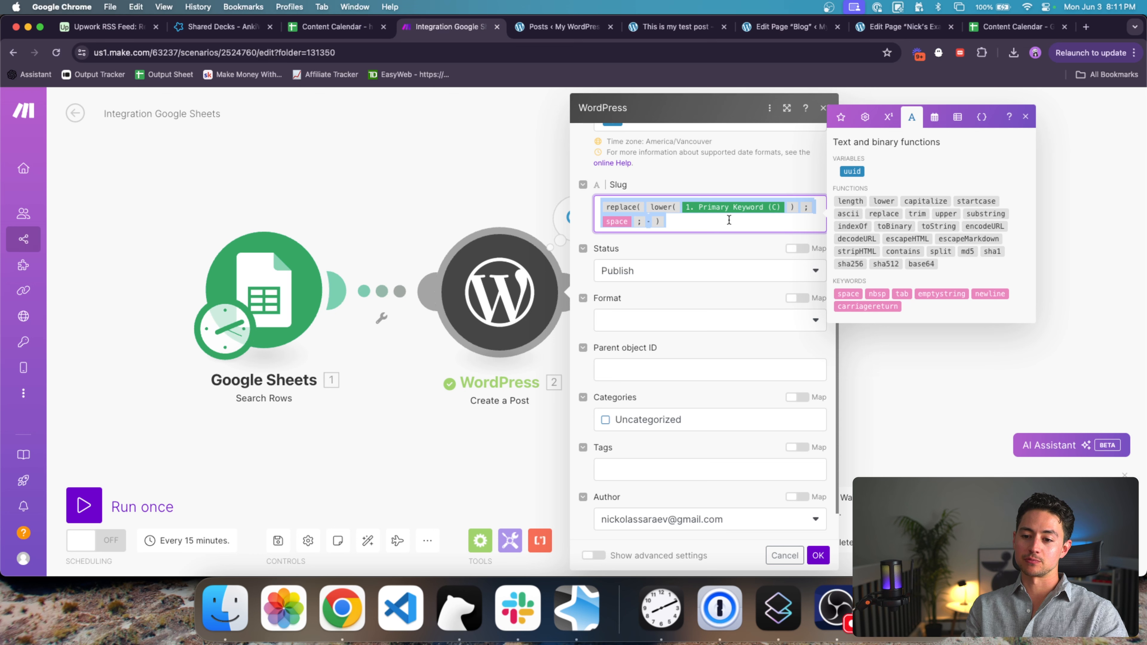
{"action": "left_click", "coordinate": [786, 225]}
{"action": "scroll", "coordinate": [757, 244], "scroll_direction": "down", "scroll_amount": 1}
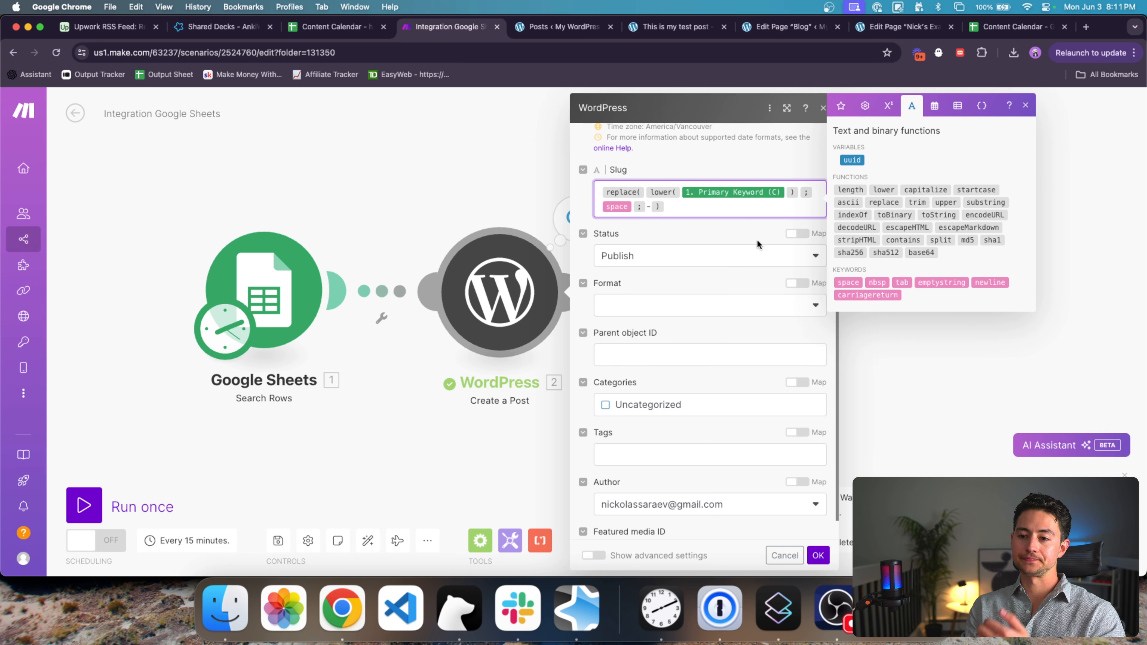
{"action": "scroll", "coordinate": [757, 243], "scroll_direction": "down", "scroll_amount": 2}
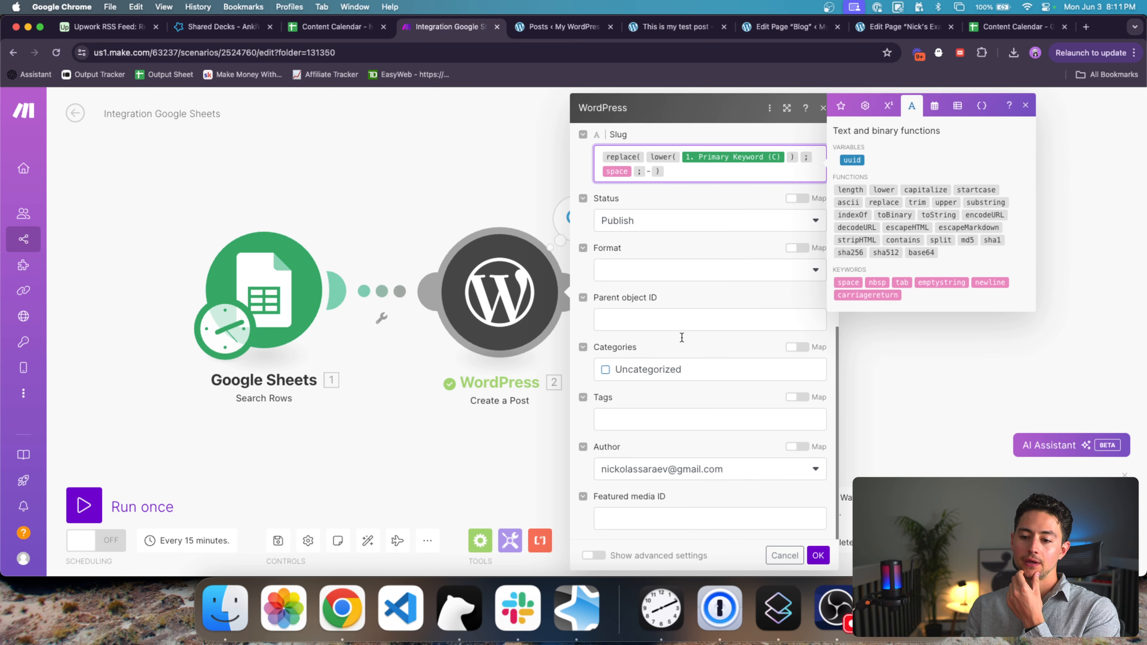
{"action": "scroll", "coordinate": [672, 307], "scroll_direction": "up", "scroll_amount": 10}
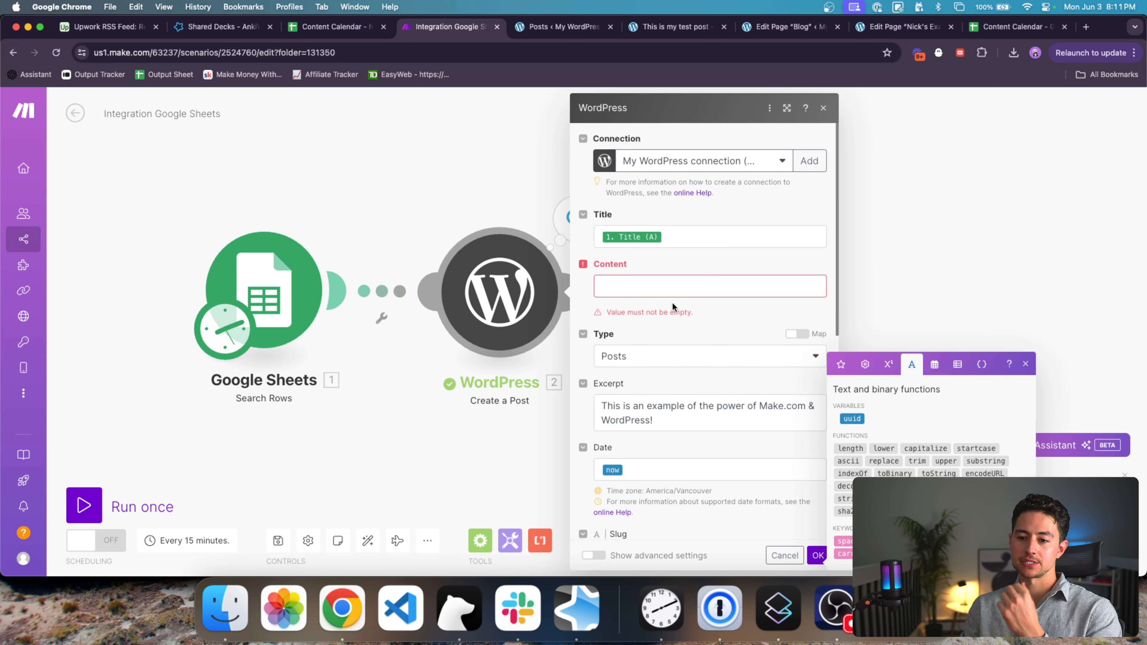
{"action": "left_click", "coordinate": [672, 290]}
{"action": "left_click", "coordinate": [818, 555]}
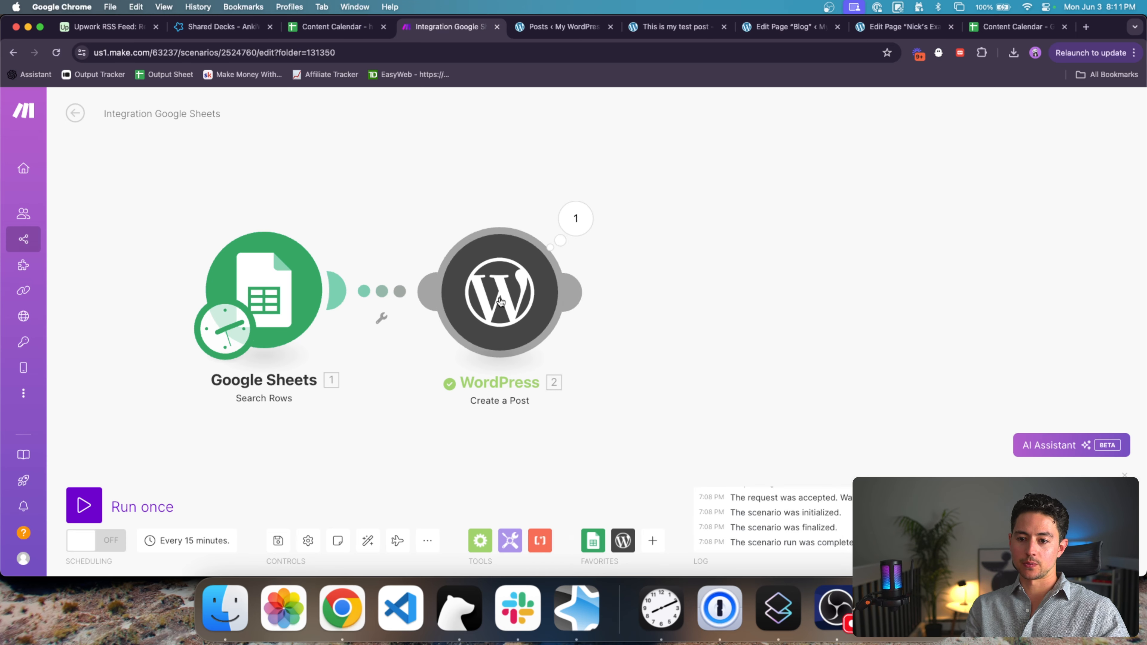
Step: Add a Google Docs Get Content of a Document module between Sheets and WordPress
{"action": "left_click", "coordinate": [652, 540]}
{"action": "type", "text": "google"}
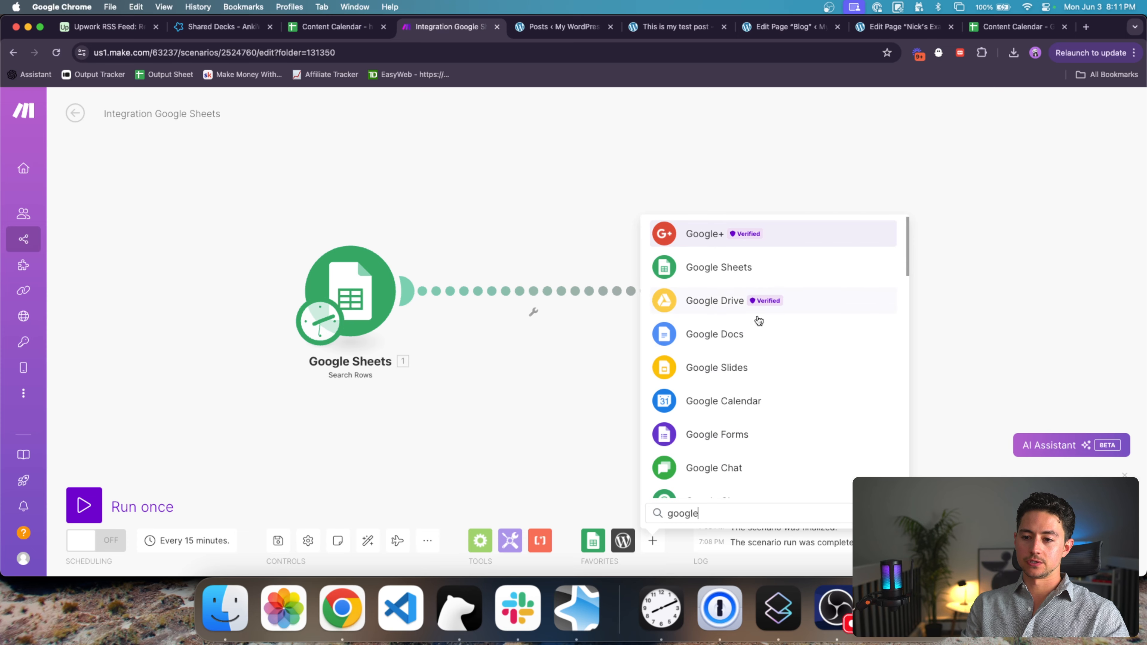
{"action": "left_click", "coordinate": [711, 342]}
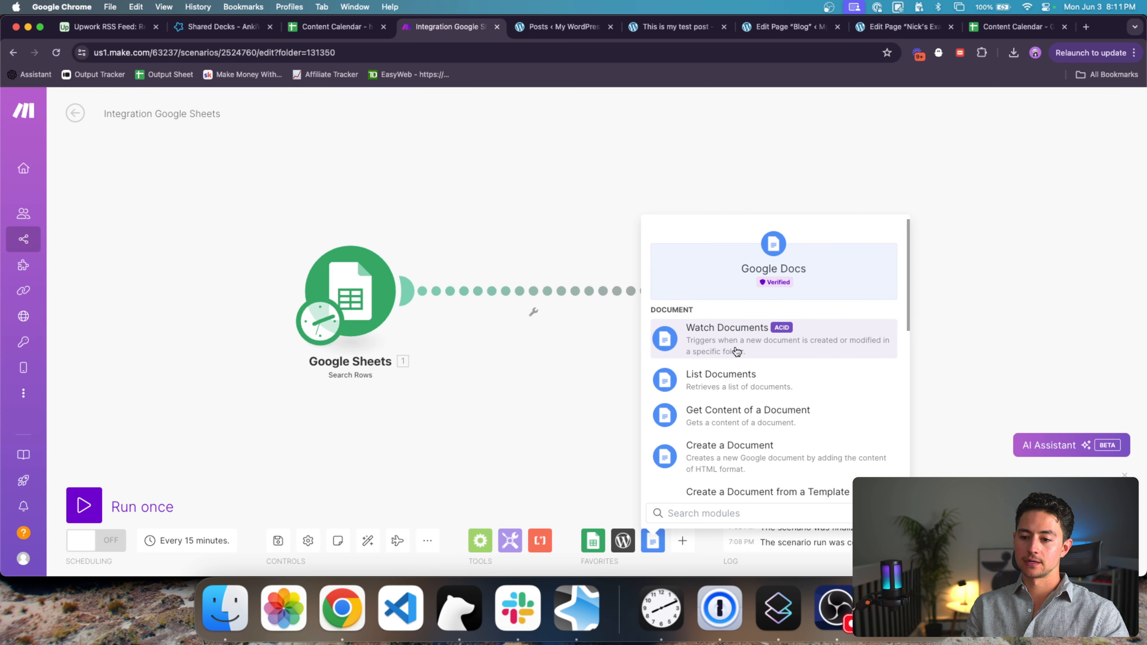
{"action": "scroll", "coordinate": [735, 351], "scroll_direction": "down", "scroll_amount": 3}
{"action": "left_click", "coordinate": [750, 322]}
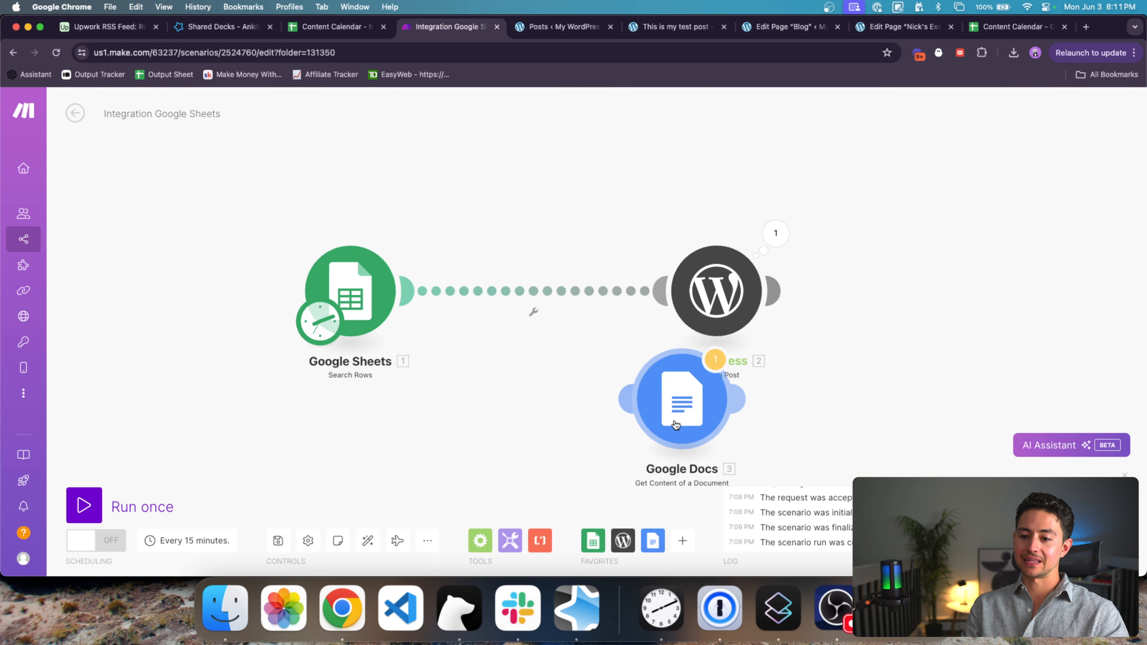
{"action": "left_click", "coordinate": [531, 312]}
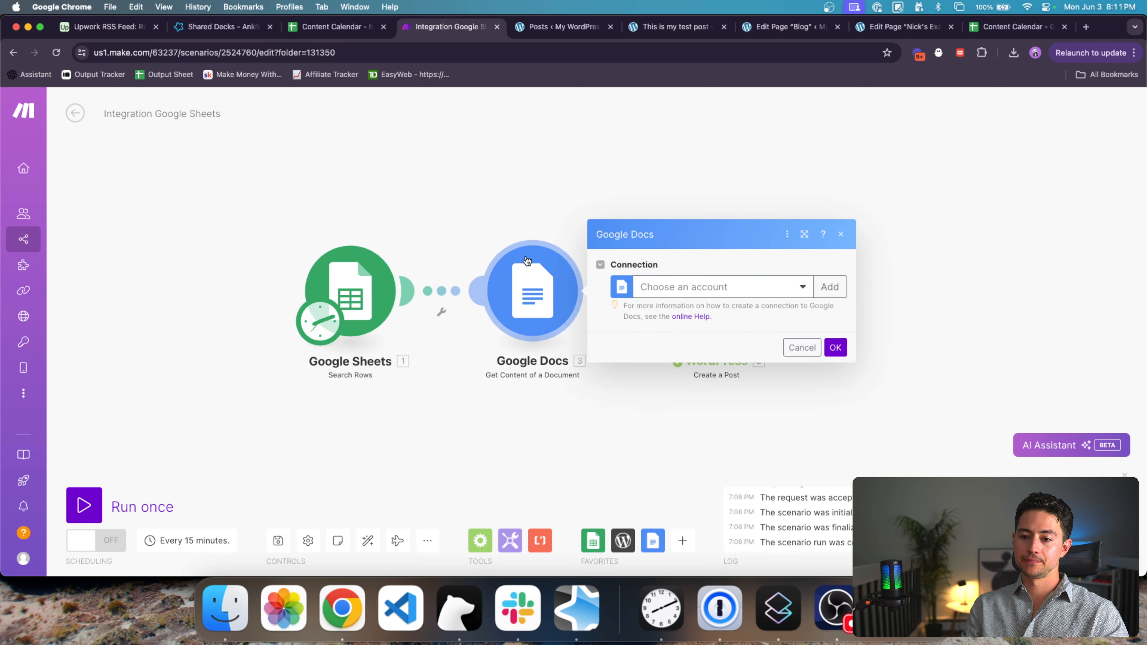
Step: Connect the Google account, give Document ID the placeholder x, and confirm the module
{"action": "left_click", "coordinate": [707, 295]}
{"action": "left_click", "coordinate": [724, 327]}
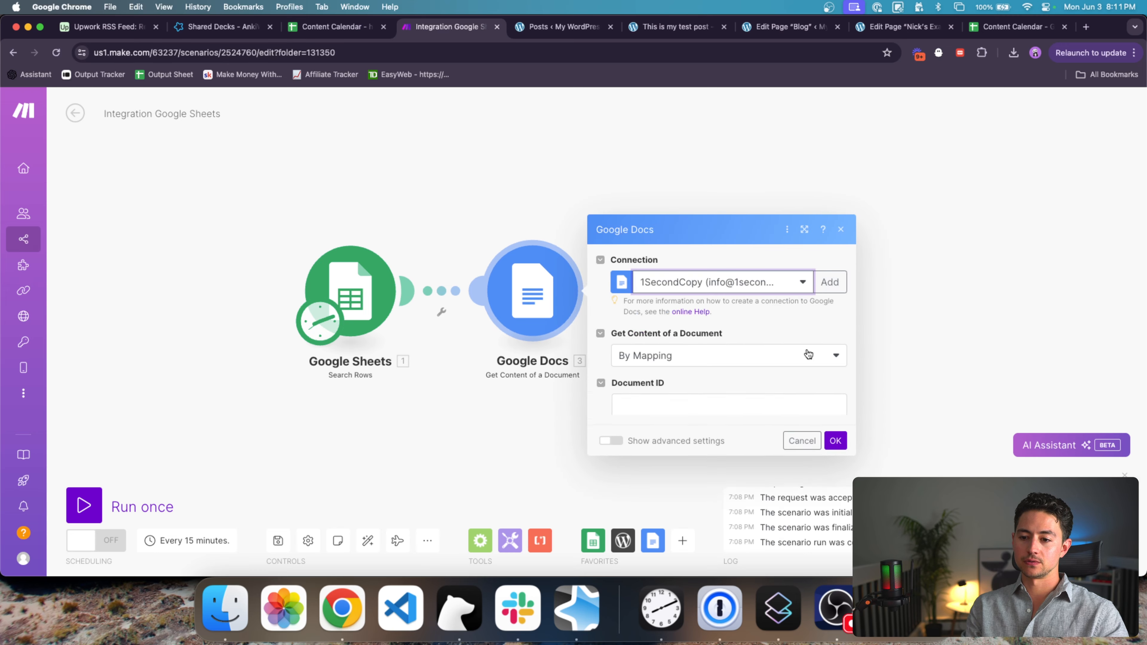
{"action": "left_click", "coordinate": [819, 360]}
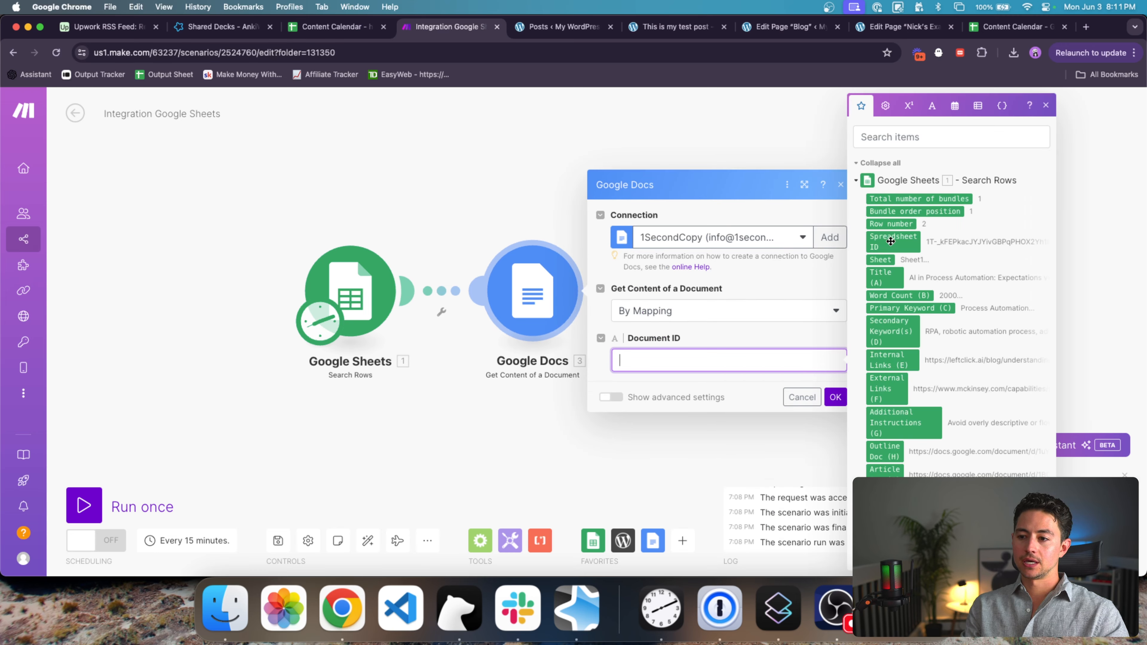
{"action": "scroll", "coordinate": [858, 396], "scroll_direction": "down", "scroll_amount": 1}
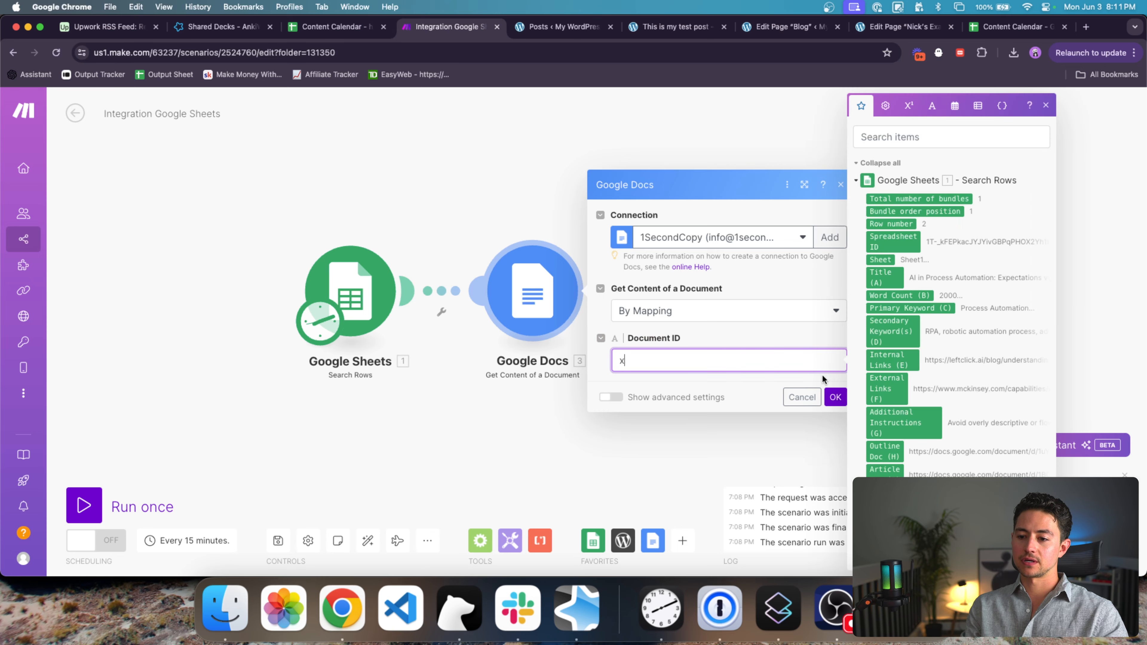
{"action": "left_click", "coordinate": [834, 396]}
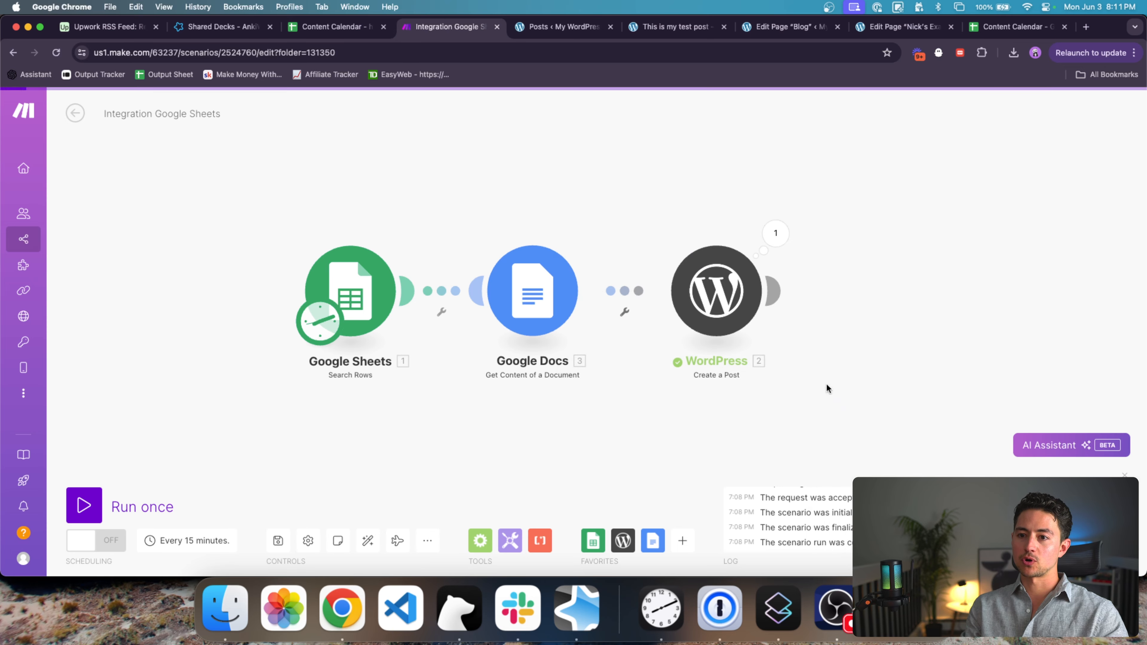
{"action": "left_click", "coordinate": [520, 276]}
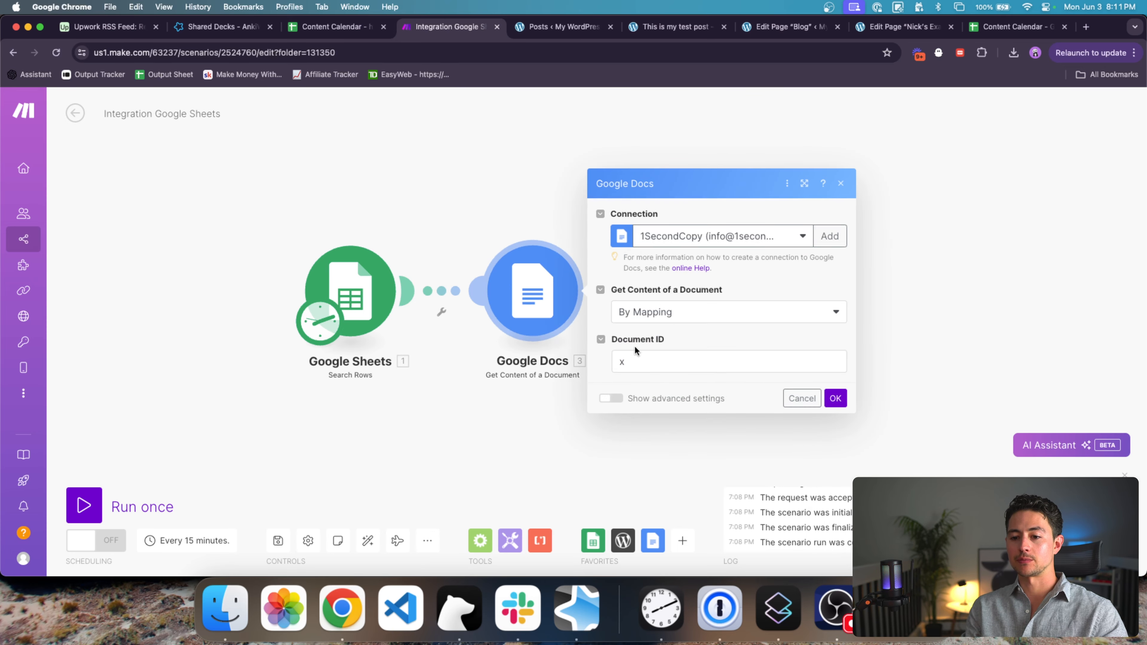
Step: In the Content Calendar sheet, widen column I so the Article Doc links show fully, then select I2
{"action": "key", "text": "ctrl+shift+Tab"}
{"action": "scroll", "coordinate": [634, 219], "scroll_direction": "right", "scroll_amount": 10}
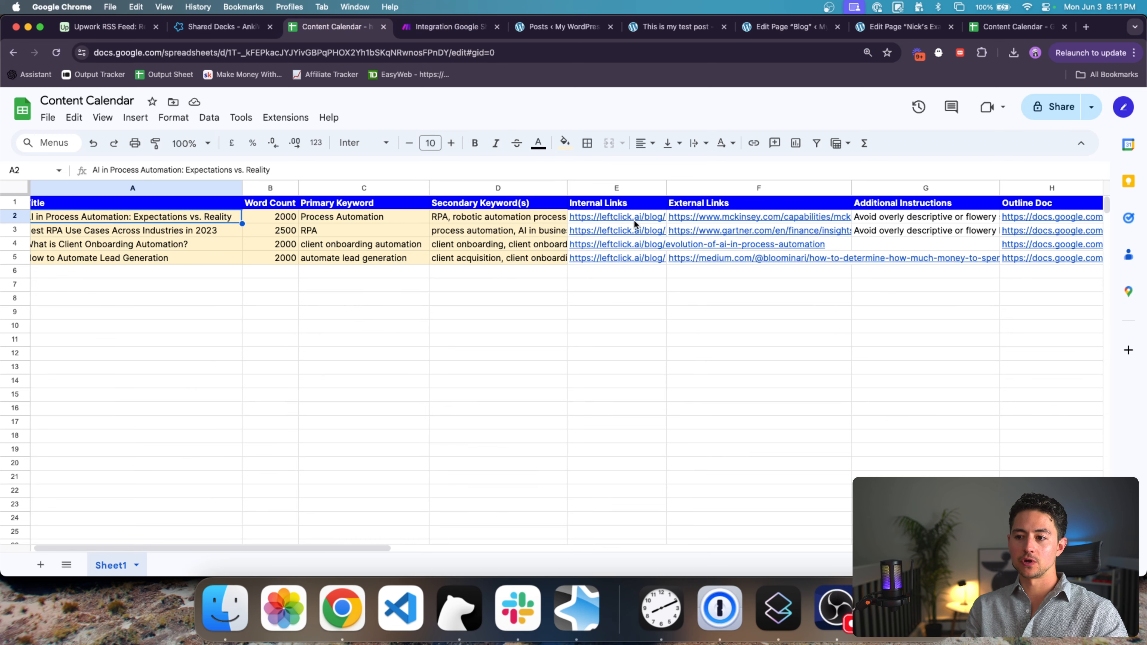
{"action": "scroll", "coordinate": [633, 220], "scroll_direction": "right", "scroll_amount": 3}
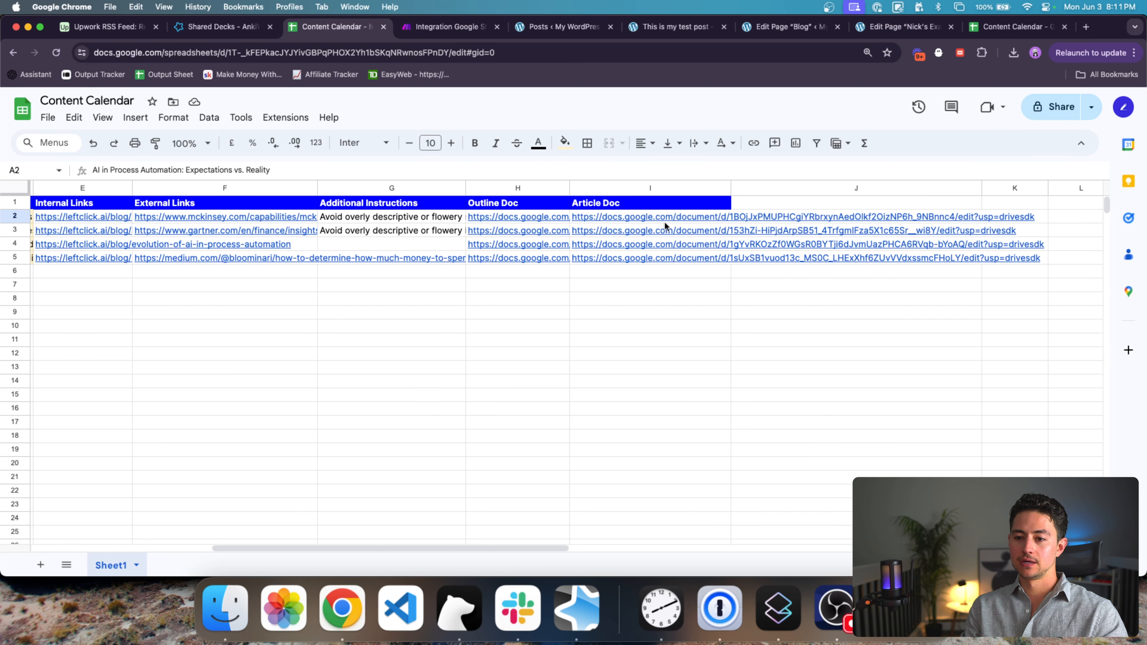
{"action": "left_click", "coordinate": [664, 222]}
{"action": "left_click_drag", "start_coordinate": [730, 186], "coordinate": [1050, 186]}
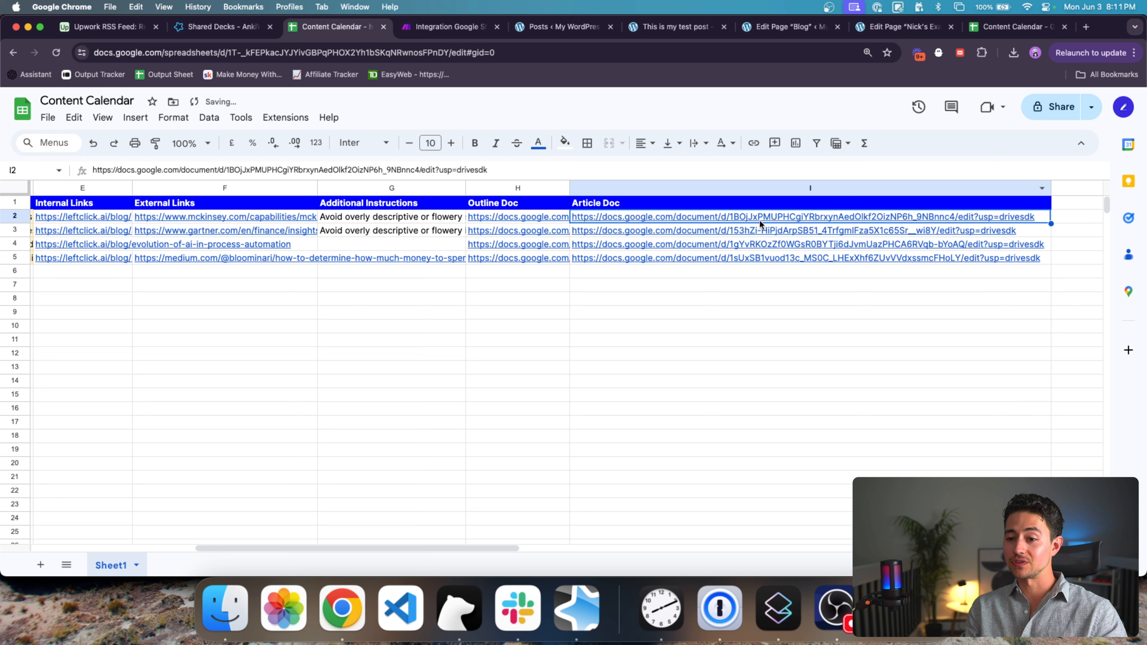
{"action": "mouse_move", "coordinate": [760, 223]}
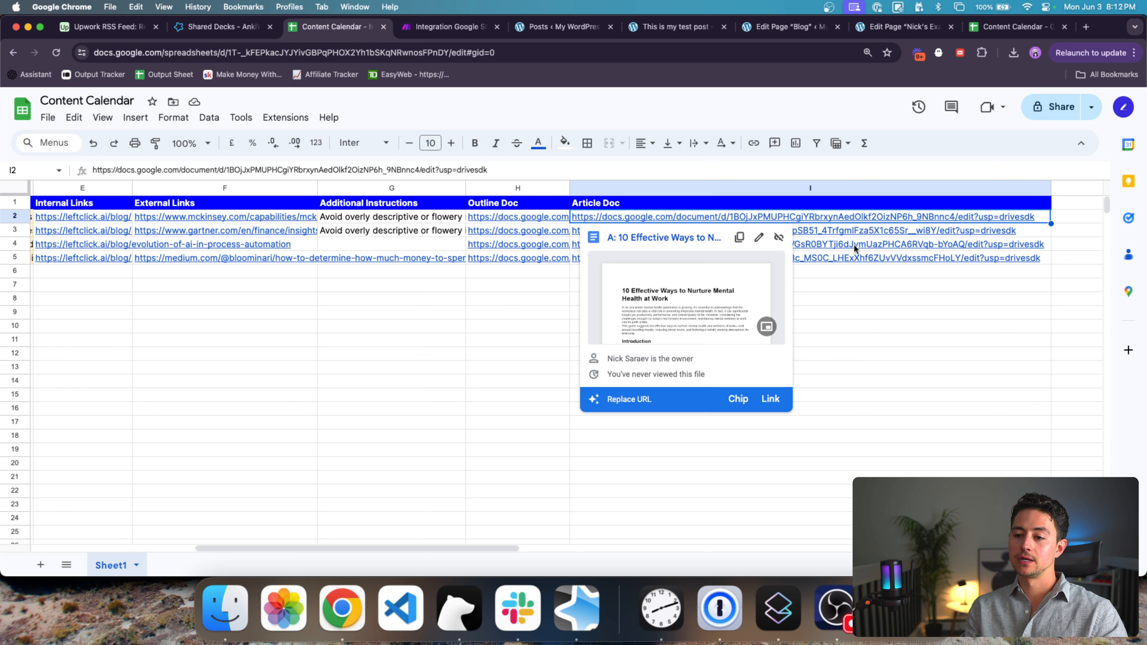
{"action": "left_click", "coordinate": [889, 284]}
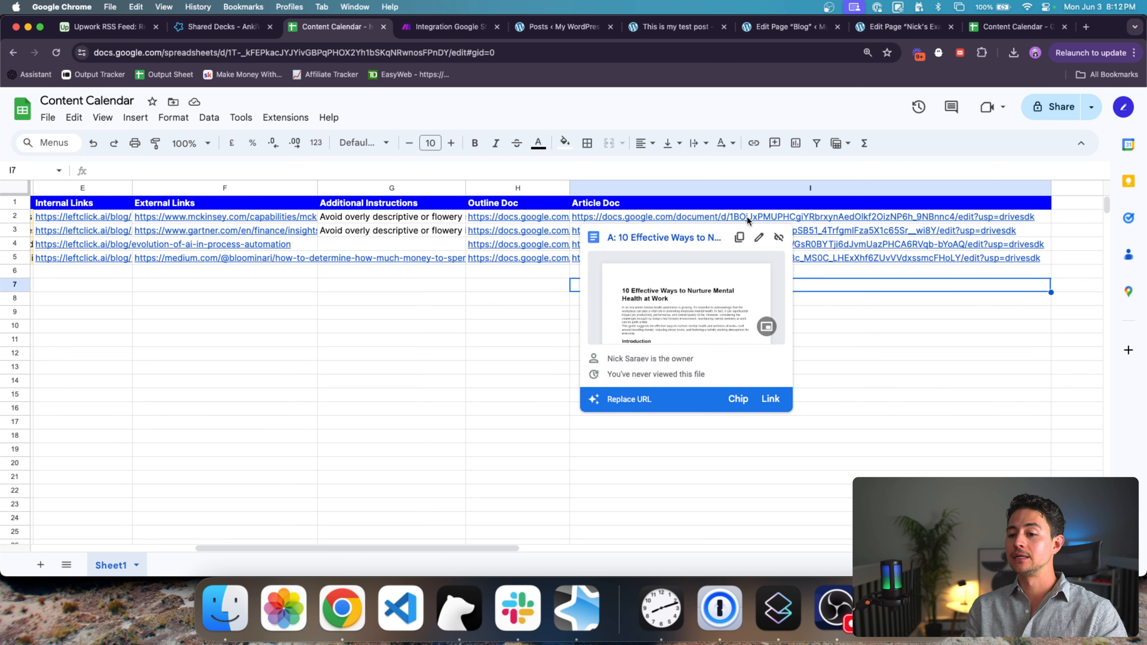
{"action": "left_click", "coordinate": [746, 215]}
Step: Delete the placeholder x from the Google Docs Document ID and close the module
{"action": "key", "text": "ctrl+Tab"}
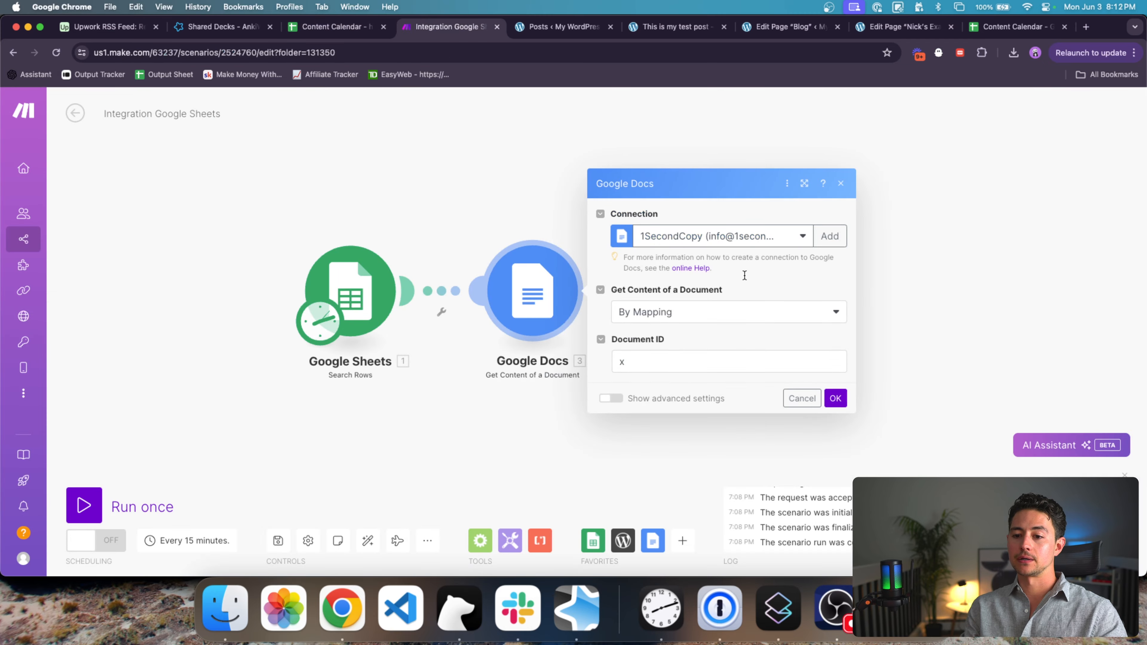
{"action": "left_click", "coordinate": [791, 369]}
{"action": "key", "text": "BackSpace"}
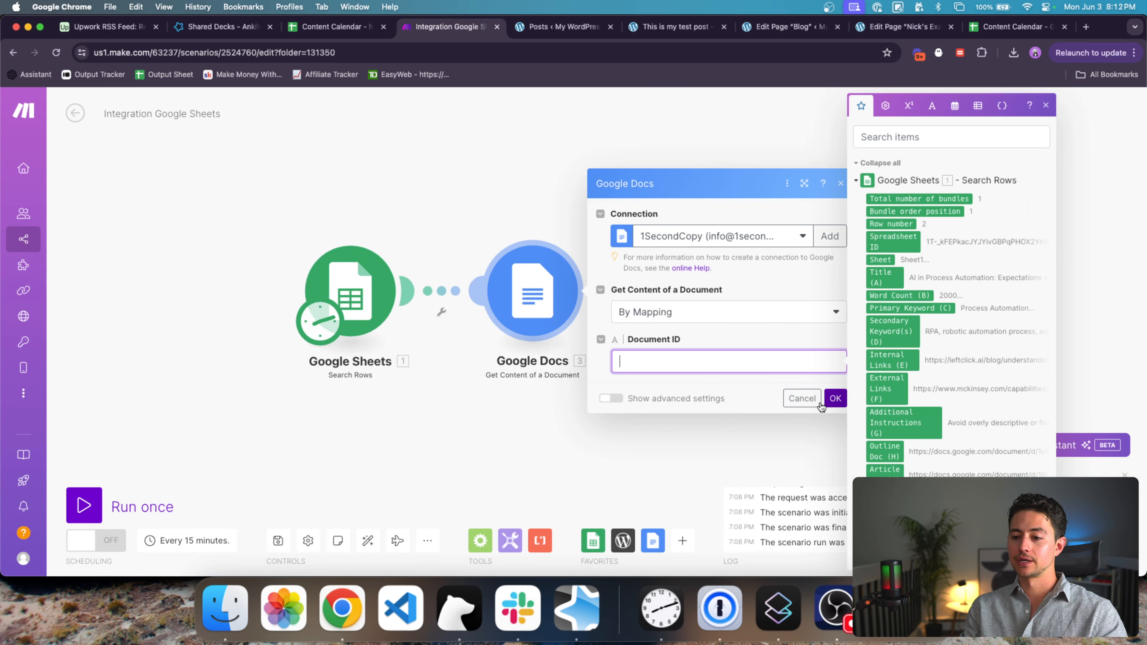
{"action": "left_click", "coordinate": [834, 397]}
{"action": "scroll", "coordinate": [792, 369], "scroll_direction": "down", "scroll_amount": 5}
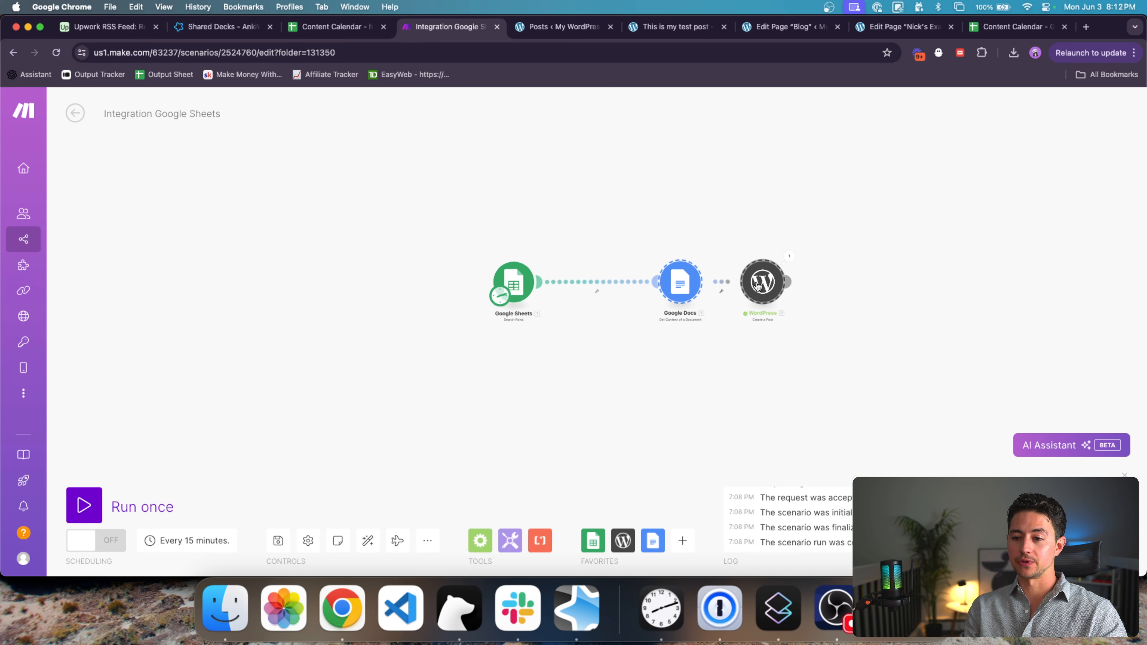
{"action": "scroll", "coordinate": [665, 337], "scroll_direction": "up", "scroll_amount": 2}
Step: Insert a Tools Set multiple variables module after Google Sheets, replacing a mistakenly added Set variable
{"action": "left_click", "coordinate": [510, 541]}
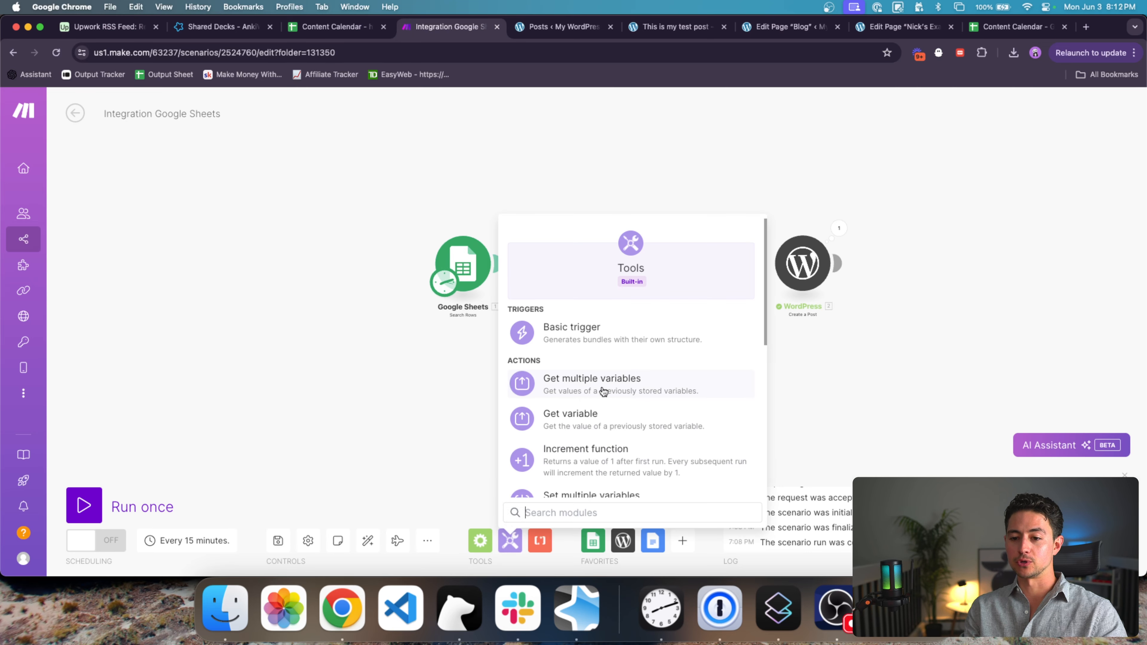
{"action": "scroll", "coordinate": [632, 397], "scroll_direction": "down", "scroll_amount": 3}
{"action": "left_click", "coordinate": [627, 392]}
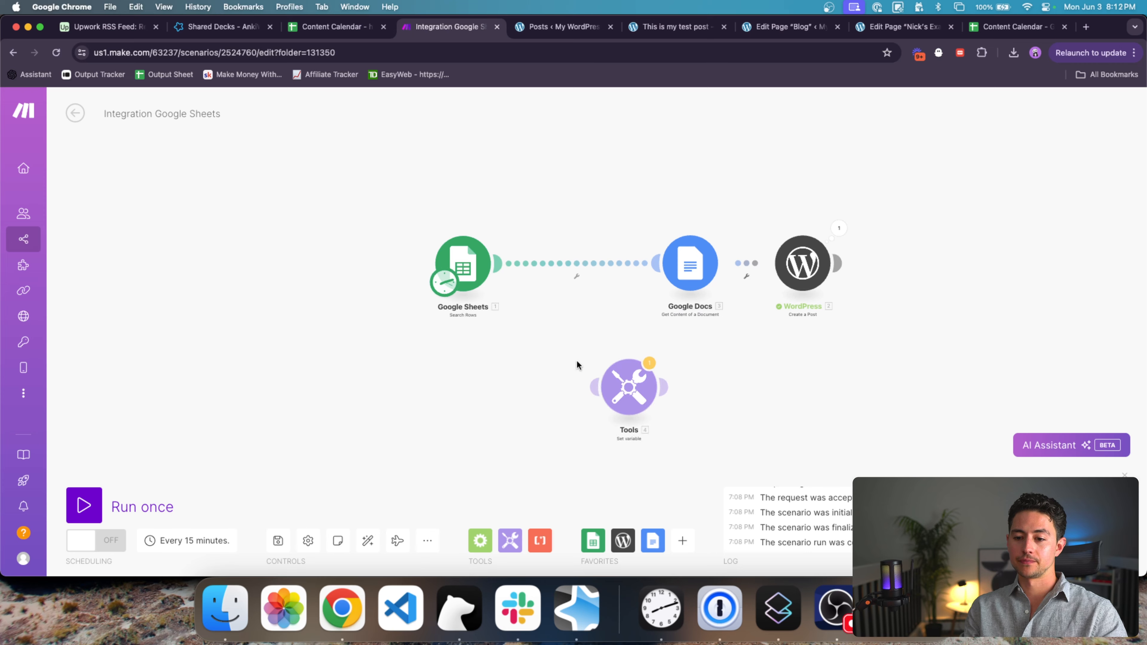
{"action": "left_click_drag", "start_coordinate": [576, 360], "coordinate": [647, 413]}
{"action": "key", "text": "Delete"}
{"action": "left_click", "coordinate": [510, 540]}
{"action": "scroll", "coordinate": [547, 417], "scroll_direction": "down", "scroll_amount": 3}
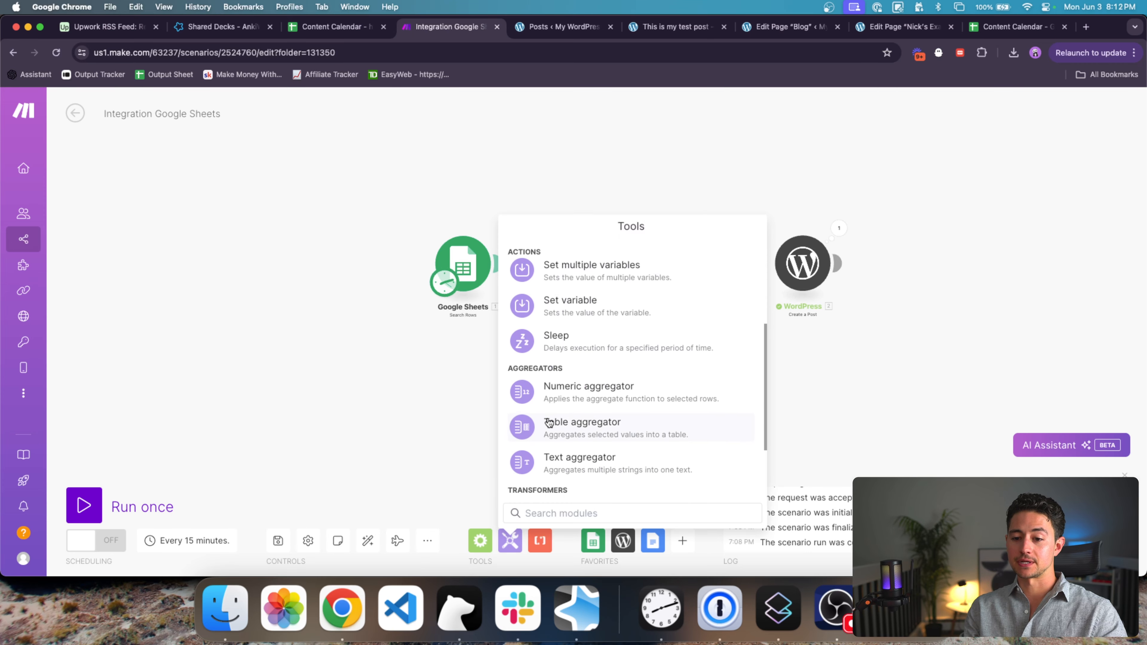
{"action": "left_click", "coordinate": [603, 271]}
{"action": "left_click", "coordinate": [580, 284]}
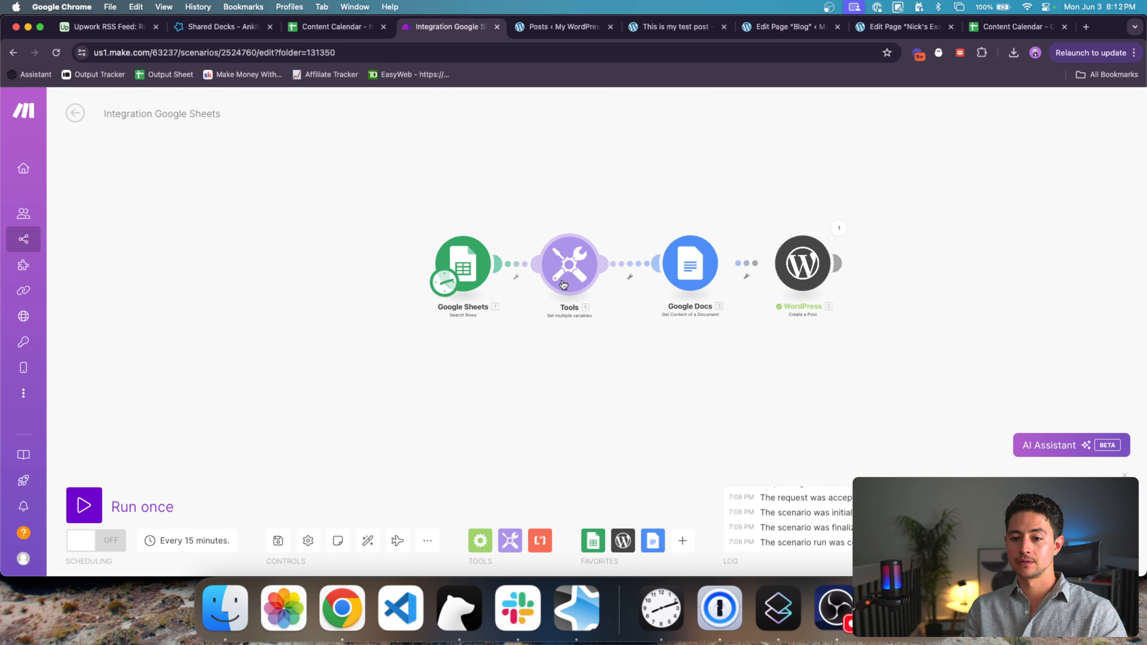
Step: Add a googleDocId variable with the pasted Google Docs URL as its value
{"action": "left_click", "coordinate": [650, 246]}
{"action": "left_click", "coordinate": [684, 231]}
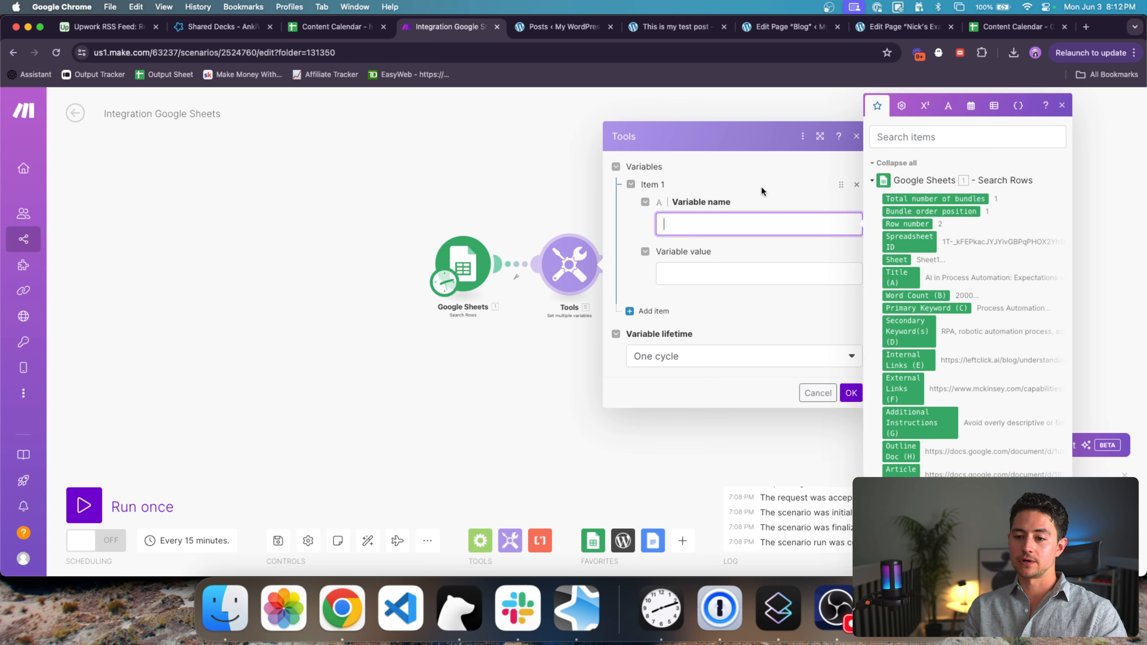
{"action": "type", "text": "googleD"}
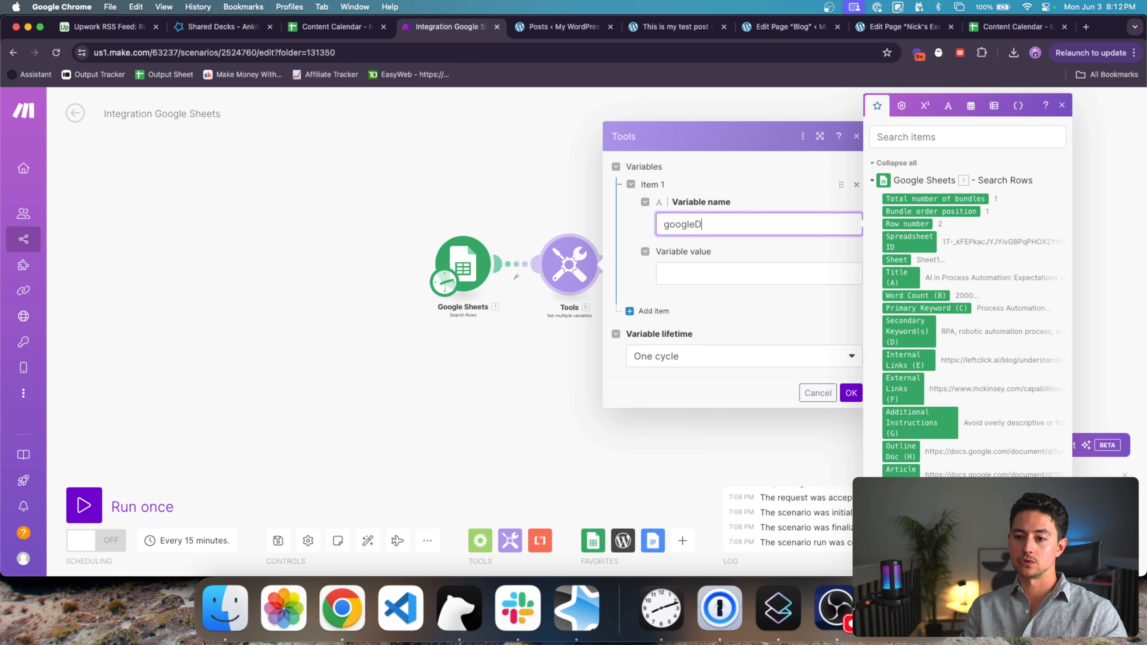
{"action": "type", "text": "ocId"}
{"action": "key", "text": "Tab"}
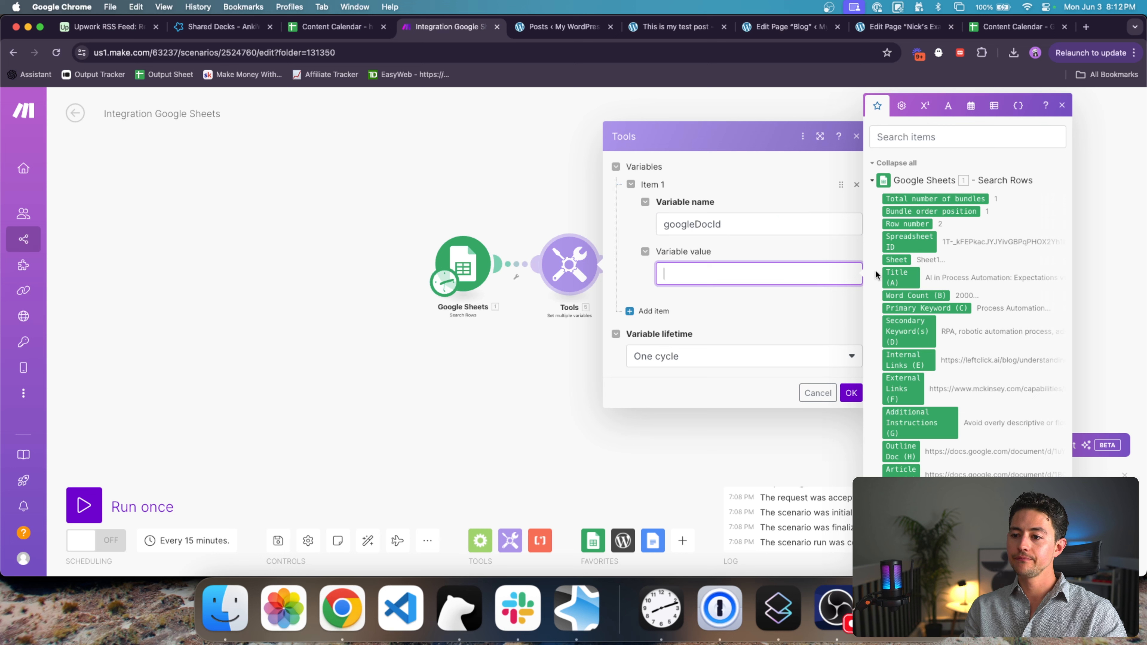
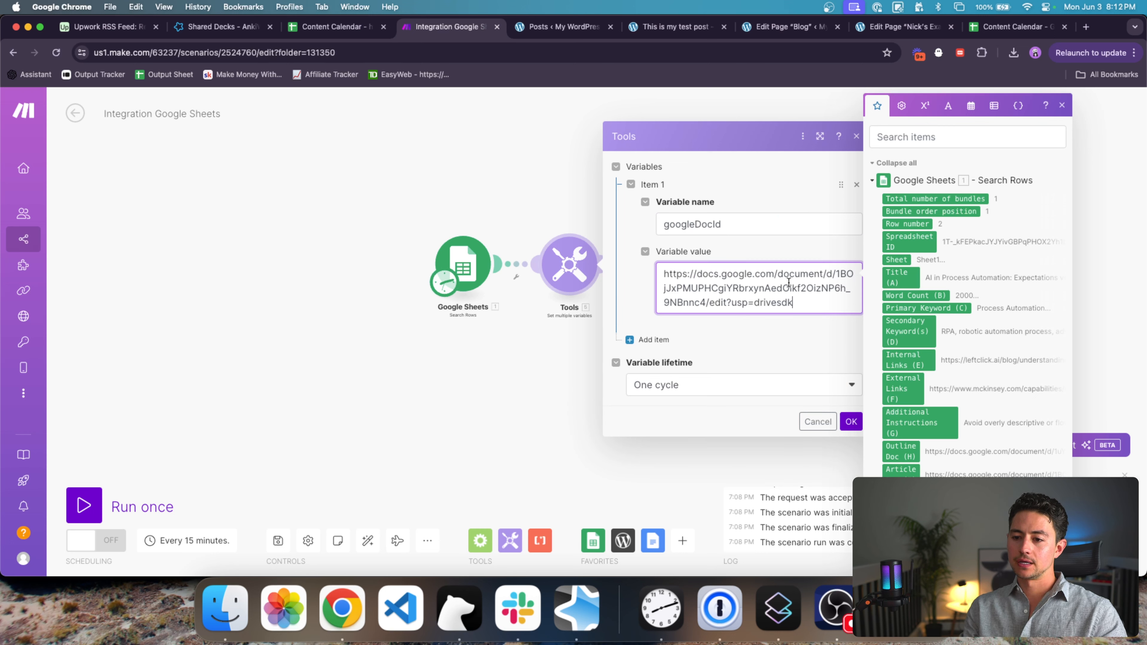
Step: Examine the URL value, highlighting the /d/ prefix, document ID and /edit parts
{"action": "left_click", "coordinate": [836, 274]}
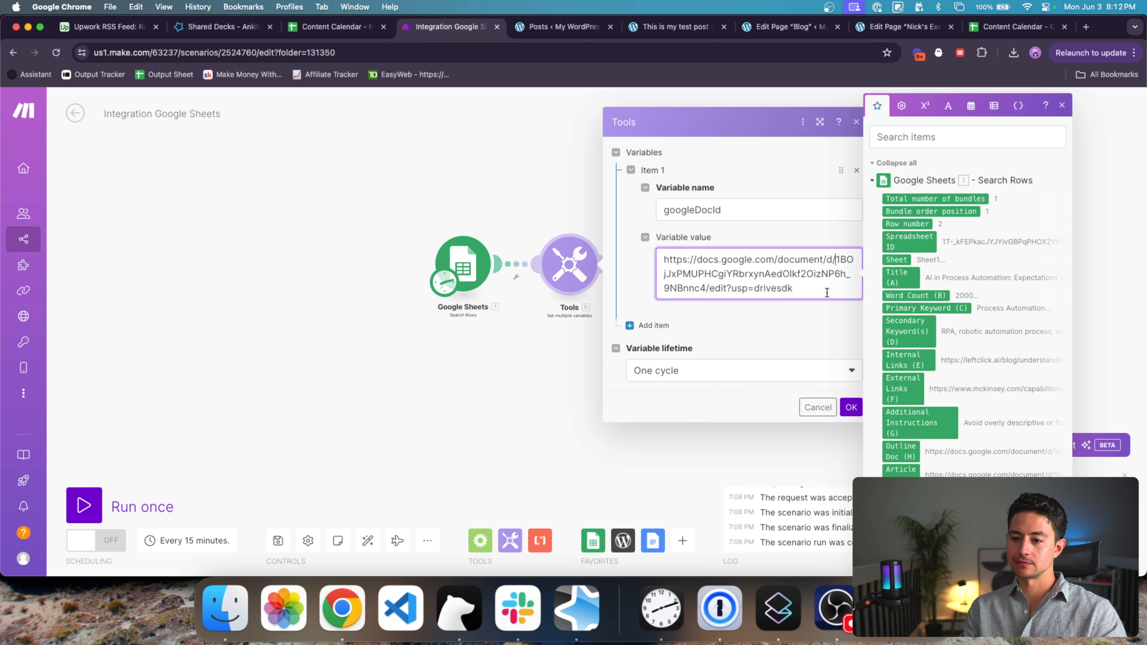
{"action": "left_click", "coordinate": [704, 289], "text": "shift"}
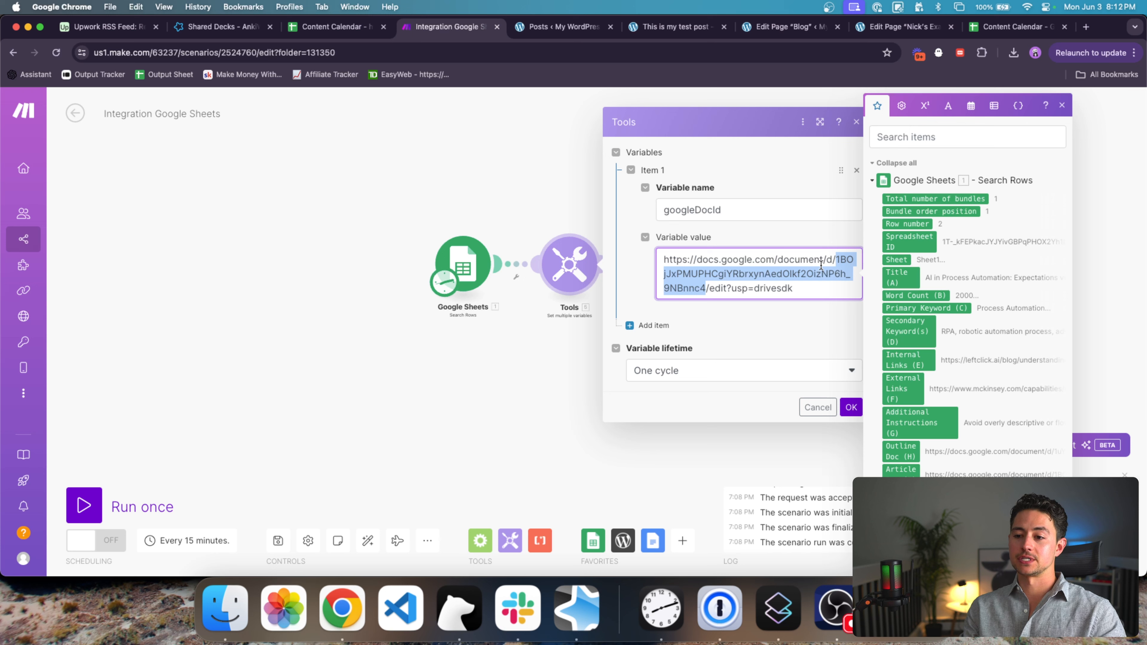
{"action": "left_click", "coordinate": [777, 259]}
{"action": "left_click_drag", "start_coordinate": [777, 260], "coordinate": [838, 264]}
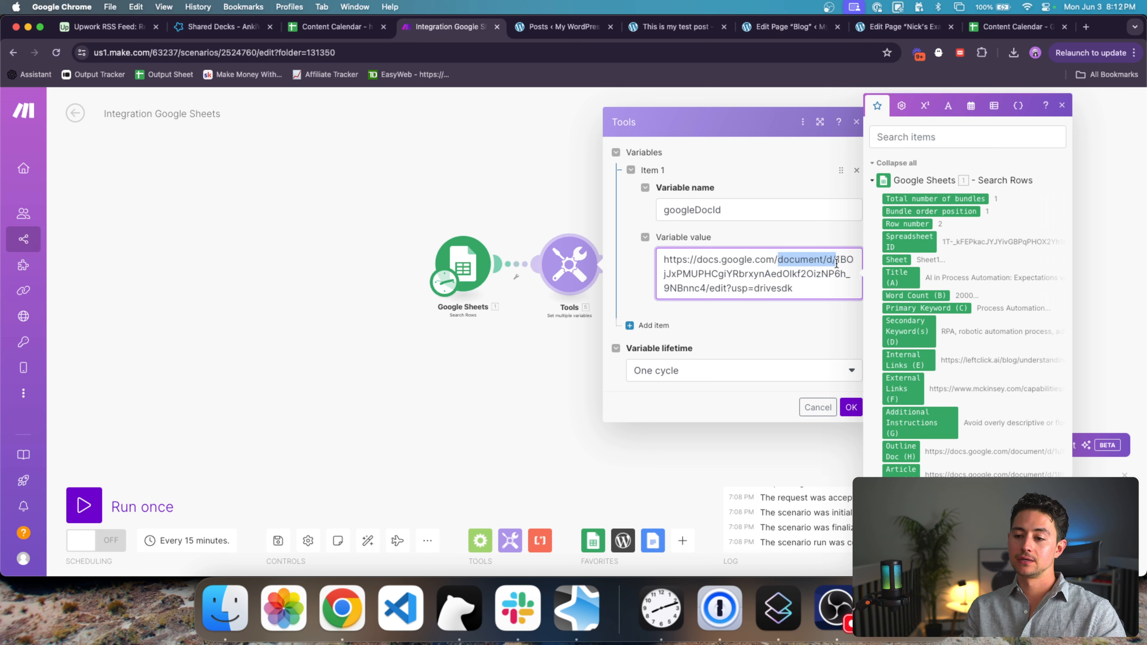
{"action": "left_click_drag", "start_coordinate": [706, 288], "coordinate": [719, 289]}
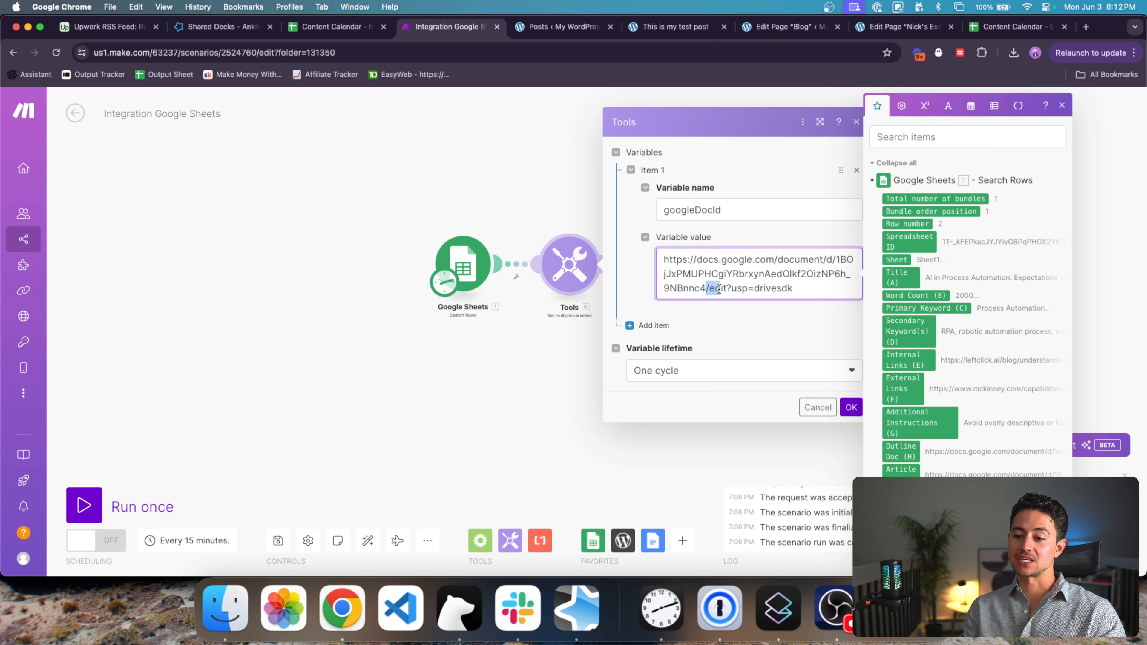
{"action": "left_click", "coordinate": [838, 258]}
{"action": "left_click_drag", "start_coordinate": [836, 260], "coordinate": [707, 287]}
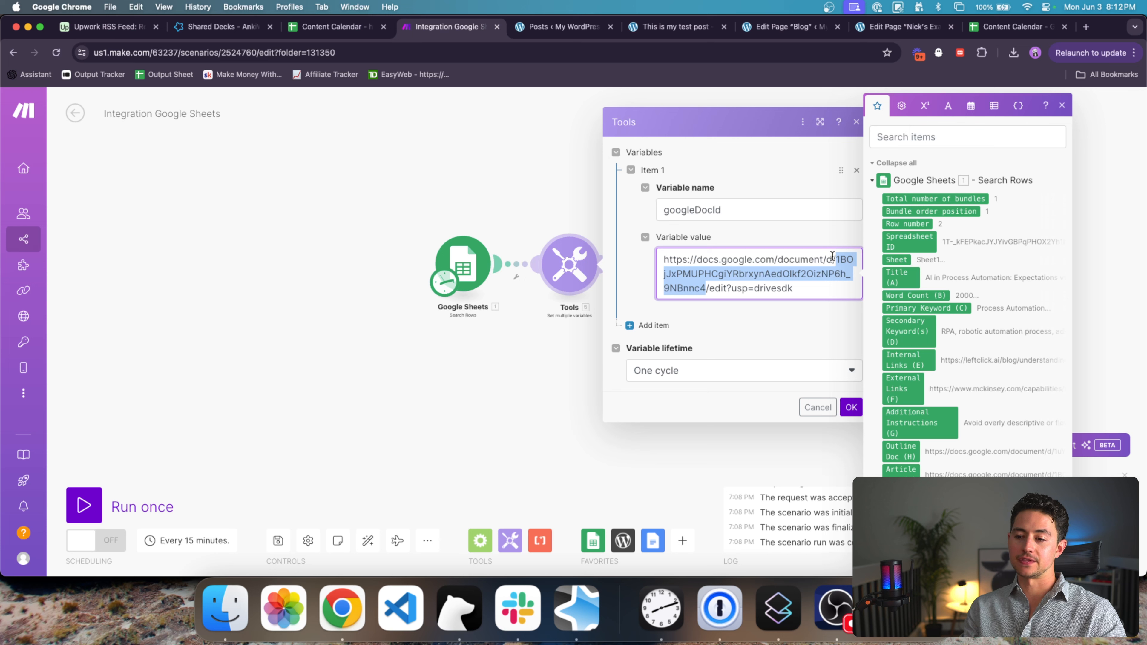
{"action": "left_click", "coordinate": [839, 290]}
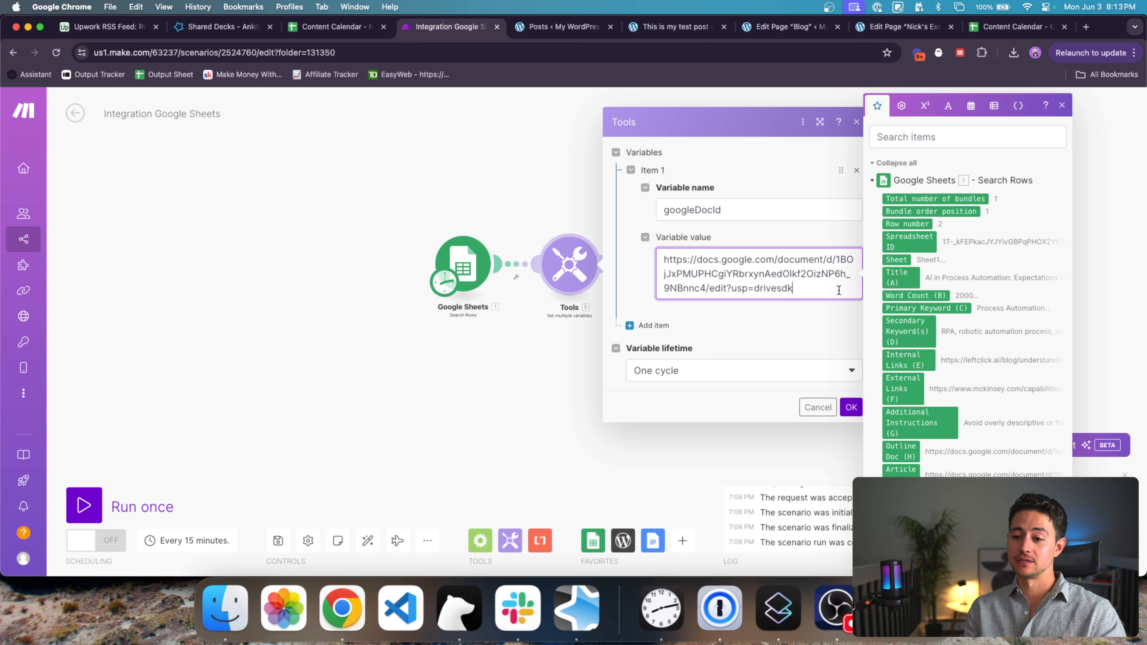
{"action": "left_click_drag", "start_coordinate": [662, 259], "coordinate": [840, 263]}
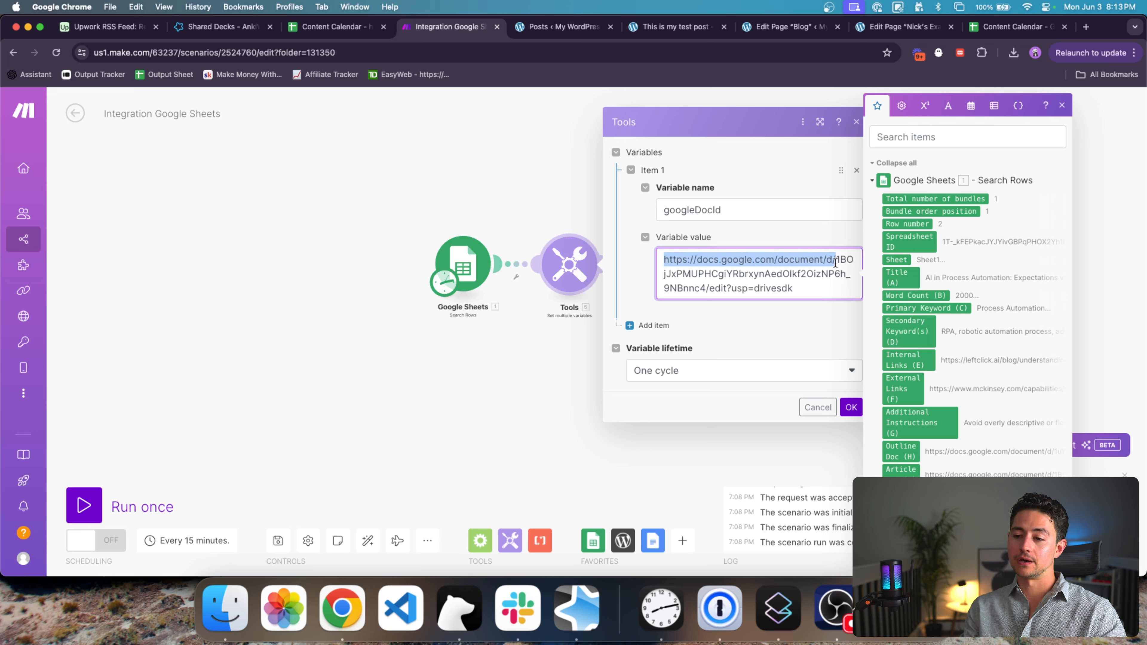
{"action": "left_click", "coordinate": [835, 263]}
Step: Try a regex((.*)/edit) value, revert to the plain URL, and add a second variable item
{"action": "type", "text": "("}
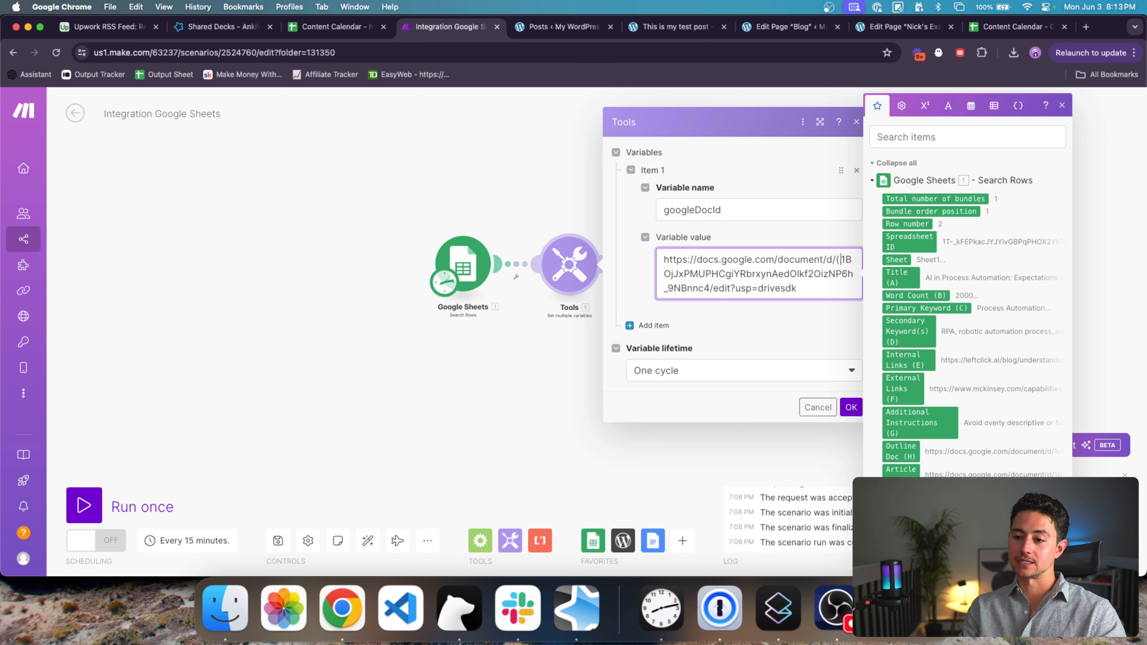
{"action": "type", "text": ".*)"}
{"action": "type", "text": "/edit"}
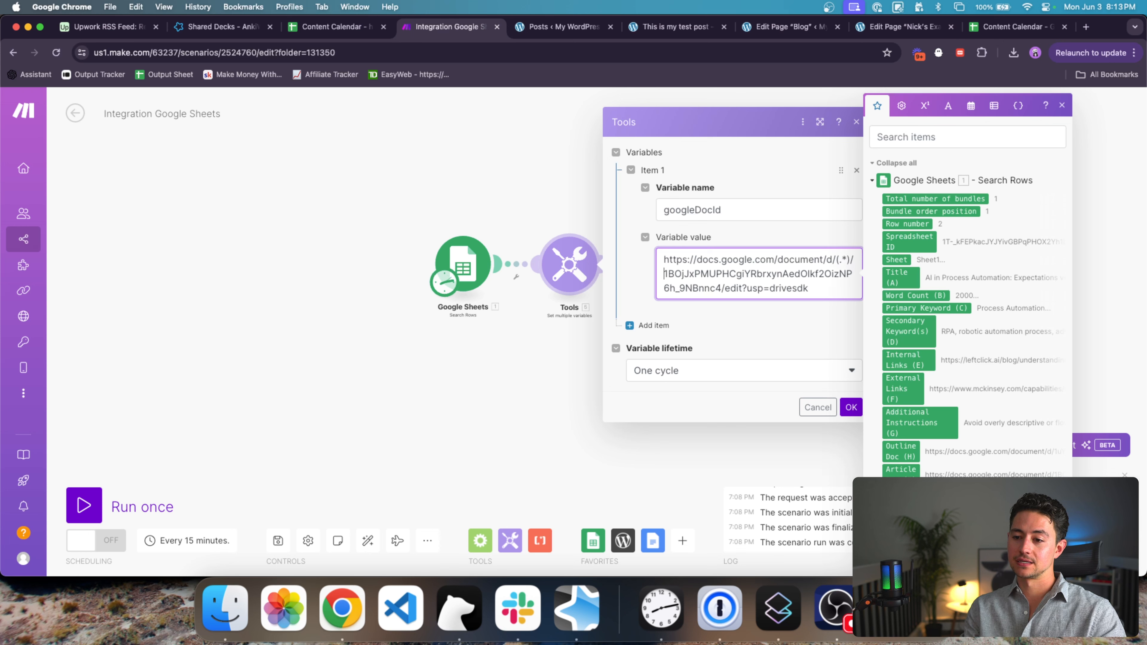
{"action": "key", "text": "shift+super+Down"}
{"action": "key", "text": "BackSpace"}
{"action": "key", "text": "super+Up"}
{"action": "type", "text": "regex("}
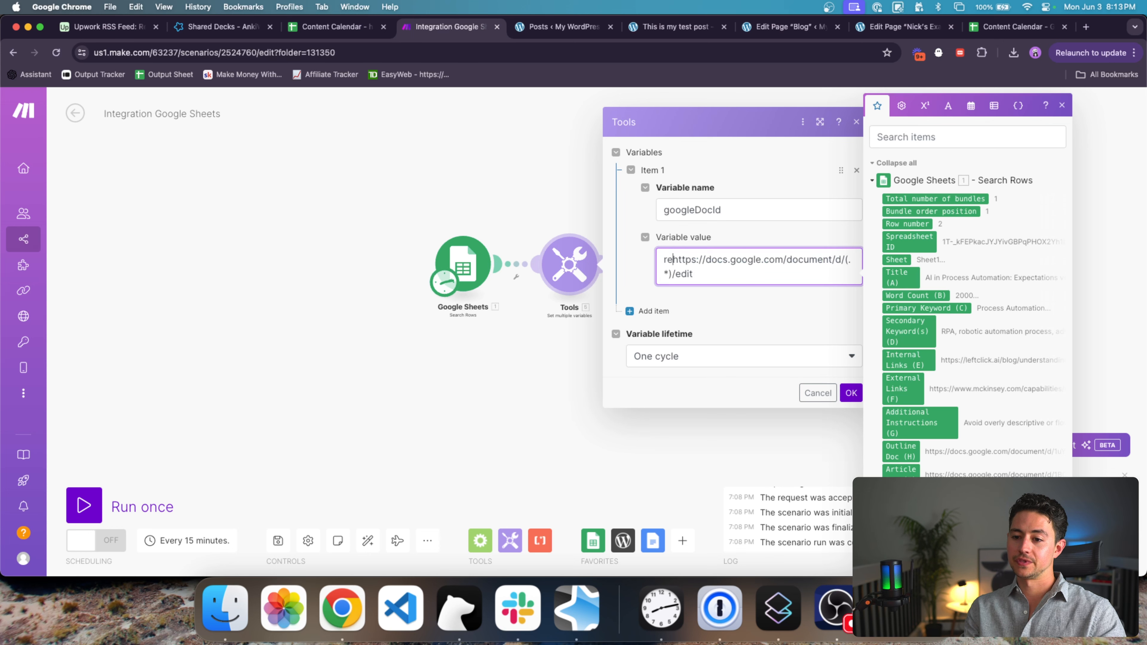
{"action": "key", "text": "super+Down"}
{"action": "type", "text": ")"}
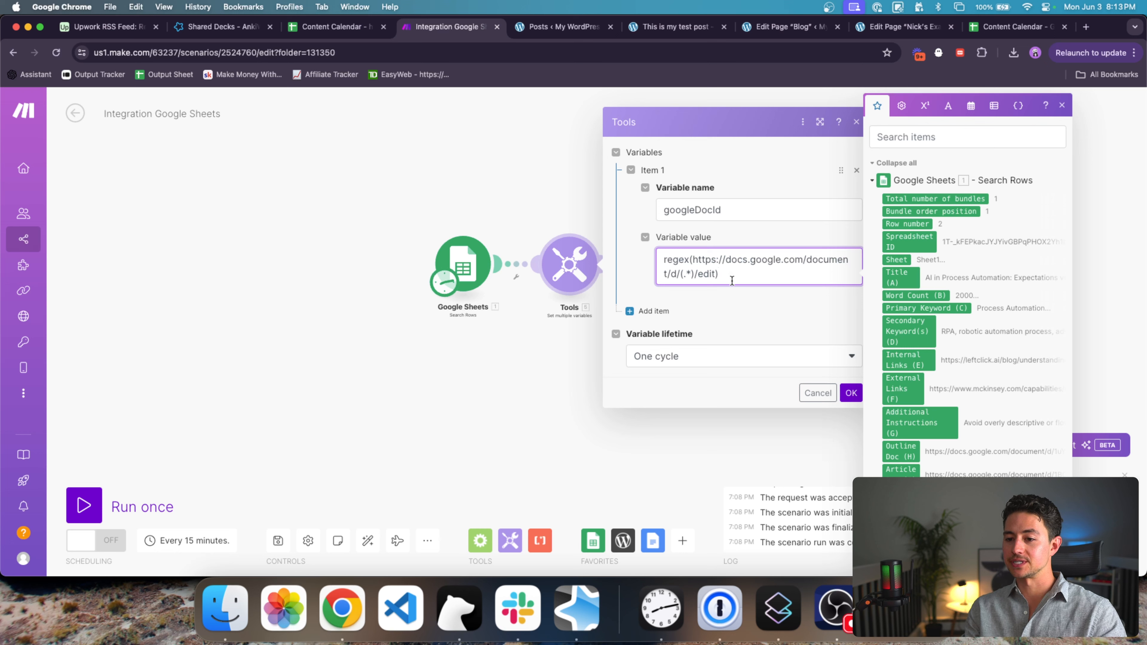
{"action": "left_click_drag", "start_coordinate": [734, 279], "coordinate": [640, 265]}
{"action": "key", "text": "BackSpace"}
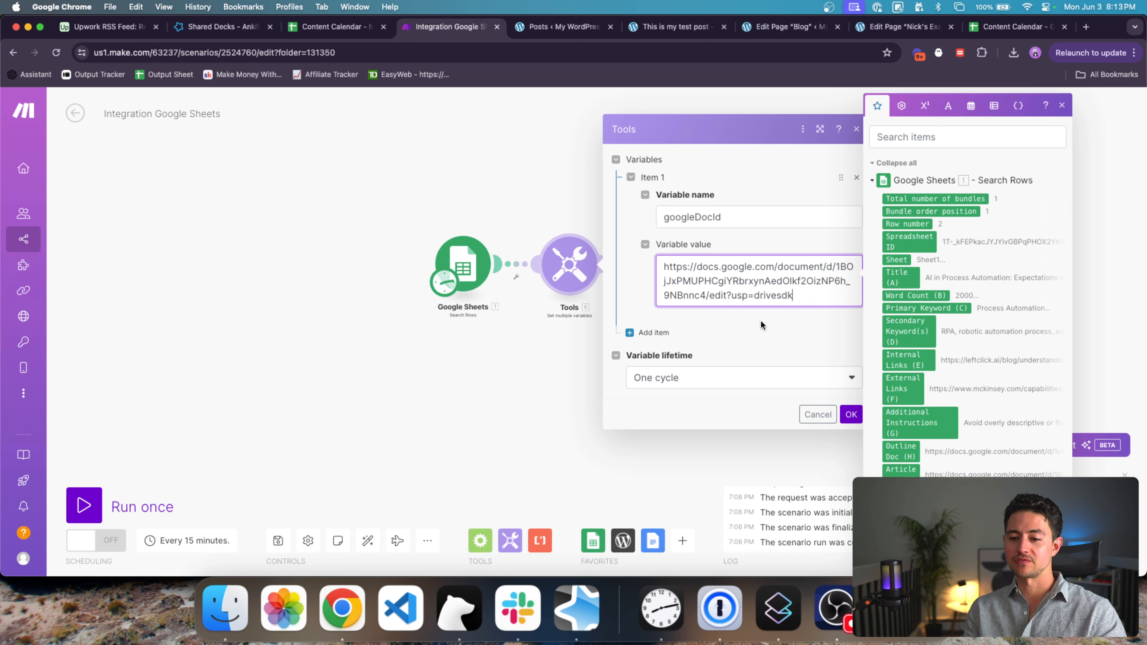
{"action": "left_click", "coordinate": [650, 332]}
Step: Move the googleDocId name from Item 1 into Item 2's variable name
{"action": "double_click", "coordinate": [737, 199]}
{"action": "key", "text": "super+c"}
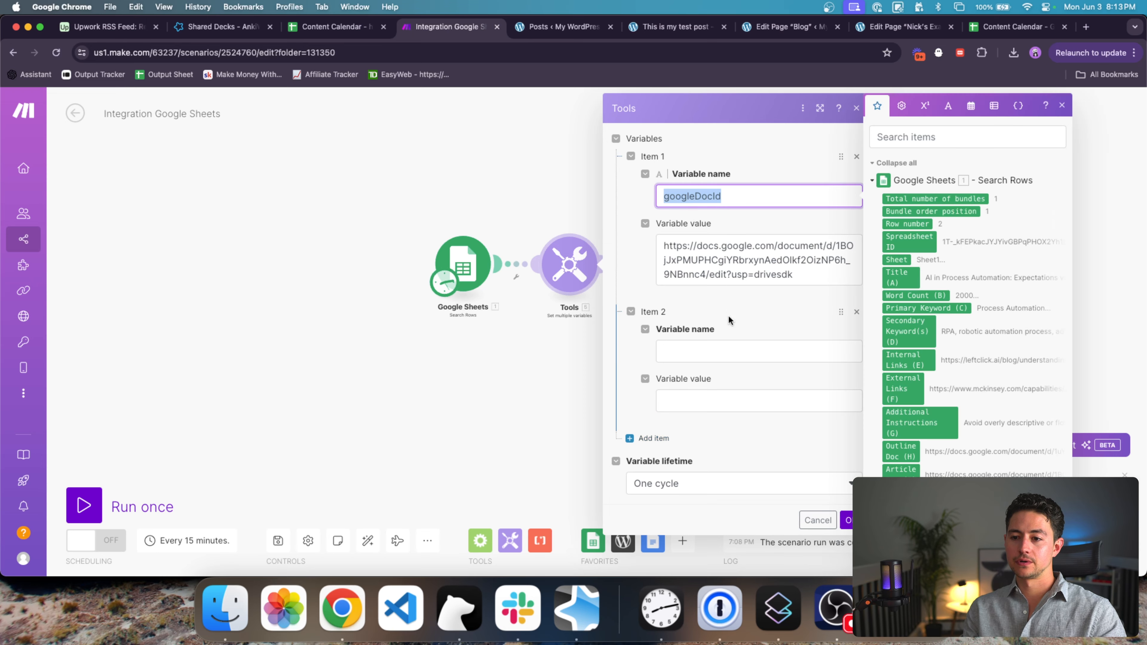
{"action": "triple_click", "coordinate": [735, 273]}
{"action": "triple_click", "coordinate": [731, 196]}
{"action": "key", "text": "BackSpace"}
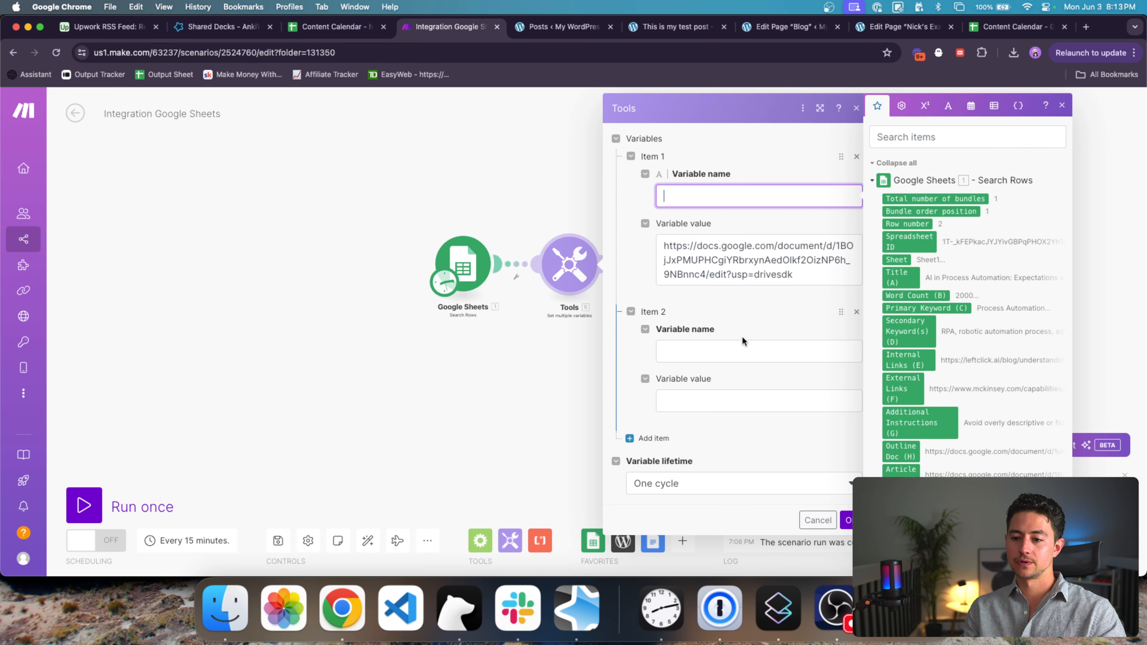
{"action": "left_click", "coordinate": [742, 348]}
{"action": "key", "text": "super+v"}
{"action": "left_click", "coordinate": [740, 411]}
Step: Set Item 2's value to split(Article Doc (I); /d/)
{"action": "type", "text": "spli"}
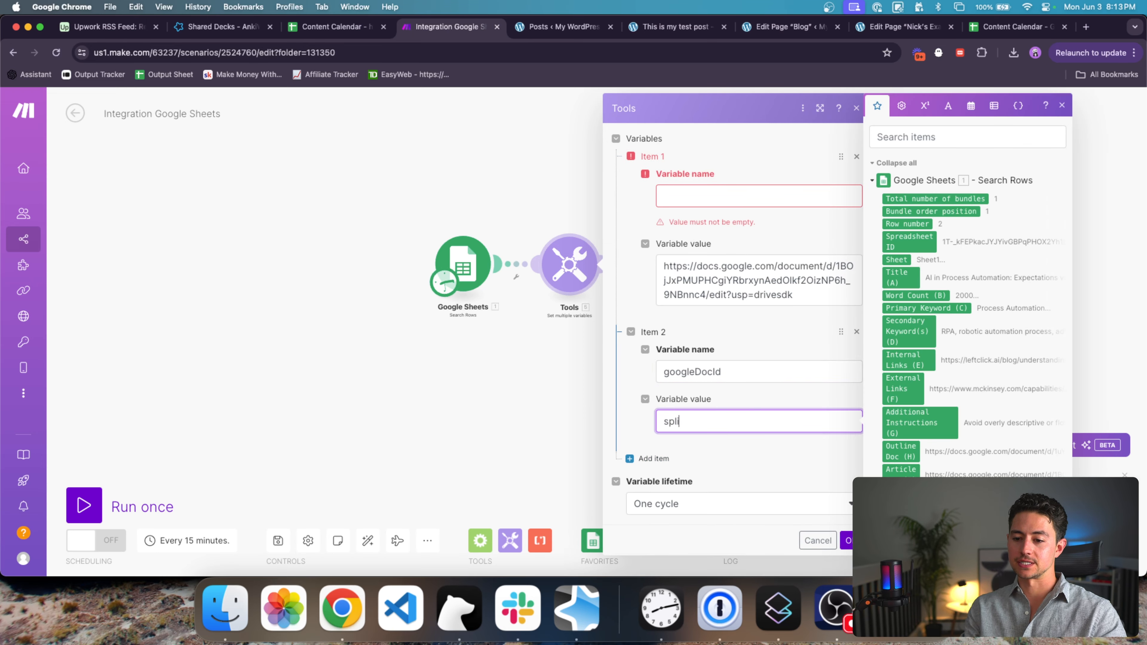
{"action": "type", "text": "t("}
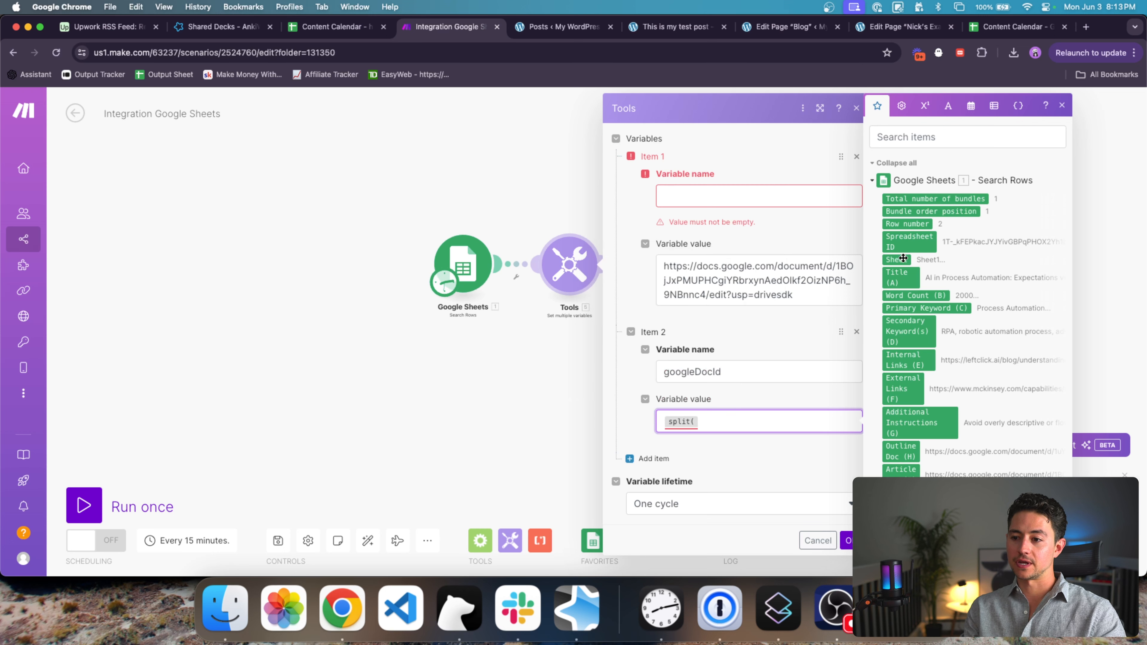
{"action": "scroll", "coordinate": [905, 317], "scroll_direction": "down", "scroll_amount": 4}
{"action": "left_click", "coordinate": [905, 328]}
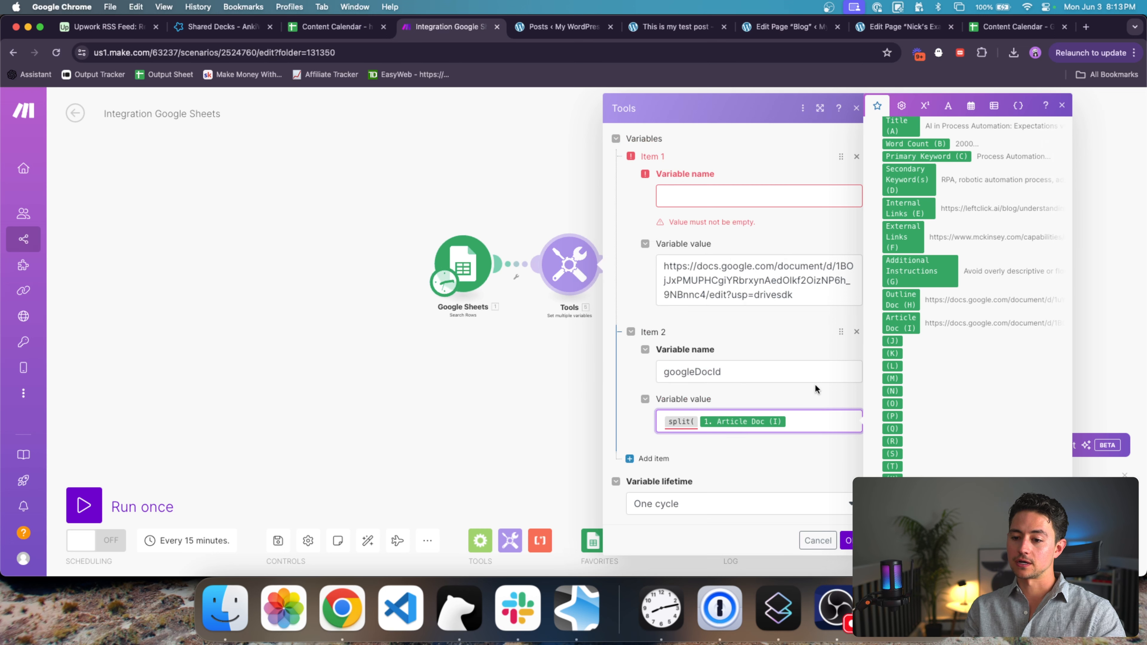
{"action": "type", "text": "; /d/"}
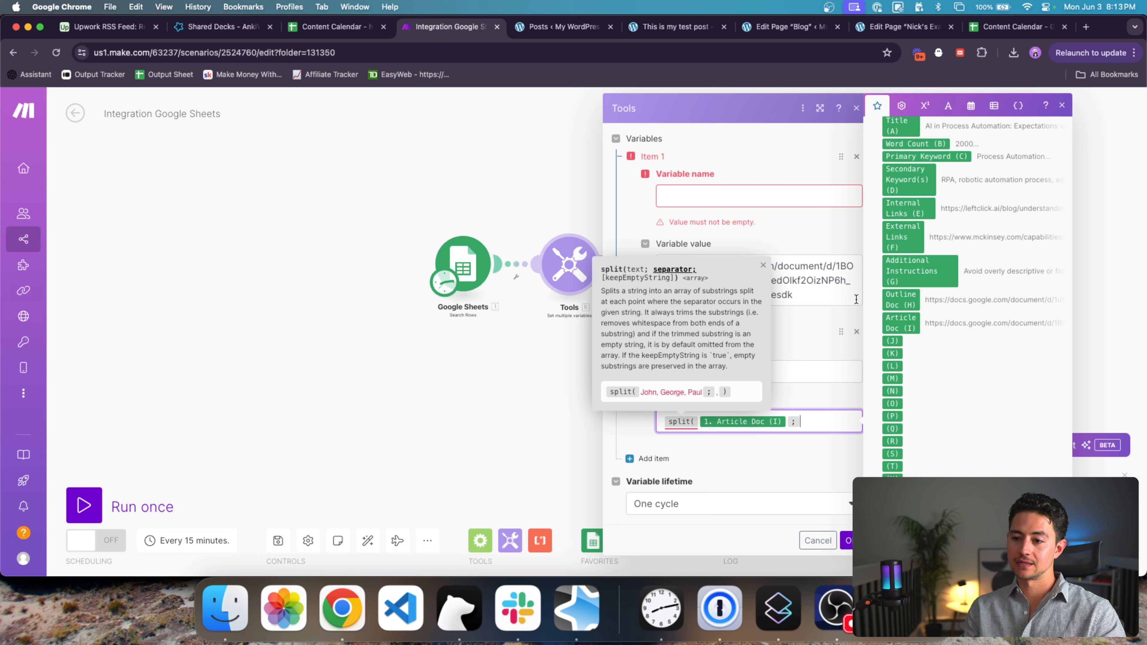
{"action": "left_click_drag", "start_coordinate": [820, 421], "coordinate": [802, 423]}
{"action": "left_click", "coordinate": [825, 423]}
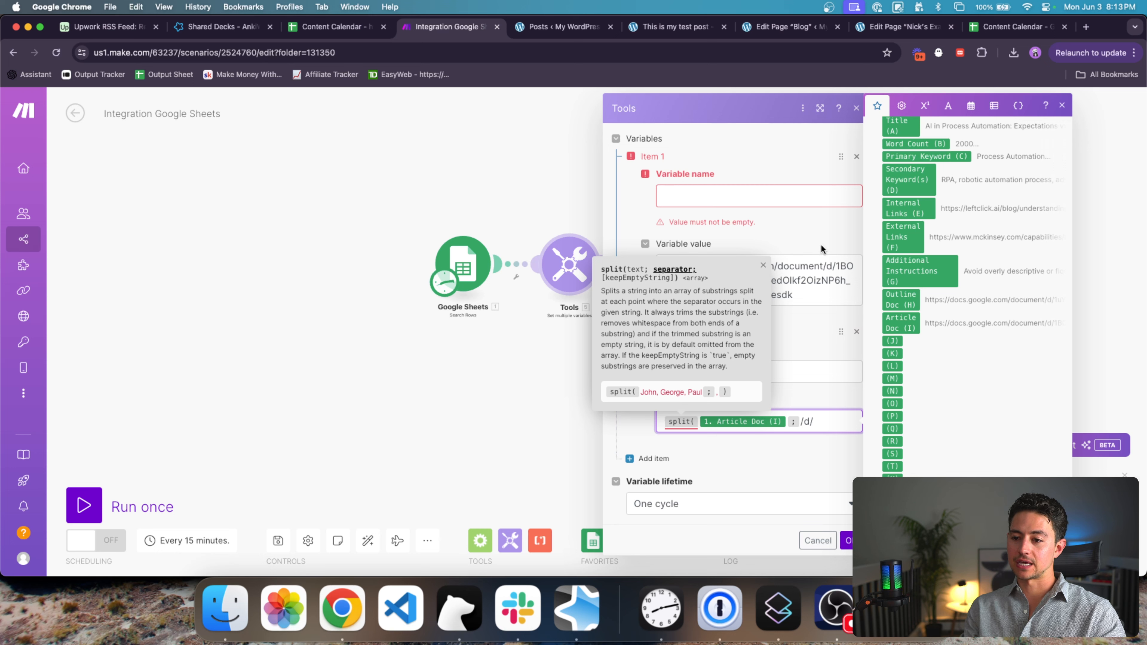
{"action": "left_click", "coordinate": [825, 266]}
{"action": "left_click_drag", "start_coordinate": [825, 267], "coordinate": [595, 274]}
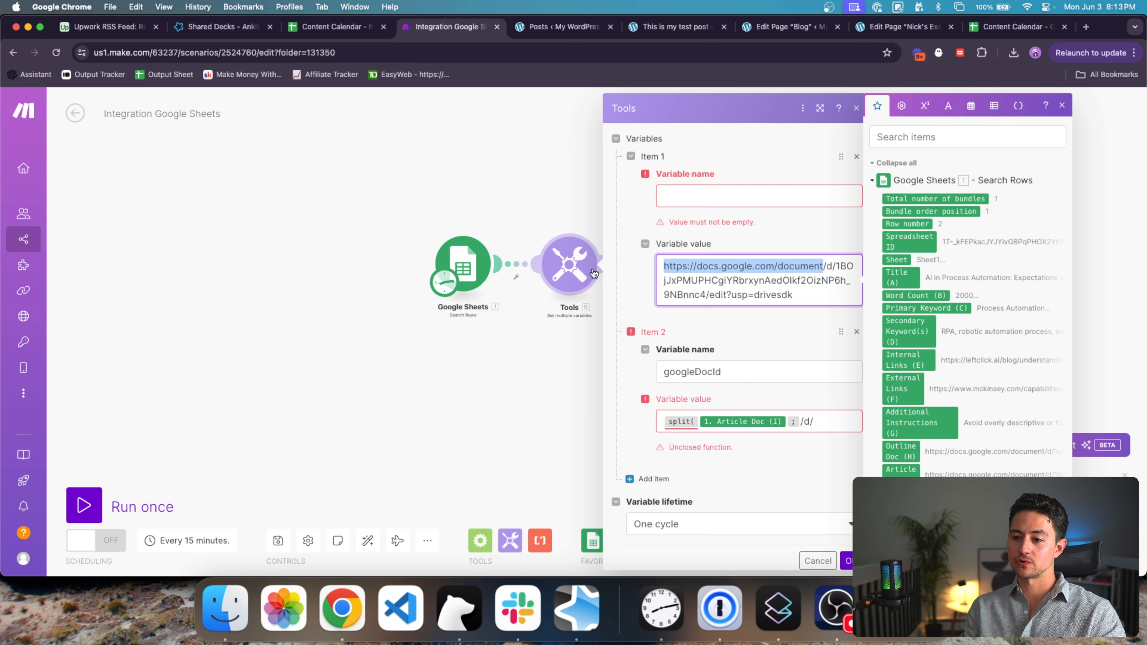
{"action": "left_click_drag", "start_coordinate": [836, 270], "coordinate": [842, 271]}
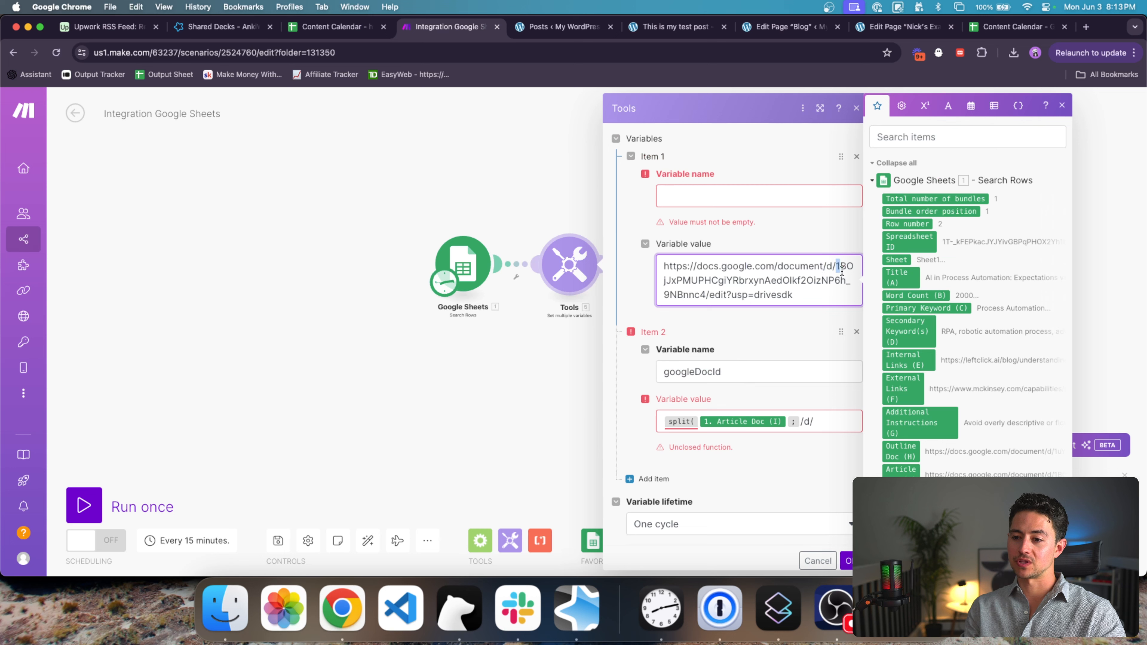
{"action": "left_click", "coordinate": [828, 418]}
{"action": "type", "text": ")"}
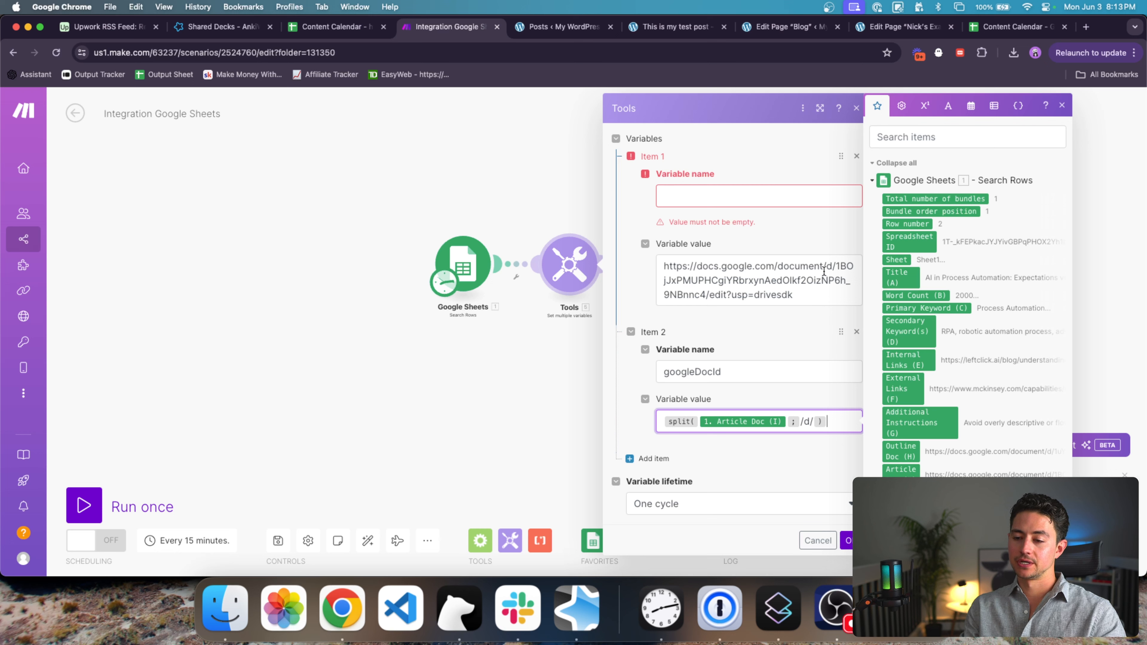
Step: Take the second part with get(...; 2) and begin an outer split( around it
{"action": "left_click", "coordinate": [825, 267]}
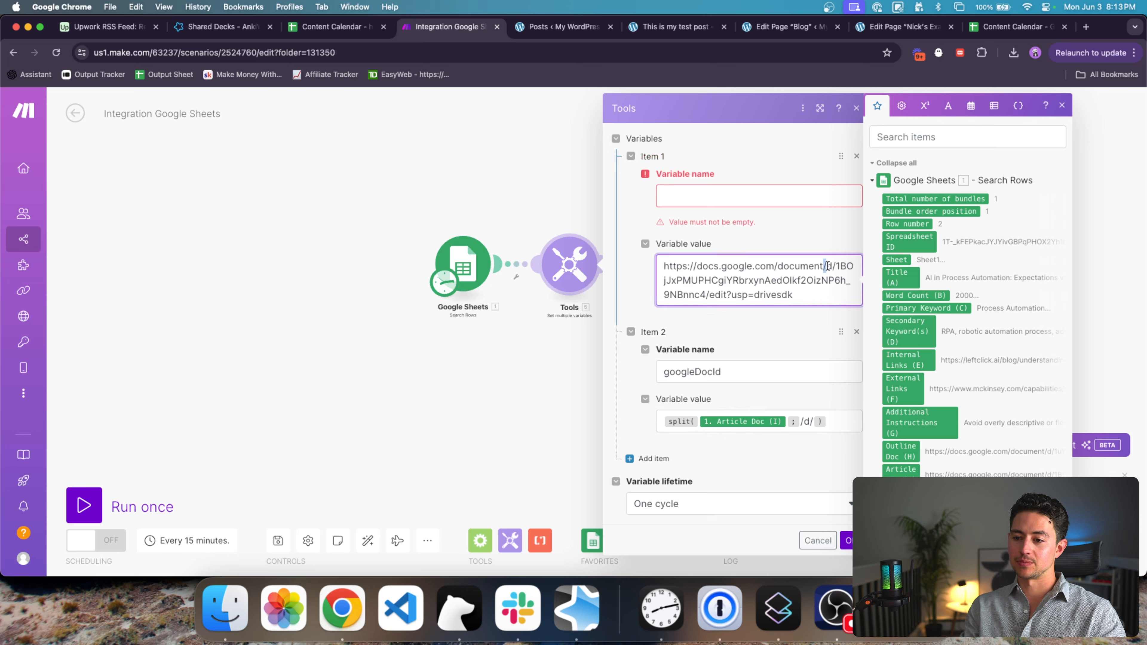
{"action": "left_click", "coordinate": [836, 422]}
{"action": "type", "text": "get( ;2)"}
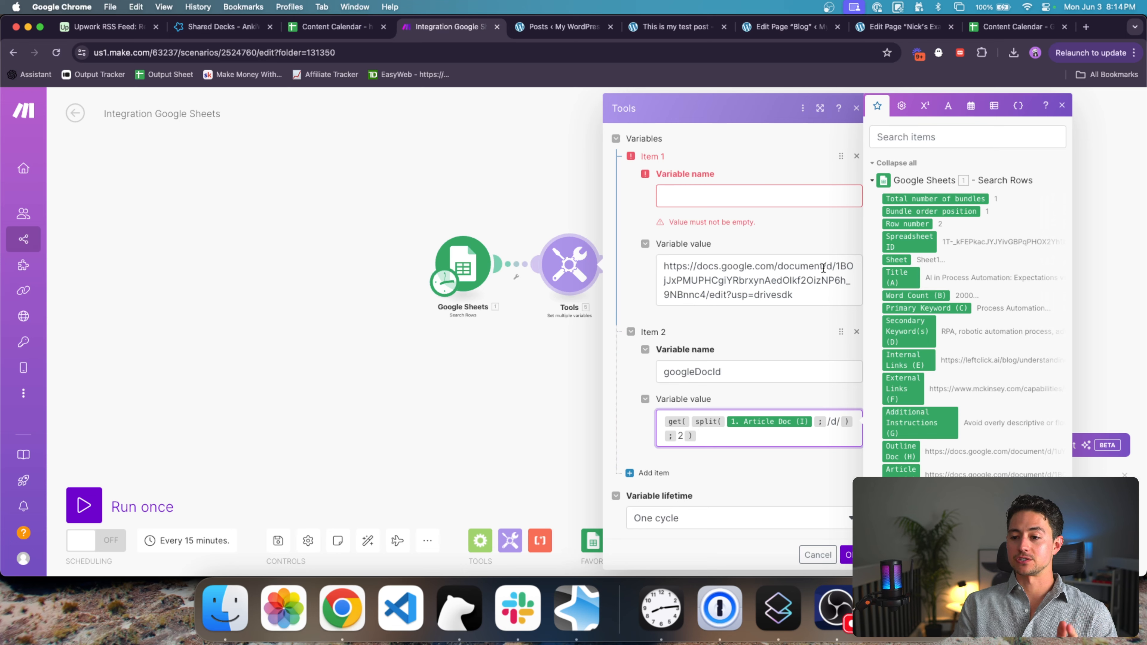
{"action": "left_click_drag", "start_coordinate": [823, 267], "coordinate": [657, 266]}
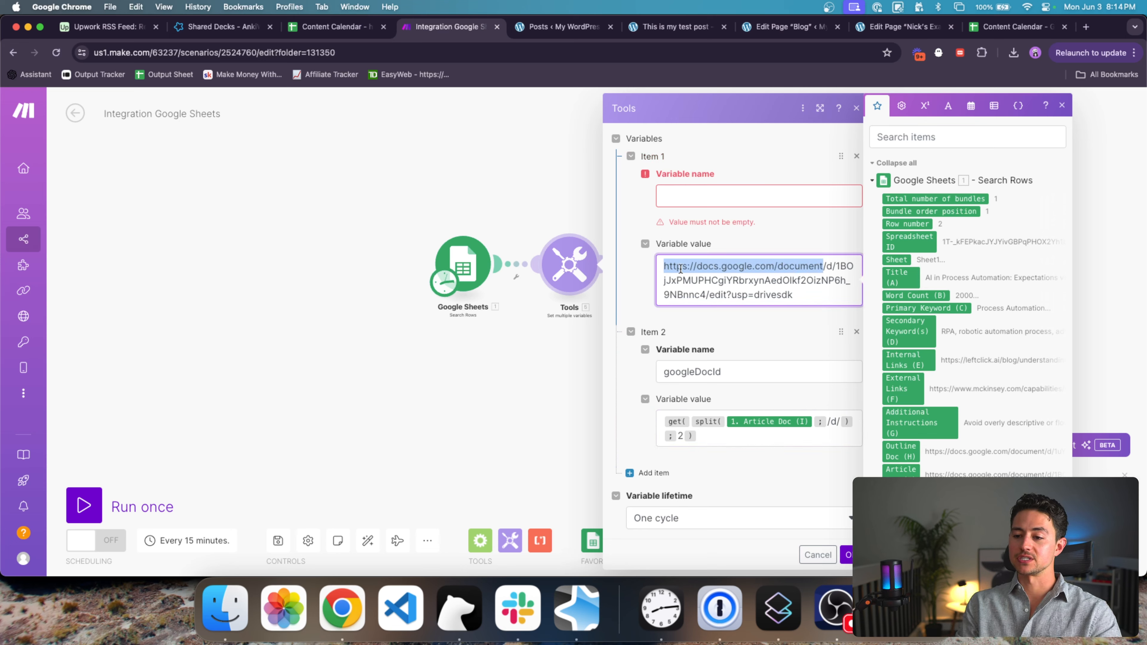
{"action": "triple_click", "coordinate": [836, 264]}
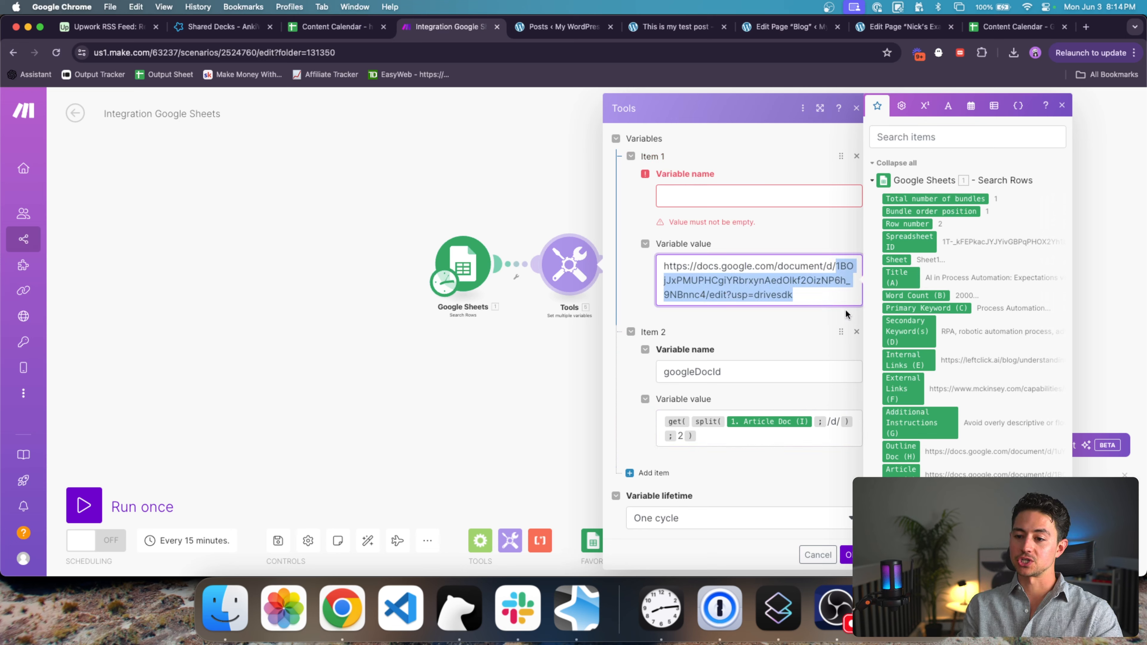
{"action": "left_click", "coordinate": [793, 435]}
{"action": "key", "text": "Left"}
{"action": "type", "text": "split("}
Step: Complete get(split(get(split(Article Doc; /d/); 2); /edit); 1) and delete the temporary URL item
{"action": "key", "text": "super+a"}
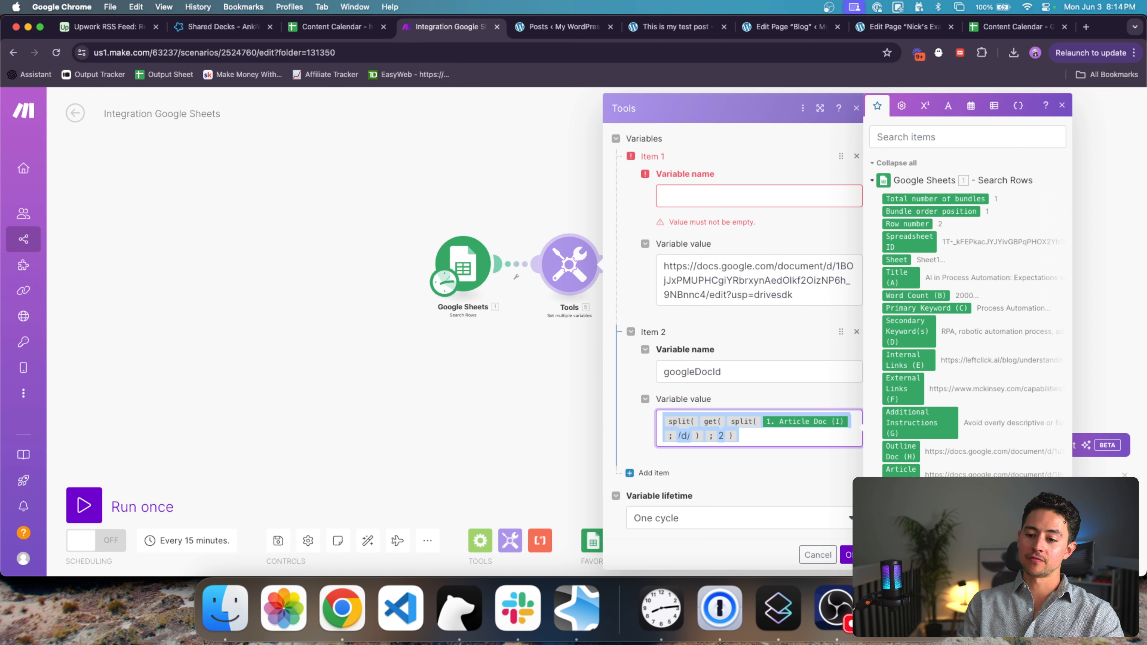
{"action": "key", "text": "Right"}
{"action": "type", "text": ";"}
{"action": "left_click", "coordinate": [805, 301]}
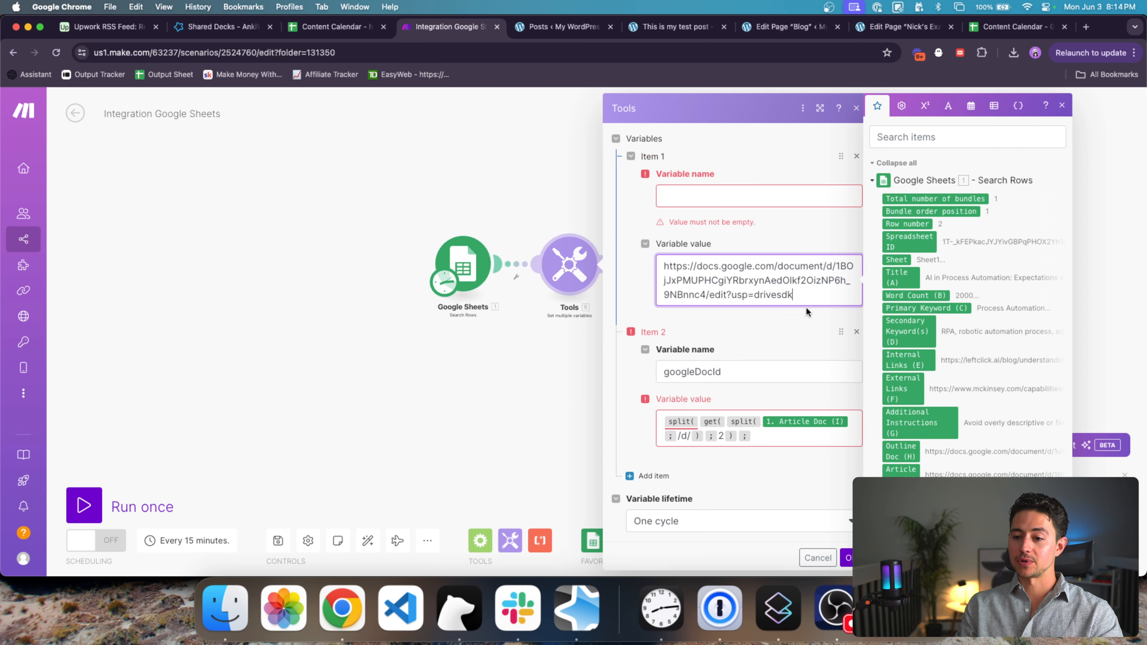
{"action": "left_click", "coordinate": [818, 436]}
{"action": "type", "text": "/"}
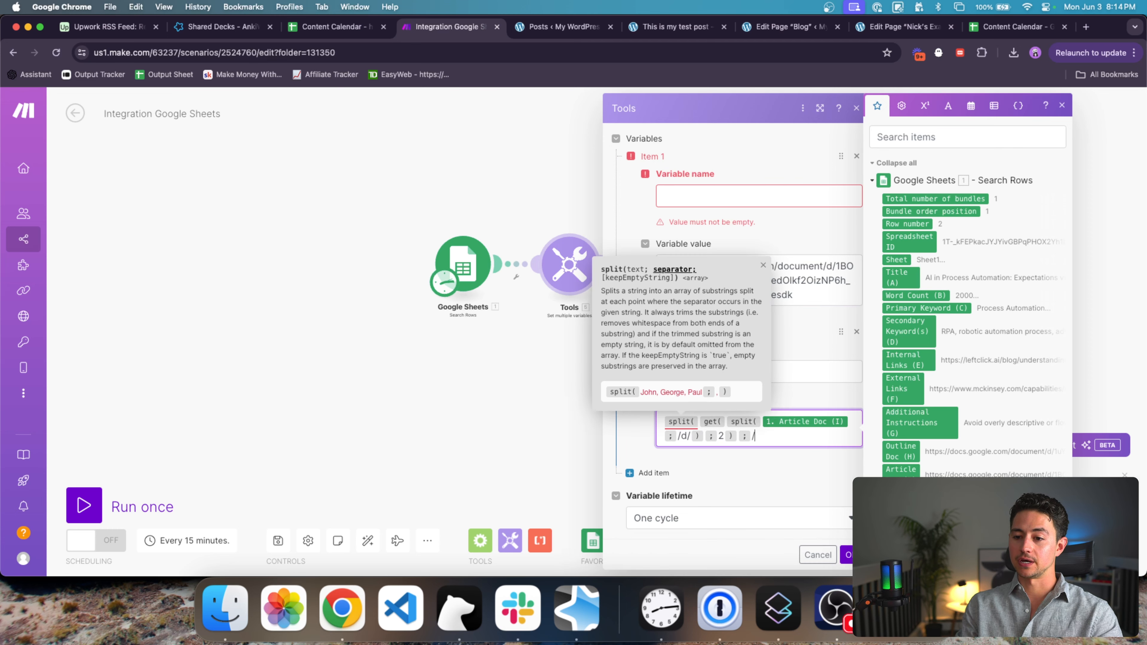
{"action": "type", "text": "edit"}
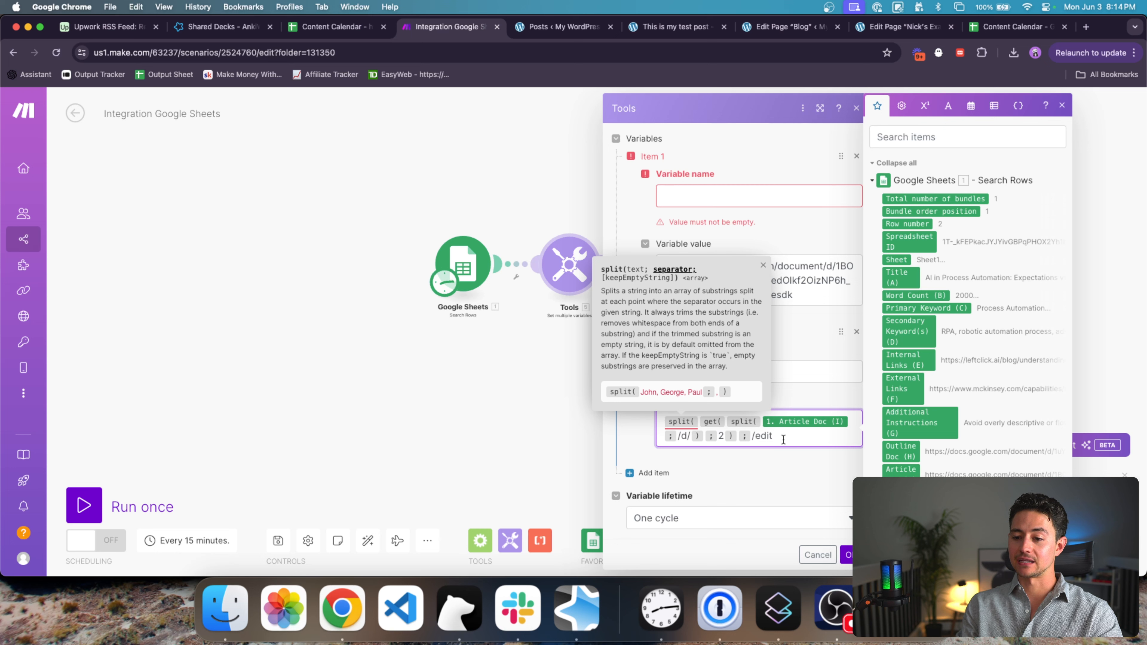
{"action": "key", "text": "super+a"}
{"action": "type", "text": "get("}
{"action": "key", "text": "Right"}
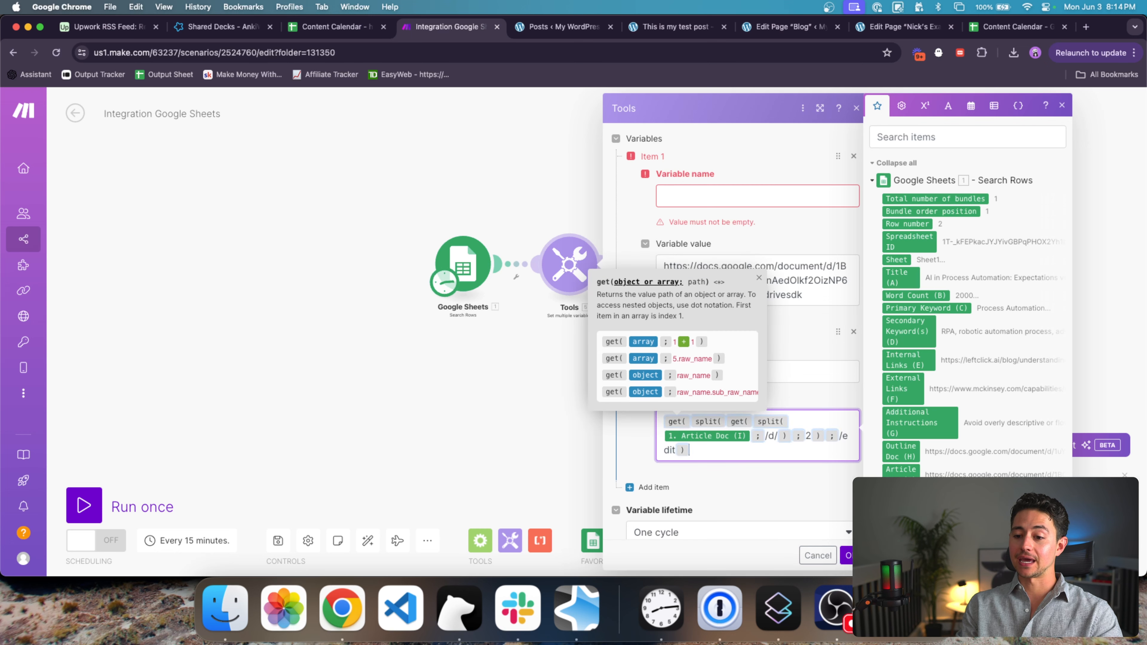
{"action": "type", "text": ";1)"}
{"action": "left_click", "coordinate": [804, 280]}
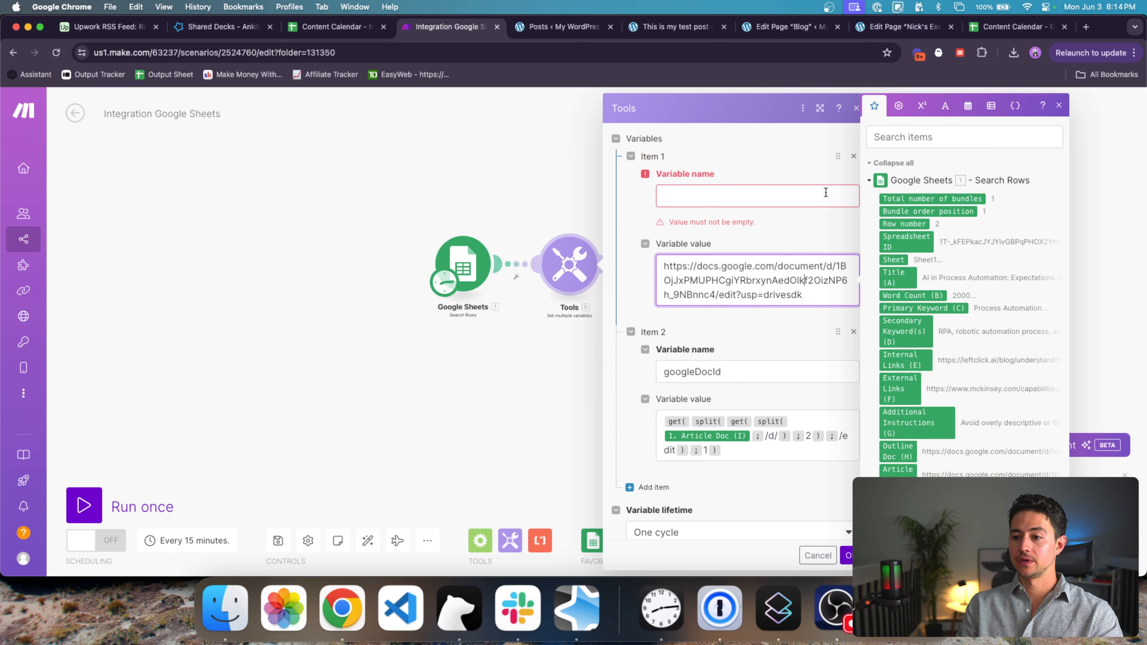
{"action": "left_click", "coordinate": [852, 157]}
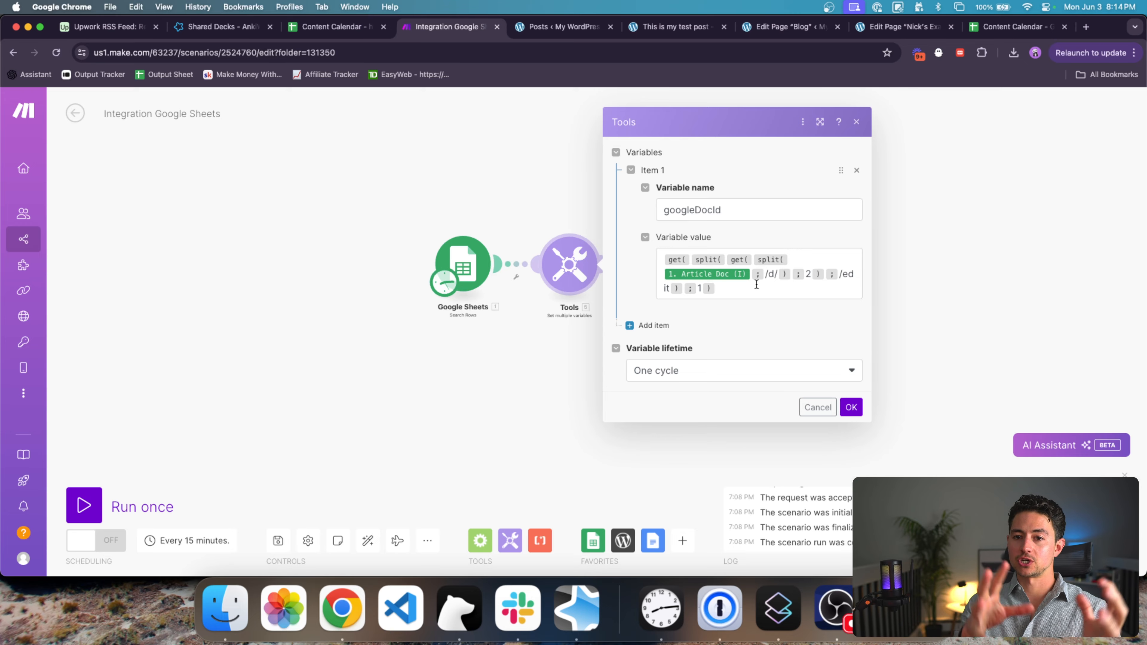
Step: Save the Tools variable settings and start a Run this module only test of Tools
{"action": "left_click", "coordinate": [852, 407]}
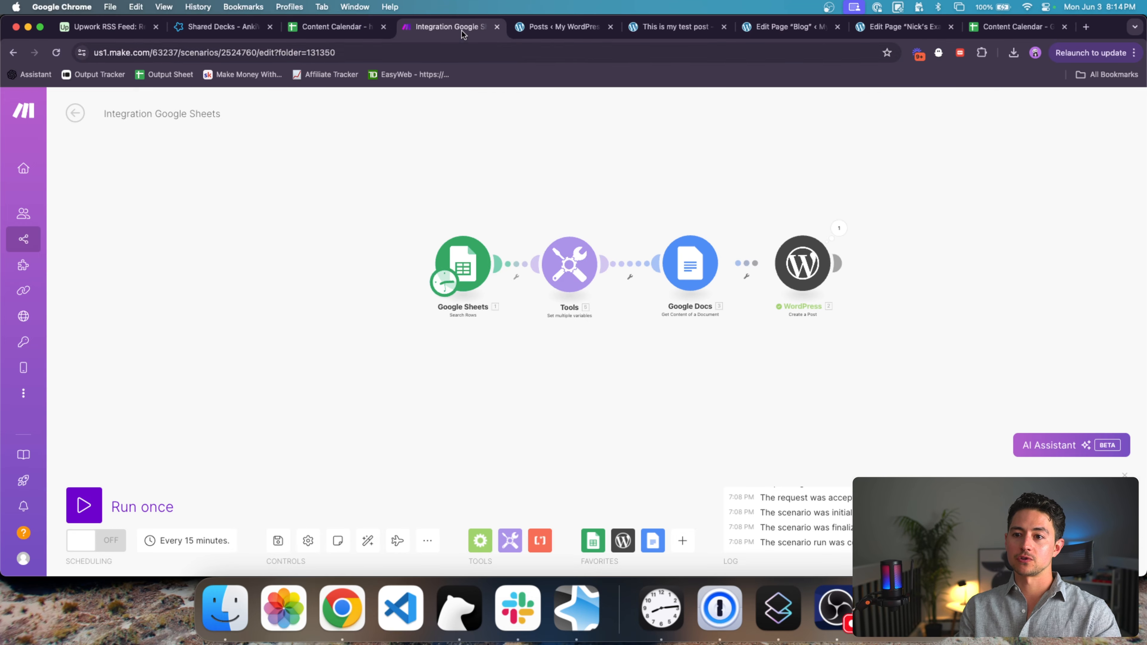
{"action": "left_click", "coordinate": [349, 30]}
{"action": "key", "text": "ctrl+Tab"}
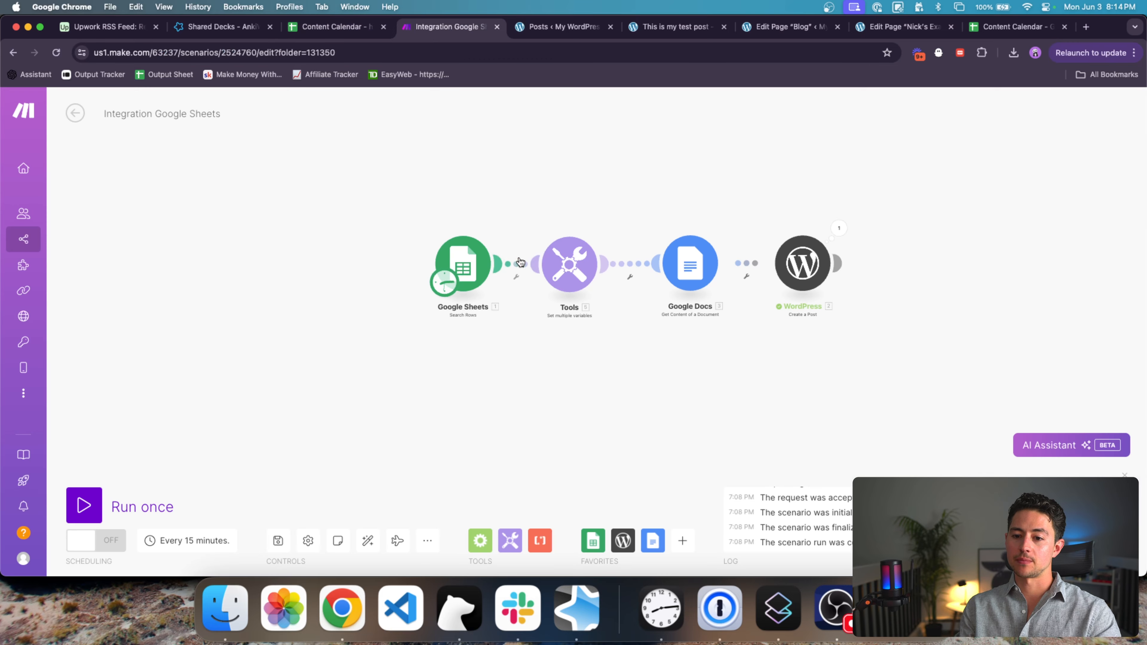
{"action": "scroll", "coordinate": [723, 245], "scroll_direction": "up", "scroll_amount": 3}
{"action": "right_click", "coordinate": [524, 258]}
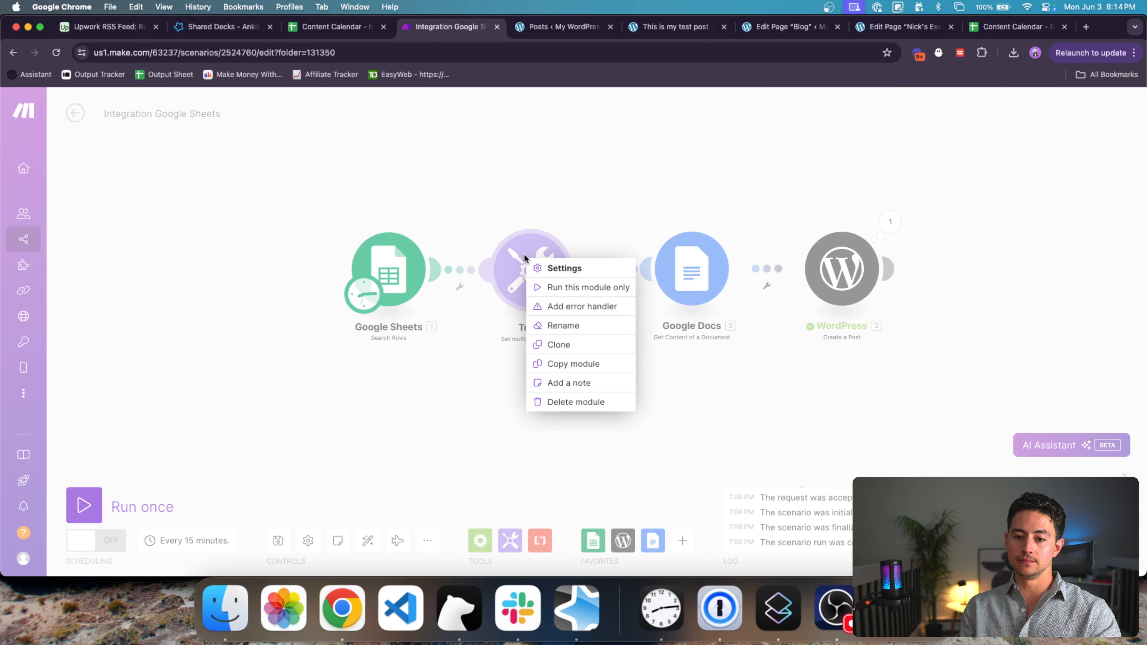
{"action": "left_click", "coordinate": [565, 288]}
Step: Paste a sample Google Docs URL into the Article Doc test value
{"action": "left_click", "coordinate": [683, 312]}
{"action": "key", "text": "super+v"}
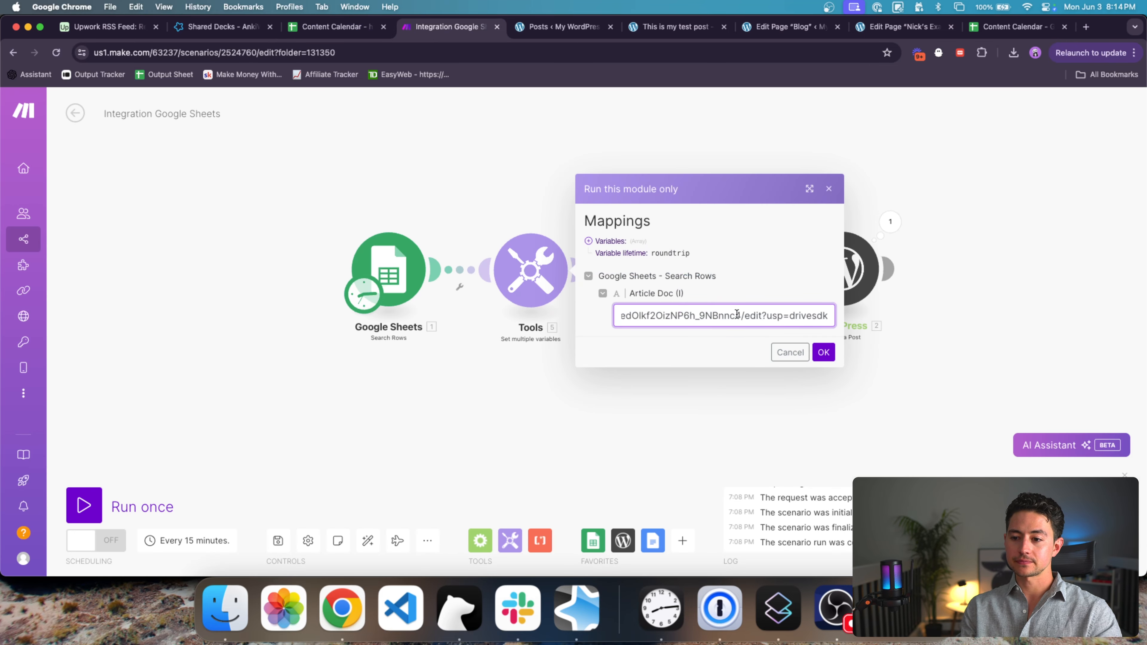
{"action": "key", "text": "super+Left"}
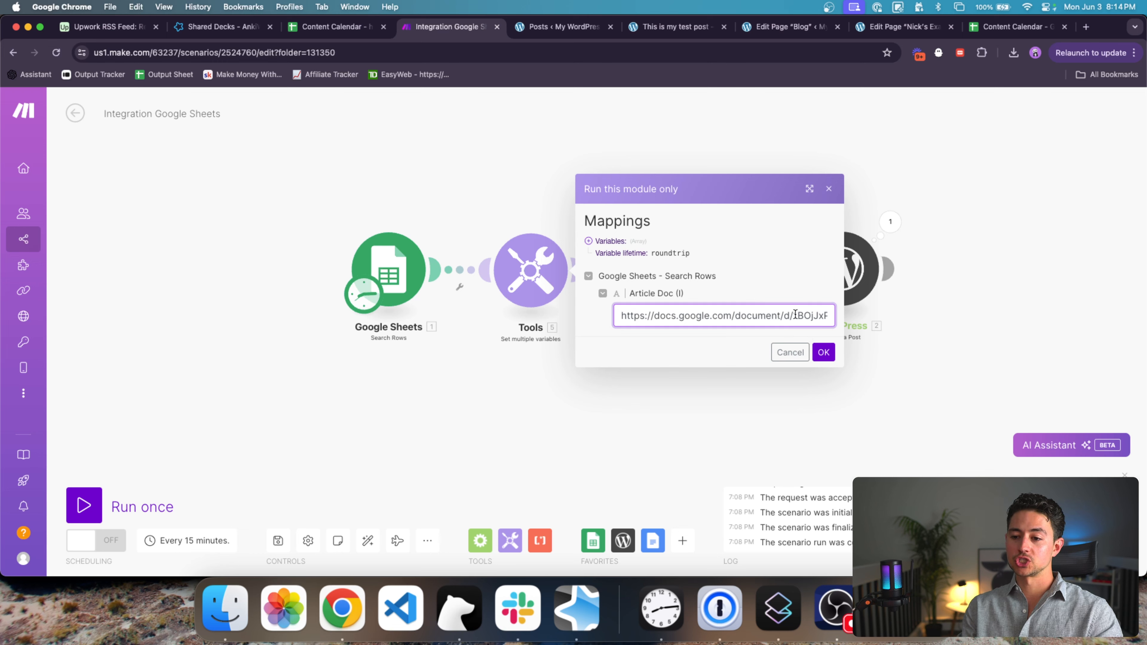
{"action": "scroll", "coordinate": [794, 318], "scroll_direction": "right", "scroll_amount": 1}
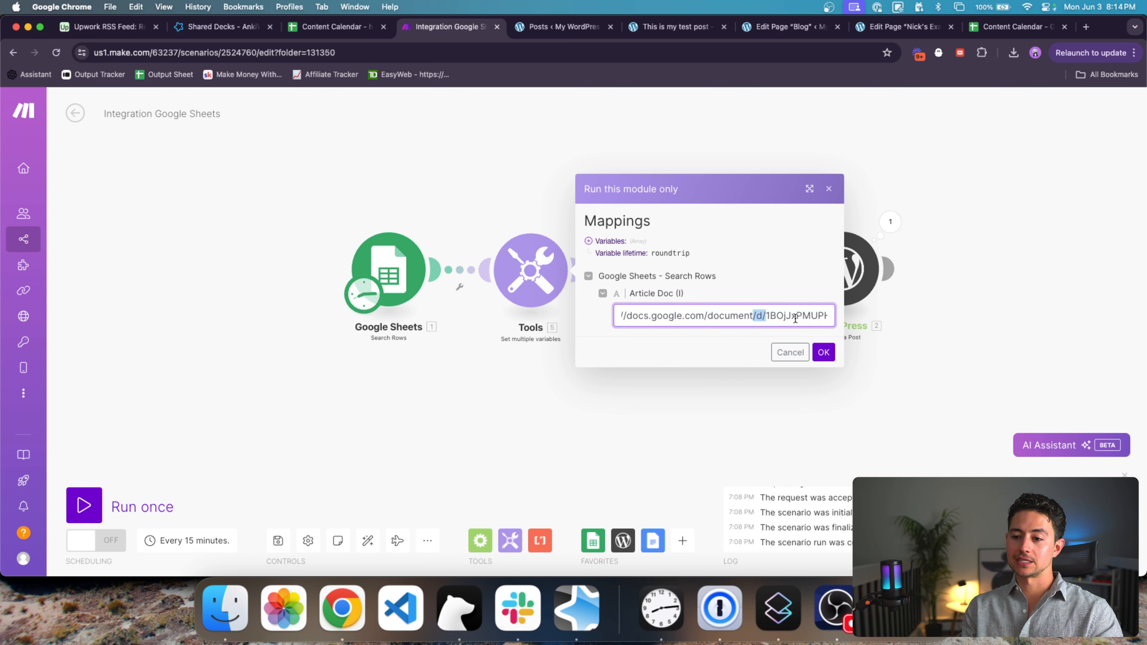
{"action": "key", "text": "Right"}
{"action": "key", "text": "super+shift+Right"}
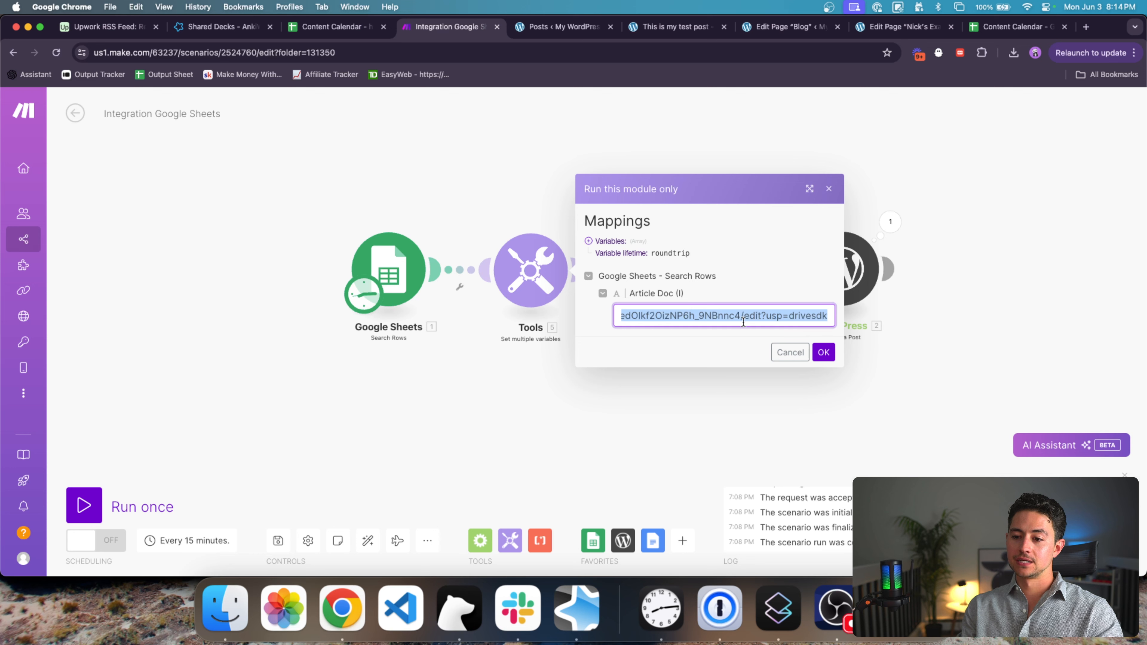
Step: Check the pasted URL's ending and run the Tools module with it
{"action": "left_click", "coordinate": [741, 317]}
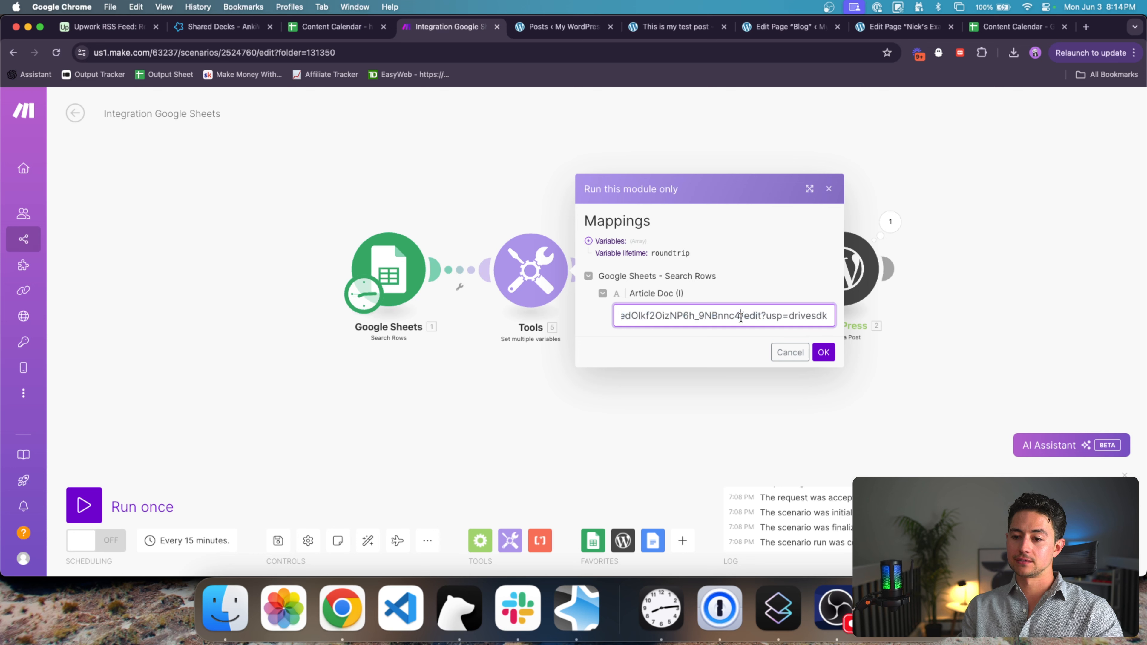
{"action": "double_click", "coordinate": [753, 315]}
{"action": "scroll", "coordinate": [752, 314], "scroll_direction": "left", "scroll_amount": 1}
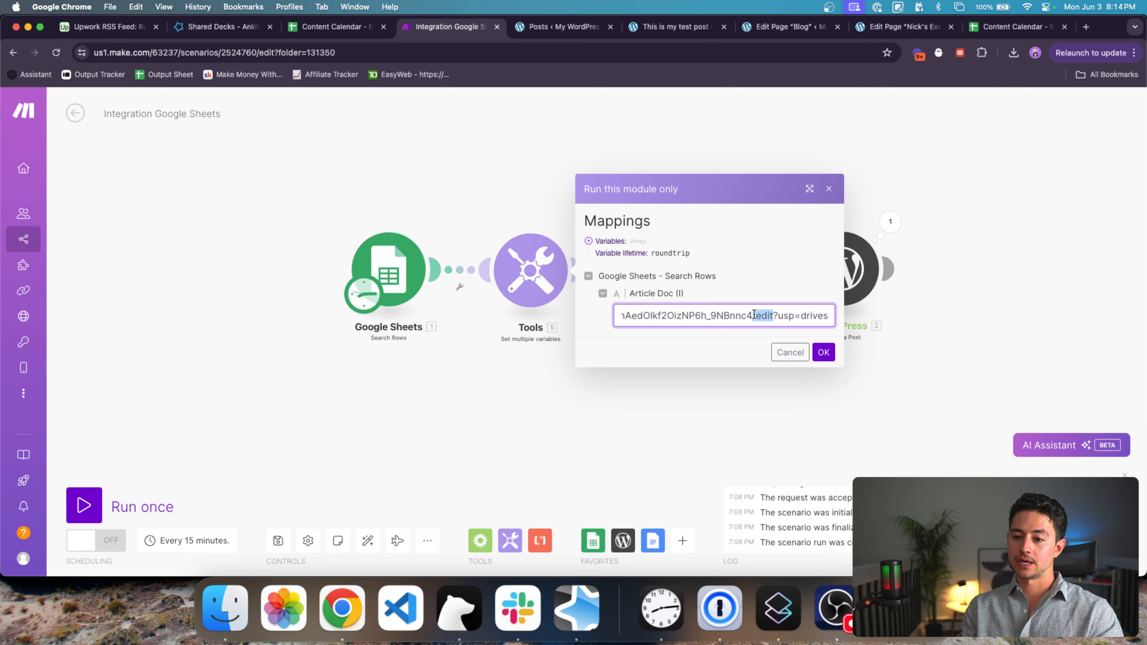
{"action": "left_click", "coordinate": [752, 314]}
{"action": "scroll", "coordinate": [752, 315], "scroll_direction": "left", "scroll_amount": 3}
{"action": "scroll", "coordinate": [750, 315], "scroll_direction": "left", "scroll_amount": 3}
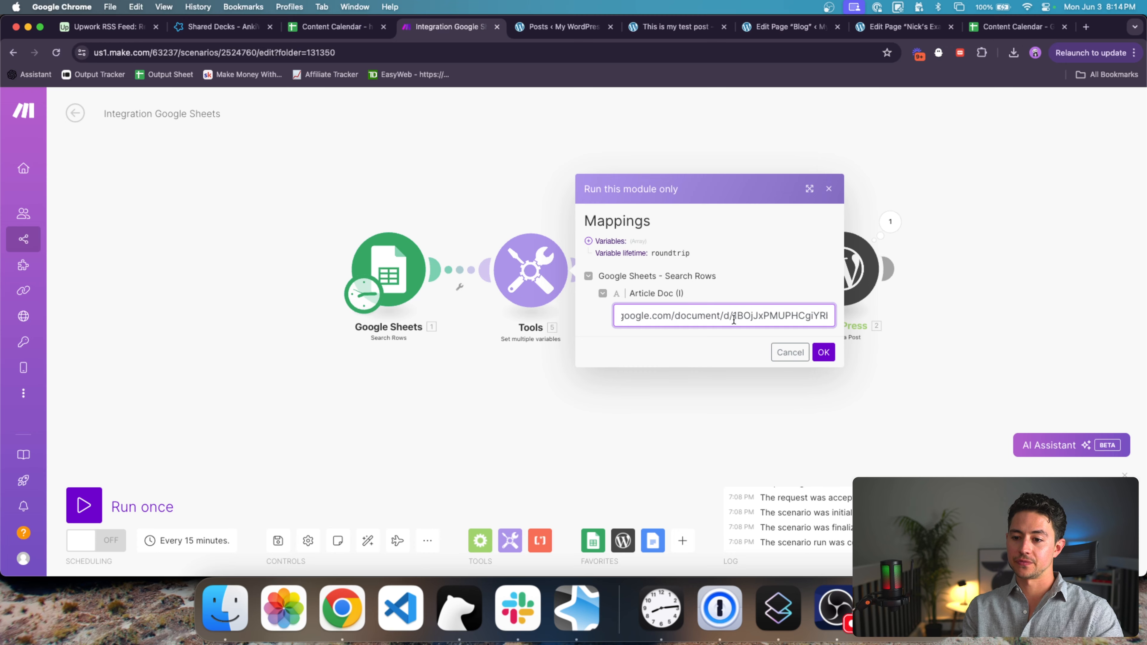
{"action": "key", "text": "super+shift+Right"}
{"action": "left_click", "coordinate": [828, 354]}
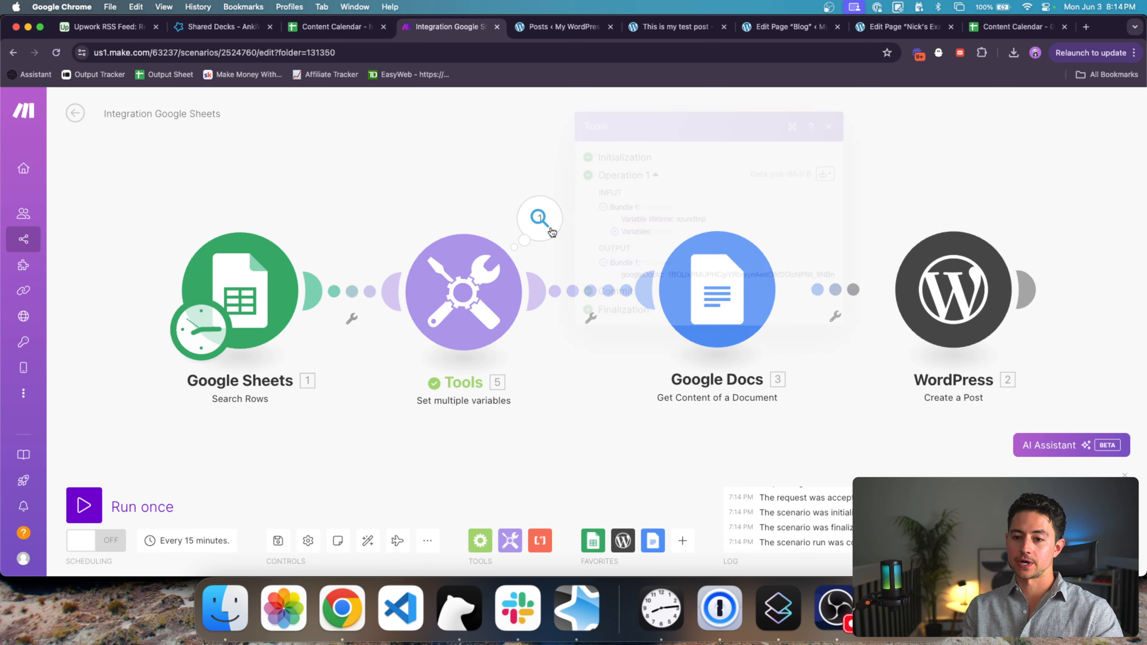
Step: Map the Tools output 5. googleDocId into the Google Docs module's Document ID
{"action": "double_click", "coordinate": [704, 275]}
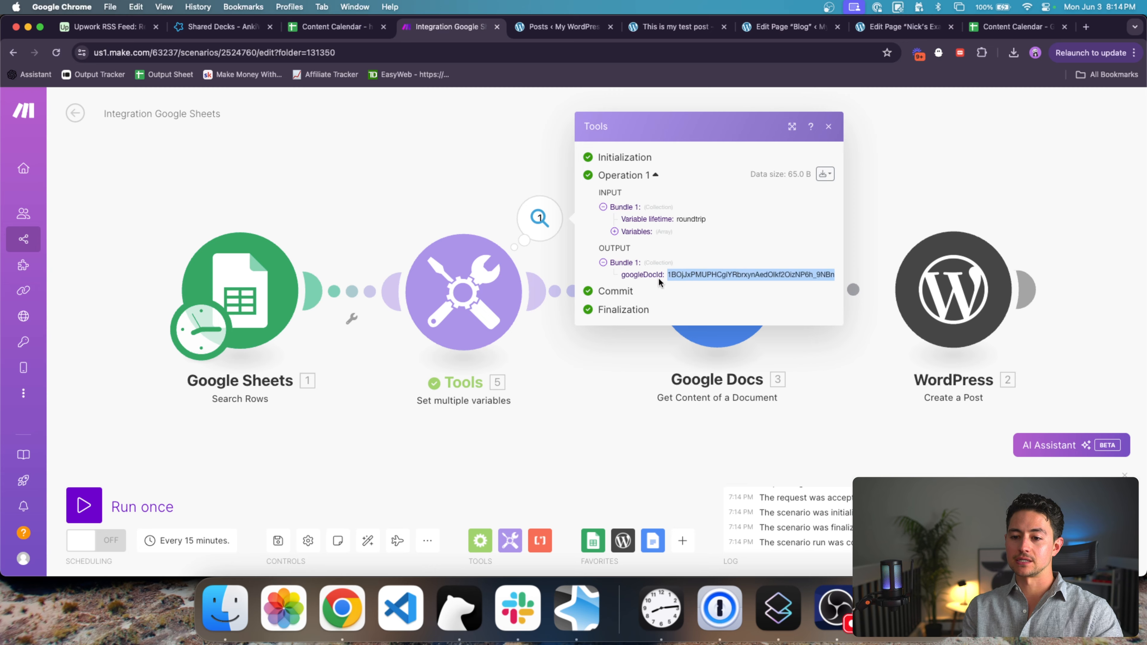
{"action": "left_click", "coordinate": [449, 203]}
{"action": "left_click", "coordinate": [679, 281]}
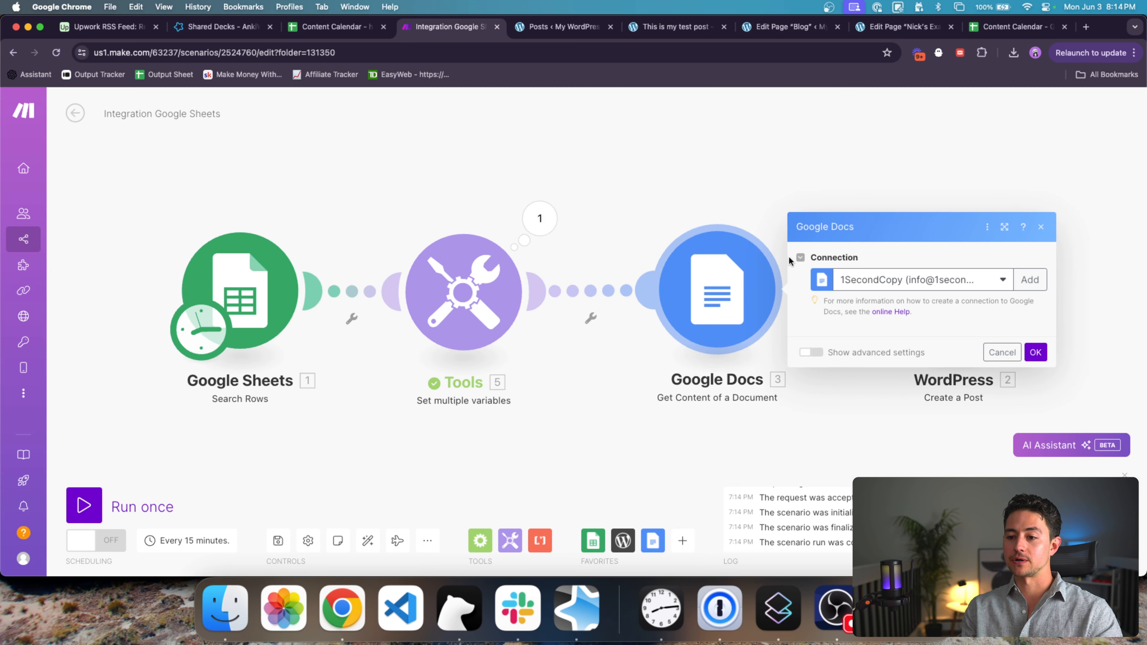
{"action": "left_click", "coordinate": [852, 366]}
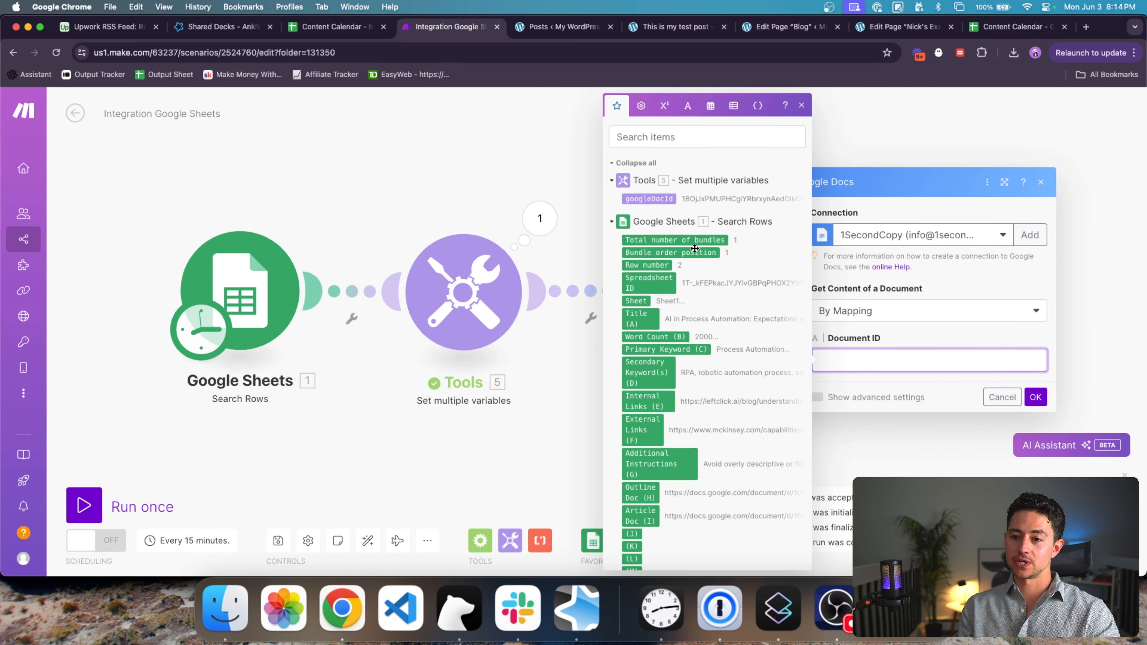
{"action": "left_click", "coordinate": [648, 199]}
{"action": "left_click", "coordinate": [1035, 397]}
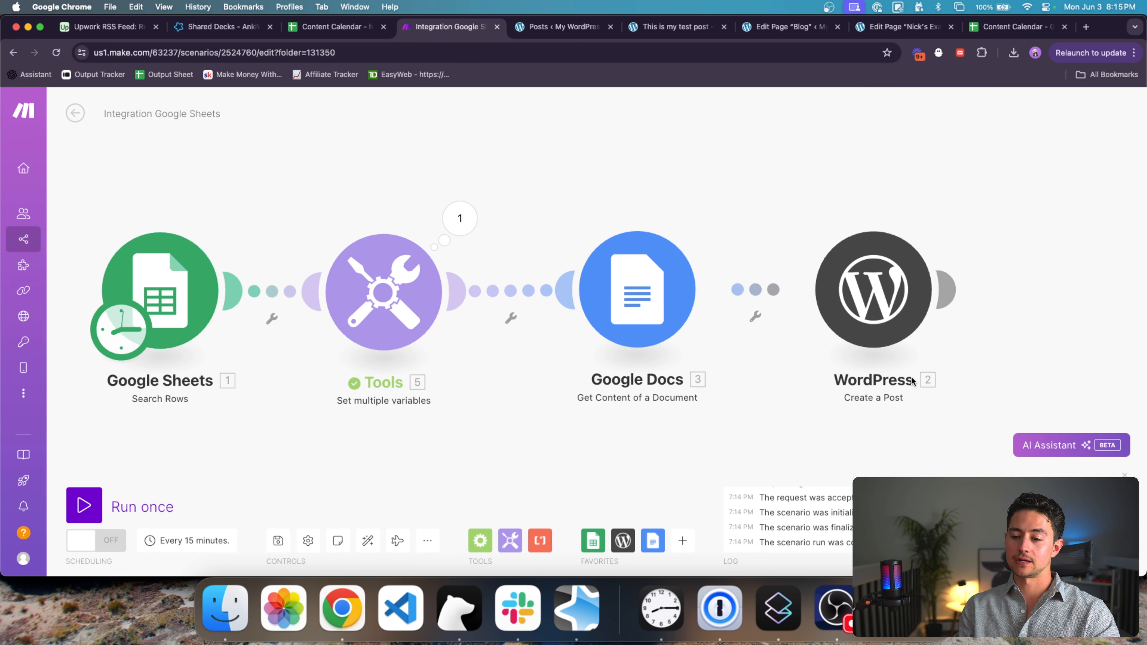
Step: Delete the Docs–WordPress link, move WordPress aside, and run the scenario once
{"action": "left_click", "coordinate": [760, 304]}
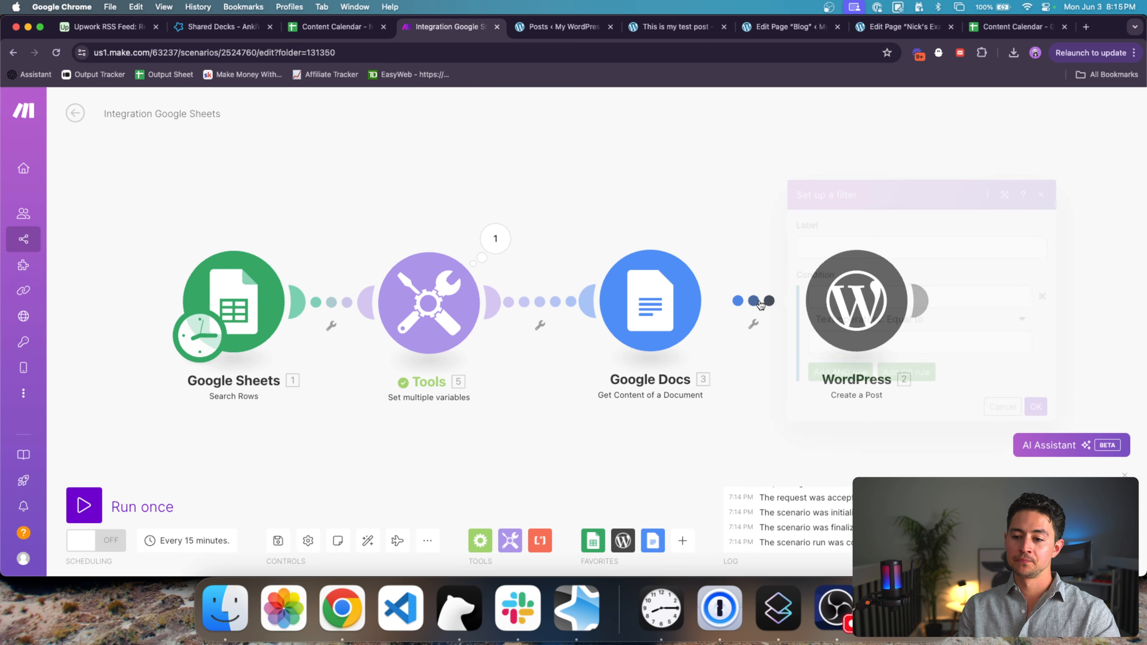
{"action": "left_click", "coordinate": [730, 258]}
{"action": "right_click", "coordinate": [763, 292]}
{"action": "left_click", "coordinate": [789, 321]}
{"action": "left_click_drag", "start_coordinate": [837, 302], "coordinate": [862, 310]}
{"action": "scroll", "coordinate": [862, 309], "scroll_direction": "down", "scroll_amount": 2}
{"action": "left_click", "coordinate": [84, 505]}
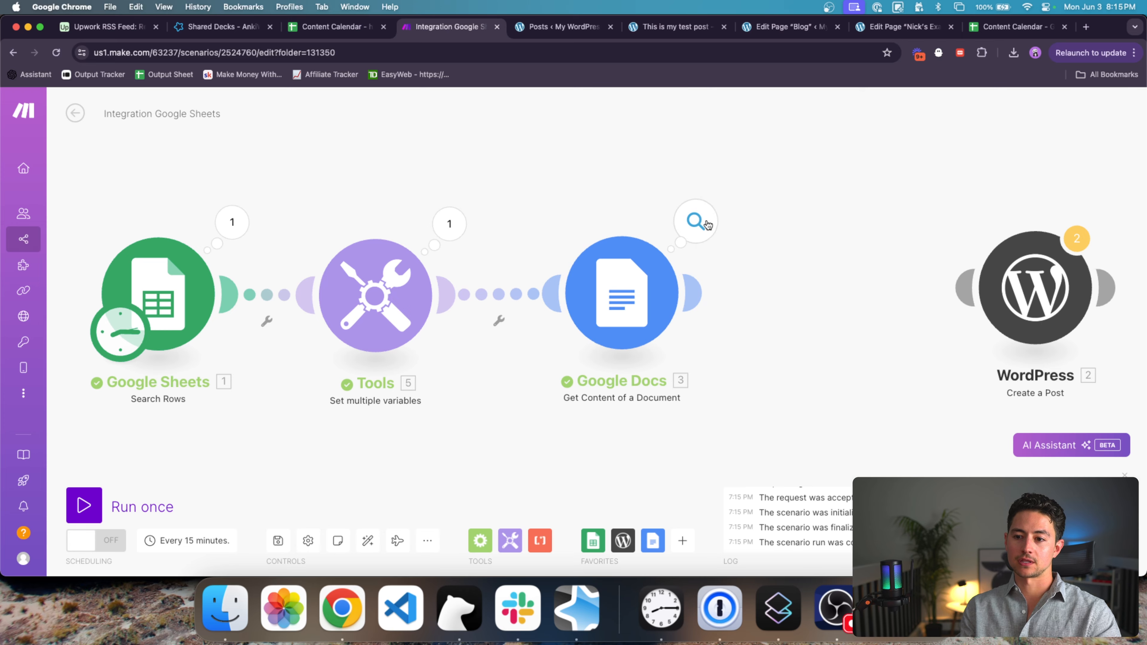
{"action": "left_click", "coordinate": [707, 225]}
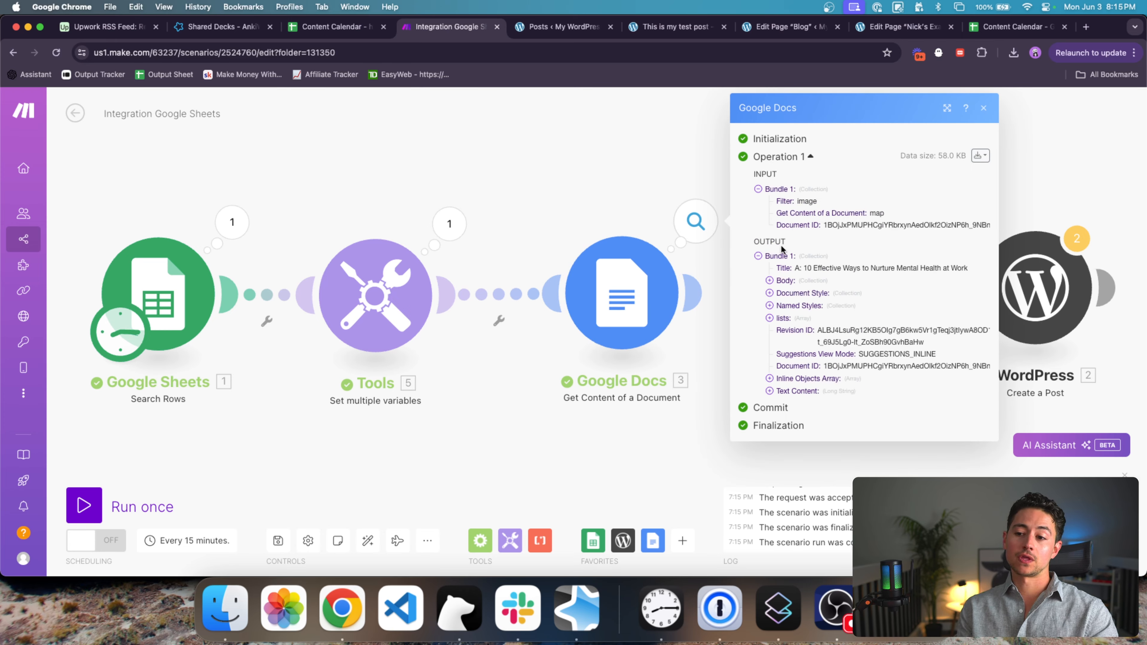
{"action": "triple_click", "coordinate": [853, 267]}
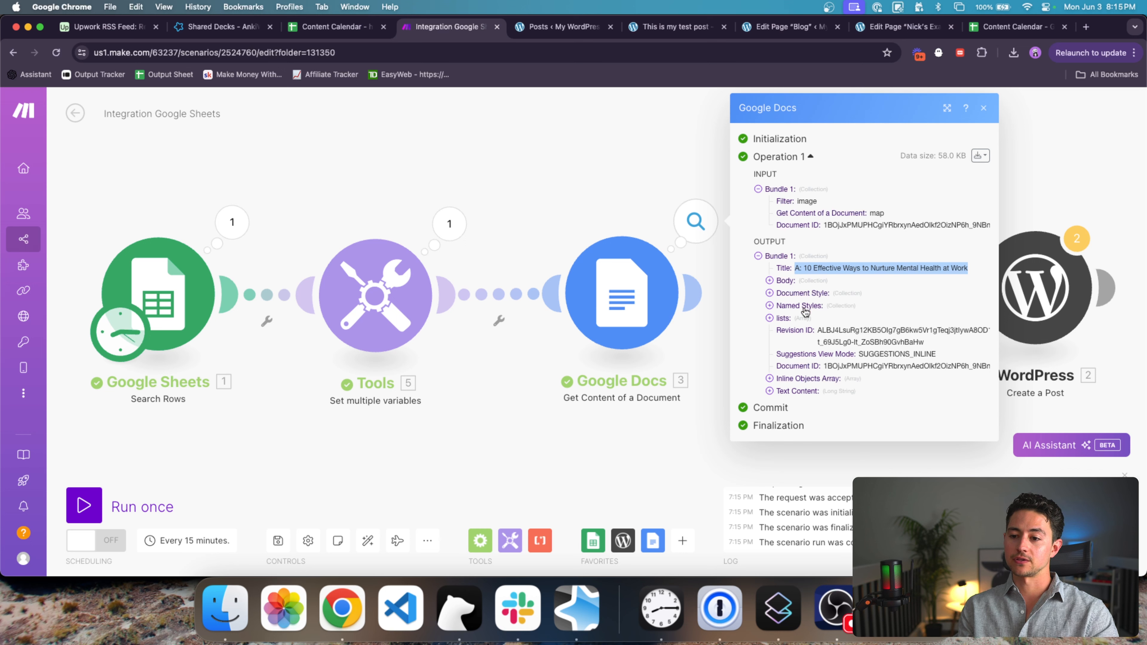
{"action": "left_click", "coordinate": [781, 281]}
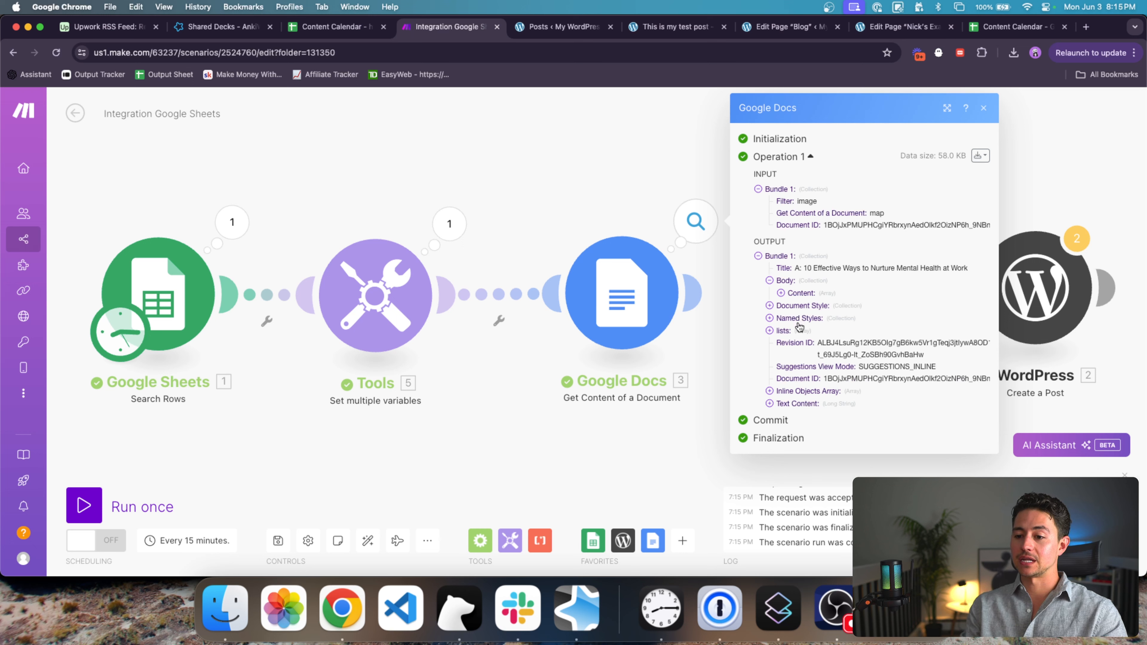
{"action": "left_click", "coordinate": [781, 292]}
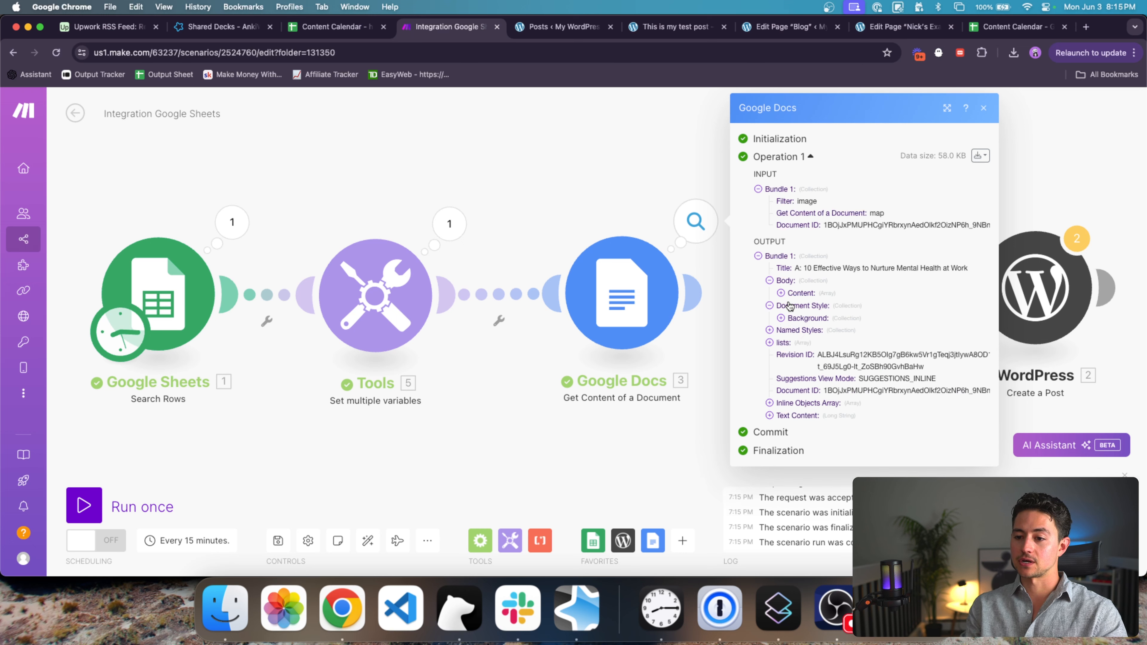
{"action": "left_click", "coordinate": [797, 307]}
{"action": "left_click", "coordinate": [803, 330]}
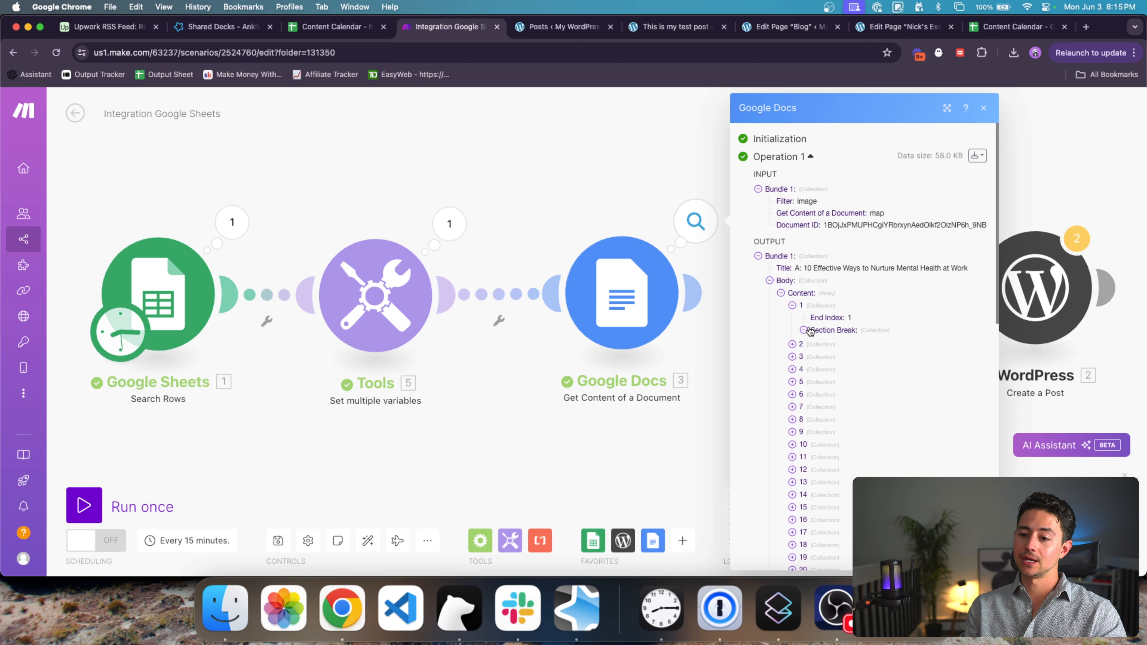
{"action": "left_click", "coordinate": [815, 342]}
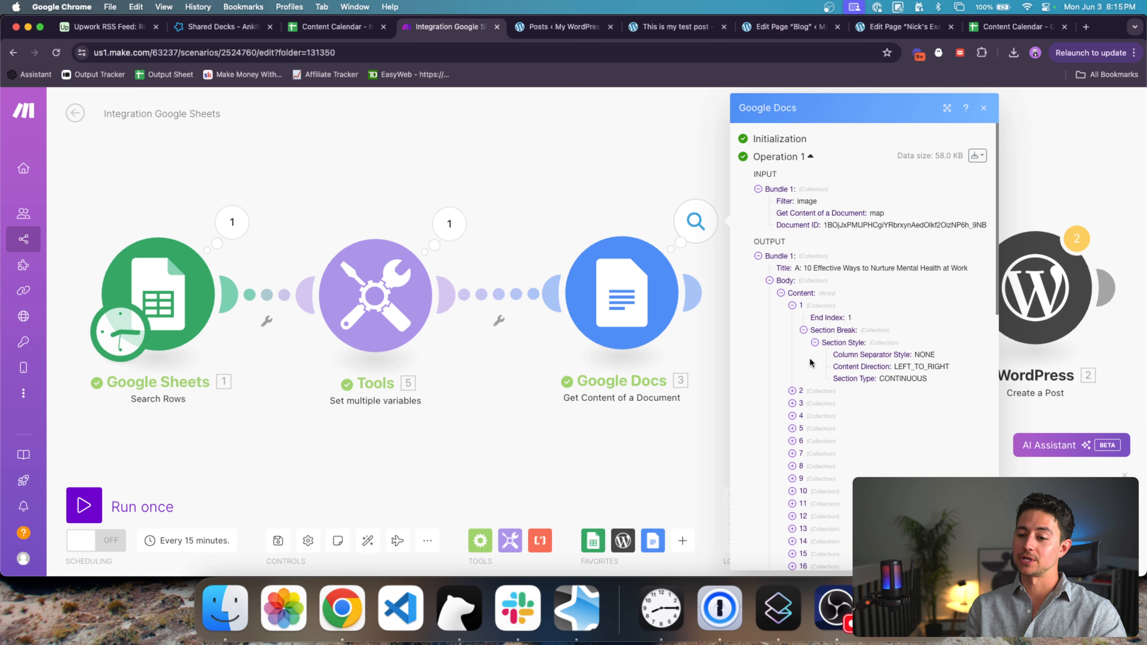
{"action": "left_click", "coordinate": [813, 390]}
{"action": "scroll", "coordinate": [835, 397], "scroll_direction": "down", "scroll_amount": 2}
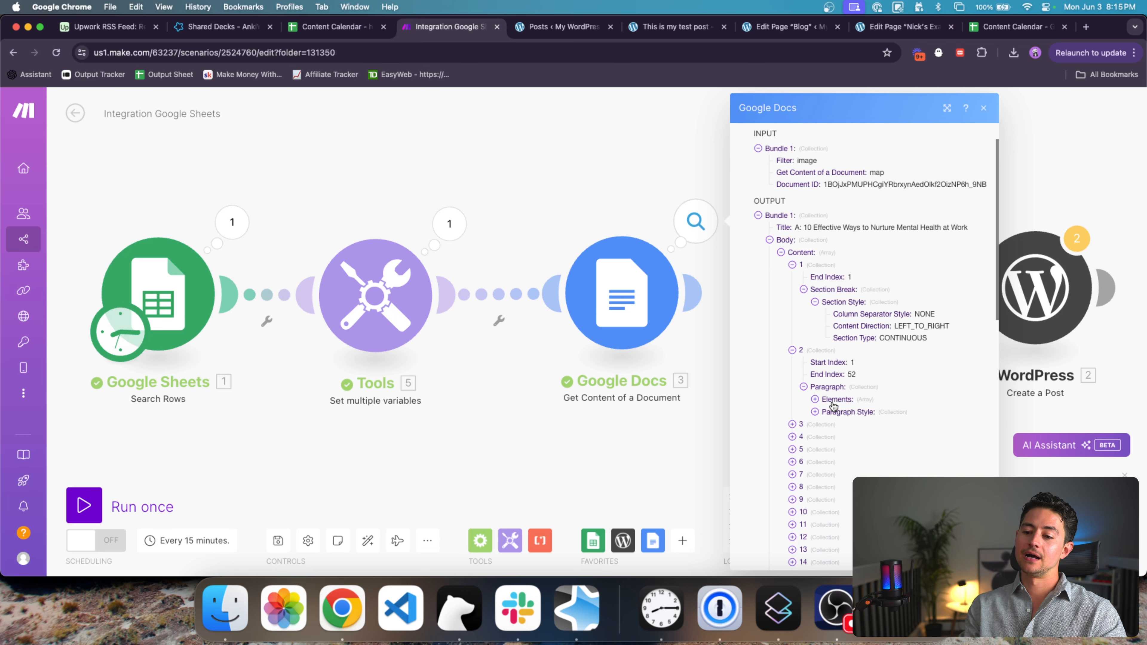
{"action": "left_click", "coordinate": [833, 399]}
{"action": "left_click", "coordinate": [833, 424]}
{"action": "left_click", "coordinate": [835, 411]}
{"action": "scroll", "coordinate": [834, 412], "scroll_direction": "down", "scroll_amount": 2}
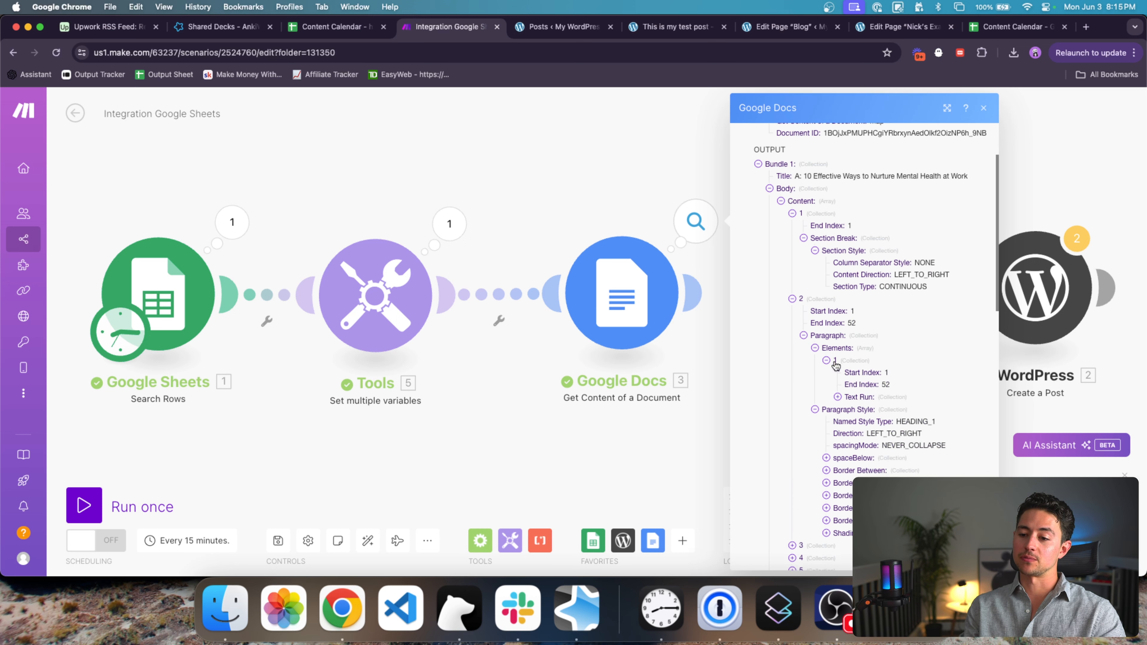
{"action": "left_click", "coordinate": [852, 397]}
{"action": "scroll", "coordinate": [903, 393], "scroll_direction": "down", "scroll_amount": 1}
{"action": "left_click_drag", "start_coordinate": [958, 392], "coordinate": [888, 382]}
{"action": "scroll", "coordinate": [890, 433], "scroll_direction": "down", "scroll_amount": 7}
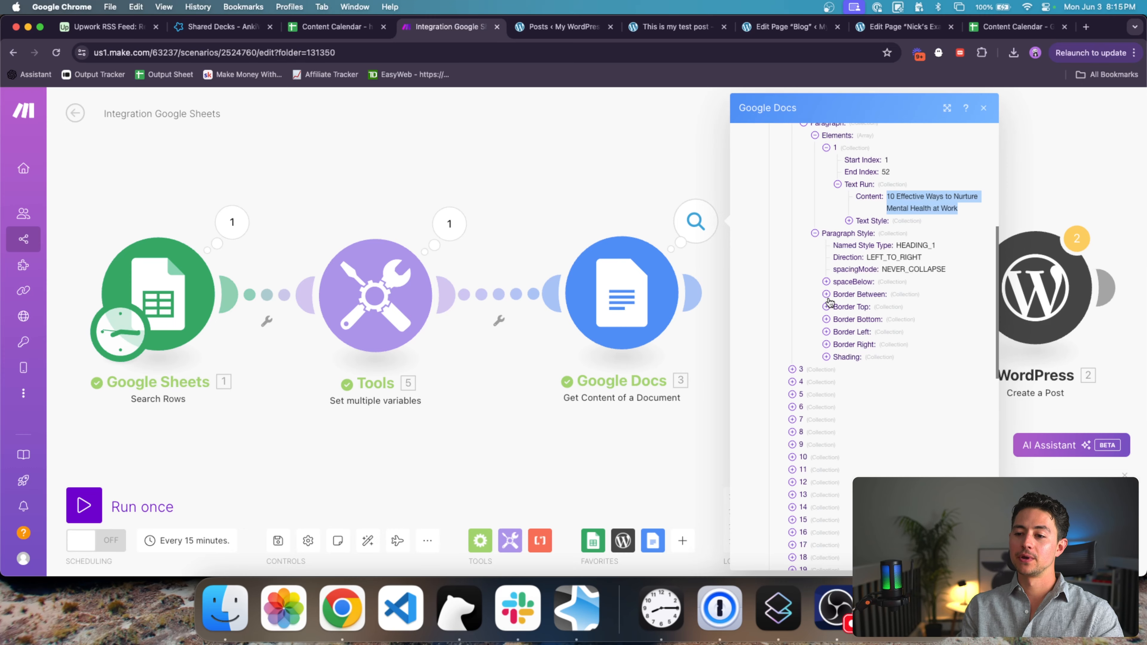
{"action": "scroll", "coordinate": [829, 302], "scroll_direction": "down", "scroll_amount": 15}
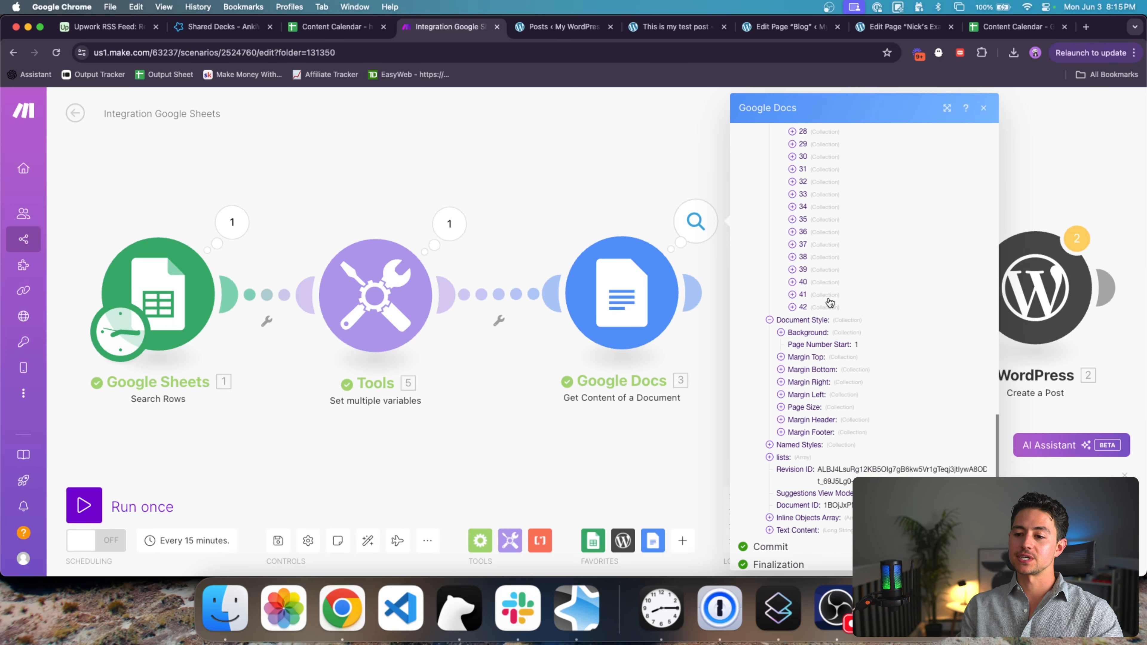
{"action": "left_click", "coordinate": [798, 521]}
{"action": "scroll", "coordinate": [880, 361], "scroll_direction": "down", "scroll_amount": 5}
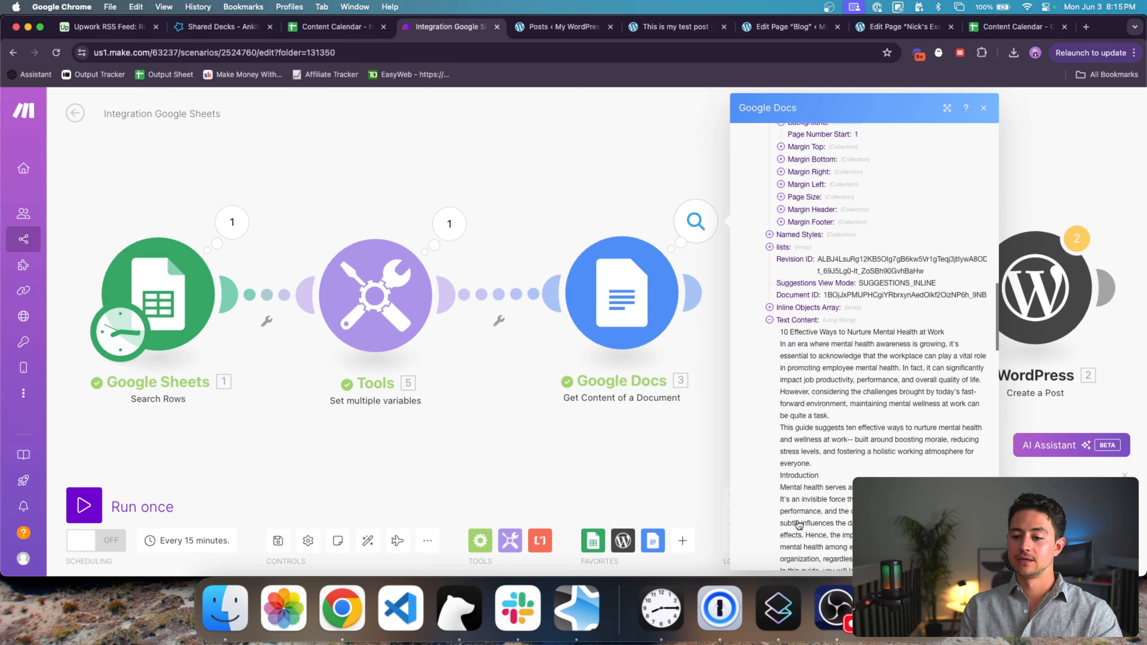
{"action": "triple_click", "coordinate": [880, 333]}
{"action": "scroll", "coordinate": [880, 333], "scroll_direction": "down", "scroll_amount": 20}
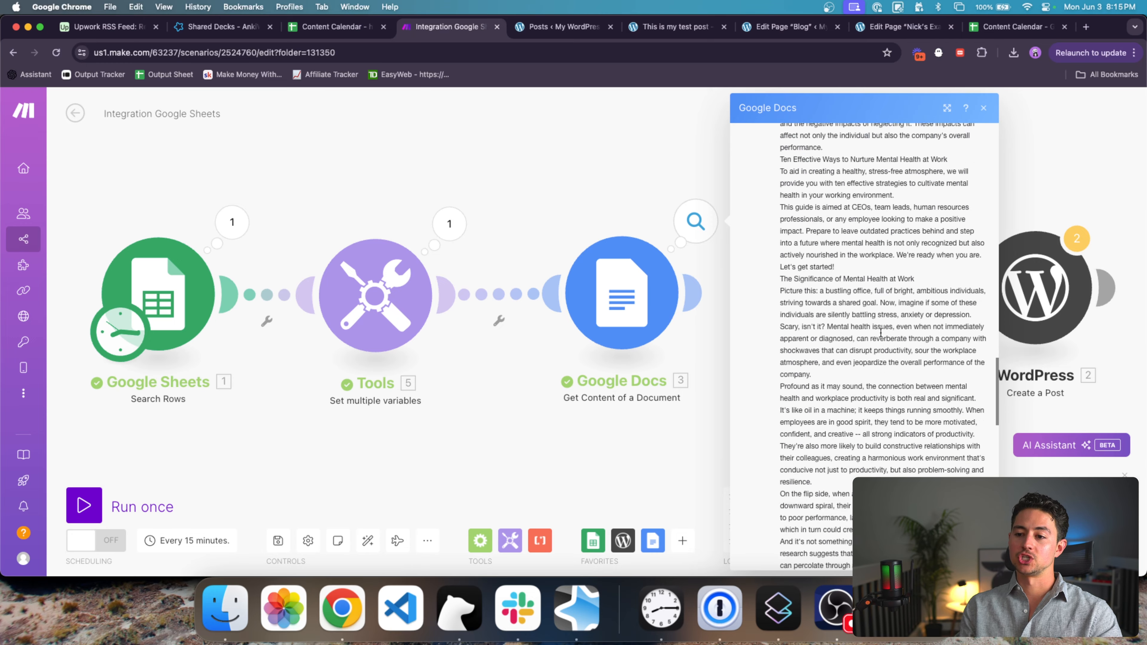
{"action": "left_click", "coordinate": [682, 397]}
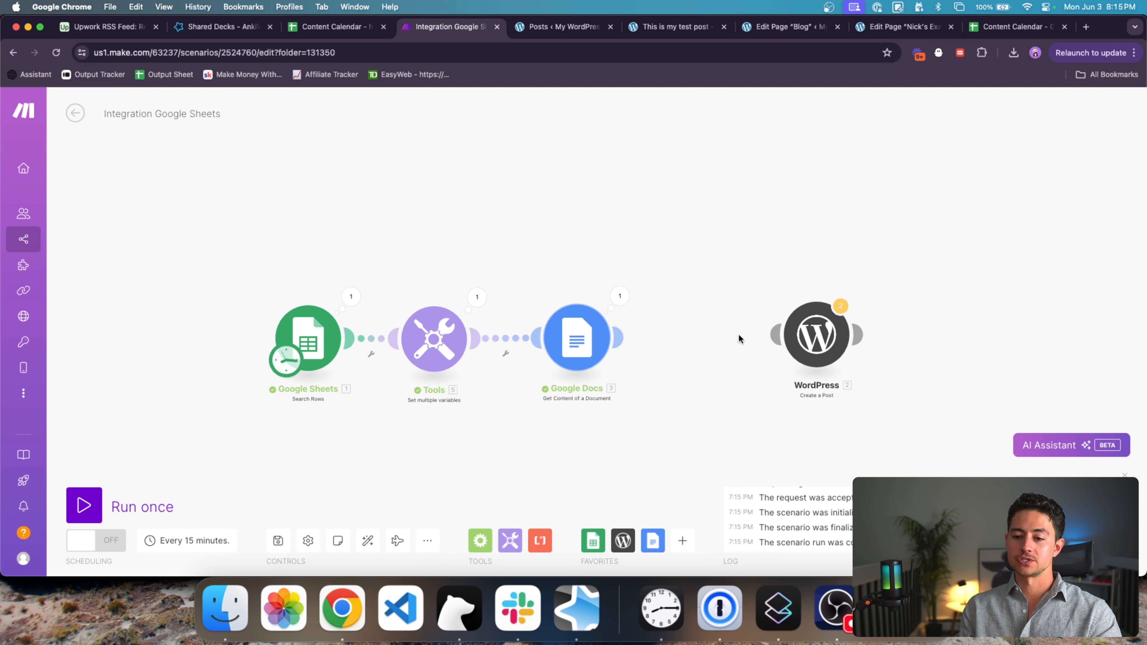
Step: Connect WordPress after Google Docs and check the Docs output's Text Content
{"action": "left_click_drag", "start_coordinate": [788, 340], "coordinate": [708, 345]}
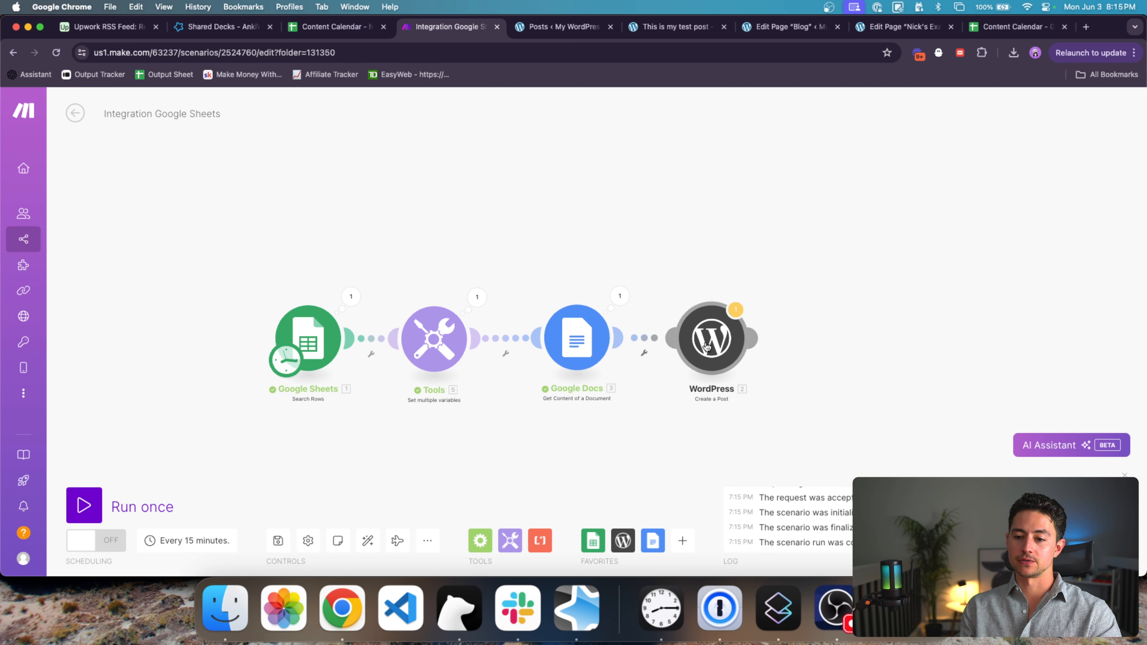
{"action": "left_click", "coordinate": [707, 346]}
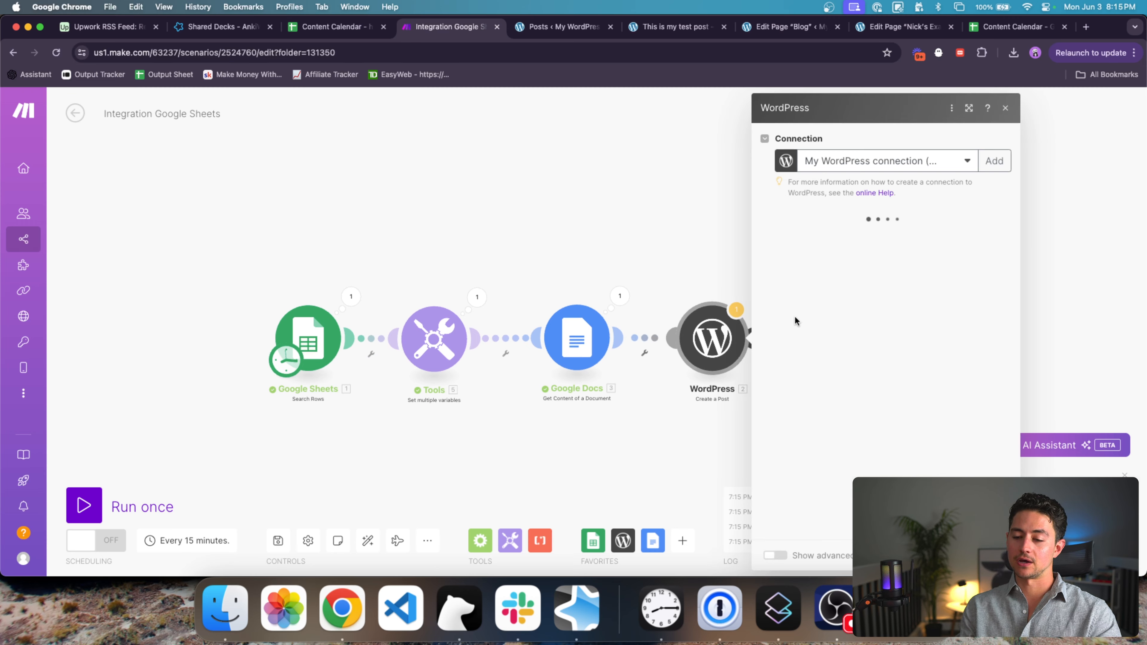
{"action": "scroll", "coordinate": [836, 205], "scroll_direction": "down", "scroll_amount": 2}
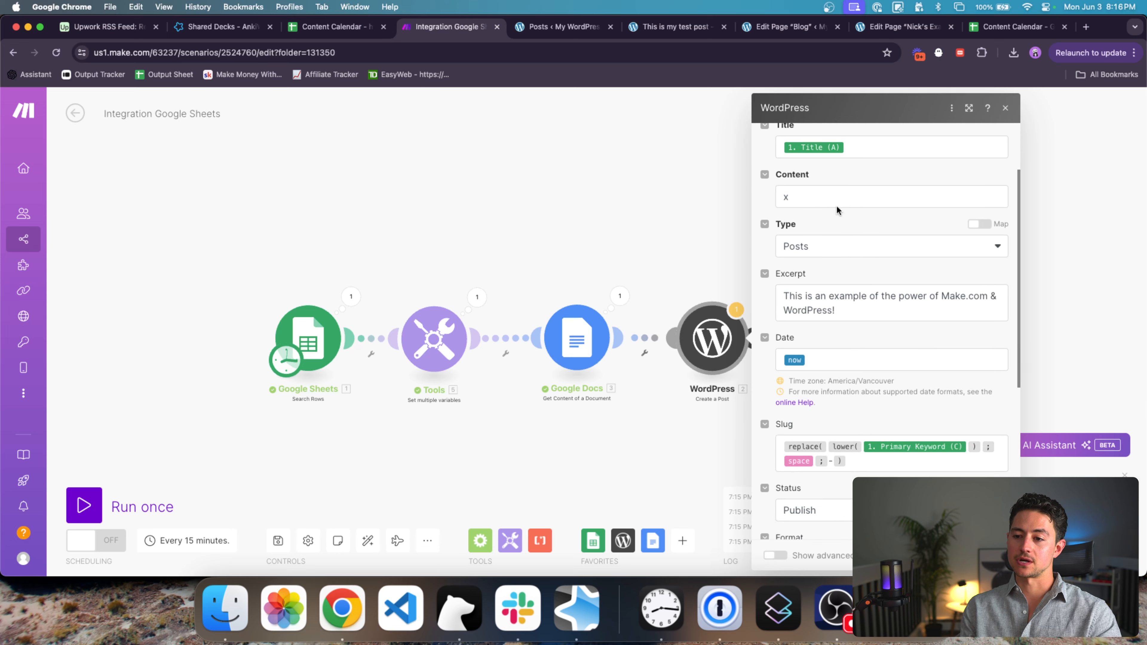
{"action": "left_click", "coordinate": [827, 192]}
{"action": "scroll", "coordinate": [658, 234], "scroll_direction": "down", "scroll_amount": 5}
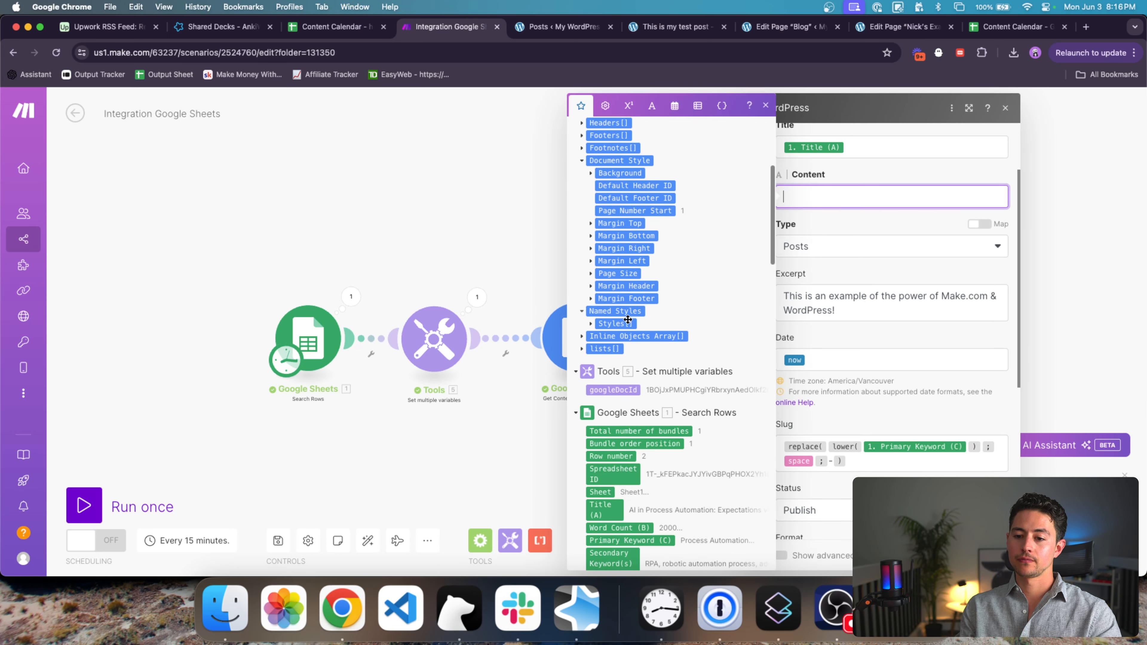
{"action": "scroll", "coordinate": [592, 293], "scroll_direction": "up", "scroll_amount": 3}
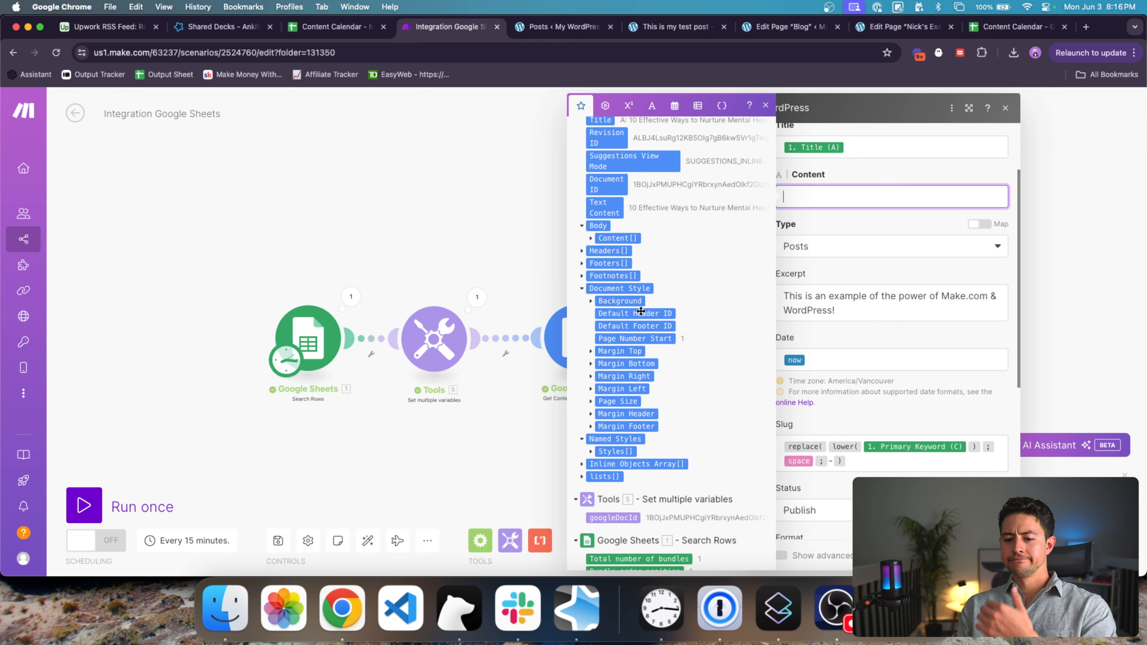
{"action": "scroll", "coordinate": [691, 382], "scroll_direction": "up", "scroll_amount": 2}
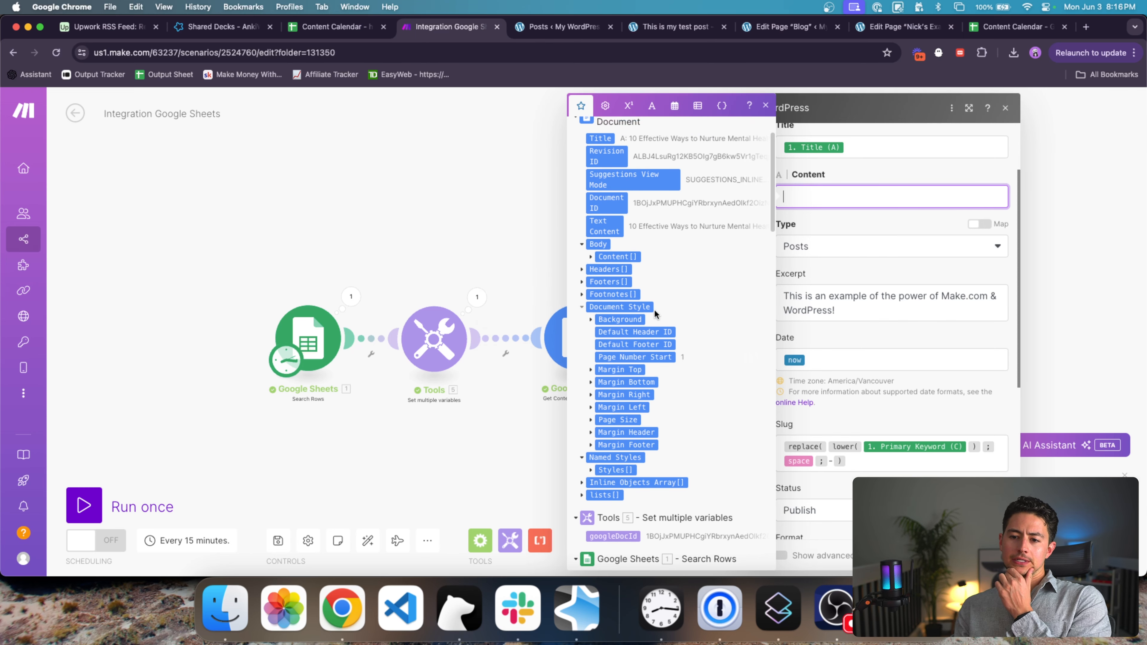
{"action": "left_click", "coordinate": [521, 294]}
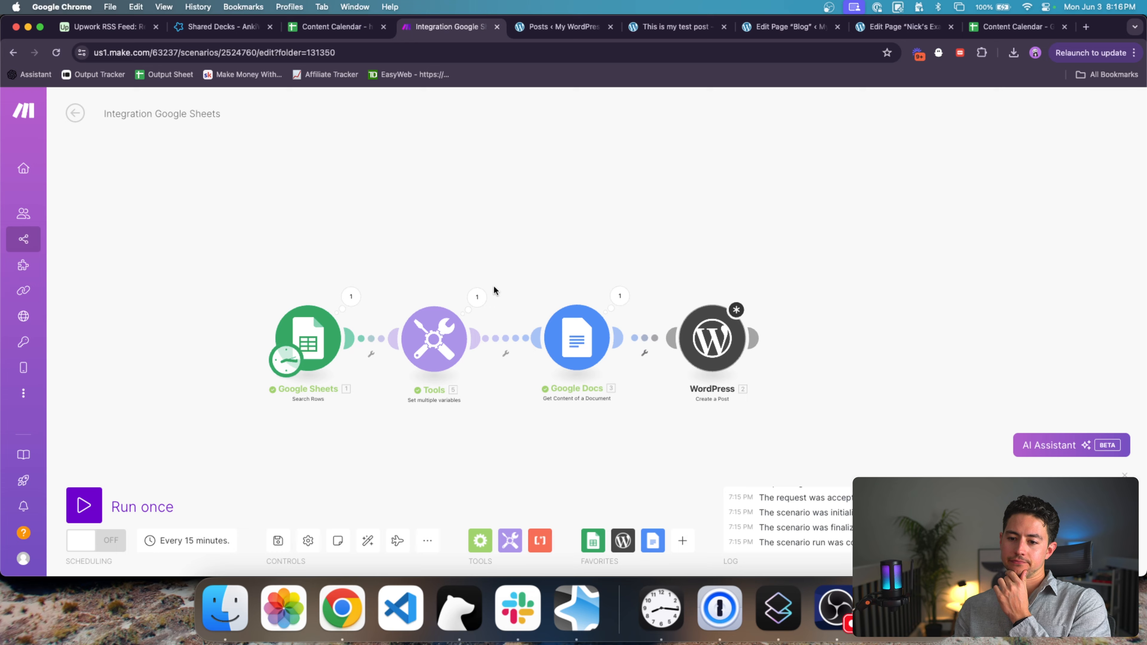
{"action": "left_click", "coordinate": [620, 296]}
{"action": "left_click", "coordinate": [747, 418]}
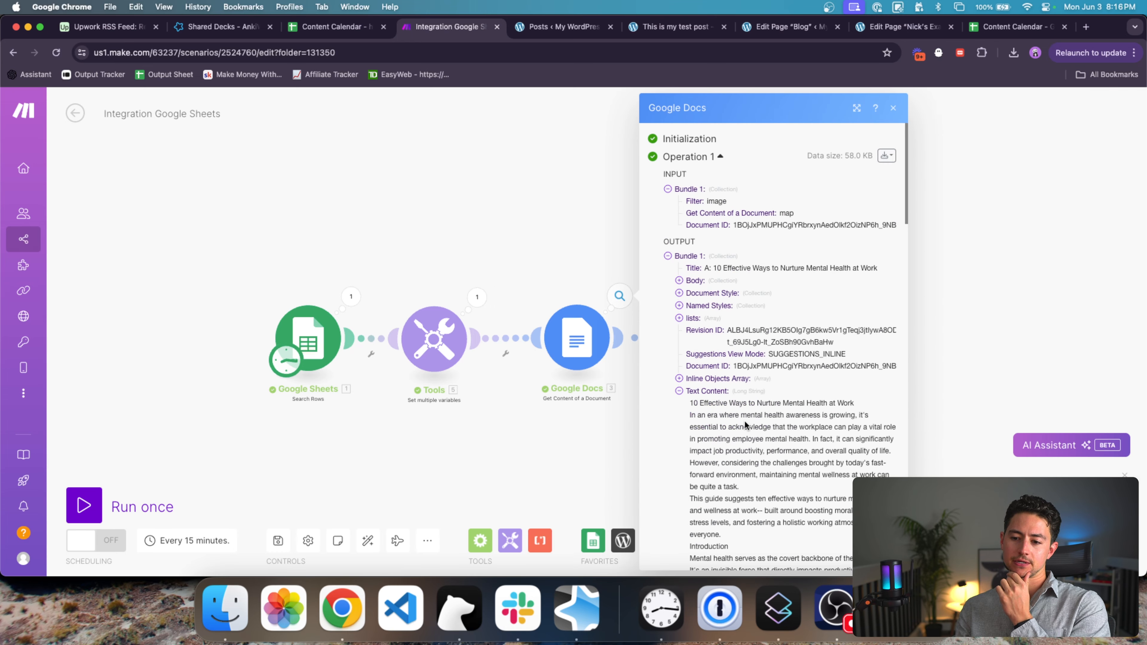
{"action": "left_click", "coordinate": [556, 409]}
Step: Map the Google Docs 3.text into the WordPress post Content and save
{"action": "left_click", "coordinate": [710, 341]}
{"action": "scroll", "coordinate": [854, 370], "scroll_direction": "down", "scroll_amount": 1}
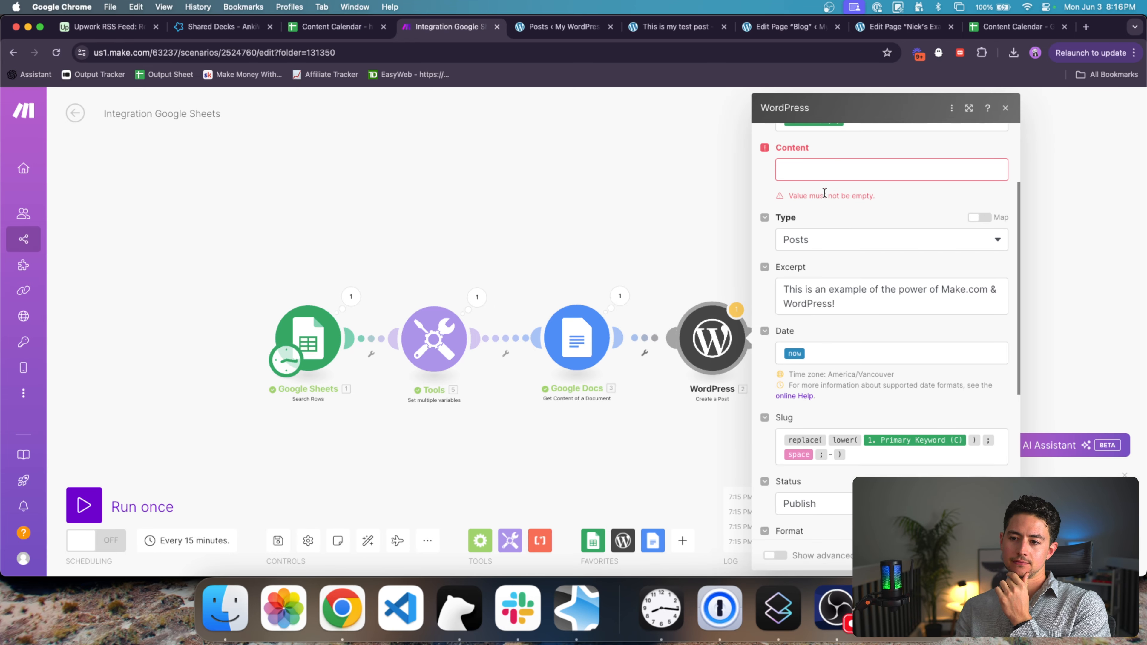
{"action": "left_click", "coordinate": [891, 171]}
{"action": "type", "text": "text"}
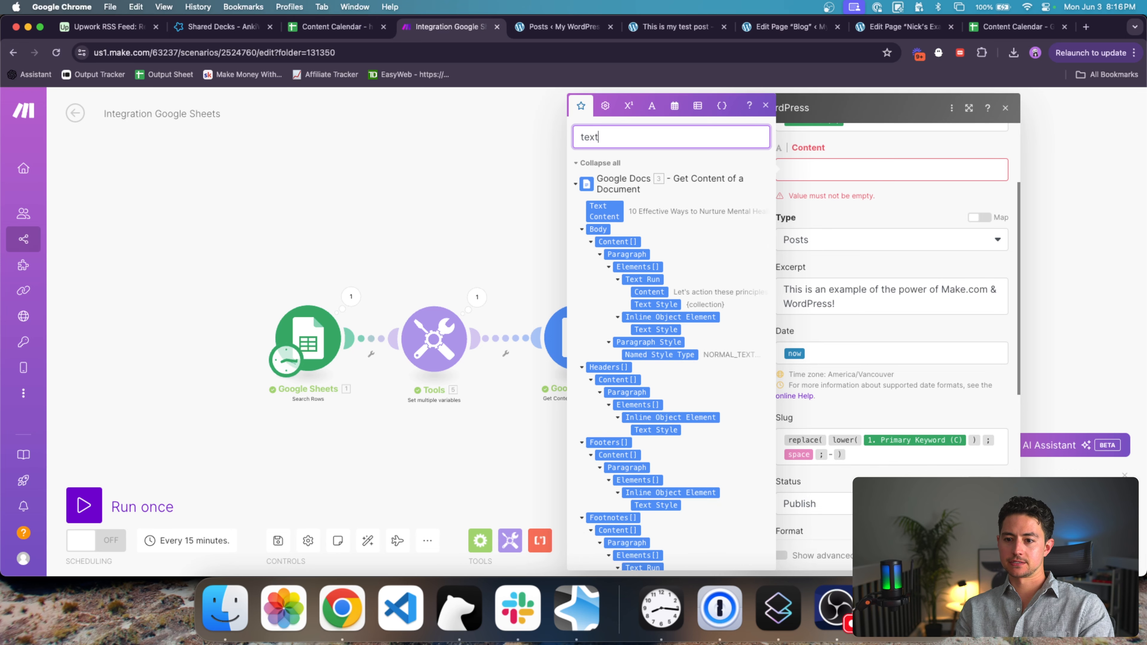
{"action": "type", "text": " c"}
{"action": "left_click", "coordinate": [615, 213]}
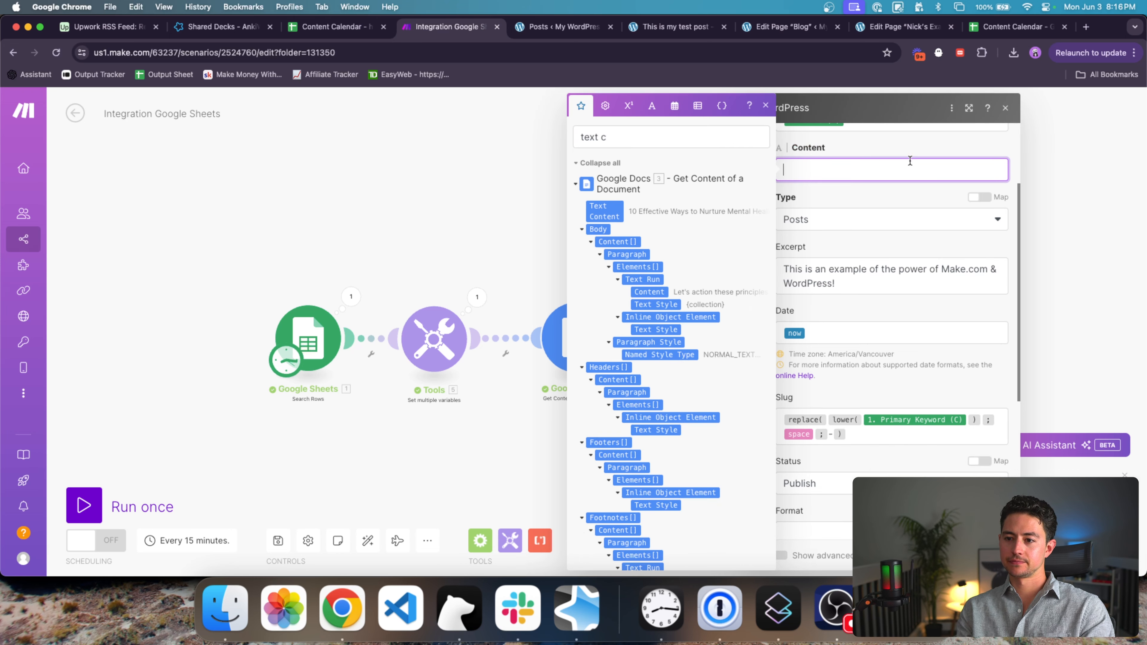
{"action": "left_click", "coordinate": [818, 190]}
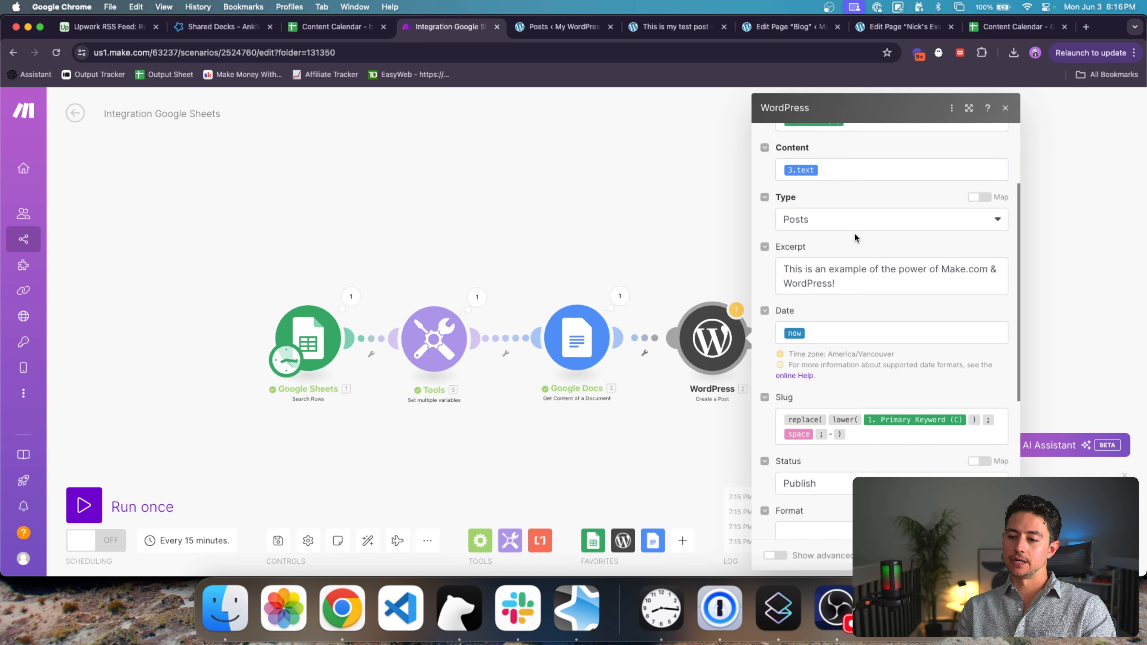
{"action": "scroll", "coordinate": [854, 234], "scroll_direction": "down", "scroll_amount": 1}
{"action": "scroll", "coordinate": [854, 233], "scroll_direction": "up", "scroll_amount": 1}
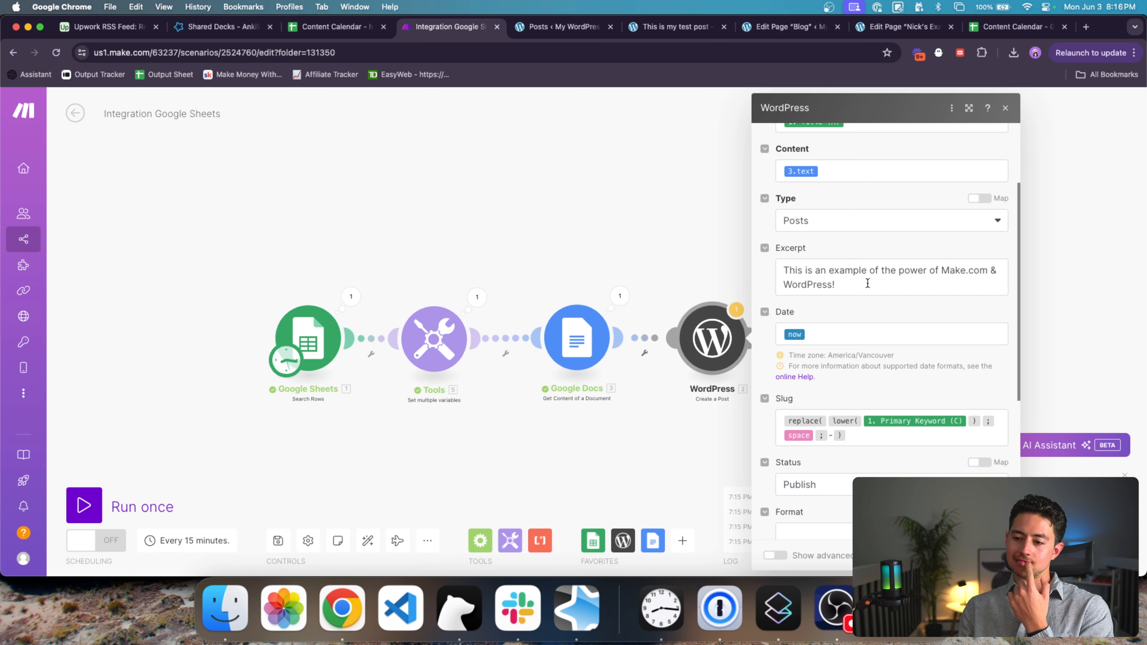
{"action": "scroll", "coordinate": [899, 297], "scroll_direction": "up", "scroll_amount": 3}
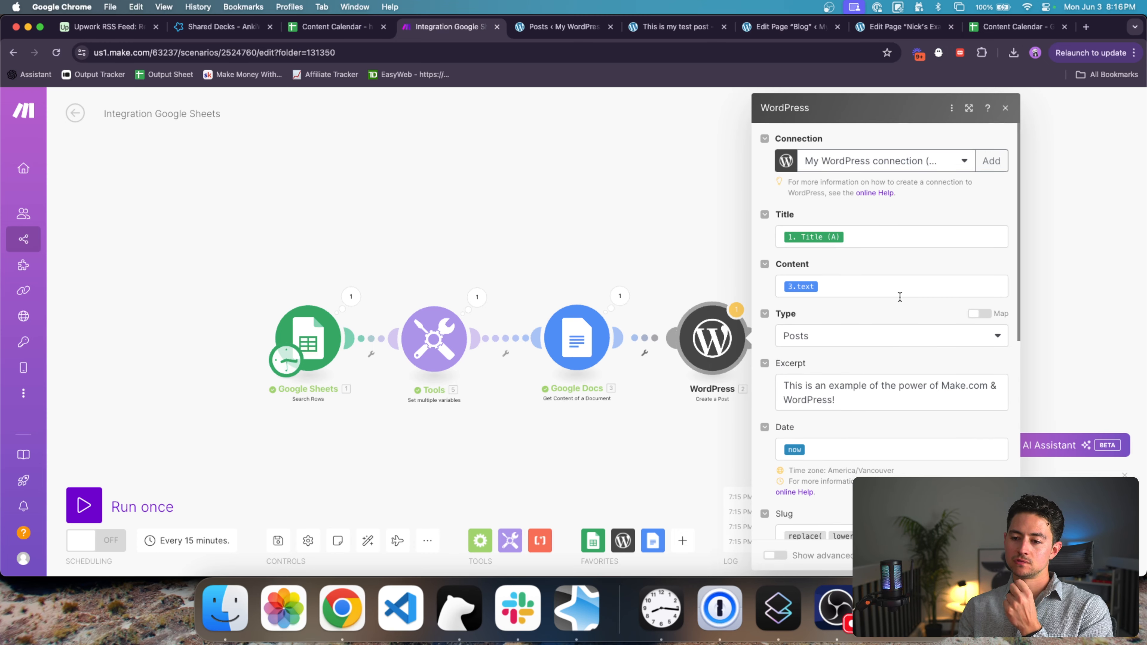
{"action": "scroll", "coordinate": [984, 394], "scroll_direction": "down", "scroll_amount": 2}
{"action": "left_click", "coordinate": [995, 555]}
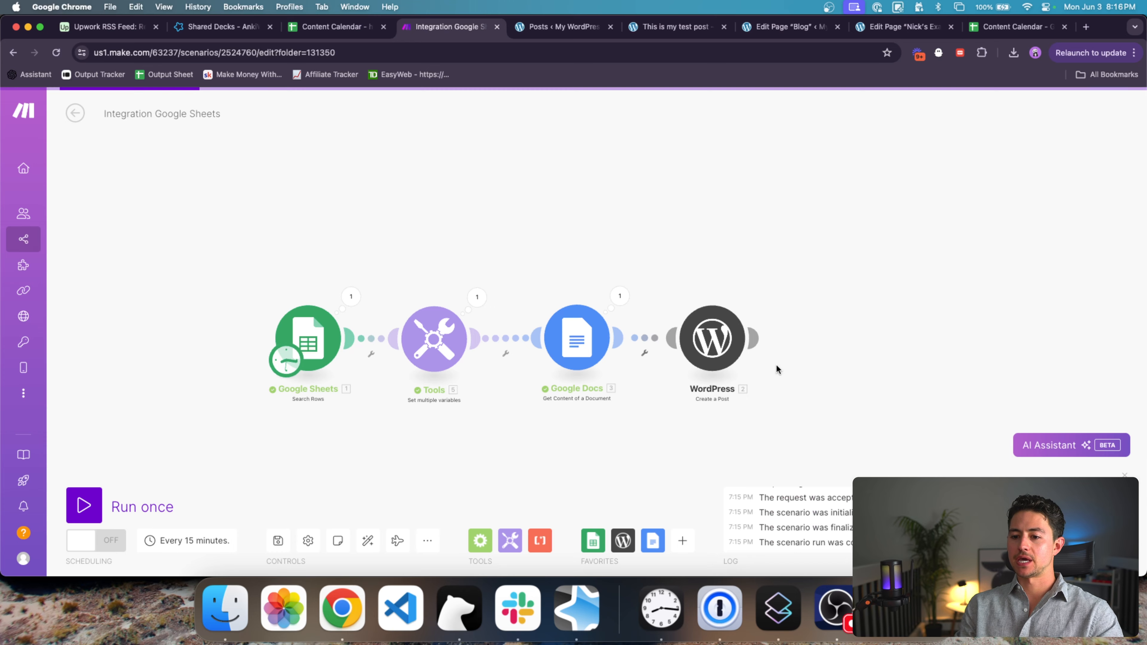
Step: Insert an OpenAI Create a Completion module between Google Docs and WordPress
{"action": "left_click_drag", "start_coordinate": [707, 332], "coordinate": [817, 332]}
{"action": "left_click", "coordinate": [682, 540]}
{"action": "type", "text": "openai"}
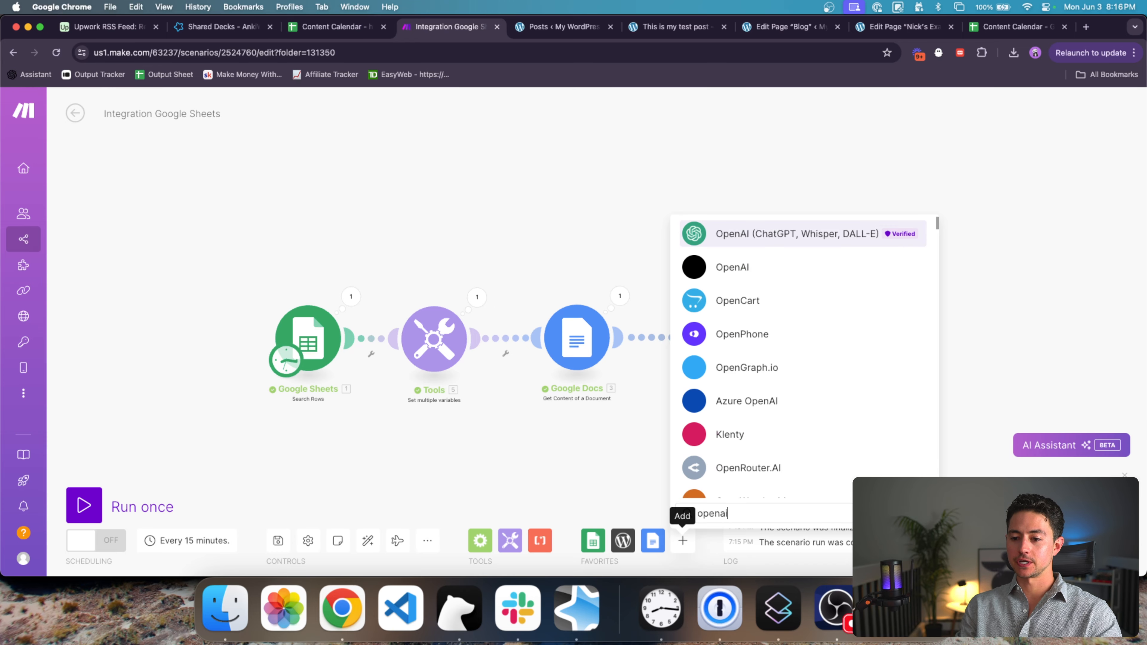
{"action": "left_click", "coordinate": [782, 272]}
{"action": "scroll", "coordinate": [796, 338], "scroll_direction": "down", "scroll_amount": 1}
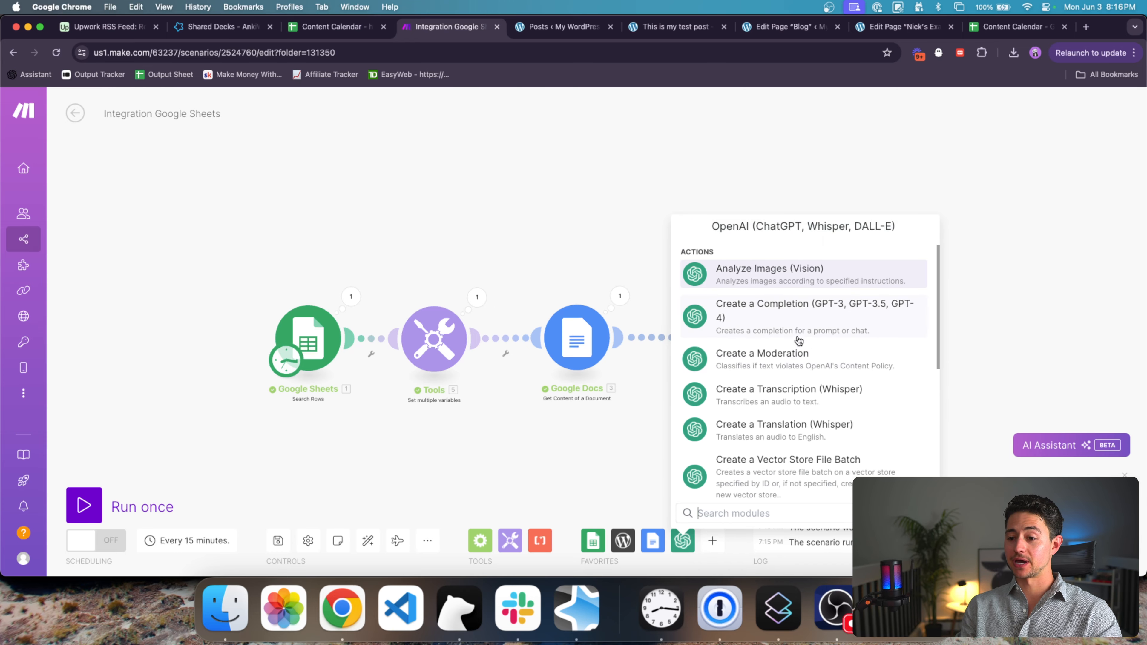
{"action": "left_click", "coordinate": [796, 335]}
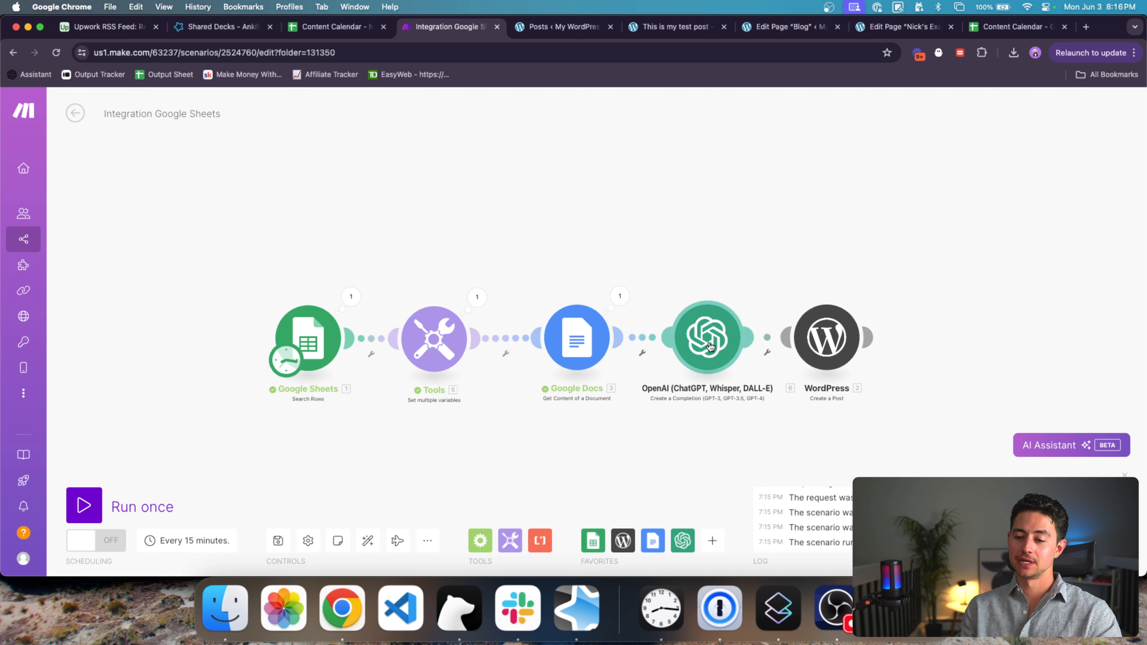
Step: Choose gpt-4o and add a System message 'You are a helpful, intelligent writing assistant.'
{"action": "left_click", "coordinate": [722, 328]}
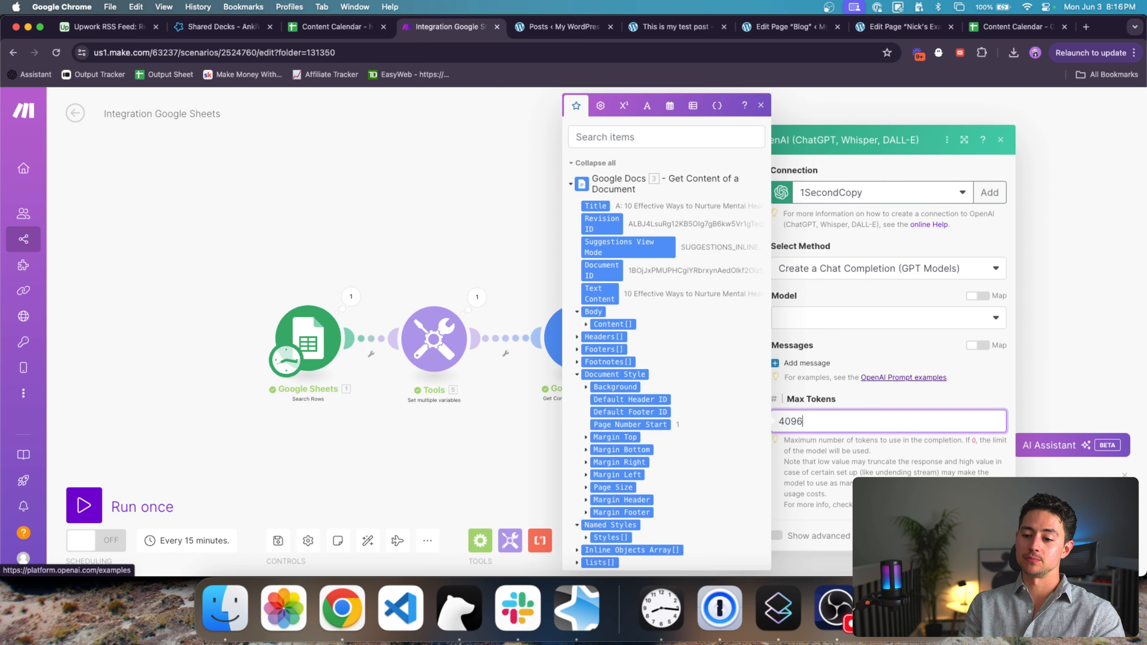
{"action": "left_click", "coordinate": [867, 358]}
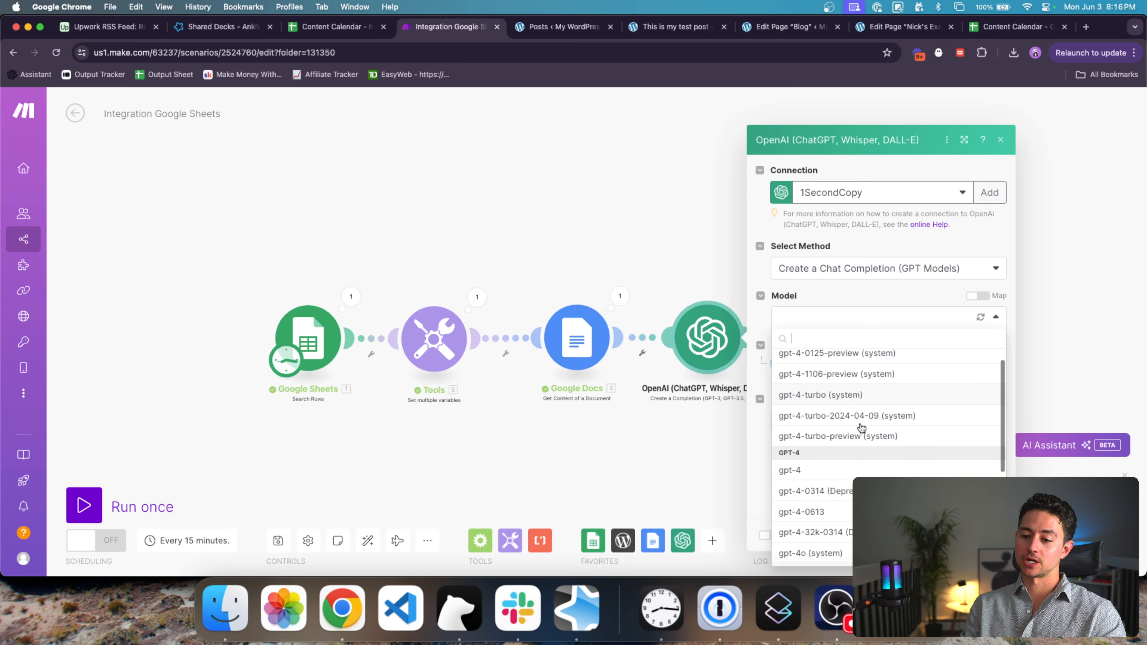
{"action": "scroll", "coordinate": [857, 452], "scroll_direction": "down", "scroll_amount": 3}
{"action": "left_click", "coordinate": [843, 487]}
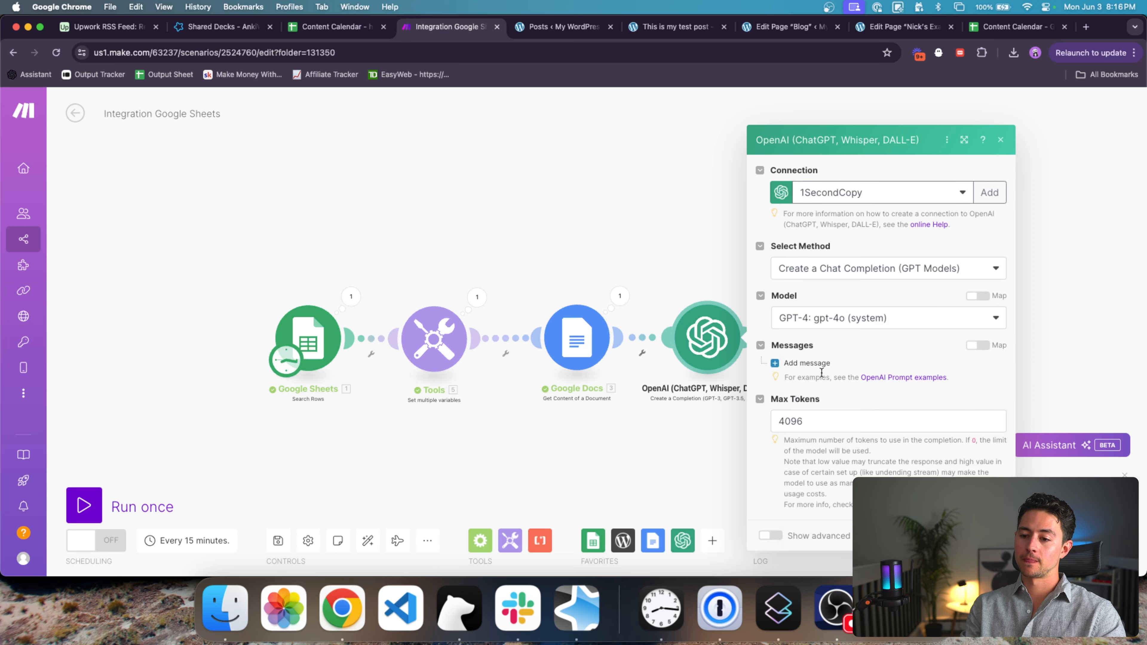
{"action": "left_click", "coordinate": [803, 363]}
{"action": "left_click", "coordinate": [853, 369]}
{"action": "left_click", "coordinate": [857, 393]}
{"action": "left_click", "coordinate": [870, 418]}
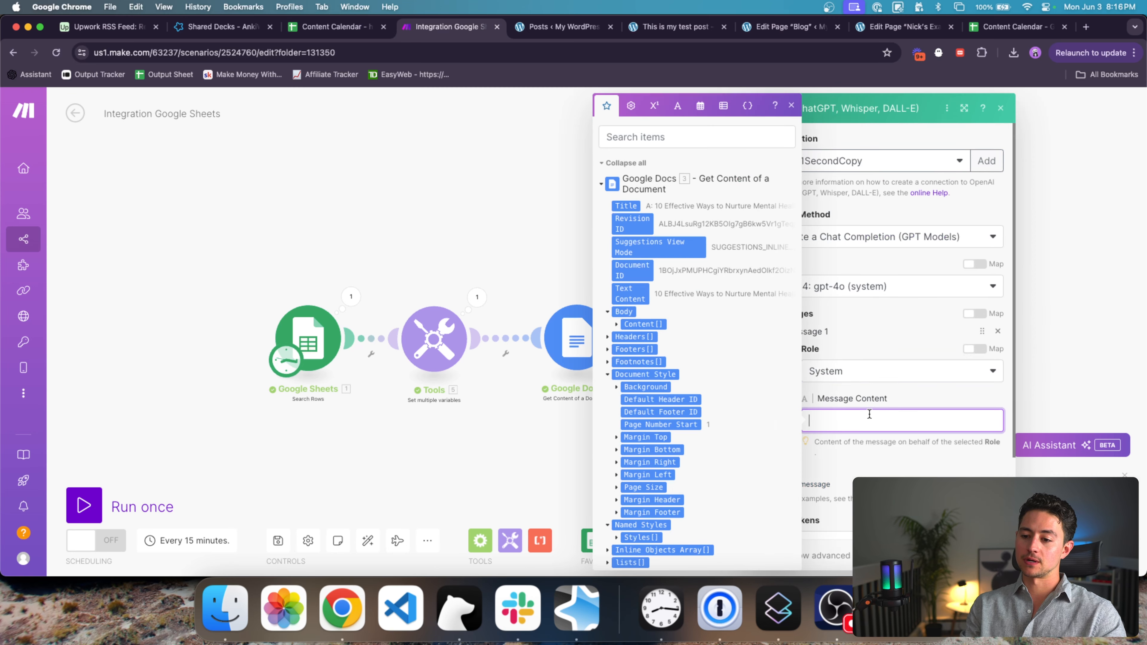
{"action": "type", "text": "You are a helpful, inte"}
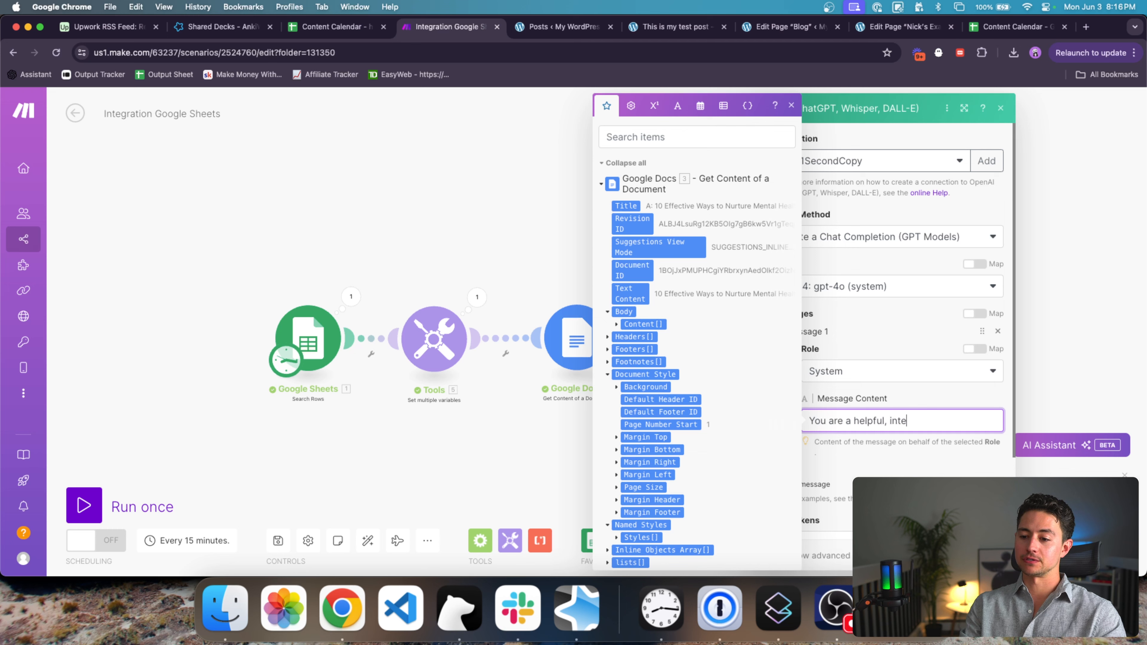
{"action": "type", "text": "lligent writing assistant."}
{"action": "left_click", "coordinate": [883, 407]}
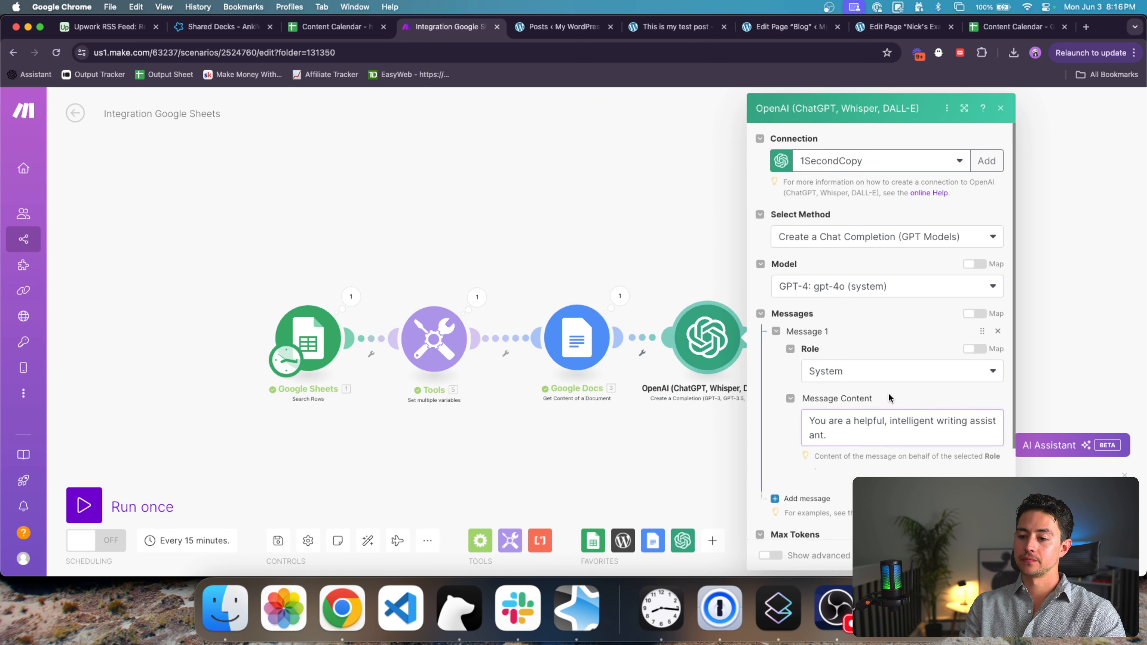
{"action": "scroll", "coordinate": [889, 400], "scroll_direction": "down", "scroll_amount": 3}
Step: Add a User message instructing a 20-50 word excerpt summarizing the article
{"action": "left_click", "coordinate": [806, 415]}
{"action": "left_click", "coordinate": [860, 311]}
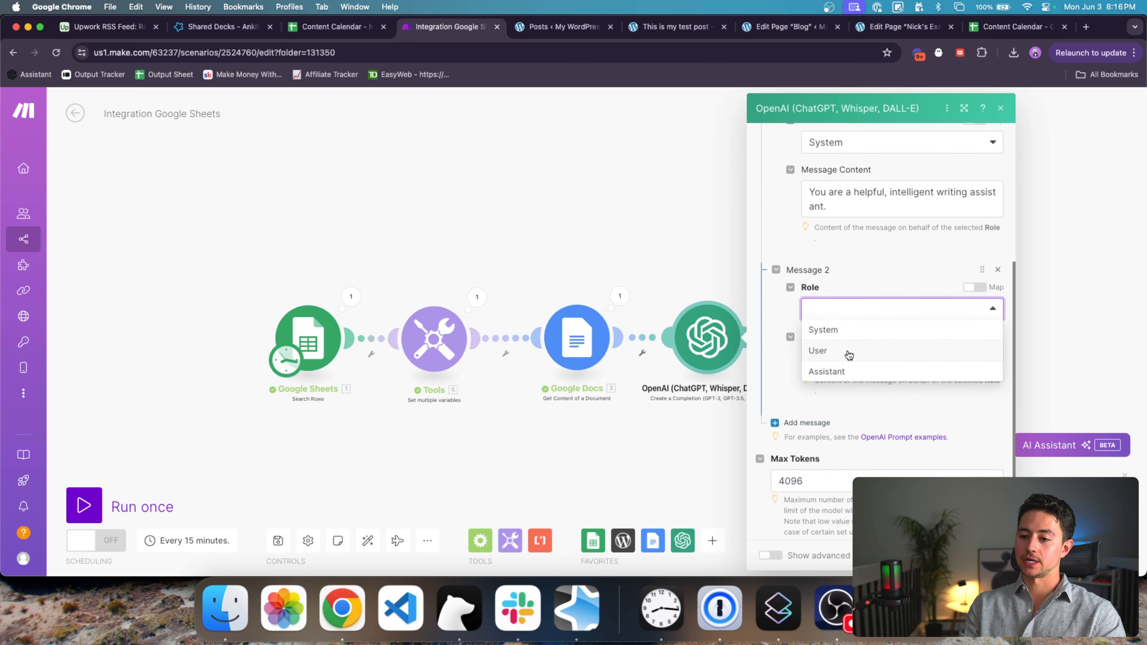
{"action": "left_click", "coordinate": [850, 351]}
{"action": "left_click", "coordinate": [851, 352]}
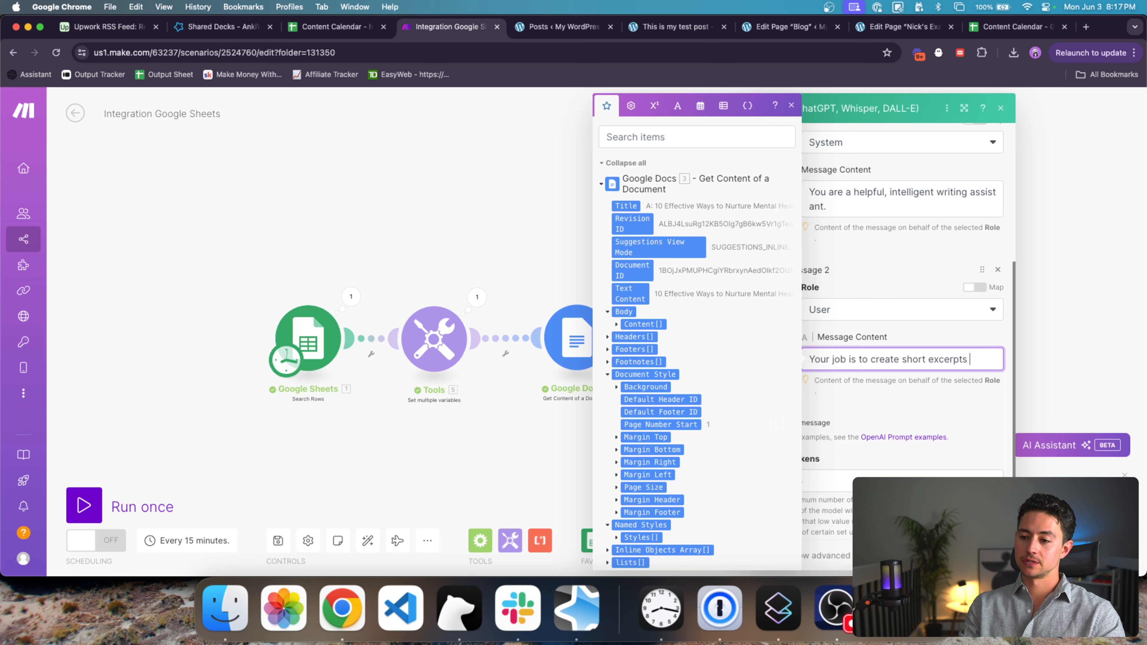
{"action": "type", "text": "articles for WordPress posts."}
{"action": "scroll", "coordinate": [902, 334], "scroll_direction": "down", "scroll_amount": 1}
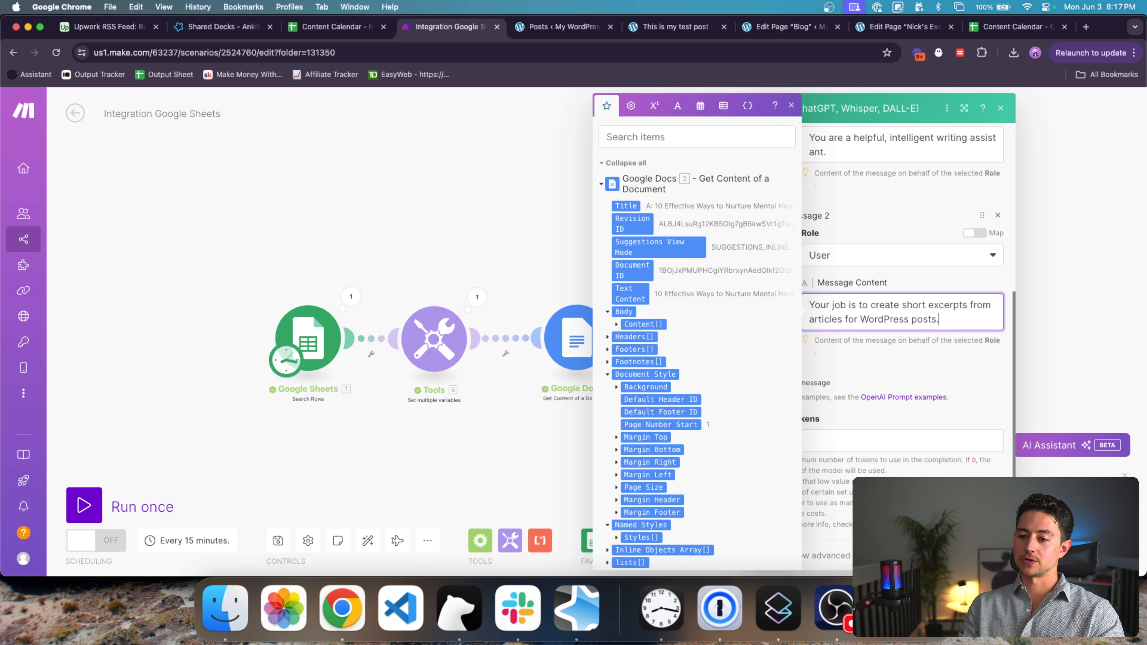
{"action": "type", "text": "("}
{"action": "key", "text": "super+Right"}
{"action": "key", "text": "Left"}
{"action": "type", "text": "). Excerp"}
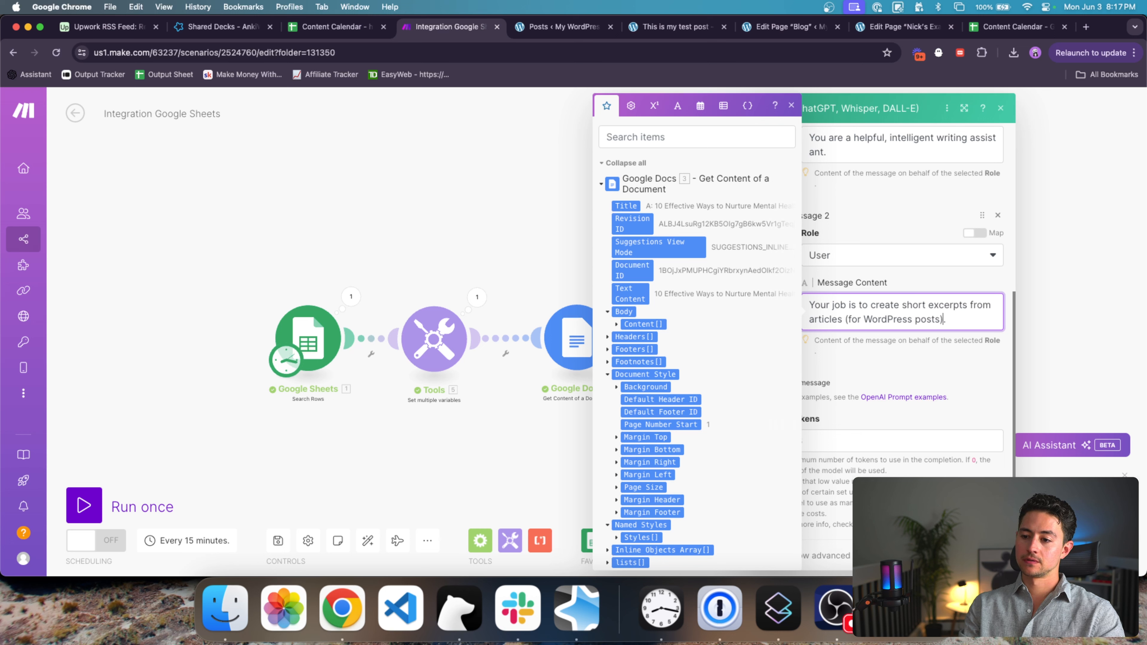
{"action": "type", "text": "ts should be "}
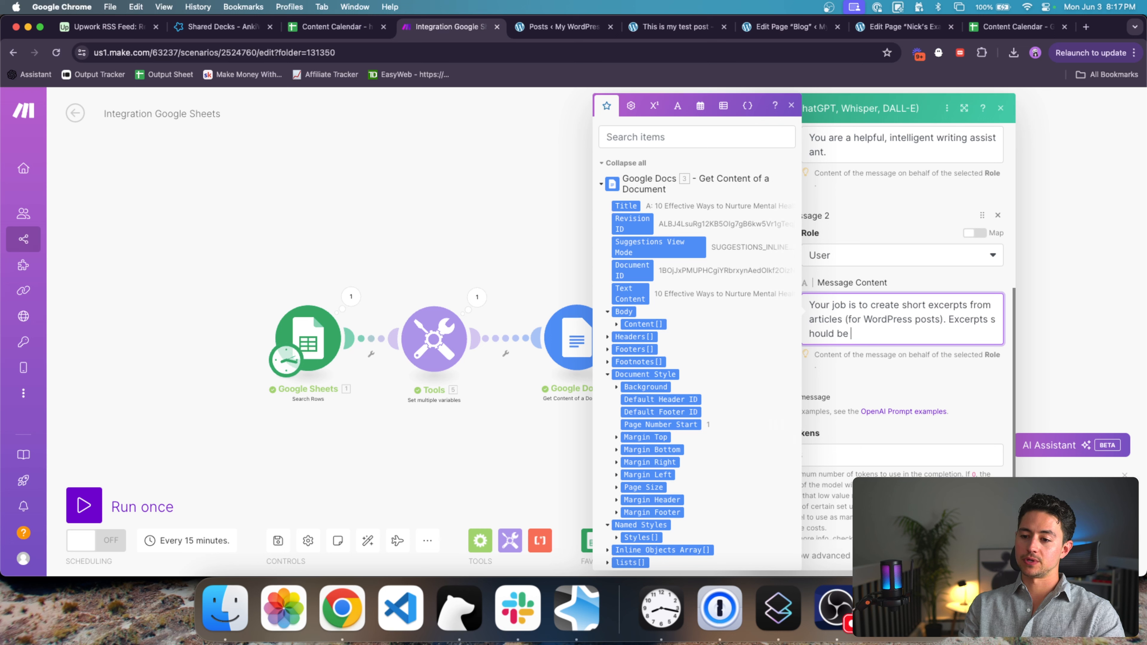
{"action": "type", "text": "between"}
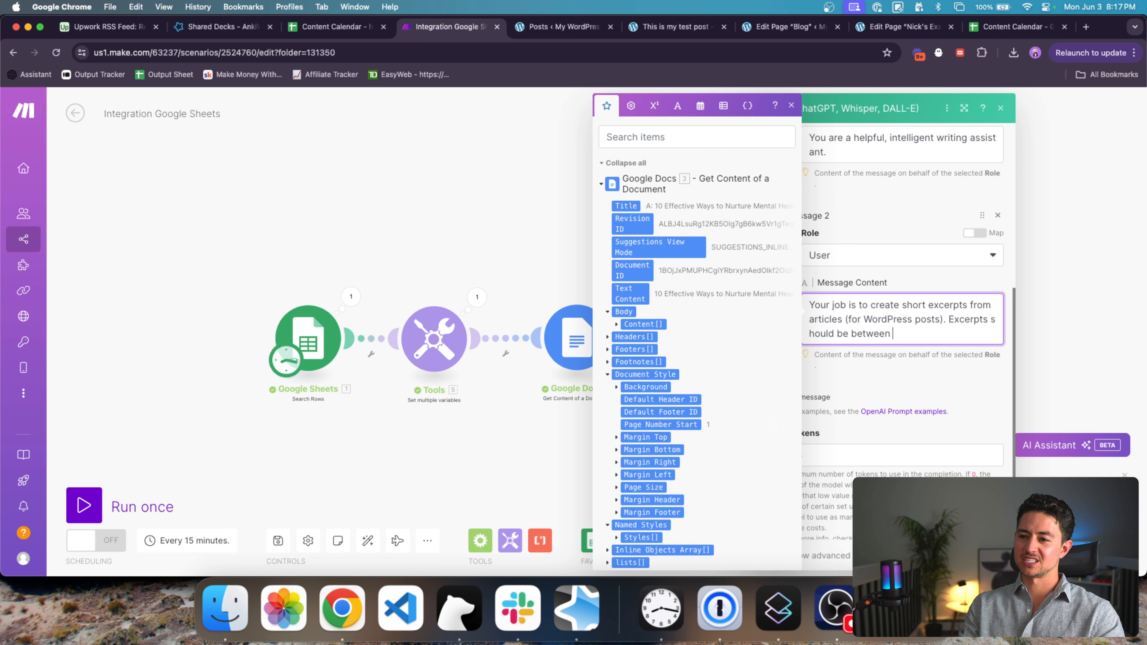
{"action": "type", "text": " 20-50 words long"}
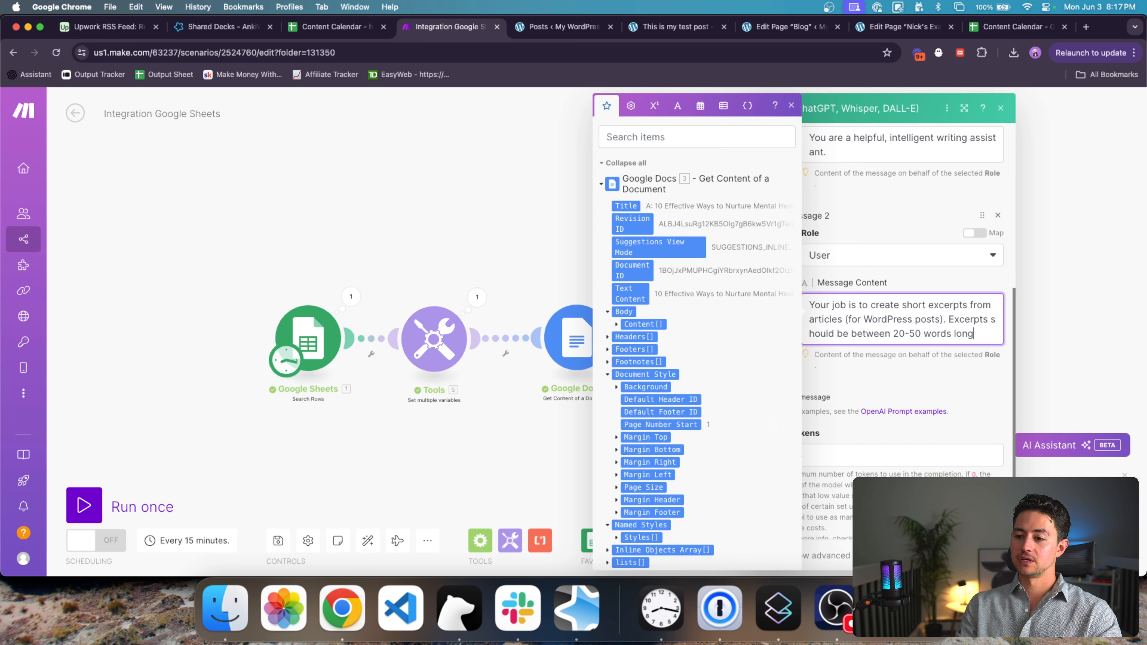
{"action": "type", "text": " and briefly sum"}
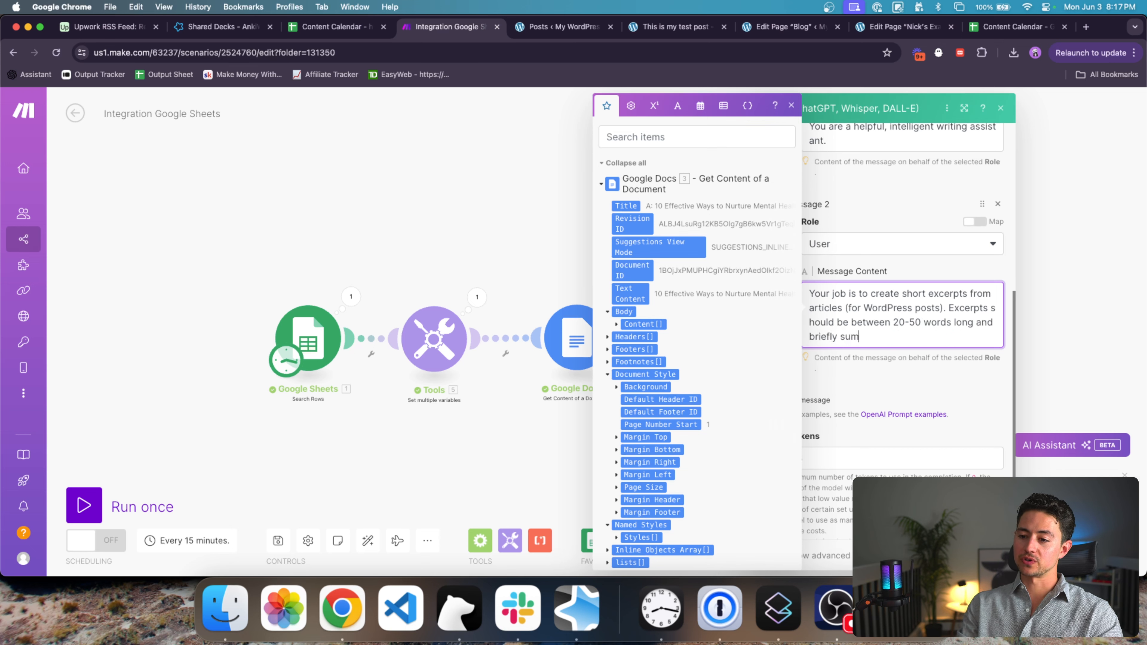
{"action": "type", "text": "marize w"}
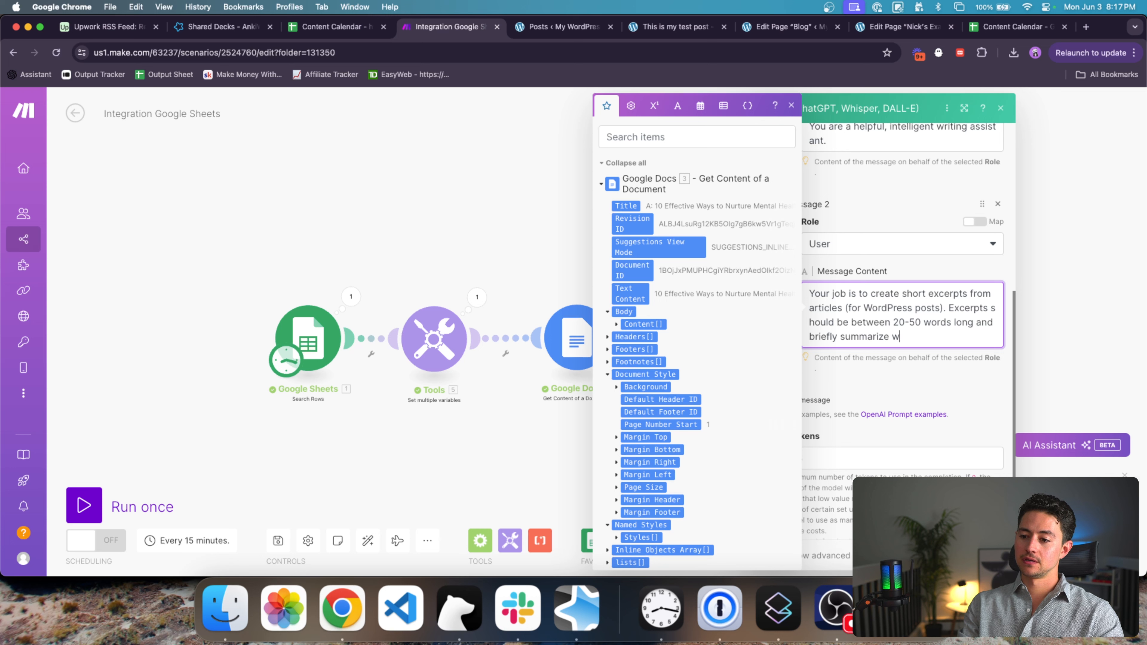
{"action": "type", "text": "hat the article talks about."}
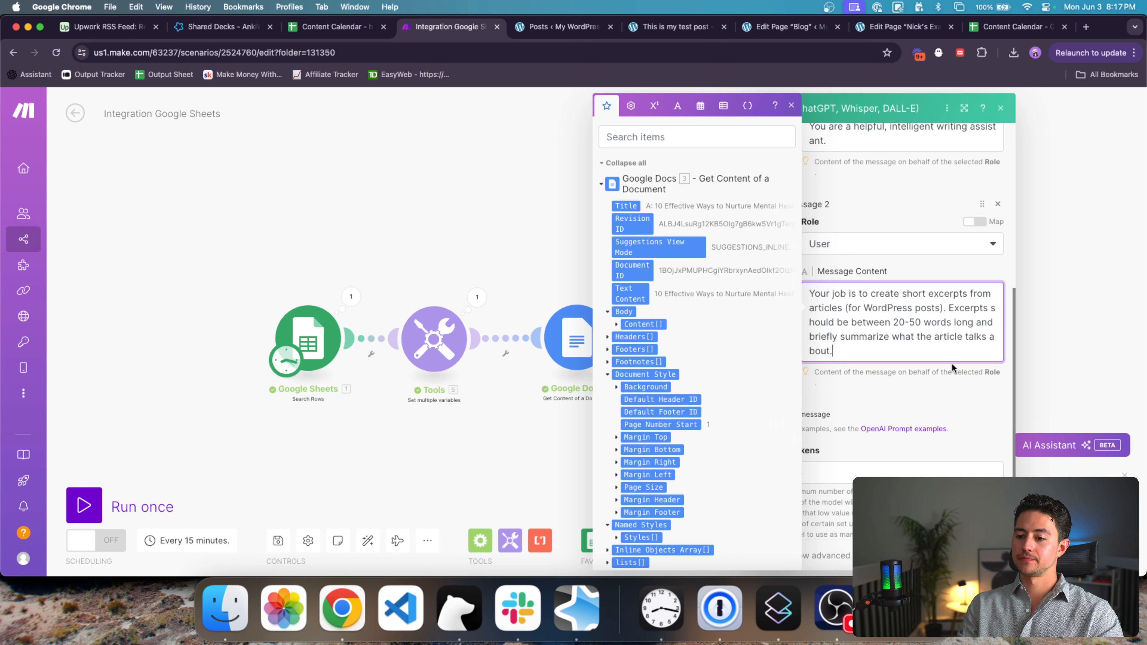
{"action": "left_click", "coordinate": [923, 388]}
Step: Add a third User message mapped to 3. Text Content and save the module
{"action": "left_click", "coordinate": [801, 414]}
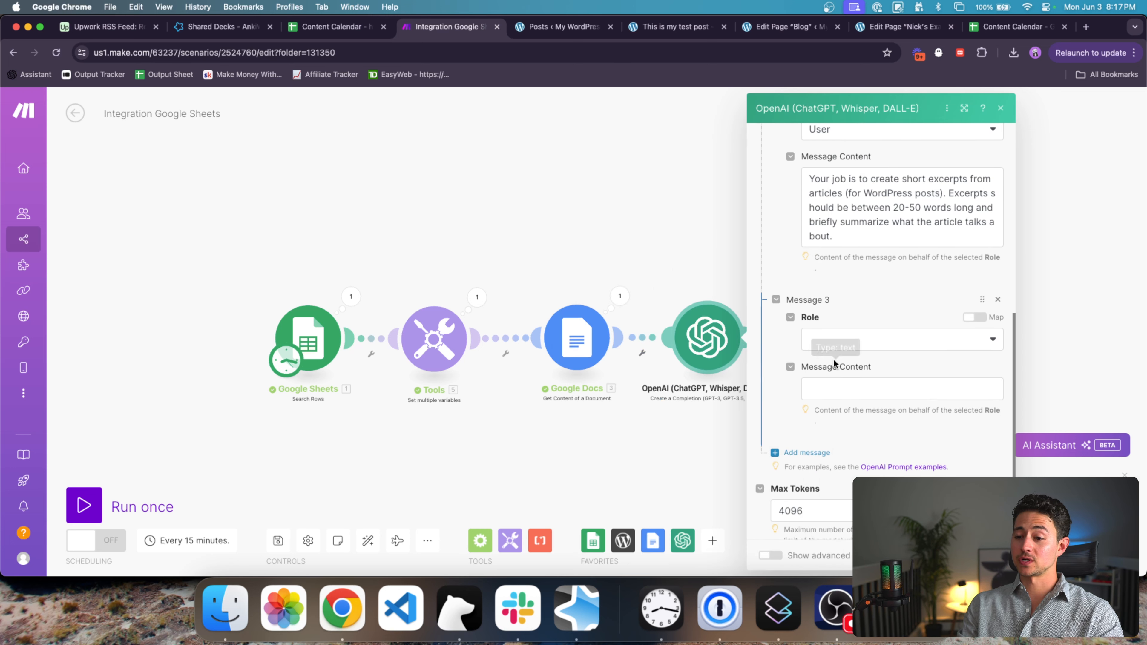
{"action": "left_click", "coordinate": [840, 348]}
{"action": "left_click", "coordinate": [845, 378]}
{"action": "left_click", "coordinate": [857, 385]}
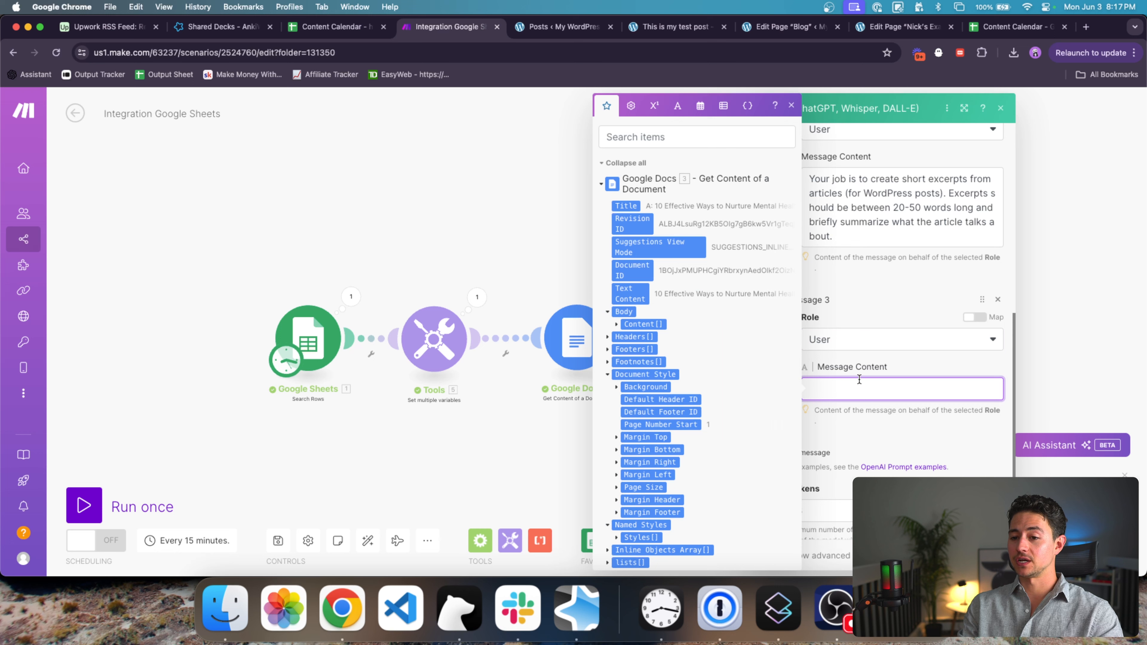
{"action": "left_click", "coordinate": [630, 293]}
{"action": "left_click", "coordinate": [880, 366]}
{"action": "scroll", "coordinate": [884, 372], "scroll_direction": "down", "scroll_amount": 2}
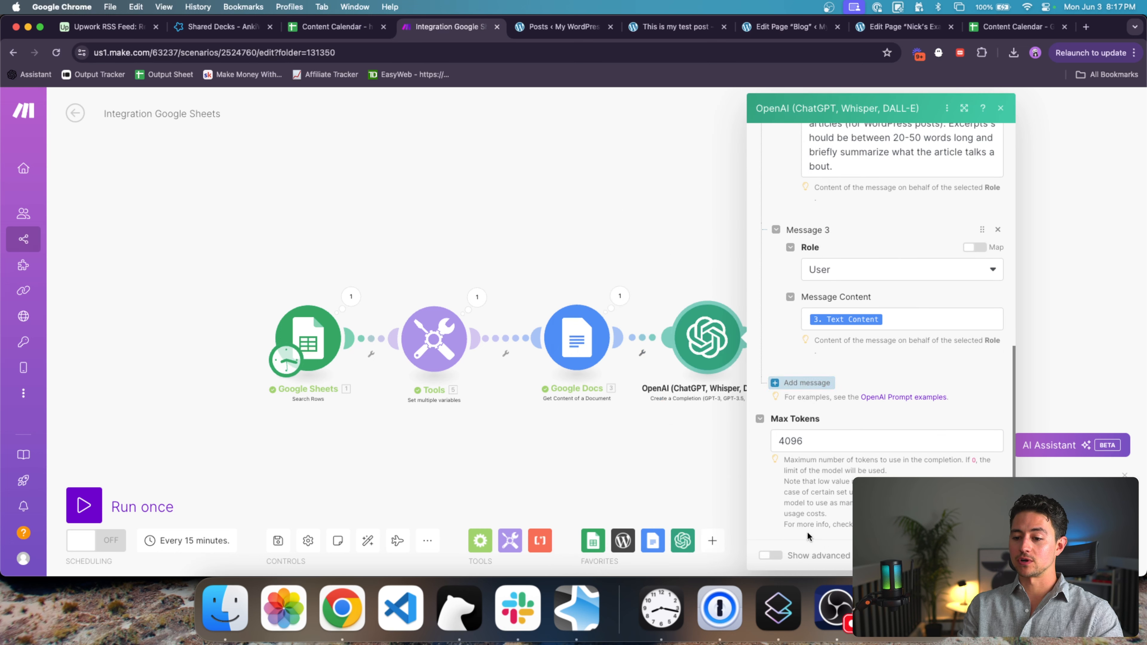
{"action": "left_click", "coordinate": [990, 556]}
Step: Replace the WordPress Excerpt's sample text with the OpenAI 6. Result and save
{"action": "left_click_drag", "start_coordinate": [871, 435], "coordinate": [768, 432]}
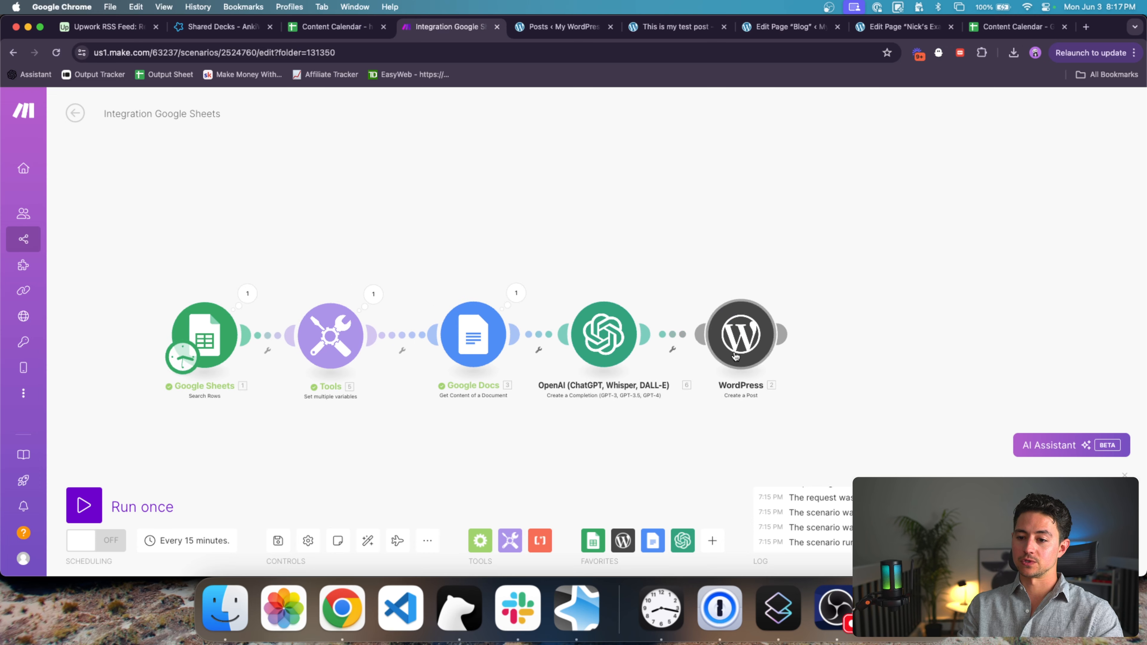
{"action": "left_click", "coordinate": [744, 352]}
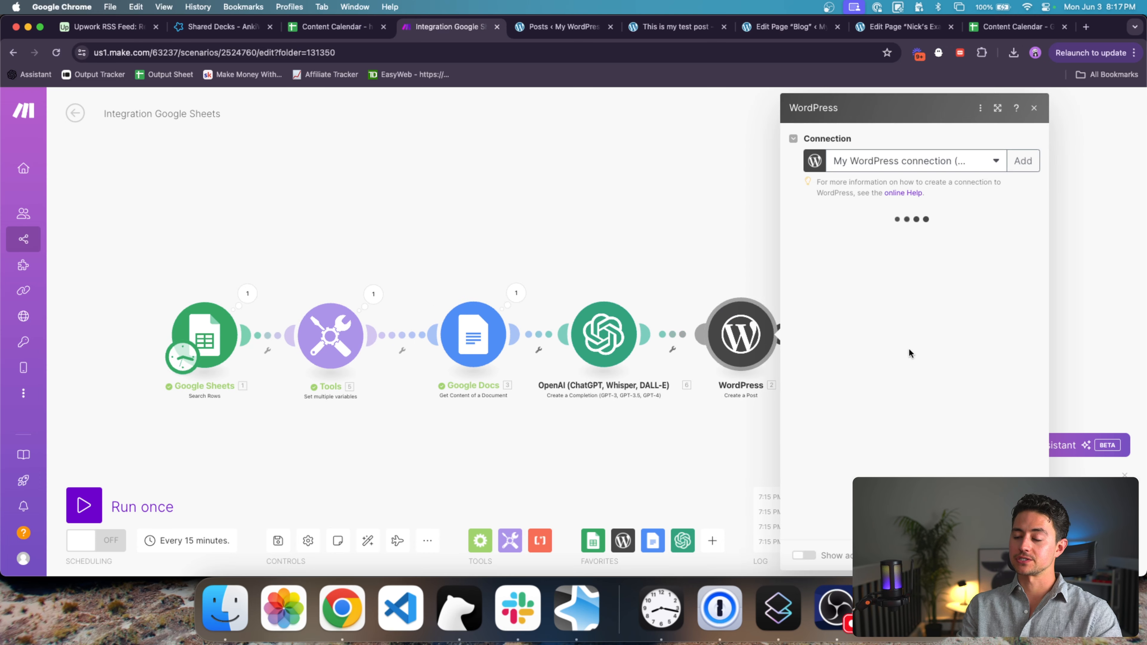
{"action": "scroll", "coordinate": [920, 338], "scroll_direction": "down", "scroll_amount": 3}
{"action": "scroll", "coordinate": [920, 339], "scroll_direction": "down", "scroll_amount": 6}
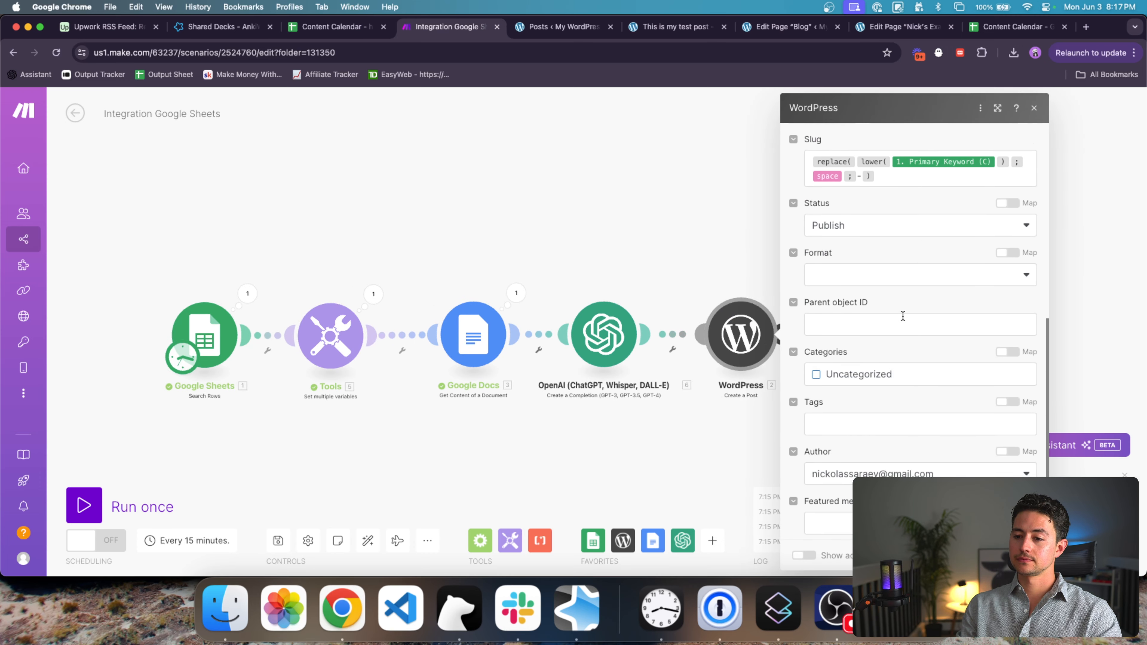
{"action": "scroll", "coordinate": [902, 369], "scroll_direction": "up", "scroll_amount": 6}
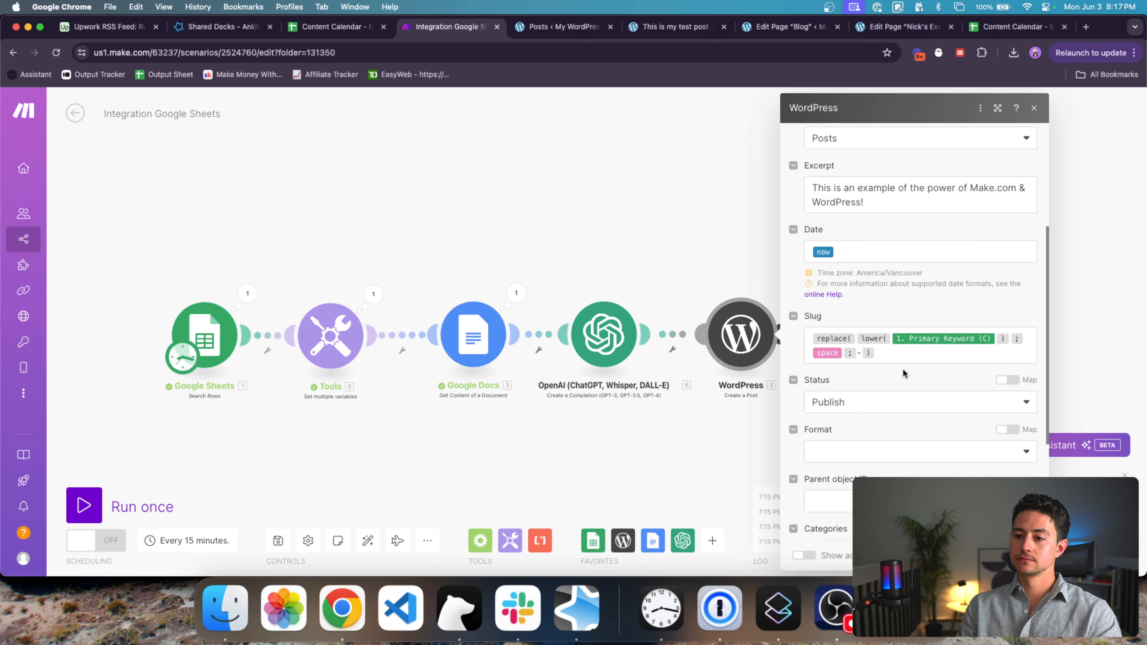
{"action": "left_click", "coordinate": [880, 276]}
{"action": "key", "text": "super+a"}
{"action": "key", "text": "BackSpace"}
{"action": "scroll", "coordinate": [726, 319], "scroll_direction": "down", "scroll_amount": 1}
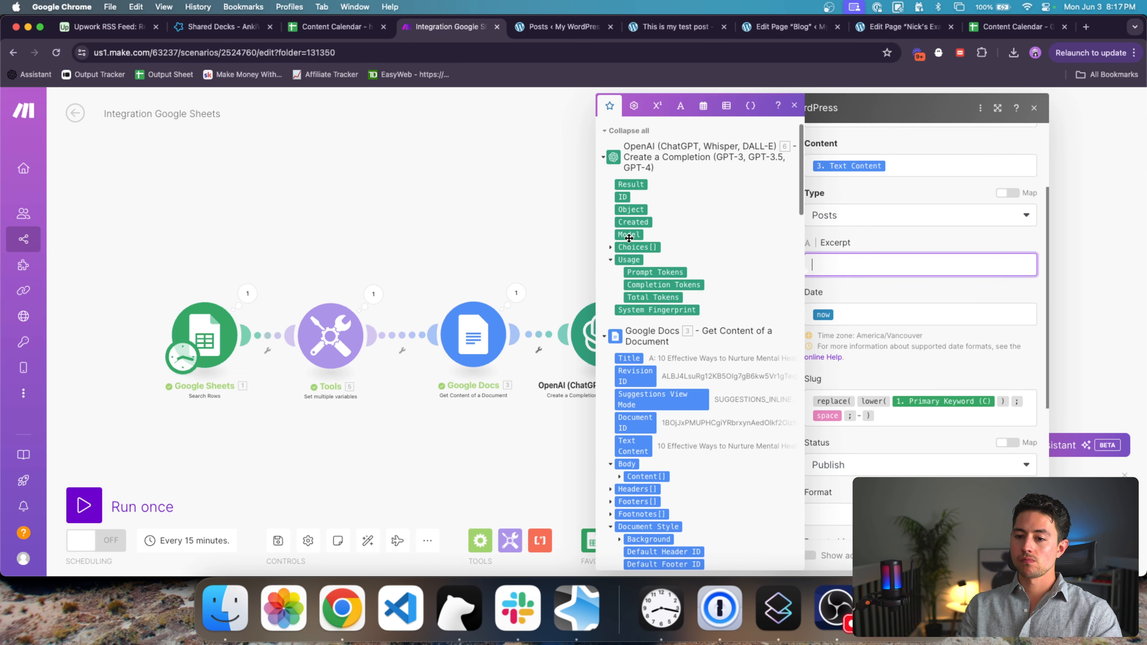
{"action": "left_click", "coordinate": [628, 181]}
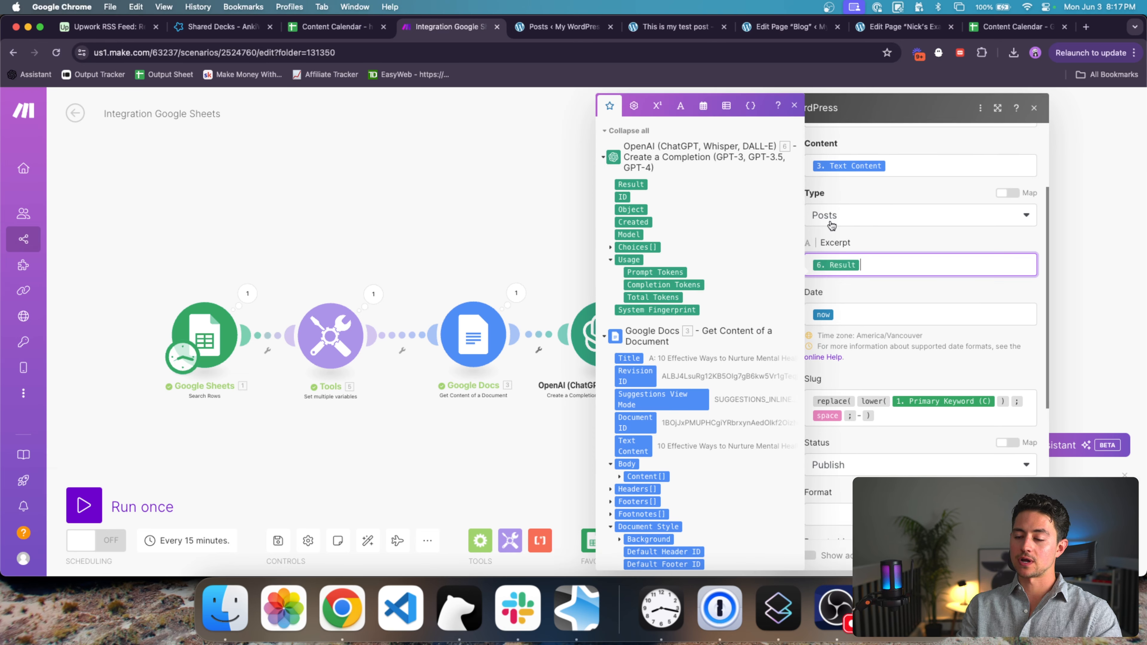
{"action": "left_click", "coordinate": [913, 284]}
{"action": "scroll", "coordinate": [913, 284], "scroll_direction": "down", "scroll_amount": 5}
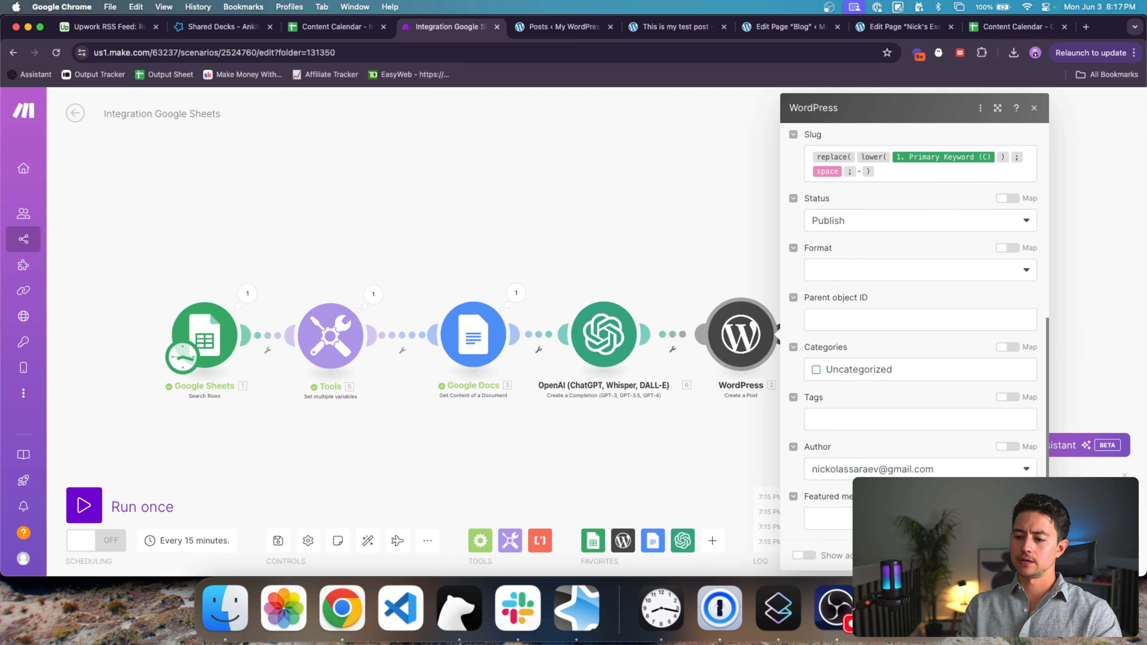
{"action": "left_click", "coordinate": [1023, 555]}
Step: Run the whole scenario once and switch to the WordPress posts list
{"action": "left_click_drag", "start_coordinate": [869, 376], "coordinate": [792, 372]}
{"action": "scroll", "coordinate": [862, 374], "scroll_direction": "down", "scroll_amount": 4}
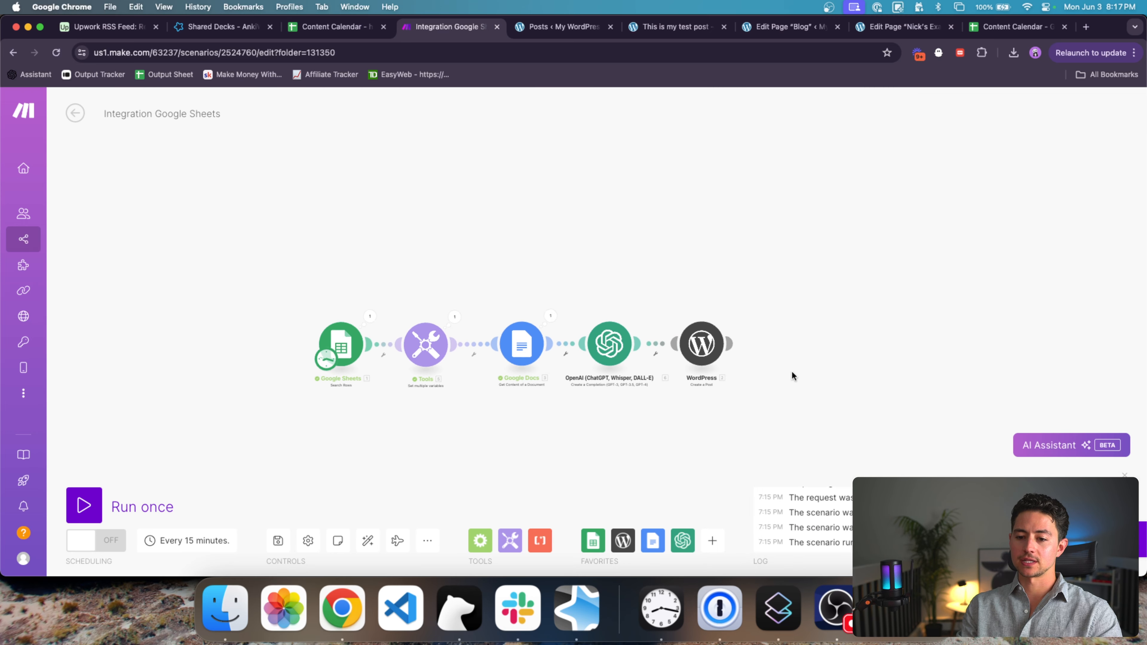
{"action": "left_click", "coordinate": [77, 508]}
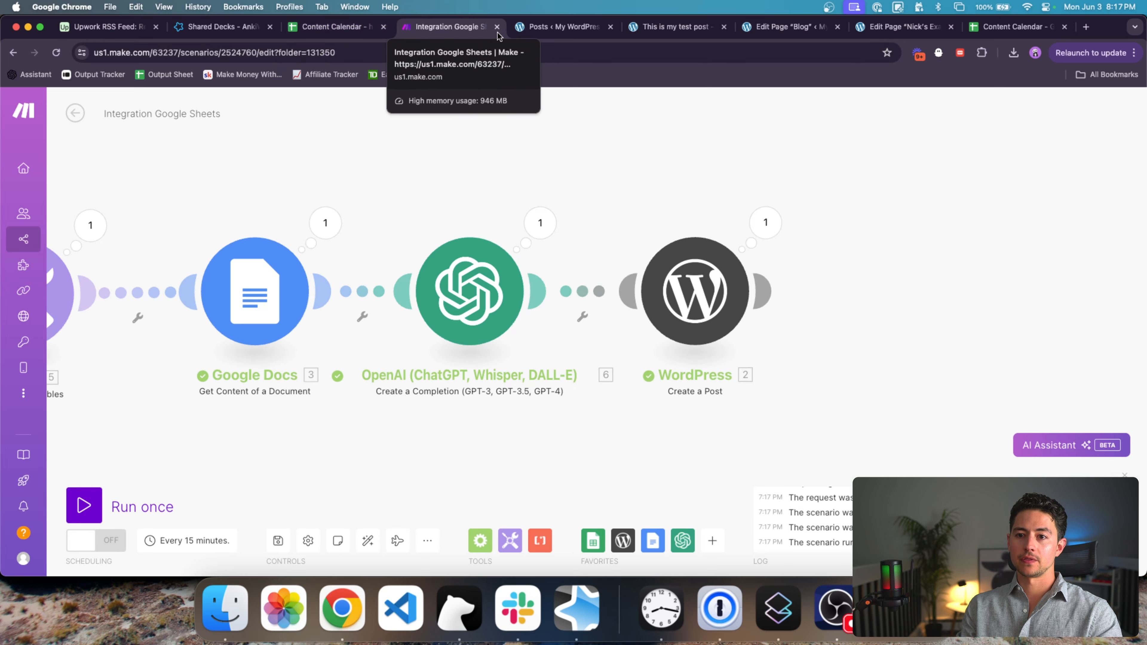
{"action": "left_click", "coordinate": [535, 28]}
Step: Reload the posts list and open 'AI in Process Automation: Expectations vs. Reality' for editing
{"action": "left_click", "coordinate": [508, 53]}
{"action": "key", "text": "Return"}
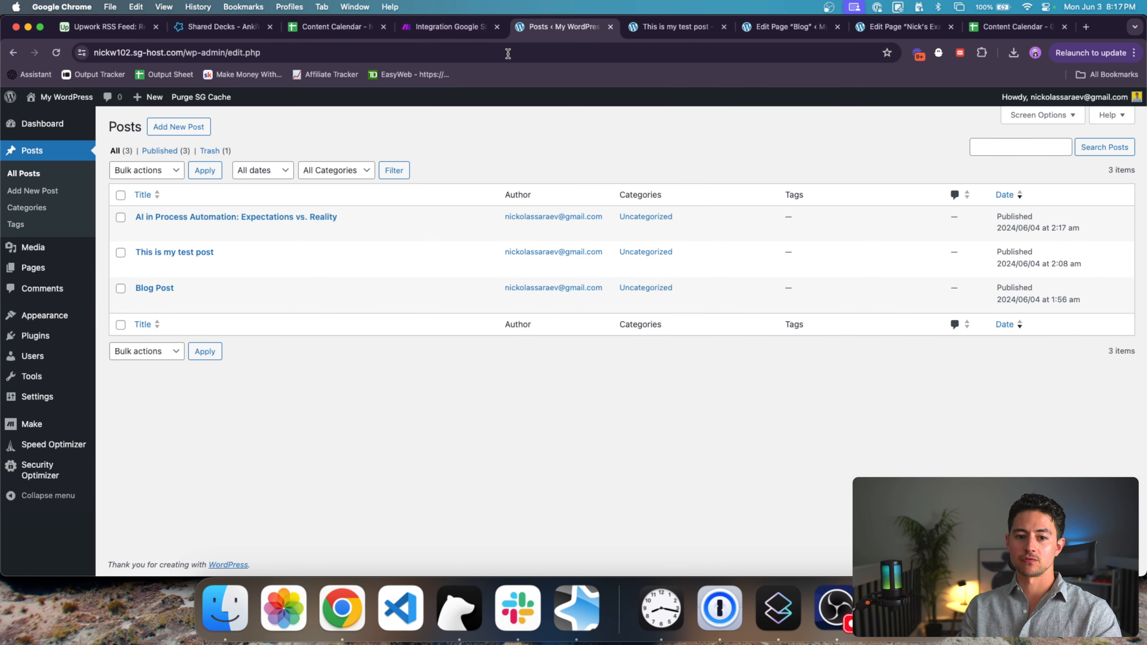
{"action": "mouse_move", "coordinate": [160, 218]}
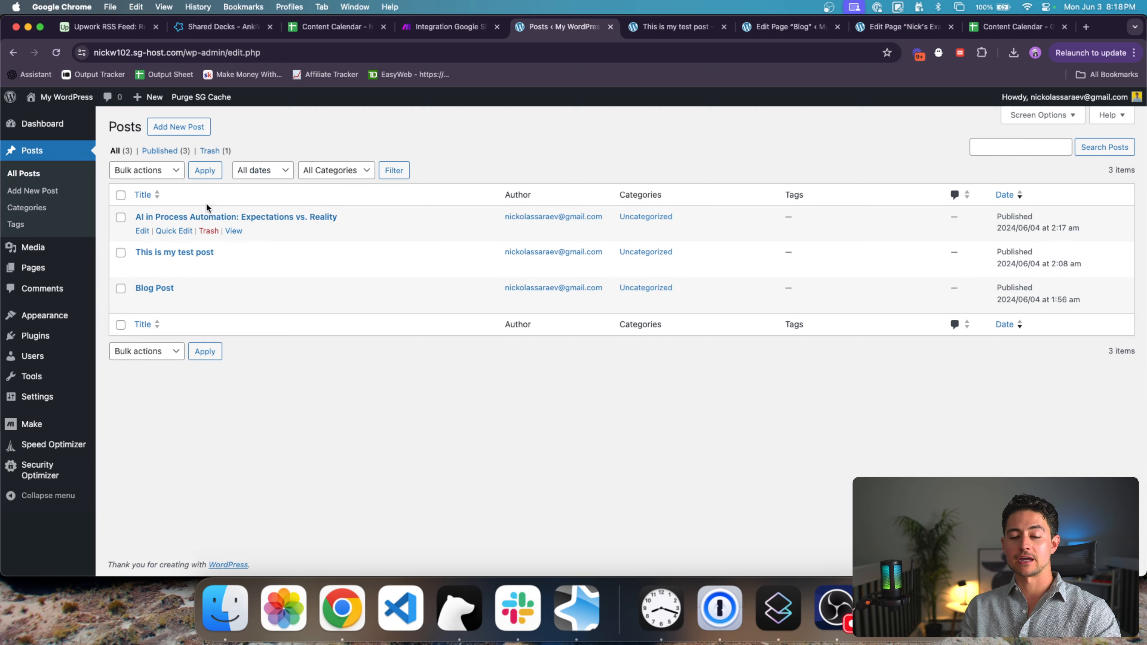
{"action": "left_click", "coordinate": [243, 218]}
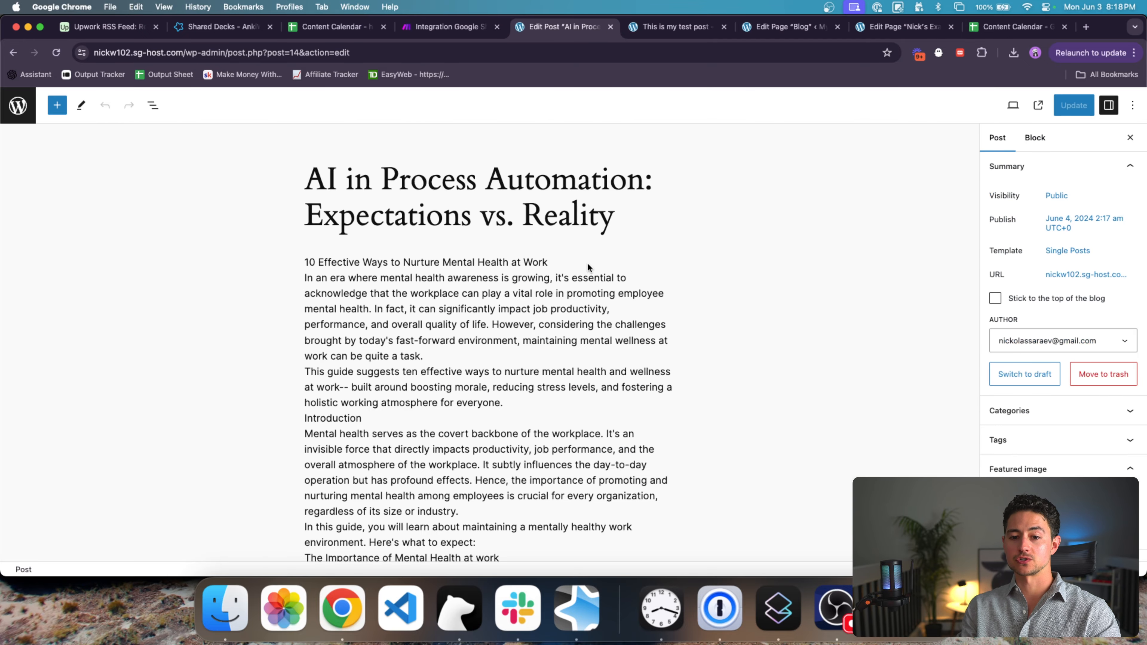
{"action": "scroll", "coordinate": [586, 266], "scroll_direction": "down", "scroll_amount": 15}
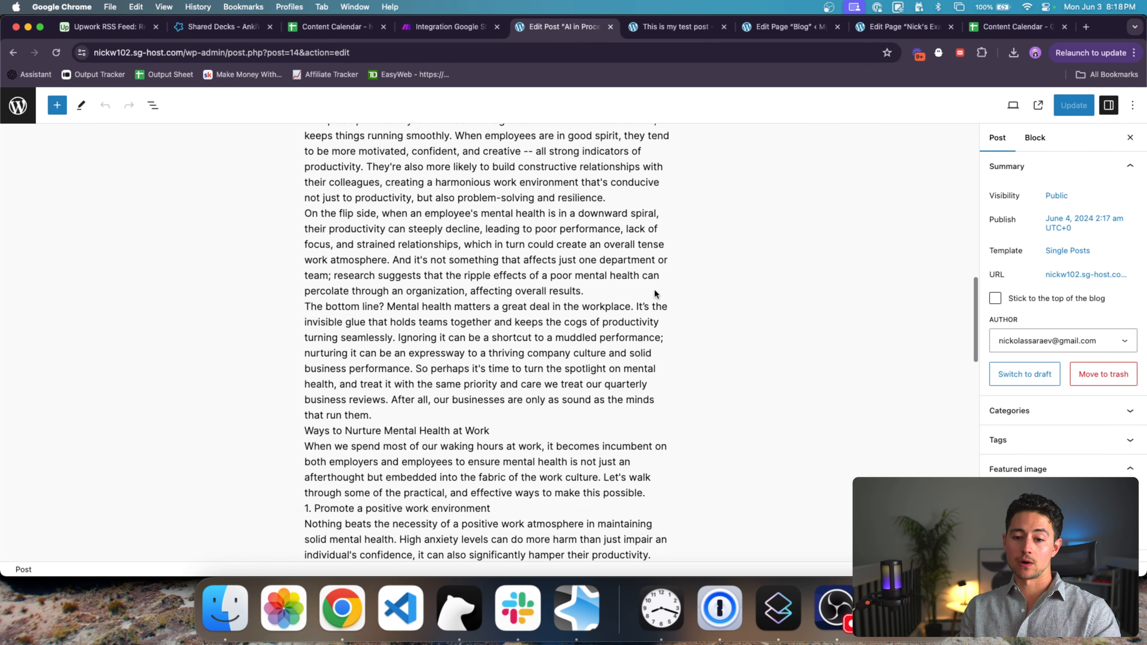
{"action": "scroll", "coordinate": [655, 293], "scroll_direction": "down", "scroll_amount": 10}
{"action": "scroll", "coordinate": [655, 292], "scroll_direction": "up", "scroll_amount": 20}
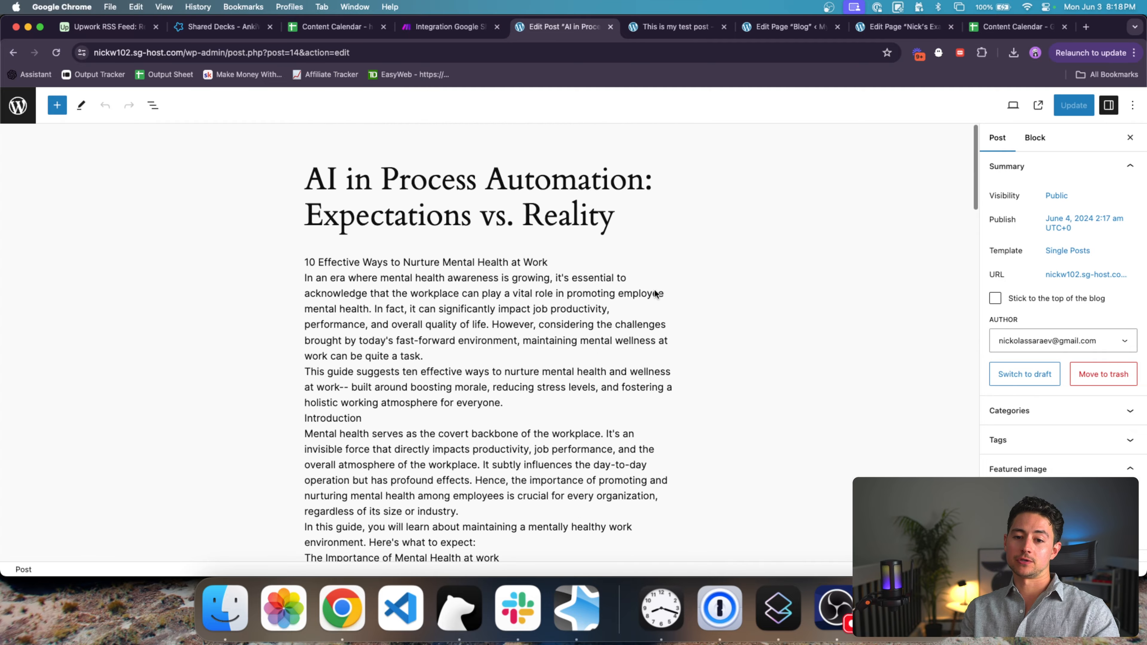
Step: Convert the Classic block to blocks, then try and undo a heading on the first line
{"action": "left_click", "coordinate": [654, 292]}
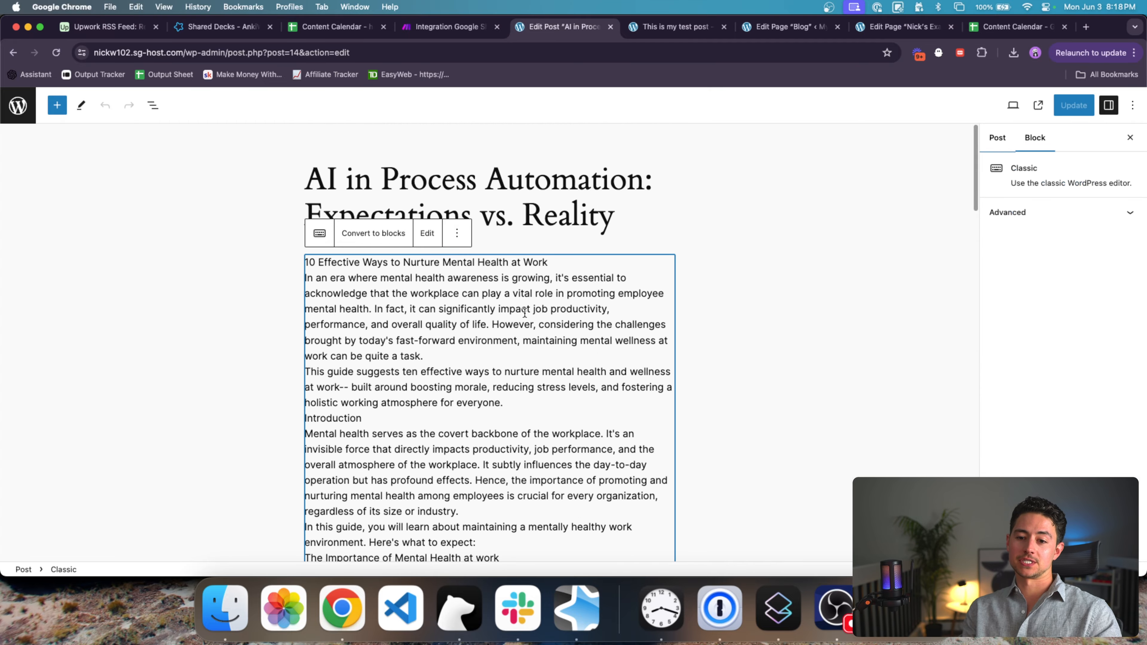
{"action": "left_click", "coordinate": [389, 239]}
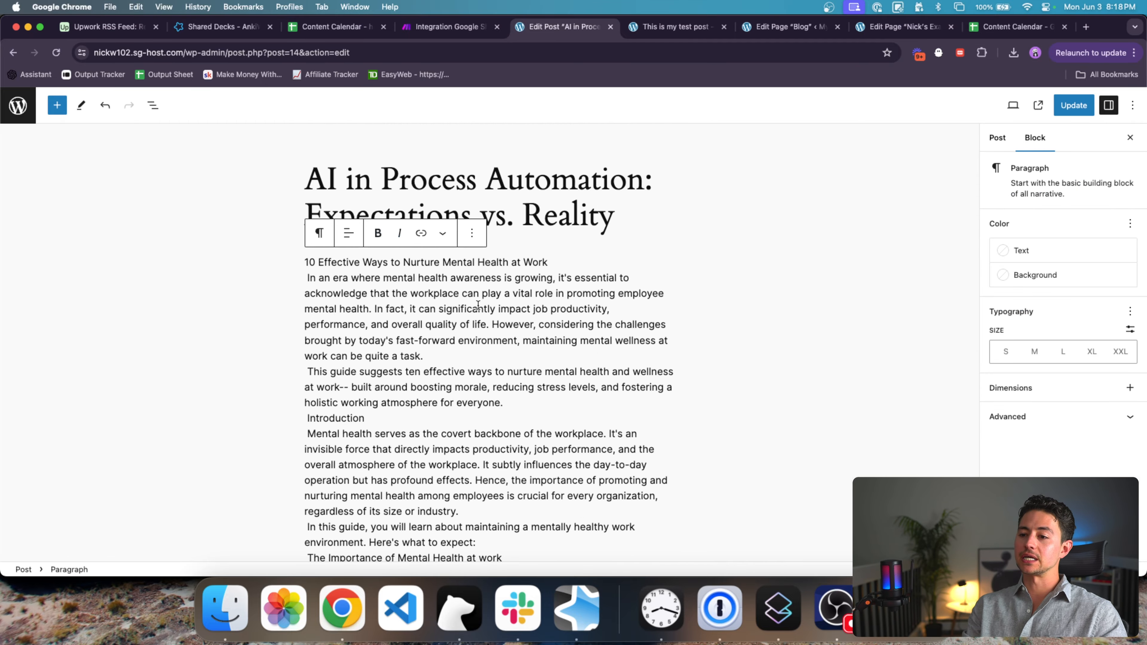
{"action": "triple_click", "coordinate": [575, 265]}
{"action": "key", "text": "Left"}
{"action": "type", "text": "###"}
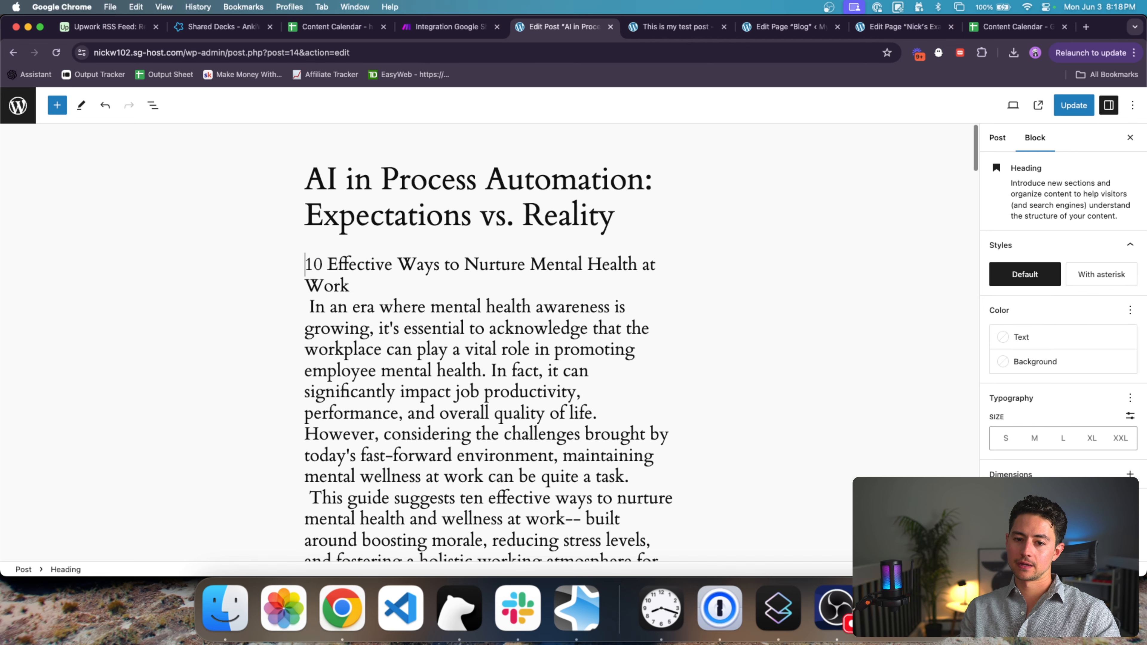
{"action": "key", "text": "cmd+z"}
{"action": "key", "text": "cmd+z"}
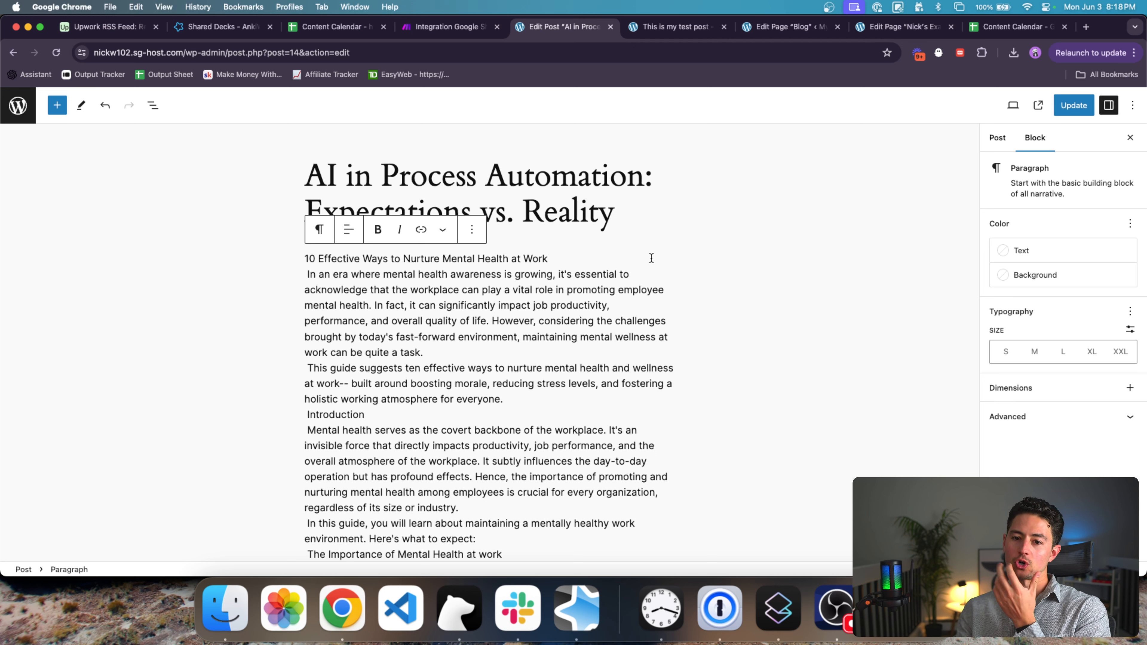
Step: Split off '10 Effective Ways to Nurture Mental Health at Work' and prefix it with ## as a heading
{"action": "left_click", "coordinate": [473, 230]}
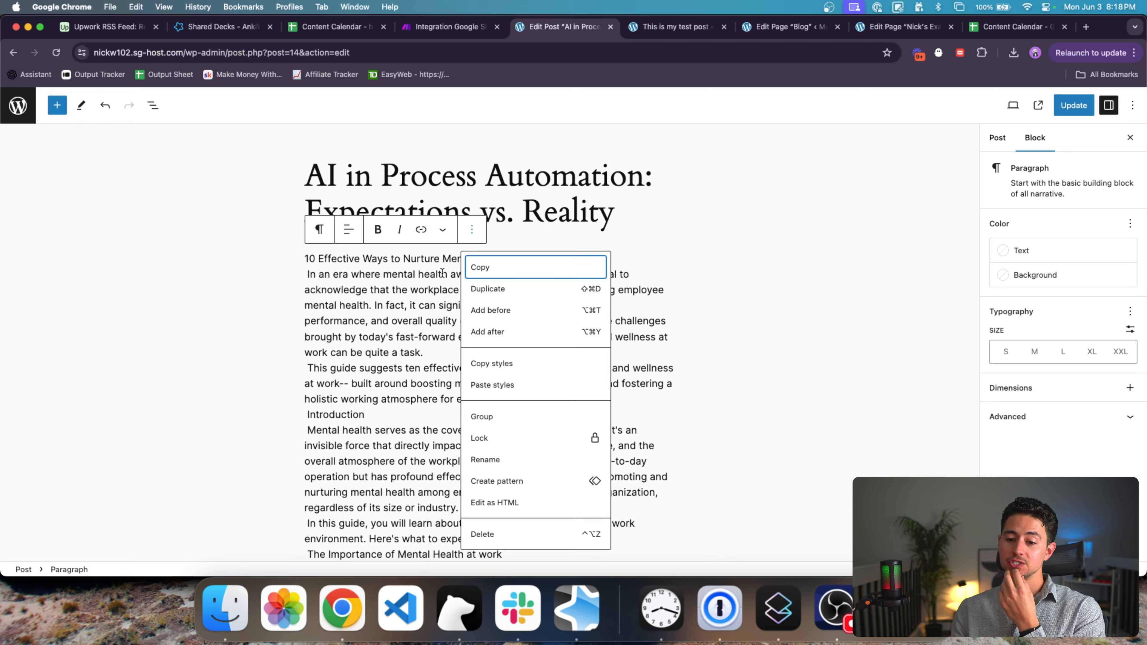
{"action": "key", "text": "Escape"}
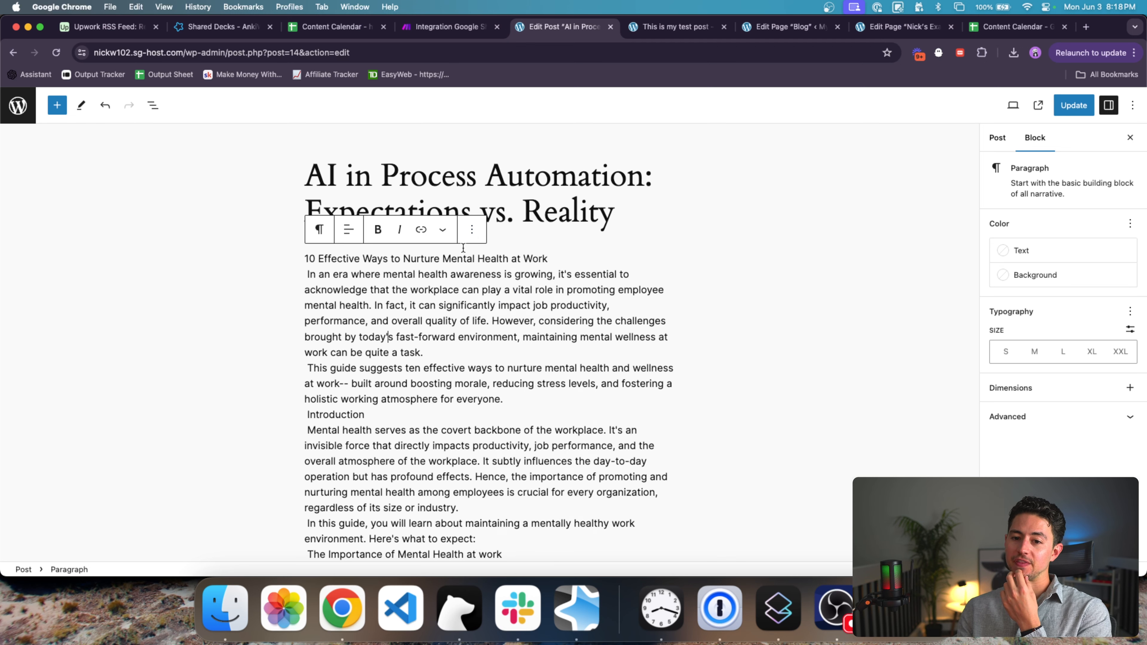
{"action": "left_click", "coordinate": [557, 252]}
{"action": "key", "text": "Return"}
{"action": "key", "text": "Up"}
{"action": "type", "text": "## "}
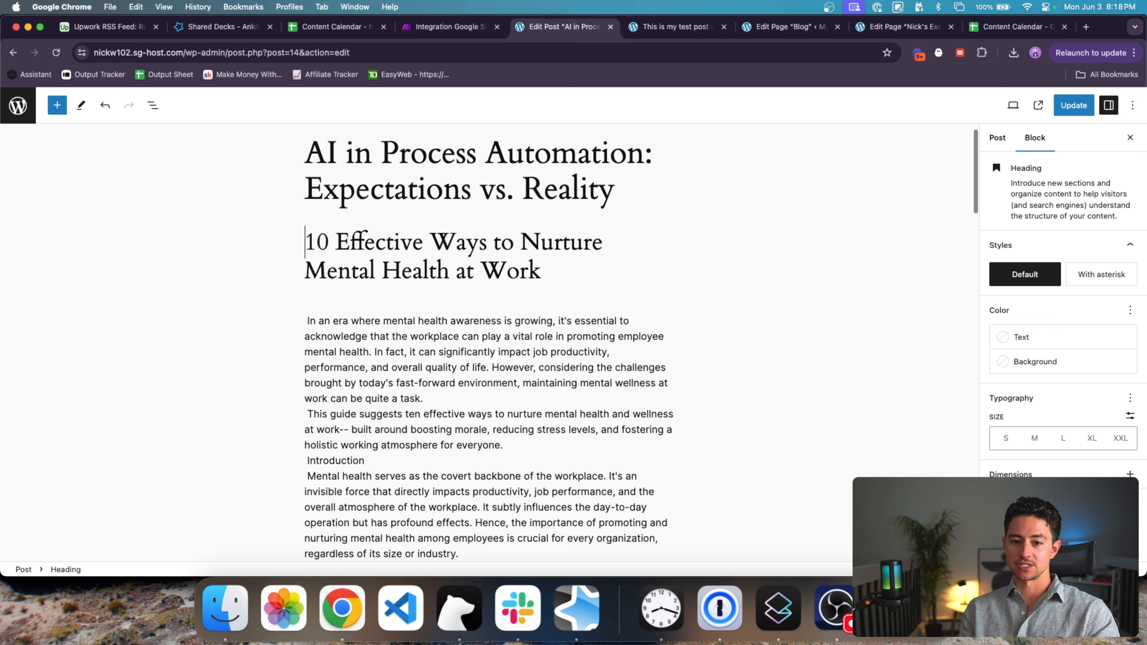
{"action": "type", "text": "###"}
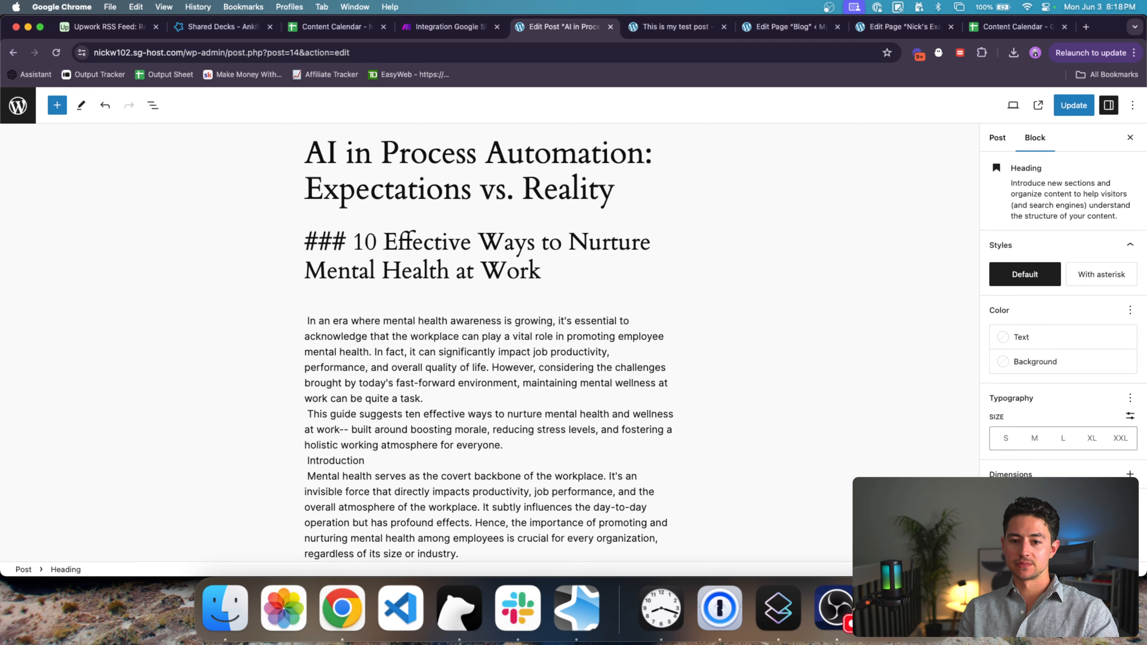
{"action": "key", "text": "BackSpace"}
{"action": "key", "text": "BackSpace"}
{"action": "key", "text": "BackSpace"}
{"action": "type", "text": "#"}
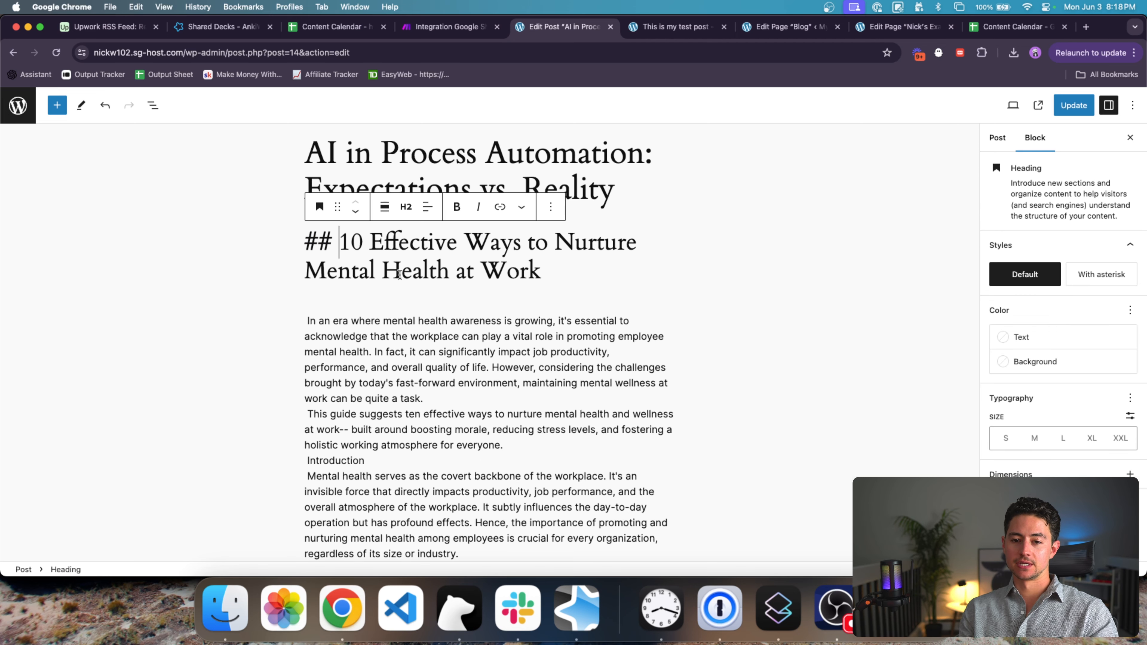
Step: Remove the intro paragraph's stray leading spaces and the leftover ## marker
{"action": "left_click", "coordinate": [392, 303]}
{"action": "key", "text": "Down"}
{"action": "key", "text": "Right"}
{"action": "key", "text": "BackSpace"}
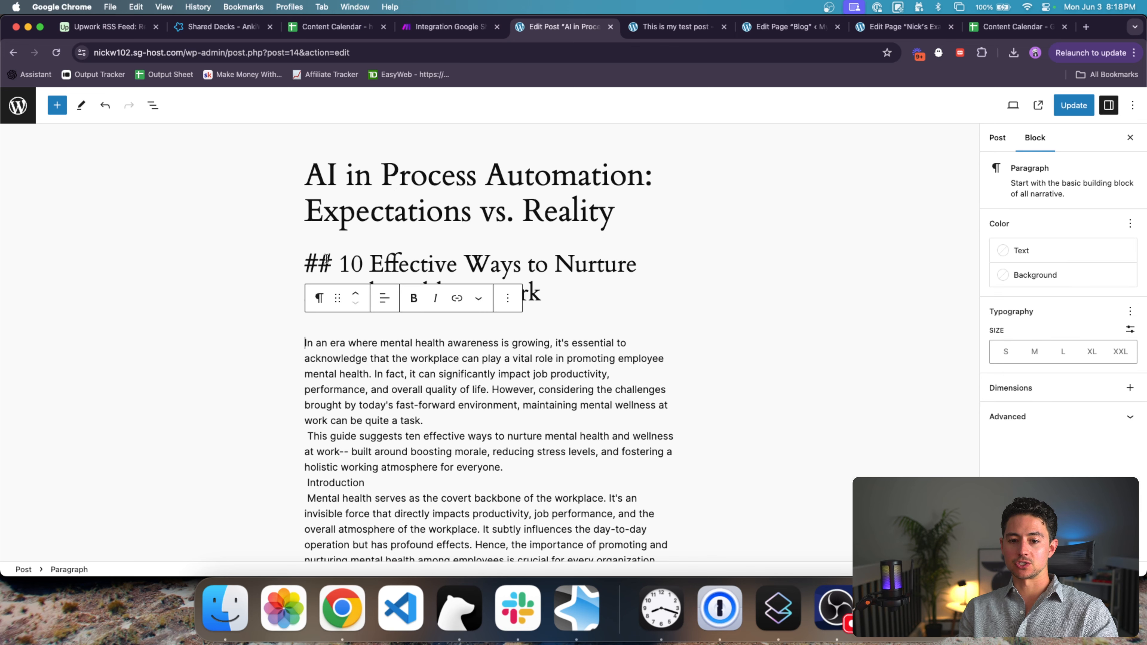
{"action": "left_click", "coordinate": [338, 264]}
{"action": "key", "text": "BackSpace"}
{"action": "key", "text": "BackSpace"}
{"action": "key", "text": "BackSpace"}
Step: Break the intro paragraph after 'quite a task.' instead of after 'productivity,' and review the post
{"action": "left_click", "coordinate": [627, 374]}
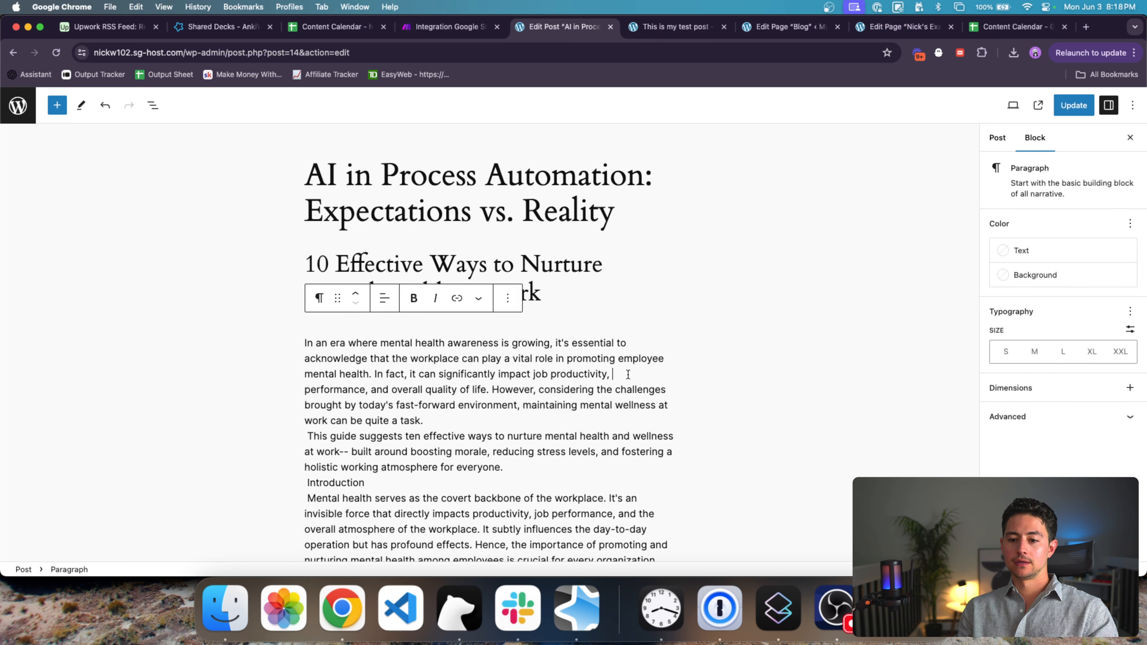
{"action": "key", "text": "Return"}
{"action": "key", "text": "super+z"}
{"action": "left_click", "coordinate": [540, 426]}
{"action": "key", "text": "Return"}
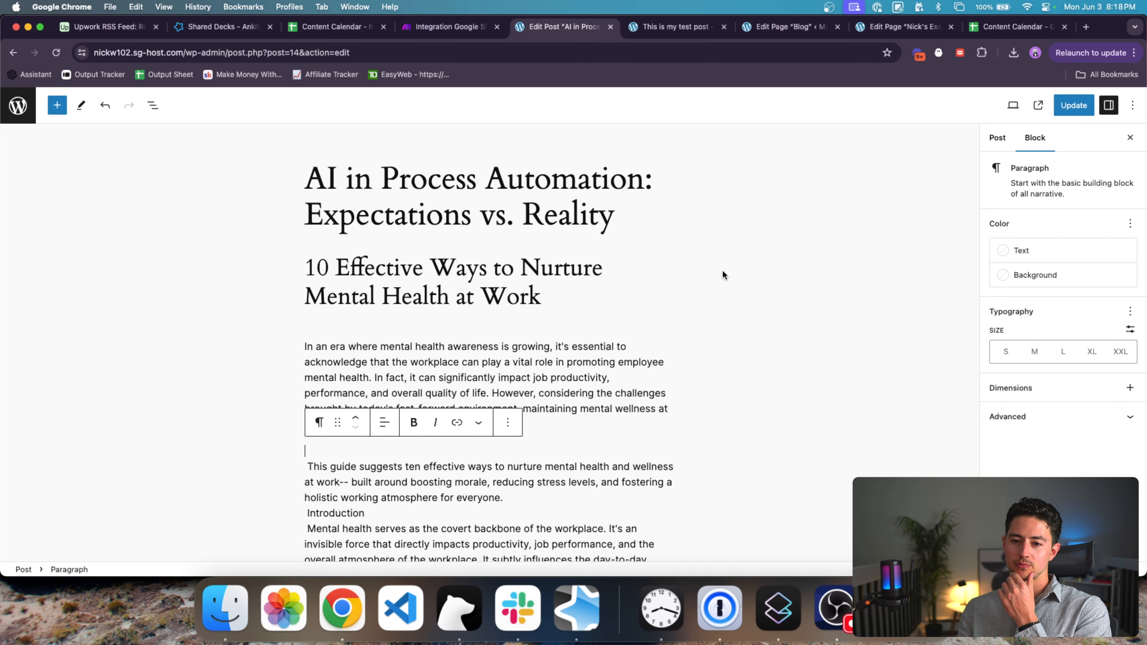
{"action": "scroll", "coordinate": [722, 270], "scroll_direction": "down", "scroll_amount": 5}
{"action": "scroll", "coordinate": [553, 130], "scroll_direction": "down", "scroll_amount": 10}
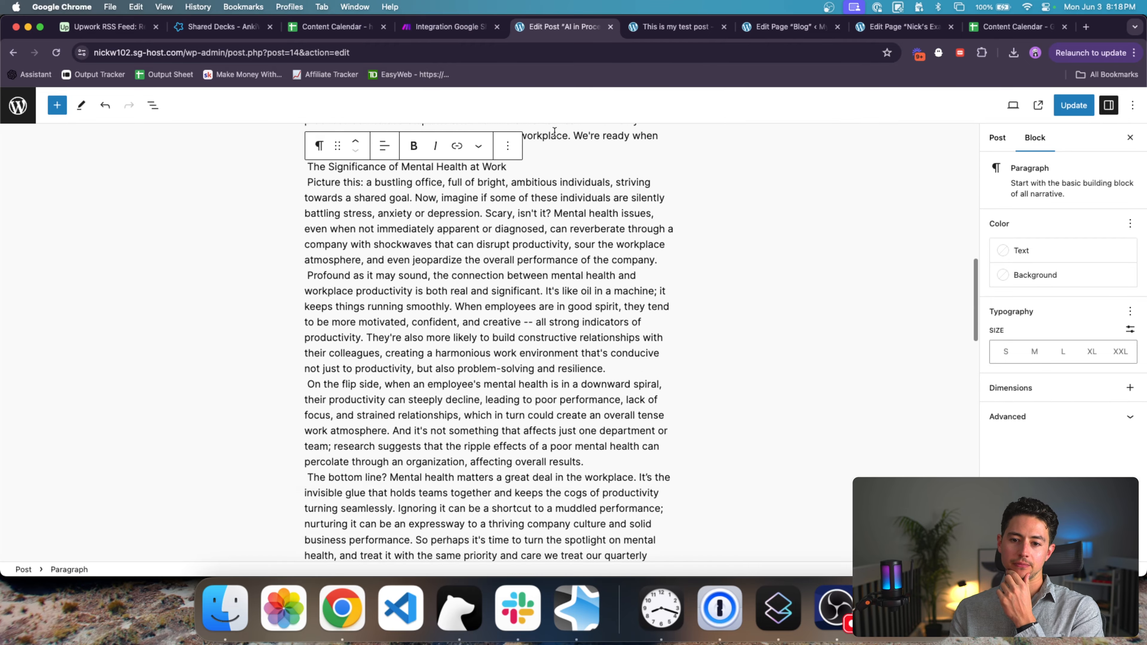
{"action": "scroll", "coordinate": [554, 131], "scroll_direction": "down", "scroll_amount": 15}
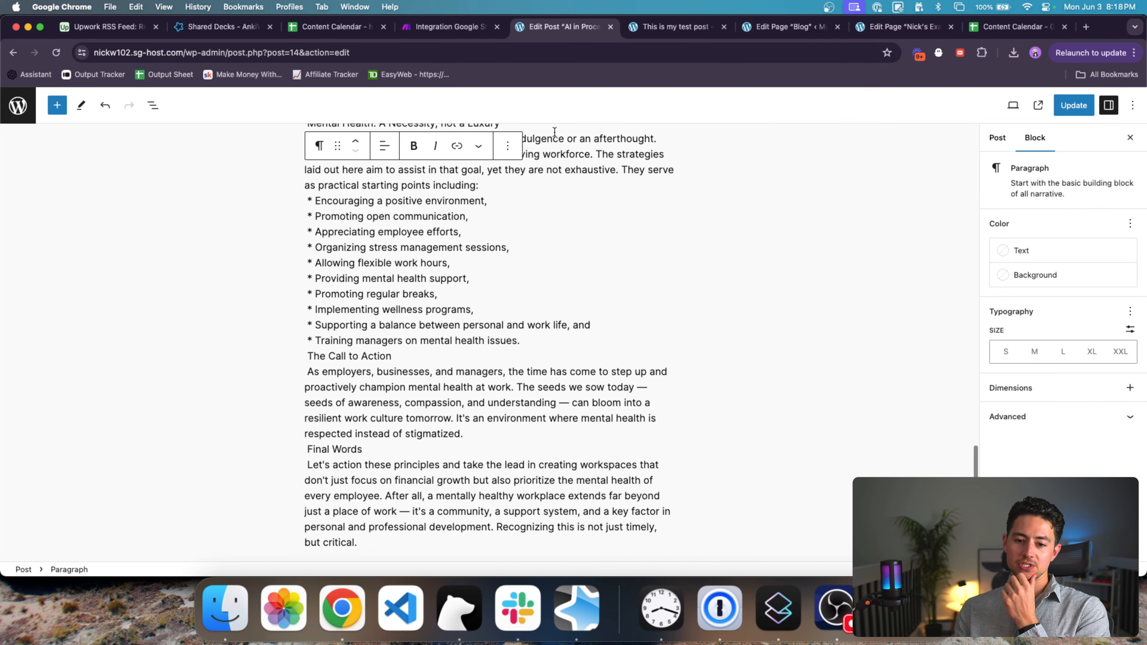
{"action": "scroll", "coordinate": [554, 131], "scroll_direction": "down", "scroll_amount": 4}
{"action": "scroll", "coordinate": [612, 218], "scroll_direction": "up", "scroll_amount": 10}
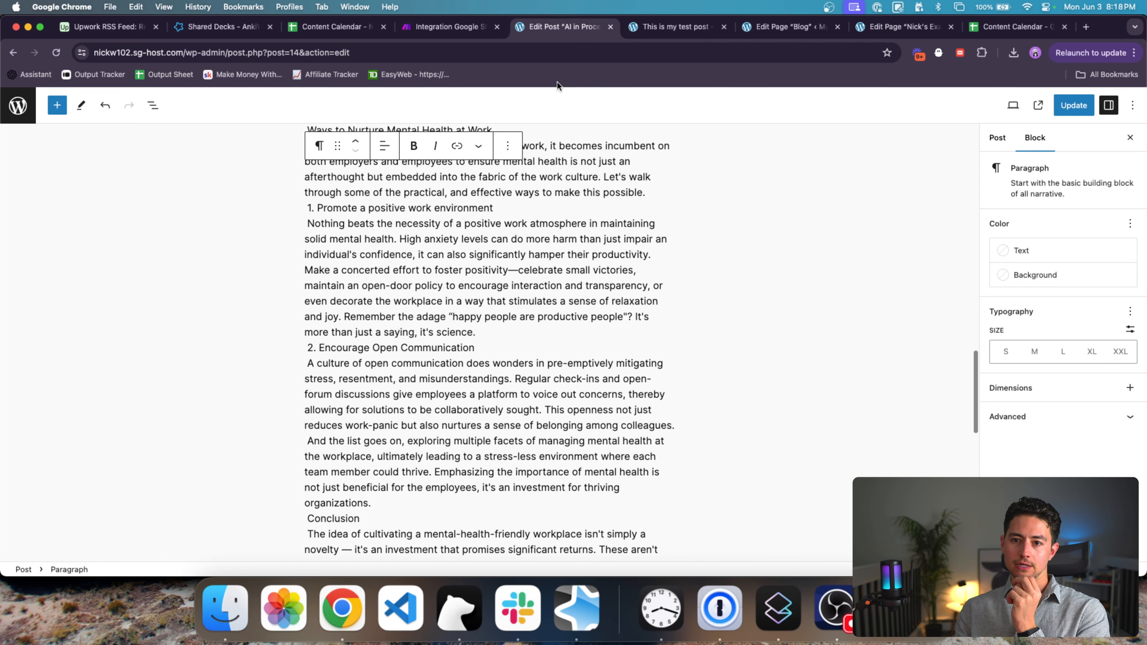
Step: Return to the Make scenario showing the five-module chain
{"action": "left_click", "coordinate": [413, 30]}
{"action": "mouse_move", "coordinate": [622, 194]}
{"action": "left_mouse_down"}
{"action": "mouse_move", "coordinate": [776, 194]}
{"action": "mouse_move", "coordinate": [615, 197]}
{"action": "left_mouse_up"}
{"action": "scroll", "coordinate": [776, 193], "scroll_direction": "down", "scroll_amount": 2}
{"action": "scroll", "coordinate": [695, 193], "scroll_direction": "down", "scroll_amount": 2}
Step: Duplicate the WordPress Create a Post module and place the copy after the first
{"action": "right_click", "coordinate": [668, 264]}
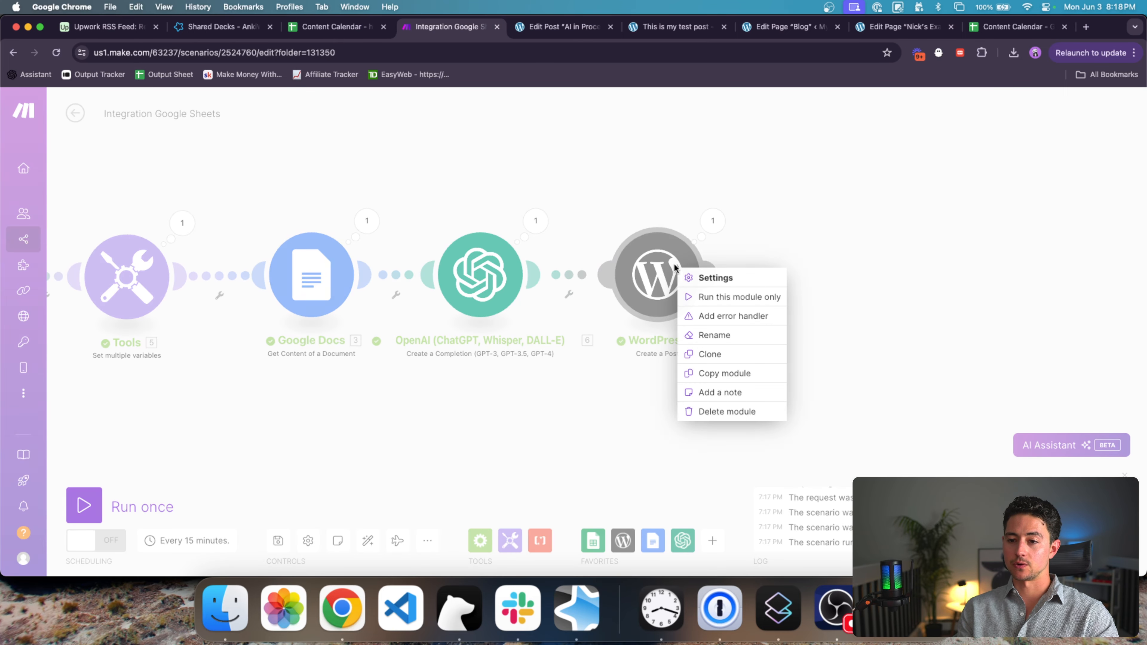
{"action": "left_click", "coordinate": [705, 277]}
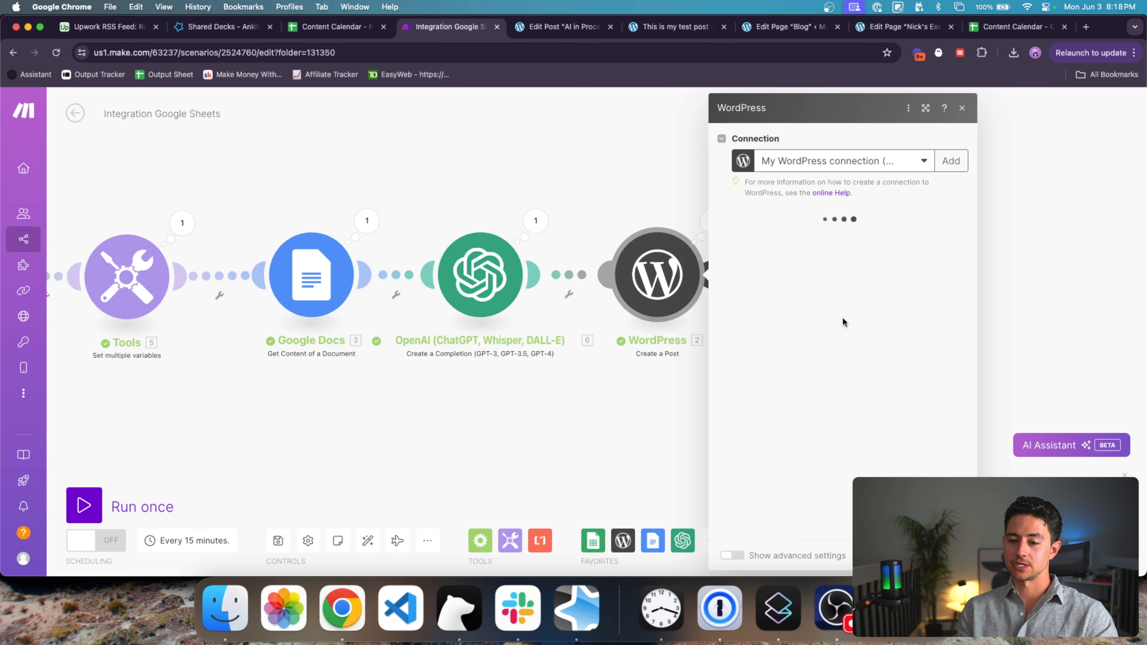
{"action": "scroll", "coordinate": [842, 316], "scroll_direction": "down", "scroll_amount": 2}
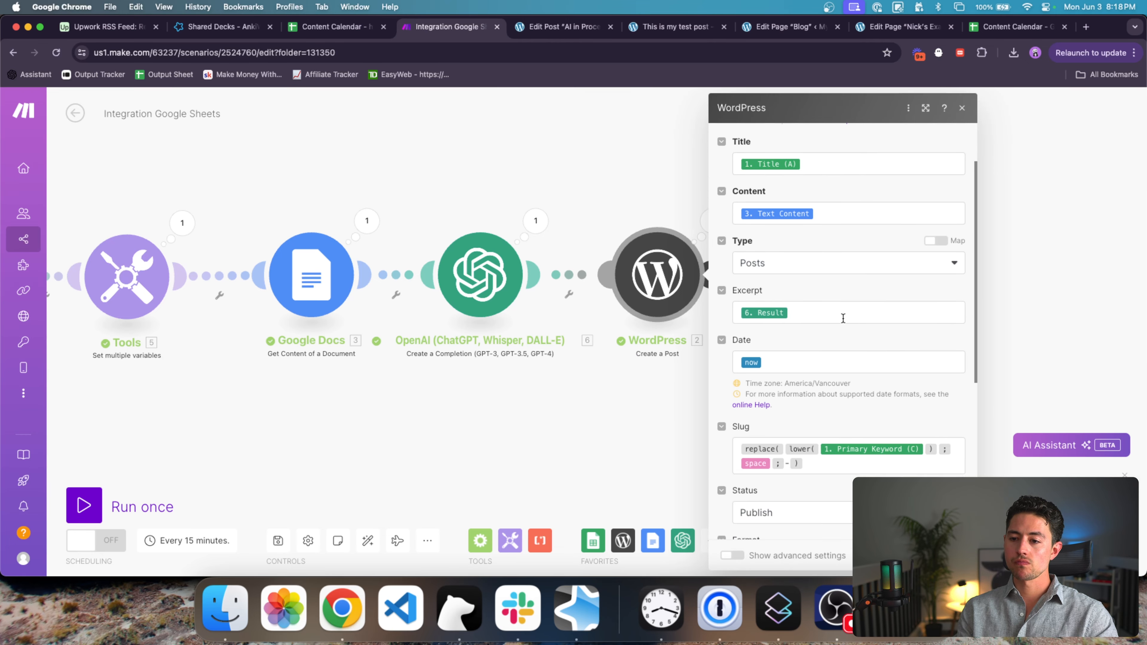
{"action": "left_click", "coordinate": [619, 210]}
{"action": "key", "text": "super+v"}
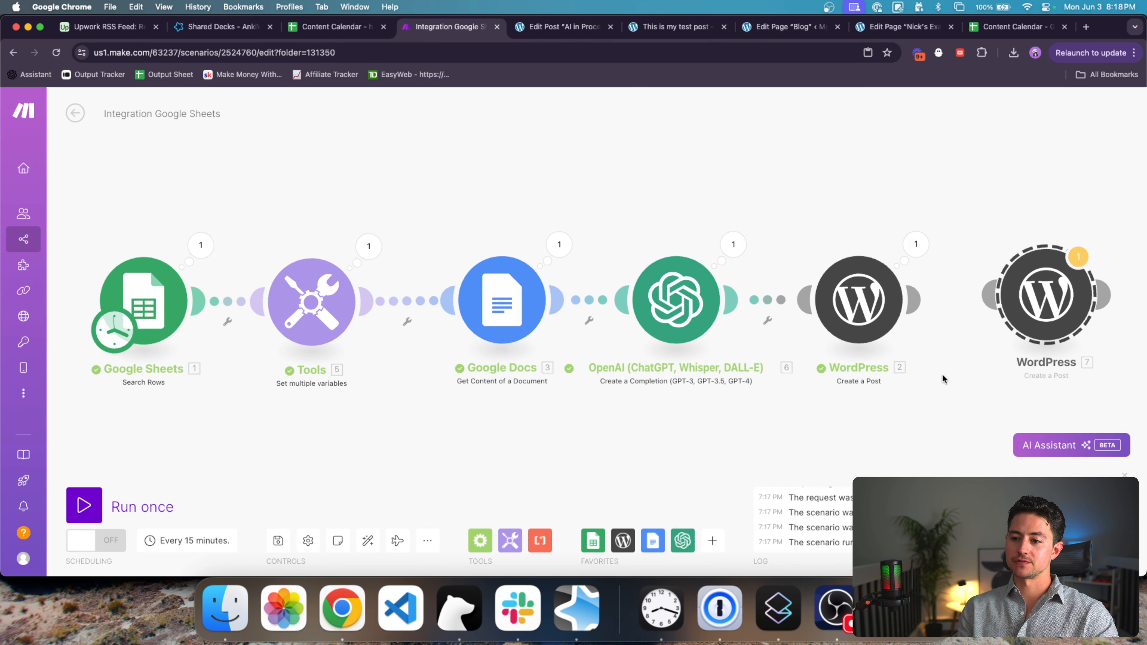
{"action": "left_click_drag", "start_coordinate": [941, 374], "coordinate": [654, 373]}
{"action": "left_click_drag", "start_coordinate": [625, 305], "coordinate": [697, 315]}
{"action": "left_click", "coordinate": [696, 315]}
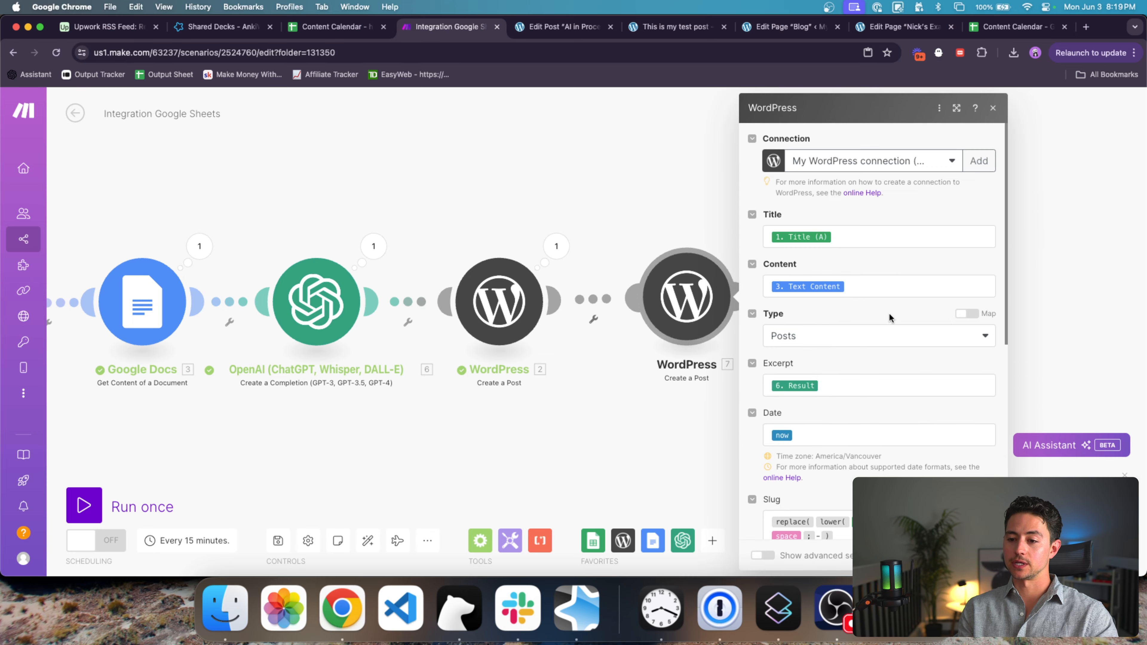
Step: Title the copy 'Example Markdown Post' with content 'This is an introduction.' and '## This is a heading 2.'
{"action": "scroll", "coordinate": [888, 313], "scroll_direction": "down", "scroll_amount": 2}
{"action": "left_click", "coordinate": [856, 182]}
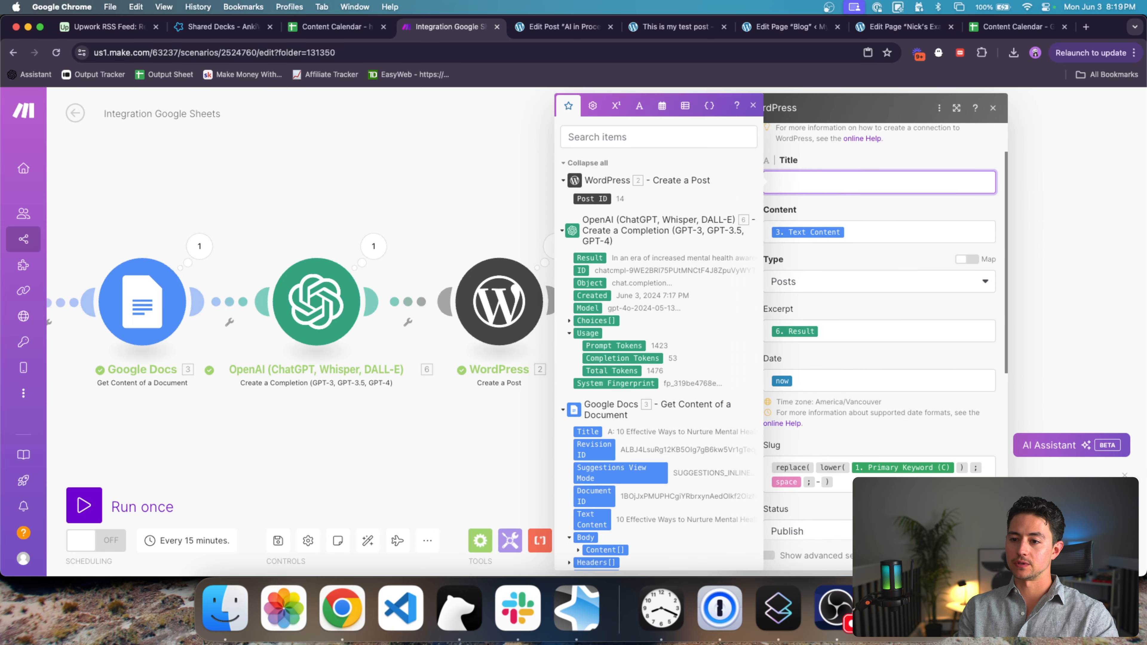
{"action": "type", "text": "Example Markdown Post"}
{"action": "left_click", "coordinate": [913, 230]}
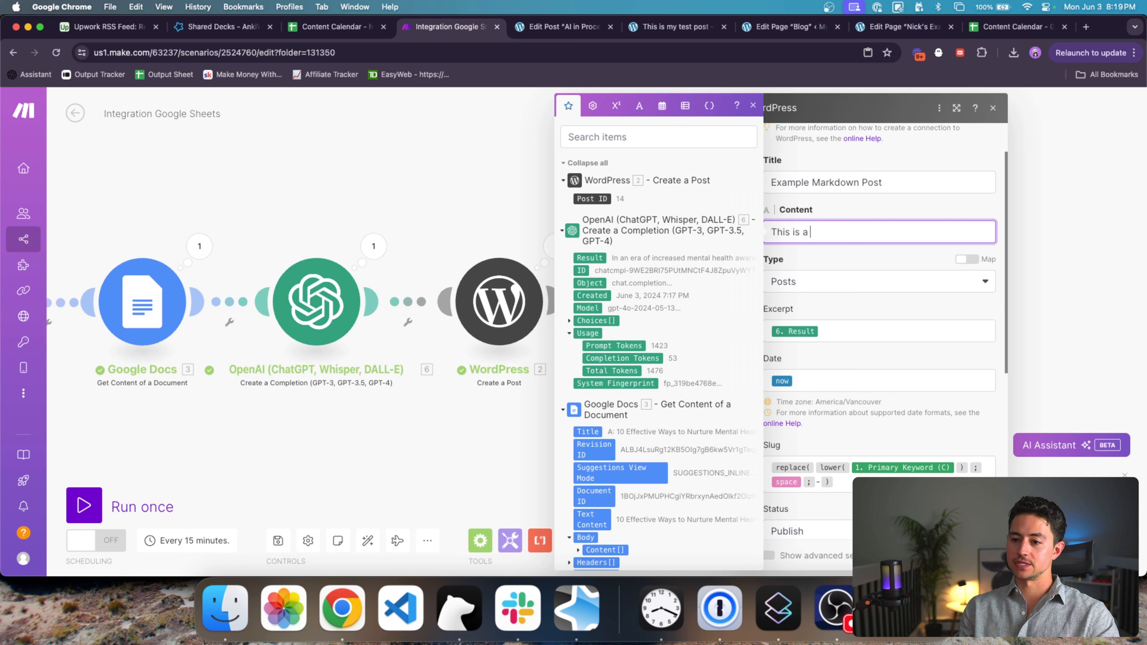
{"action": "type", "text": "This is an introduction."}
{"action": "key", "text": "Return"}
{"action": "key", "text": "Return"}
{"action": "type", "text": "#"}
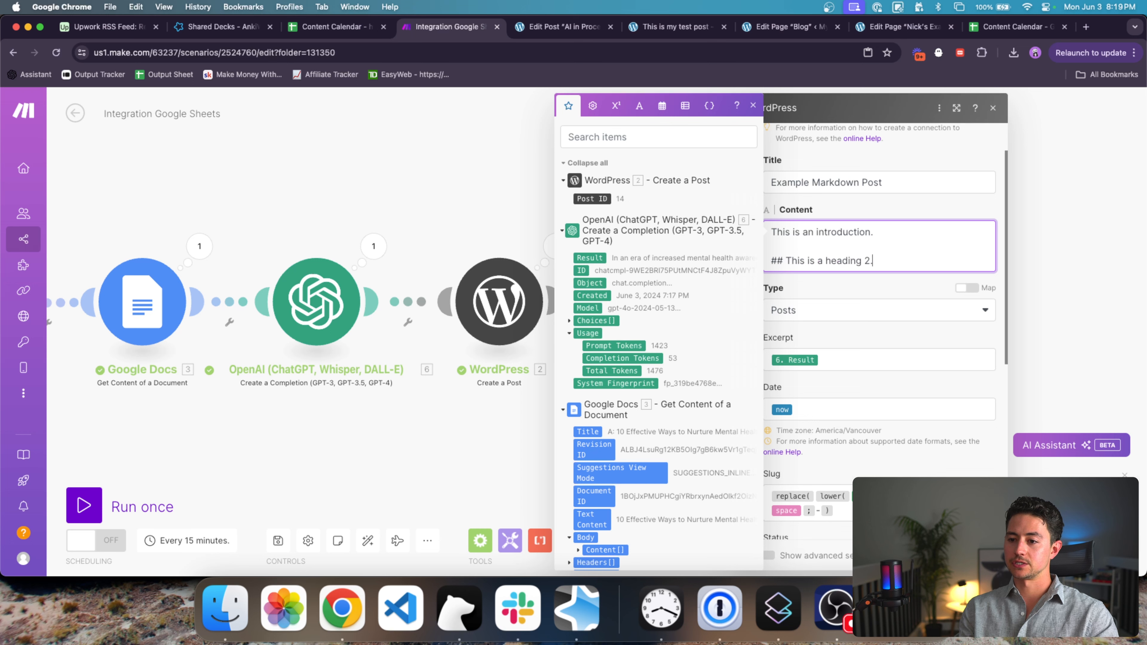
{"action": "type", "text": "# This is a heading 2."}
{"action": "key", "text": "Return"}
{"action": "key", "text": "Return"}
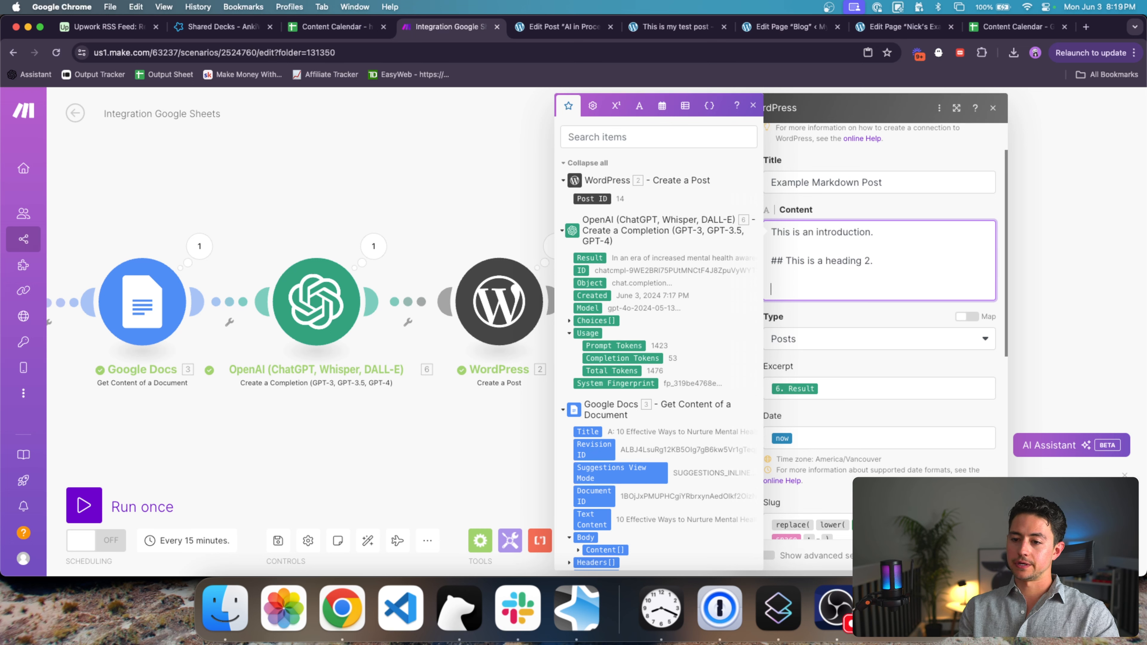
Step: Add a summary line and two '*' bullet lines to the post content
{"action": "type", "text": "* this is a bullet point"}
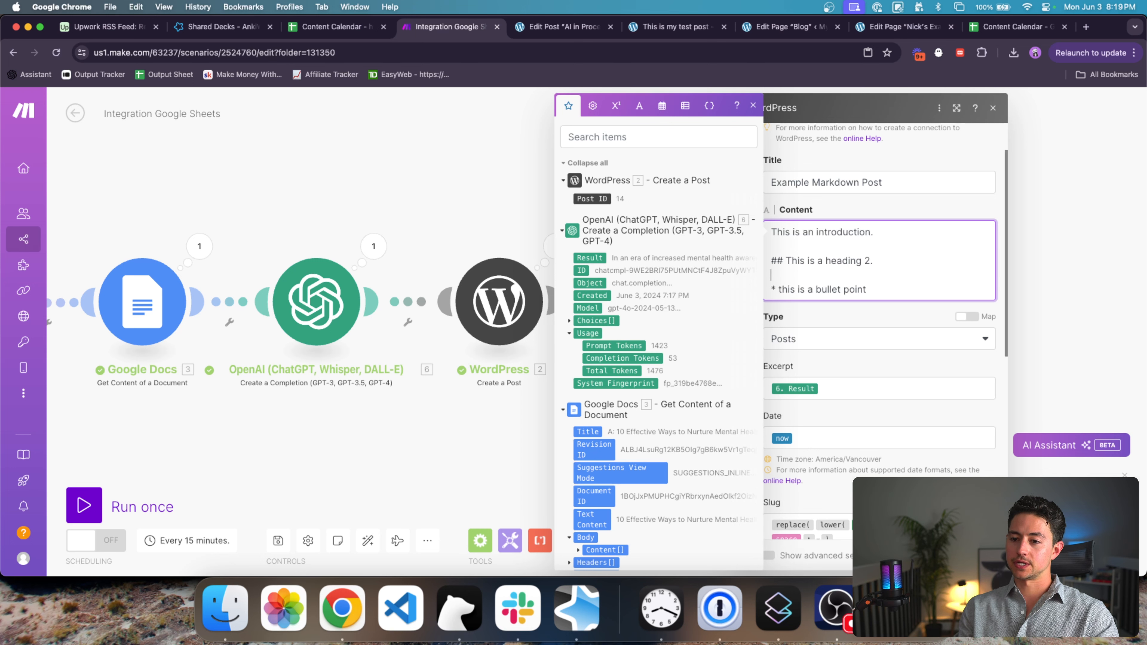
{"action": "key", "text": "Return"}
{"action": "key", "text": "Up"}
{"action": "type", "text": "This is"}
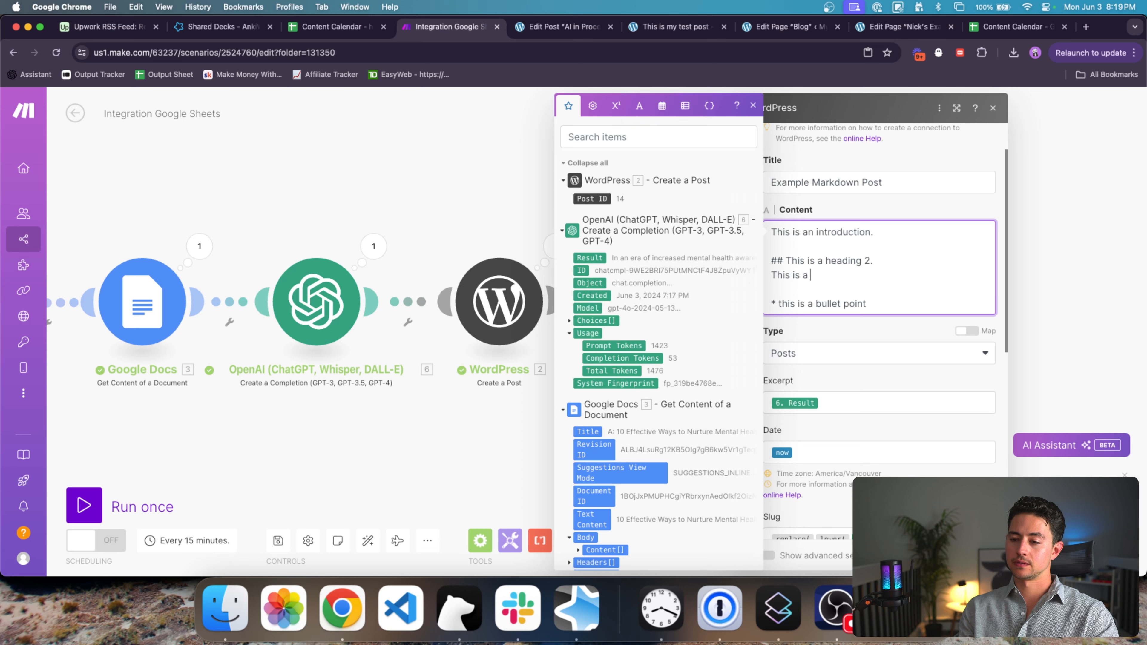
{"action": "type", "text": " a summary of whats to come."}
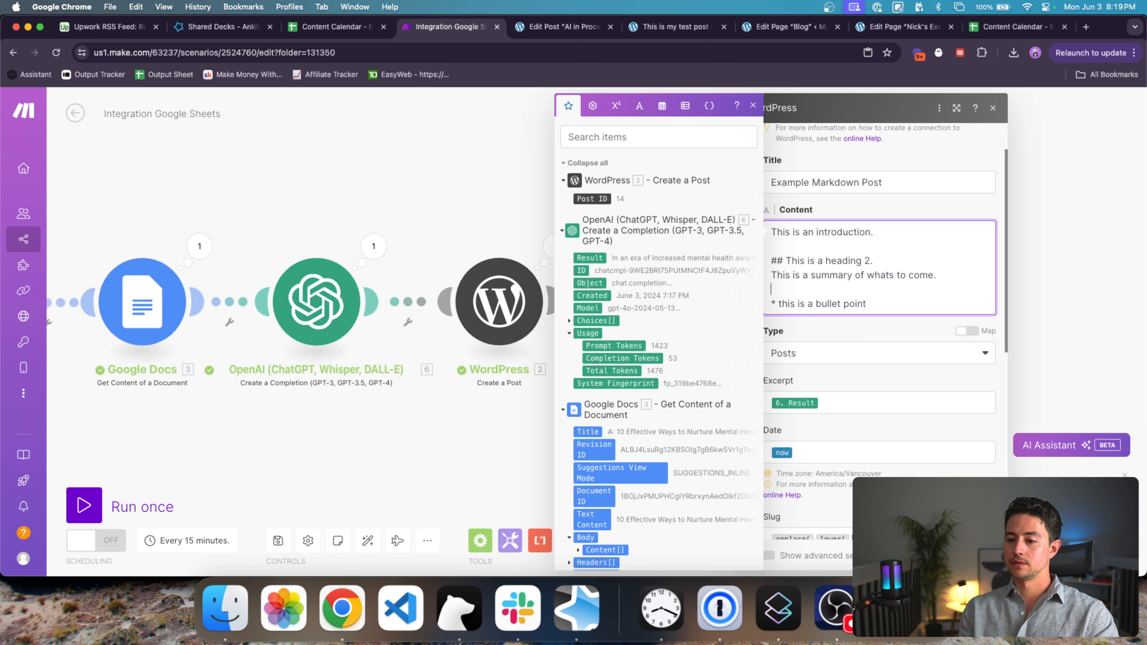
{"action": "key", "text": "BackSpace"}
{"action": "key", "text": "Down"}
{"action": "key", "text": "Return"}
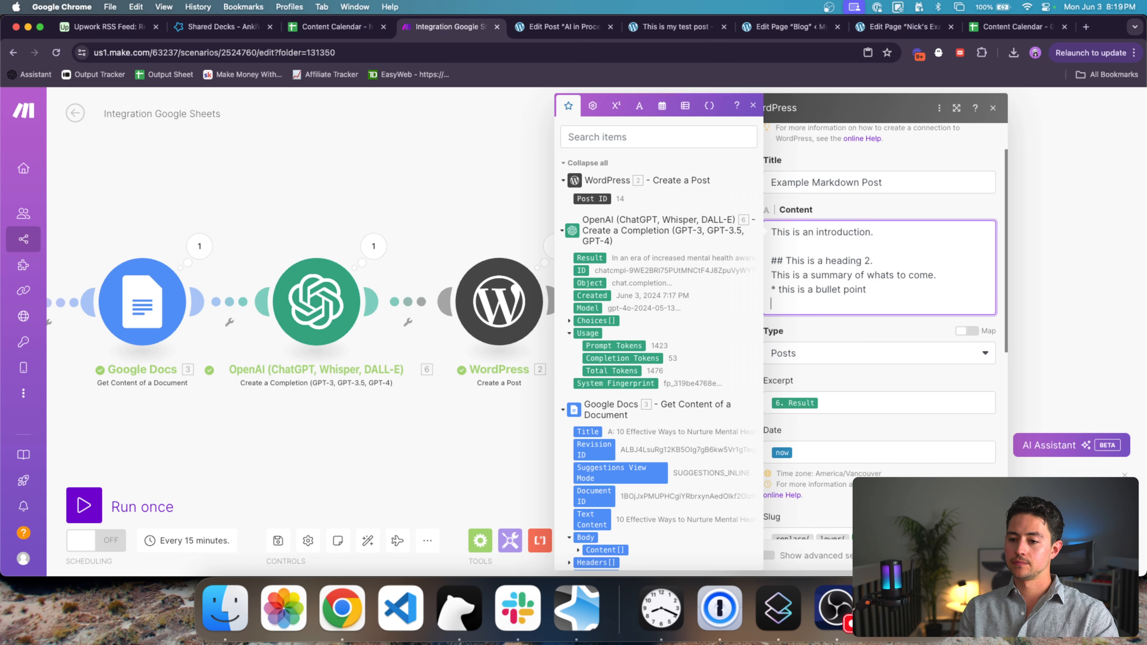
{"action": "type", "text": "* this is another one"}
{"action": "key", "text": "Return"}
{"action": "key", "text": "Return"}
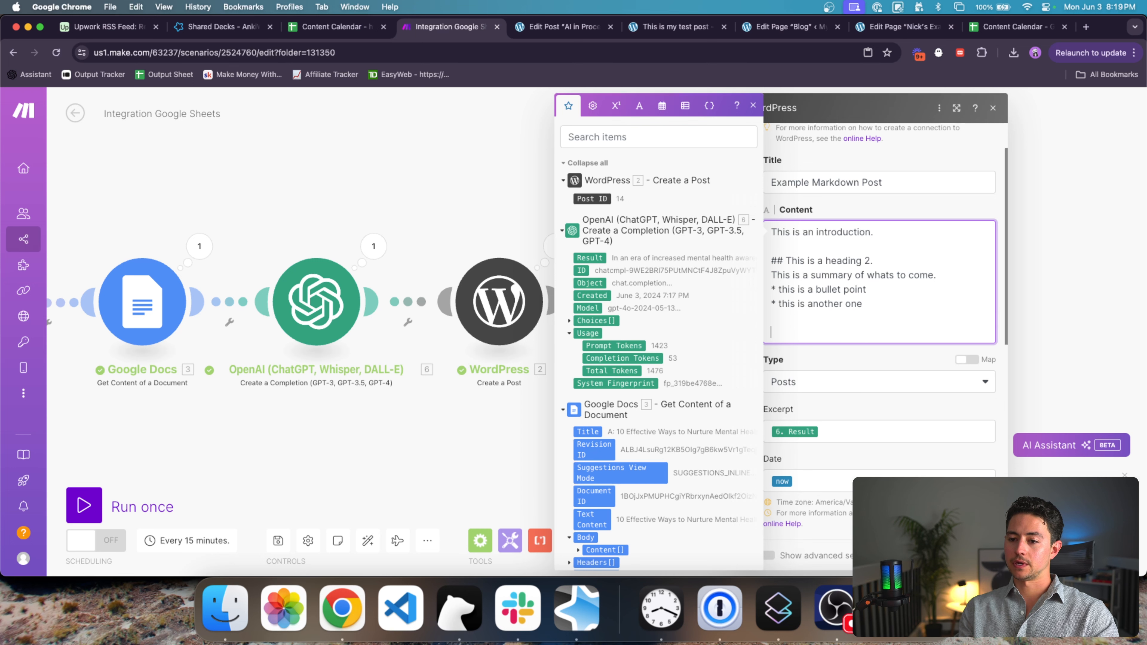
{"action": "scroll", "coordinate": [947, 253], "scroll_direction": "down", "scroll_amount": 1}
{"action": "type", "text": "<"}
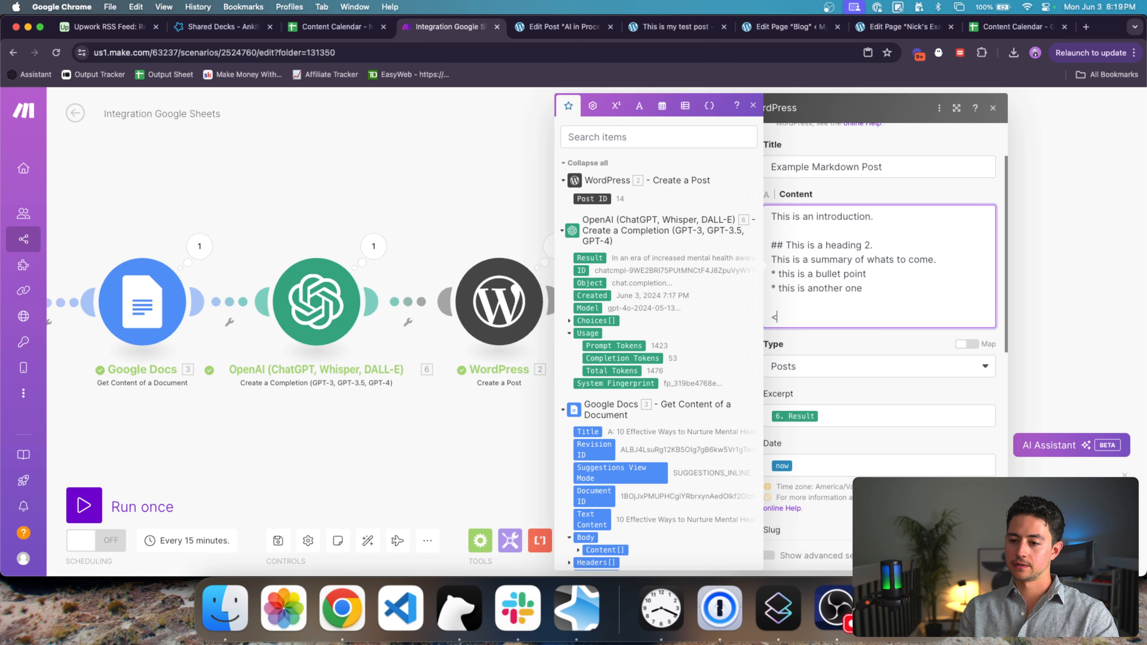
{"action": "key", "text": "BackSpace"}
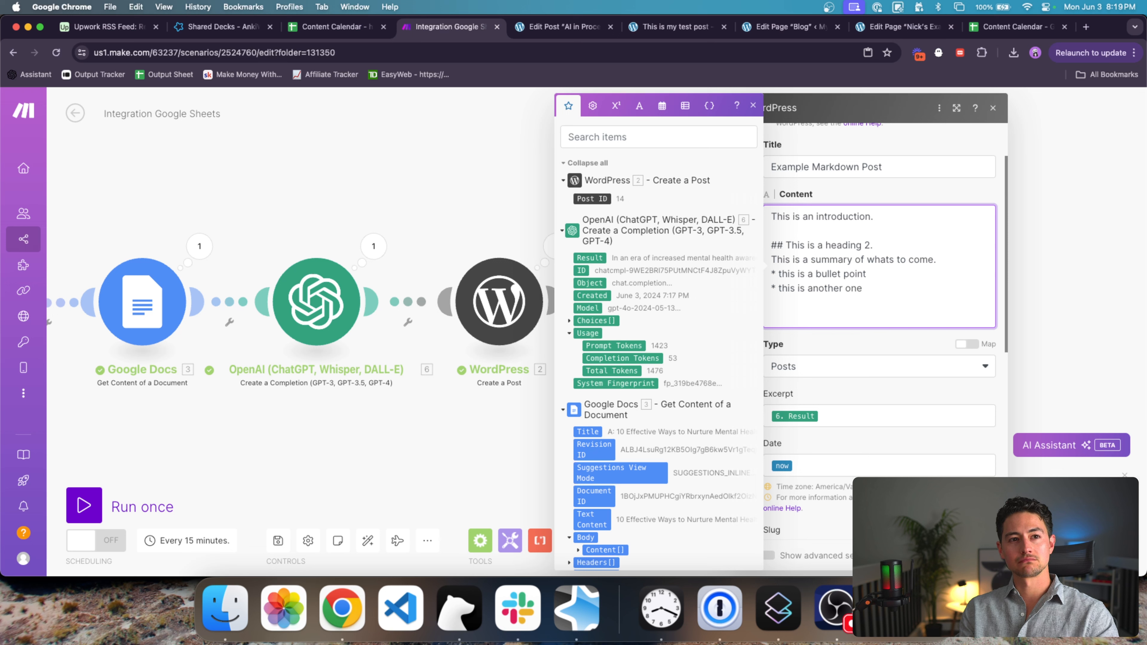
{"action": "key", "text": "BackSpace"}
{"action": "type", "text": "<!"}
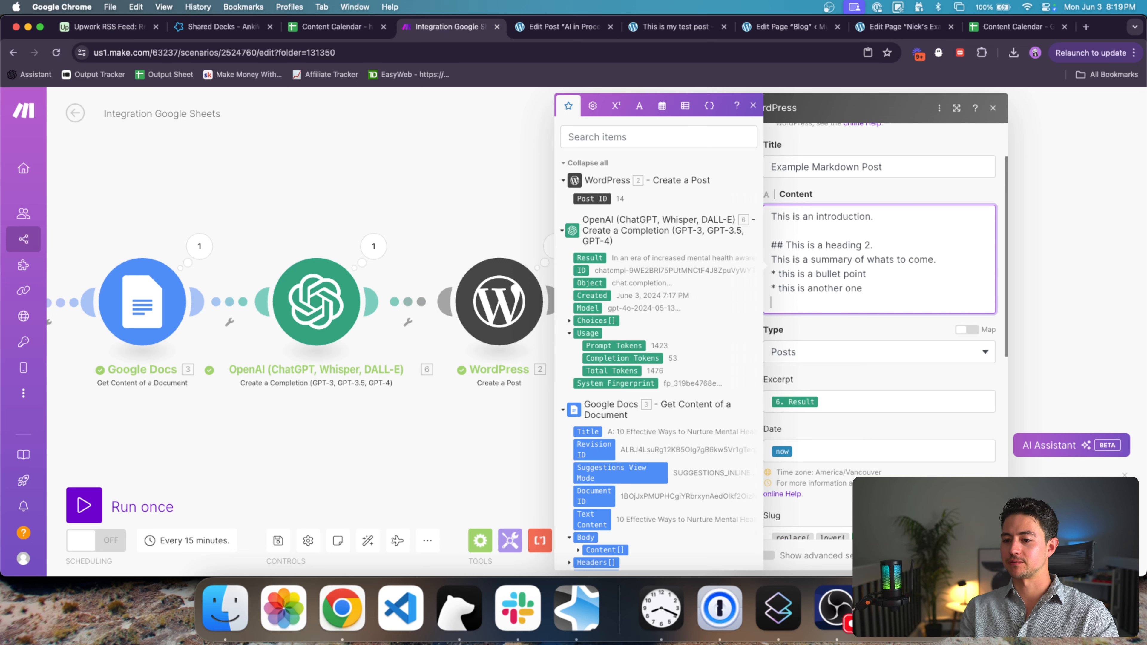
Step: Set Excerpt to 'No excerpt' and Slug to 'example-md-post'
{"action": "scroll", "coordinate": [939, 321], "scroll_direction": "down", "scroll_amount": 2}
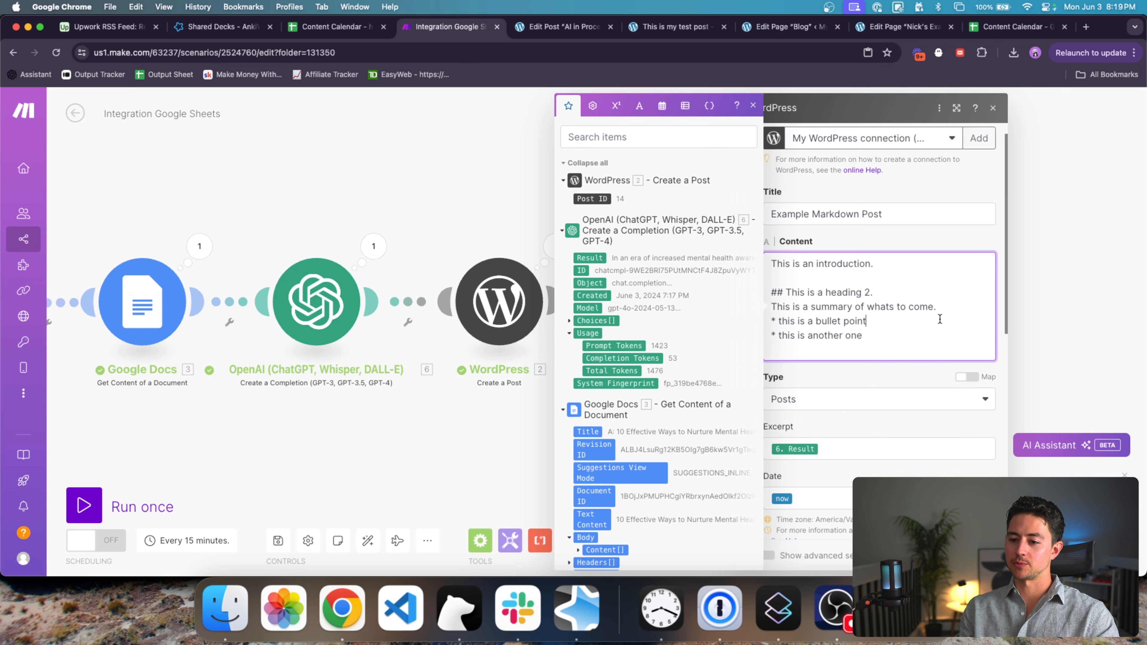
{"action": "left_click", "coordinate": [896, 351]}
{"action": "key", "text": "BackSpace"}
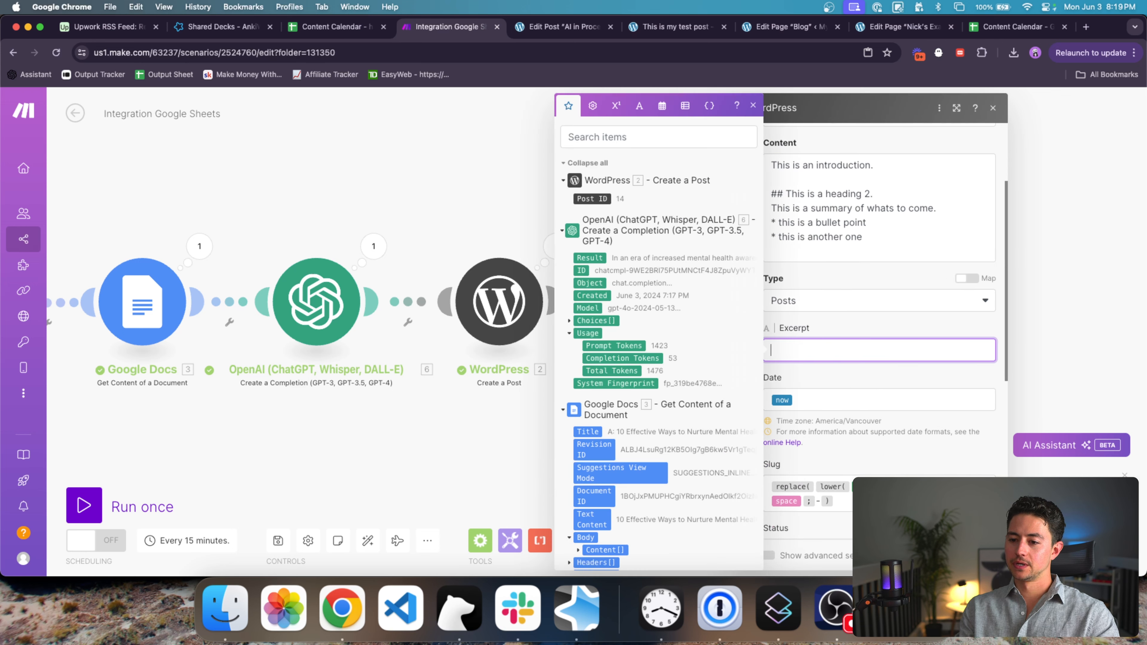
{"action": "type", "text": "No excerpt"}
{"action": "scroll", "coordinate": [884, 352], "scroll_direction": "down", "scroll_amount": 4}
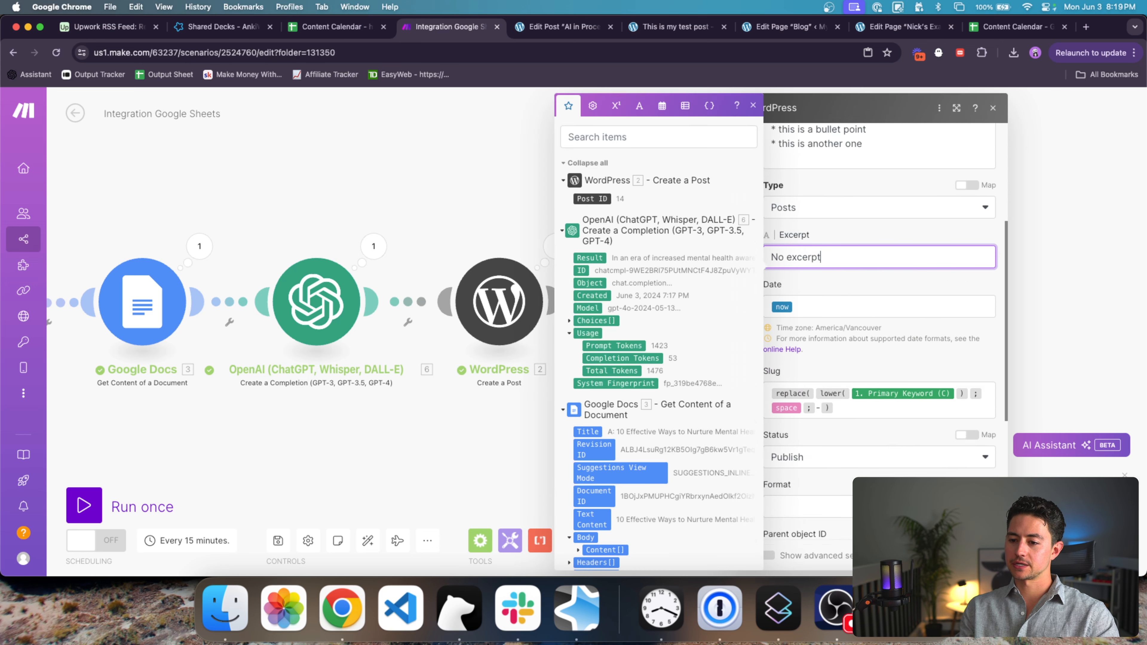
{"action": "left_click", "coordinate": [844, 381]}
{"action": "key", "text": "super+a"}
{"action": "key", "text": "BackSpace"}
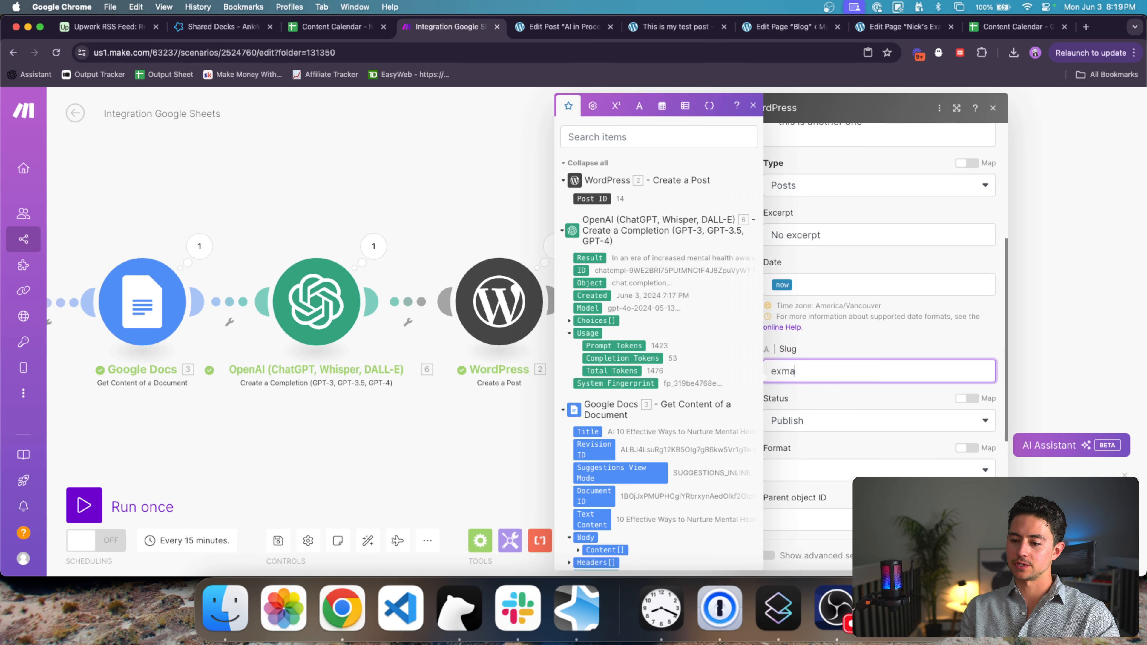
{"action": "type", "text": "exmaple-"}
{"action": "key", "text": "super+a"}
{"action": "type", "text": "exam"}
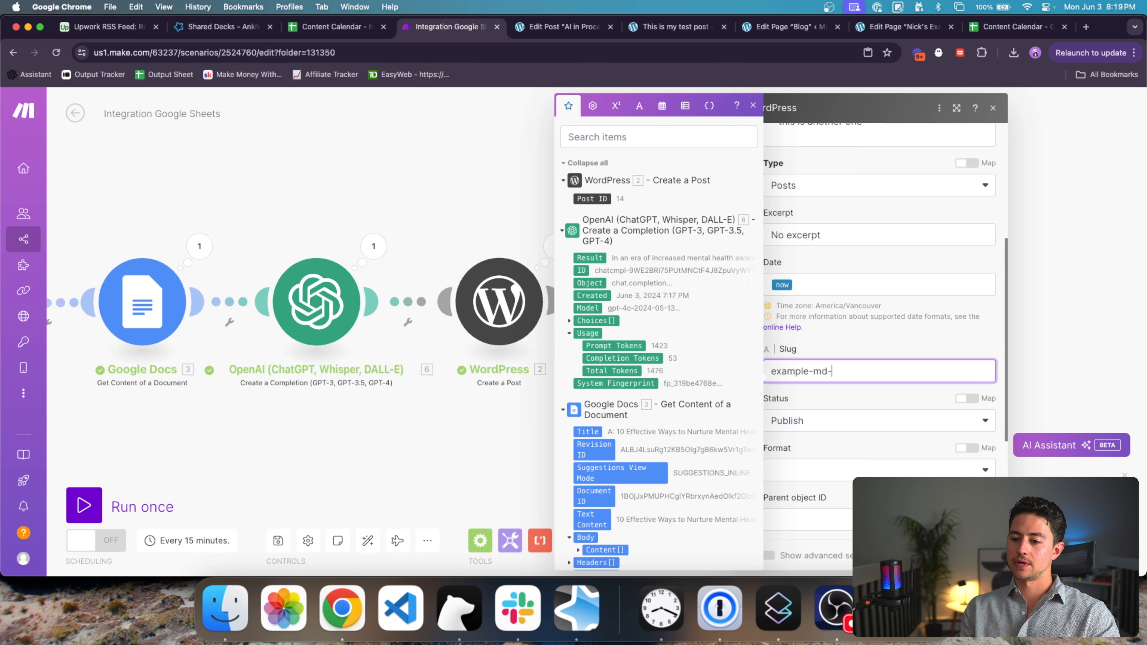
{"action": "type", "text": "ple-md-post"}
Step: Save the module settings and run only the new WordPress module
{"action": "scroll", "coordinate": [876, 368], "scroll_direction": "down", "scroll_amount": 7}
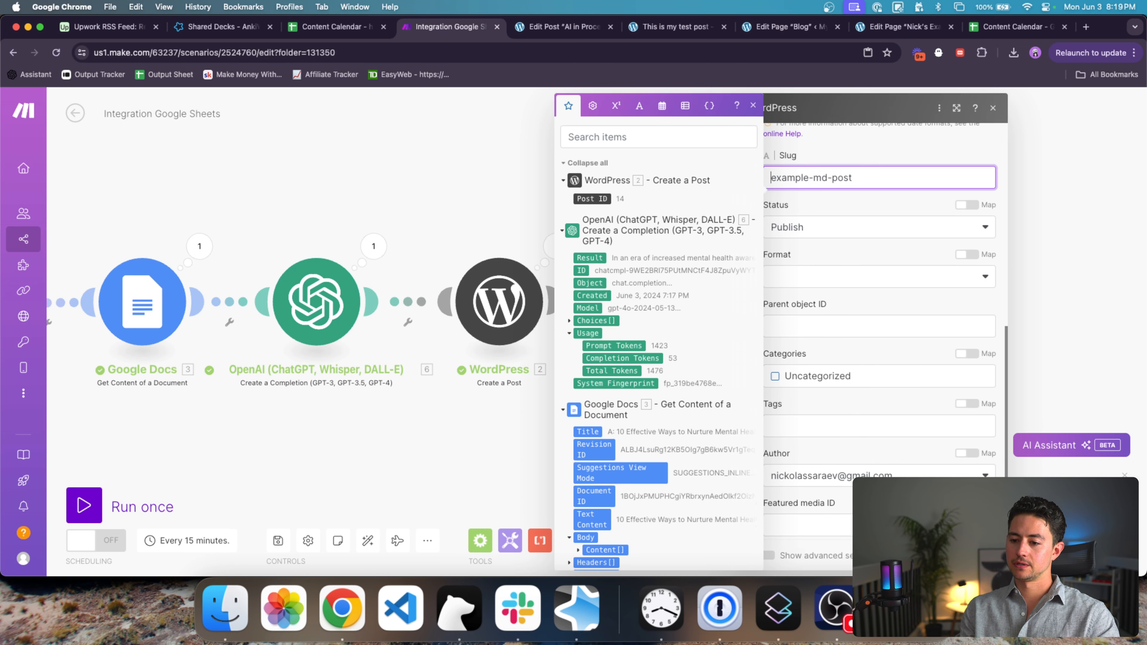
{"action": "left_click", "coordinate": [981, 556]}
{"action": "scroll", "coordinate": [834, 415], "scroll_direction": "right", "scroll_amount": 4}
{"action": "right_click", "coordinate": [489, 300]}
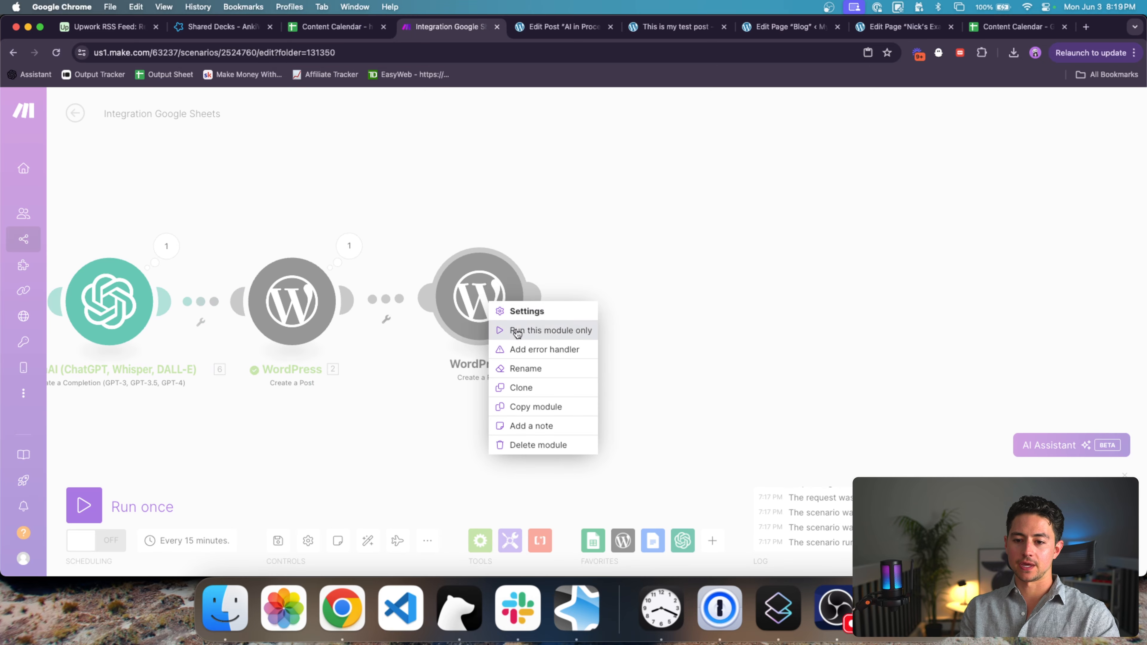
{"action": "left_click", "coordinate": [516, 332]}
{"action": "scroll", "coordinate": [791, 230], "scroll_direction": "left", "scroll_amount": 10}
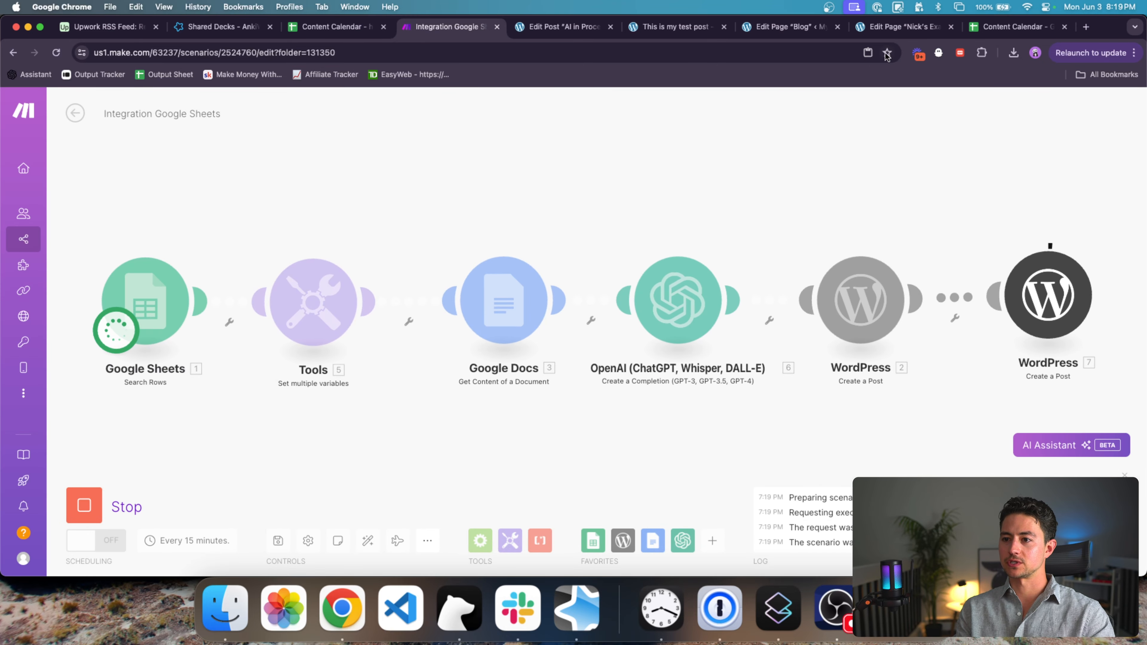
Step: Leave the current WordPress editor and open Example Markdown Post from the posts list
{"action": "left_click", "coordinate": [580, 26]}
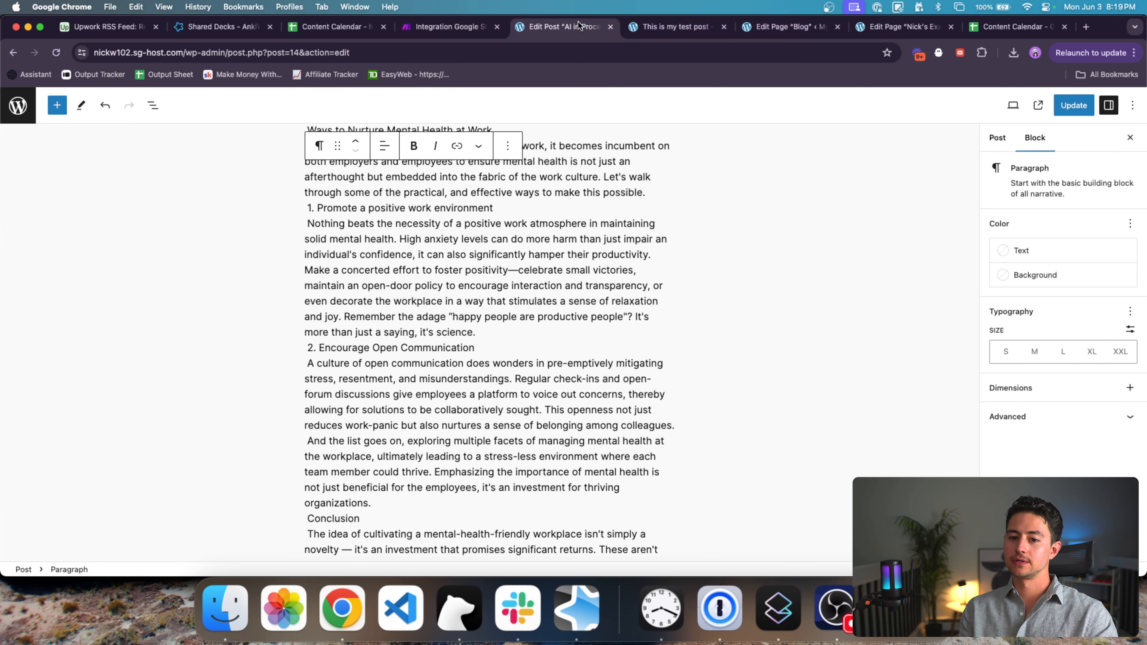
{"action": "left_click", "coordinate": [18, 105]}
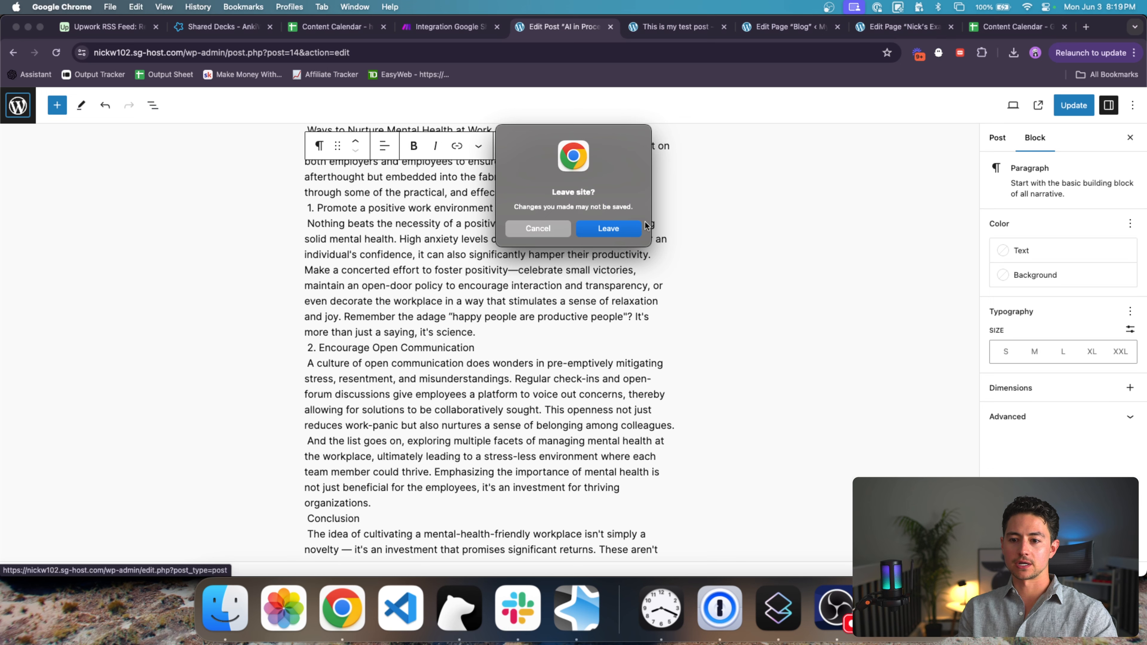
{"action": "left_click", "coordinate": [637, 230]}
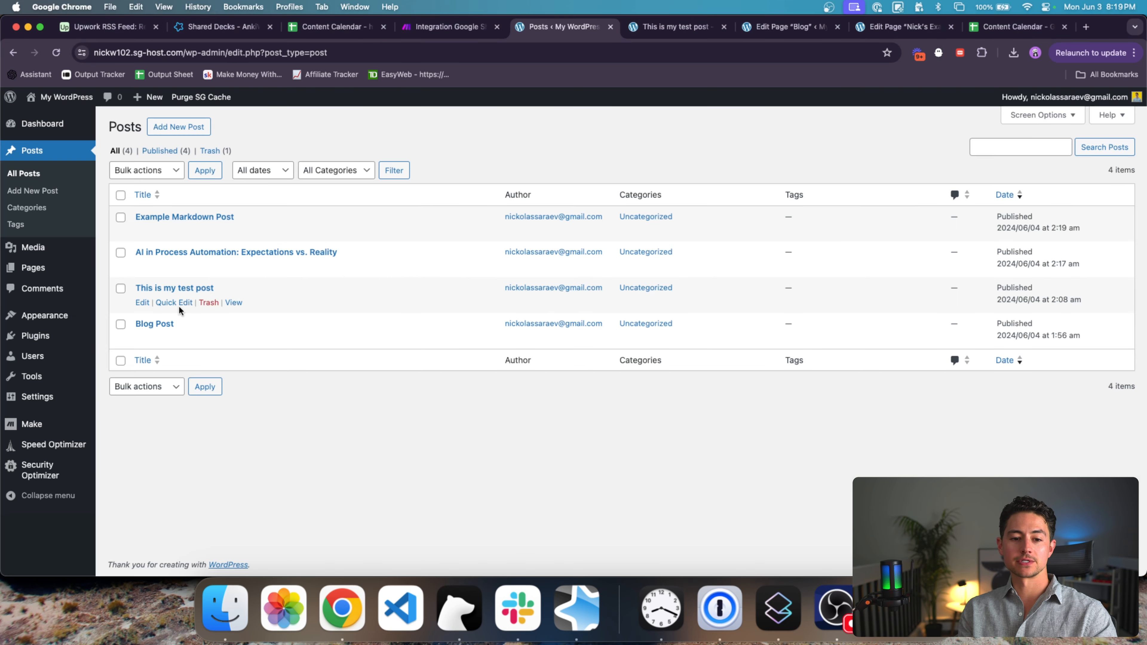
{"action": "left_click", "coordinate": [181, 217]}
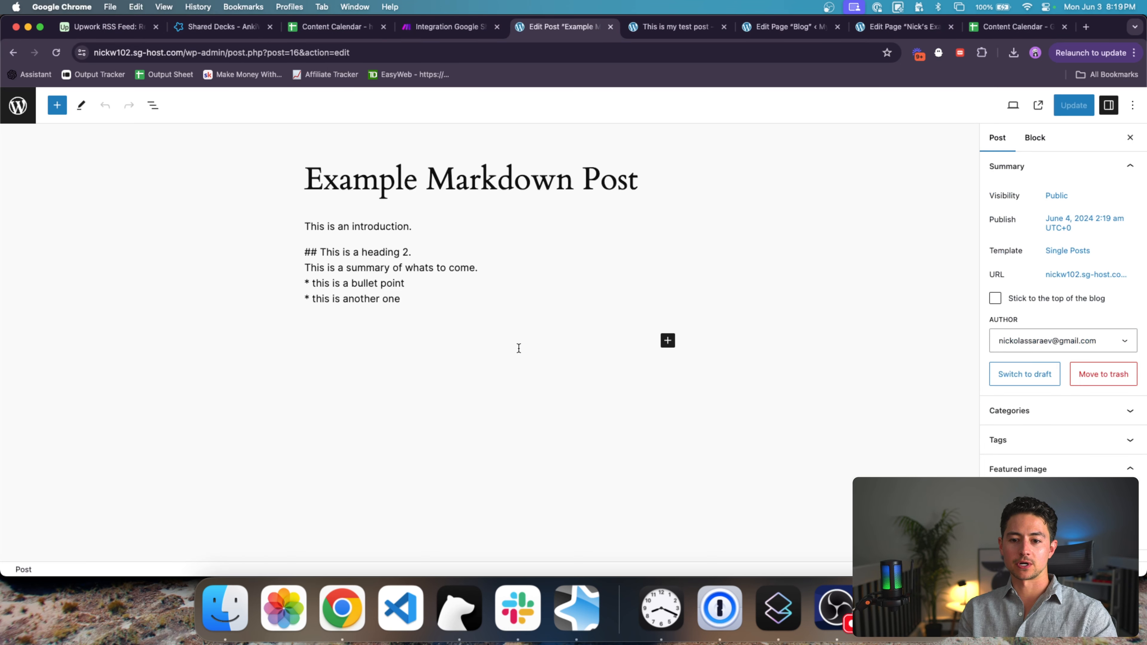
Step: Inspect the post's content block, where the ## and * markup appears as plain text
{"action": "left_click", "coordinate": [425, 246]}
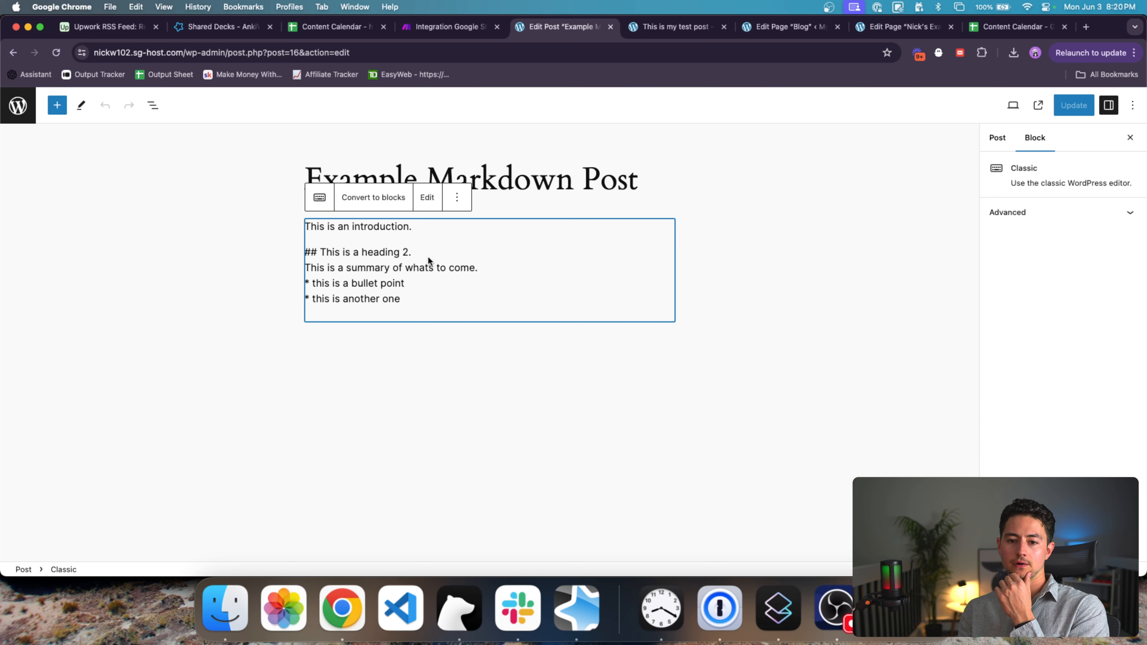
{"action": "left_click", "coordinate": [457, 197]}
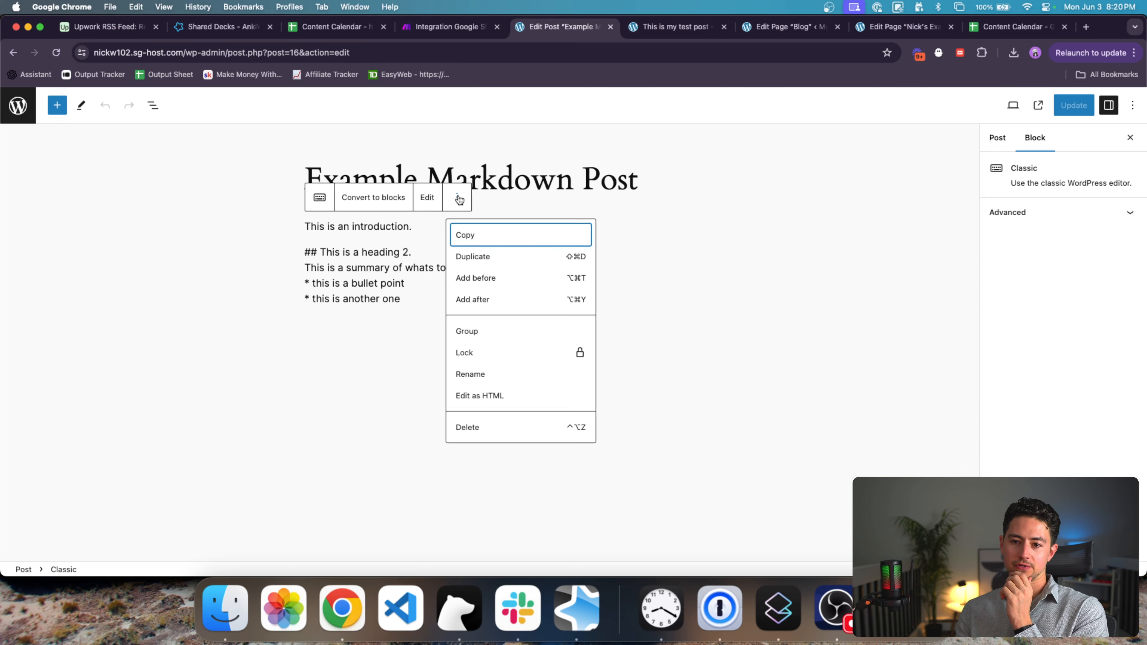
{"action": "left_click", "coordinate": [750, 235]}
{"action": "left_click", "coordinate": [1023, 140]}
{"action": "left_click", "coordinate": [997, 138]}
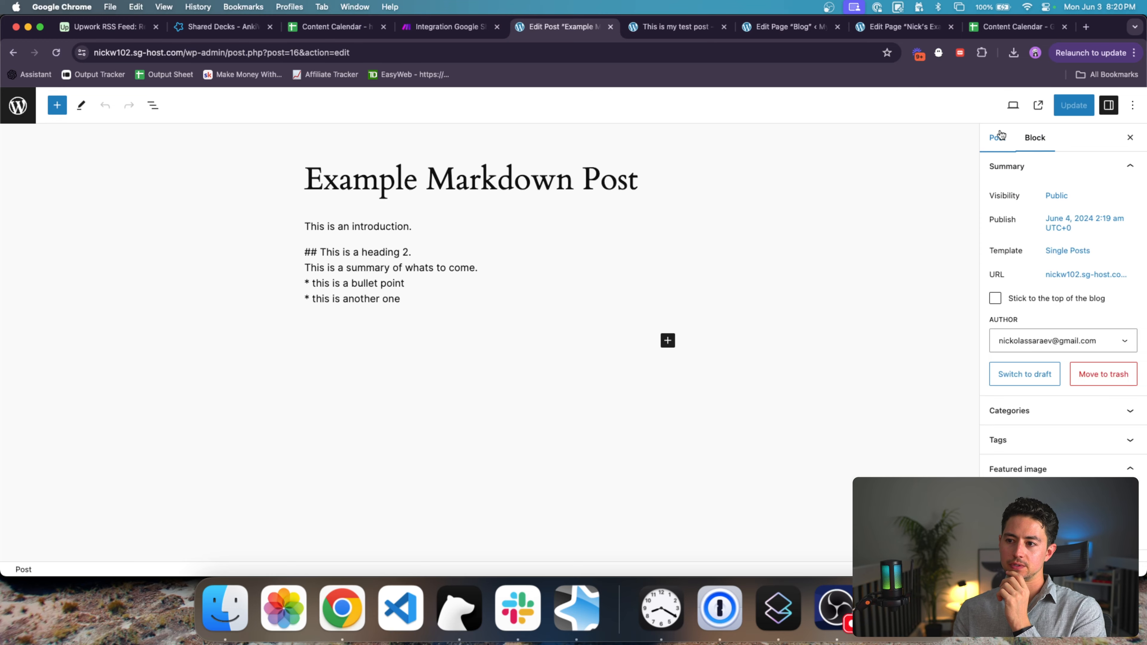
{"action": "left_click", "coordinate": [667, 28]}
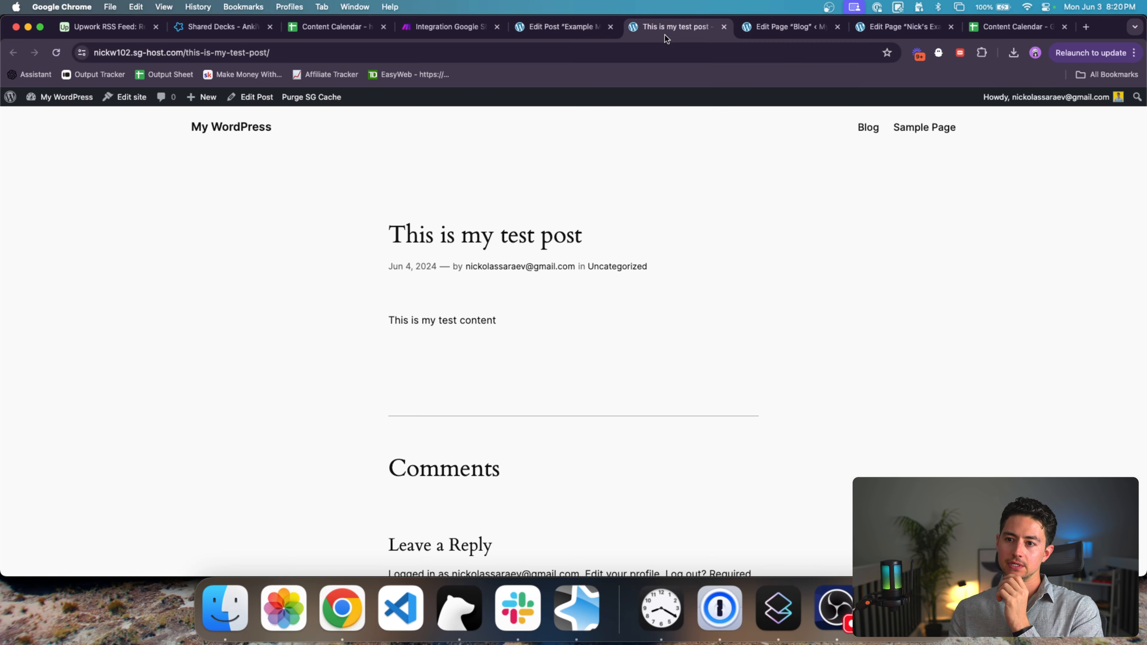
{"action": "left_click", "coordinate": [548, 27]}
Step: In the second WordPress module's Content, replace the ## heading marker with an <h2> tag
{"action": "left_click", "coordinate": [447, 27]}
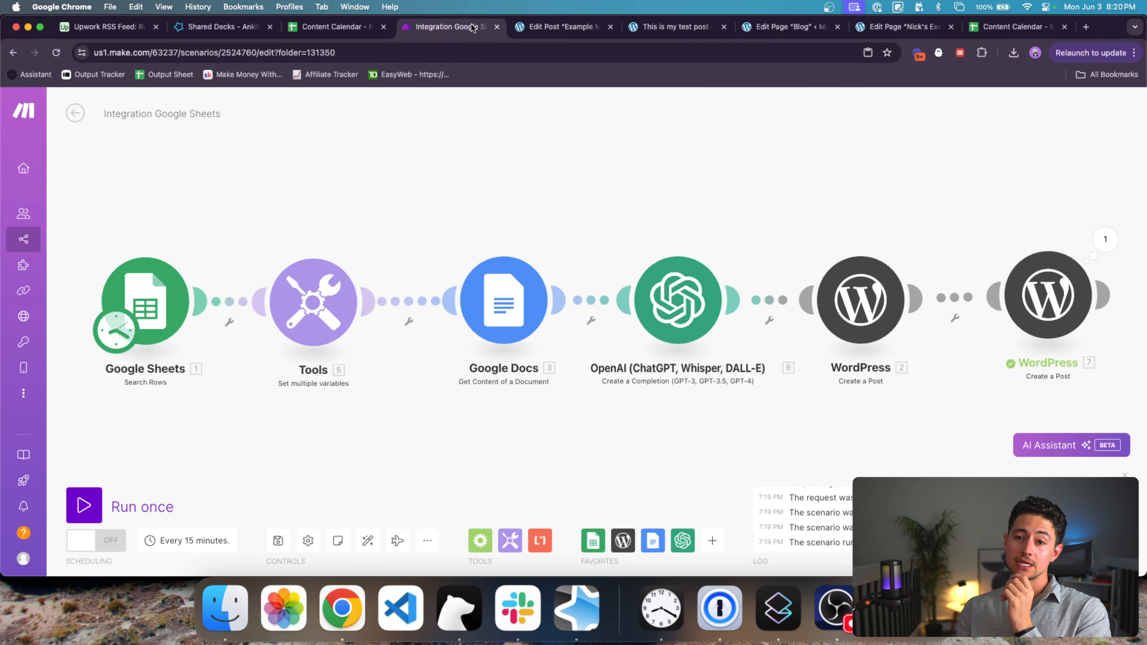
{"action": "scroll", "coordinate": [760, 225], "scroll_direction": "right", "scroll_amount": 10}
{"action": "left_click", "coordinate": [750, 247]}
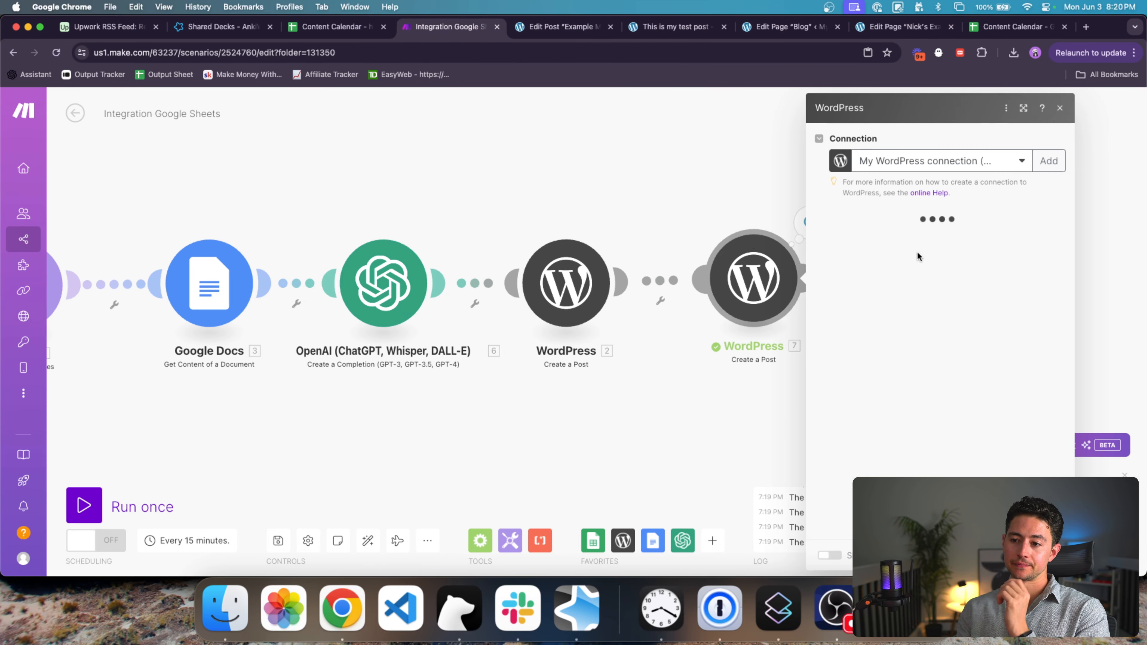
{"action": "scroll", "coordinate": [912, 243], "scroll_direction": "down", "scroll_amount": 2}
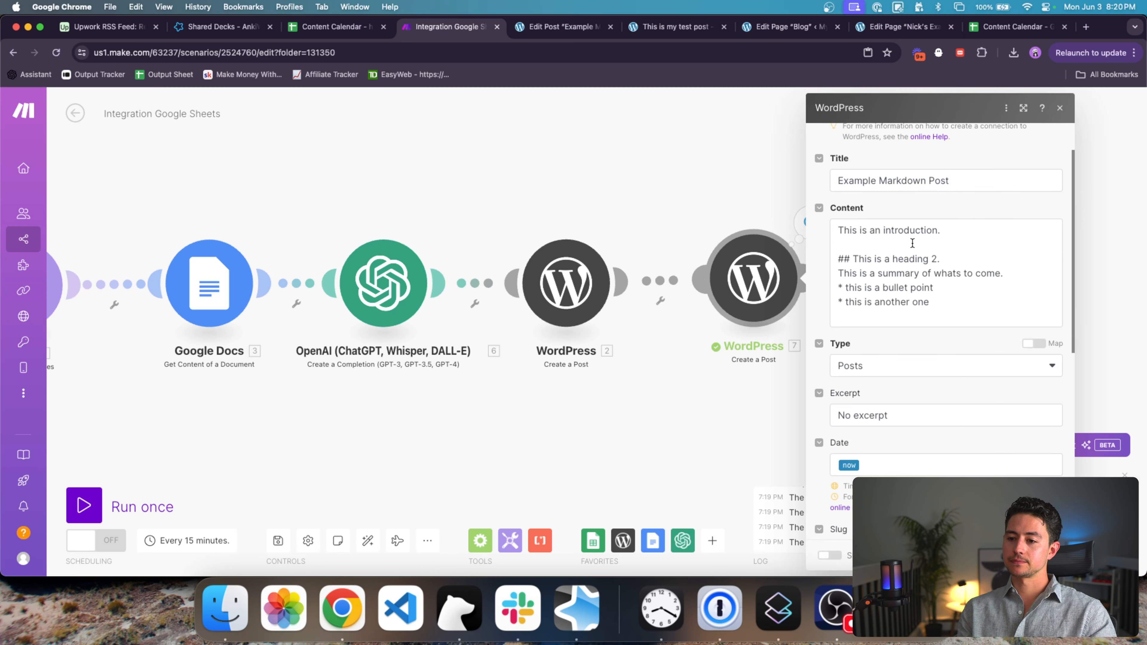
{"action": "left_click", "coordinate": [869, 231]}
{"action": "left_click", "coordinate": [851, 259]}
{"action": "key", "text": "BackSpace"}
{"action": "key", "text": "BackSpace"}
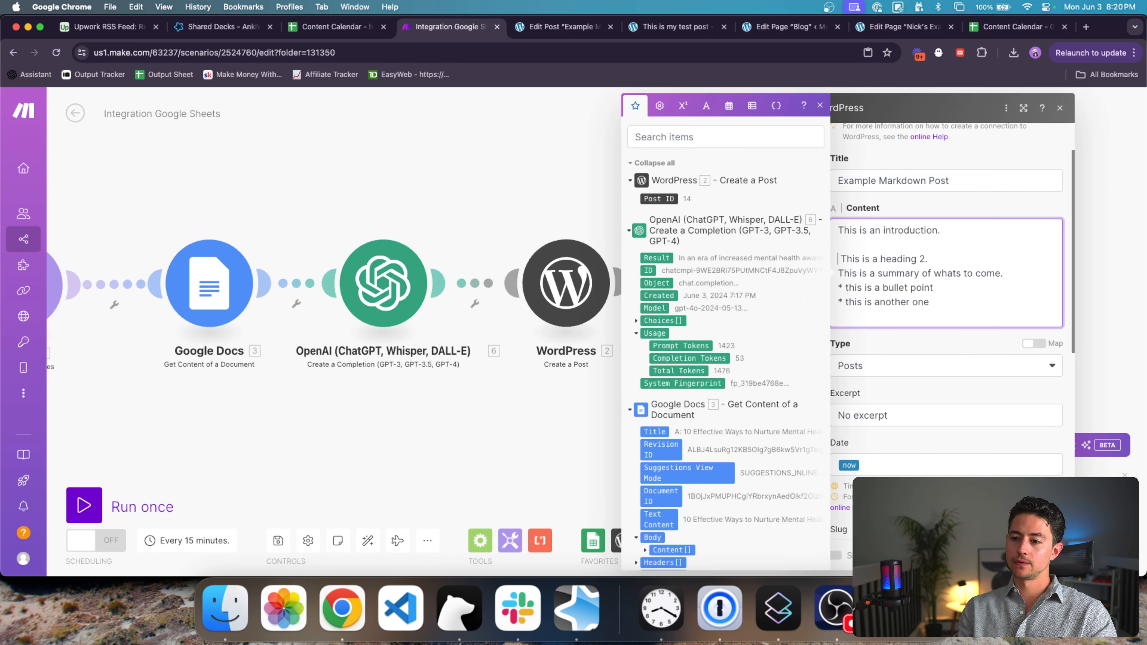
{"action": "type", "text": "<h2>"}
{"action": "key", "text": "BackSpace"}
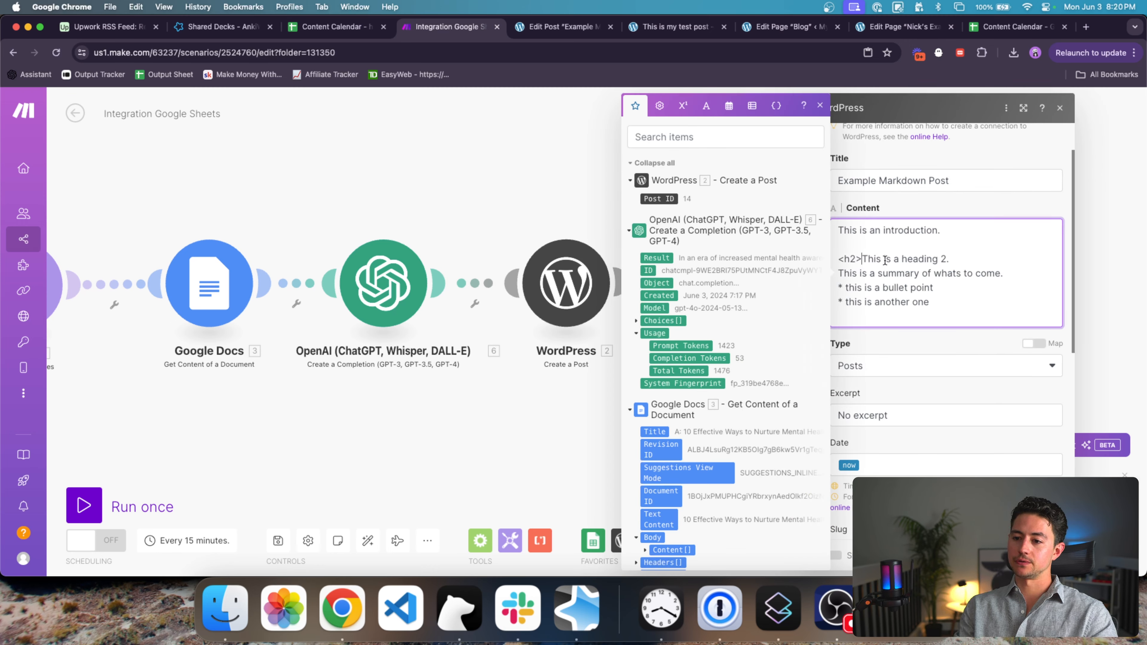
{"action": "left_click", "coordinate": [964, 256]}
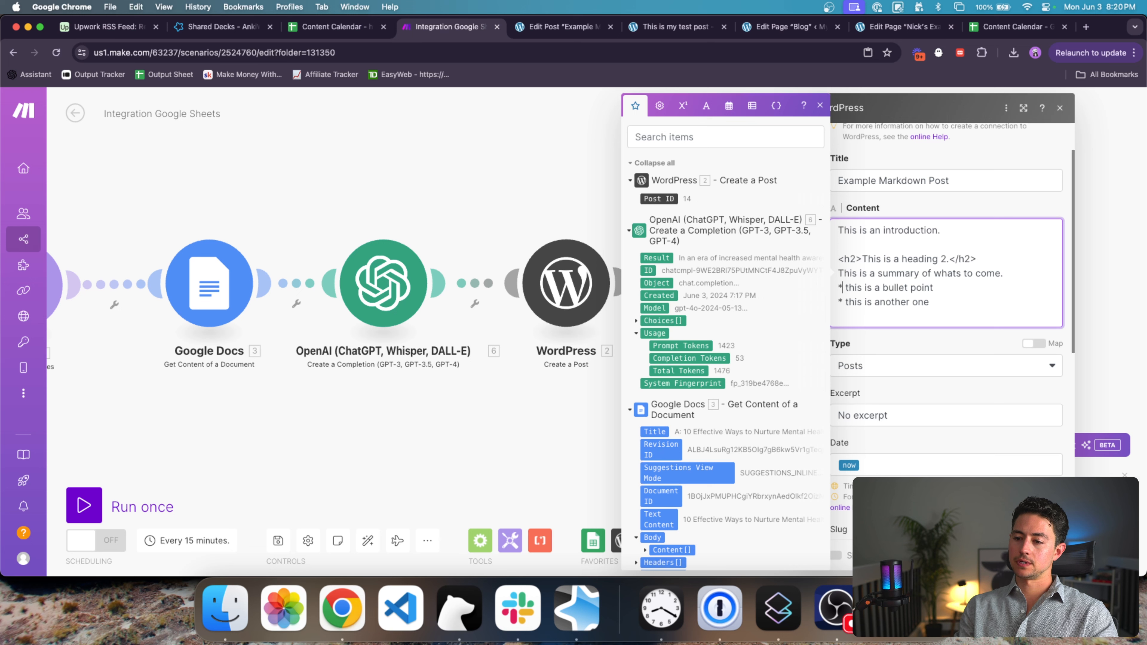
Step: Replace both bullet asterisks with <li> tags
{"action": "key", "text": "BackSpace"}
{"action": "type", "text": "<li>"}
{"action": "key", "text": "Delete"}
{"action": "key", "text": "Left"}
{"action": "key", "text": "BackSpace"}
{"action": "key", "text": "BackSpace"}
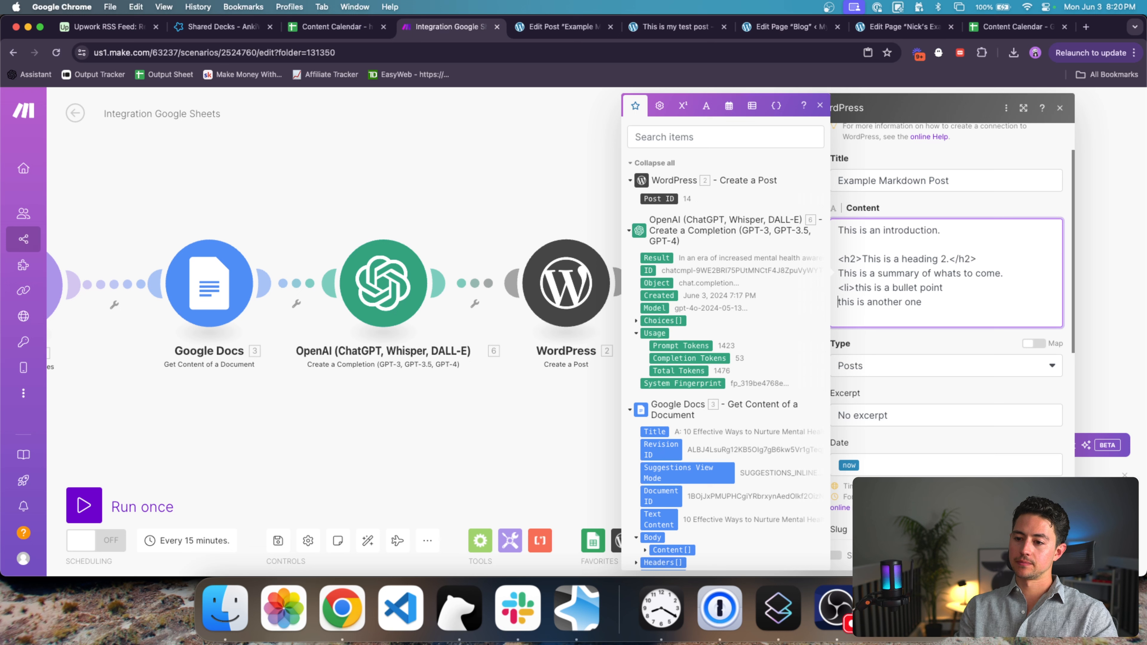
{"action": "type", "text": "<li>"}
{"action": "key", "text": "Down"}
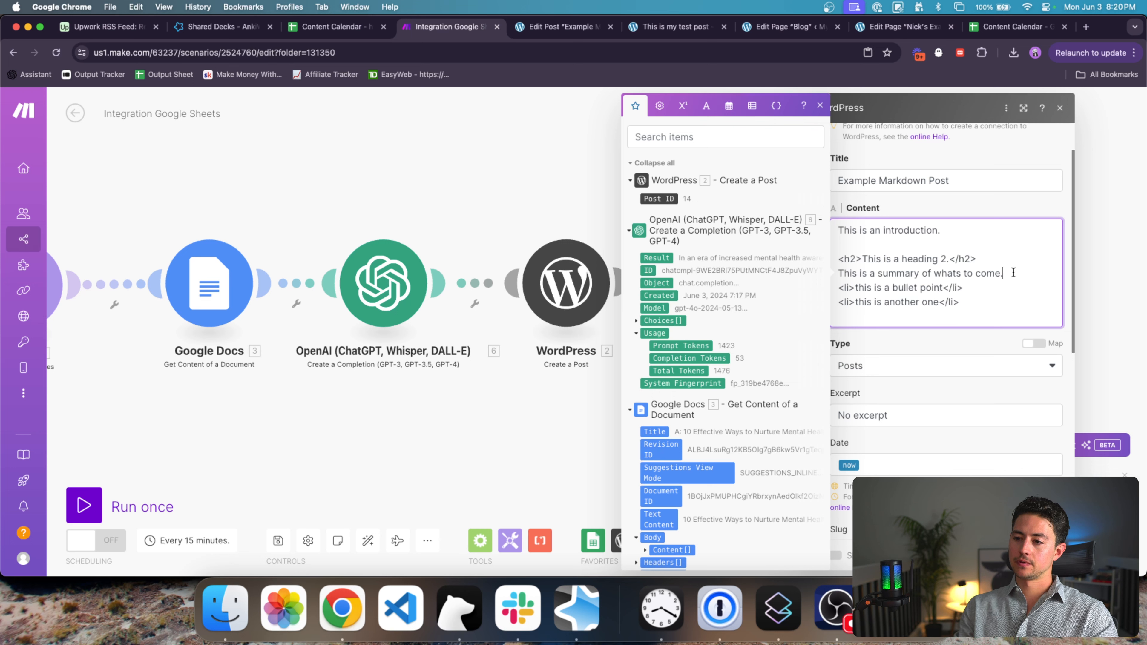
Step: Wrap the list items in <ul> and </ul> lines and run this module only
{"action": "key", "text": "Return"}
{"action": "type", "text": "<"}
{"action": "left_click", "coordinate": [1009, 320]}
{"action": "key", "text": "Return"}
{"action": "type", "text": "<"}
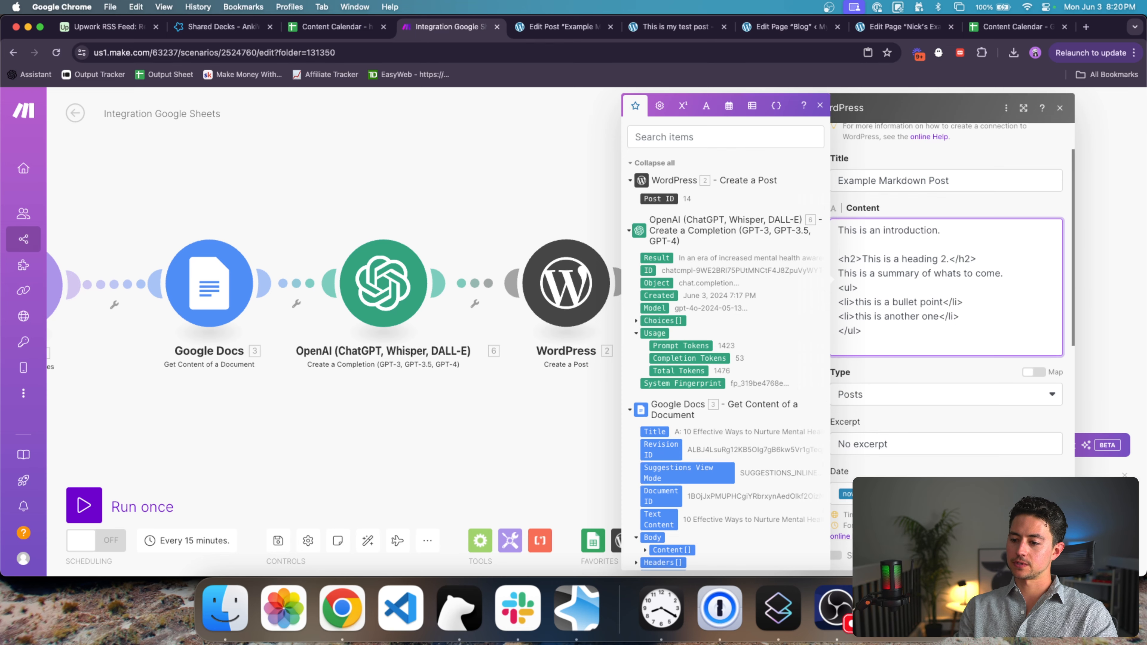
{"action": "right_click", "coordinate": [740, 246]}
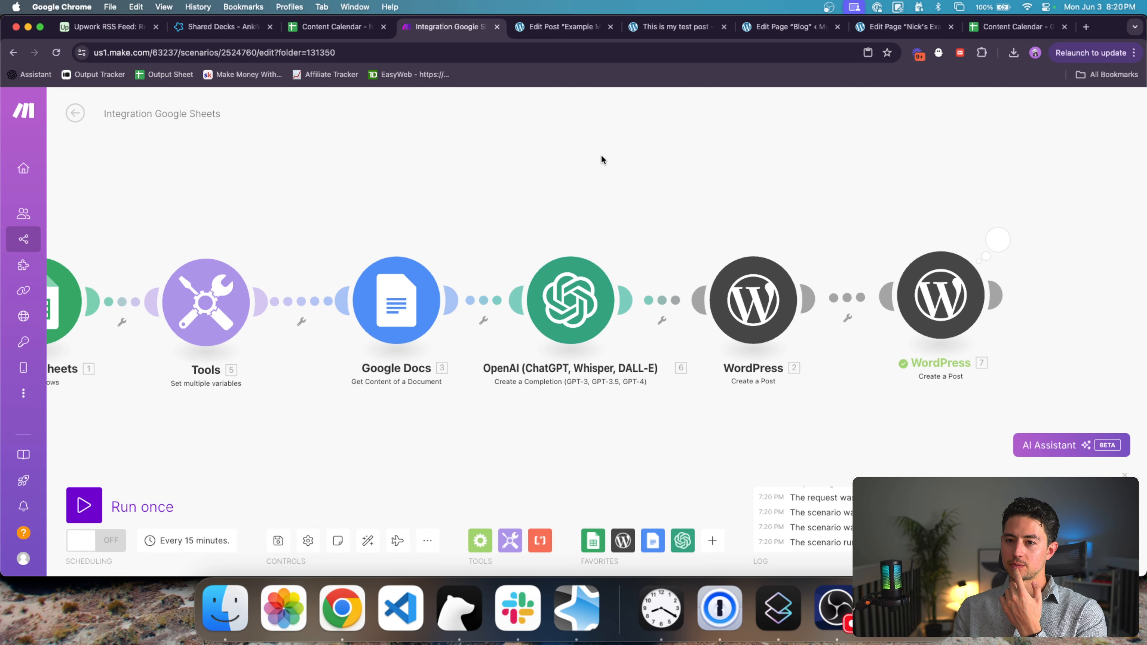
{"action": "left_click", "coordinate": [548, 28]}
Step: Open the newest Example Markdown Post to confirm its real heading and bullet list, then return to Make
{"action": "left_click", "coordinate": [18, 105]}
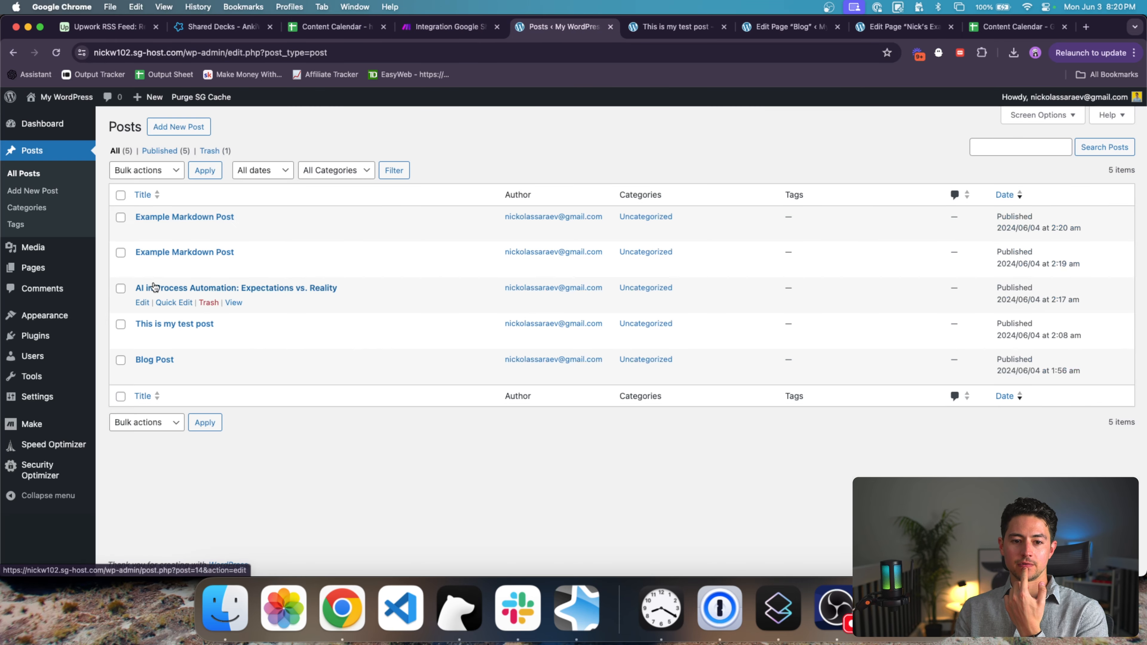
{"action": "left_click", "coordinate": [178, 218]}
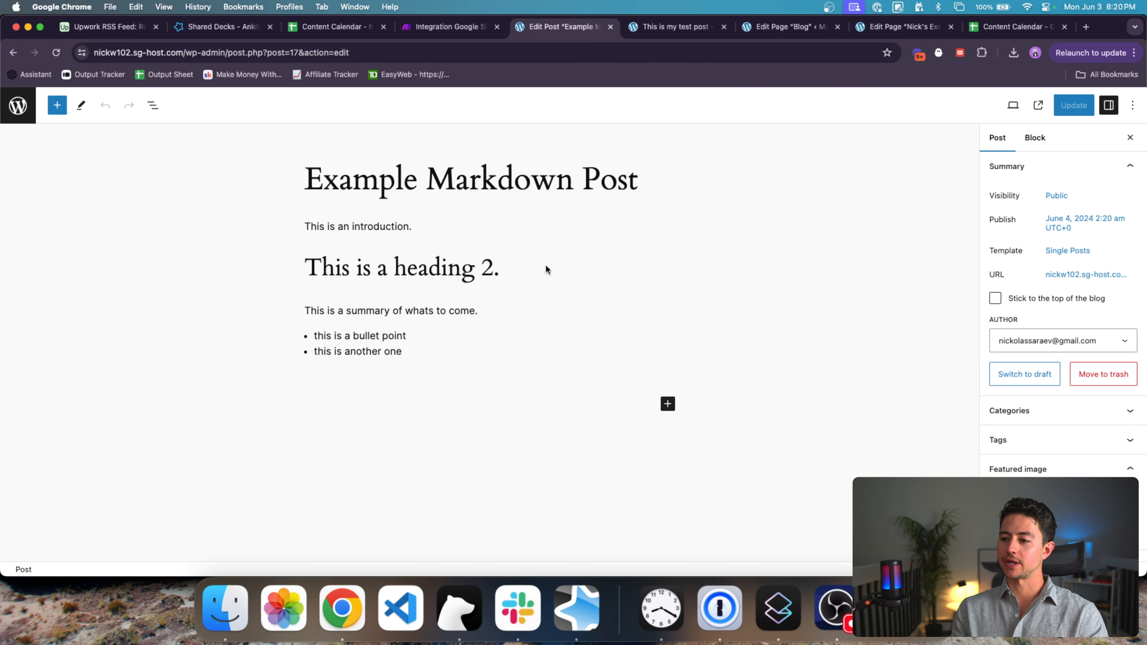
{"action": "left_click", "coordinate": [424, 29]}
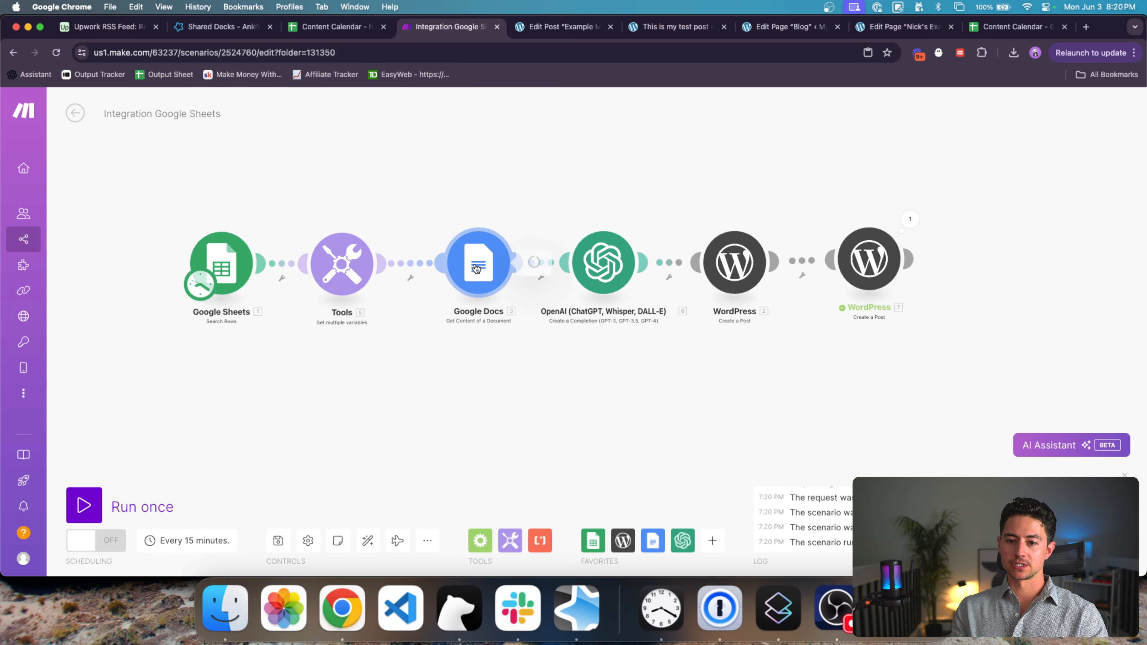
Step: Unlink the OpenAI module from WordPress and run the scenario once
{"action": "left_click", "coordinate": [476, 267]}
{"action": "left_click", "coordinate": [471, 232]}
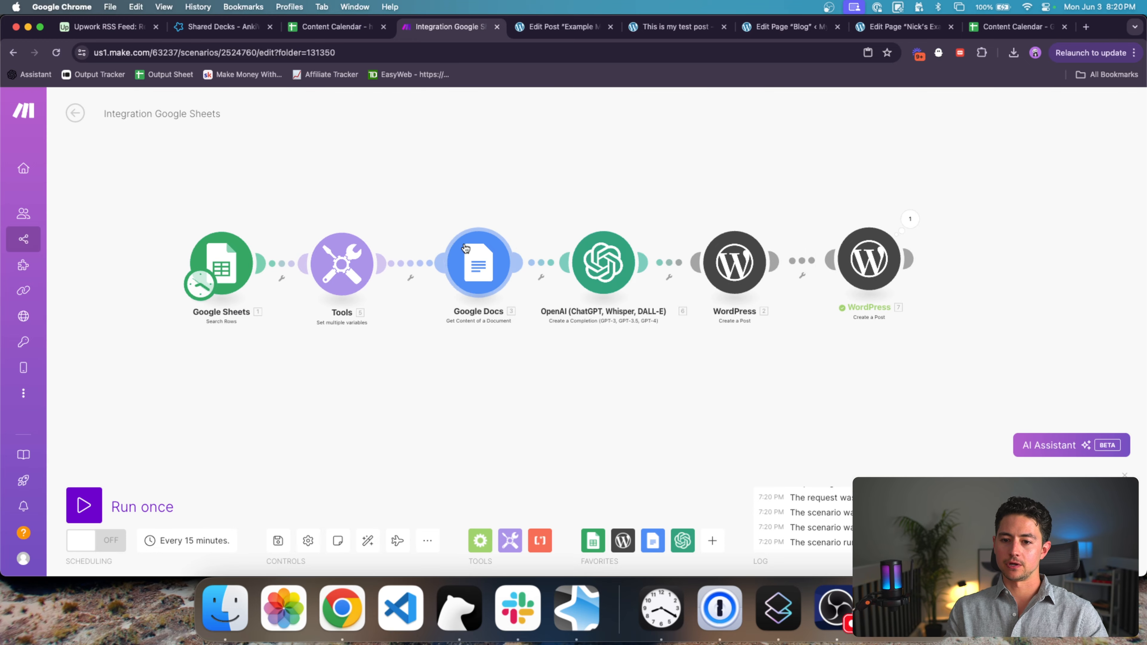
{"action": "right_click", "coordinate": [697, 267]}
{"action": "left_click", "coordinate": [727, 293]}
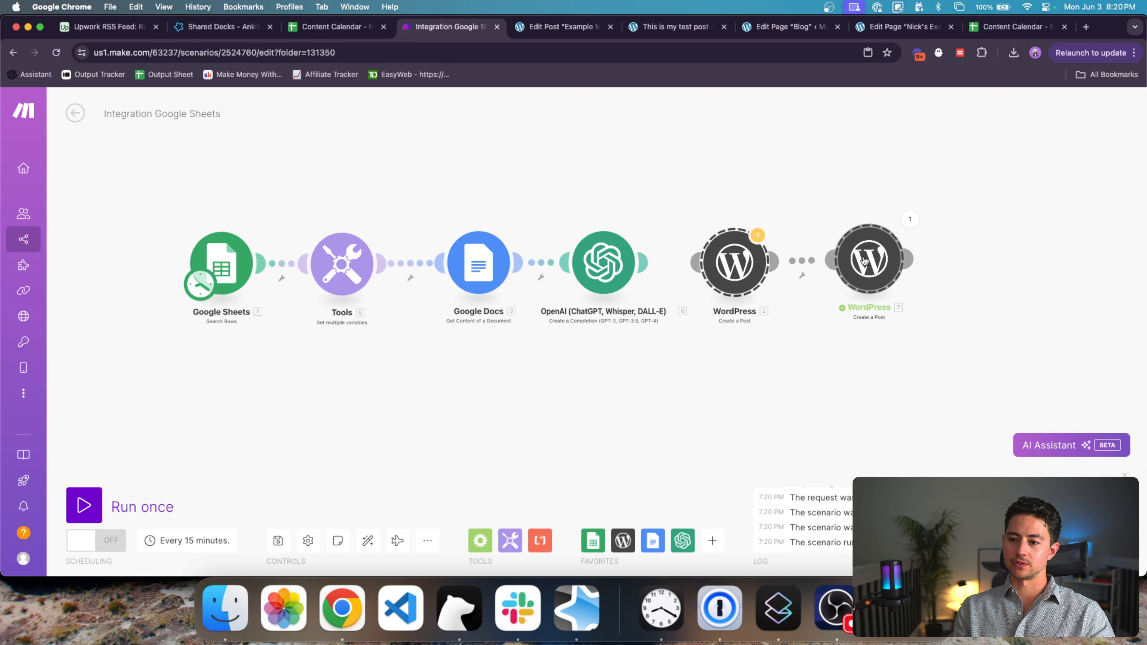
{"action": "left_click", "coordinate": [84, 505]}
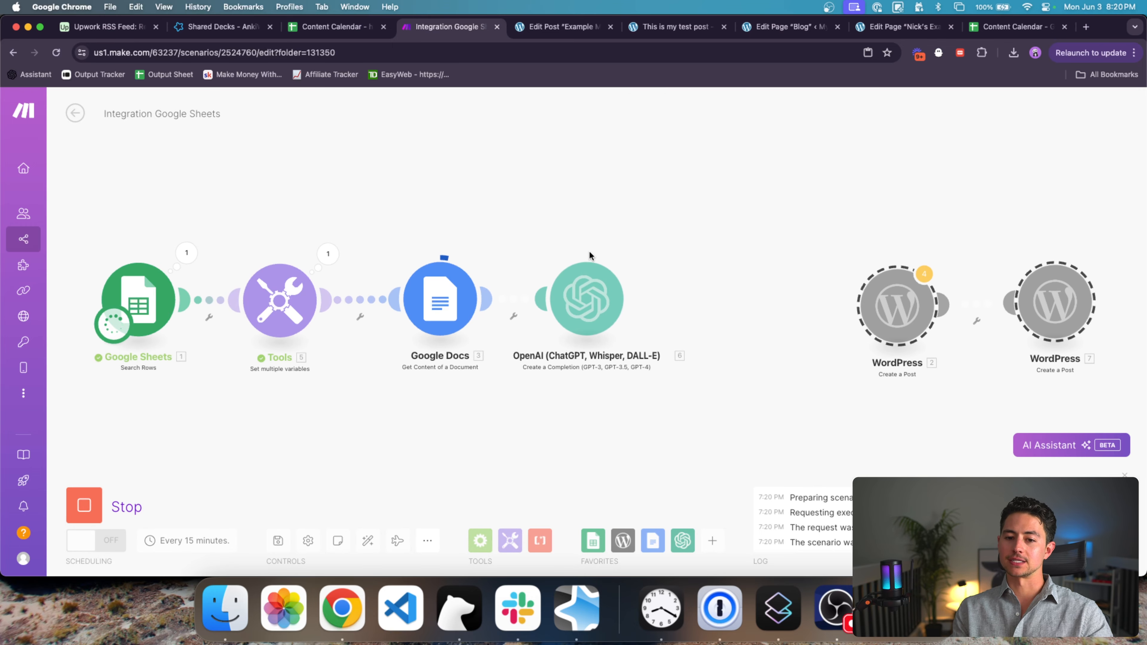
Step: Open the Google Docs module's output and look over the article title in Text Content
{"action": "left_click", "coordinate": [444, 251]}
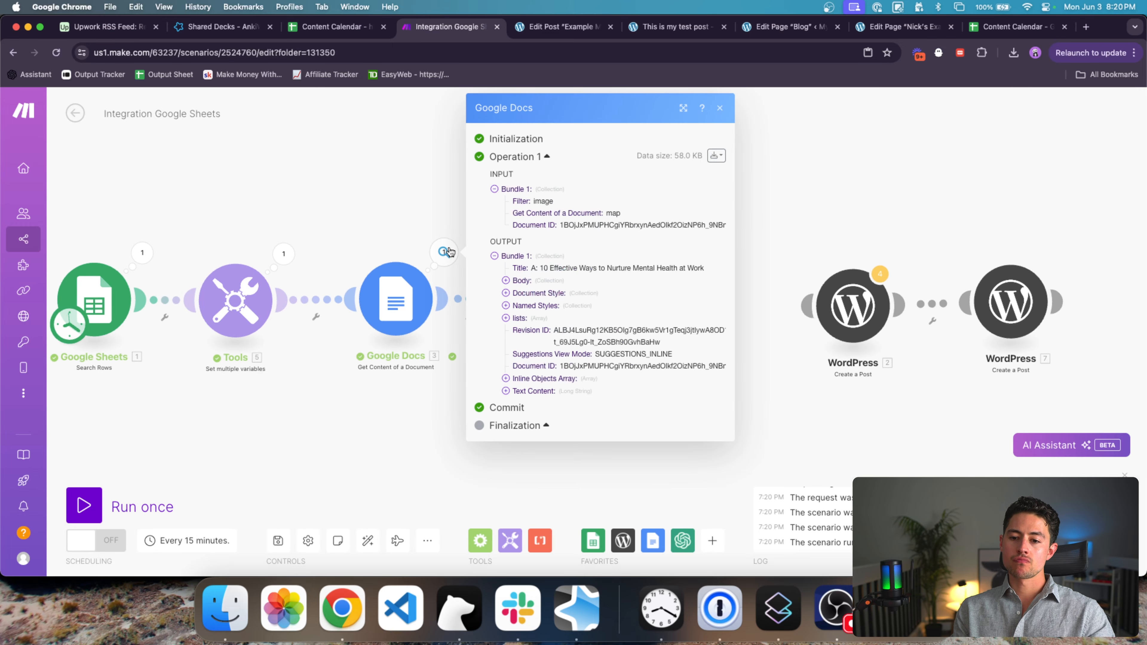
{"action": "scroll", "coordinate": [558, 365], "scroll_direction": "down", "scroll_amount": 5}
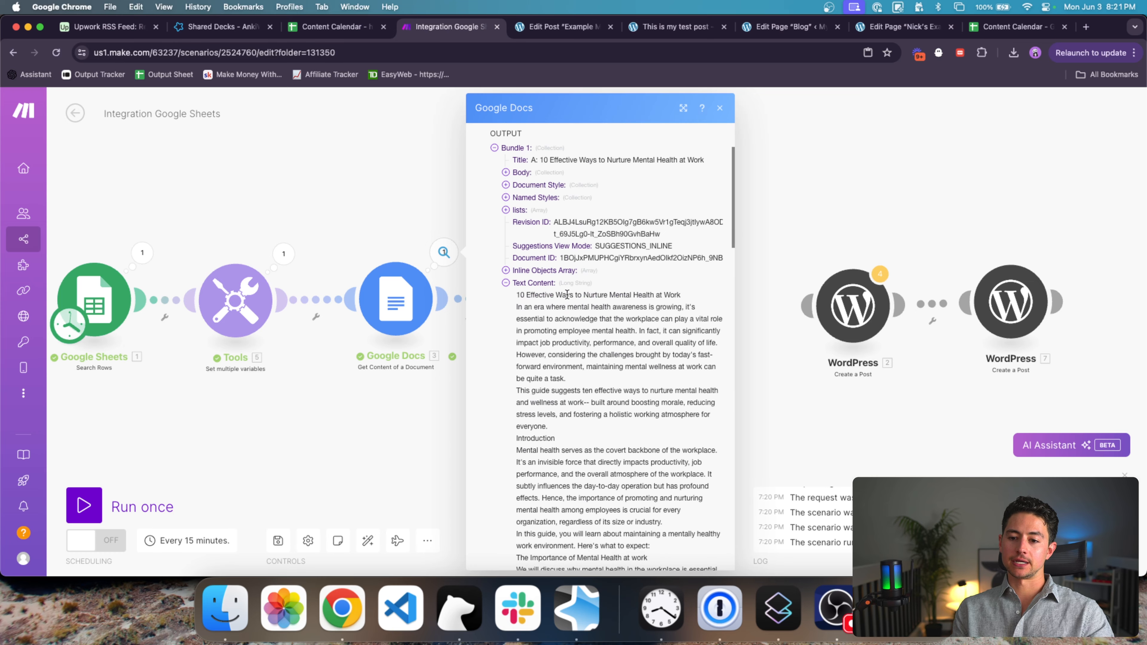
{"action": "triple_click", "coordinate": [565, 294]}
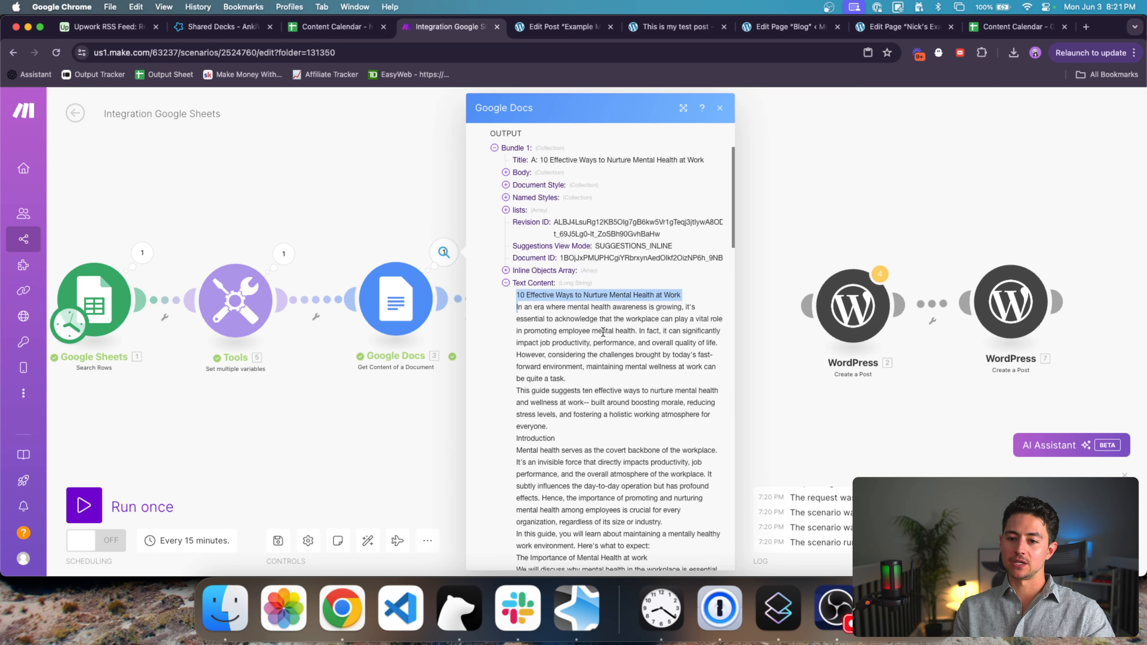
{"action": "scroll", "coordinate": [602, 332], "scroll_direction": "down", "scroll_amount": 15}
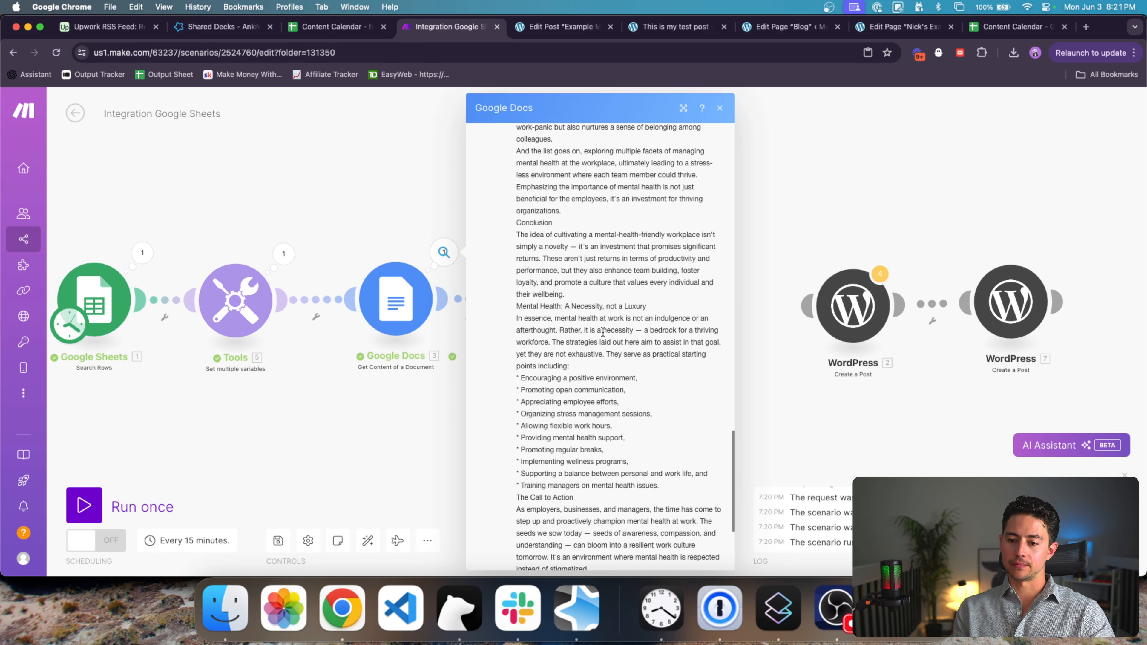
{"action": "scroll", "coordinate": [602, 332], "scroll_direction": "down", "scroll_amount": 5}
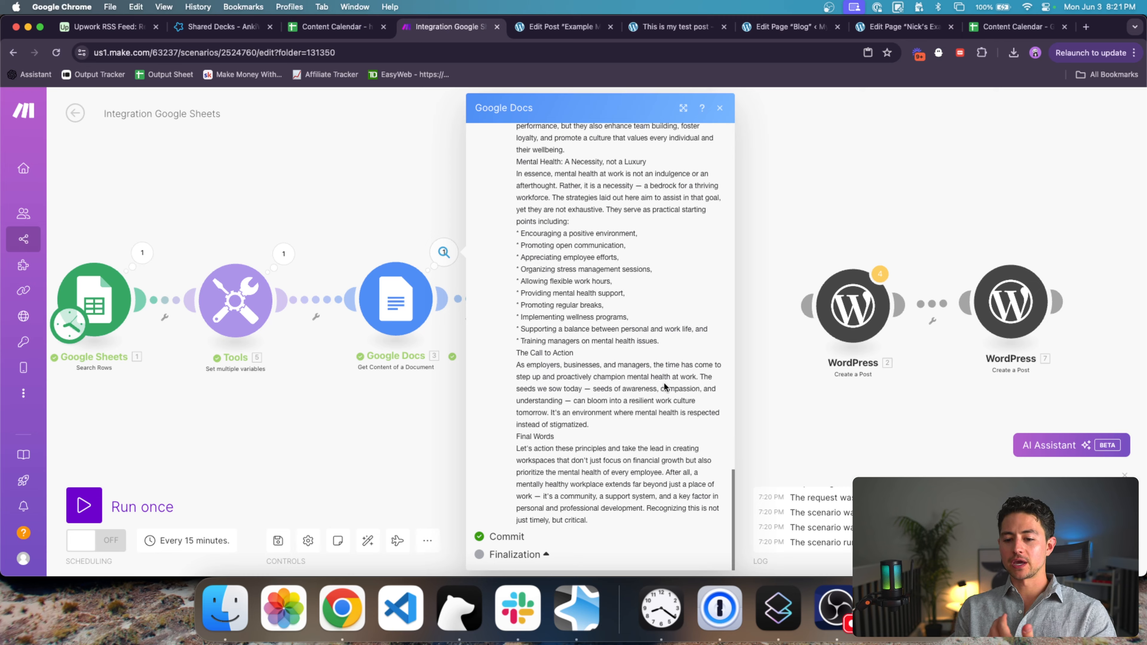
{"action": "scroll", "coordinate": [618, 381], "scroll_direction": "up", "scroll_amount": 10}
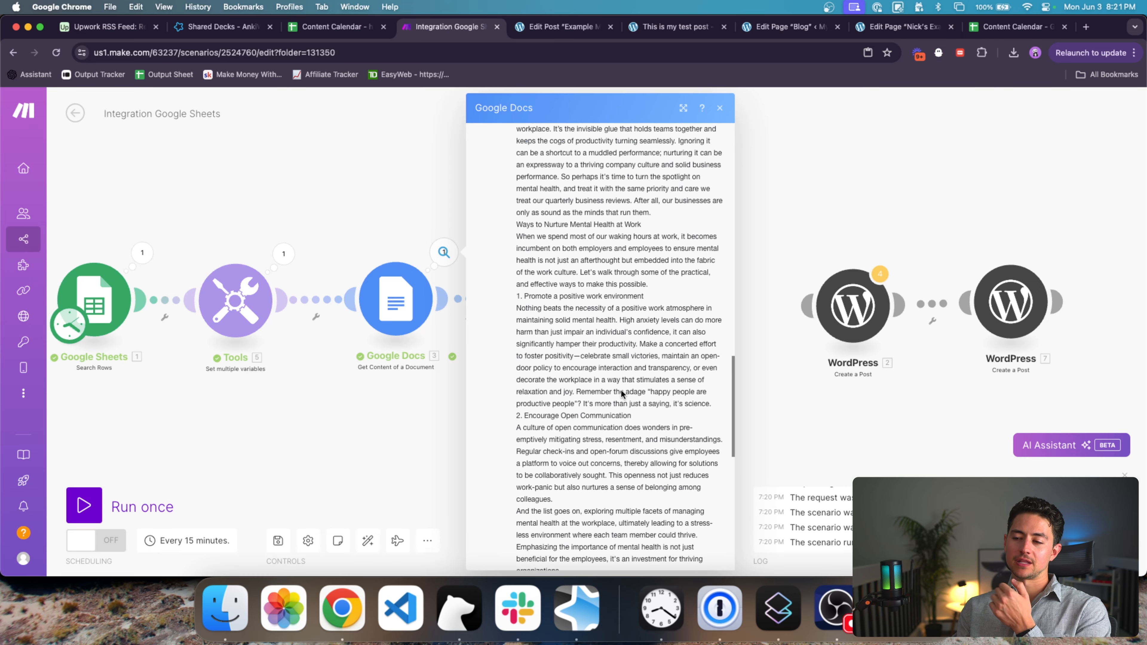
{"action": "scroll", "coordinate": [621, 393], "scroll_direction": "up", "scroll_amount": 10}
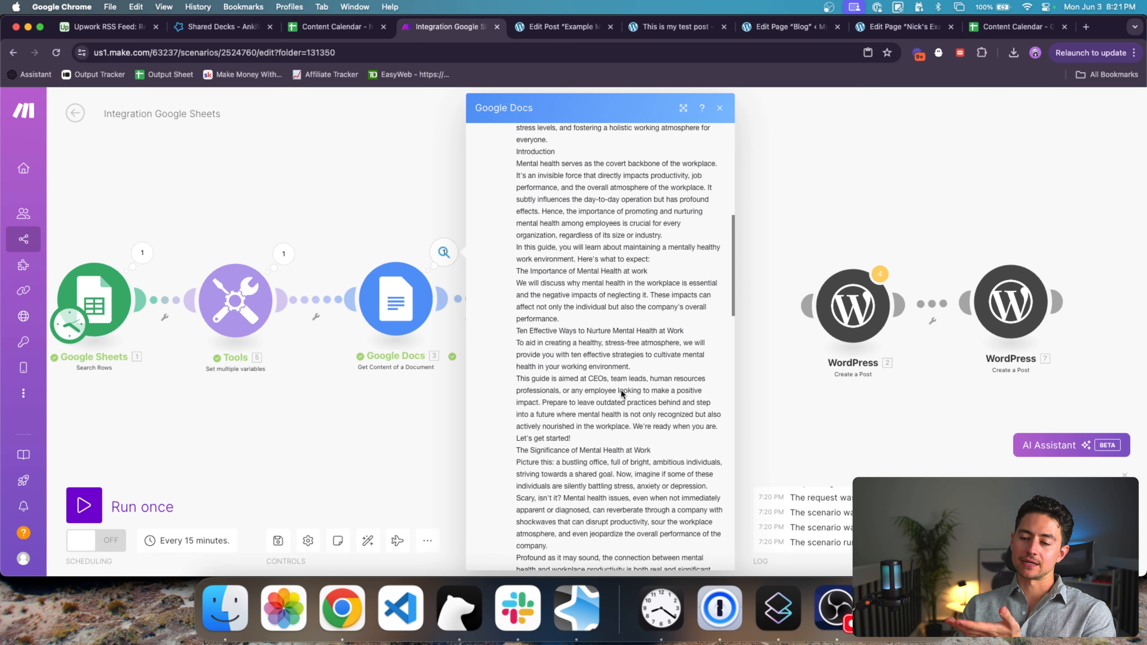
{"action": "scroll", "coordinate": [621, 393], "scroll_direction": "up", "scroll_amount": 10}
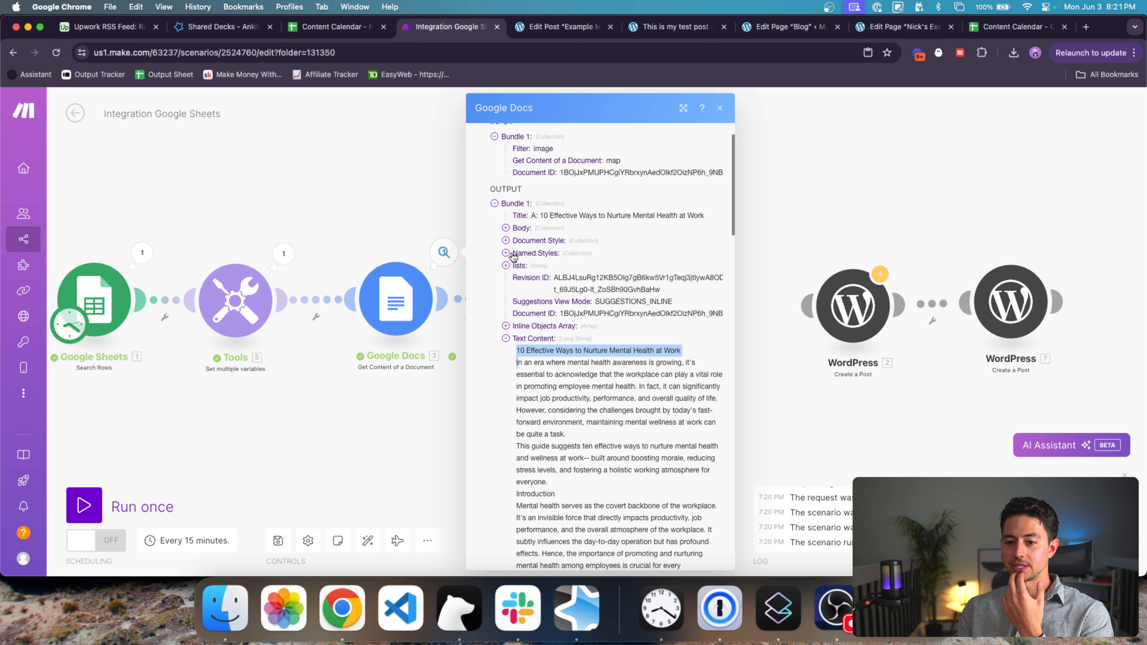
Step: Expand Body and Content items 1–3 to review the retrieved article text
{"action": "left_click", "coordinate": [506, 228]}
{"action": "left_click", "coordinate": [517, 240]}
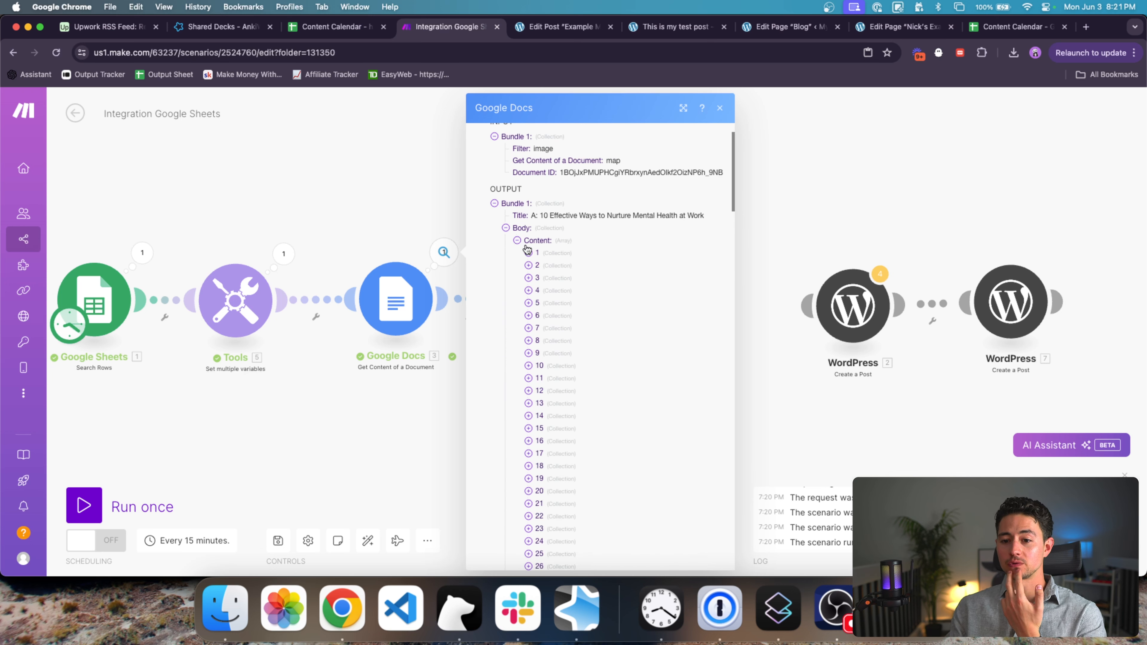
{"action": "left_click", "coordinate": [528, 253]}
{"action": "left_click", "coordinate": [535, 290]}
{"action": "scroll", "coordinate": [535, 292], "scroll_direction": "down", "scroll_amount": 1}
{"action": "left_click", "coordinate": [529, 300]}
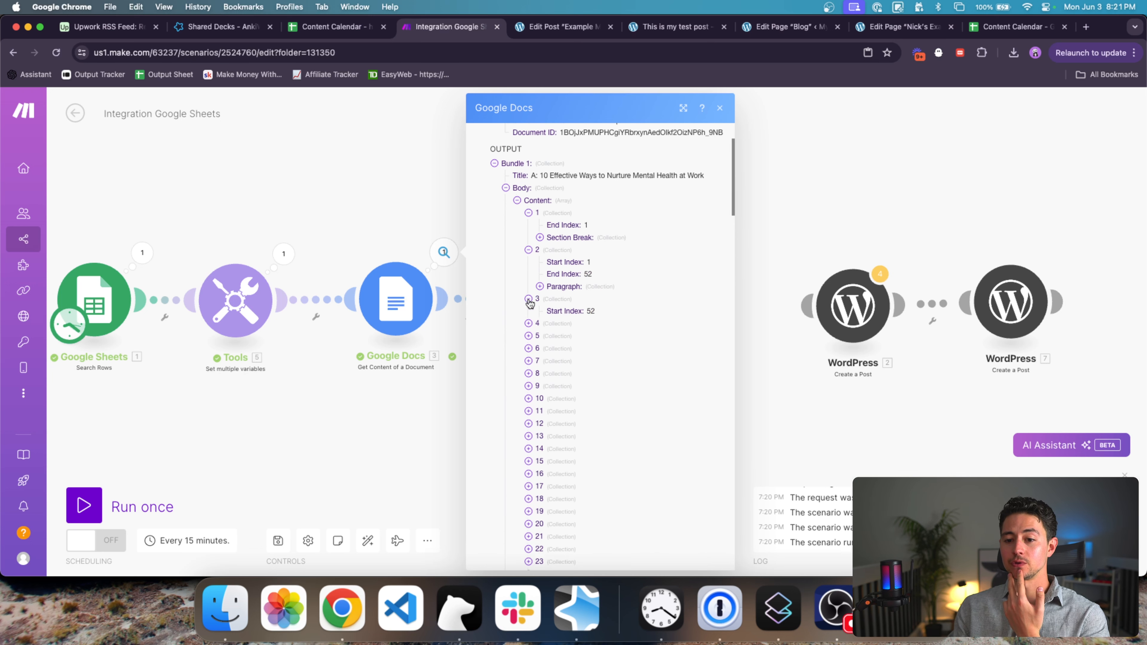
{"action": "scroll", "coordinate": [530, 303], "scroll_direction": "down", "scroll_amount": 4}
{"action": "scroll", "coordinate": [530, 302], "scroll_direction": "down", "scroll_amount": 8}
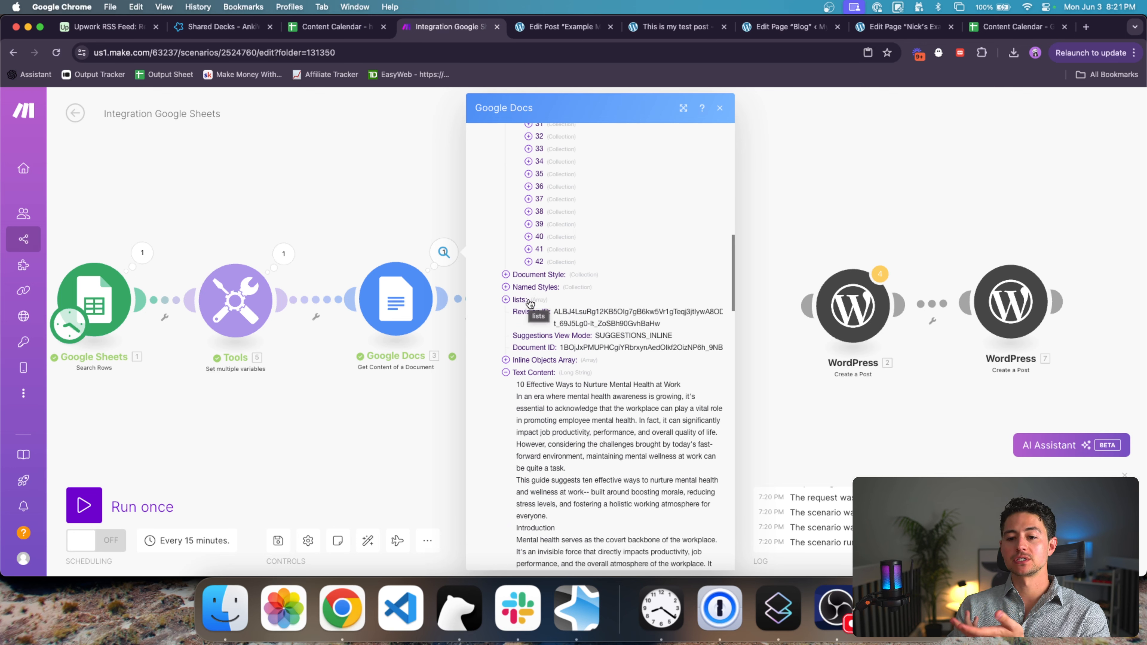
{"action": "scroll", "coordinate": [535, 276], "scroll_direction": "up", "scroll_amount": 1}
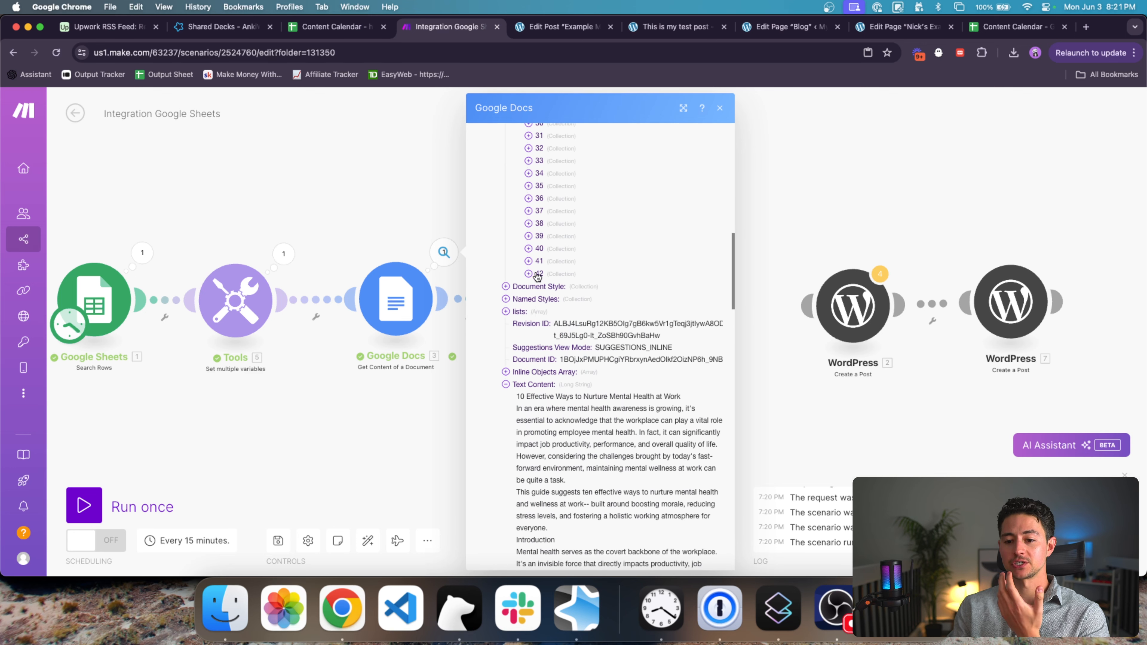
{"action": "left_click", "coordinate": [375, 220]}
Step: Browse the list of available Google Docs actions, then close it
{"action": "left_click", "coordinate": [653, 540]}
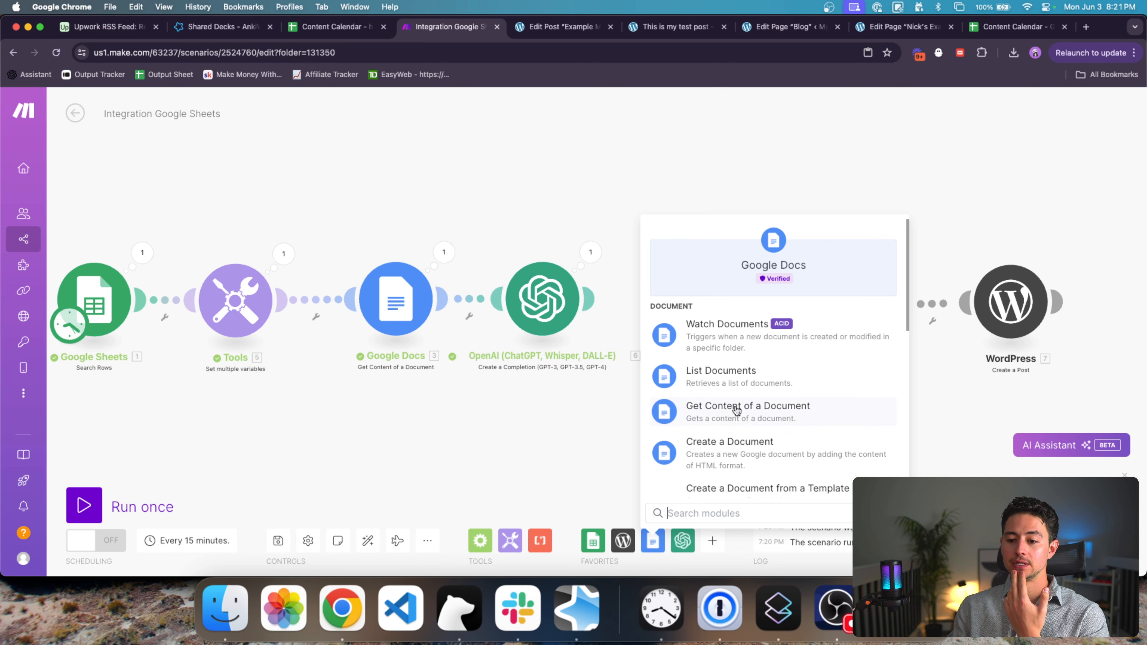
{"action": "scroll", "coordinate": [734, 409], "scroll_direction": "down", "scroll_amount": 5}
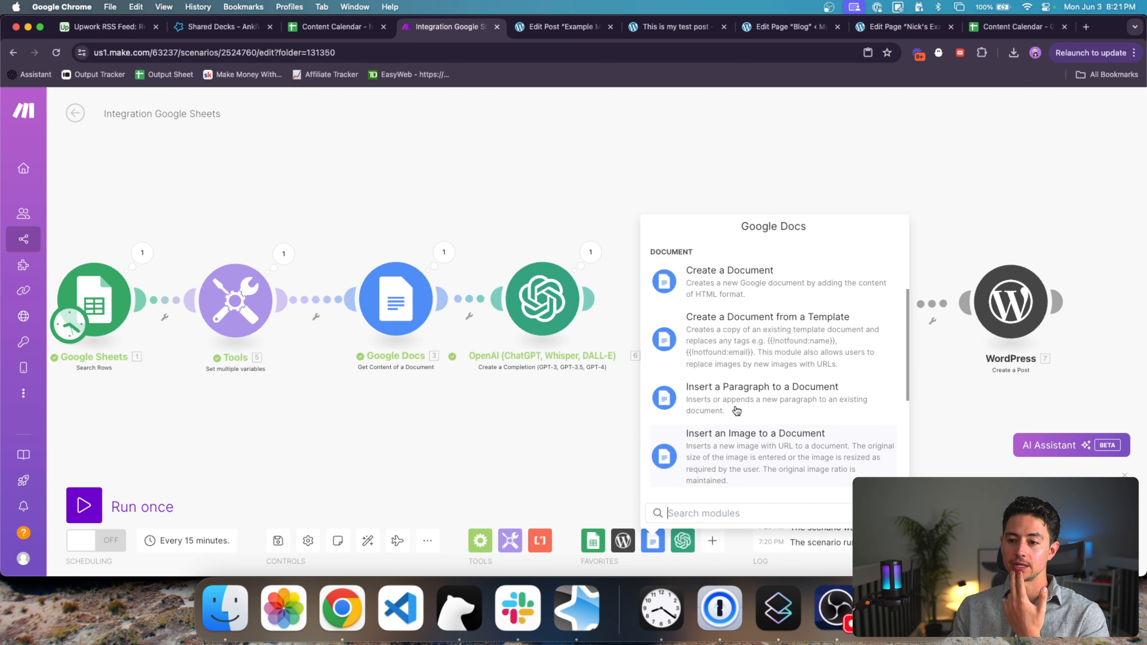
{"action": "scroll", "coordinate": [736, 410], "scroll_direction": "down", "scroll_amount": 5}
{"action": "scroll", "coordinate": [735, 410], "scroll_direction": "down", "scroll_amount": 1}
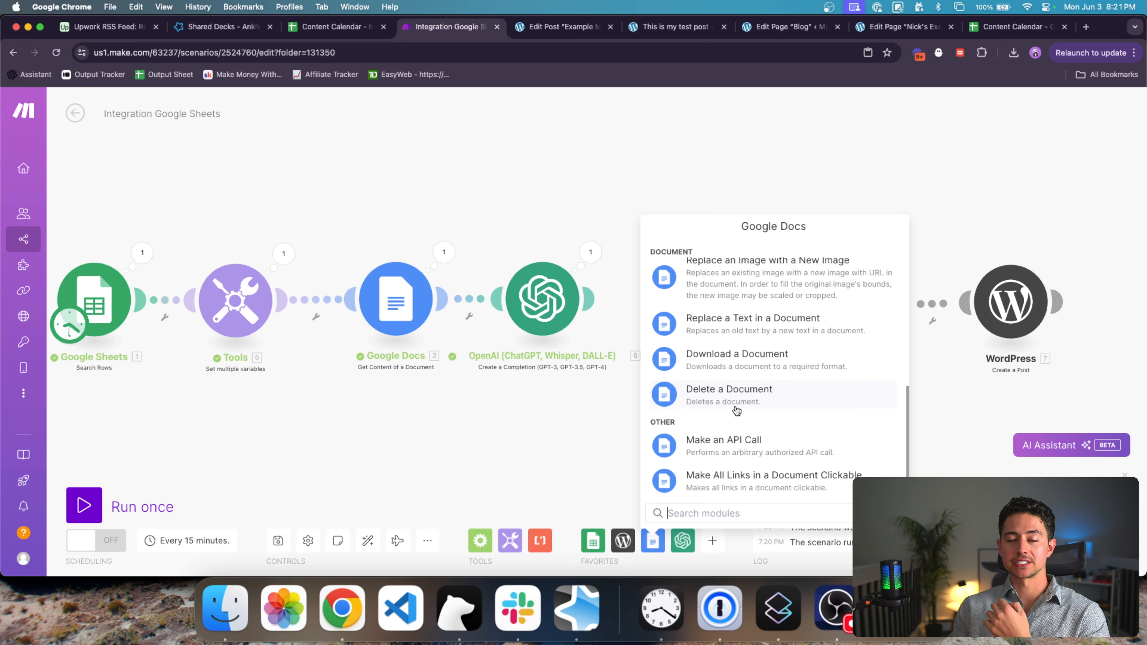
{"action": "left_click", "coordinate": [580, 364]}
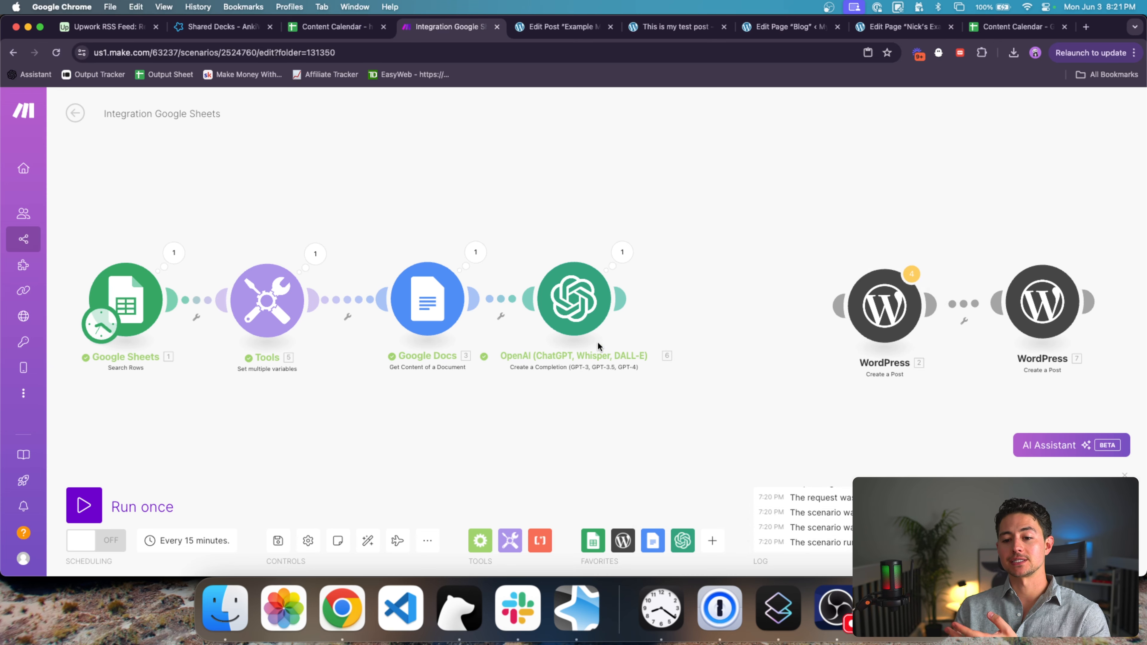
Step: Review the OpenAI module's prompt messages and rename the module 'Create Excerpt'
{"action": "left_click", "coordinate": [568, 306]}
{"action": "scroll", "coordinate": [690, 327], "scroll_direction": "down", "scroll_amount": 10}
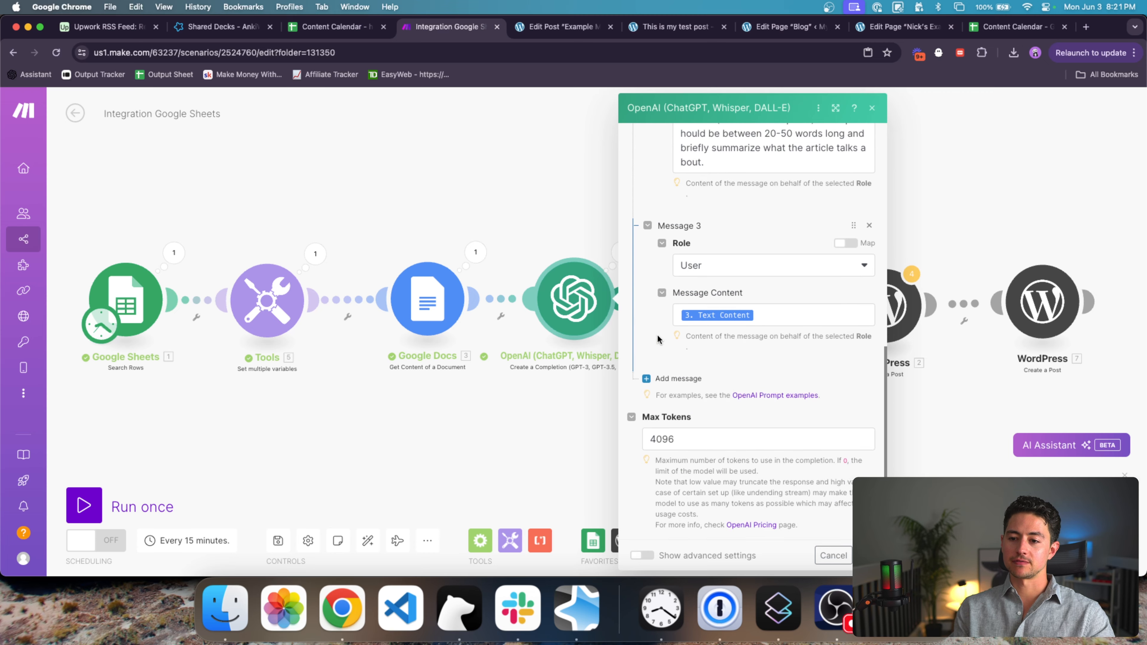
{"action": "scroll", "coordinate": [657, 334], "scroll_direction": "up", "scroll_amount": 2}
{"action": "right_click", "coordinate": [562, 289]}
{"action": "left_click", "coordinate": [587, 359]}
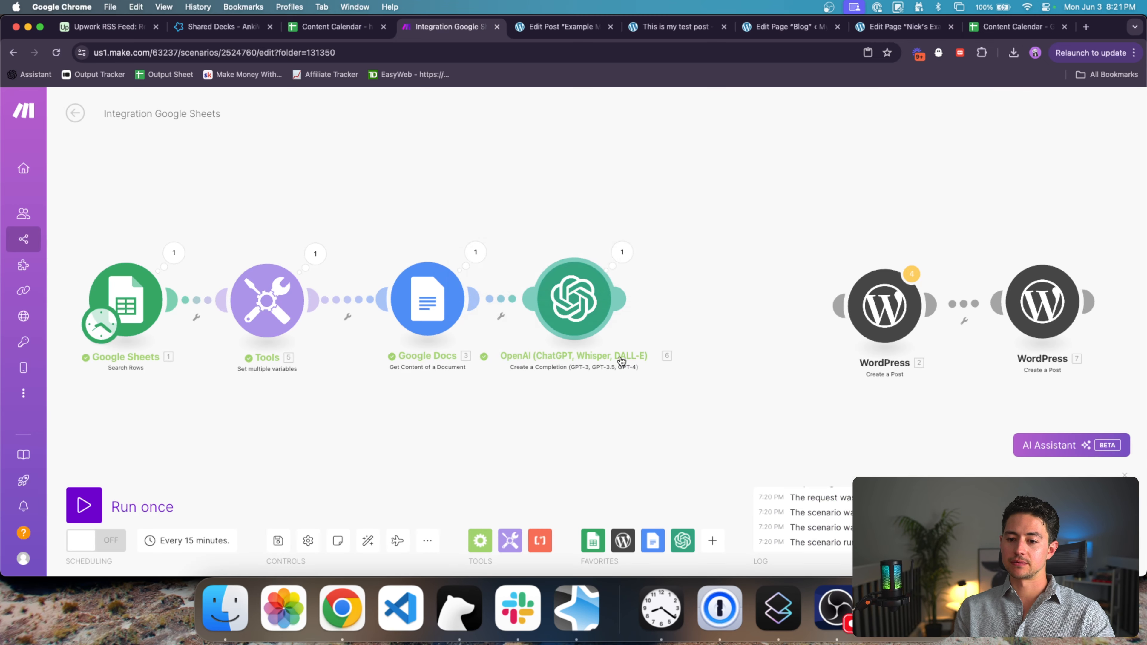
{"action": "type", "text": "Create E"}
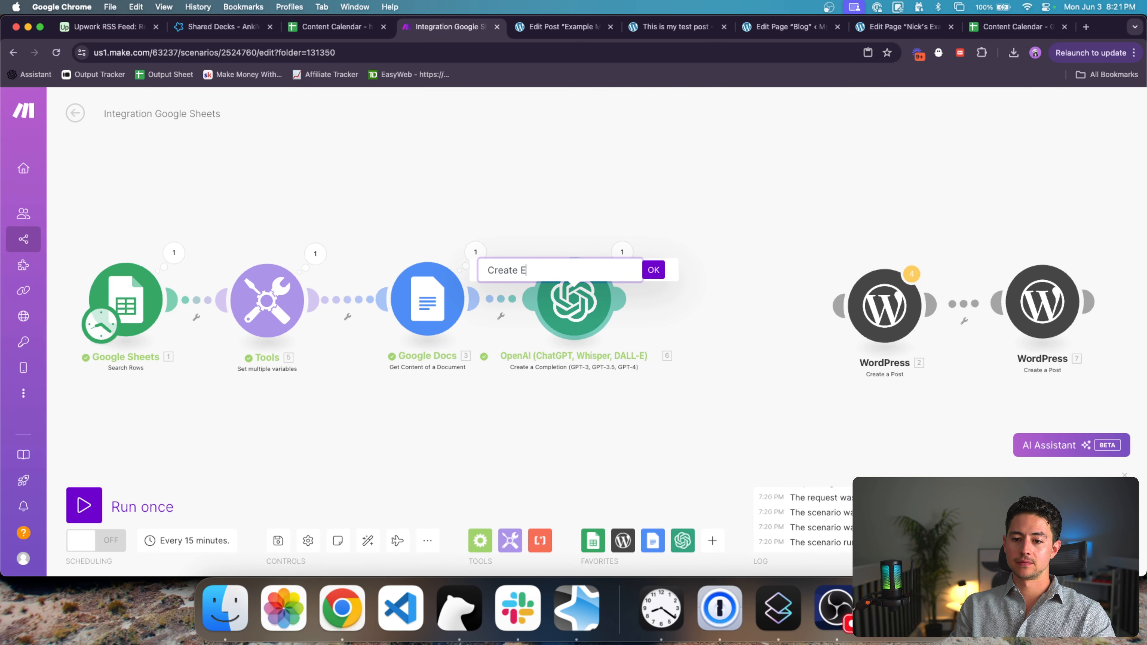
{"action": "type", "text": "xcerpt"}
Step: Confirm the Create Excerpt name and paste a copy of the module after module 6
{"action": "left_click", "coordinate": [654, 271]}
{"action": "left_click_drag", "start_coordinate": [664, 378], "coordinate": [534, 260]}
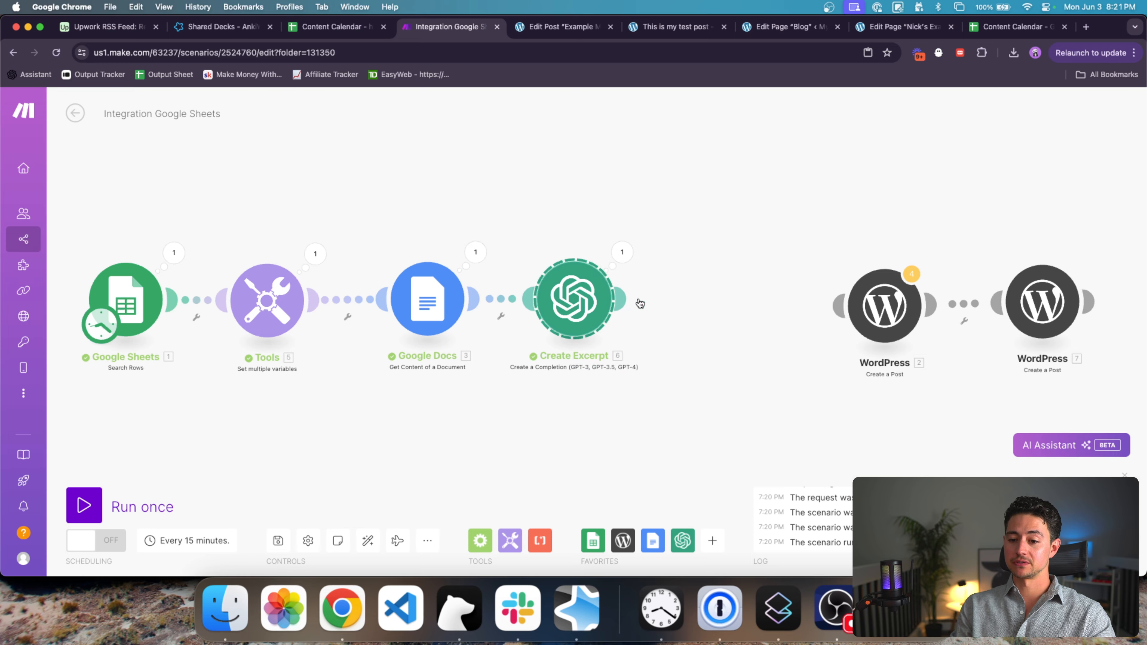
{"action": "key", "text": "super+c"}
{"action": "key", "text": "super+v"}
{"action": "left_click_drag", "start_coordinate": [813, 374], "coordinate": [665, 373]}
{"action": "left_click_drag", "start_coordinate": [559, 305], "coordinate": [572, 292]}
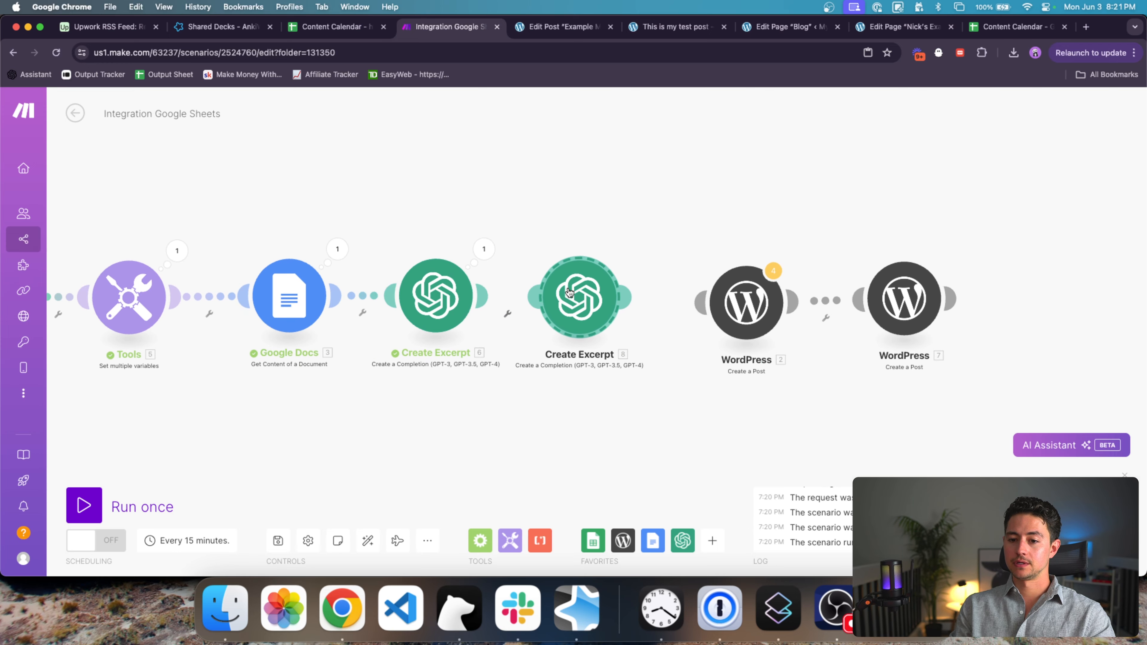
Step: Rename the copied OpenAI step to 'Convert to HTML'
{"action": "right_click", "coordinate": [567, 280]}
{"action": "left_click", "coordinate": [591, 347]}
{"action": "key", "text": "super+a"}
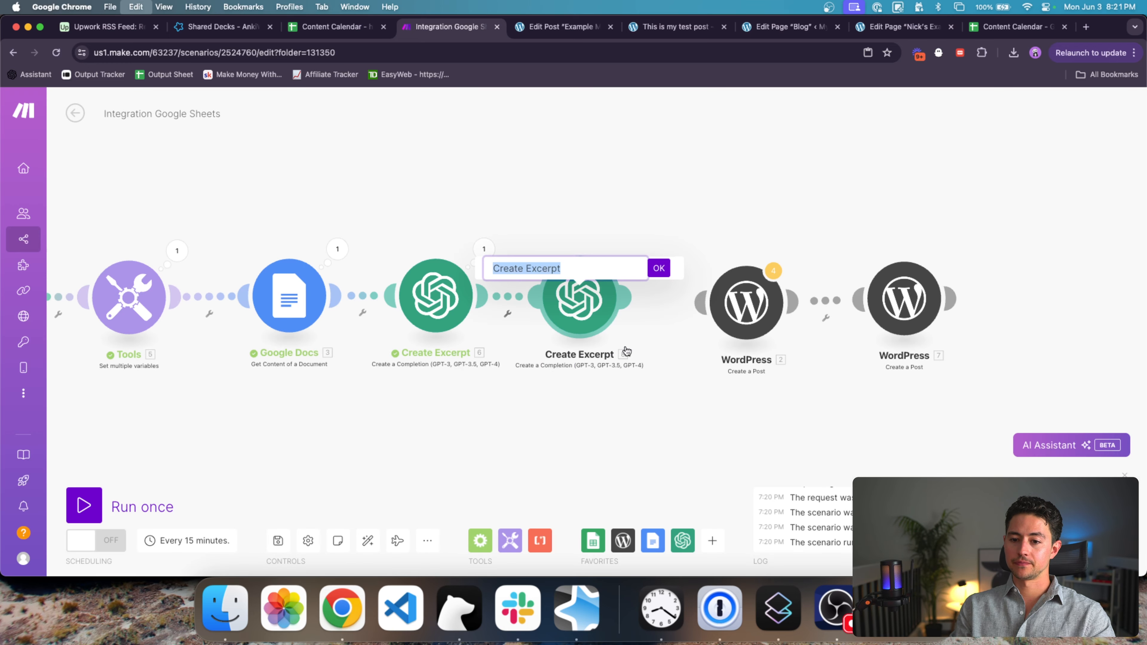
{"action": "key", "text": "Left"}
{"action": "type", "text": "Convert to HTML"}
{"action": "key", "text": "shift+super+Right"}
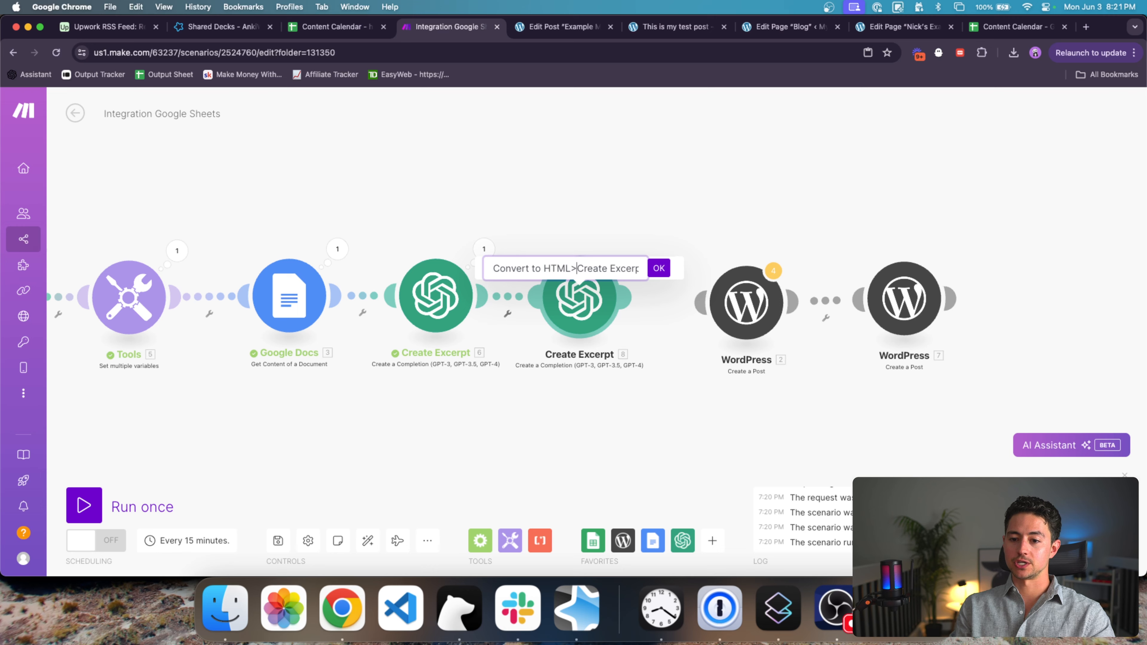
{"action": "key", "text": "BackSpace"}
{"action": "left_click", "coordinate": [658, 273]}
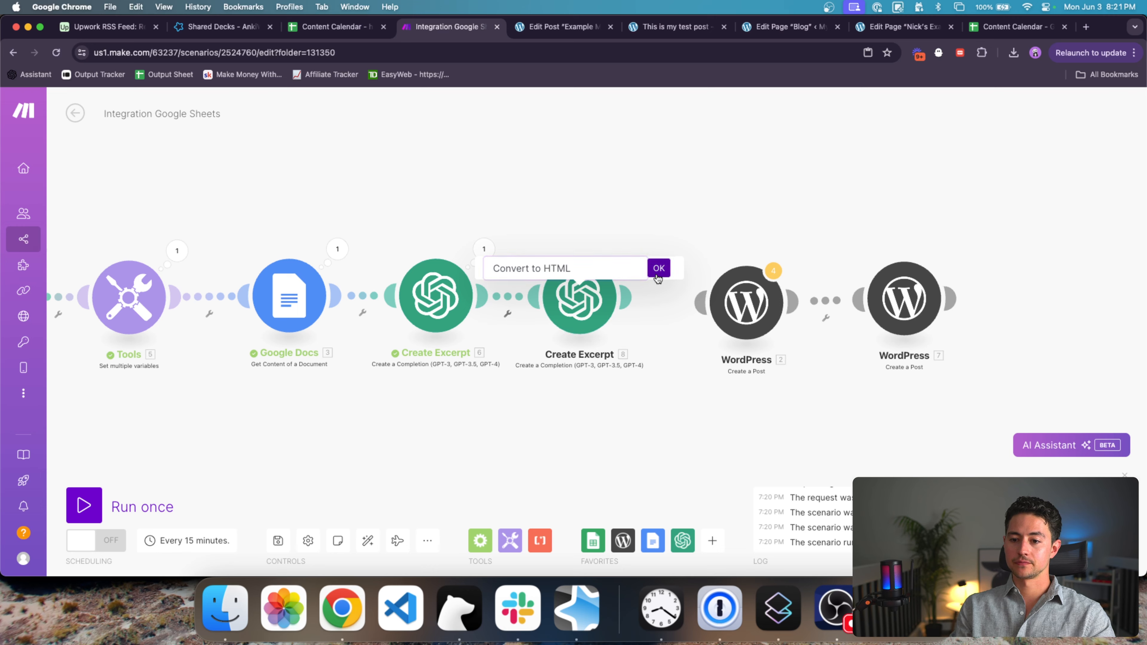
Step: Change the Message 2 prompt to 'turn plaintext into HTML markup for WordPress'
{"action": "left_click", "coordinate": [581, 299]}
{"action": "scroll", "coordinate": [777, 342], "scroll_direction": "down", "scroll_amount": 7}
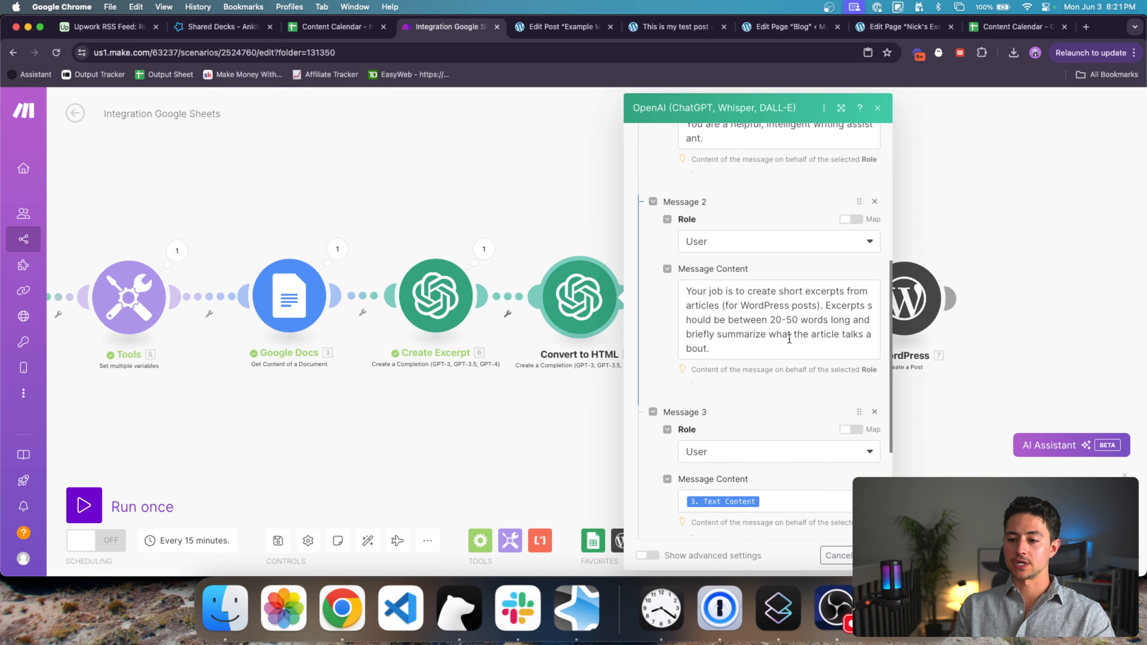
{"action": "left_click", "coordinate": [747, 292]}
{"action": "type", "text": "turn plainte"}
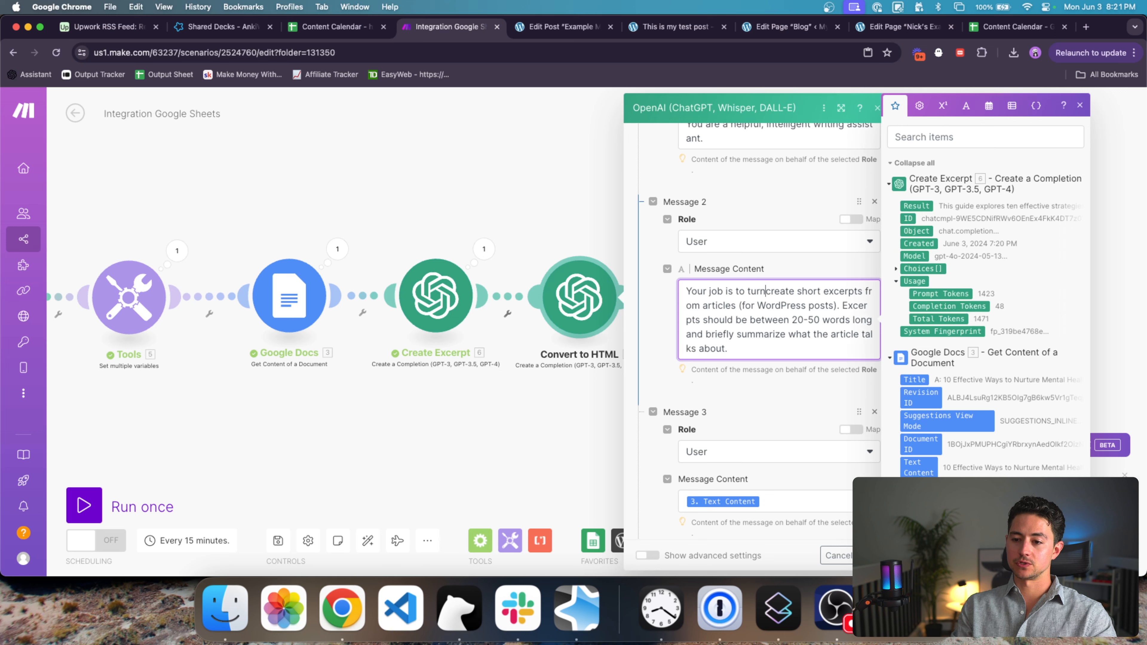
{"action": "type", "text": "xt into HTML "}
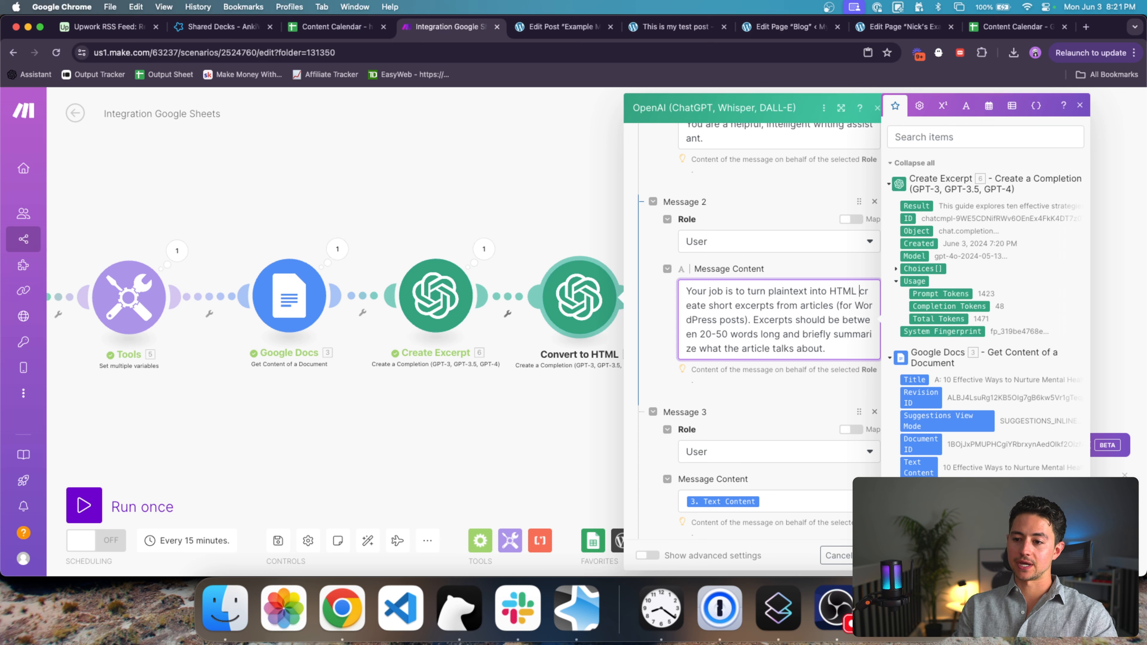
{"action": "type", "text": "markup for WordPres"}
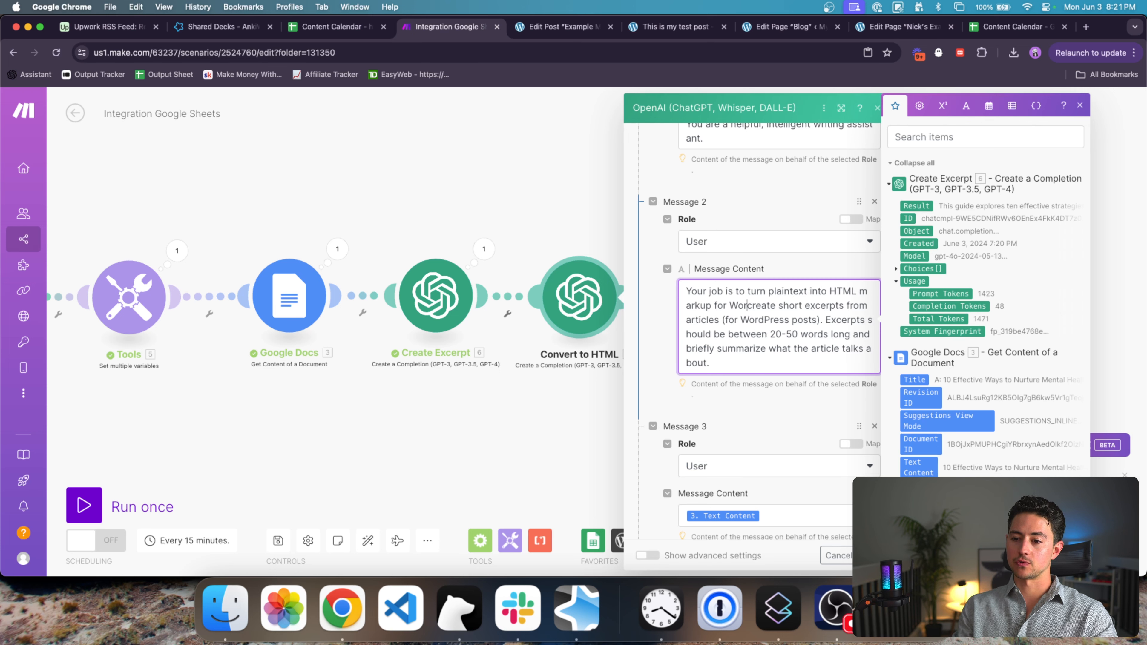
{"action": "type", "text": "s"}
{"action": "left_click", "coordinate": [861, 323], "text": "shift"}
{"action": "key", "text": "BackSpace"}
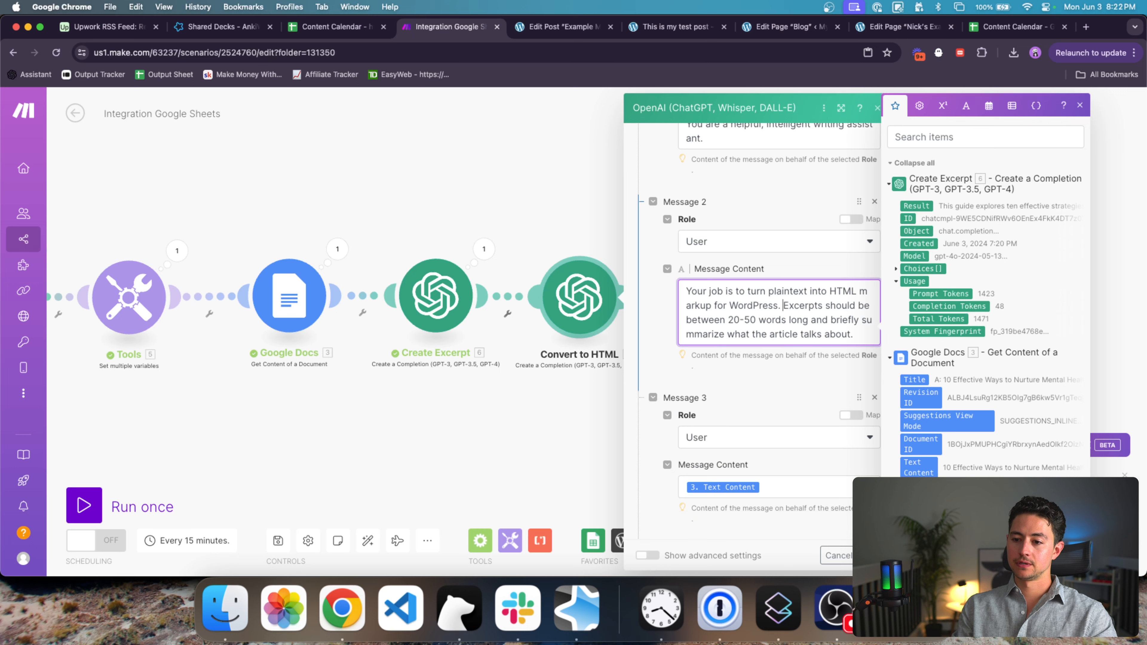
{"action": "type", "text": "Add <"}
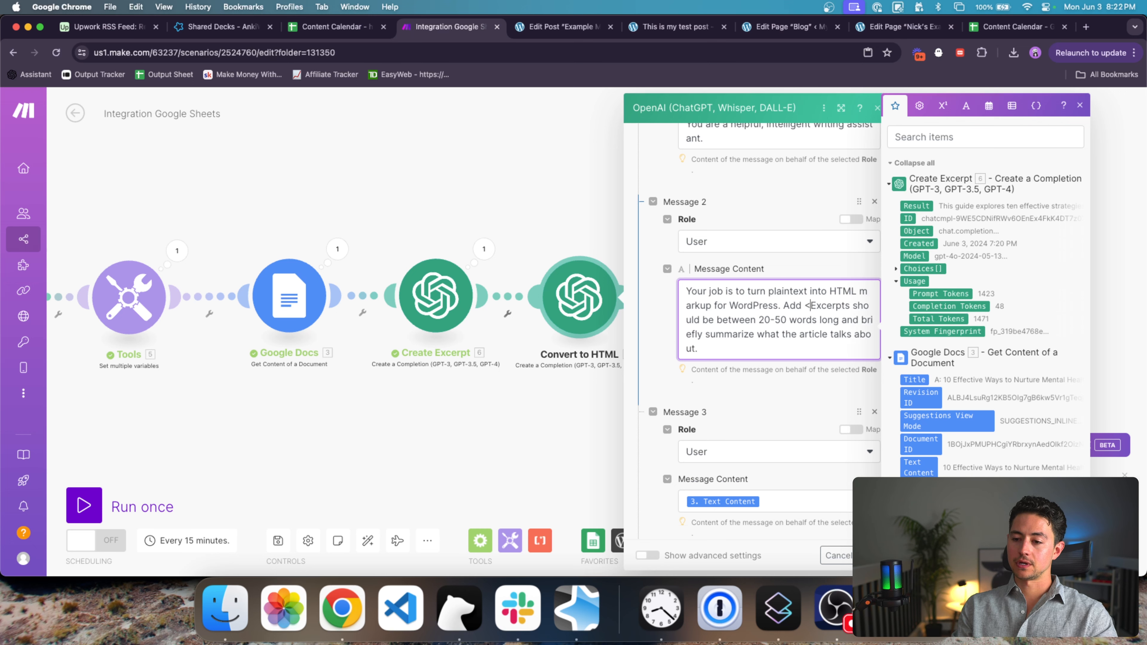
{"action": "key", "text": "BackSpace"}
{"action": "key", "text": "BackSpace"}
Step: Add 'Wrap headings with <h#> tags, bullet points with <ul><li></li></ul>, etc.' and delete the old excerpt-length sentence
{"action": "type", "text": "Wrap headin"}
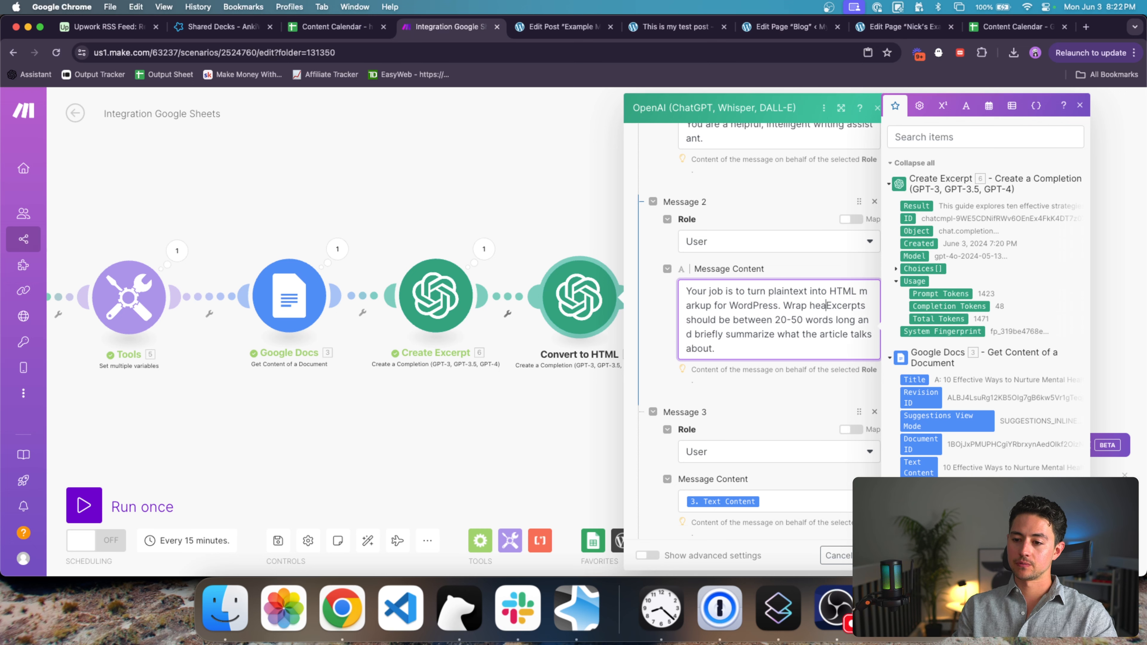
{"action": "type", "text": "gs with <"}
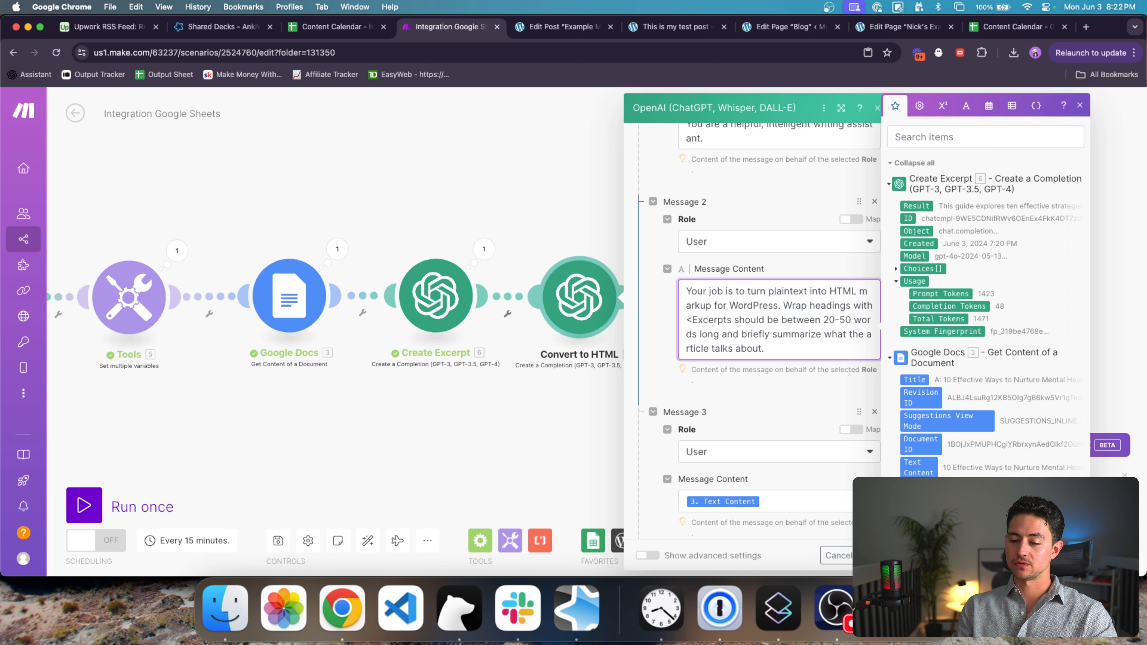
{"action": "type", "text": "h#> tags, "}
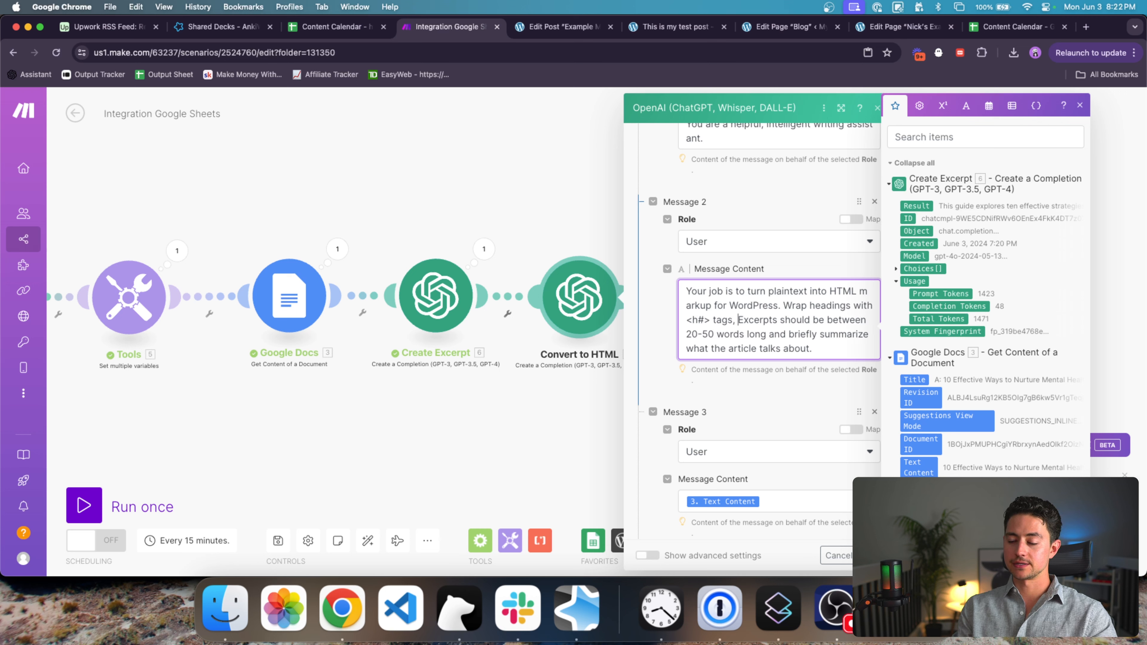
{"action": "type", "text": "bullet points wit"}
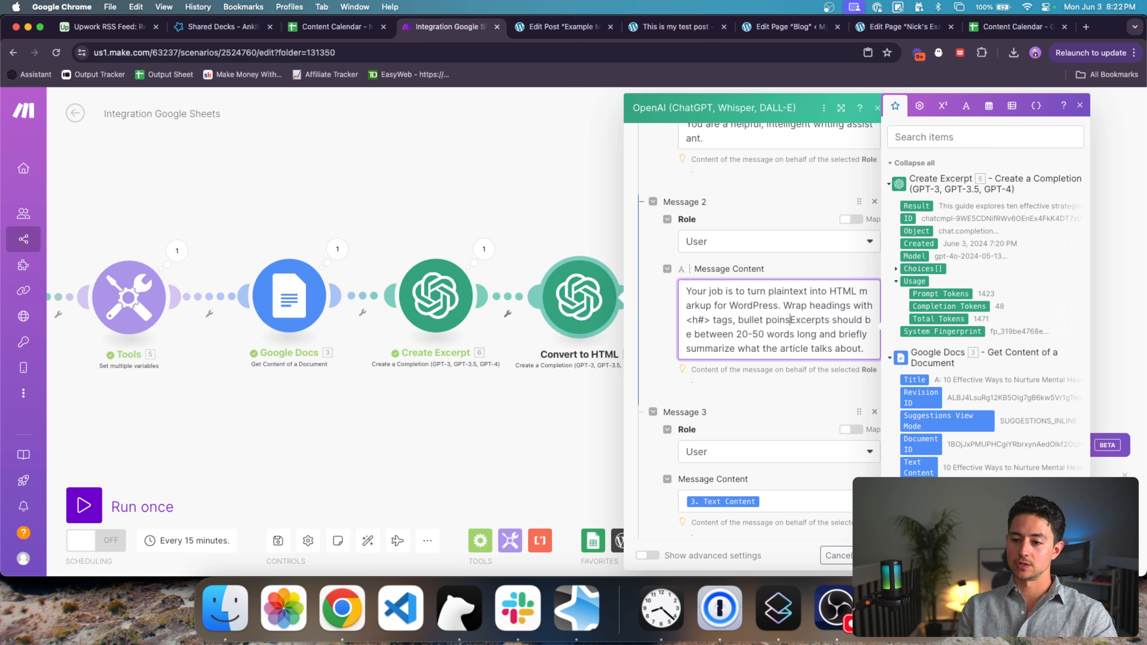
{"action": "type", "text": "h <ul><li>"}
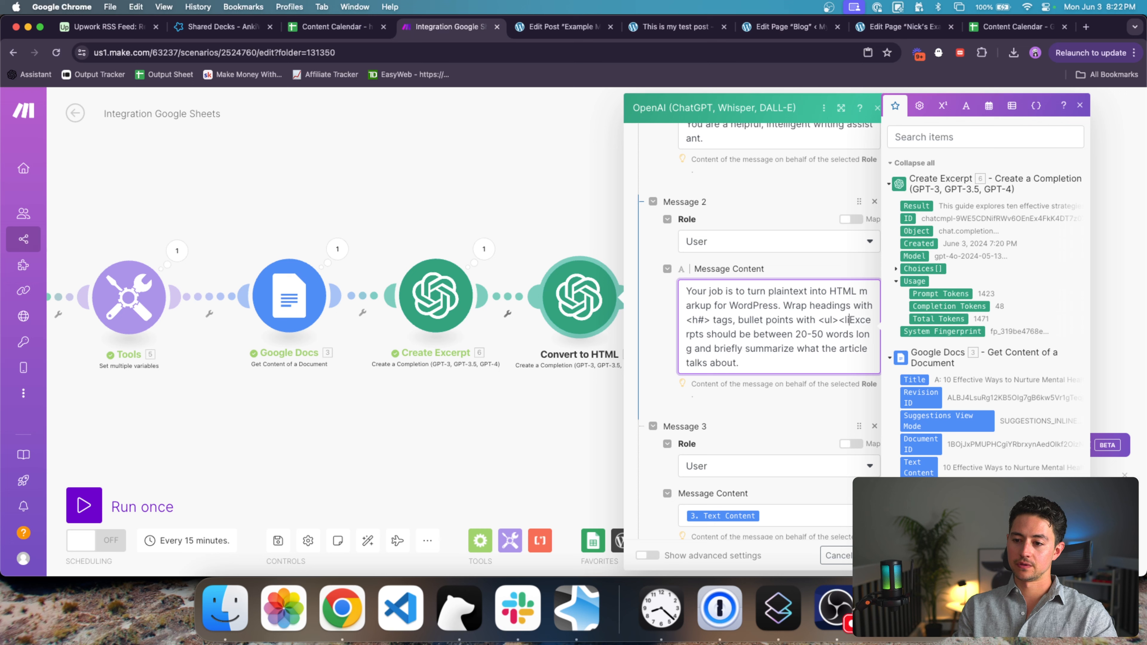
{"action": "type", "text": "</li><"}
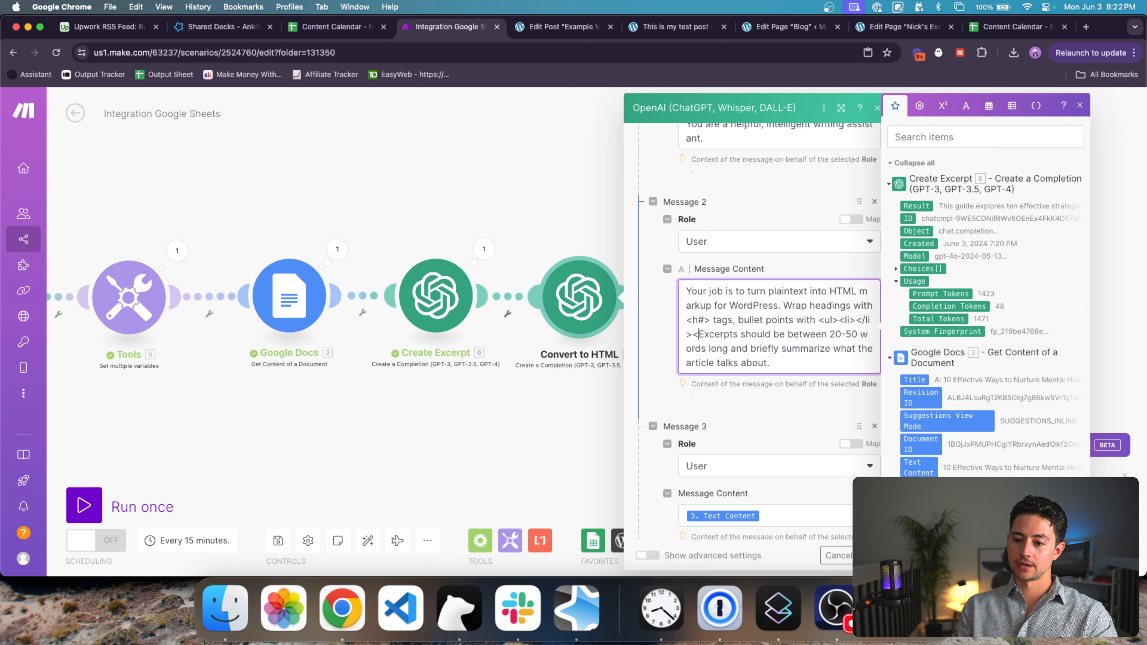
{"action": "type", "text": "/ul>, etc."}
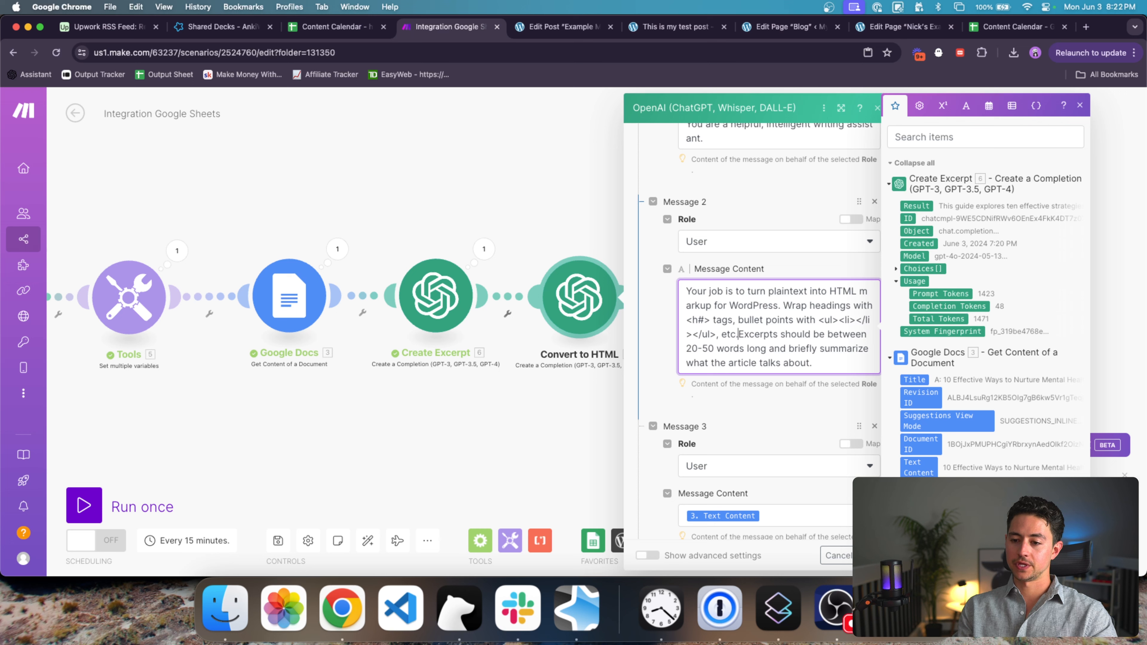
{"action": "key", "text": "shift+Down"}
{"action": "key", "text": "shift+Down"}
{"action": "key", "text": "BackSpace"}
{"action": "scroll", "coordinate": [752, 334], "scroll_direction": "down", "scroll_amount": 4}
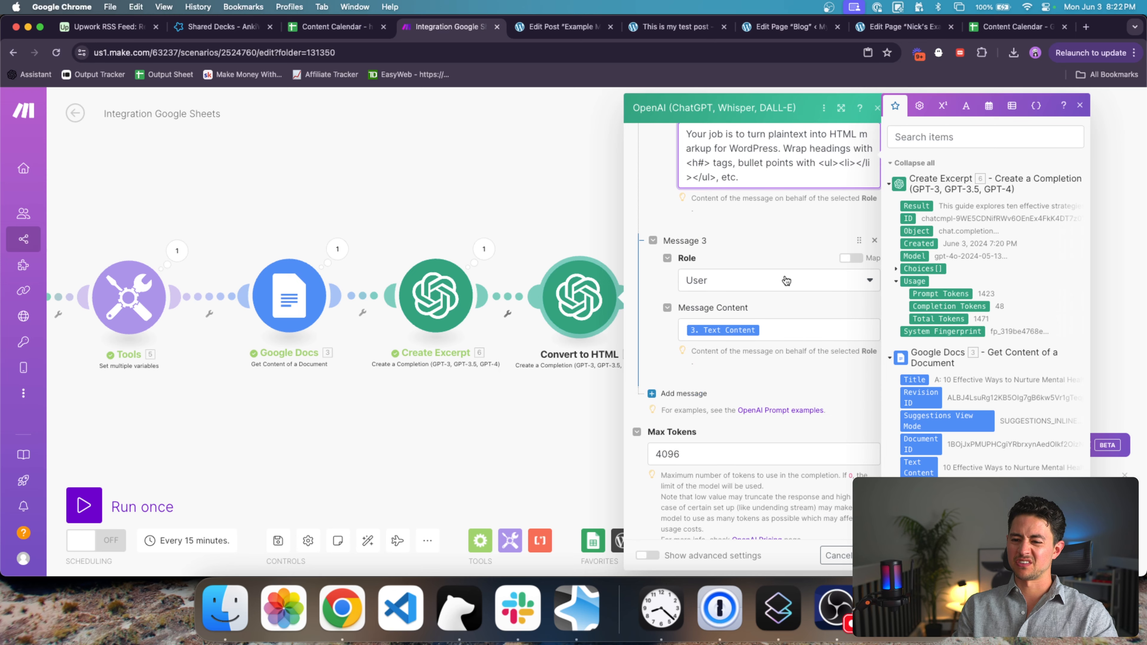
{"action": "left_click", "coordinate": [791, 229]}
{"action": "scroll", "coordinate": [808, 243], "scroll_direction": "down", "scroll_amount": 1}
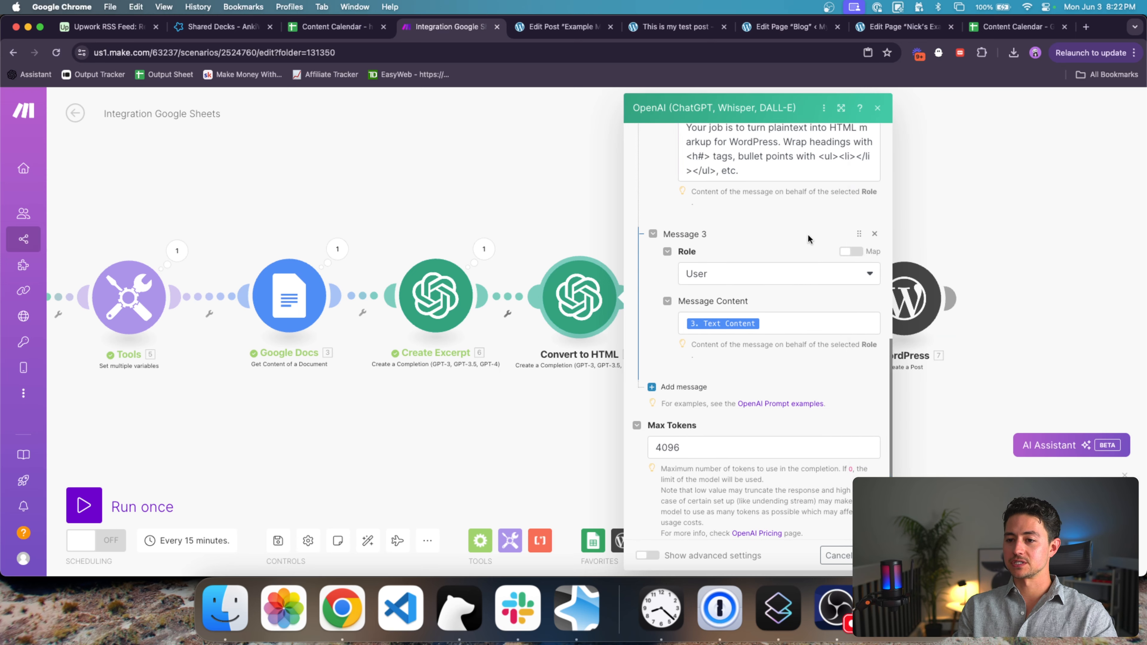
{"action": "scroll", "coordinate": [795, 221], "scroll_direction": "up", "scroll_amount": 1}
{"action": "left_click", "coordinate": [721, 201]}
{"action": "left_click", "coordinate": [798, 254]}
{"action": "scroll", "coordinate": [797, 253], "scroll_direction": "down", "scroll_amount": 1}
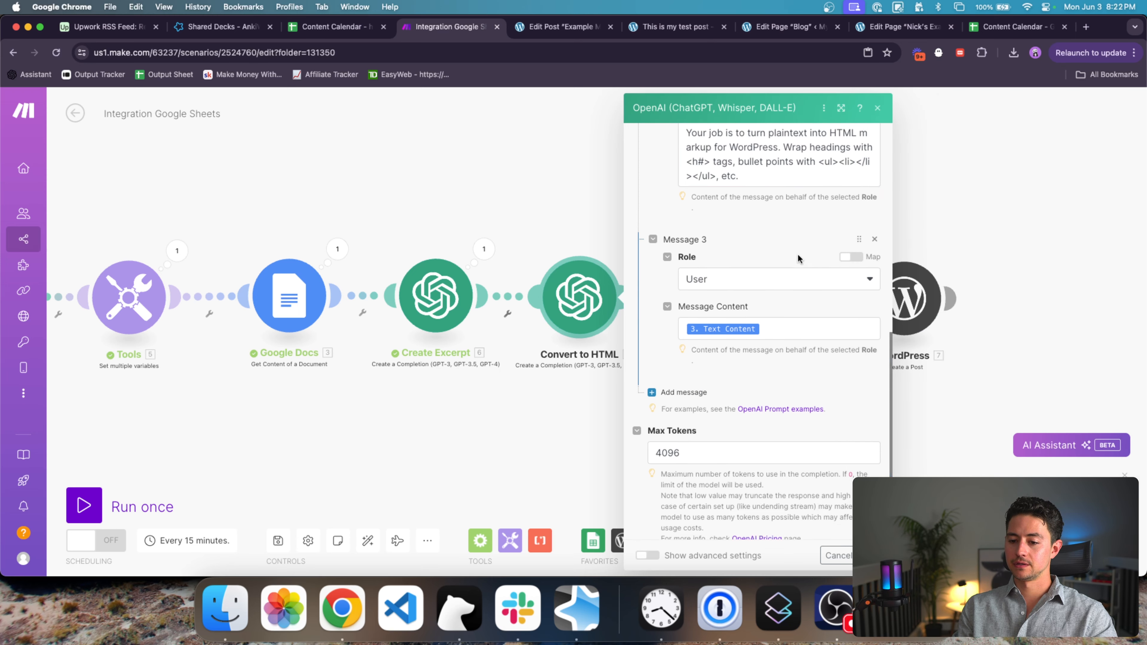
Step: Save the Convert to HTML settings and connect the WordPress step after it
{"action": "left_click", "coordinate": [872, 555]}
{"action": "scroll", "coordinate": [676, 406], "scroll_direction": "right", "scroll_amount": 2}
{"action": "left_click_drag", "start_coordinate": [637, 302], "coordinate": [560, 298]}
Step: Replace the WordPress post Content's Text Content with the Convert to HTML Result
{"action": "left_click", "coordinate": [690, 310]}
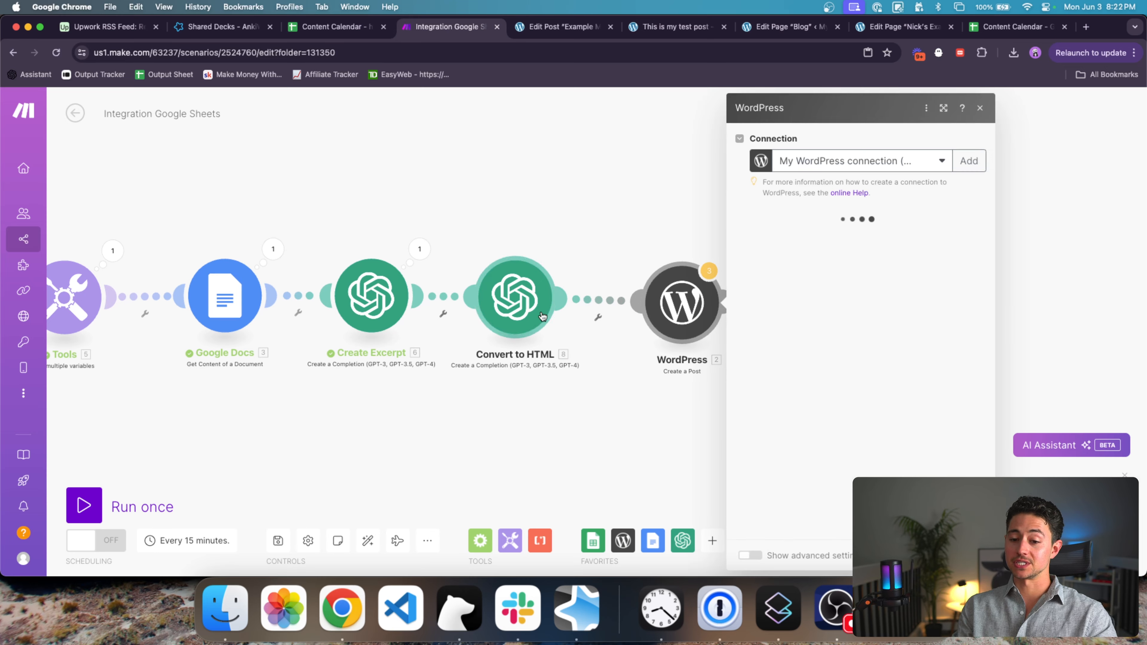
{"action": "scroll", "coordinate": [834, 328], "scroll_direction": "down", "scroll_amount": 7}
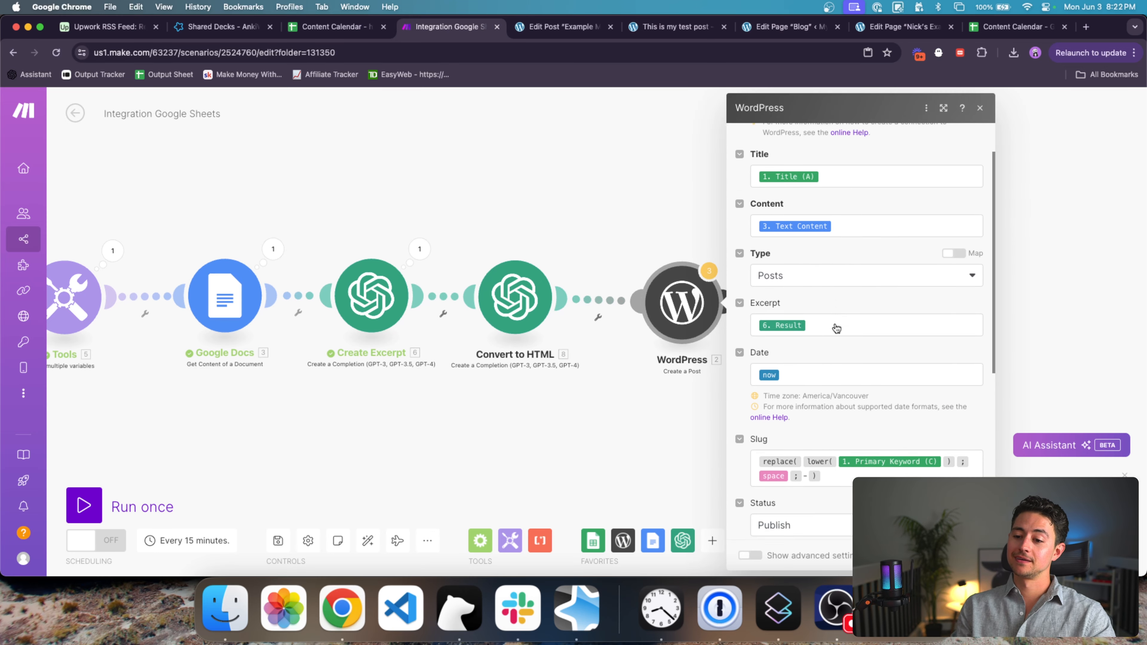
{"action": "scroll", "coordinate": [924, 361], "scroll_direction": "up", "scroll_amount": 3}
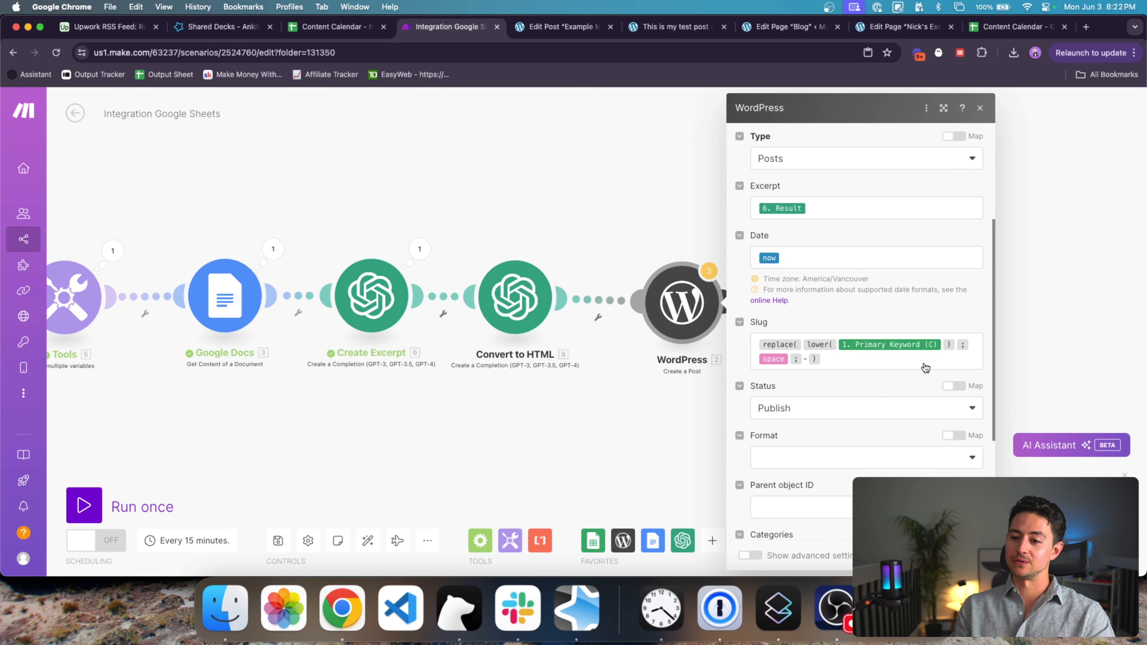
{"action": "left_click", "coordinate": [837, 229]}
{"action": "scroll", "coordinate": [848, 228], "scroll_direction": "up", "scroll_amount": 2}
{"action": "left_click", "coordinate": [860, 196]}
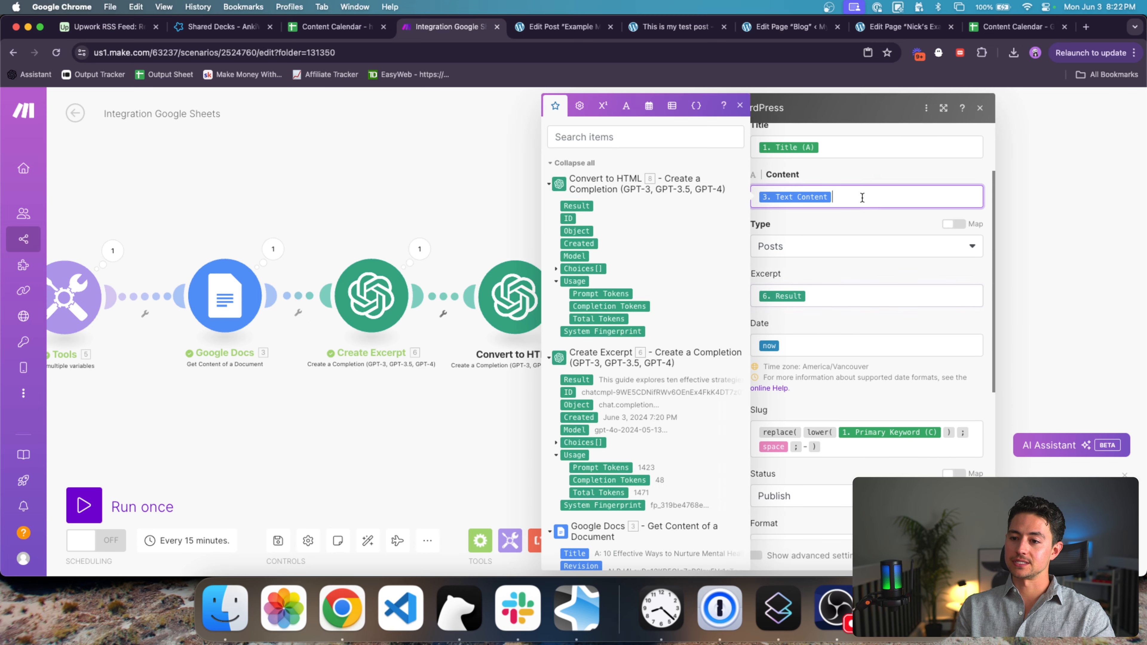
{"action": "key", "text": "BackSpace"}
{"action": "left_click", "coordinate": [583, 210]}
{"action": "scroll", "coordinate": [831, 447], "scroll_direction": "down", "scroll_amount": 2}
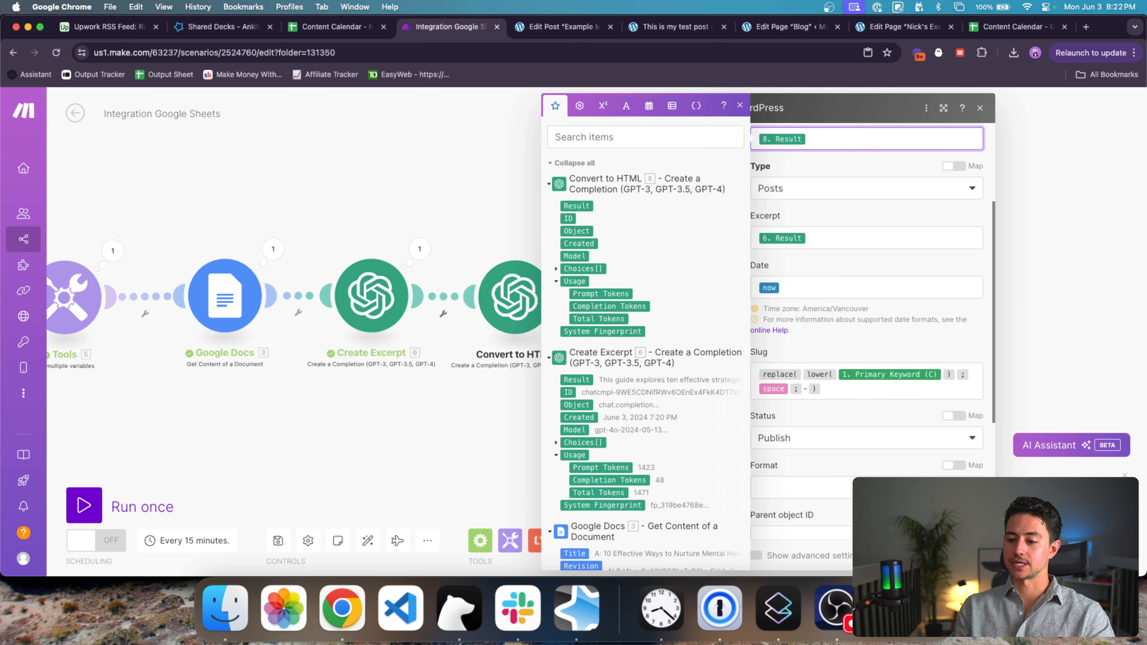
{"action": "left_click", "coordinate": [966, 556]}
Step: Delete the extra WordPress step and bring the whole scenario back into view
{"action": "left_click_drag", "start_coordinate": [931, 365], "coordinate": [505, 121]}
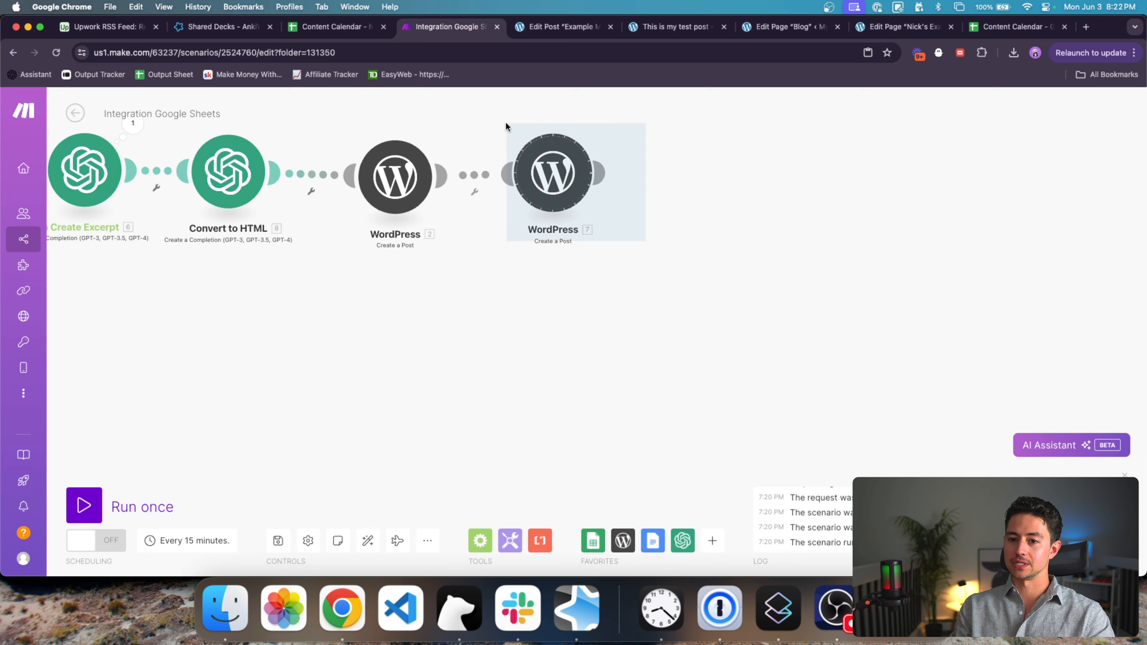
{"action": "key", "text": "Delete"}
{"action": "scroll", "coordinate": [549, 216], "scroll_direction": "down", "scroll_amount": 3}
{"action": "left_click_drag", "start_coordinate": [549, 216], "coordinate": [753, 247]}
Step: Auto-align the scenario, run it once, and follow the modules as they execute
{"action": "left_click", "coordinate": [368, 540]}
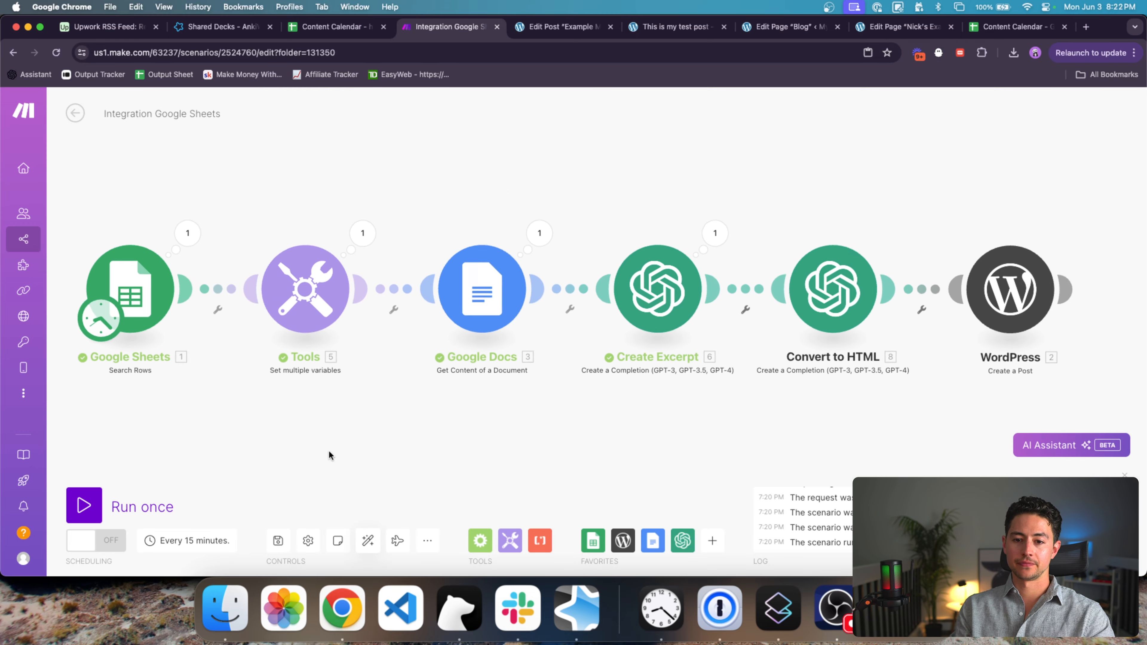
{"action": "left_click", "coordinate": [166, 498]}
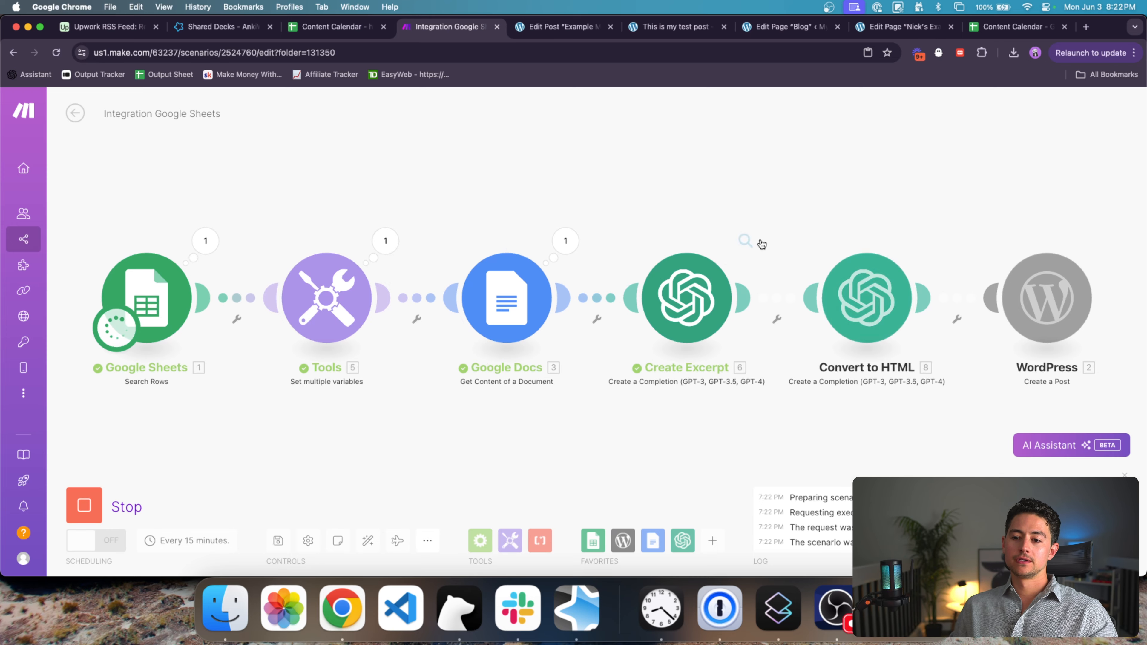
{"action": "left_click_drag", "start_coordinate": [706, 208], "coordinate": [490, 210]}
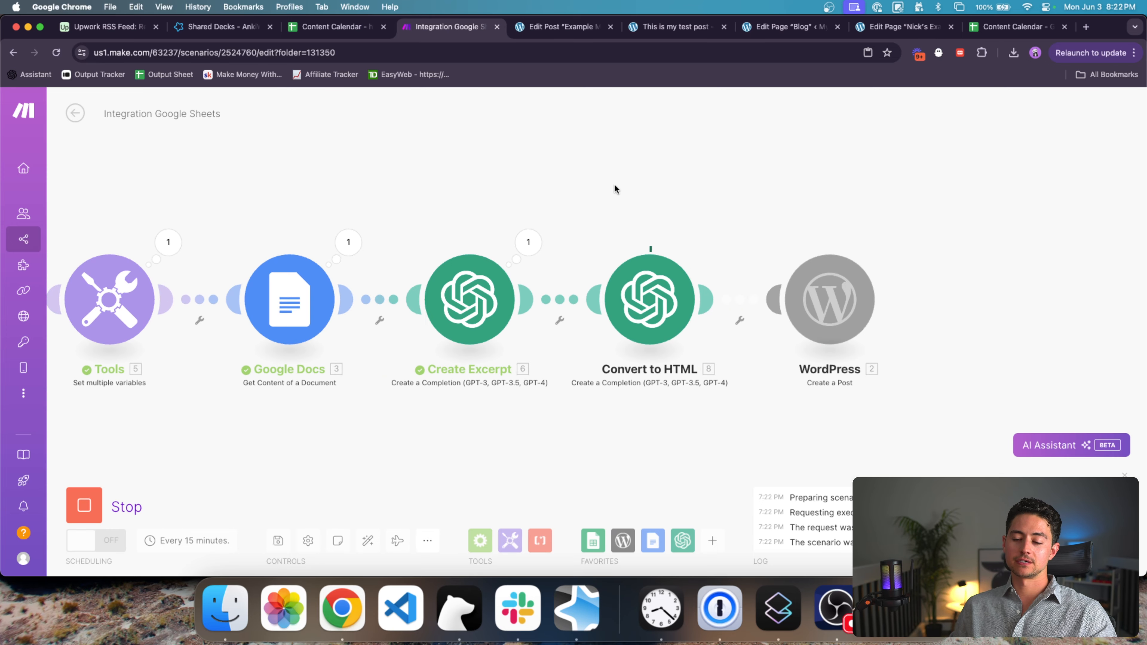
{"action": "left_click_drag", "start_coordinate": [613, 185], "coordinate": [550, 185]}
{"action": "scroll", "coordinate": [550, 189], "scroll_direction": "down", "scroll_amount": 2}
{"action": "scroll", "coordinate": [548, 192], "scroll_direction": "down", "scroll_amount": 2}
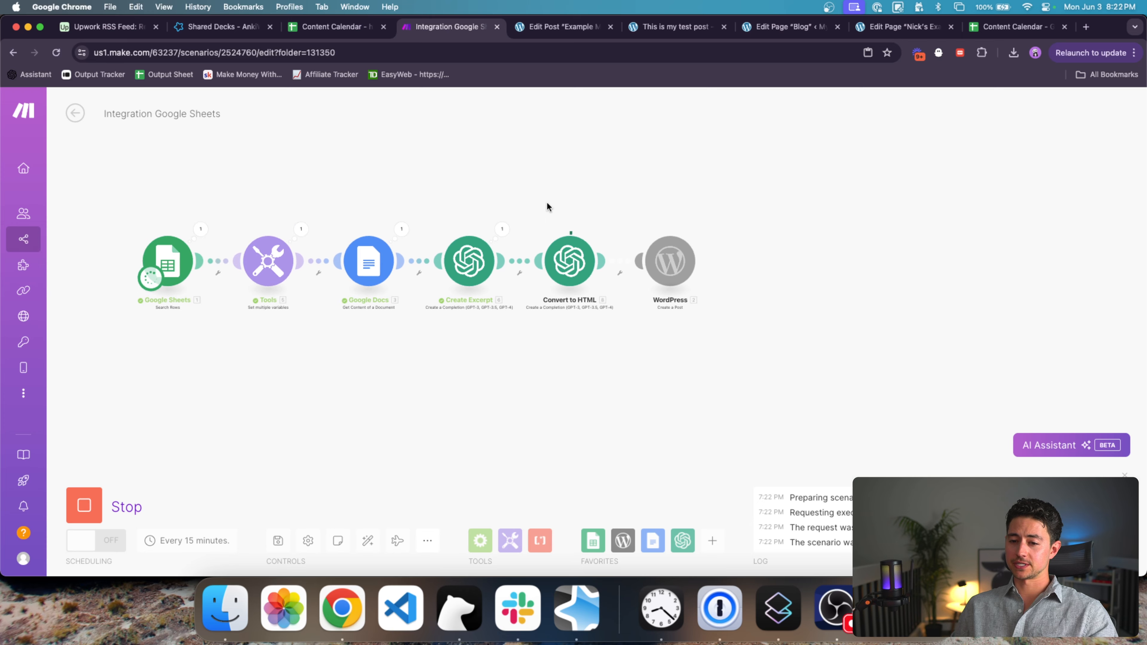
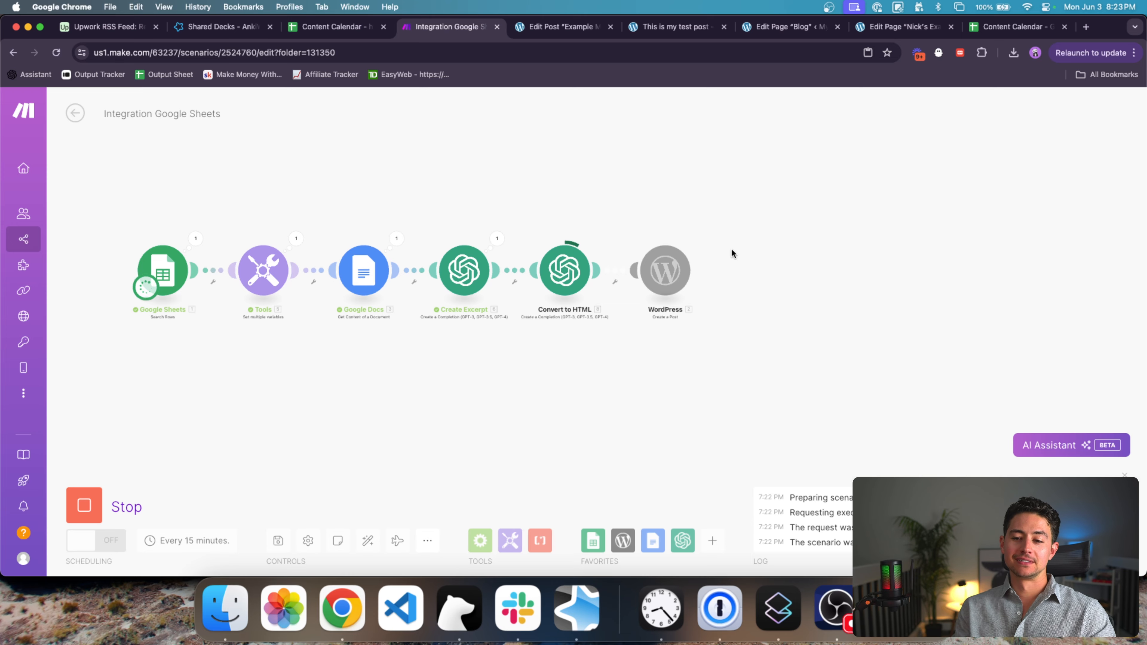
Step: Review the excerpt paragraph generated by the Create Excerpt module
{"action": "scroll", "coordinate": [676, 260], "scroll_direction": "up", "scroll_amount": 5}
{"action": "scroll", "coordinate": [676, 256], "scroll_direction": "up", "scroll_amount": 1}
{"action": "left_click_drag", "start_coordinate": [675, 206], "coordinate": [624, 171]}
{"action": "scroll", "coordinate": [525, 172], "scroll_direction": "up", "scroll_amount": 1}
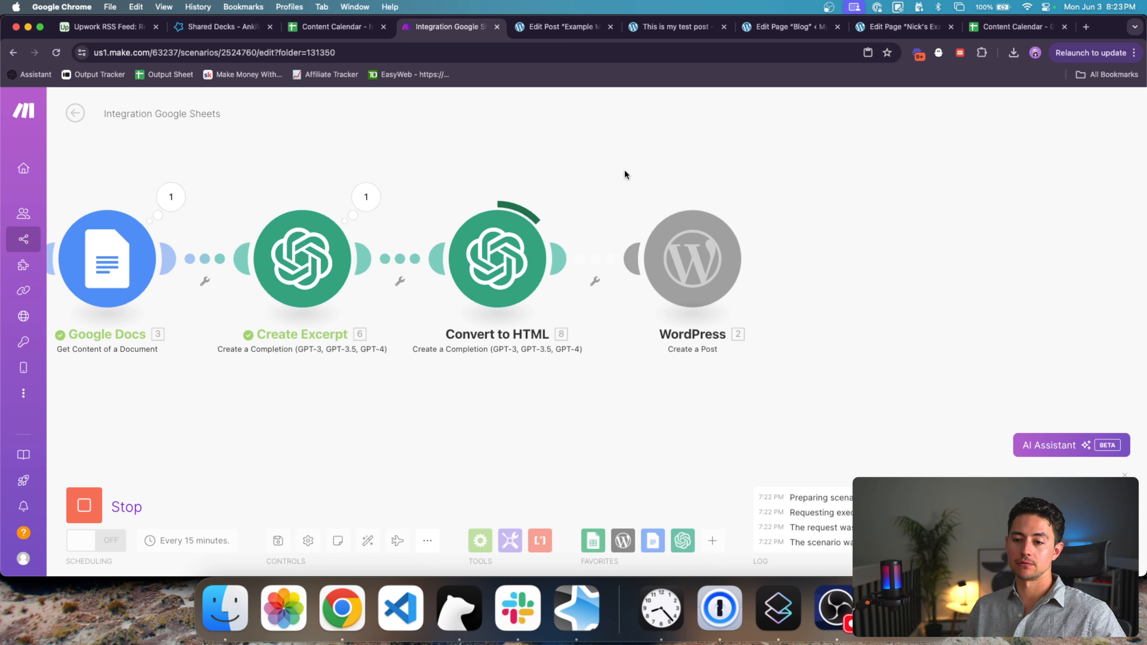
{"action": "scroll", "coordinate": [624, 169], "scroll_direction": "down", "scroll_amount": 1}
{"action": "left_click", "coordinate": [383, 195]}
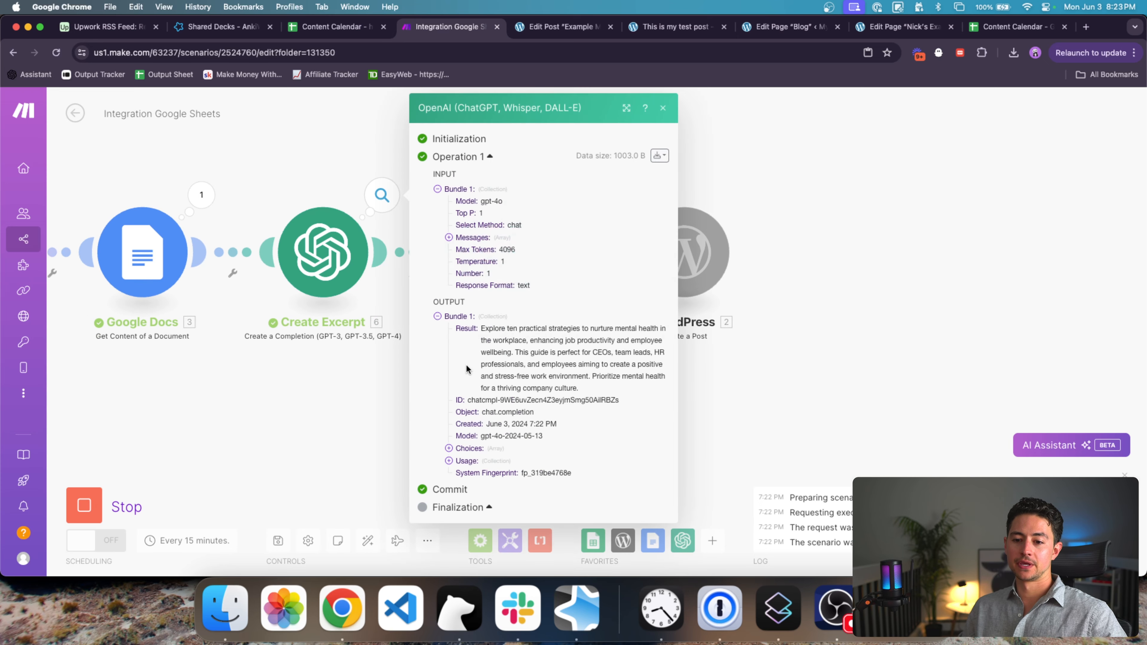
{"action": "triple_click", "coordinate": [551, 337]}
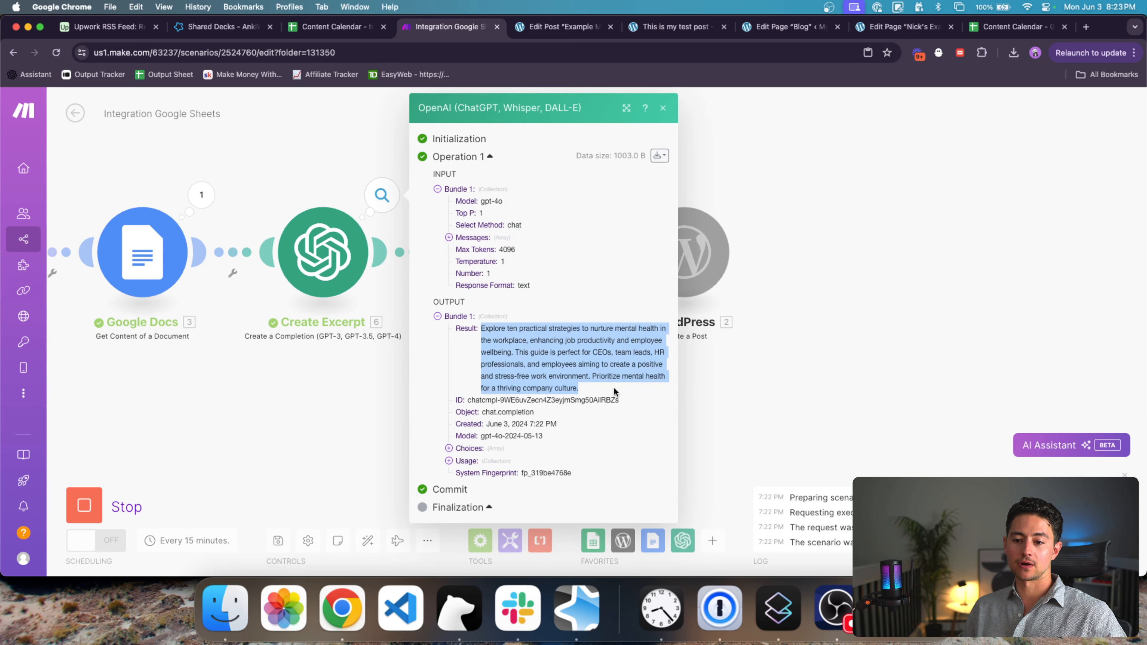
{"action": "left_click", "coordinate": [716, 372]}
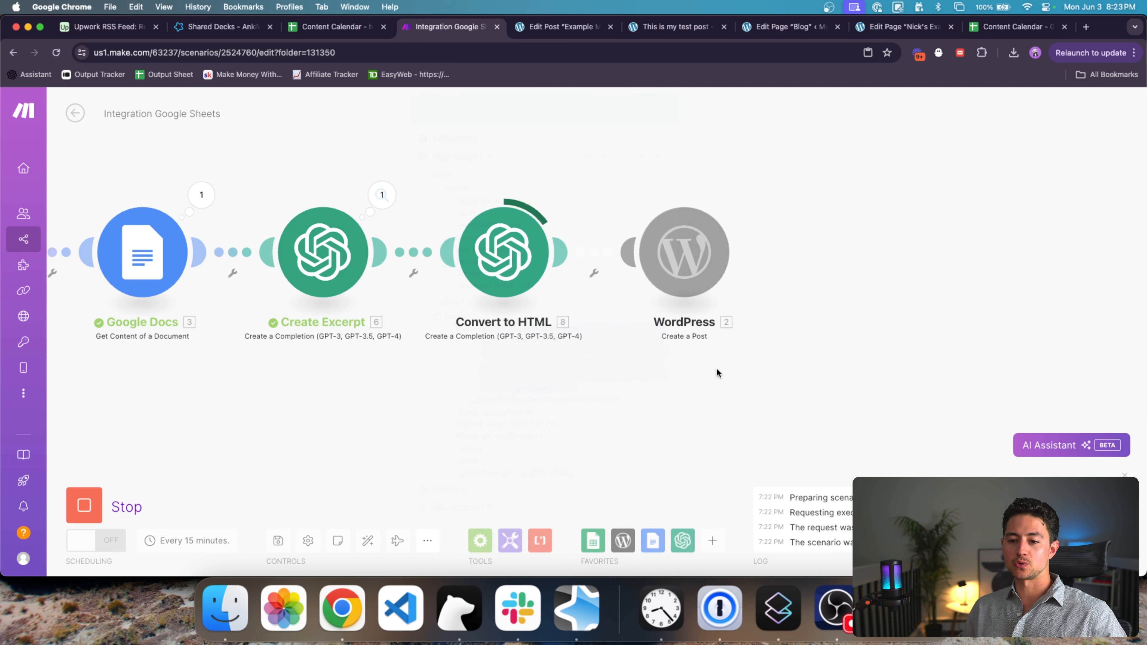
Step: Check the Convert to HTML output, including its token Usage details
{"action": "scroll", "coordinate": [606, 354], "scroll_direction": "down", "scroll_amount": 5}
{"action": "left_click_drag", "start_coordinate": [606, 354], "coordinate": [573, 353]}
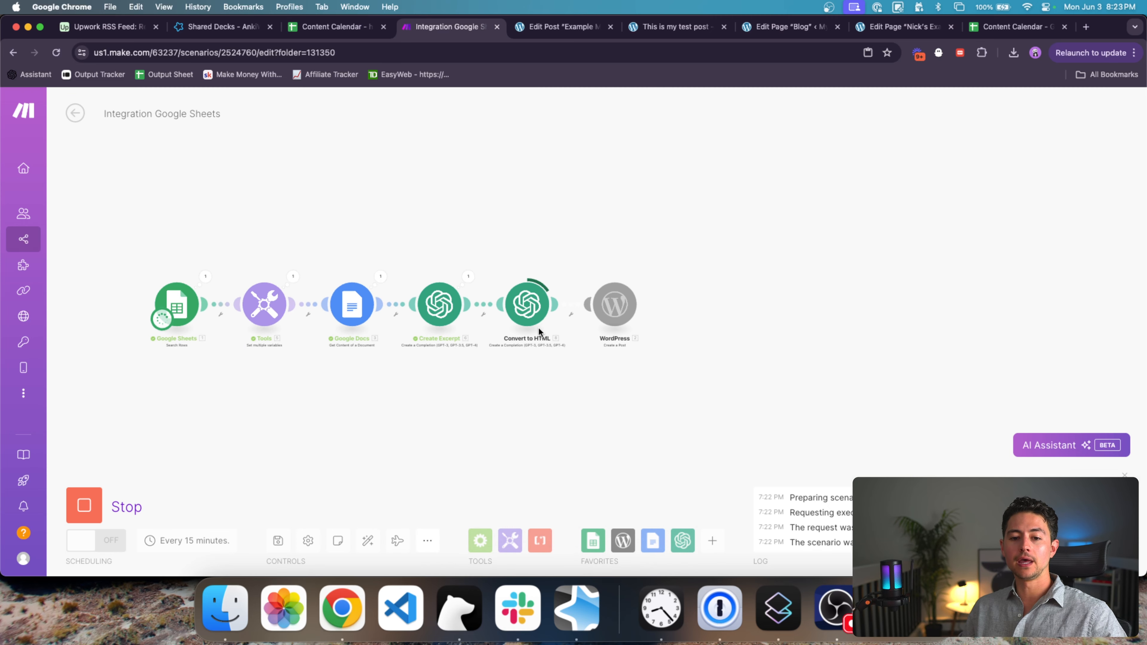
{"action": "scroll", "coordinate": [559, 310], "scroll_direction": "up", "scroll_amount": 3}
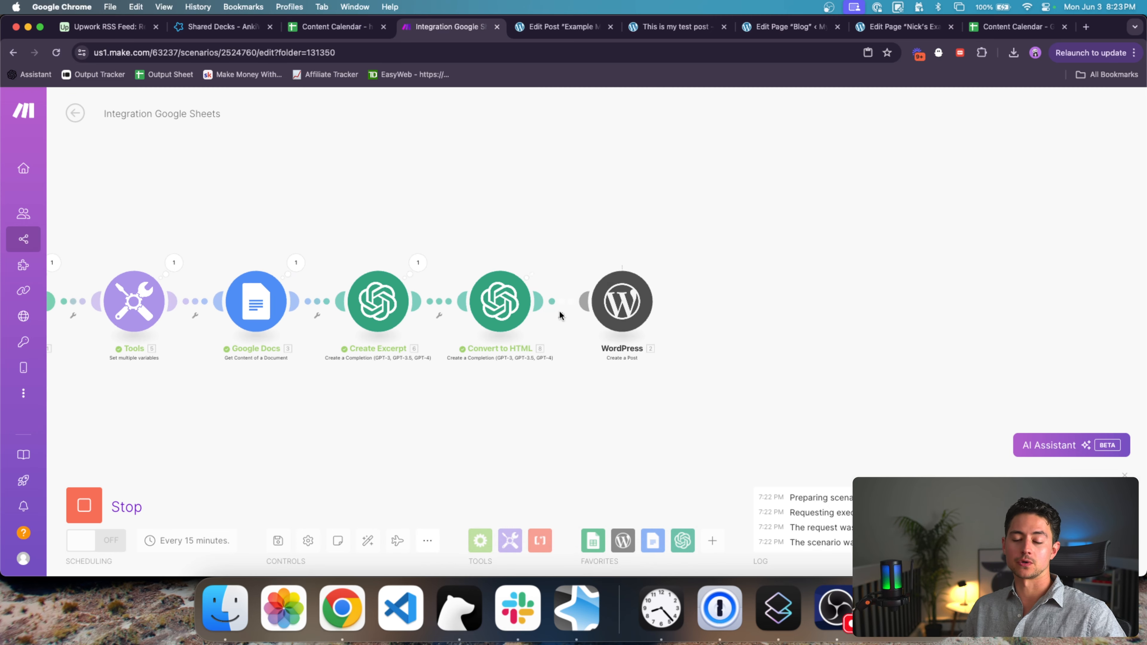
{"action": "left_click", "coordinate": [538, 266]}
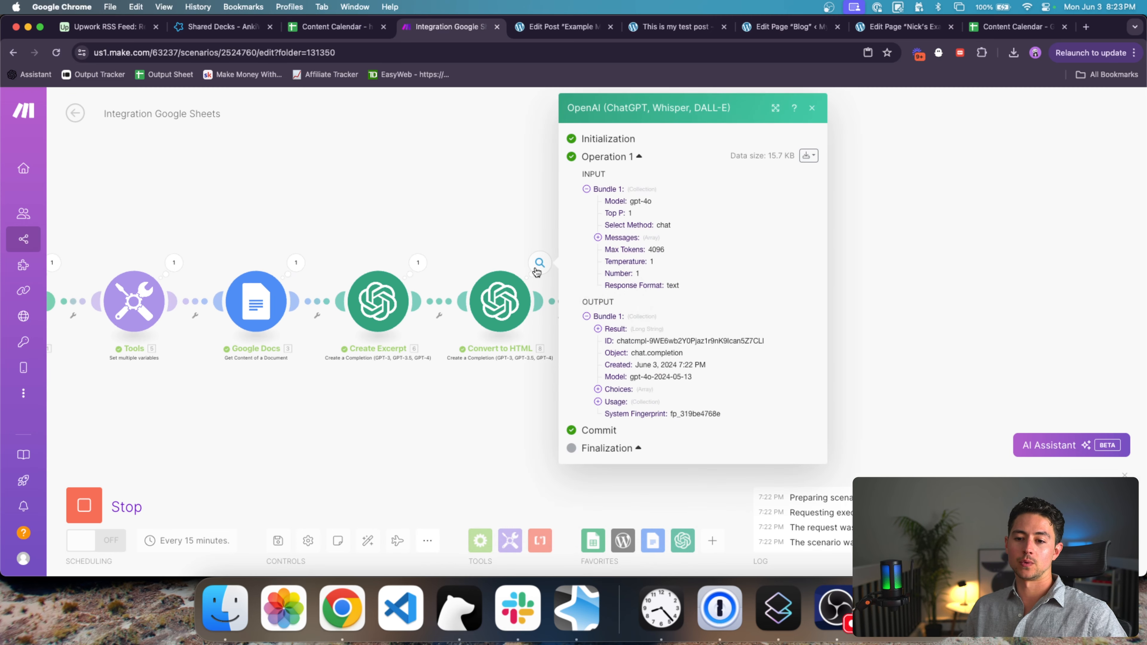
{"action": "left_click", "coordinate": [613, 401]}
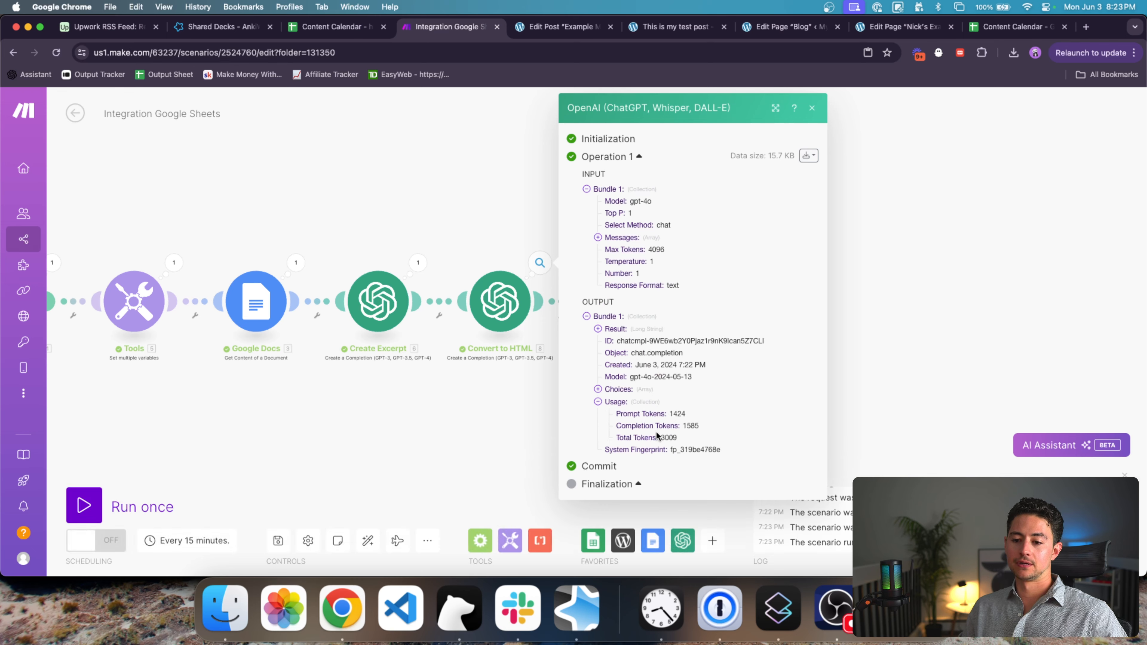
{"action": "left_click", "coordinate": [500, 419]}
{"action": "left_click_drag", "start_coordinate": [532, 415], "coordinate": [562, 410]}
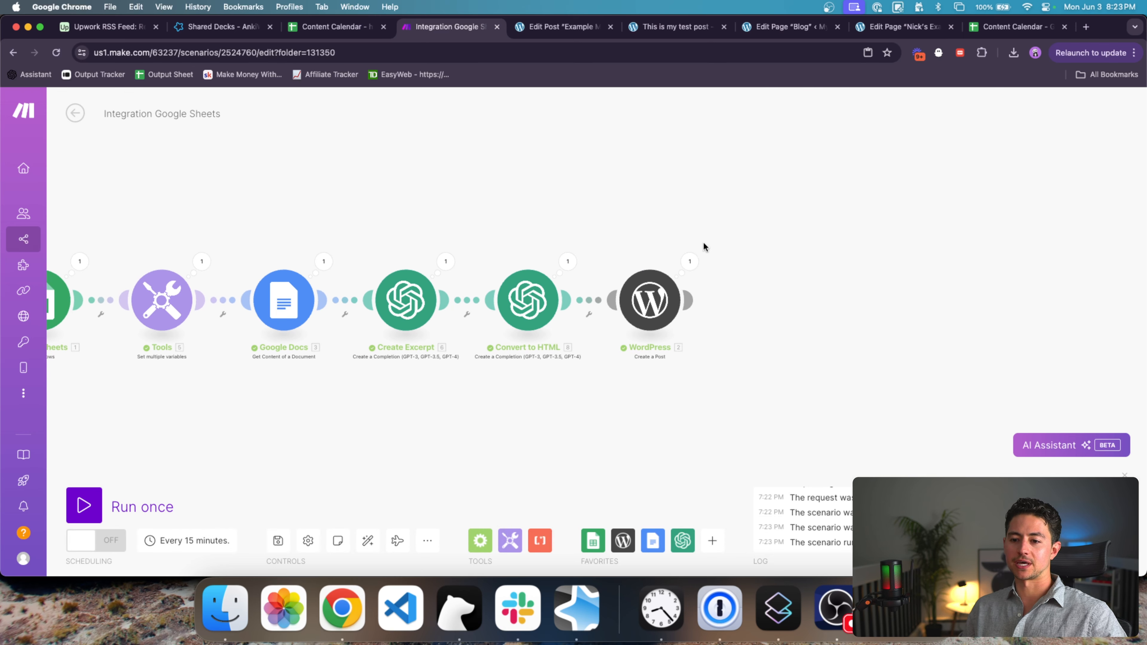
Step: Inspect the WordPress output for post 18, expanding Content to find the stray ```html marker
{"action": "left_click", "coordinate": [695, 262]}
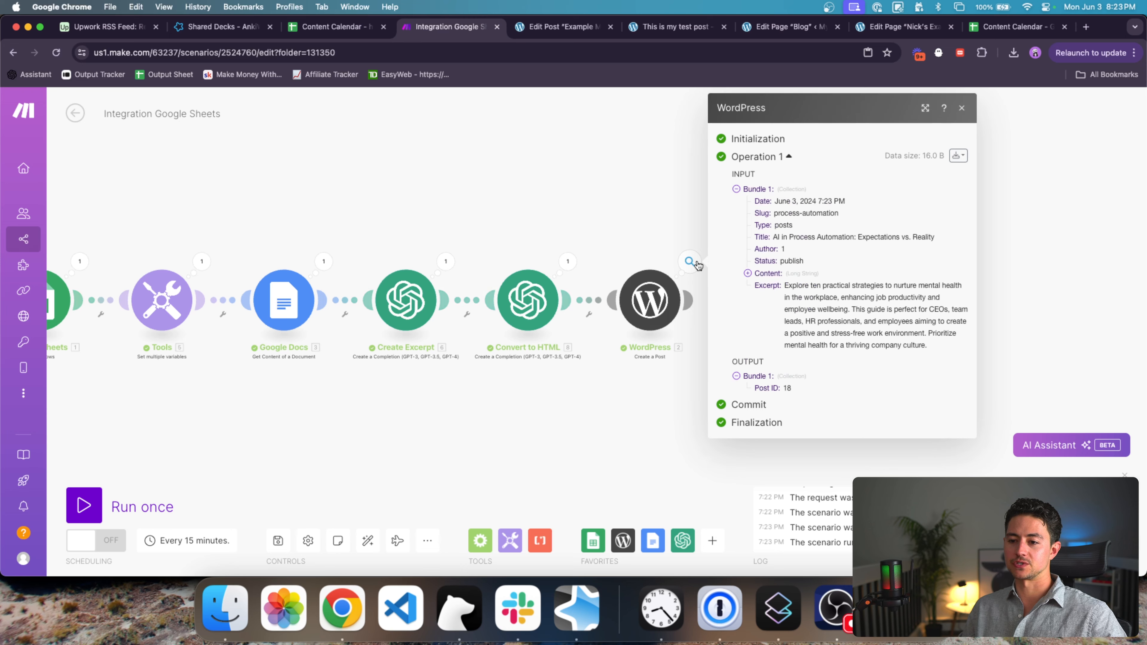
{"action": "left_click", "coordinate": [754, 273]}
{"action": "scroll", "coordinate": [778, 302], "scroll_direction": "down", "scroll_amount": 1}
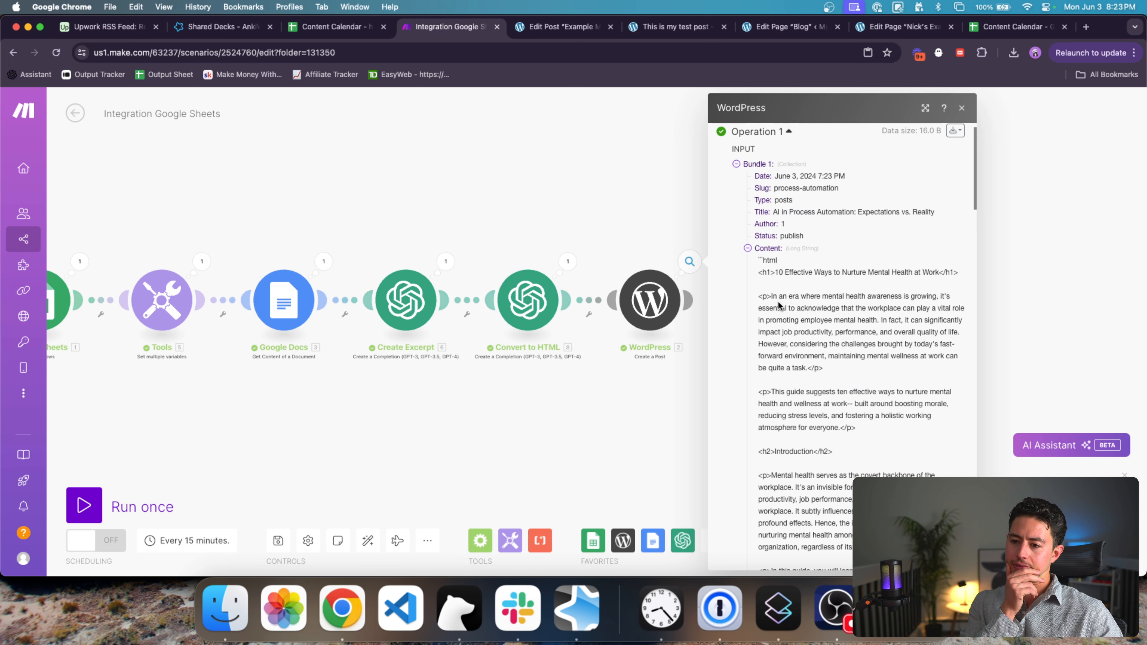
{"action": "scroll", "coordinate": [778, 305], "scroll_direction": "down", "scroll_amount": 5}
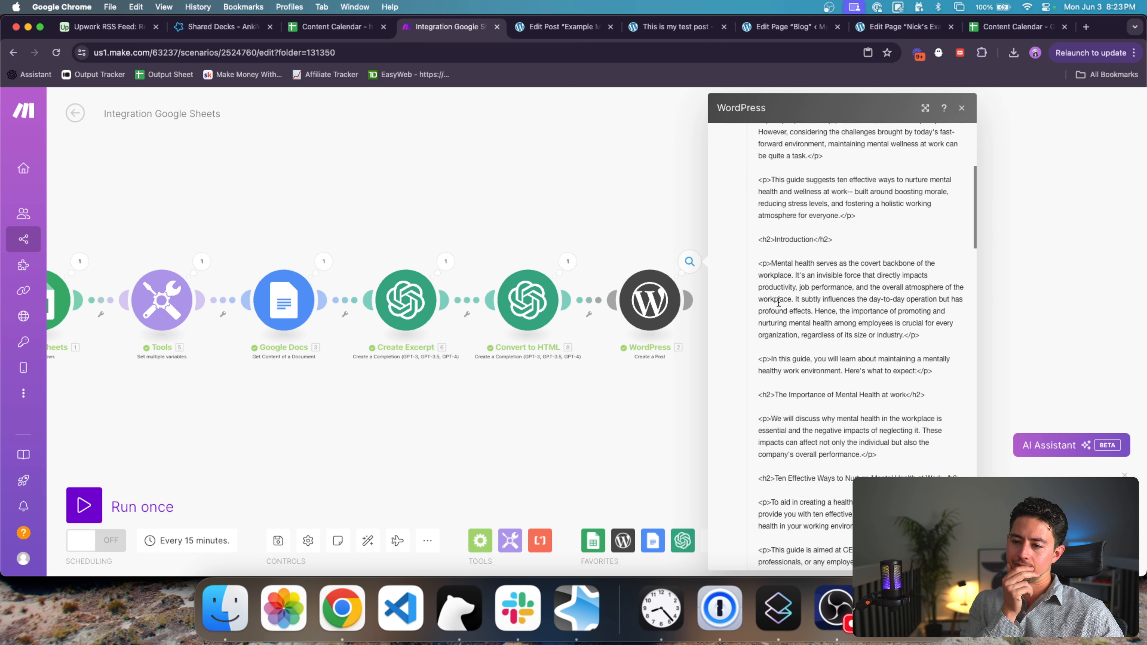
{"action": "scroll", "coordinate": [778, 302], "scroll_direction": "down", "scroll_amount": 4}
{"action": "scroll", "coordinate": [778, 302], "scroll_direction": "down", "scroll_amount": 4}
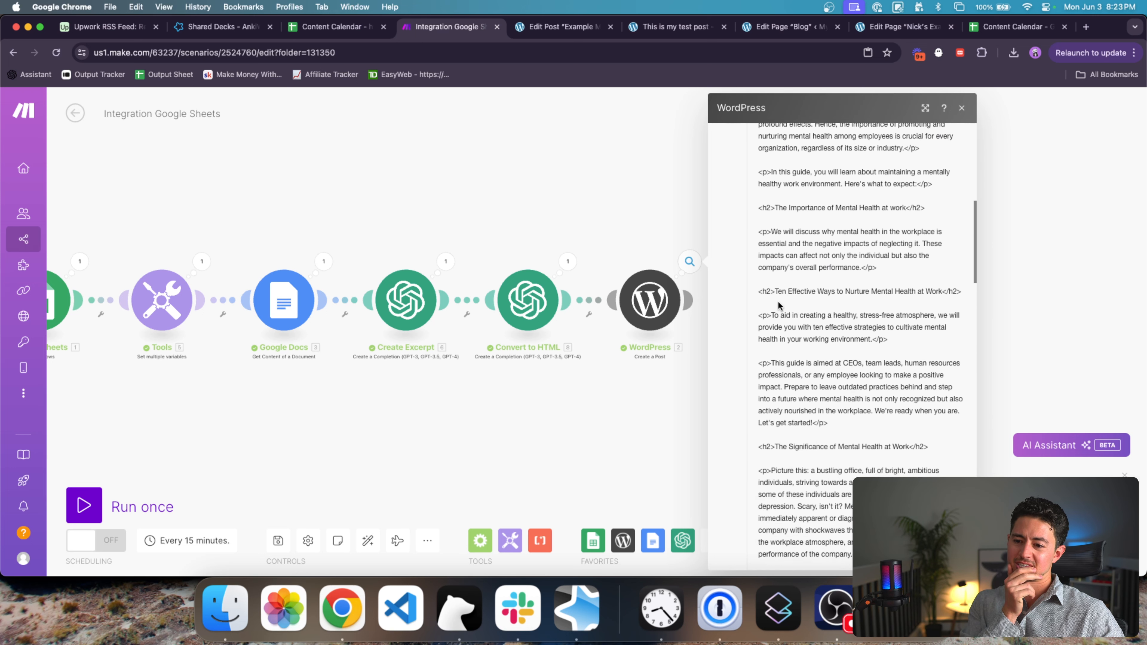
{"action": "scroll", "coordinate": [778, 302], "scroll_direction": "down", "scroll_amount": 5}
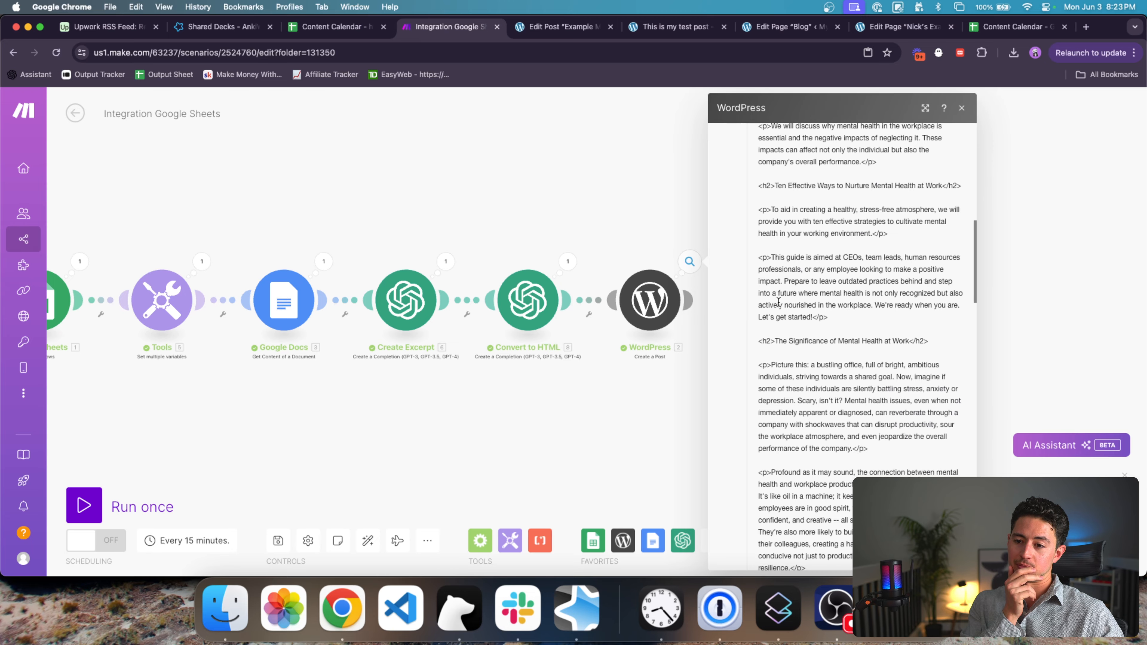
{"action": "scroll", "coordinate": [778, 302], "scroll_direction": "up", "scroll_amount": 15}
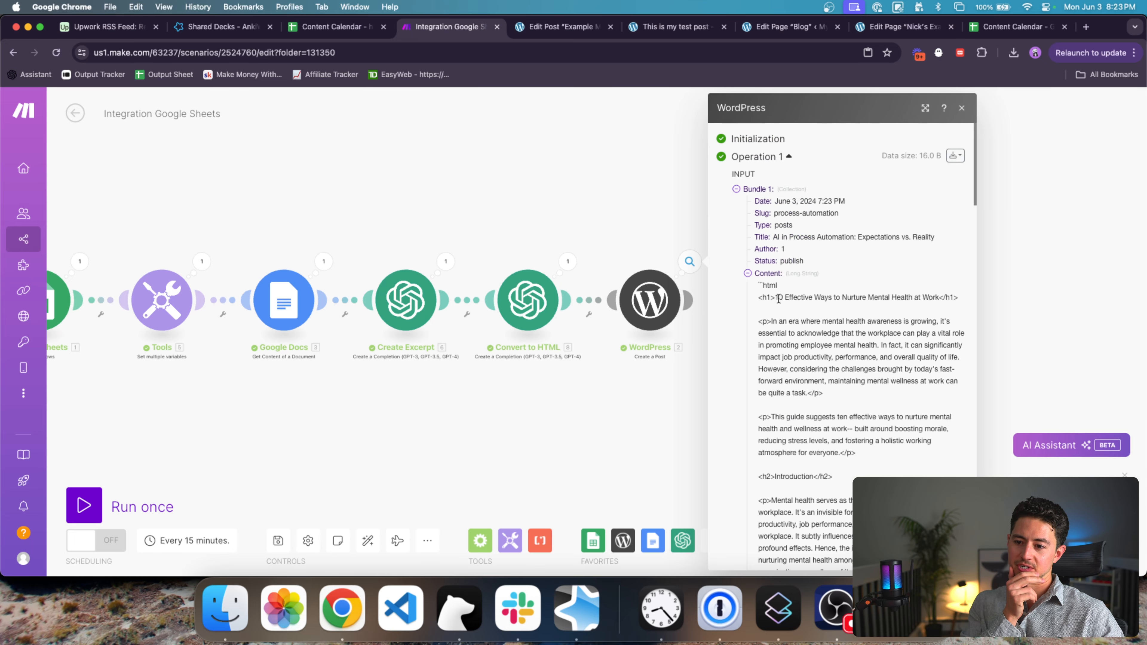
{"action": "left_click_drag", "start_coordinate": [778, 279], "coordinate": [727, 277]}
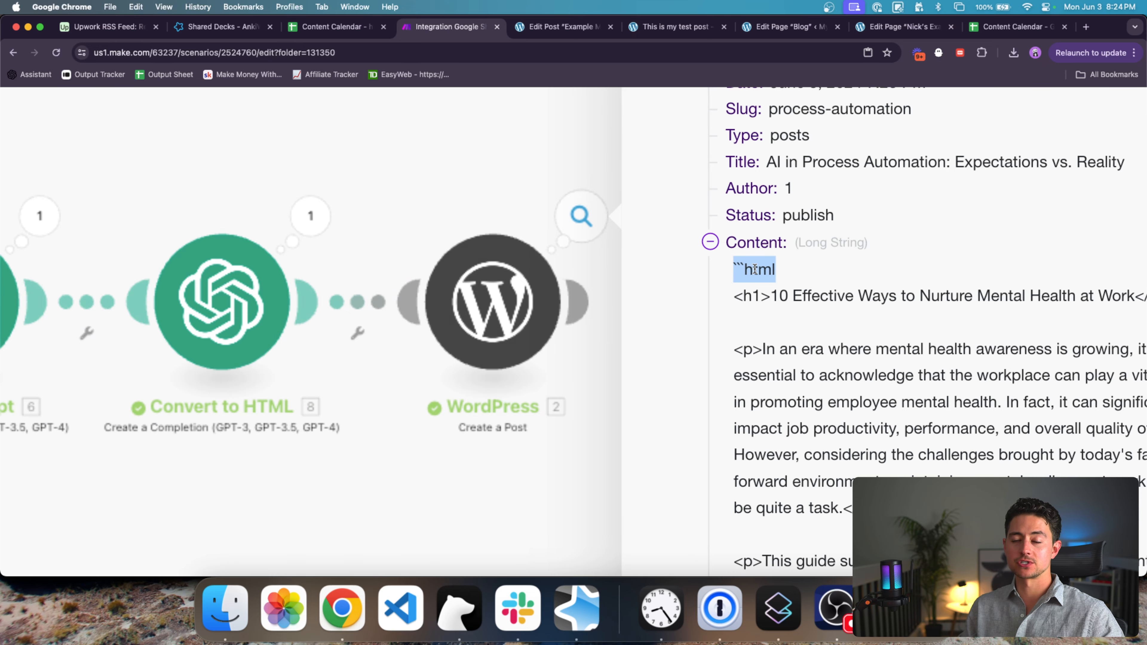
{"action": "scroll", "coordinate": [754, 269], "scroll_direction": "down", "scroll_amount": 15}
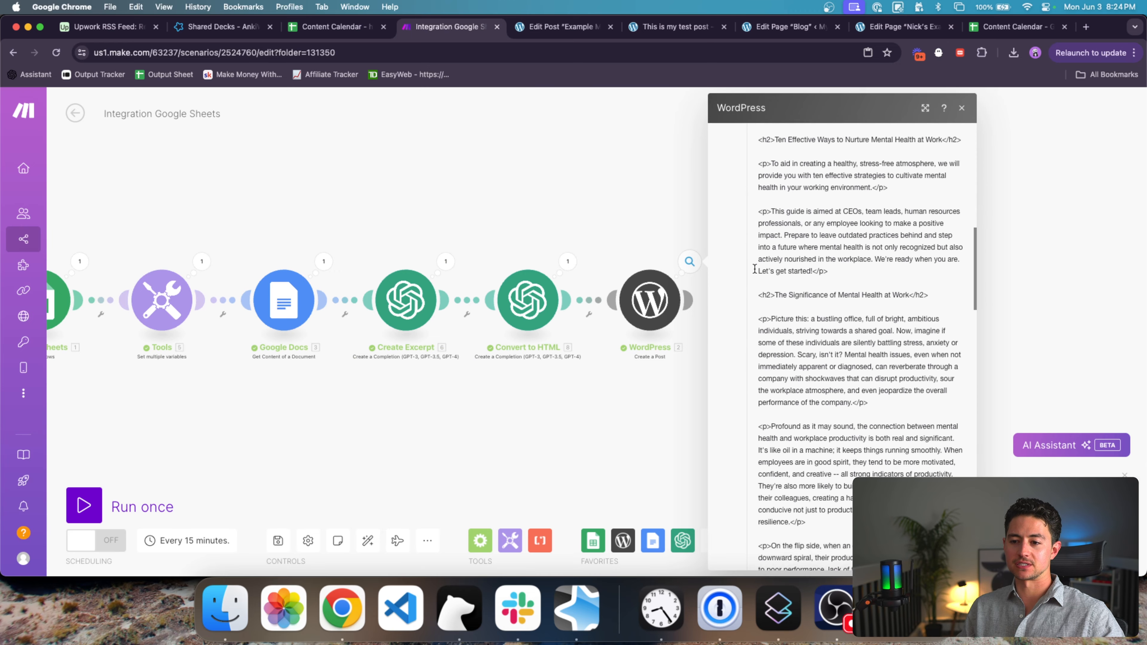
{"action": "scroll", "coordinate": [755, 271], "scroll_direction": "down", "scroll_amount": 20}
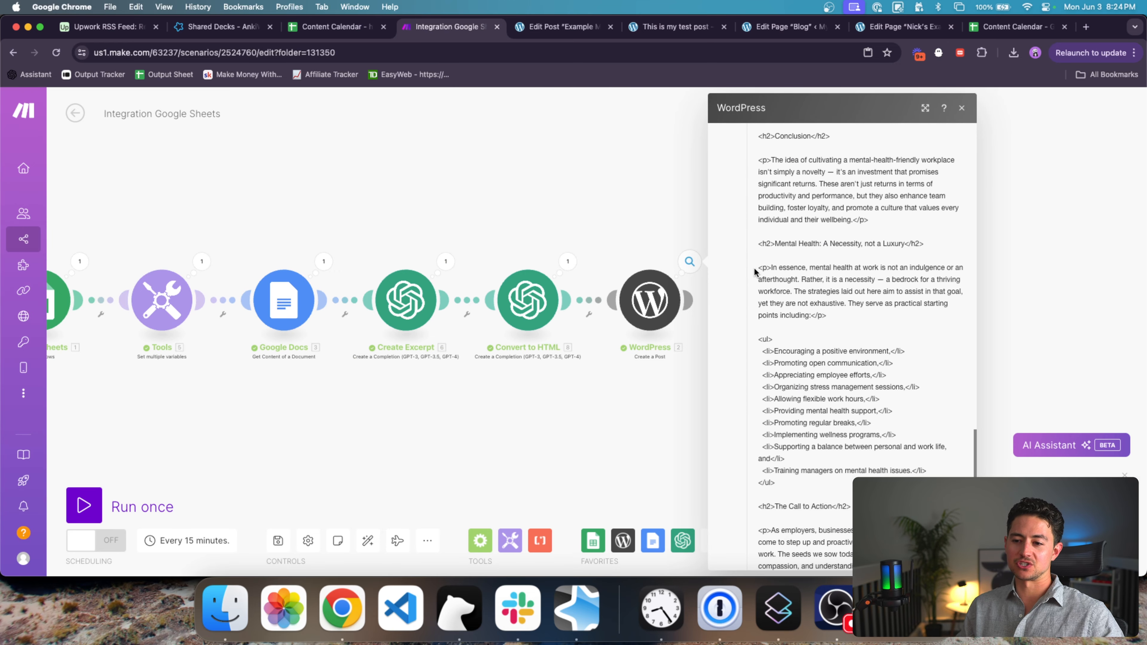
{"action": "scroll", "coordinate": [755, 271], "scroll_direction": "down", "scroll_amount": 1}
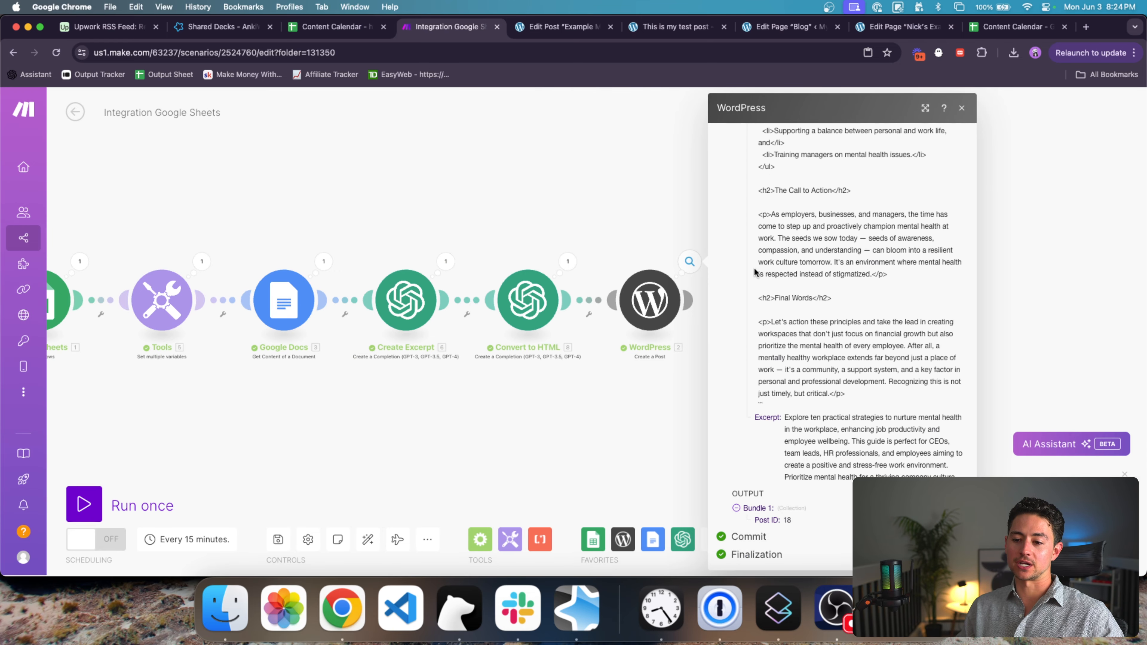
{"action": "left_click", "coordinate": [628, 225]}
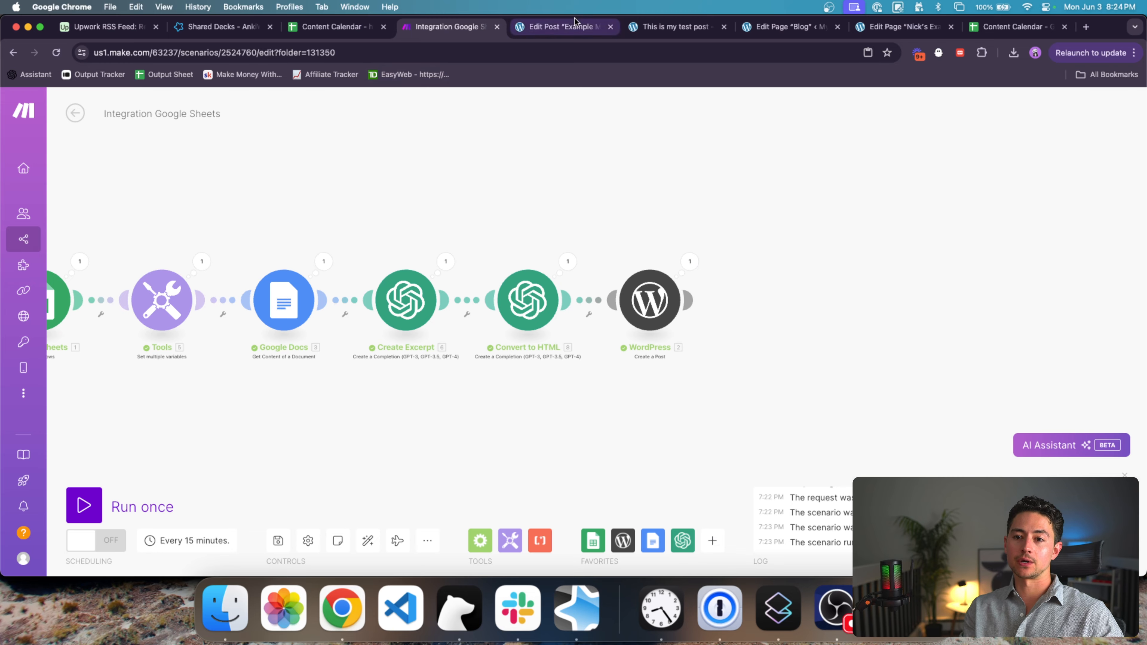
Step: Open the new WordPress post 'AI in Process Automation: Expectations vs. Reality'
{"action": "left_click", "coordinate": [562, 26]}
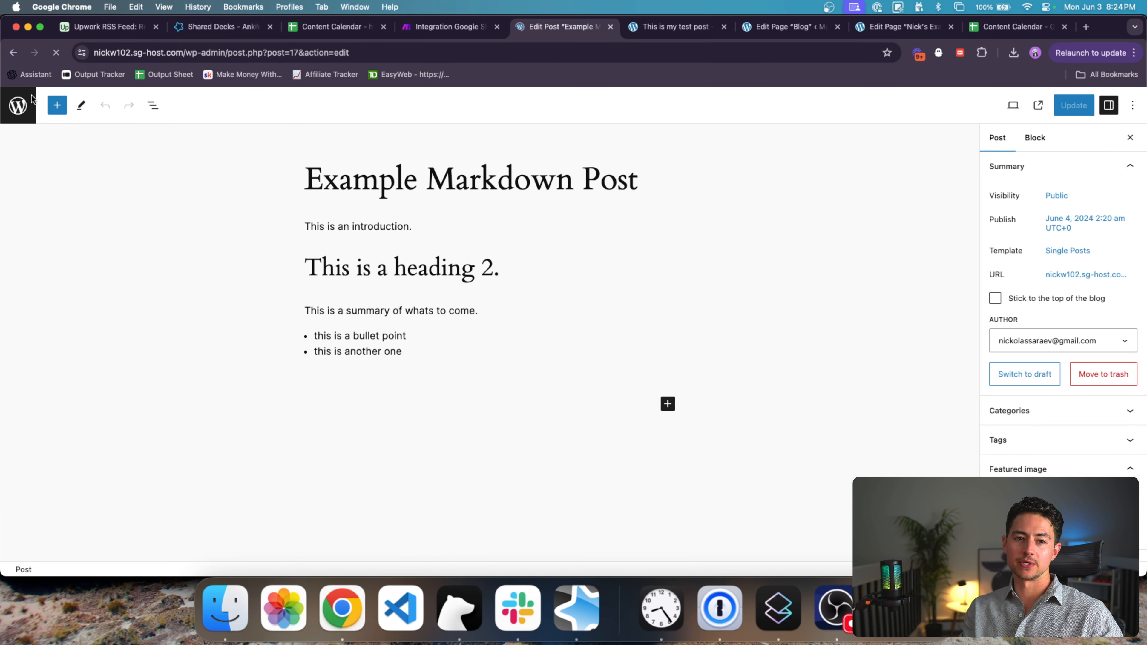
{"action": "left_click", "coordinate": [33, 128]}
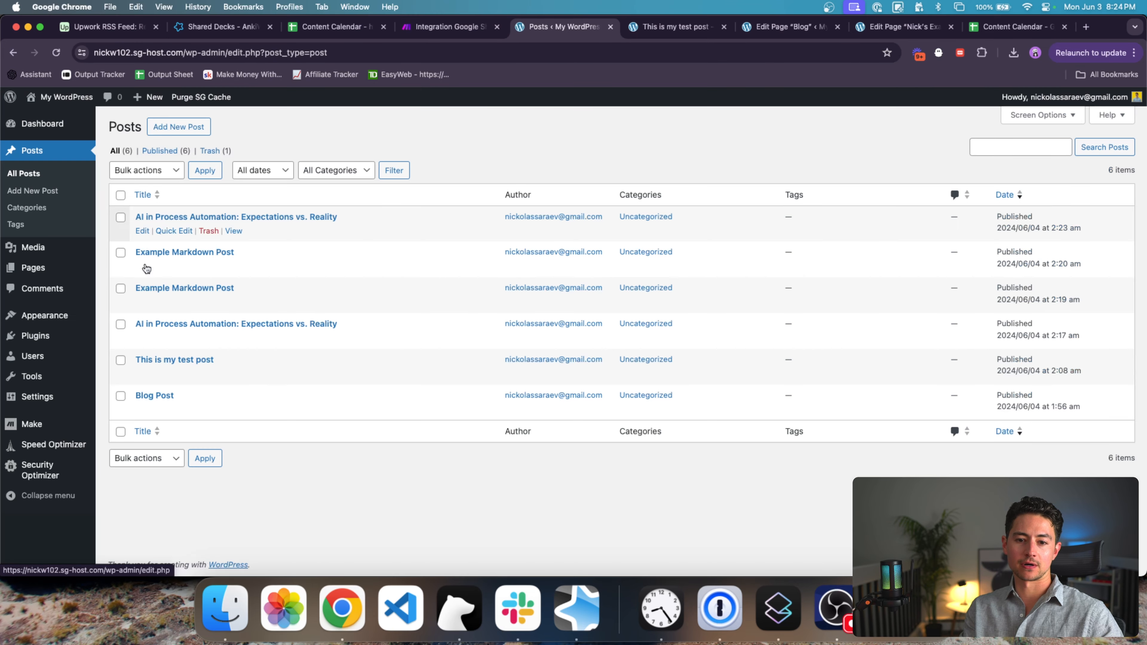
{"action": "left_click", "coordinate": [205, 219]}
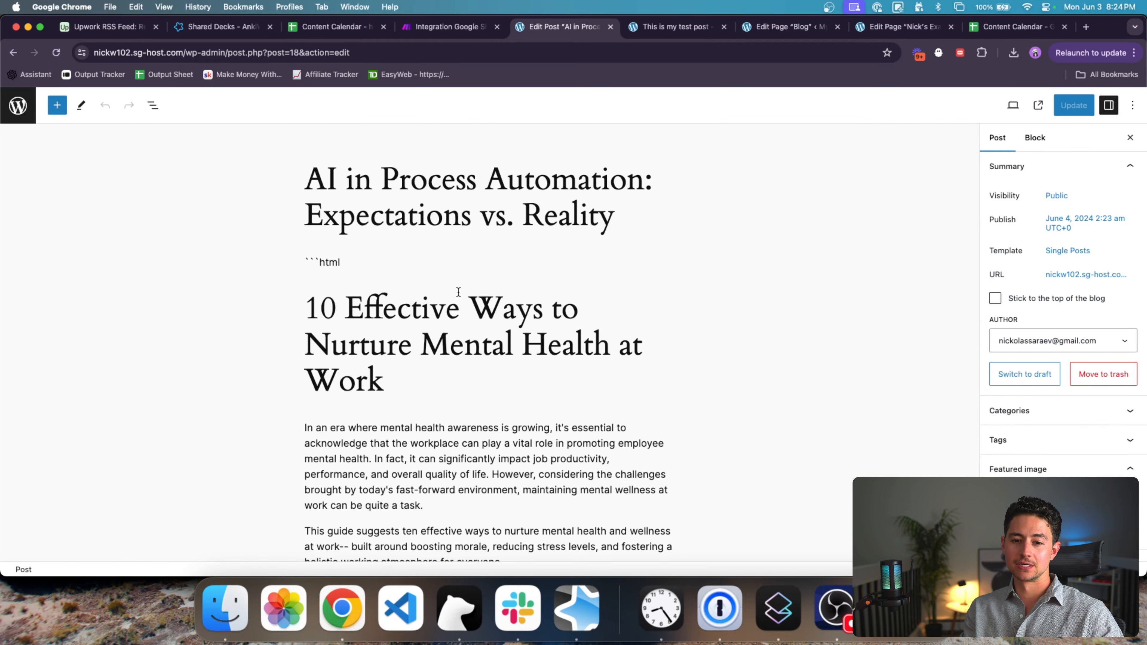
{"action": "left_click", "coordinate": [368, 241]}
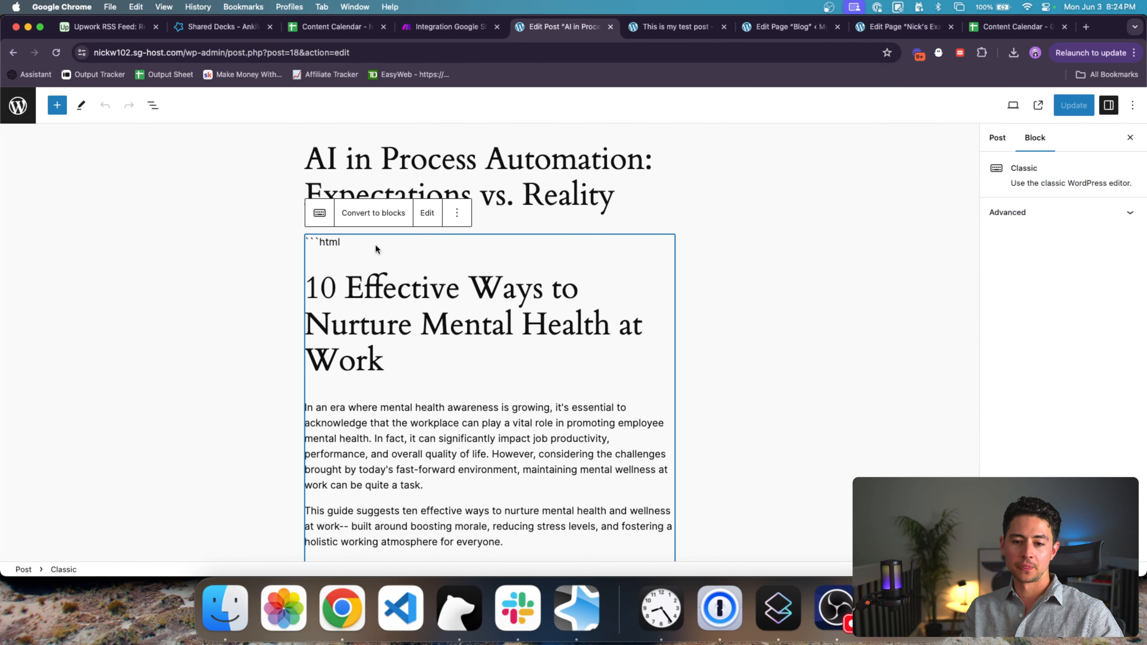
Step: Examine the stray ```html line above the post's heading, then return to Make
{"action": "left_click_drag", "start_coordinate": [430, 372], "coordinate": [272, 253]}
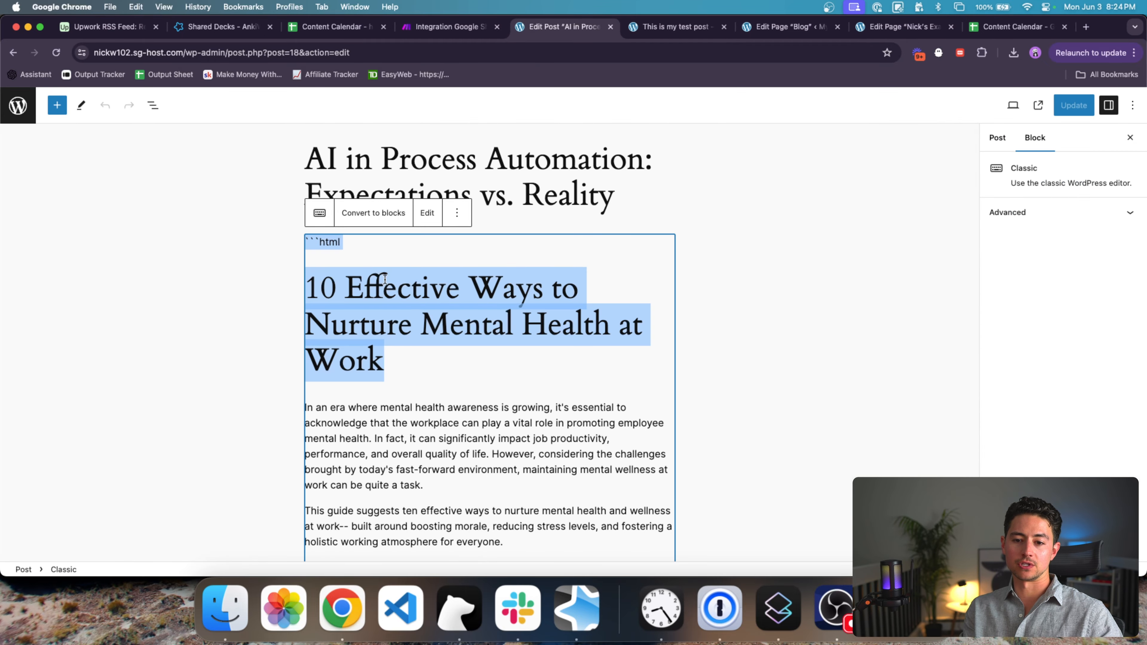
{"action": "left_click", "coordinate": [443, 386]}
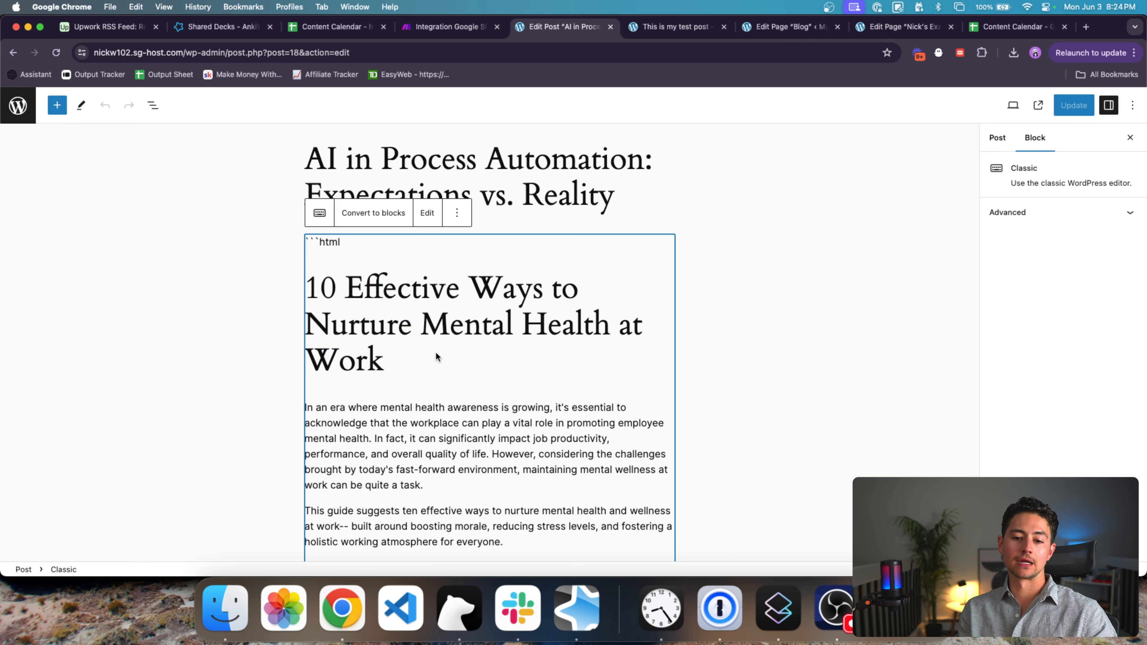
{"action": "scroll", "coordinate": [461, 378], "scroll_direction": "down", "scroll_amount": 1}
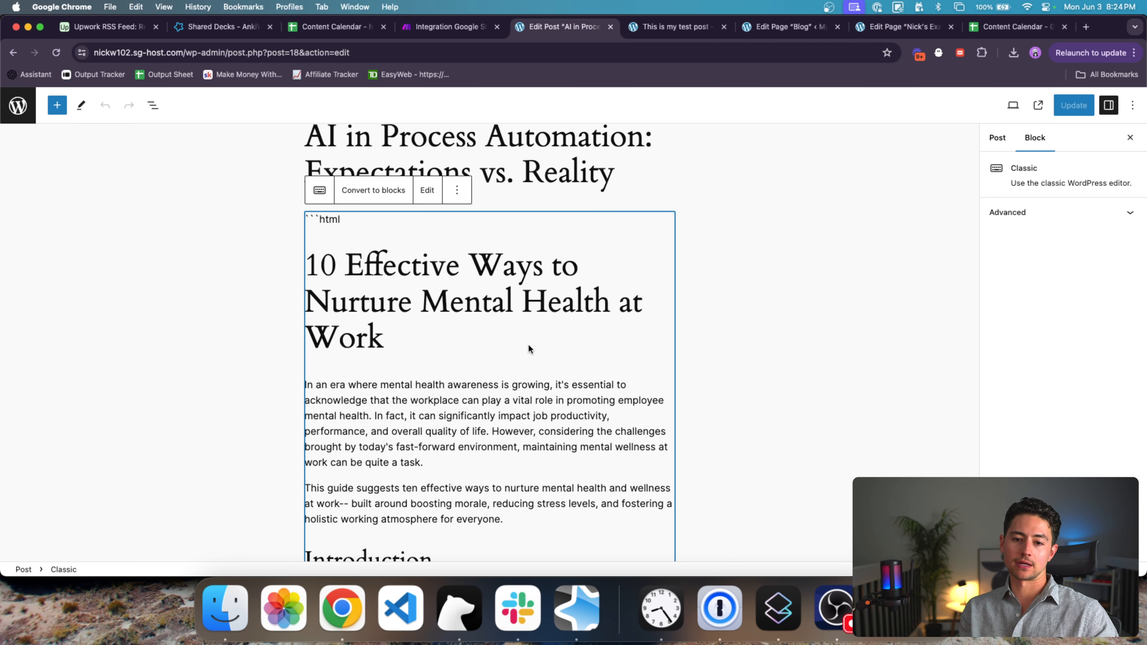
{"action": "left_click_drag", "start_coordinate": [351, 223], "coordinate": [304, 227]}
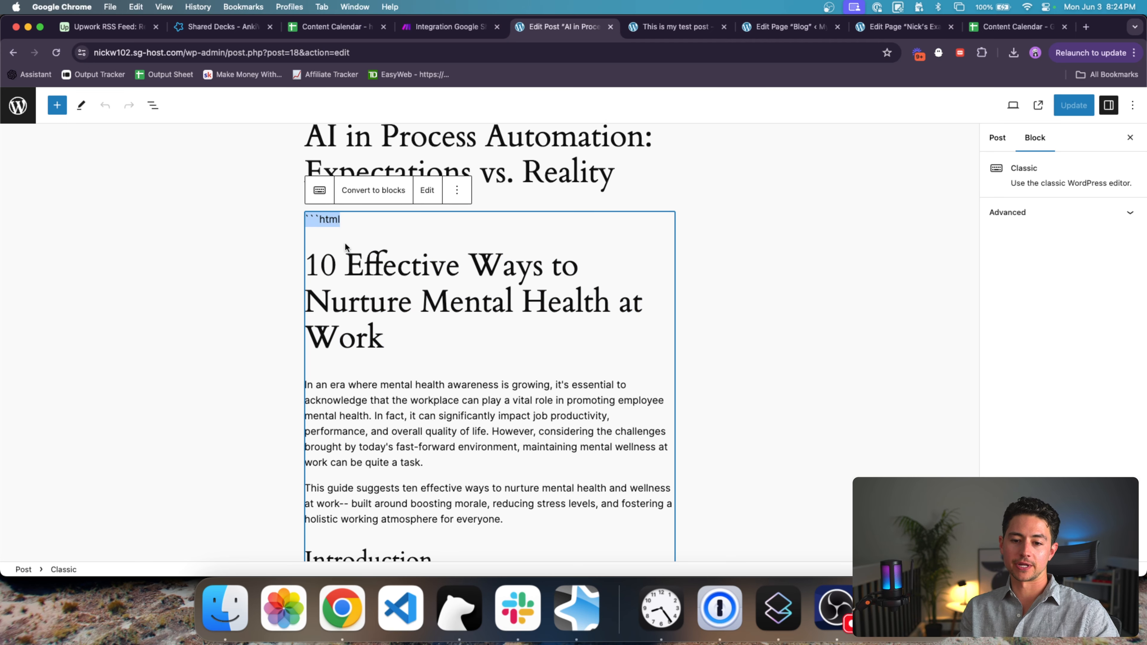
{"action": "left_click", "coordinate": [456, 350]}
{"action": "scroll", "coordinate": [457, 350], "scroll_direction": "down", "scroll_amount": 4}
{"action": "scroll", "coordinate": [457, 350], "scroll_direction": "up", "scroll_amount": 5}
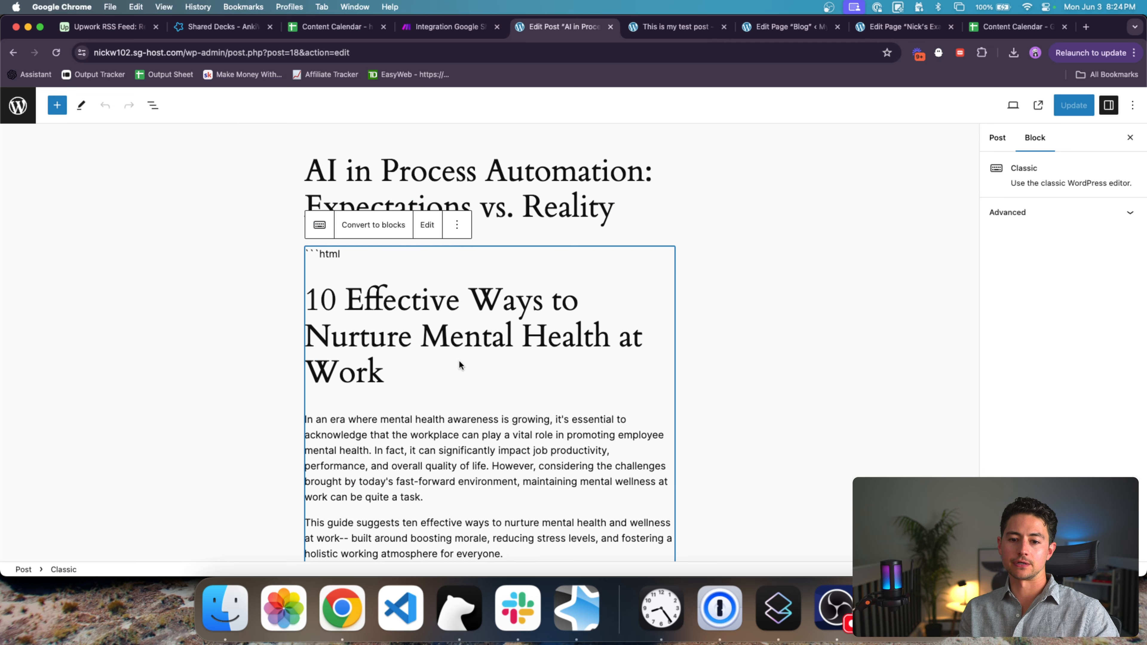
{"action": "left_click_drag", "start_coordinate": [461, 367], "coordinate": [296, 254]}
{"action": "key", "text": "super+c"}
{"action": "key", "text": "ctrl+Tab"}
{"action": "key", "text": "ctrl+shift+Tab"}
{"action": "key", "text": "ctrl+shift+Tab"}
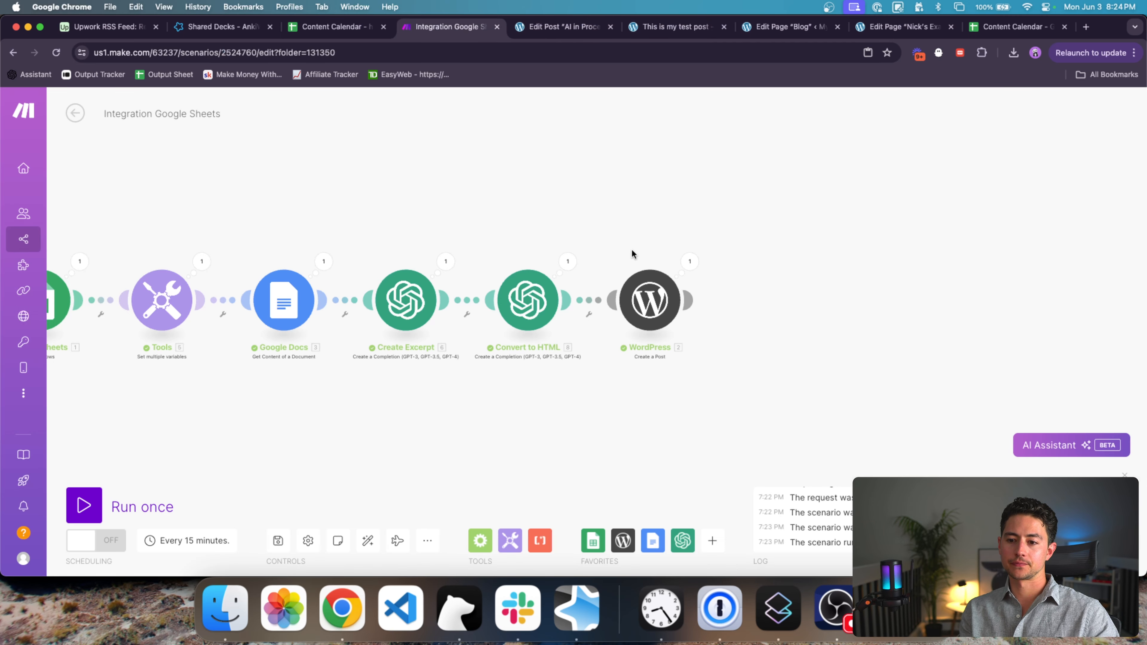
Step: Add a Convert to HTML Message 2 rule: output only the article, without heading or ```html. Run once
{"action": "left_click", "coordinate": [512, 275]}
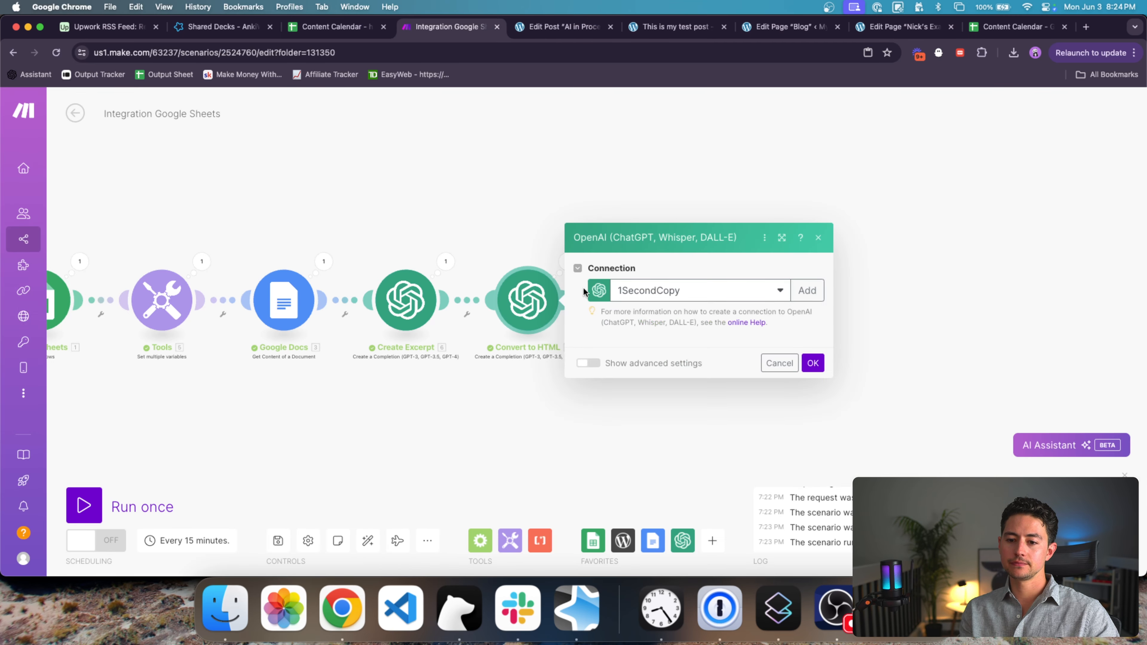
{"action": "scroll", "coordinate": [738, 347], "scroll_direction": "down", "scroll_amount": 3}
{"action": "left_click", "coordinate": [749, 365]}
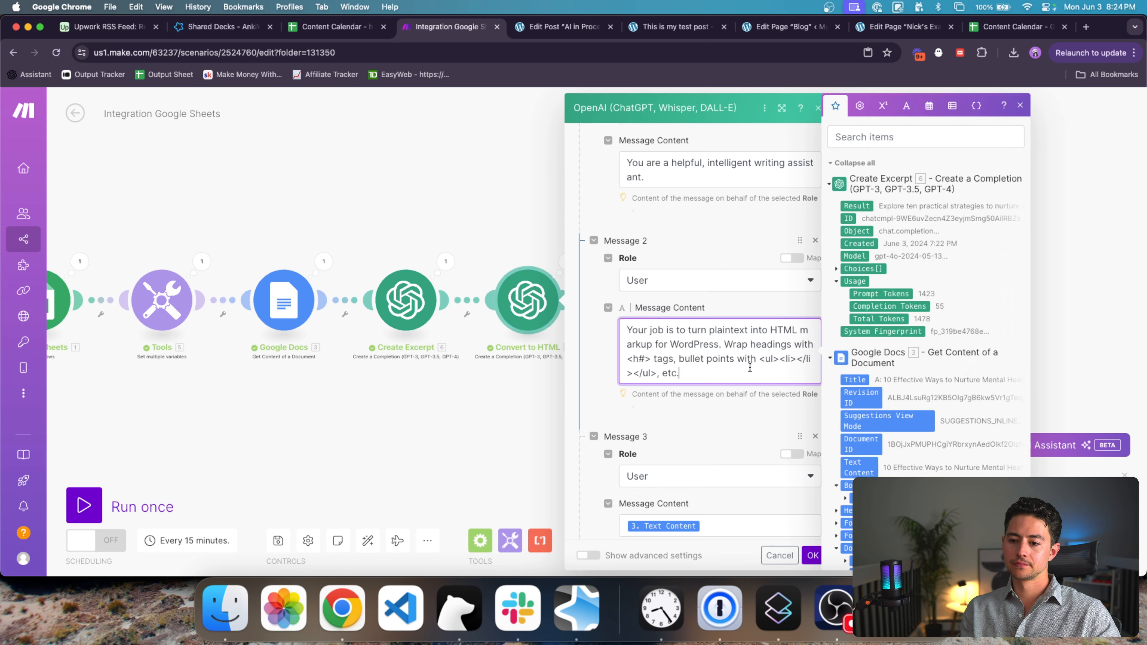
{"action": "key", "text": "Return"}
{"action": "key", "text": "Return"}
{"action": "type", "text": "Don'"}
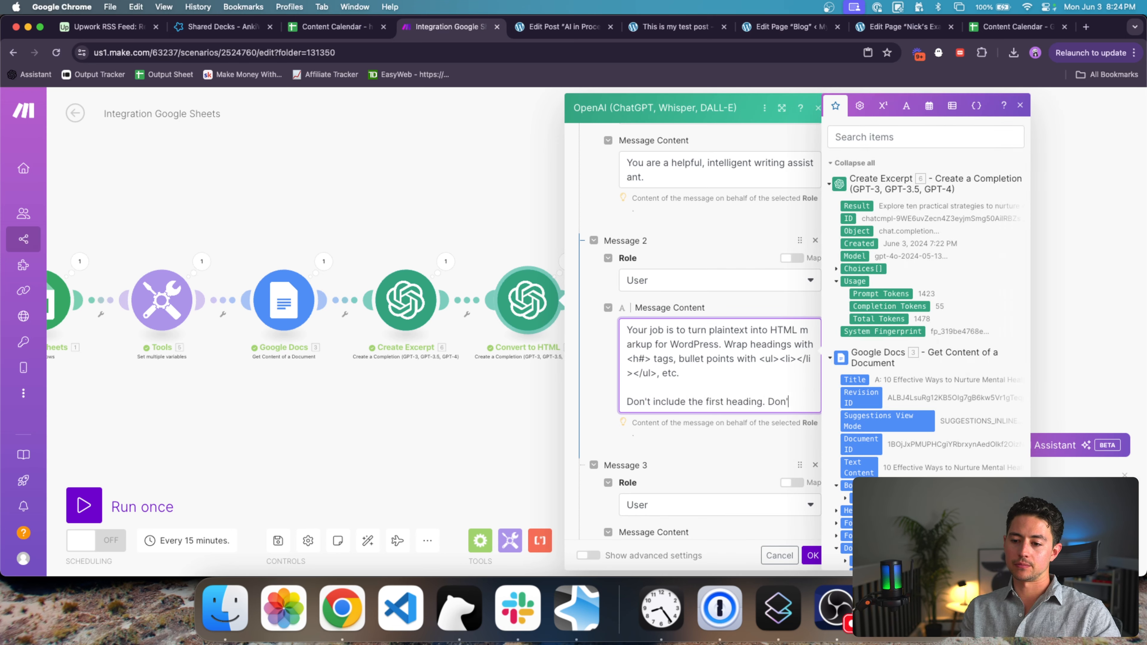
{"action": "type", "text": "t include ```html"}
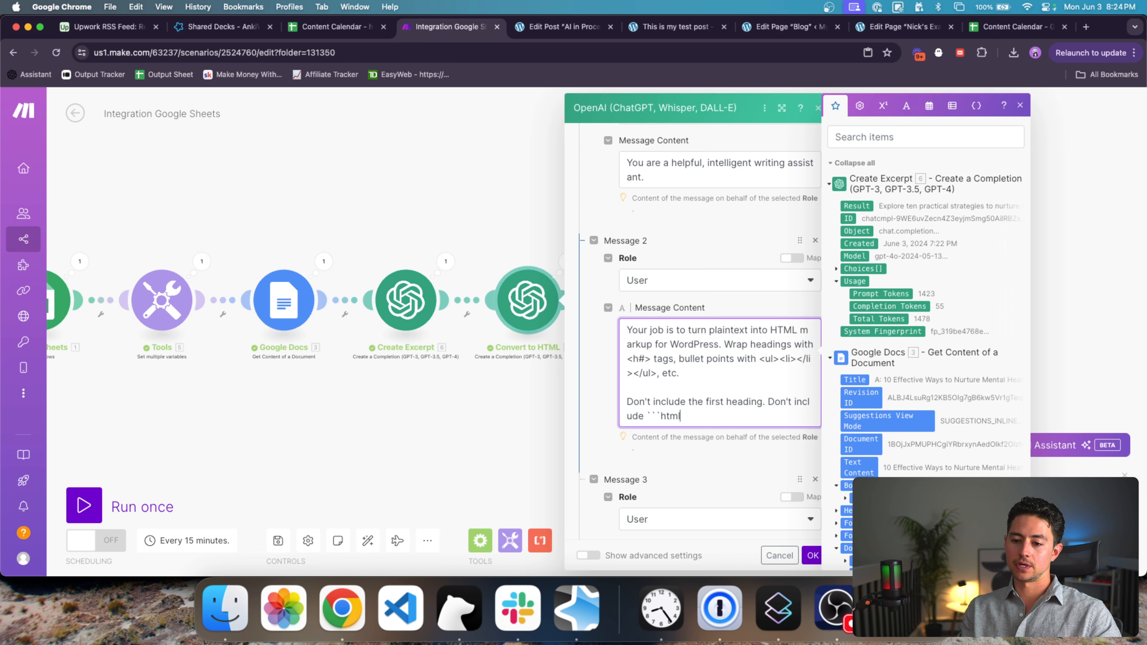
{"action": "key", "text": "super+t"}
{"action": "key", "text": "super+v"}
{"action": "key", "text": "super+w"}
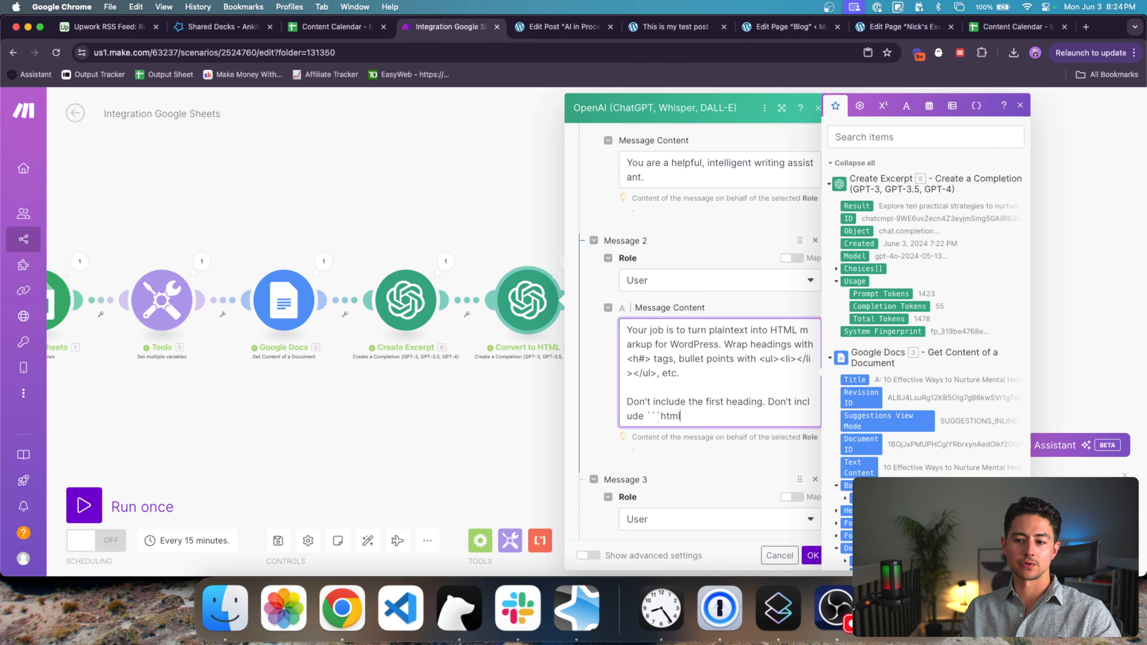
{"action": "type", "text": "er mess"}
{"action": "scroll", "coordinate": [750, 368], "scroll_direction": "down", "scroll_amount": 2}
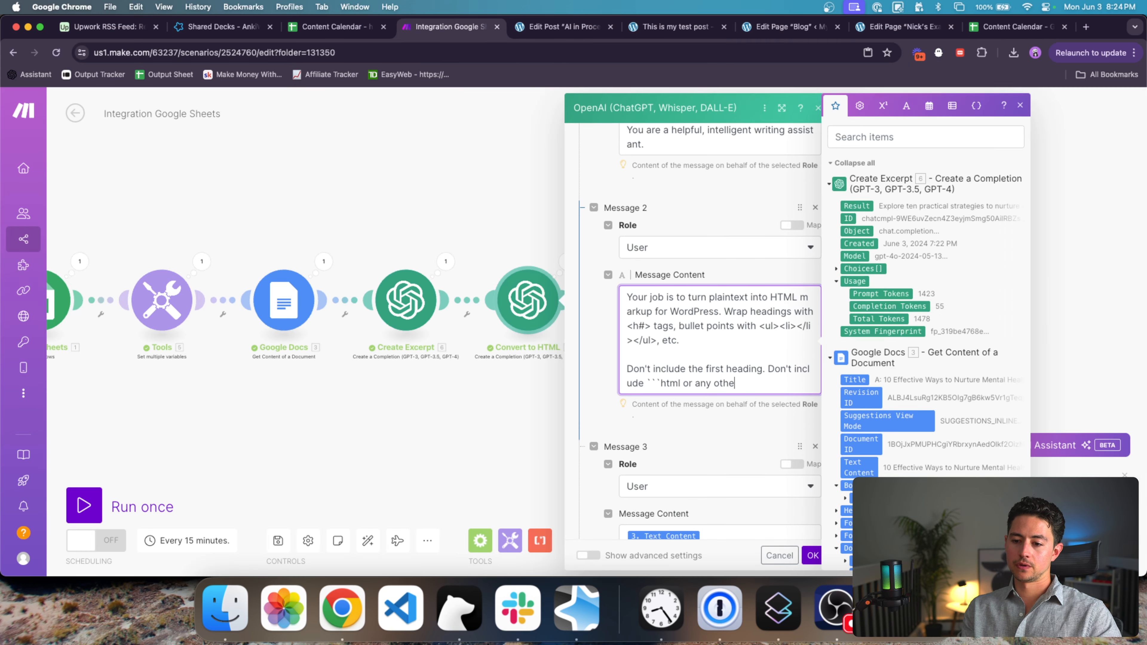
{"action": "type", "text": "age except for t"}
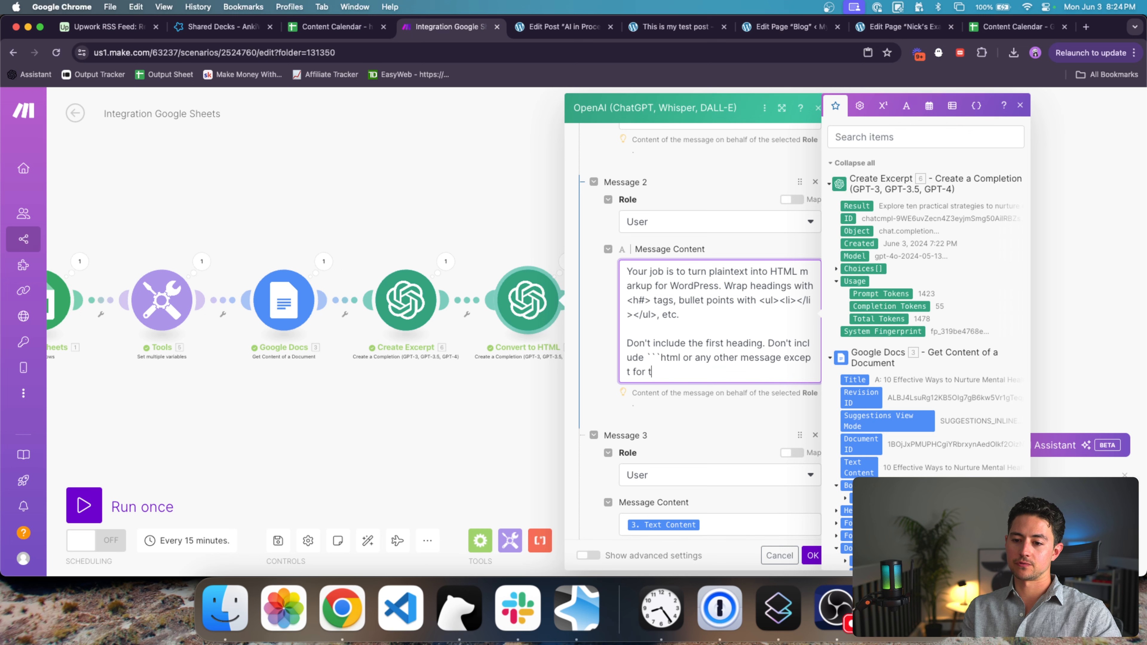
{"action": "type", "text": "he article its"}
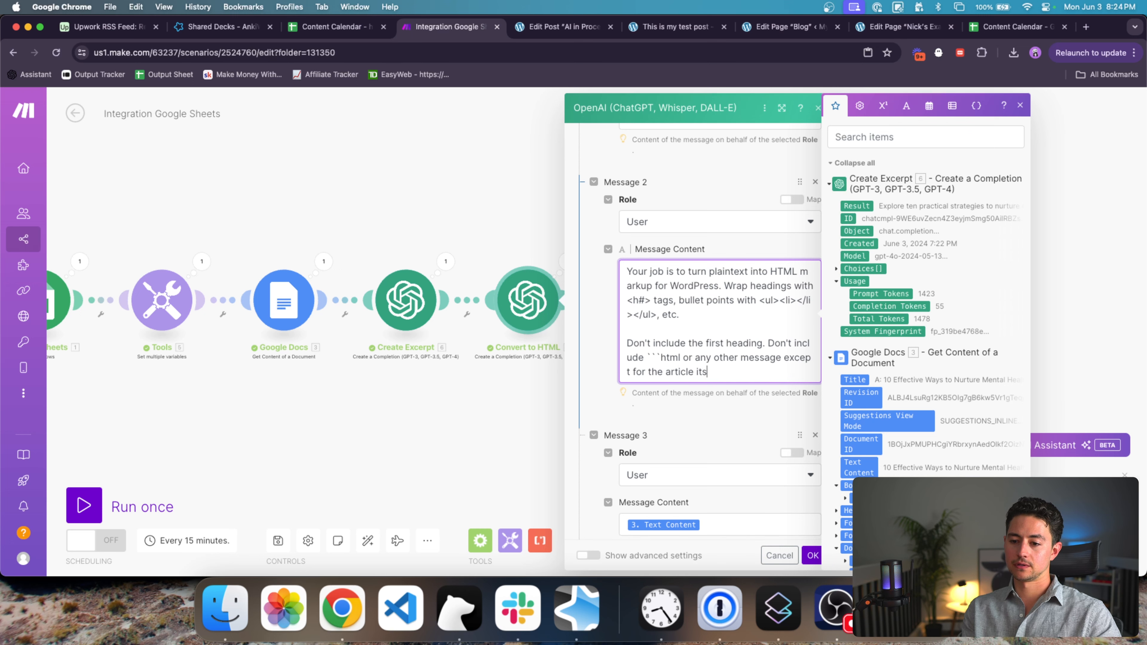
{"action": "type", "text": "elf."}
{"action": "left_click", "coordinate": [812, 555]}
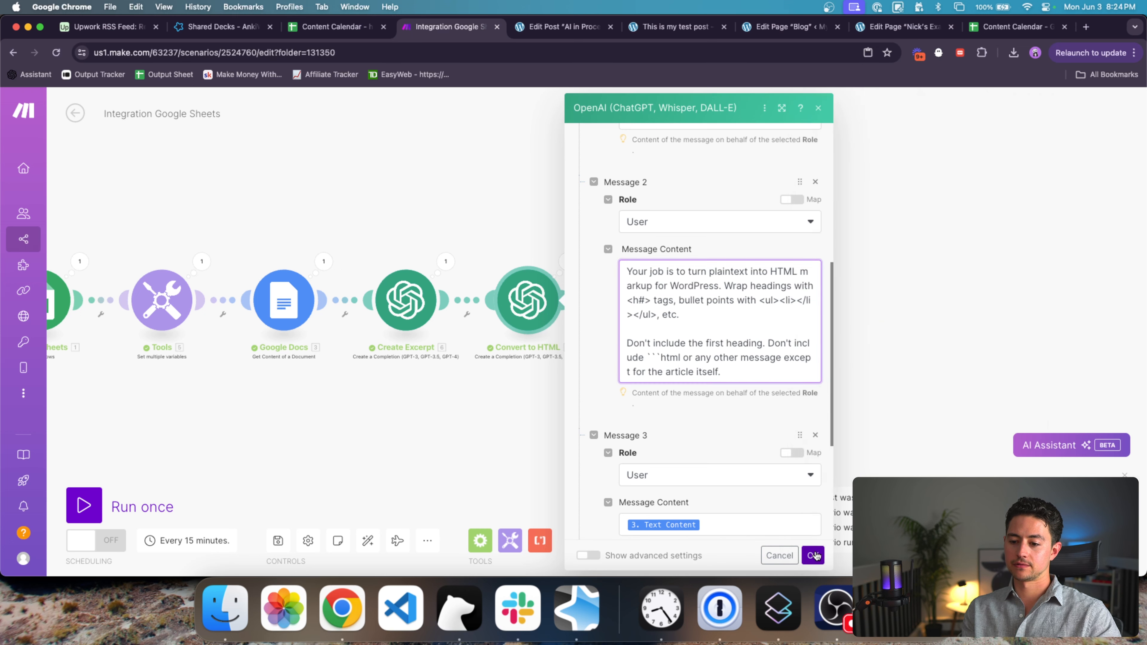
{"action": "left_click", "coordinate": [107, 499]}
Step: Convert the post's classic content into separate editable blocks
{"action": "key", "text": "ctrl+Tab"}
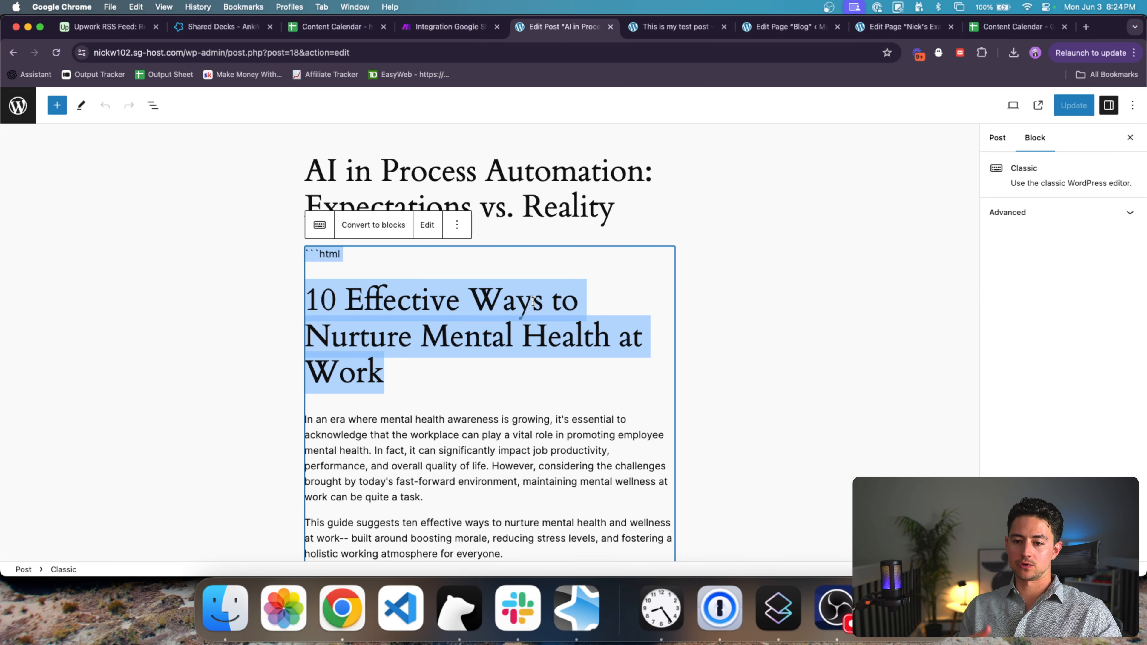
{"action": "scroll", "coordinate": [728, 280], "scroll_direction": "down", "scroll_amount": 3}
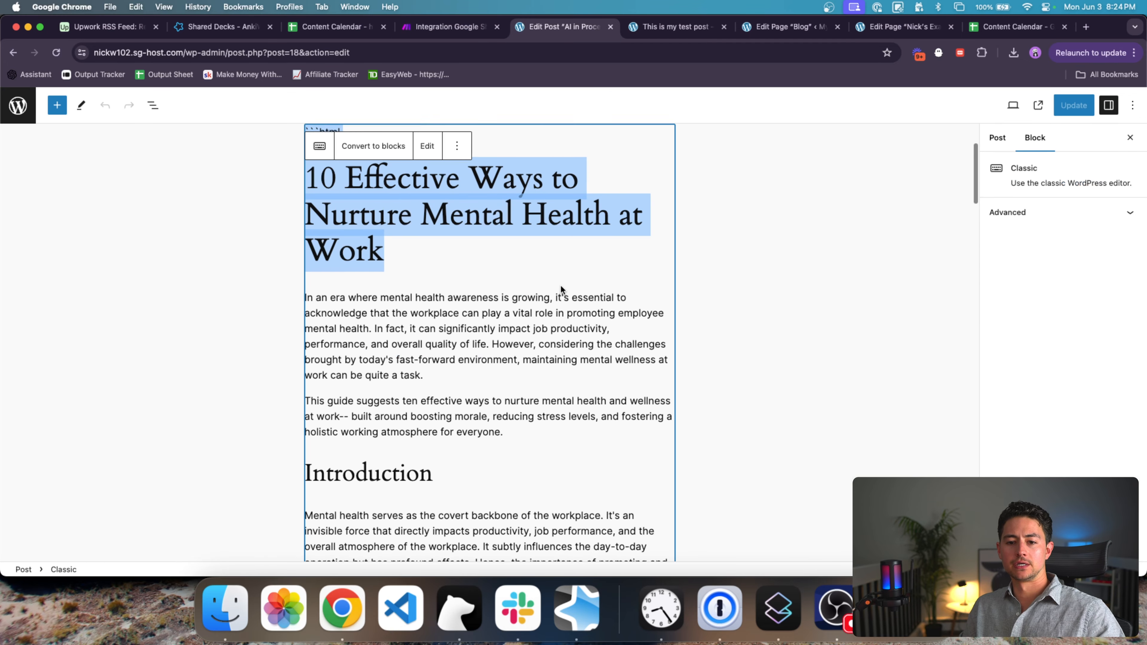
{"action": "scroll", "coordinate": [558, 290], "scroll_direction": "up", "scroll_amount": 3}
{"action": "key", "text": "BackSpace"}
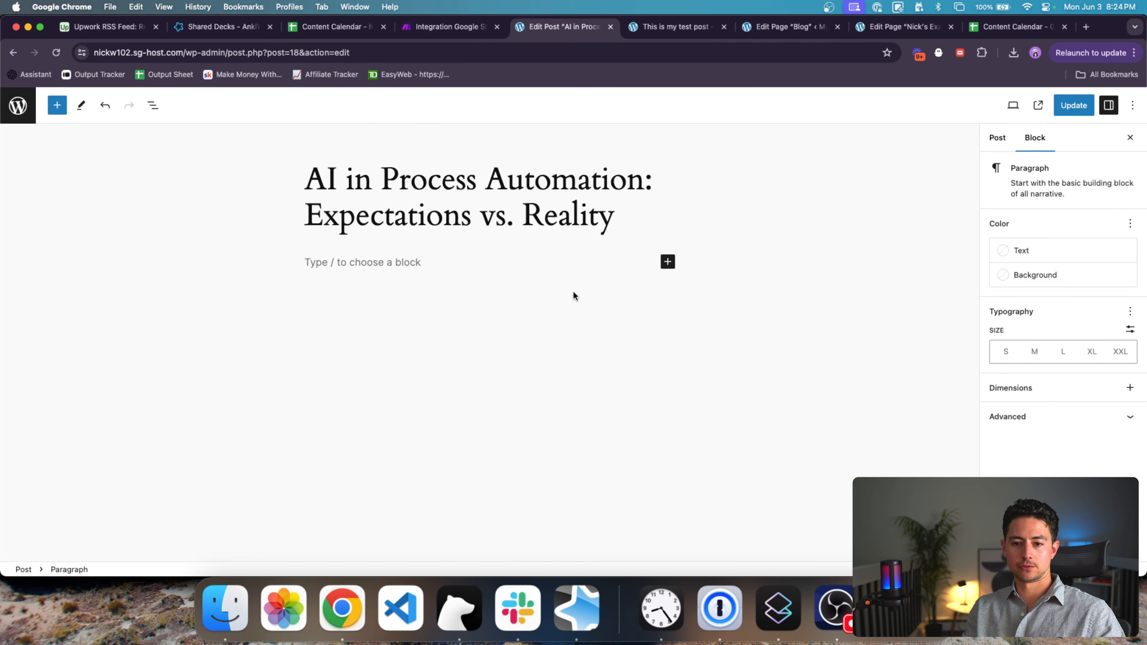
{"action": "key", "text": "super+z"}
{"action": "left_click", "coordinate": [434, 400]}
{"action": "double_click", "coordinate": [362, 371]}
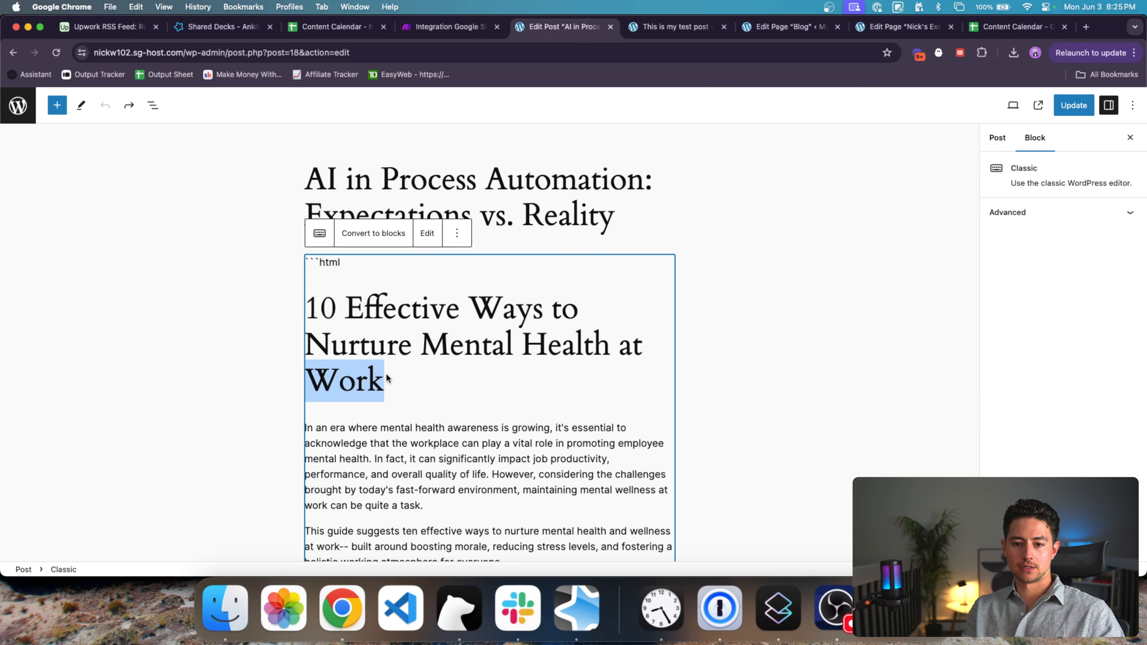
{"action": "left_click", "coordinate": [373, 234]}
Step: Delete the duplicated '10 Effective Ways' heading and the stray ```html line
{"action": "scroll", "coordinate": [446, 277], "scroll_direction": "up", "scroll_amount": 5}
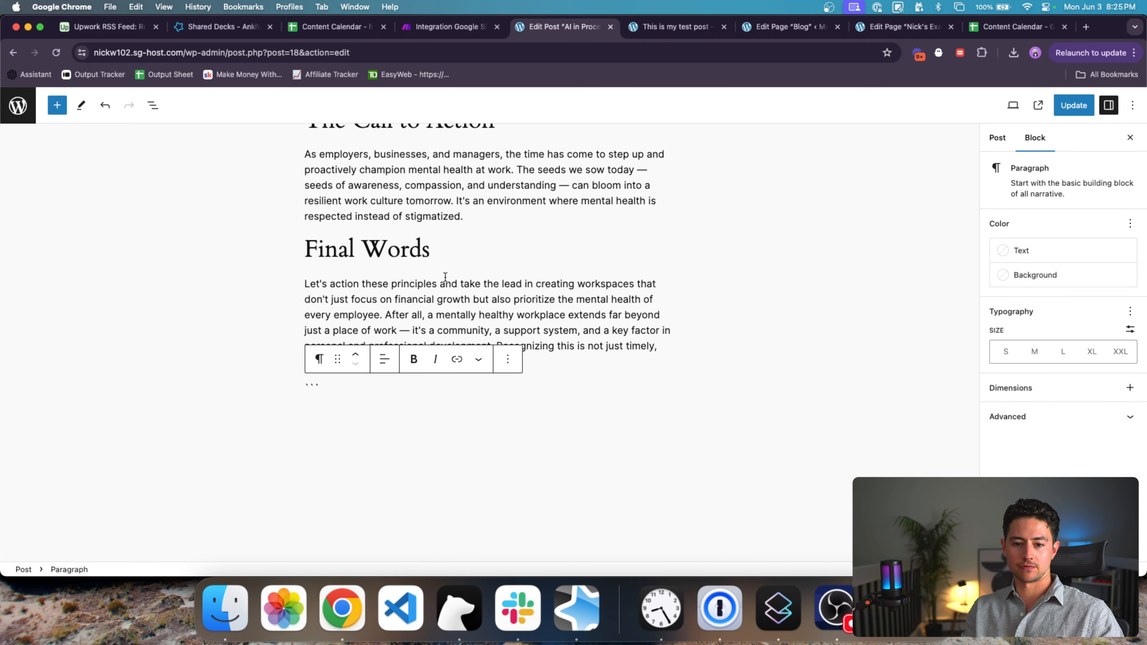
{"action": "scroll", "coordinate": [445, 277], "scroll_direction": "up", "scroll_amount": 15}
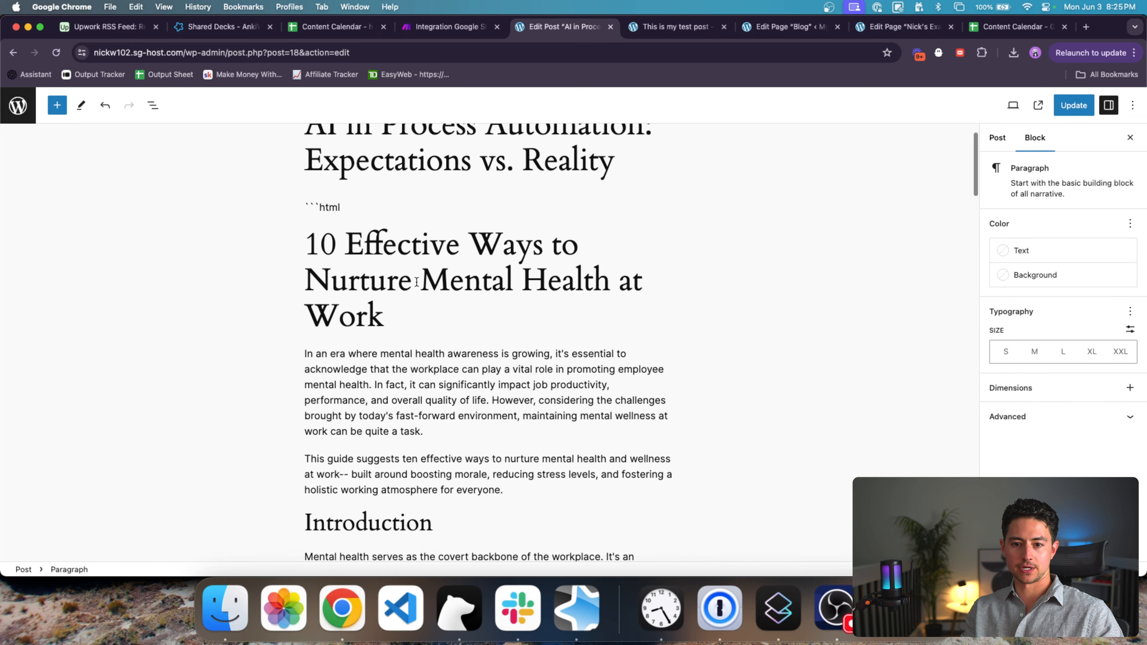
{"action": "left_click", "coordinate": [416, 281]}
{"action": "triple_click", "coordinate": [406, 282]}
{"action": "key", "text": "BackSpace"}
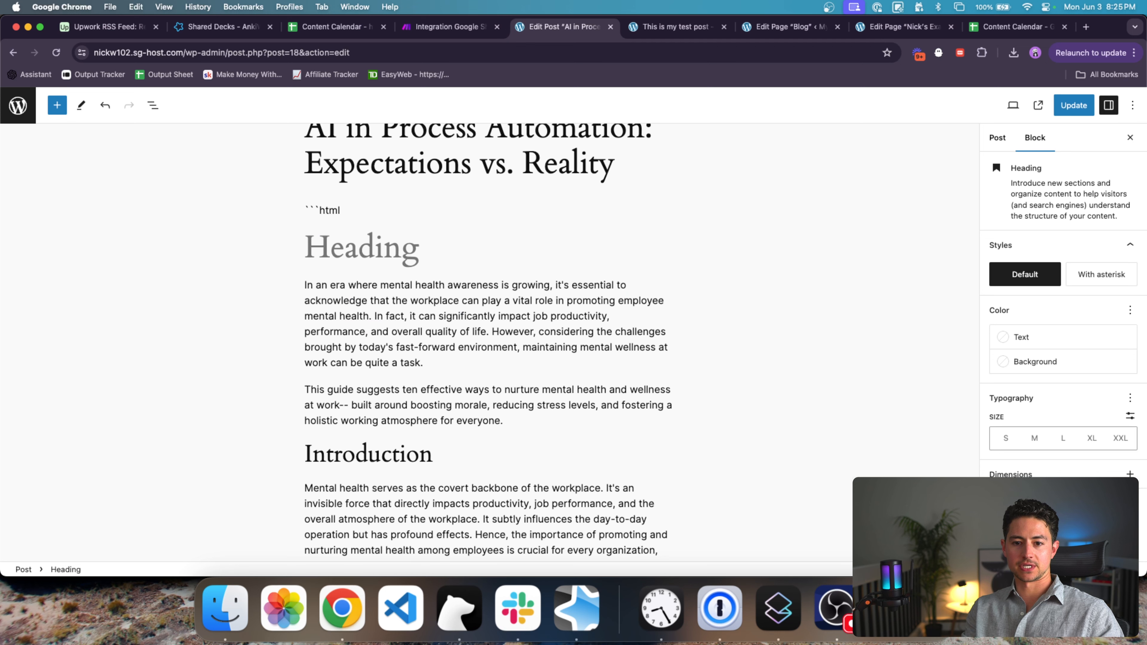
{"action": "key", "text": "BackSpace"}
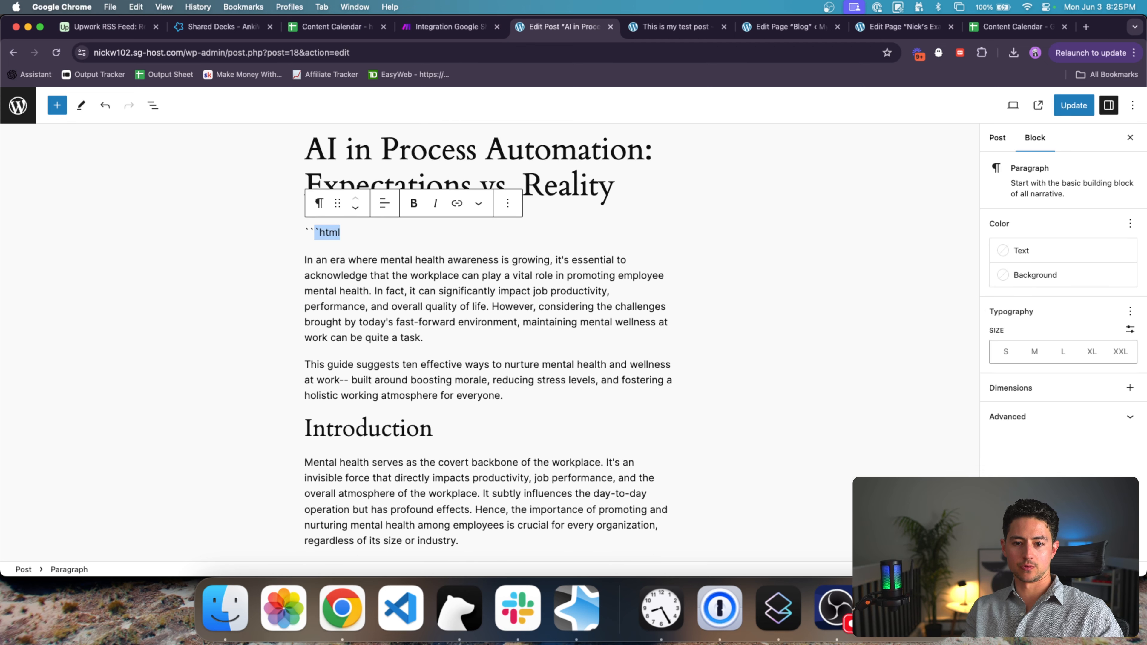
{"action": "key", "text": "BackSpace"}
{"action": "key", "text": "BackSpace"}
{"action": "key", "text": "BackSpace"}
{"action": "key", "text": "BackSpace"}
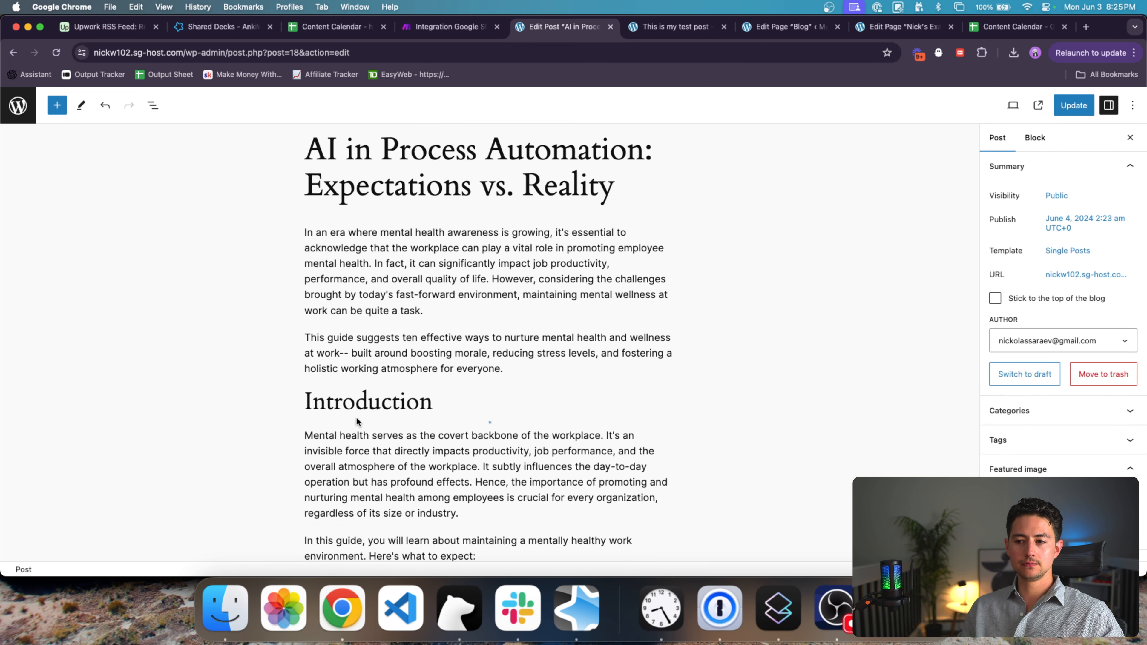
{"action": "mouse_move", "coordinate": [357, 421]}
Step: Remove the trailing ``` paragraph and the empty list bullet, then update the post
{"action": "scroll", "coordinate": [619, 375], "scroll_direction": "down", "scroll_amount": 15}
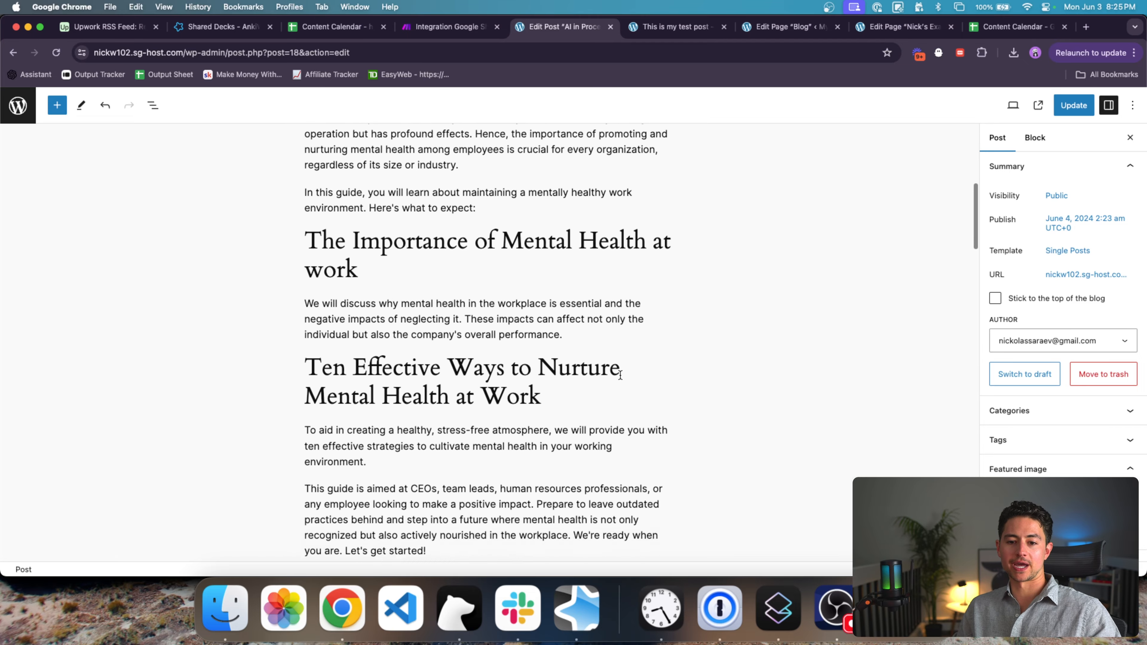
{"action": "scroll", "coordinate": [620, 376], "scroll_direction": "down", "scroll_amount": 15}
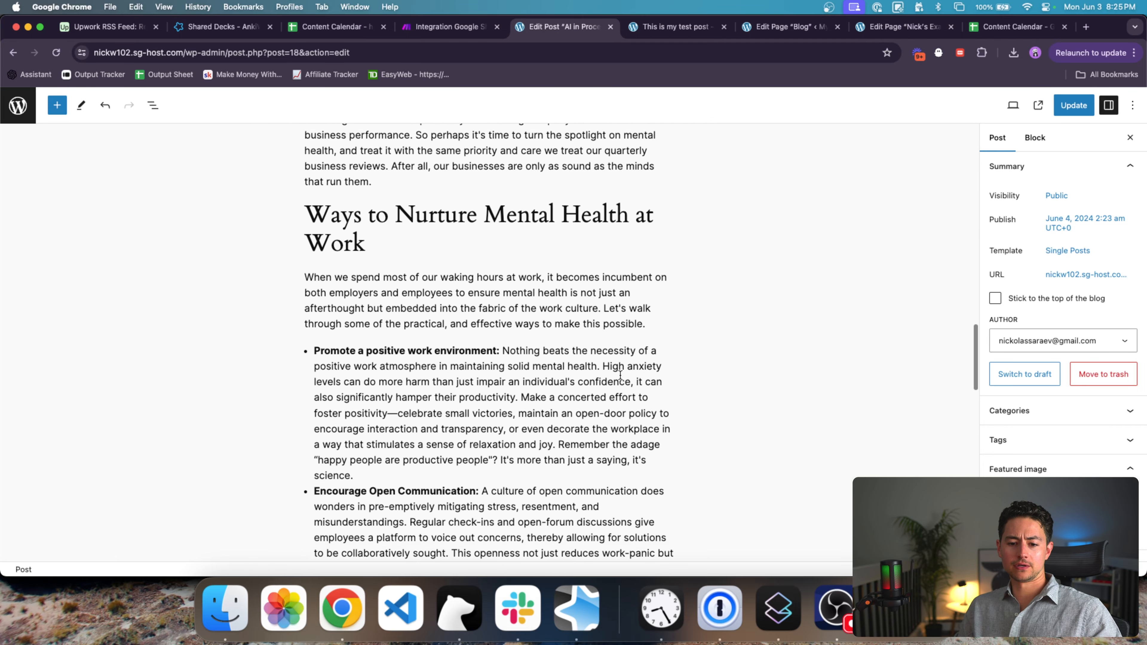
{"action": "scroll", "coordinate": [620, 376], "scroll_direction": "down", "scroll_amount": 3}
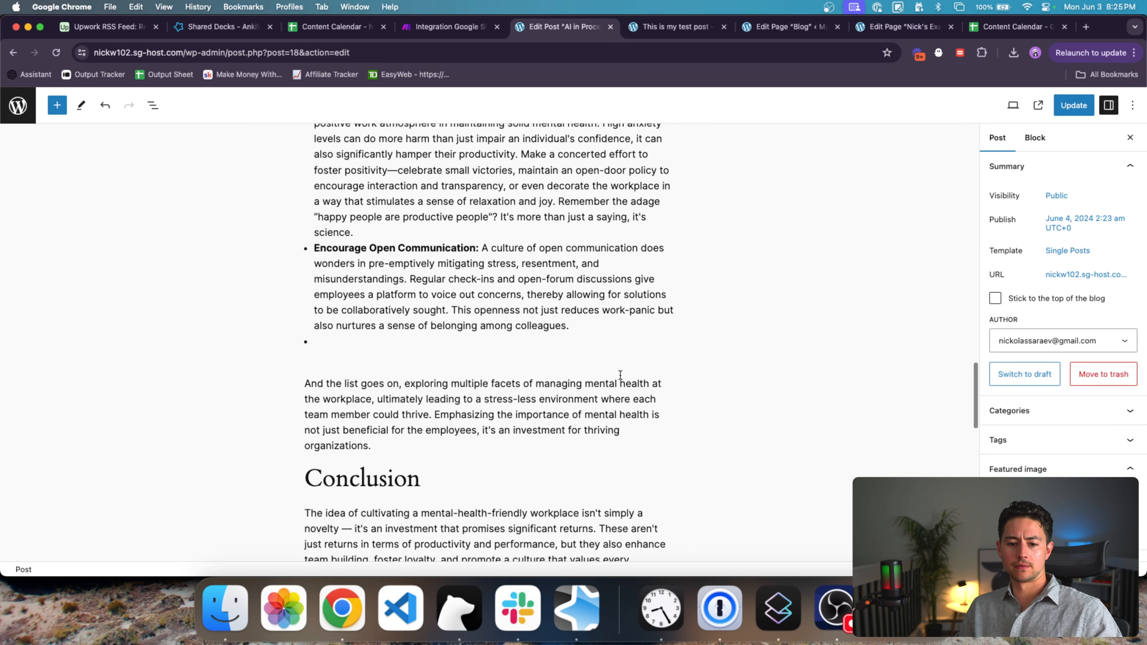
{"action": "left_click", "coordinate": [520, 347]}
{"action": "scroll", "coordinate": [520, 347], "scroll_direction": "down", "scroll_amount": 12}
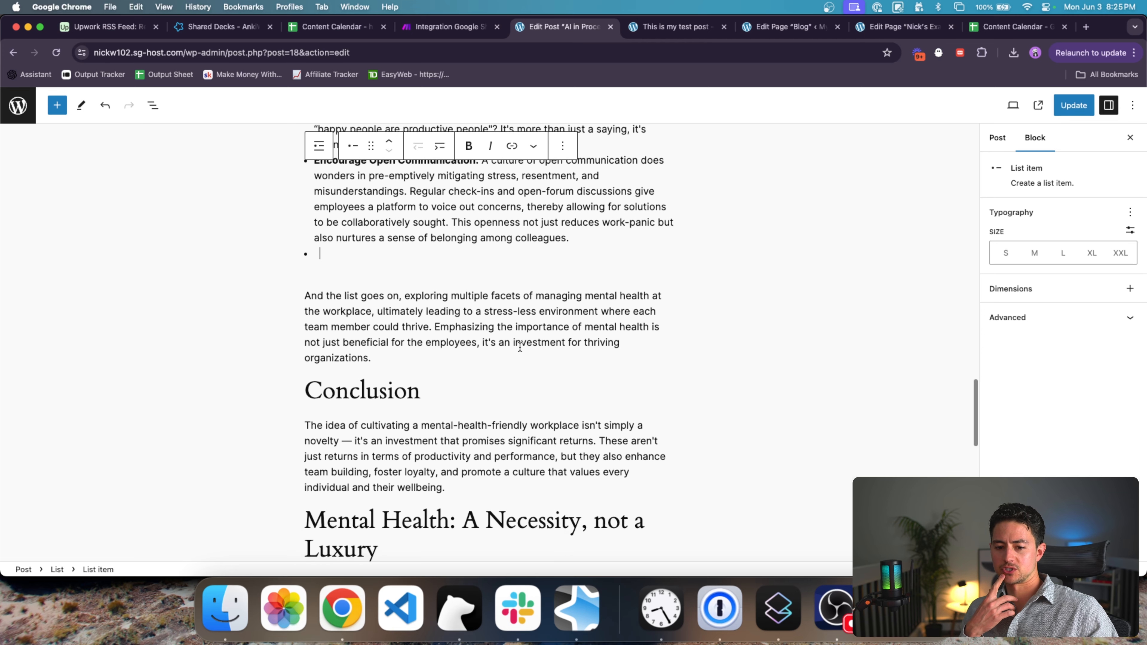
{"action": "scroll", "coordinate": [521, 347], "scroll_direction": "down", "scroll_amount": 15}
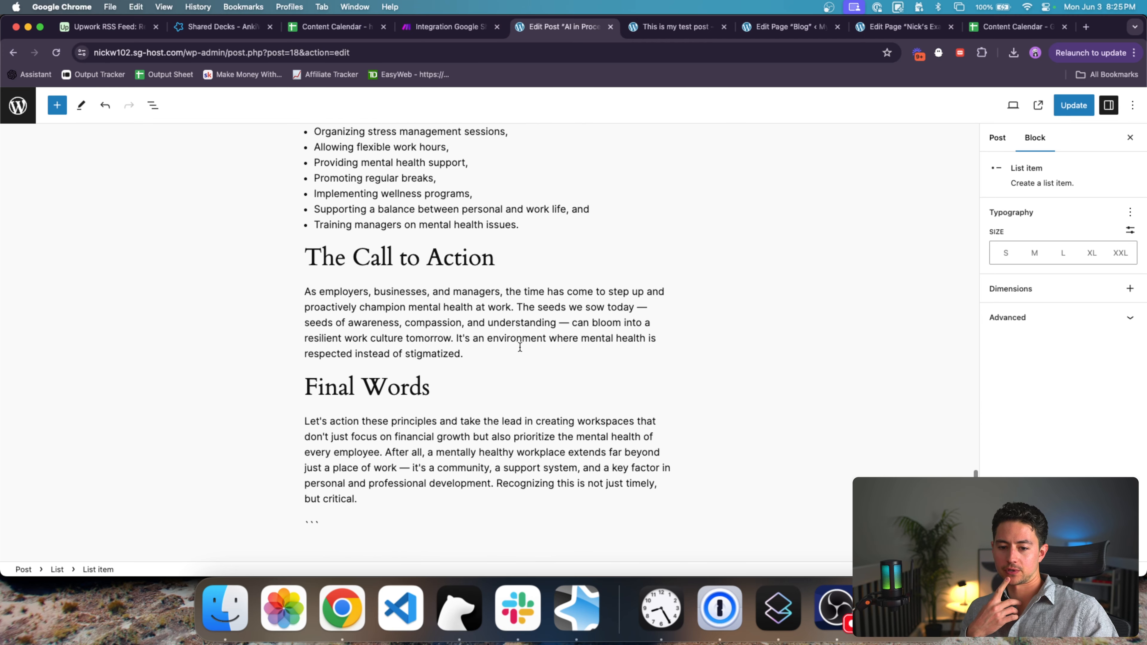
{"action": "left_click", "coordinate": [494, 375]}
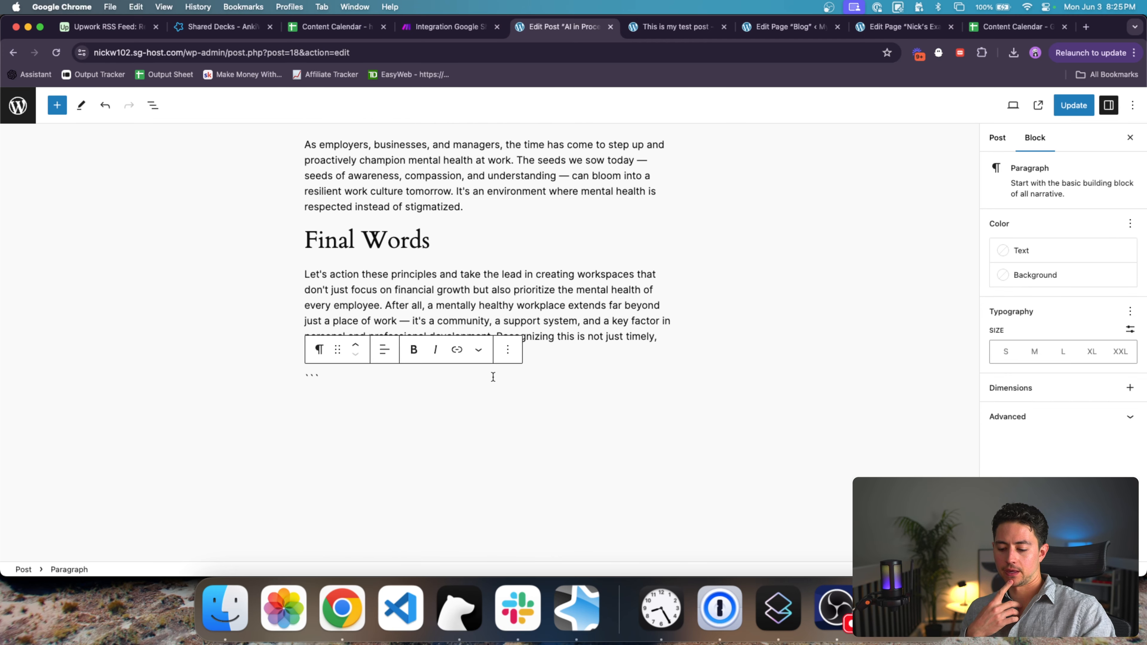
{"action": "key", "text": "BackSpace"}
{"action": "key", "text": "BackSpace"}
{"action": "key", "text": "BackSpace"}
{"action": "key", "text": "BackSpace"}
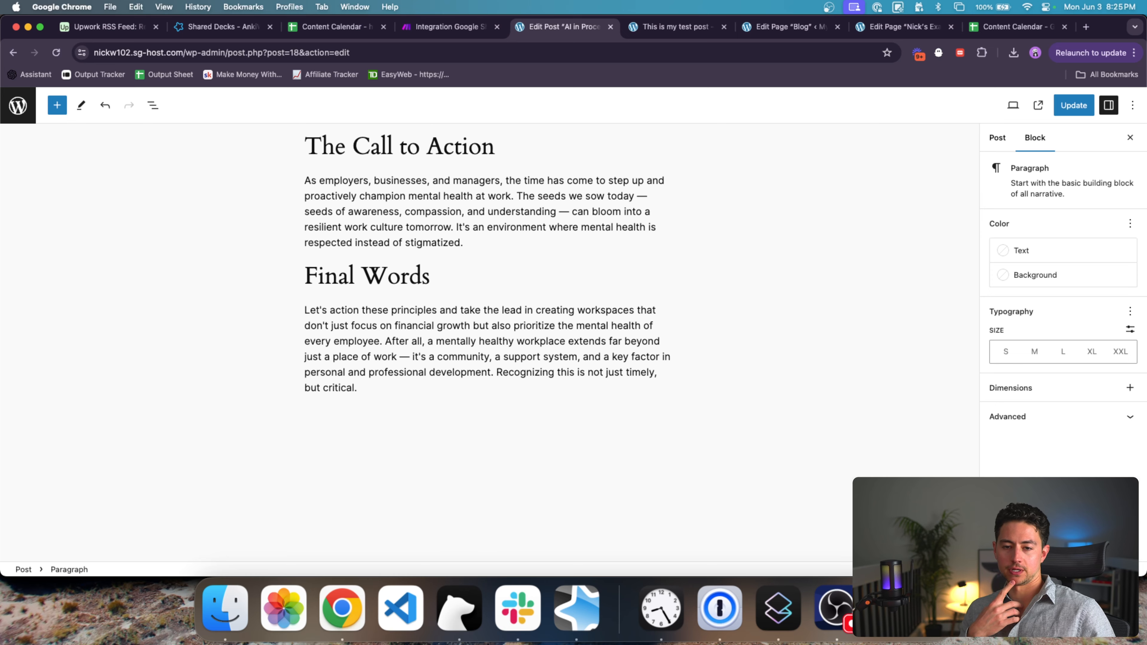
{"action": "scroll", "coordinate": [492, 342], "scroll_direction": "up", "scroll_amount": 10}
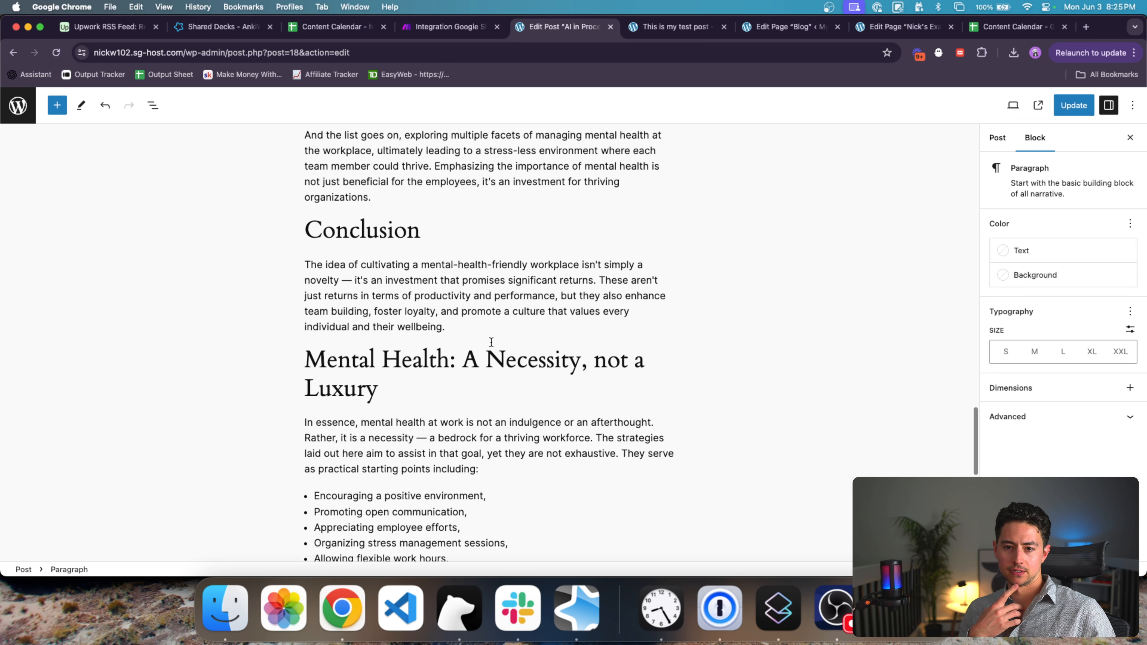
{"action": "scroll", "coordinate": [491, 342], "scroll_direction": "up", "scroll_amount": 5}
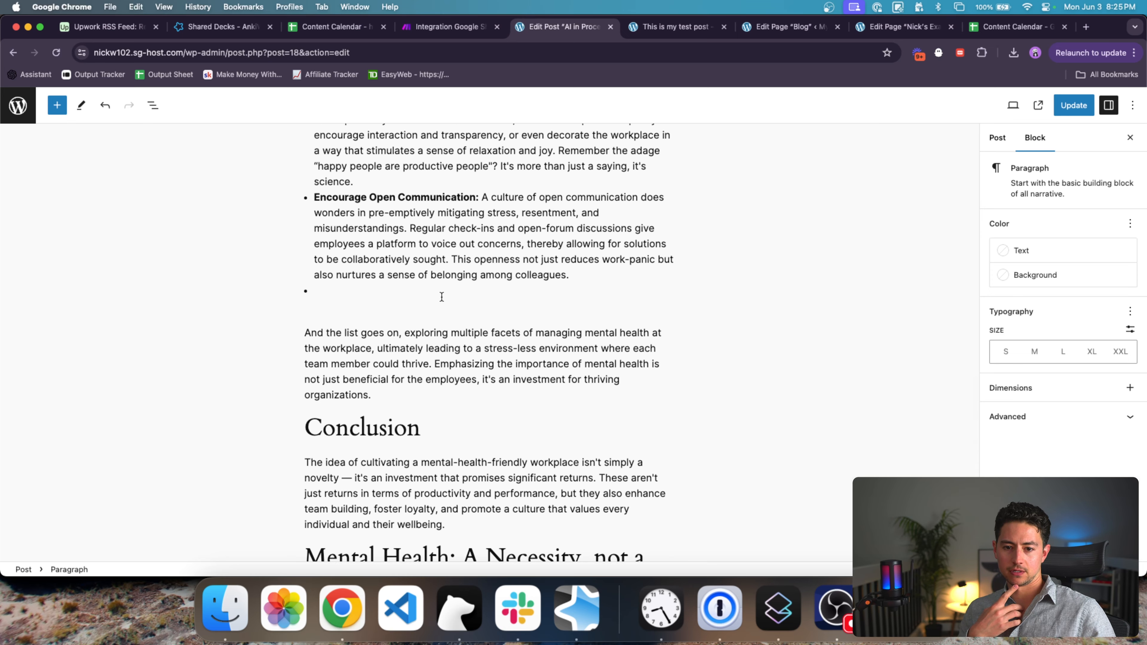
{"action": "left_click", "coordinate": [442, 297]}
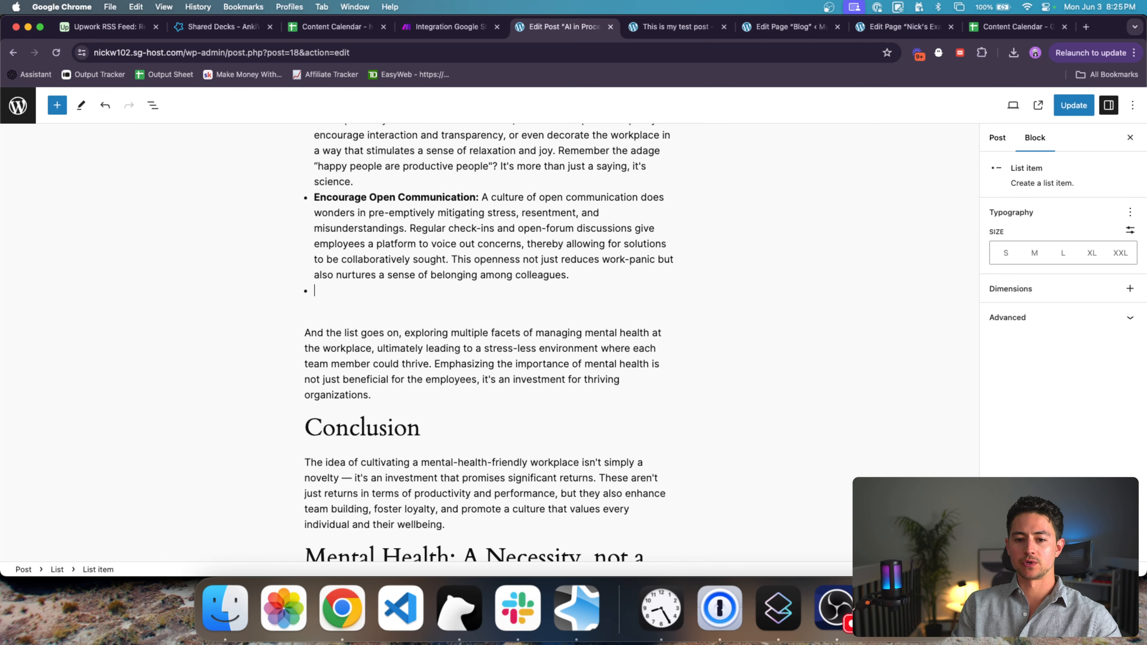
{"action": "key", "text": "BackSpace"}
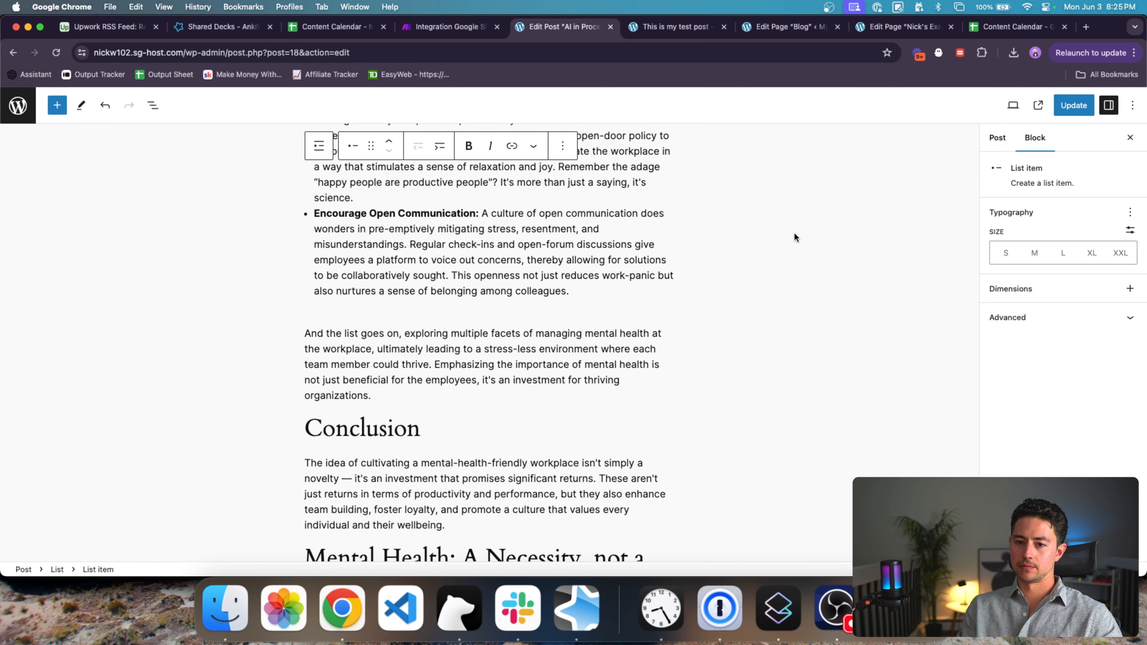
{"action": "scroll", "coordinate": [794, 237], "scroll_direction": "up", "scroll_amount": 15}
{"action": "left_click", "coordinate": [1071, 105]}
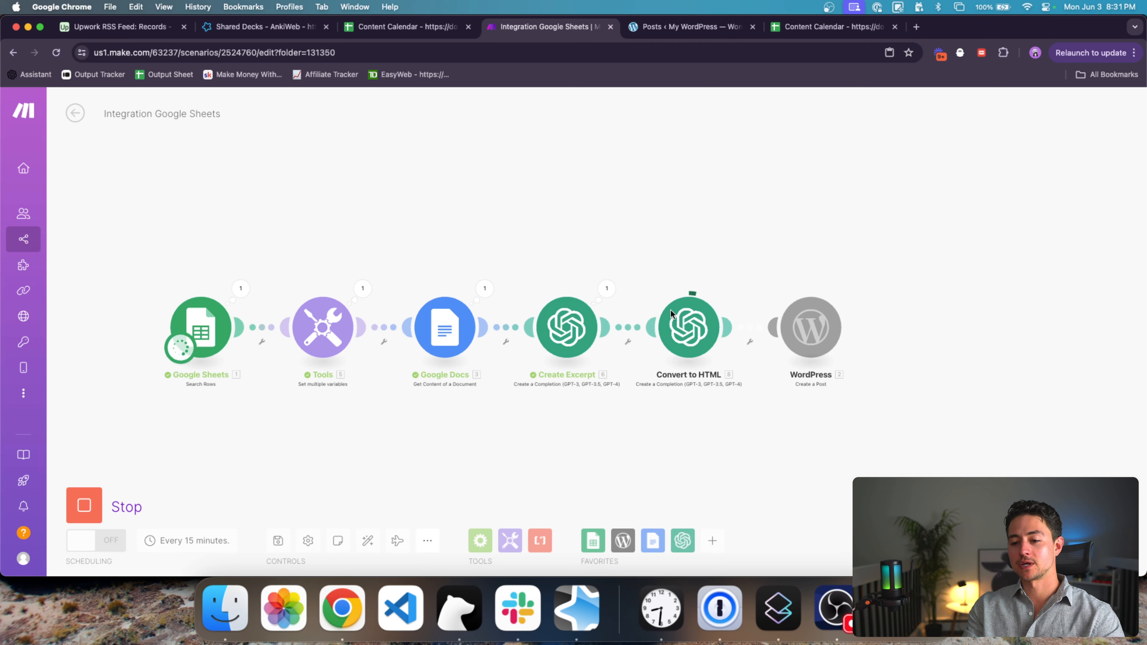
Step: Follow the rerun through Convert to HTML, then bring up the WordPress Posts list
{"action": "scroll", "coordinate": [703, 282], "scroll_direction": "right", "scroll_amount": 3}
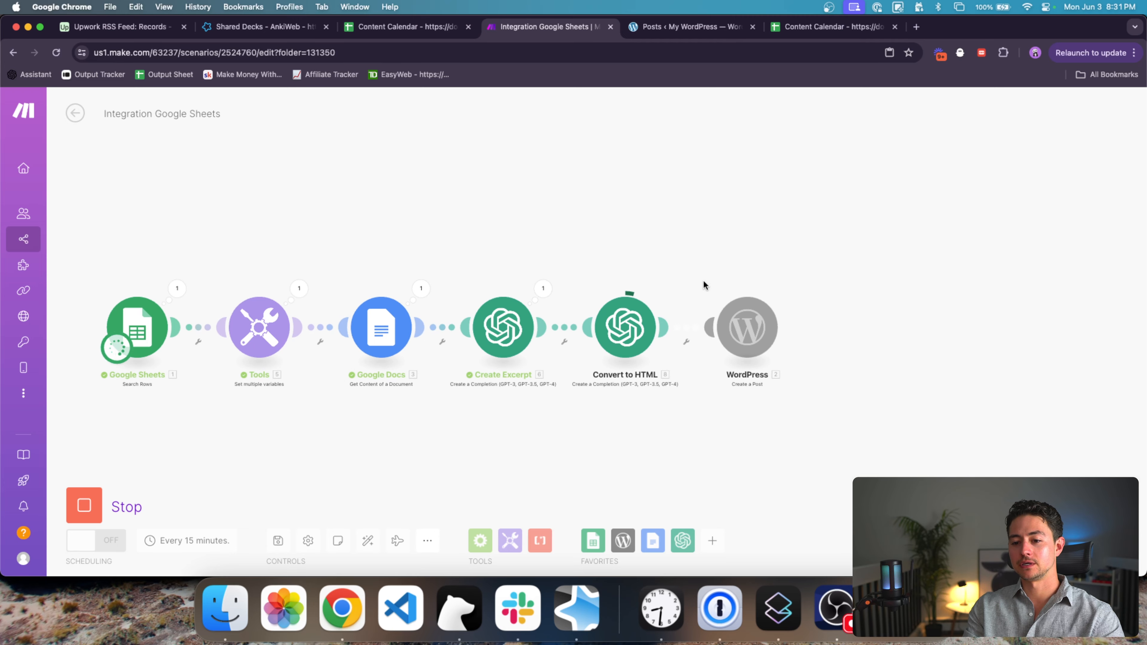
{"action": "scroll", "coordinate": [703, 285], "scroll_direction": "right", "scroll_amount": 2}
{"action": "scroll", "coordinate": [640, 320], "scroll_direction": "up", "scroll_amount": 5}
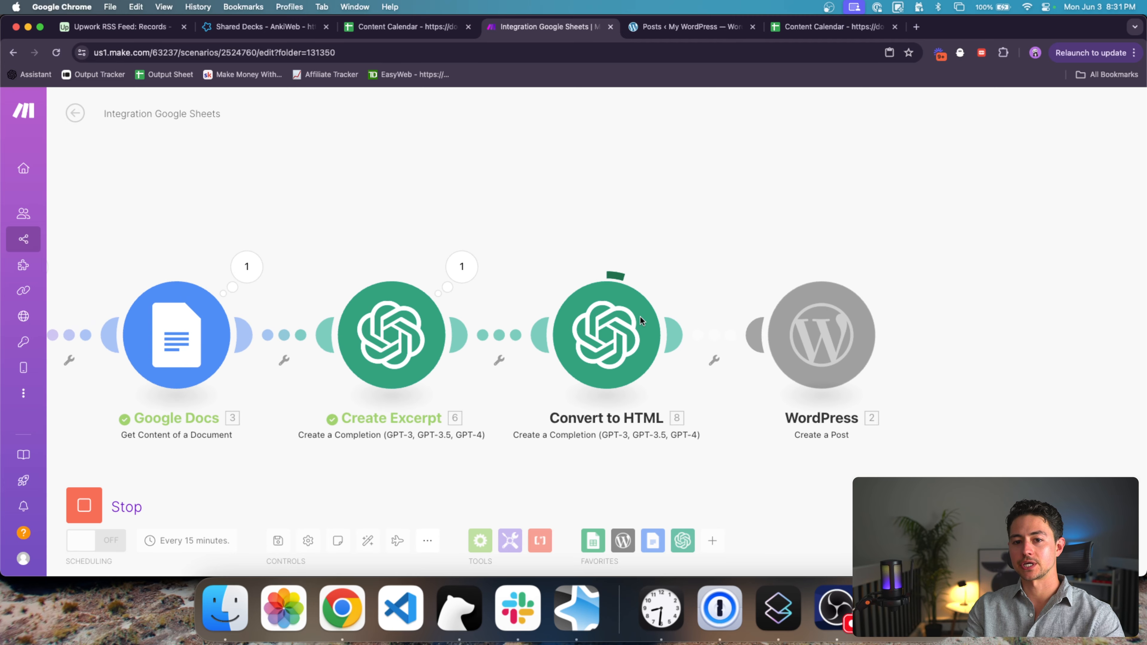
{"action": "left_click_drag", "start_coordinate": [712, 240], "coordinate": [694, 231]}
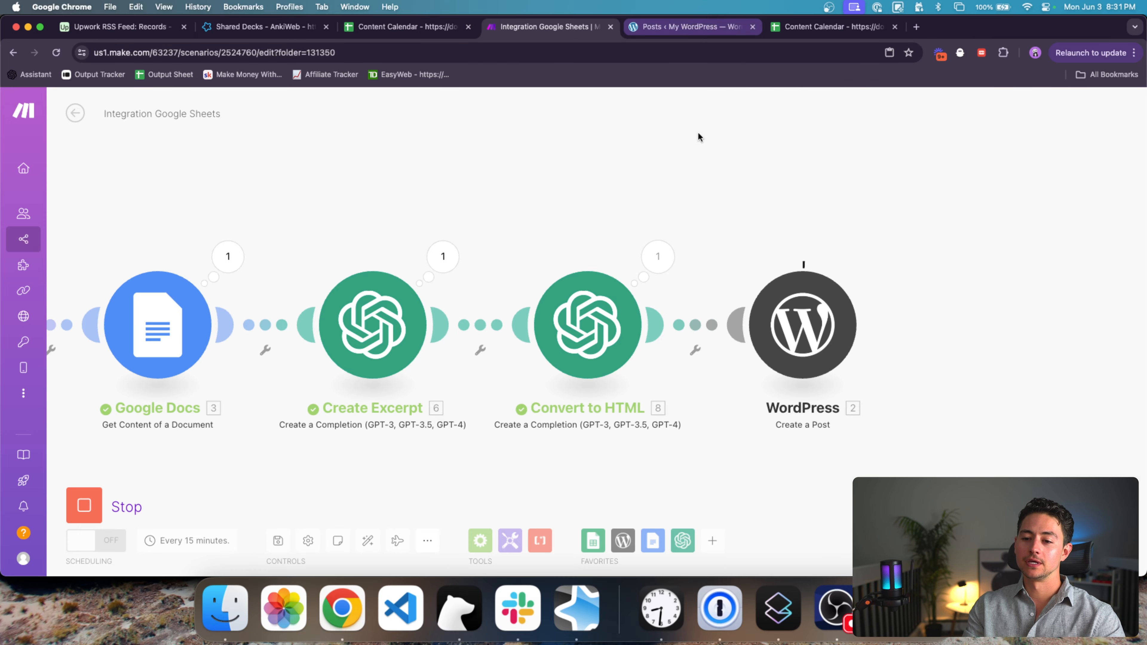
{"action": "left_click", "coordinate": [693, 29]}
Step: Reload the Posts list and open the newest AI in Process Automation post
{"action": "left_click", "coordinate": [272, 50]}
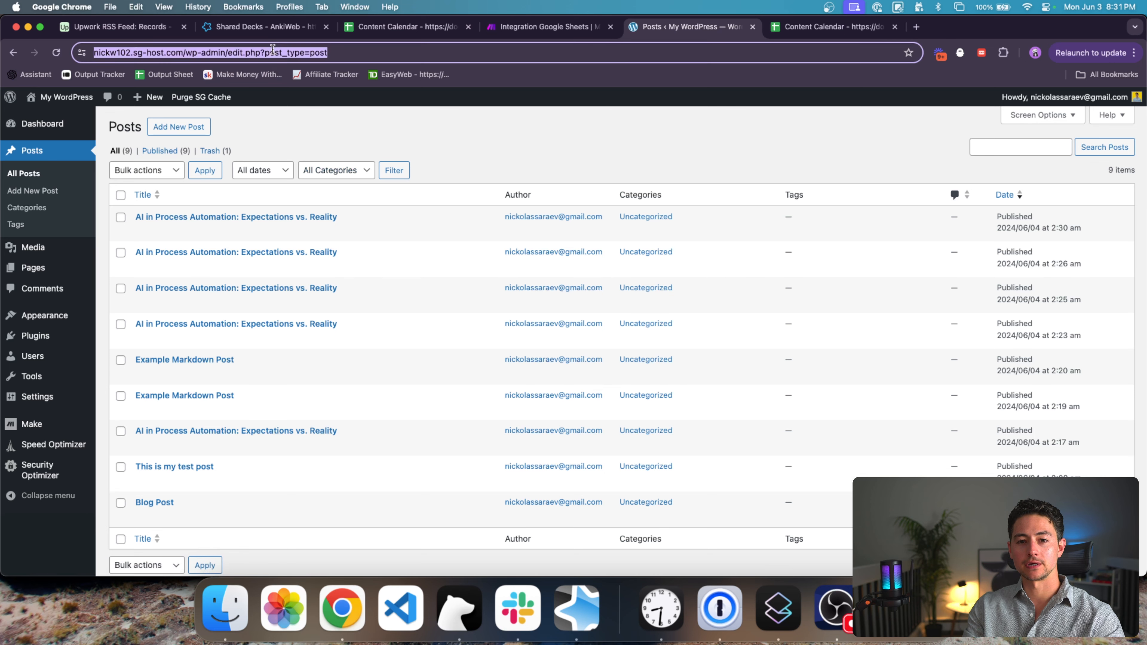
{"action": "key", "text": "Return"}
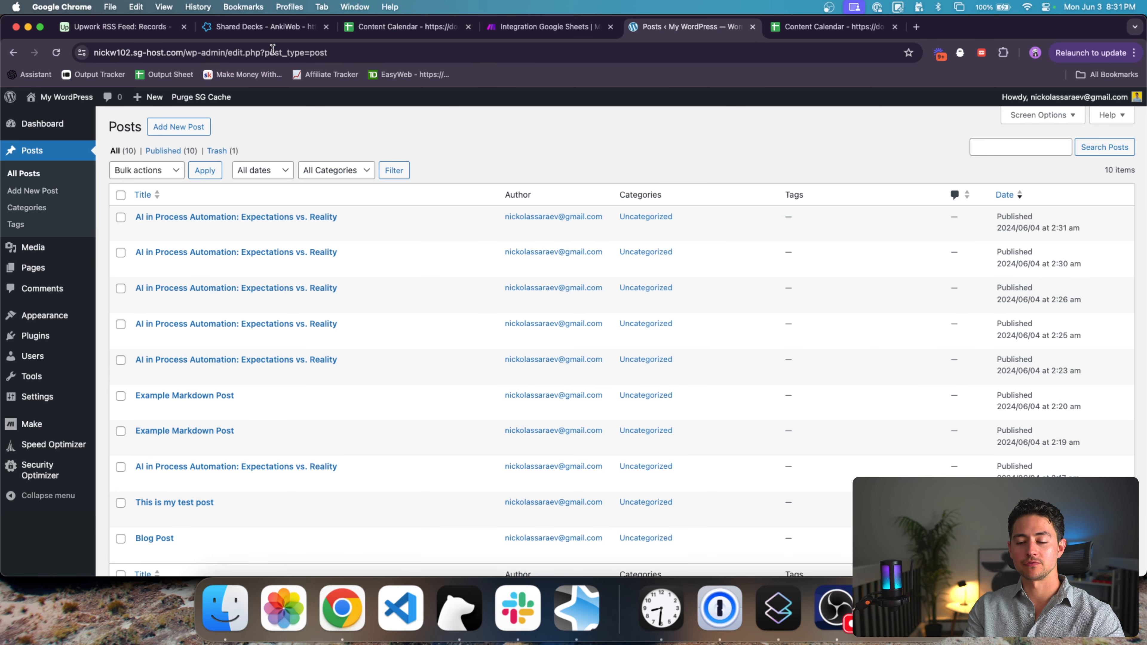
{"action": "left_click", "coordinate": [329, 219]}
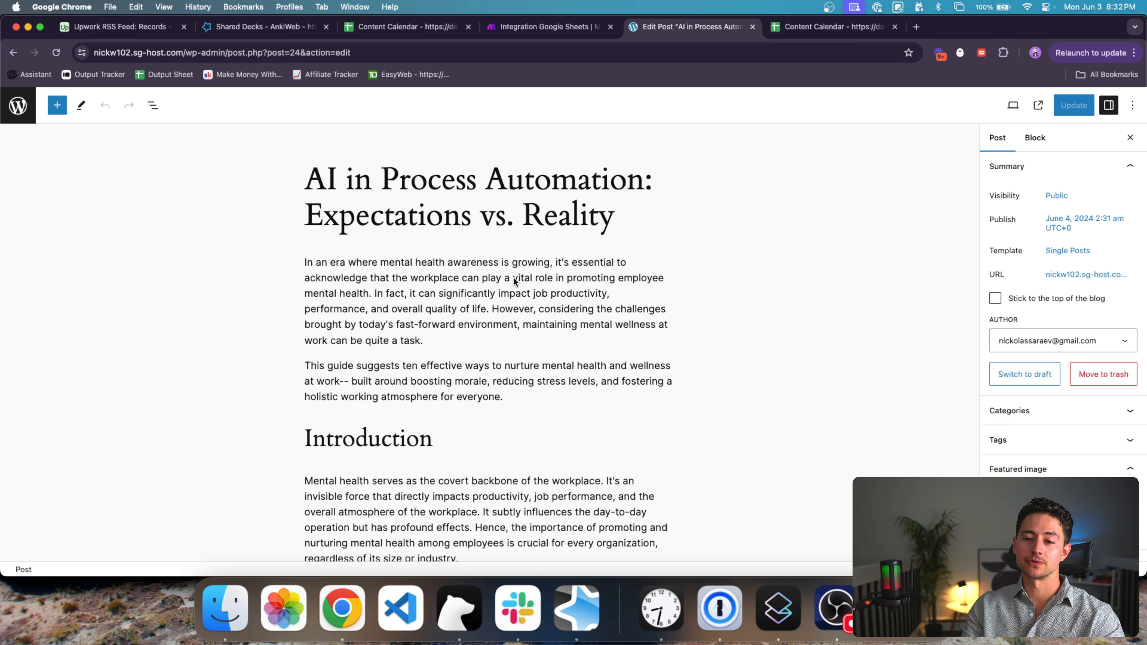
Step: Read through the new post's title and article body, then go back to Posts
{"action": "scroll", "coordinate": [682, 245], "scroll_direction": "down", "scroll_amount": 1}
{"action": "triple_click", "coordinate": [650, 172]}
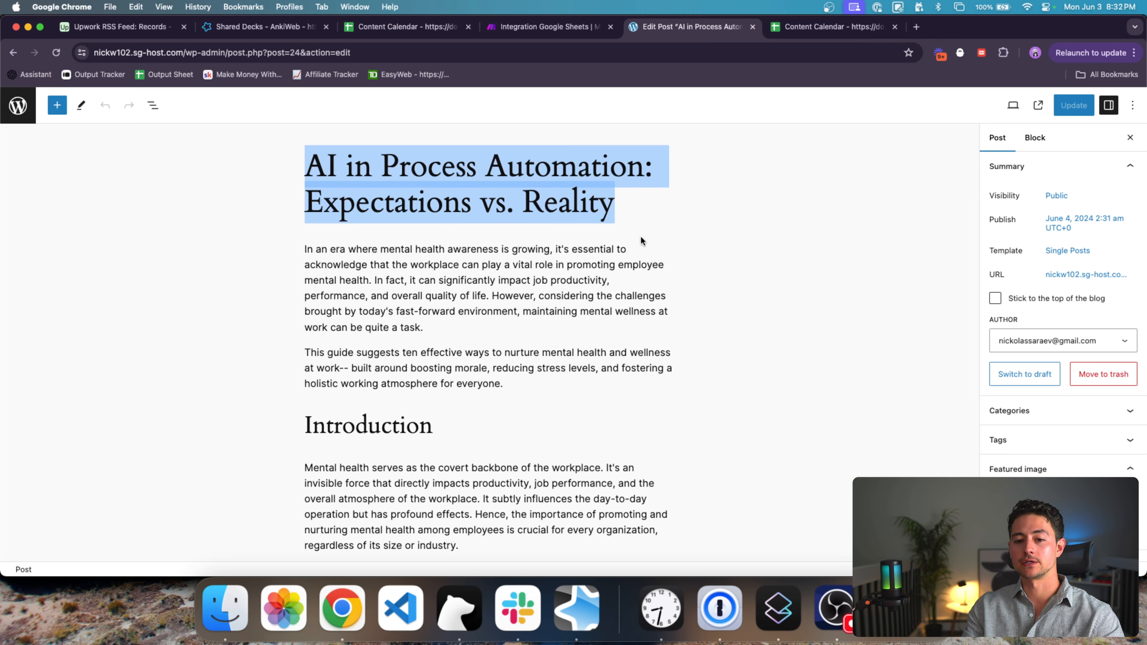
{"action": "scroll", "coordinate": [615, 261], "scroll_direction": "down", "scroll_amount": 1}
{"action": "triple_click", "coordinate": [545, 226]}
{"action": "left_click_drag", "start_coordinate": [546, 226], "coordinate": [549, 350]}
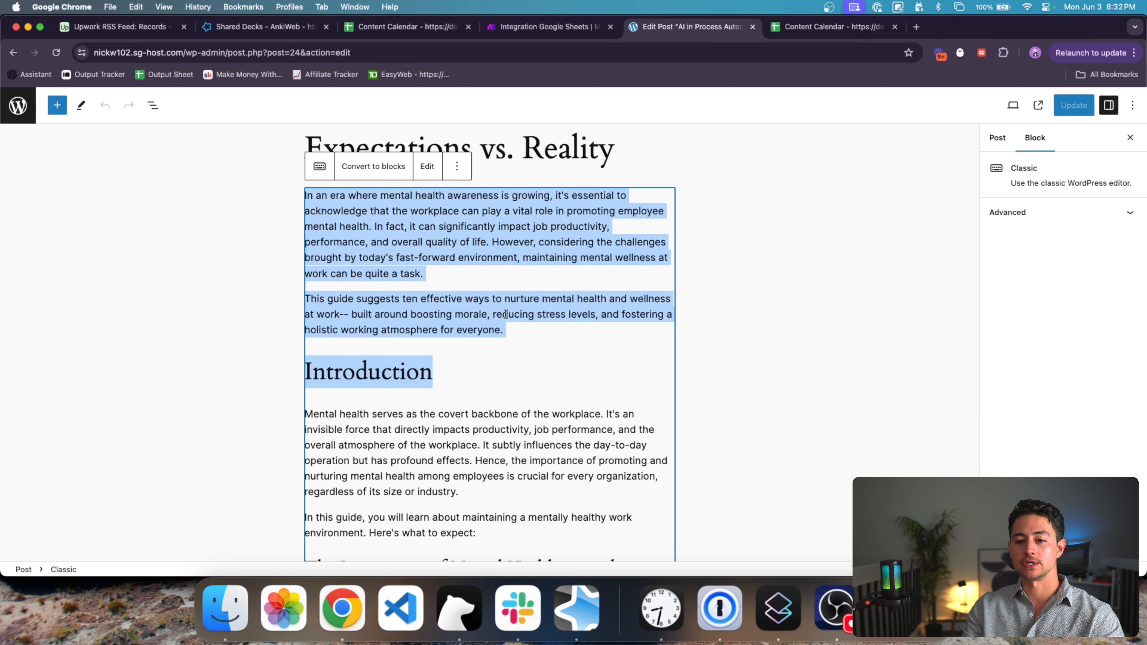
{"action": "left_click", "coordinate": [523, 272]}
{"action": "scroll", "coordinate": [523, 275], "scroll_direction": "down", "scroll_amount": 20}
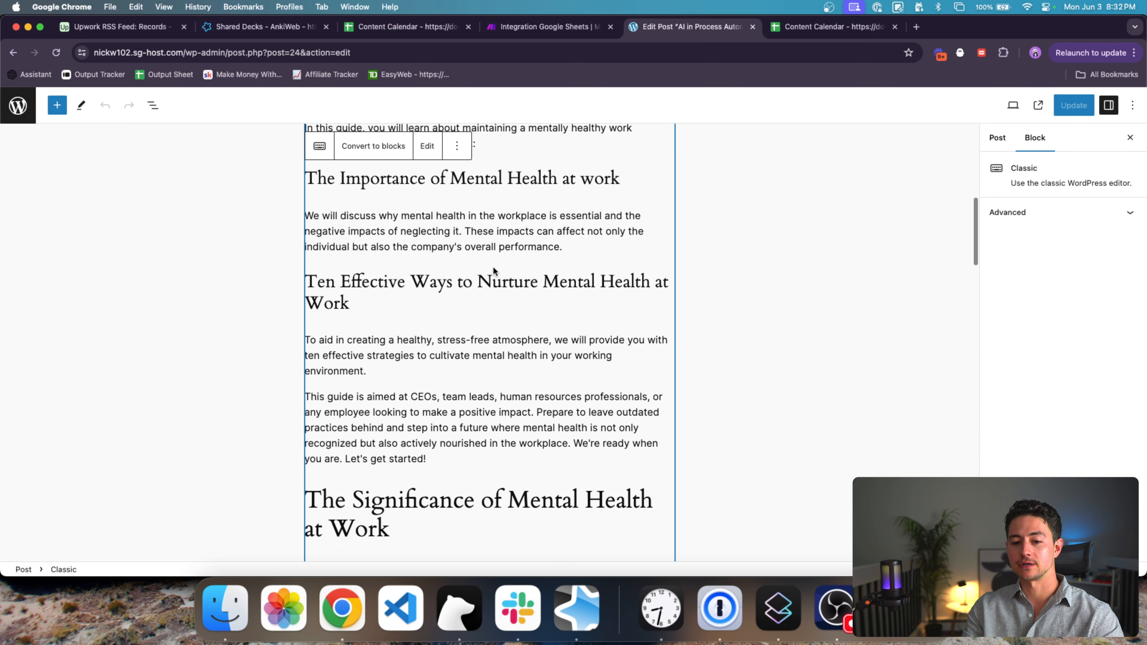
{"action": "scroll", "coordinate": [493, 268], "scroll_direction": "down", "scroll_amount": 20}
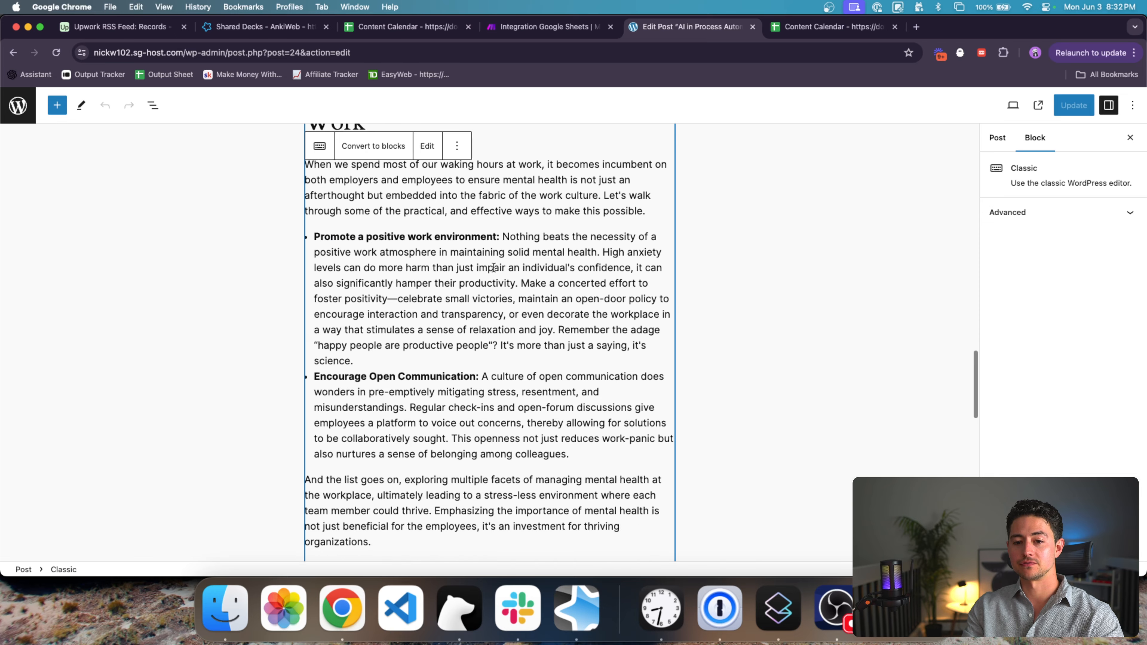
{"action": "scroll", "coordinate": [493, 268], "scroll_direction": "down", "scroll_amount": 20}
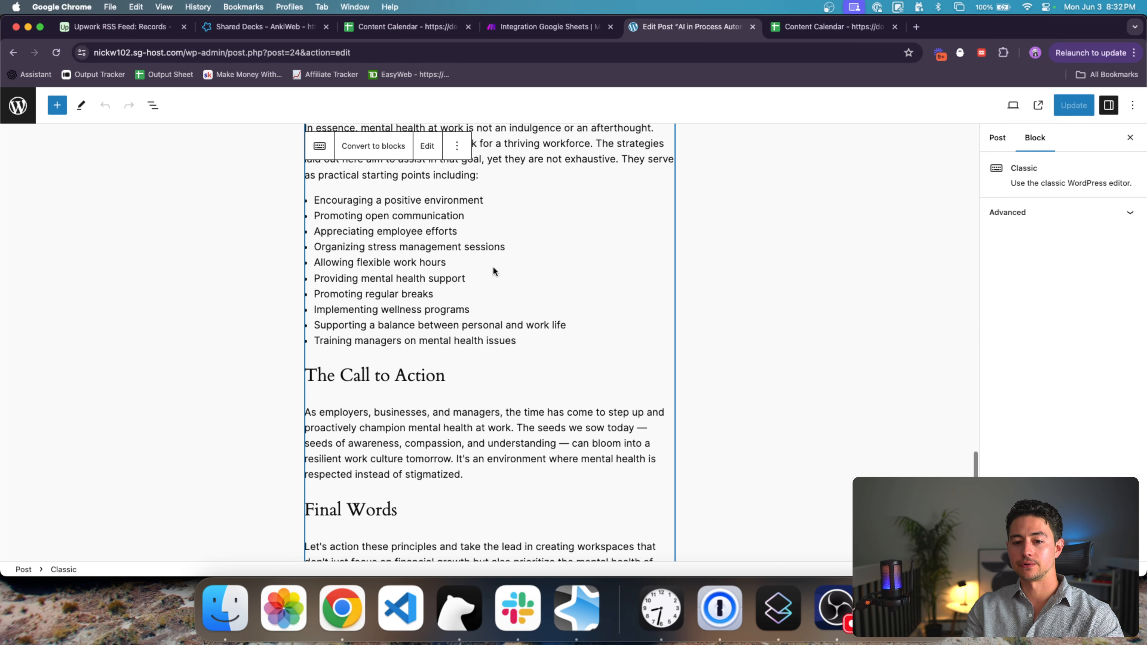
{"action": "scroll", "coordinate": [493, 268], "scroll_direction": "down", "scroll_amount": 3}
{"action": "scroll", "coordinate": [570, 264], "scroll_direction": "up", "scroll_amount": 20}
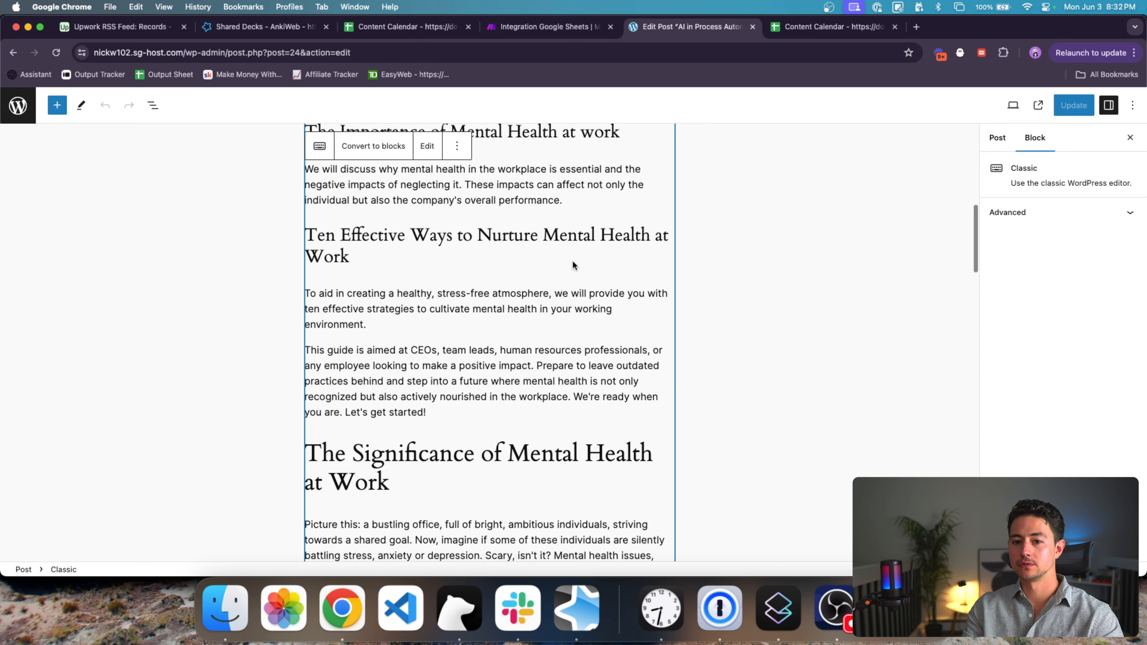
{"action": "left_click", "coordinate": [378, 168]}
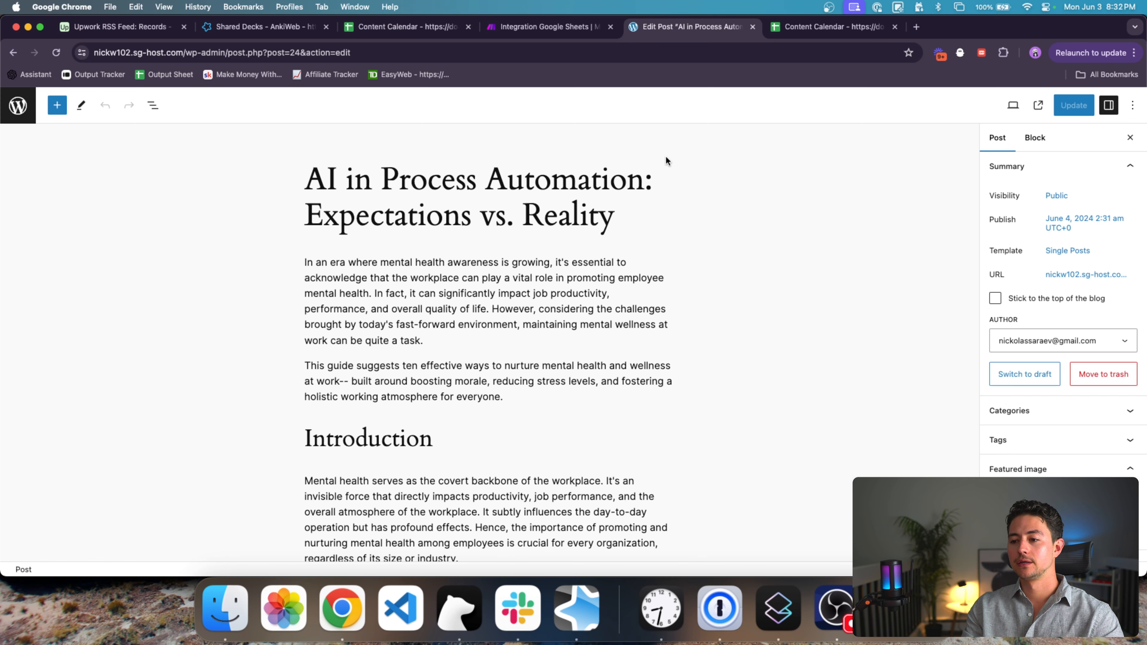
{"action": "scroll", "coordinate": [695, 241], "scroll_direction": "down", "scroll_amount": 5}
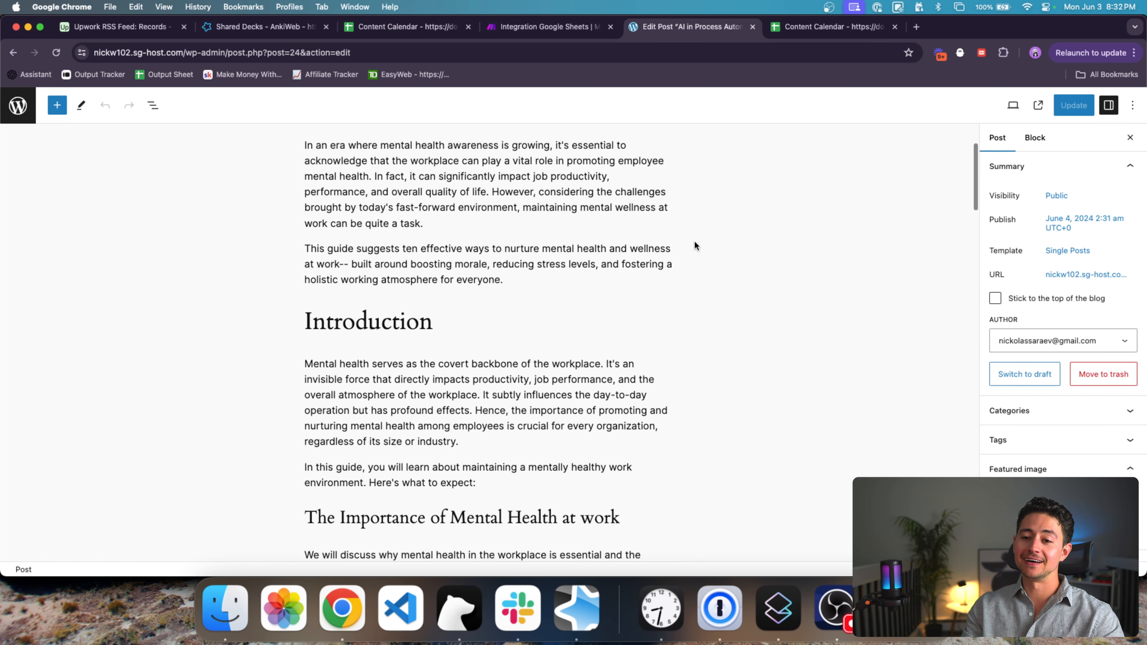
{"action": "scroll", "coordinate": [694, 245], "scroll_direction": "up", "scroll_amount": 5}
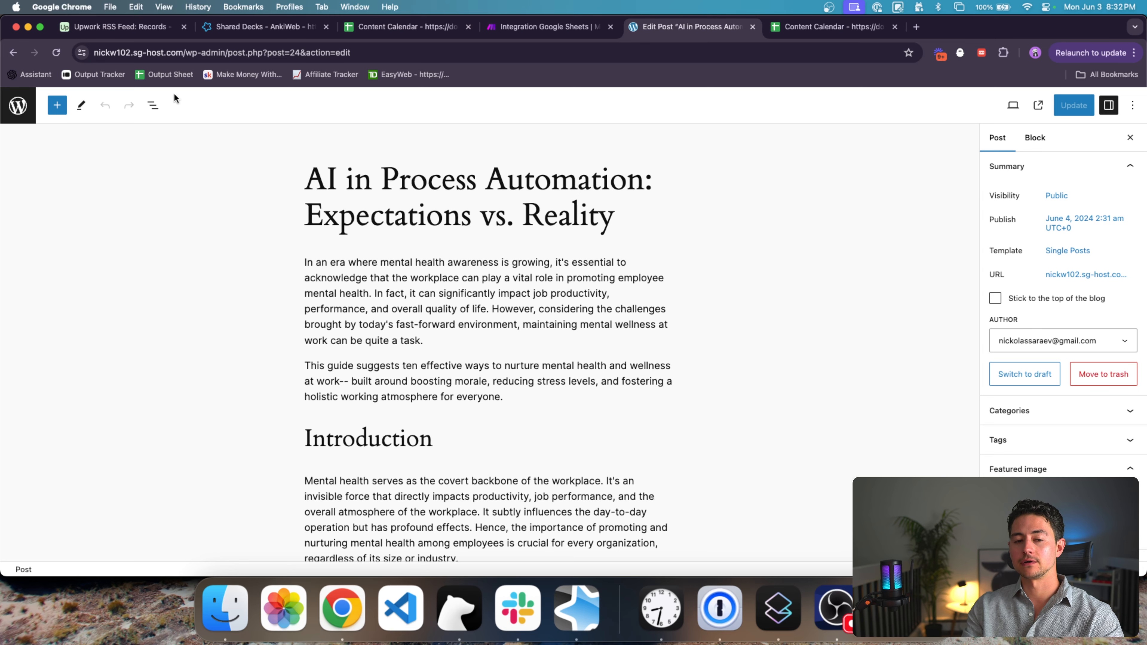
{"action": "left_click", "coordinate": [21, 106]}
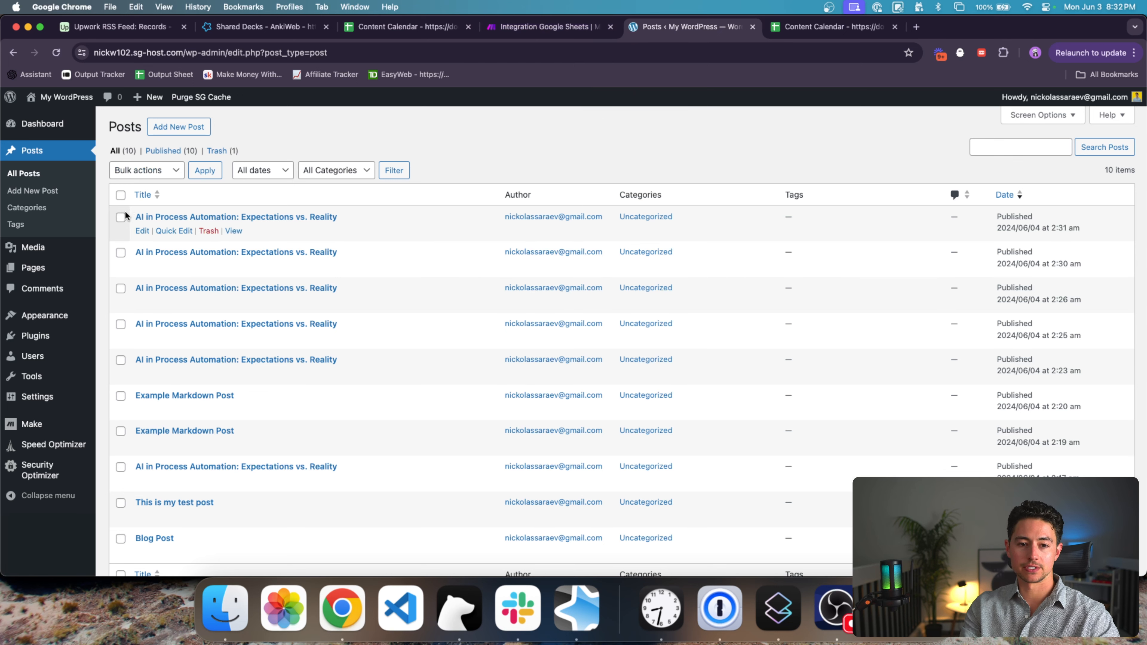
Step: Select all ten posts and bulk Move to Trash, then return to Make
{"action": "left_click", "coordinate": [121, 360], "text": "shift"}
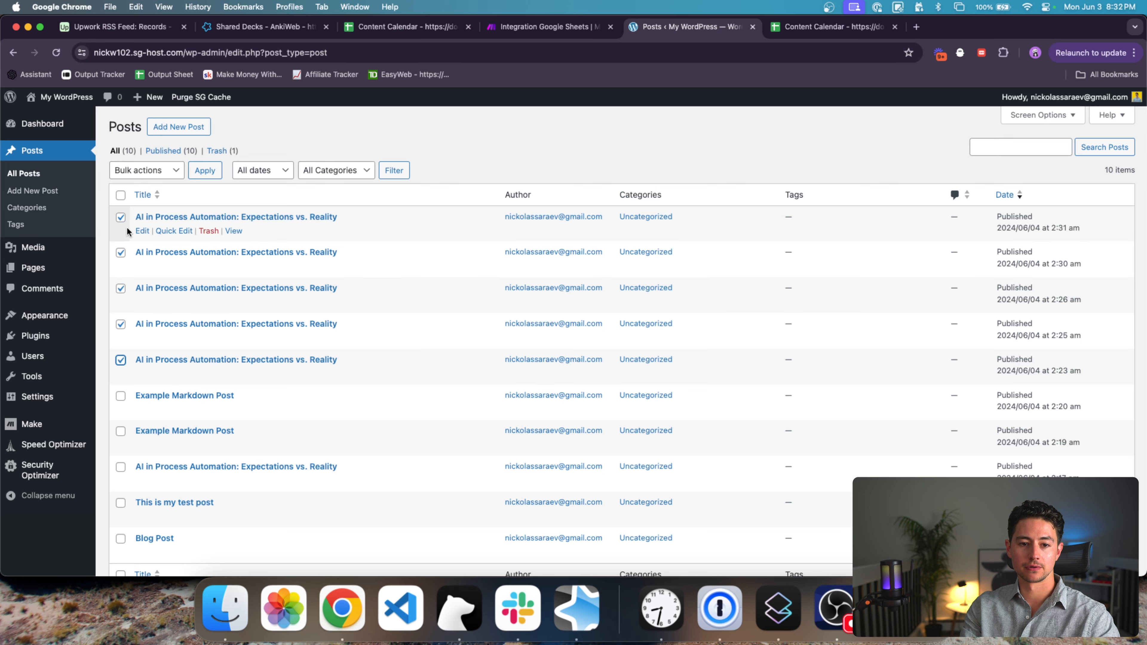
{"action": "scroll", "coordinate": [132, 425], "scroll_direction": "down", "scroll_amount": 1}
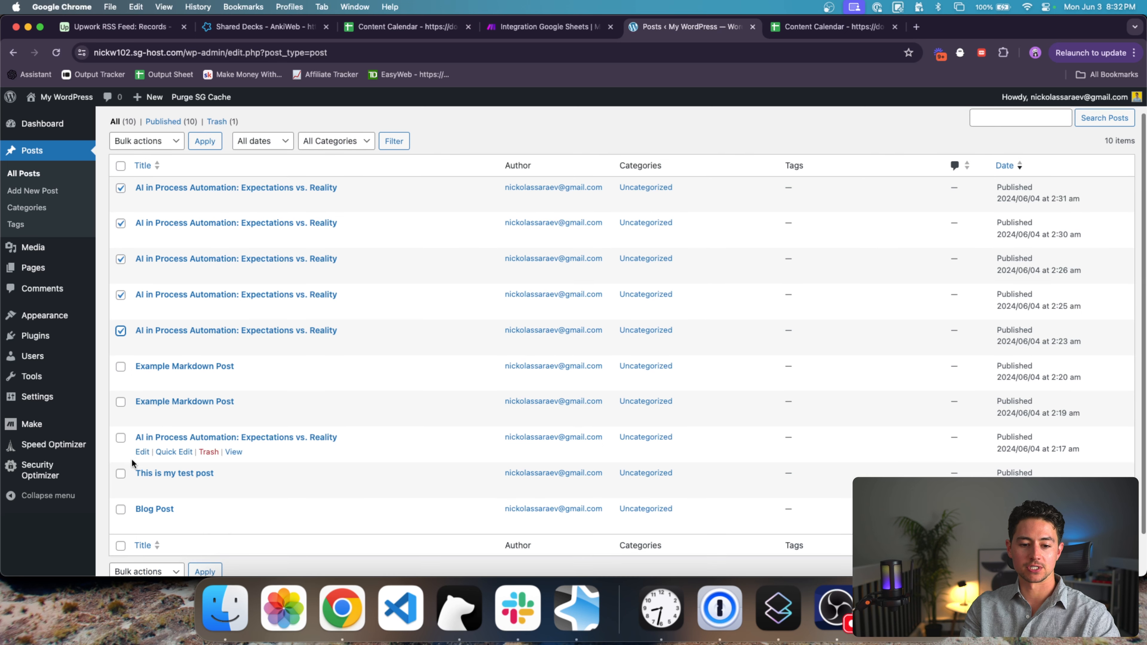
{"action": "left_click", "coordinate": [120, 509], "text": "shift"}
{"action": "scroll", "coordinate": [435, 159], "scroll_direction": "up", "scroll_amount": 2}
{"action": "scroll", "coordinate": [581, 228], "scroll_direction": "down", "scroll_amount": 4}
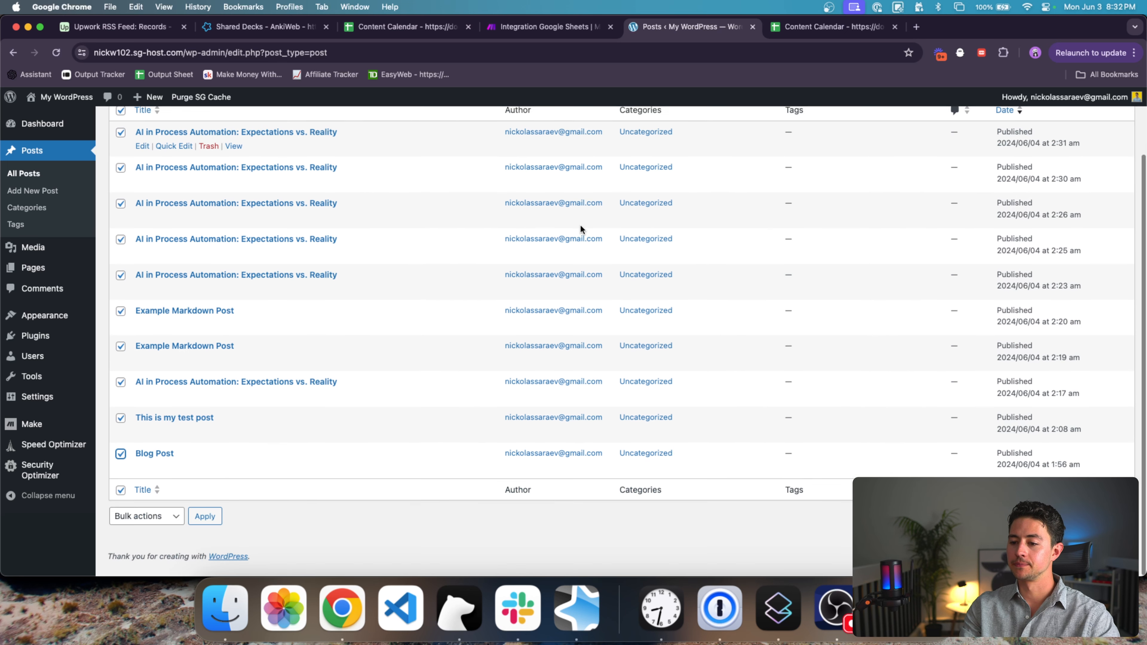
{"action": "scroll", "coordinate": [576, 315], "scroll_direction": "up", "scroll_amount": 2}
{"action": "left_click", "coordinate": [162, 169]}
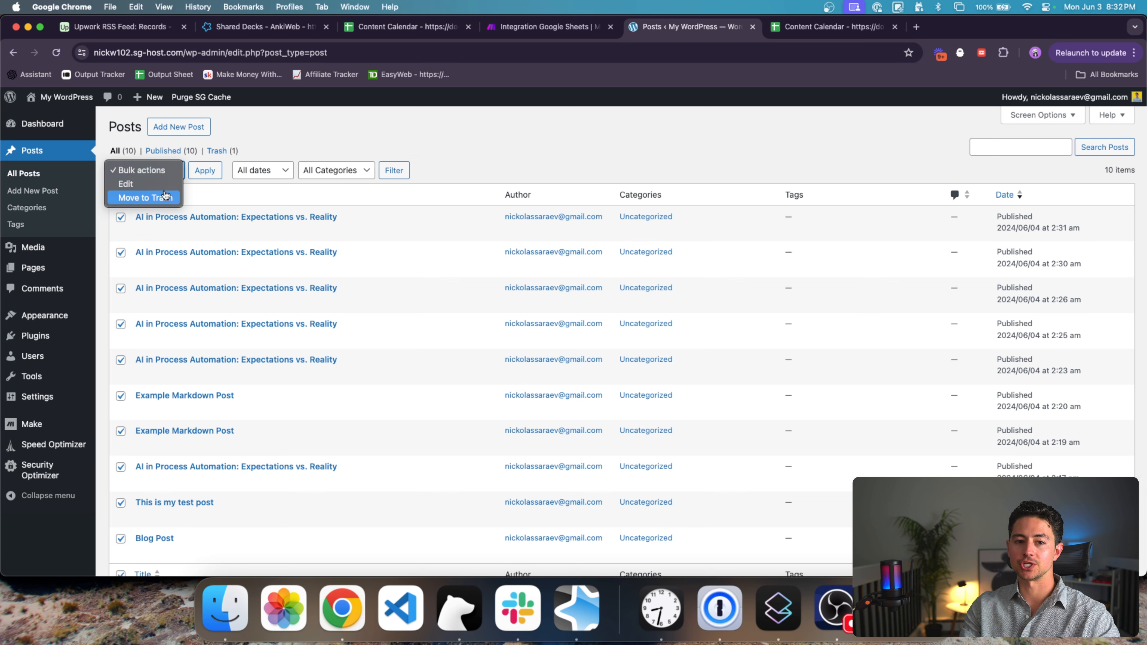
{"action": "left_click", "coordinate": [167, 199]}
{"action": "scroll", "coordinate": [901, 200], "scroll_direction": "down", "scroll_amount": 1}
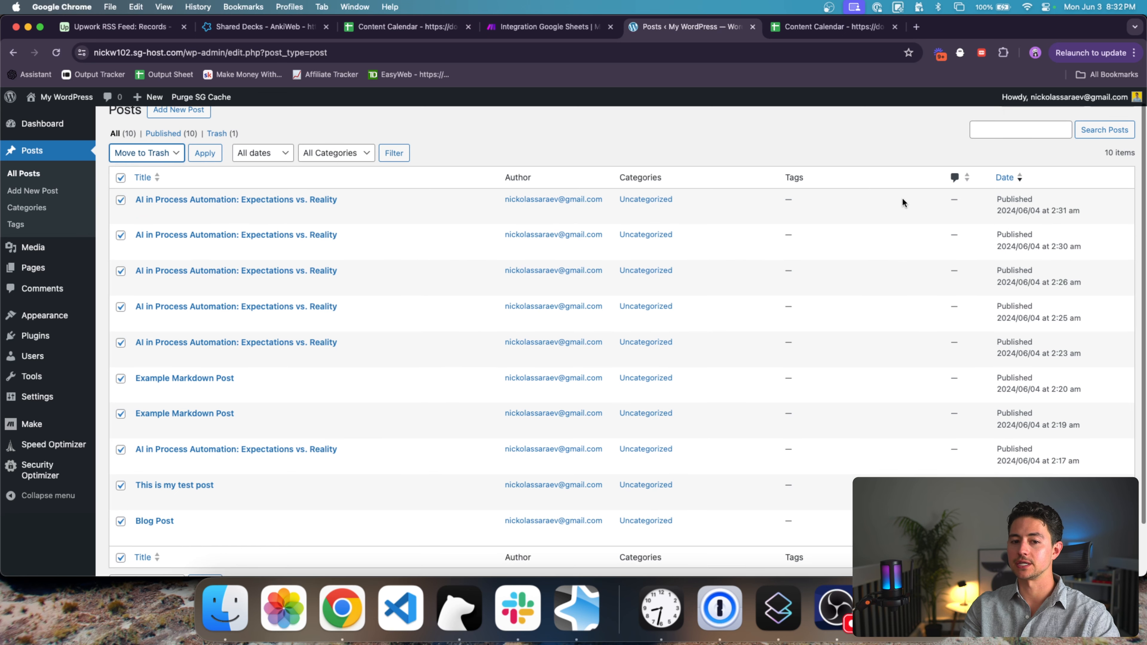
{"action": "scroll", "coordinate": [309, 140], "scroll_direction": "up", "scroll_amount": 1}
{"action": "left_click", "coordinate": [204, 172]}
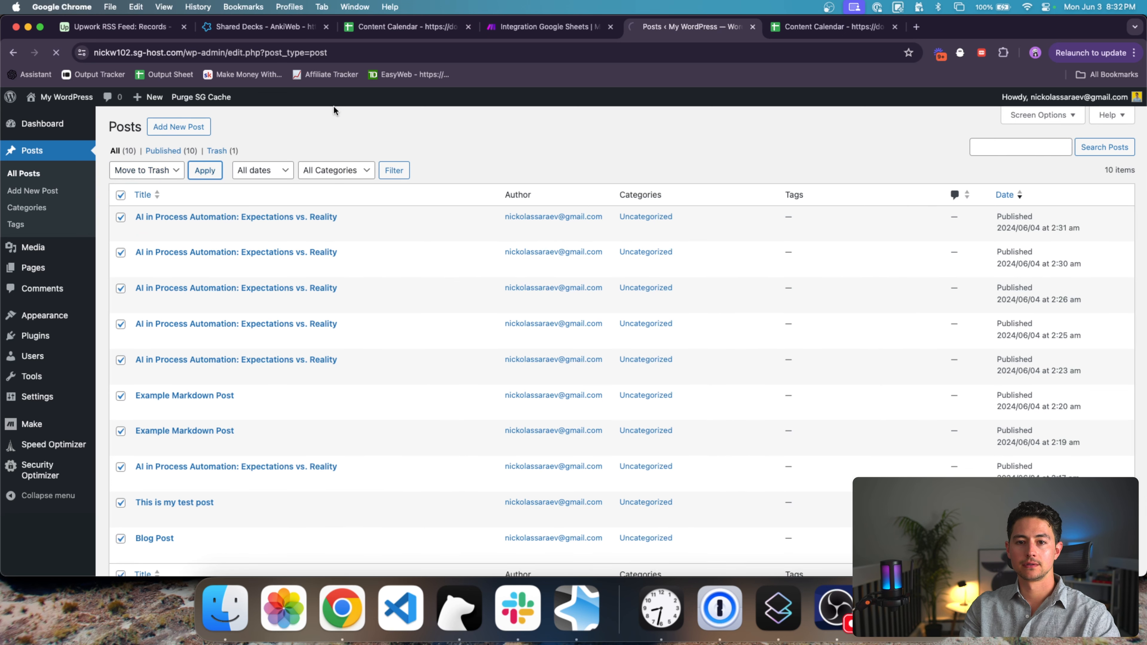
{"action": "left_click", "coordinate": [525, 36]}
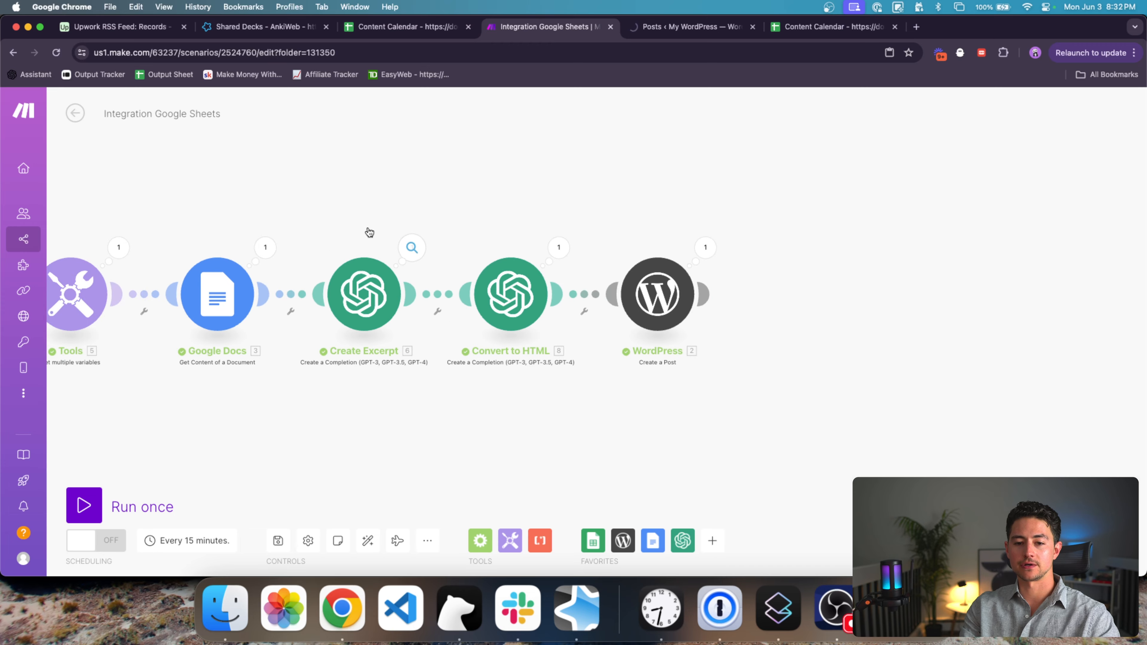
Step: Delete row 5, 'How to Automate Lead Generation', from the Content Calendar sheet
{"action": "left_click", "coordinate": [176, 301]}
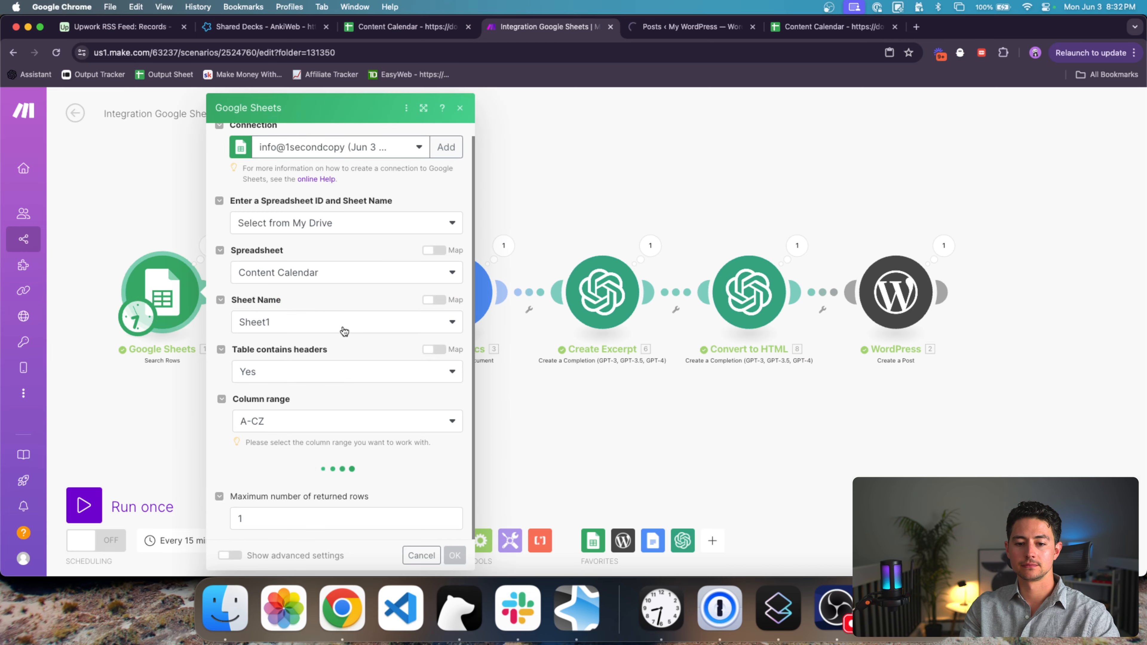
{"action": "left_click", "coordinate": [409, 532]}
{"action": "left_click", "coordinate": [402, 27]}
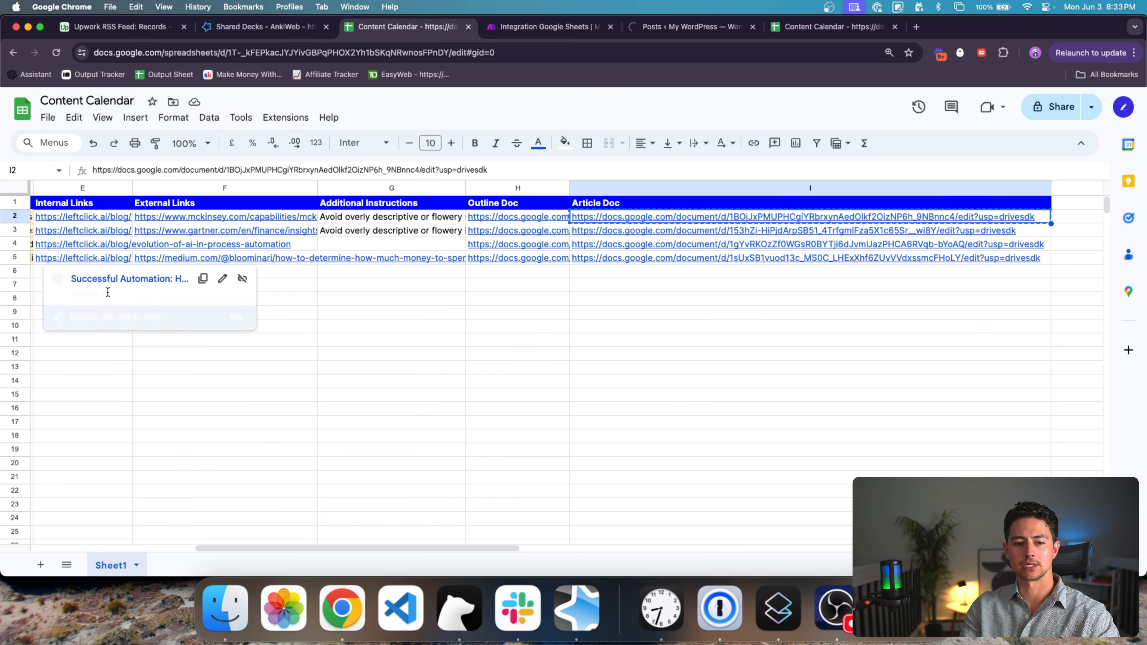
{"action": "scroll", "coordinate": [89, 264], "scroll_direction": "left", "scroll_amount": 5}
{"action": "scroll", "coordinate": [89, 264], "scroll_direction": "left", "scroll_amount": 5}
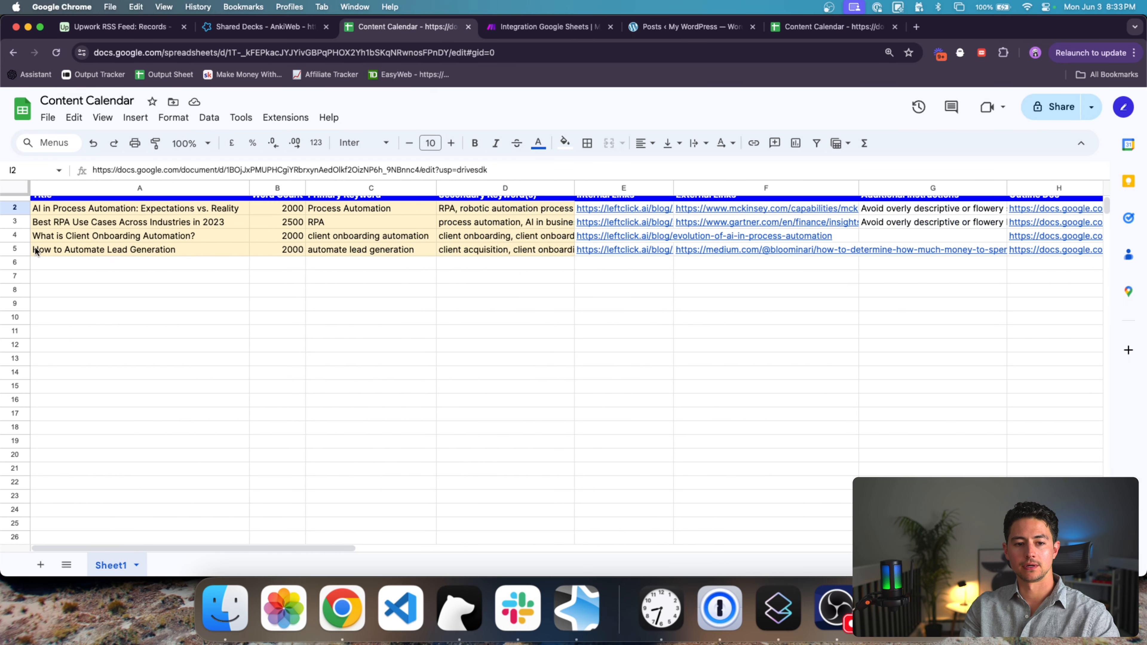
{"action": "scroll", "coordinate": [39, 251], "scroll_direction": "up", "scroll_amount": 1}
{"action": "left_click", "coordinate": [17, 256]}
{"action": "right_click", "coordinate": [18, 255]}
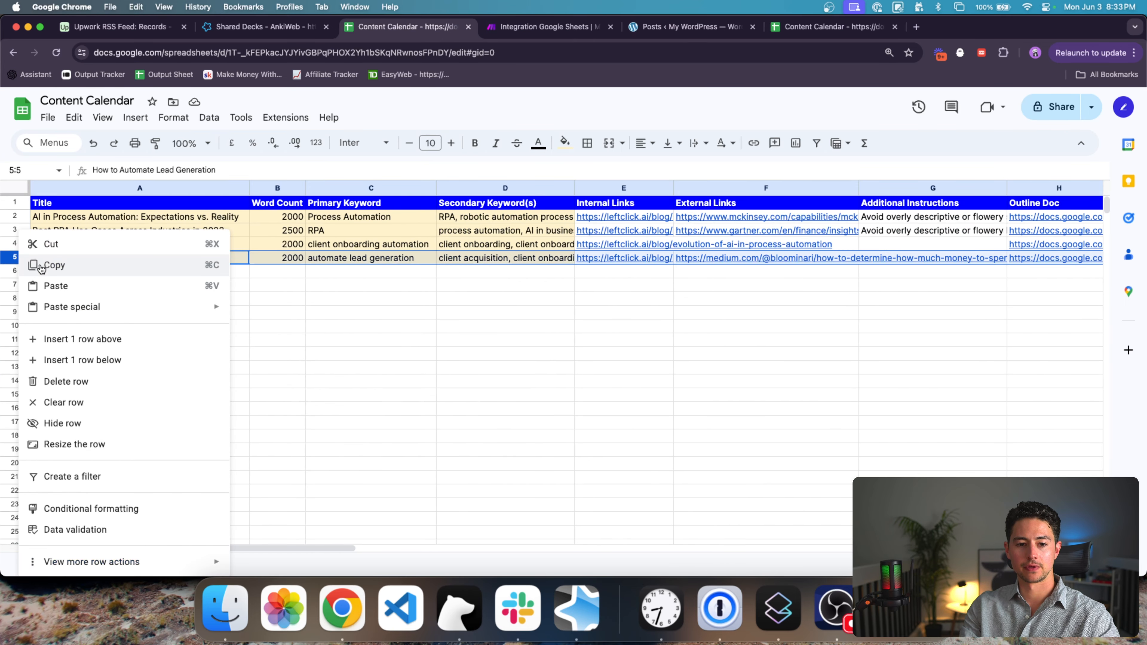
{"action": "left_click", "coordinate": [90, 381]}
Step: Limit the Google Sheets Search Rows step to 3 returned rows and run the scenario once
{"action": "key", "text": "super+alt+Right"}
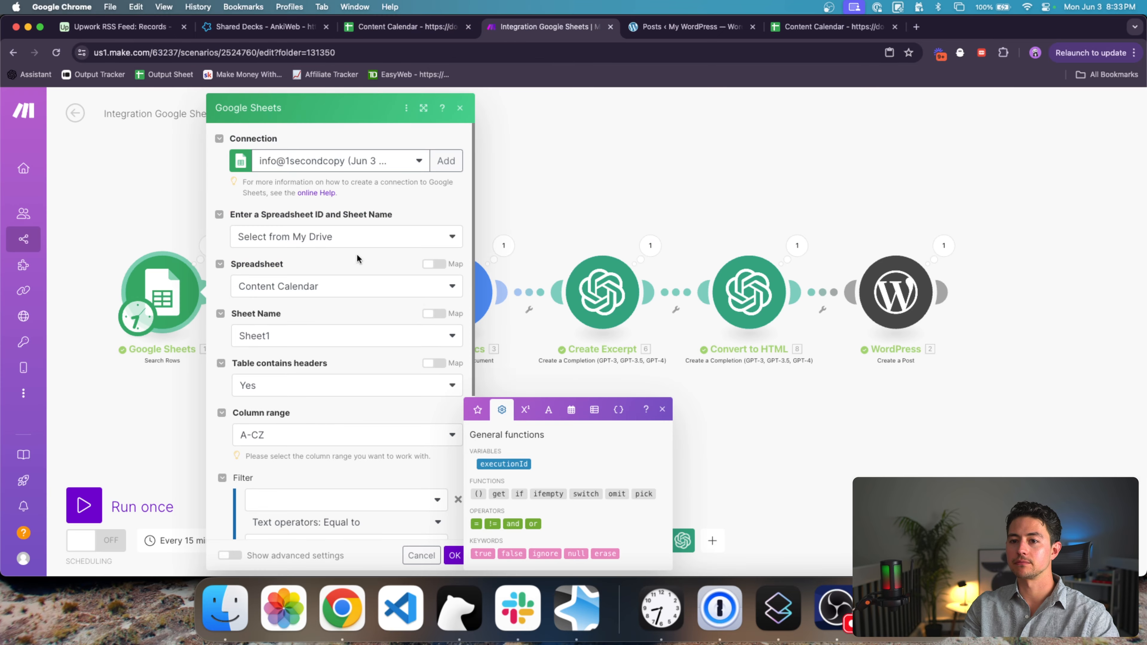
{"action": "scroll", "coordinate": [327, 491], "scroll_direction": "down", "scroll_amount": 5}
{"action": "key", "text": "super+a"}
{"action": "type", "text": "3"}
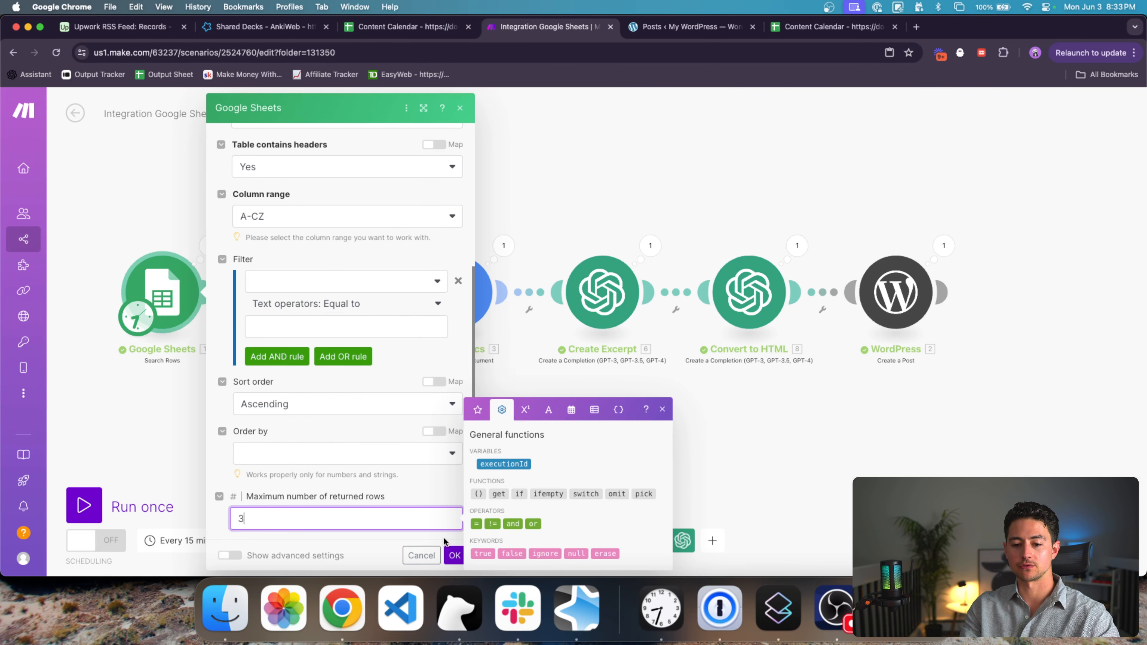
{"action": "left_click", "coordinate": [444, 540]}
{"action": "left_click", "coordinate": [456, 557]}
{"action": "scroll", "coordinate": [485, 441], "scroll_direction": "down", "scroll_amount": 2}
{"action": "left_click_drag", "start_coordinate": [515, 440], "coordinate": [440, 442]}
{"action": "left_click", "coordinate": [84, 505]}
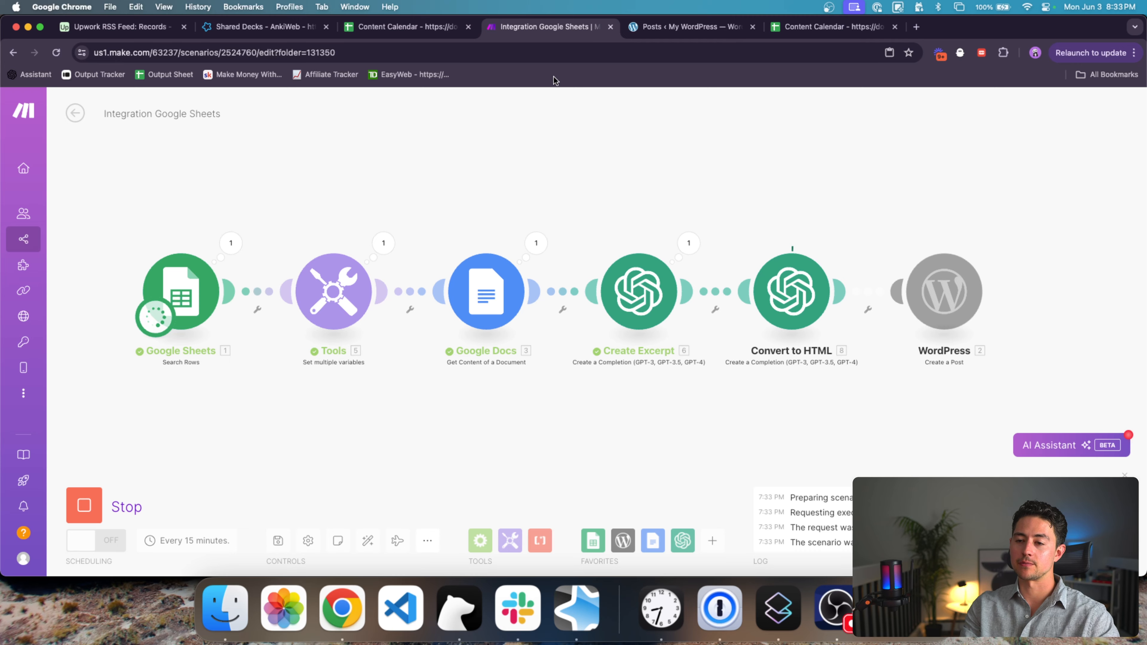
Step: From the Content Calendar, open row 3's Article Doc, '50+ RPA Use Cases Across Industries in 2023'
{"action": "left_click", "coordinate": [408, 29]}
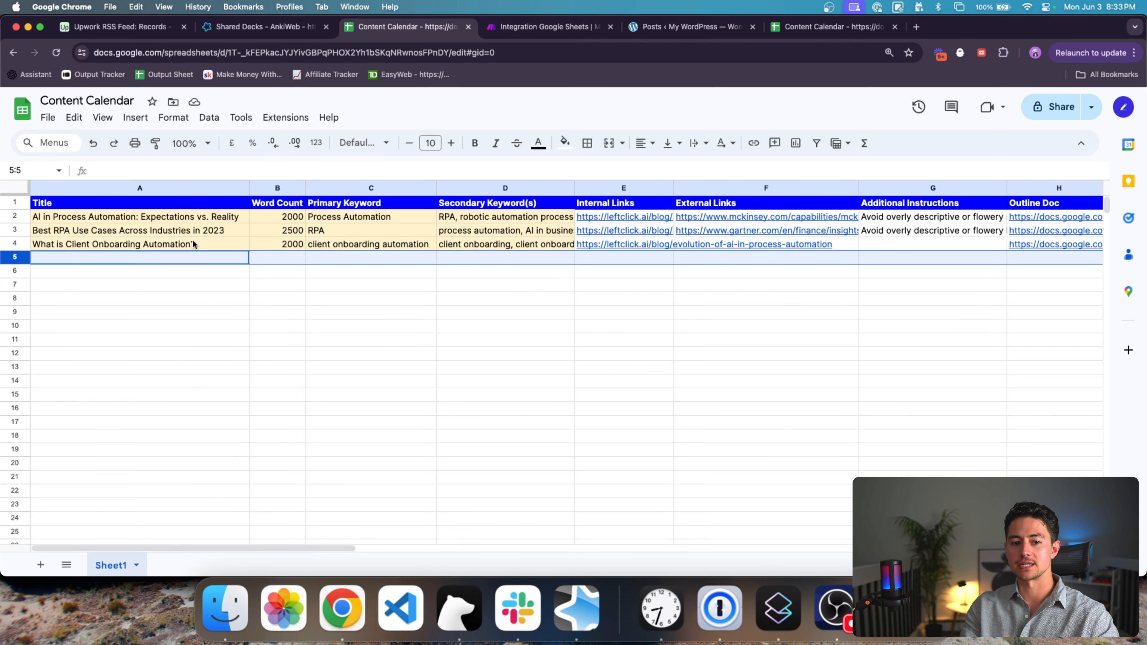
{"action": "scroll", "coordinate": [644, 258], "scroll_direction": "right", "scroll_amount": 10}
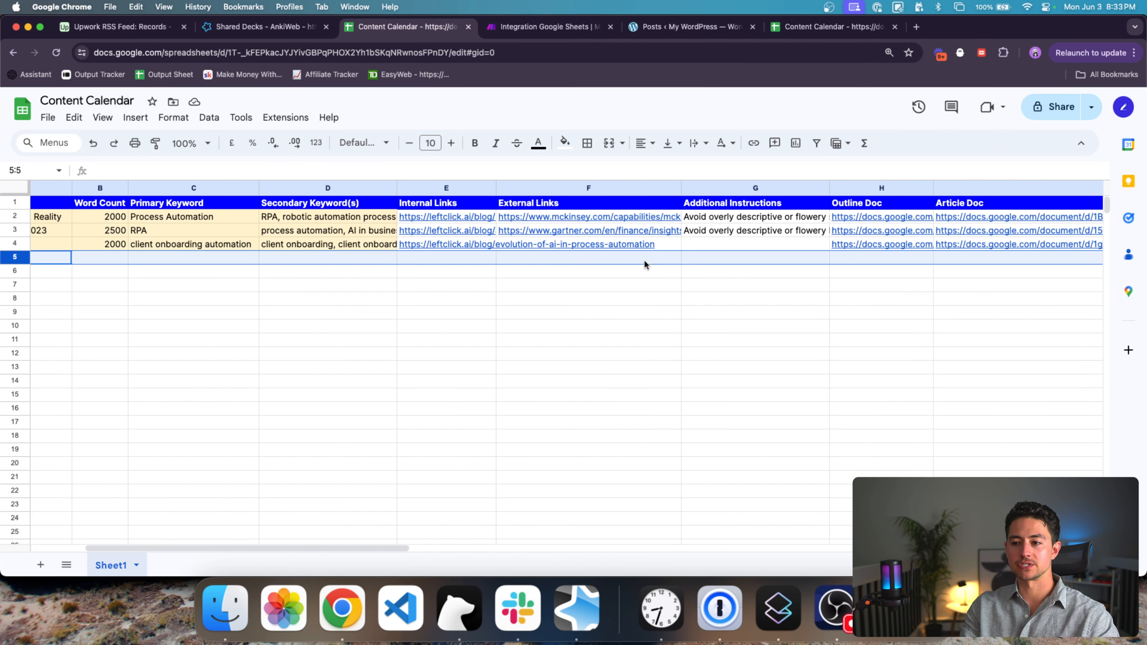
{"action": "left_click", "coordinate": [630, 215]}
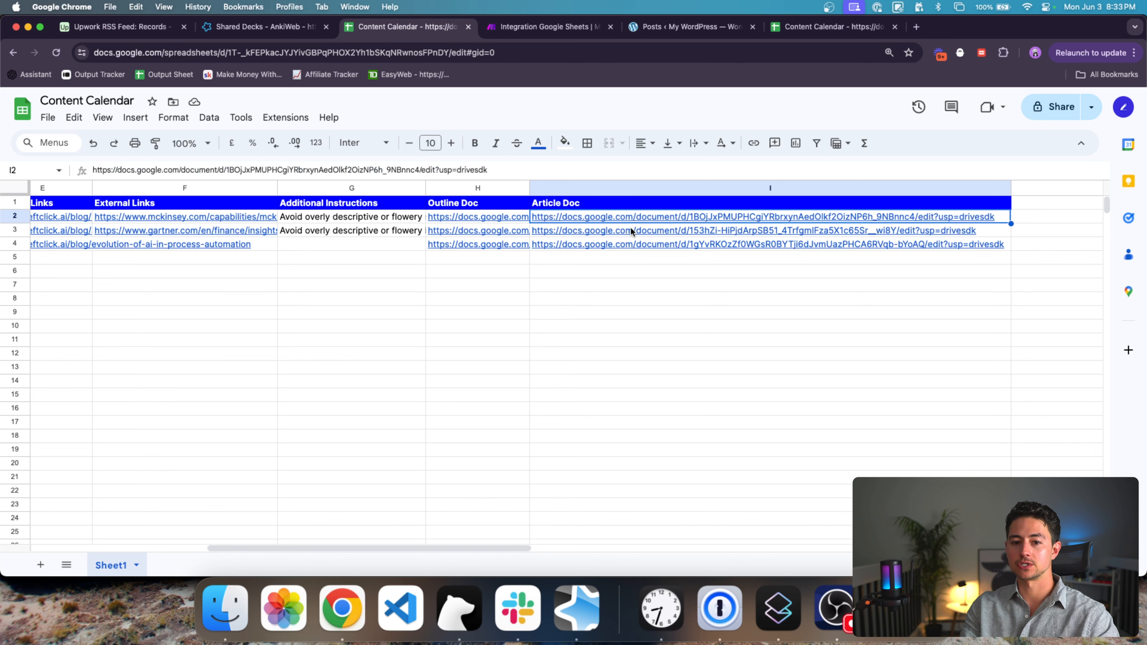
{"action": "left_click", "coordinate": [630, 229]}
{"action": "left_click", "coordinate": [627, 247]}
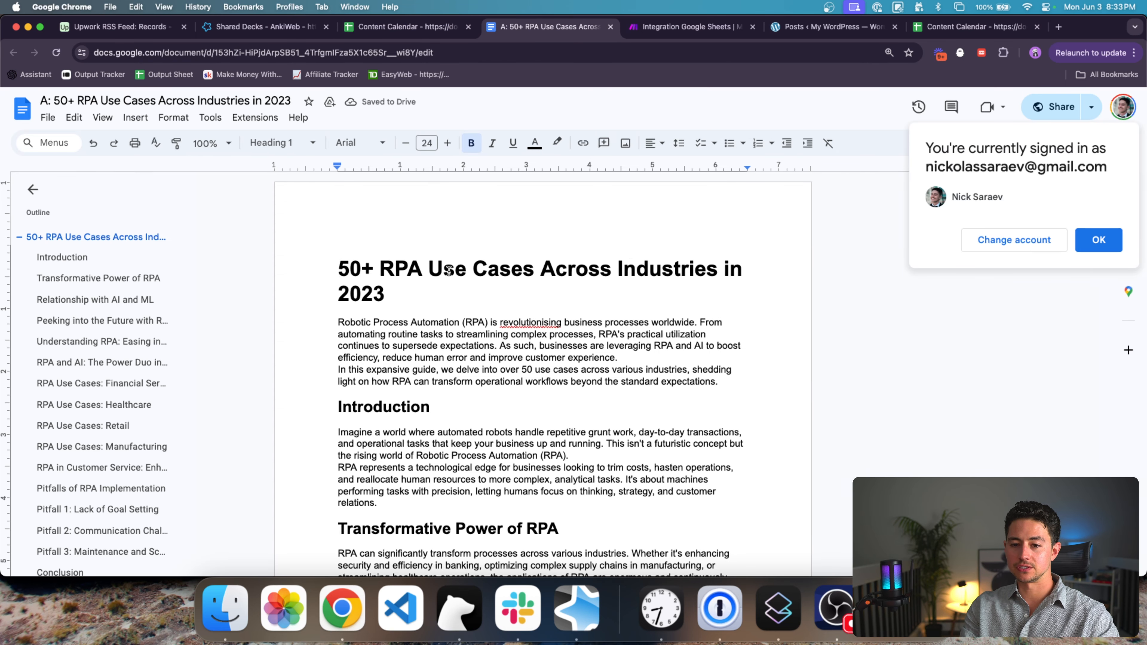
Step: Check the RPA article's opening paragraph and Introduction heading style, then return to the WordPress posts list
{"action": "left_click", "coordinate": [456, 332]}
{"action": "triple_click", "coordinate": [456, 331]}
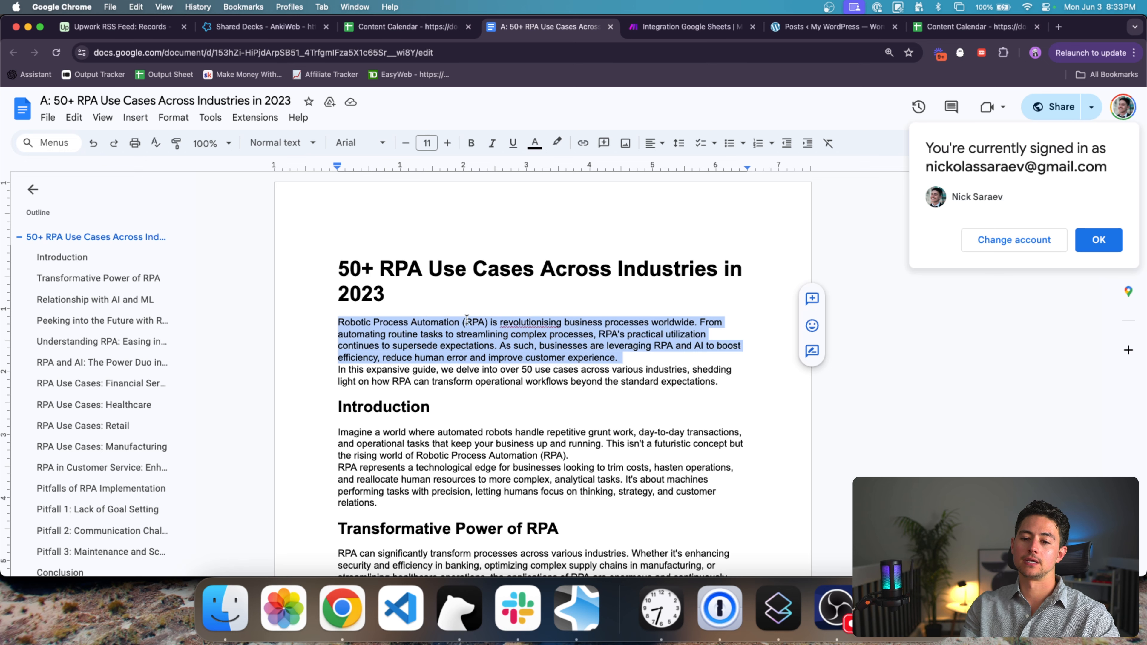
{"action": "scroll", "coordinate": [466, 319], "scroll_direction": "down", "scroll_amount": 3}
{"action": "scroll", "coordinate": [427, 278], "scroll_direction": "up", "scroll_amount": 1}
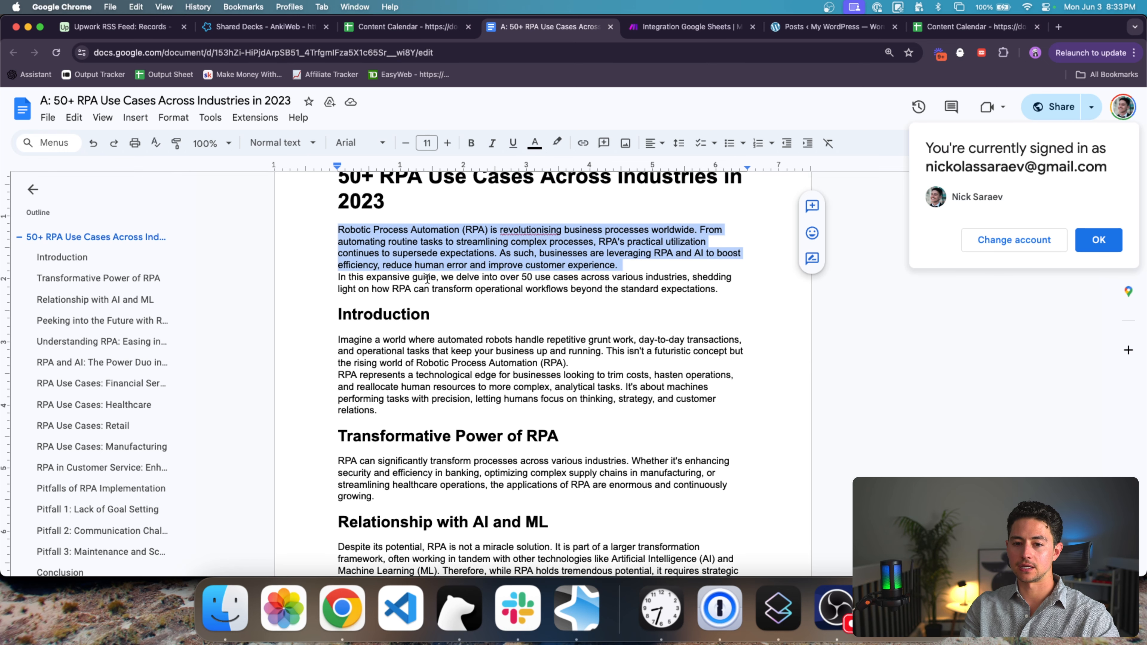
{"action": "double_click", "coordinate": [417, 336]}
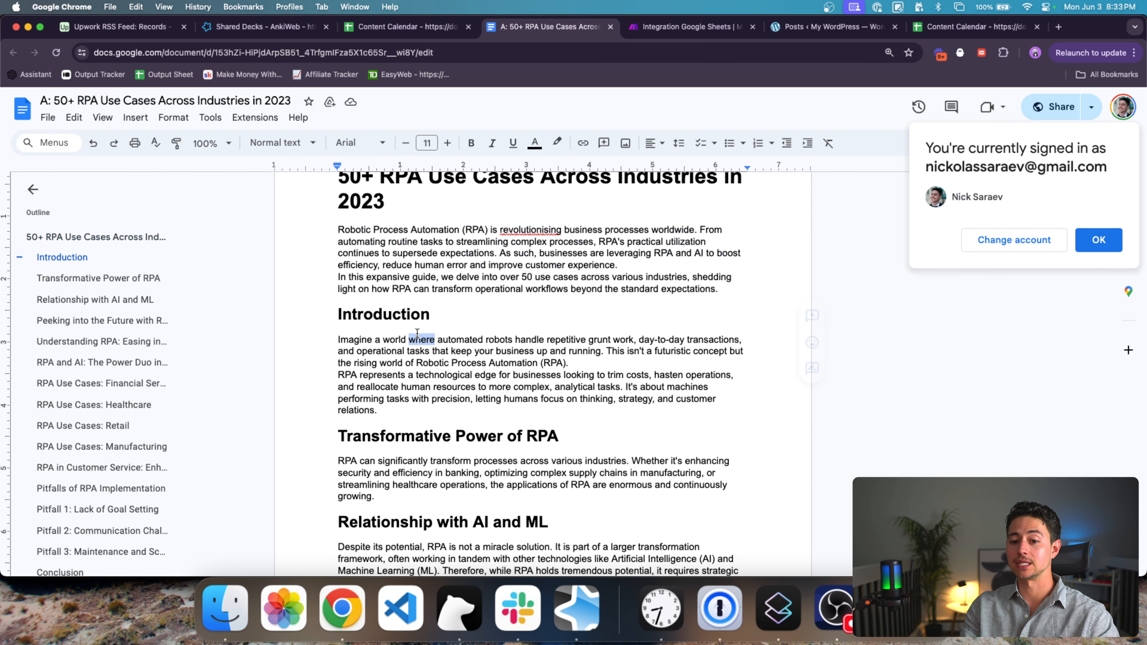
{"action": "double_click", "coordinate": [406, 314]}
{"action": "scroll", "coordinate": [637, 329], "scroll_direction": "down", "scroll_amount": 1}
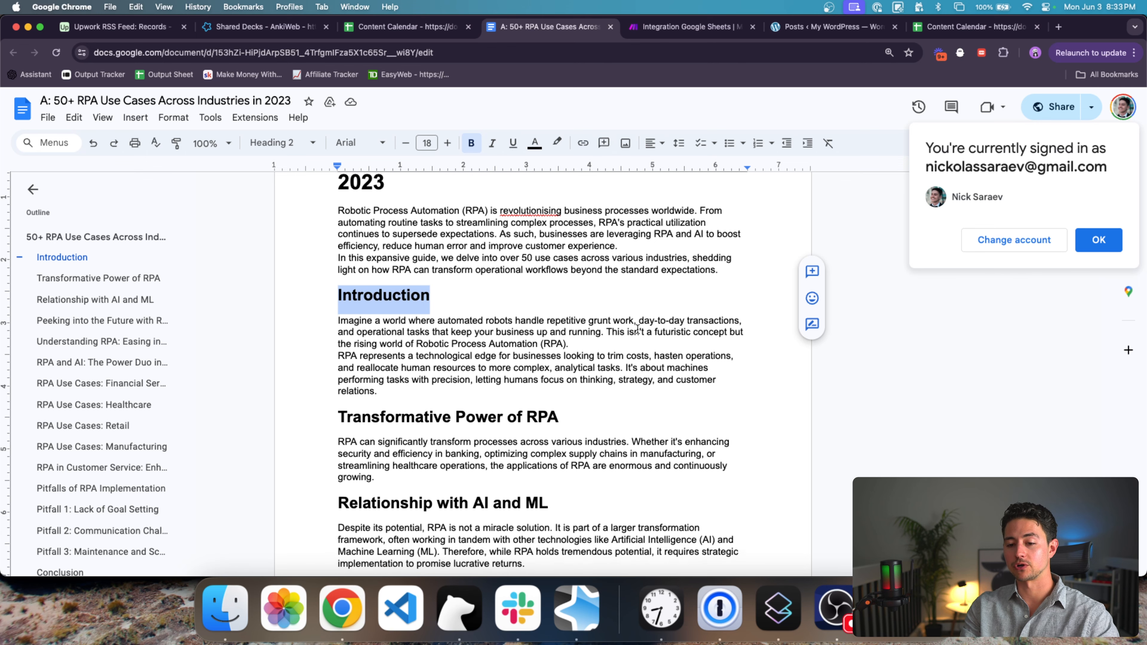
{"action": "scroll", "coordinate": [637, 328], "scroll_direction": "down", "scroll_amount": 2}
{"action": "scroll", "coordinate": [598, 272], "scroll_direction": "up", "scroll_amount": 3}
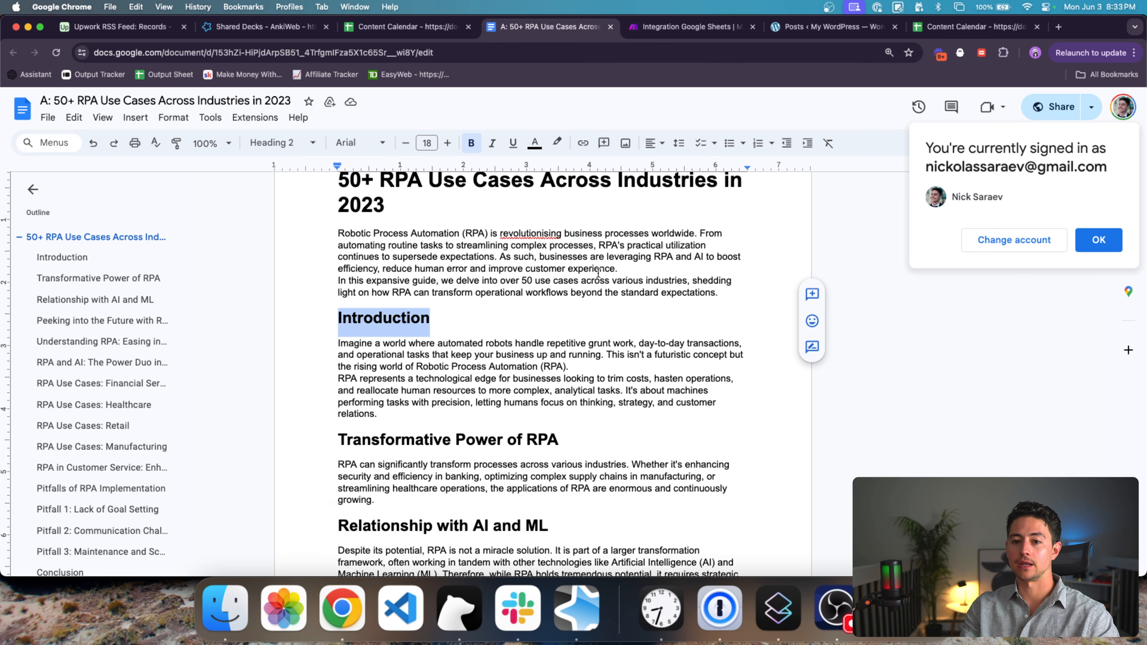
{"action": "scroll", "coordinate": [598, 272], "scroll_direction": "up", "scroll_amount": 4}
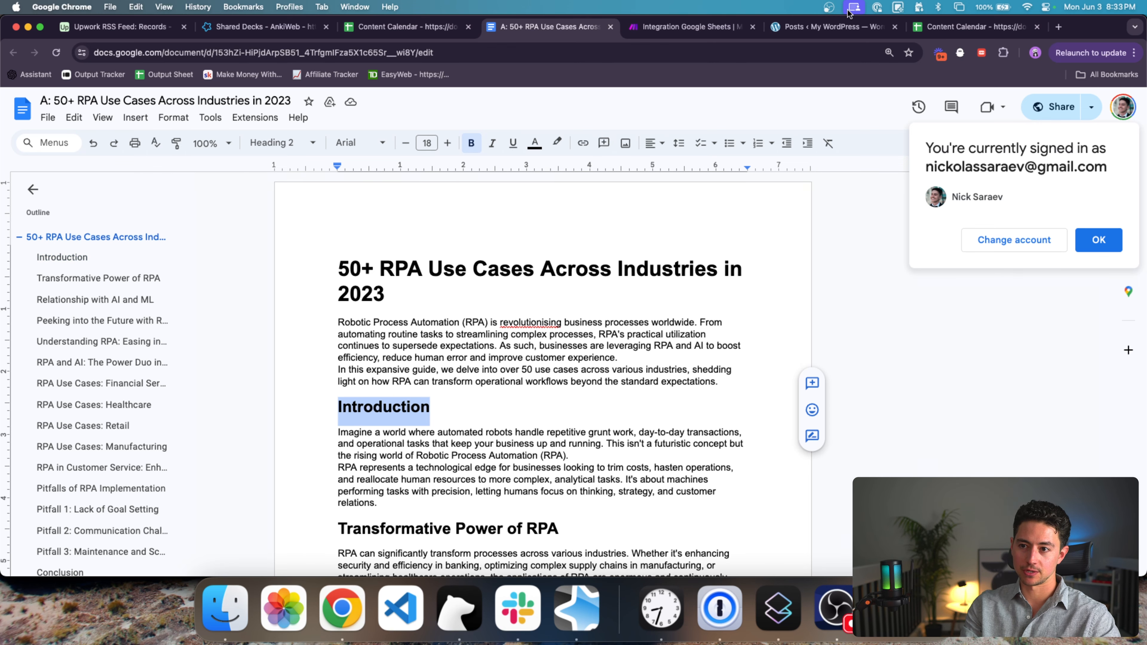
{"action": "left_click", "coordinate": [837, 26]}
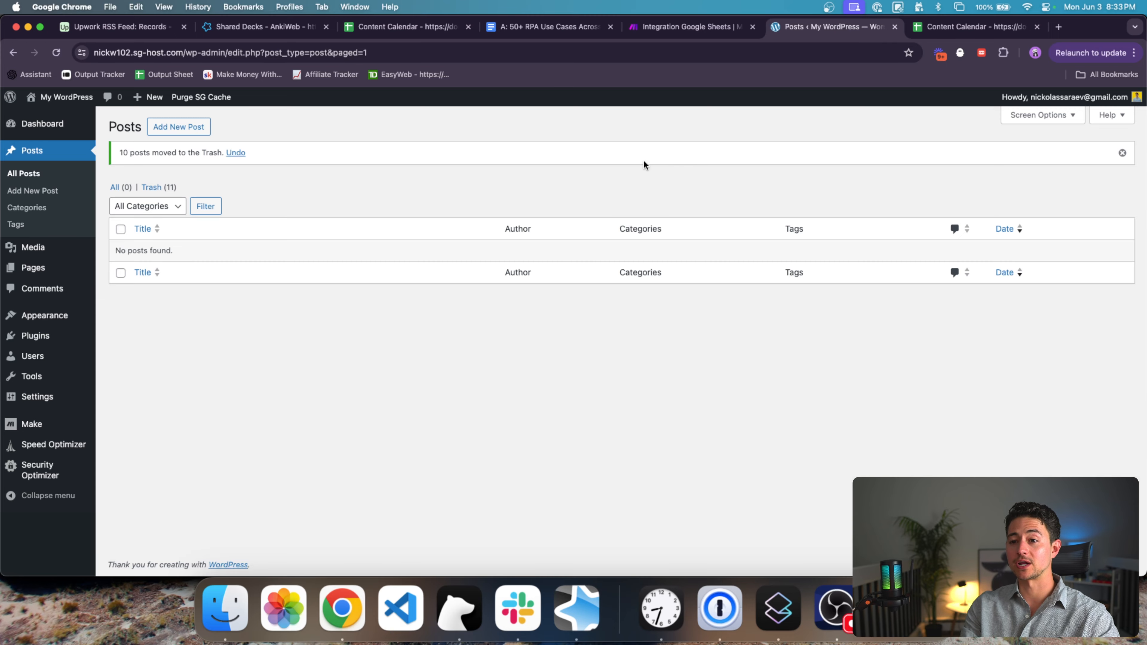
Step: Reload the WordPress posts list and open the new 'AI in Process Automation' post
{"action": "left_click", "coordinate": [630, 55]}
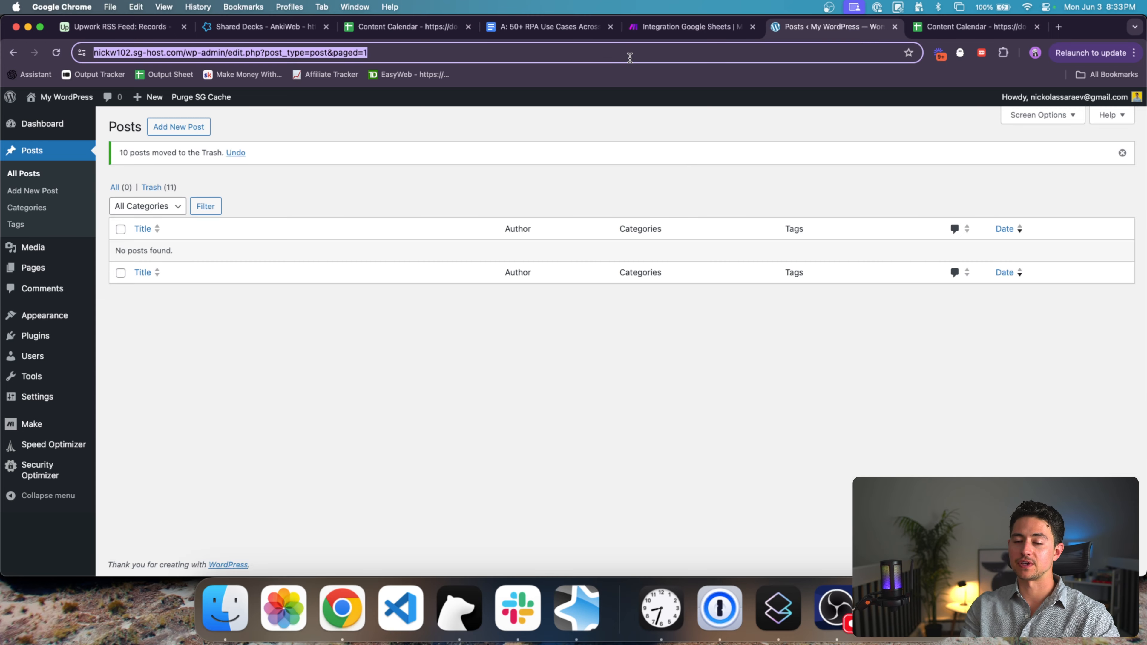
{"action": "left_click", "coordinate": [677, 27]}
{"action": "left_click", "coordinate": [832, 32]}
{"action": "key", "text": "Return"}
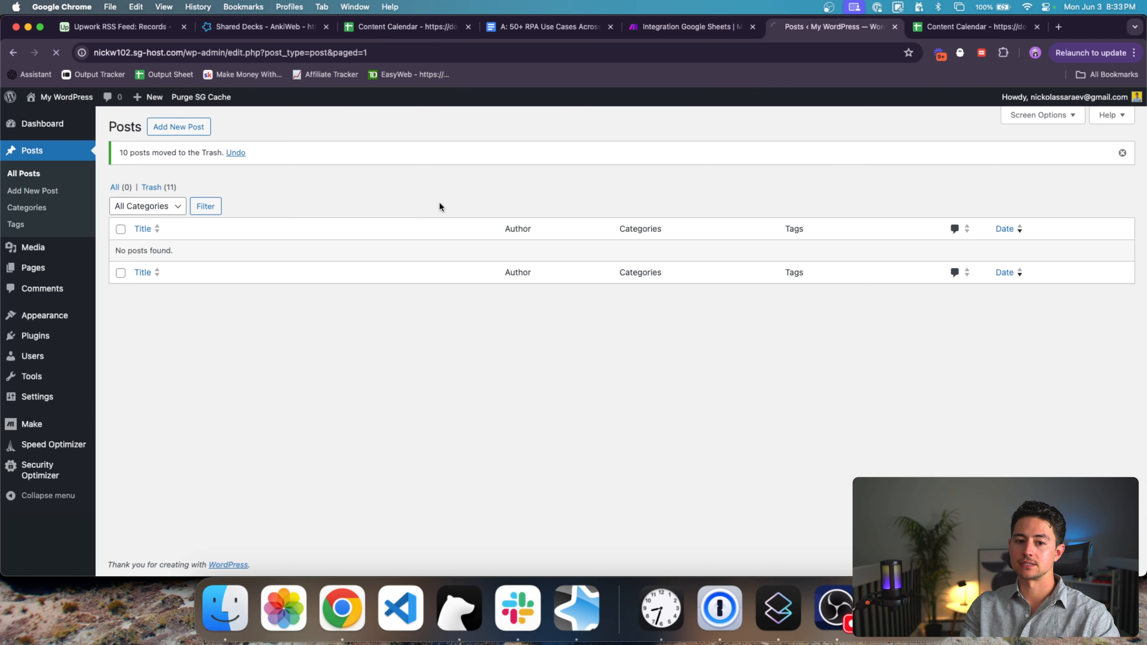
{"action": "left_click", "coordinate": [271, 216]}
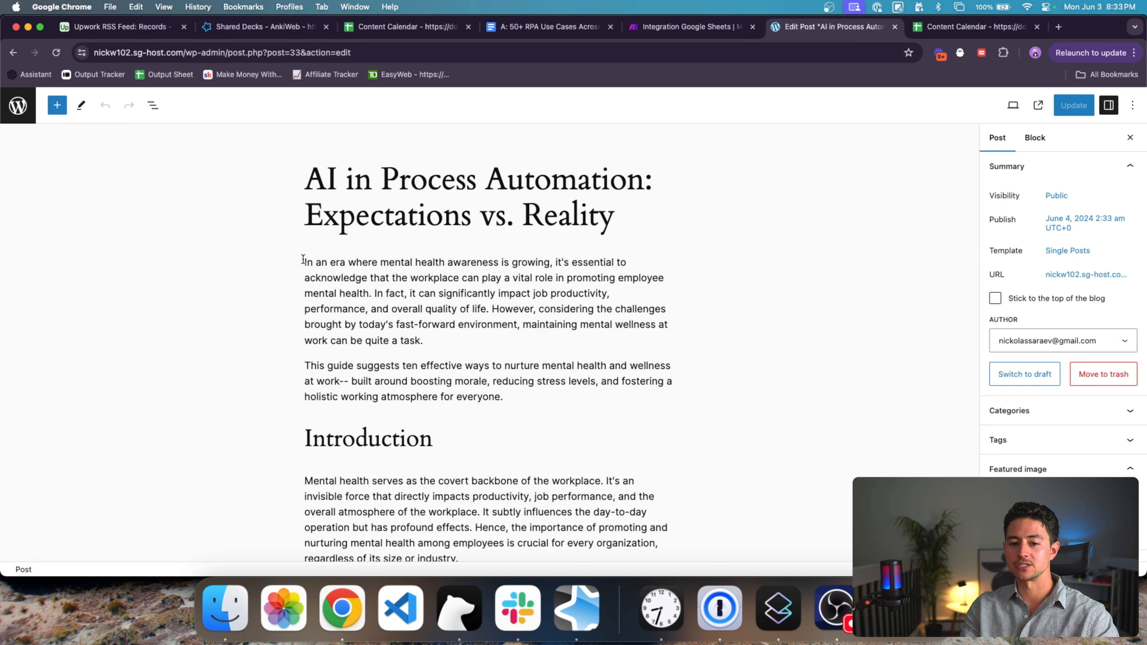
Step: Convert the post's Classic block into separate blocks and bold 'The Call to Action' heading
{"action": "left_click", "coordinate": [375, 442]}
{"action": "left_click", "coordinate": [366, 234]}
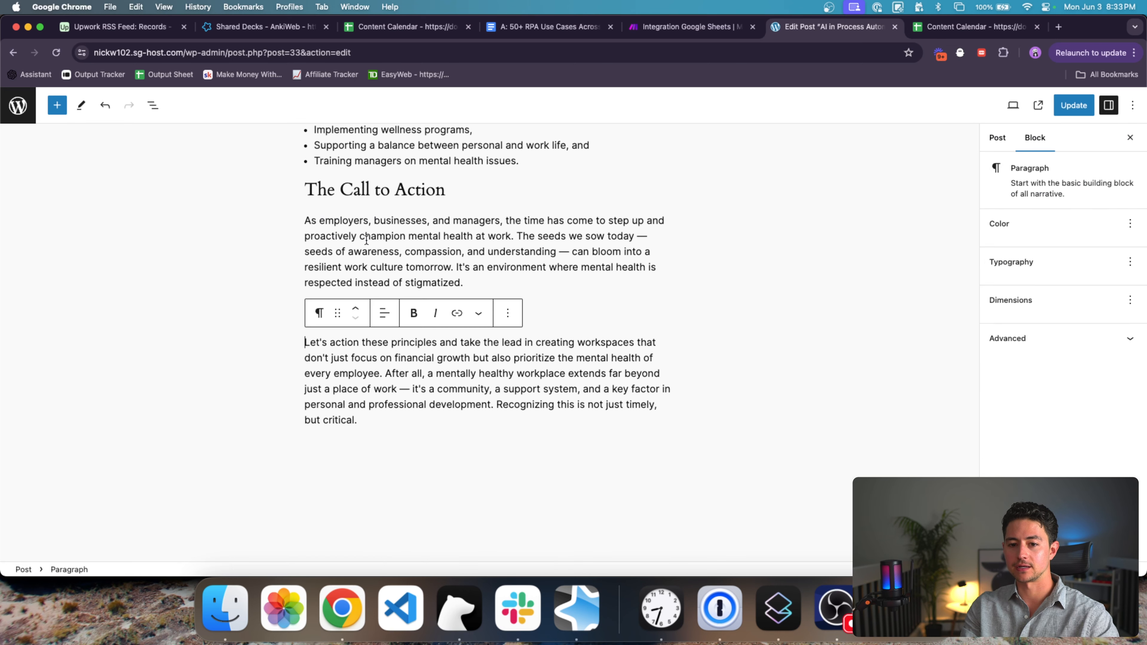
{"action": "left_click_drag", "start_coordinate": [445, 192], "coordinate": [305, 193]}
{"action": "key", "text": "super+b"}
{"action": "key", "text": "super+b"}
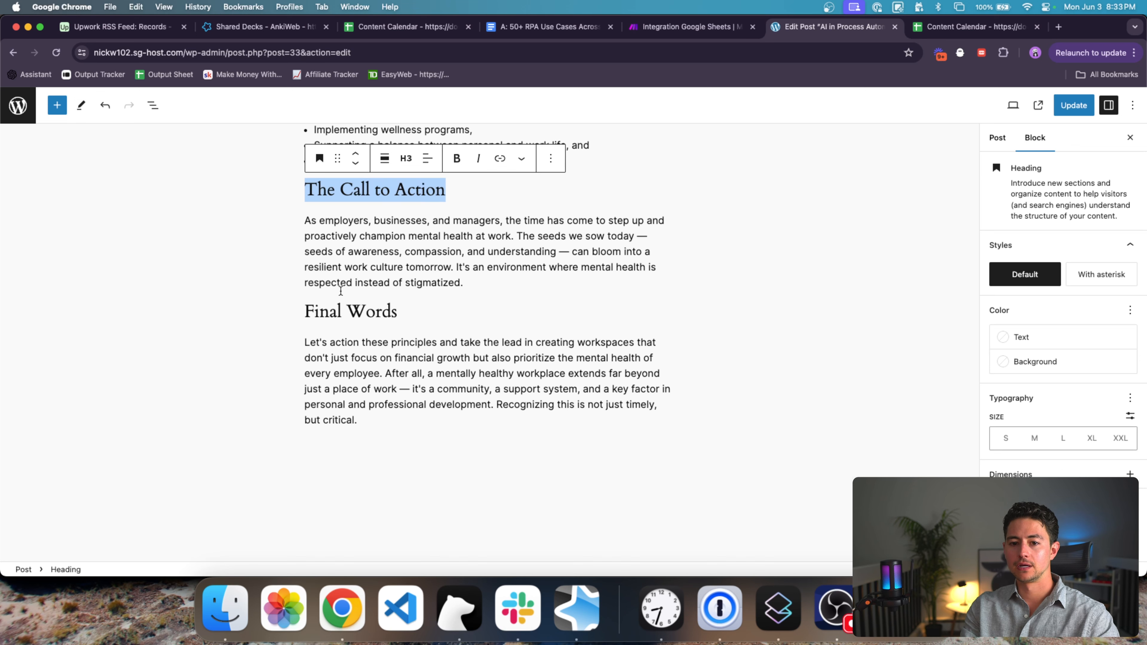
{"action": "scroll", "coordinate": [340, 291], "scroll_direction": "up", "scroll_amount": 2}
{"action": "key", "text": "Left"}
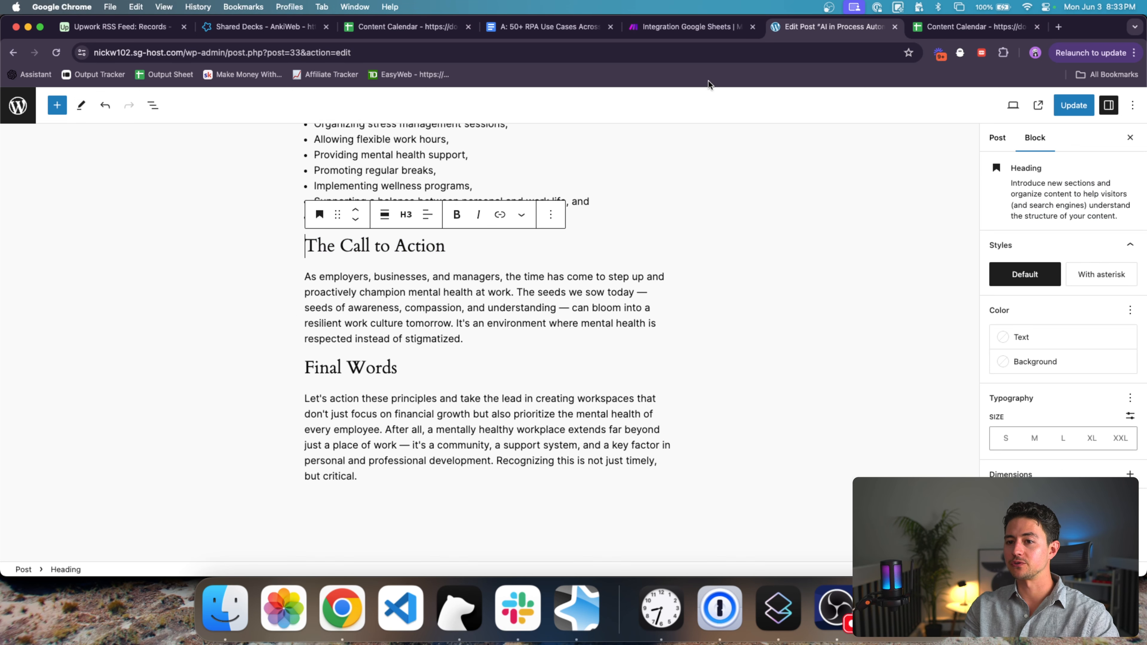
{"action": "left_click", "coordinate": [691, 28]}
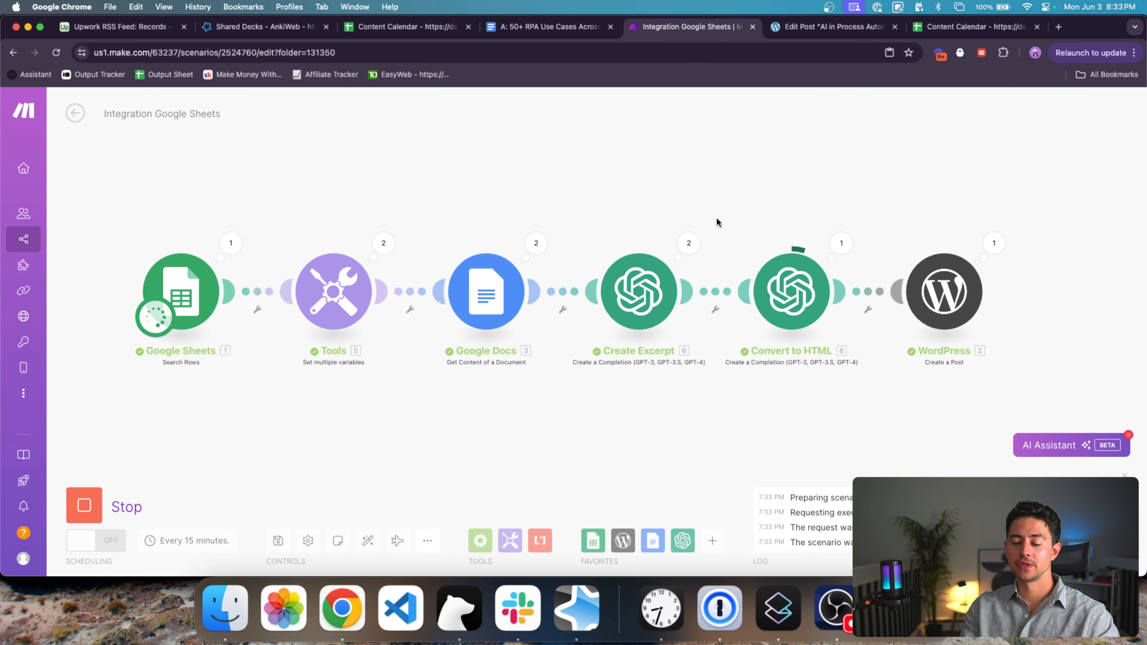
Step: Pan and zoom the Make canvas to follow the scenario's later modules
{"action": "left_click_drag", "start_coordinate": [651, 175], "coordinate": [428, 176]}
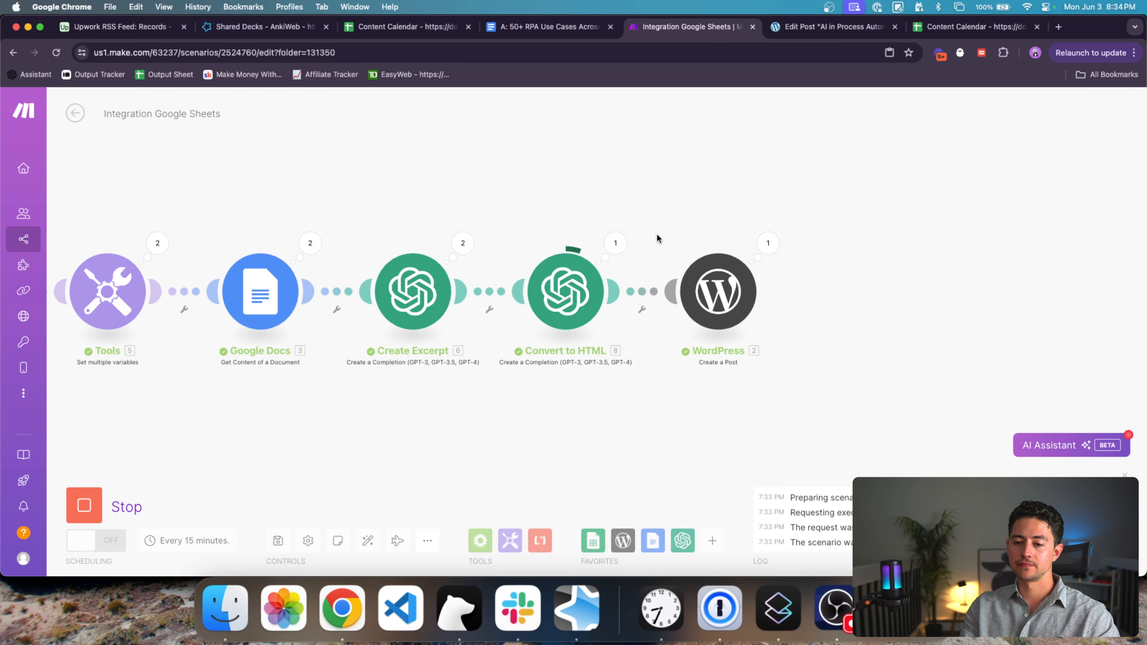
{"action": "scroll", "coordinate": [544, 235], "scroll_direction": "up", "scroll_amount": 3}
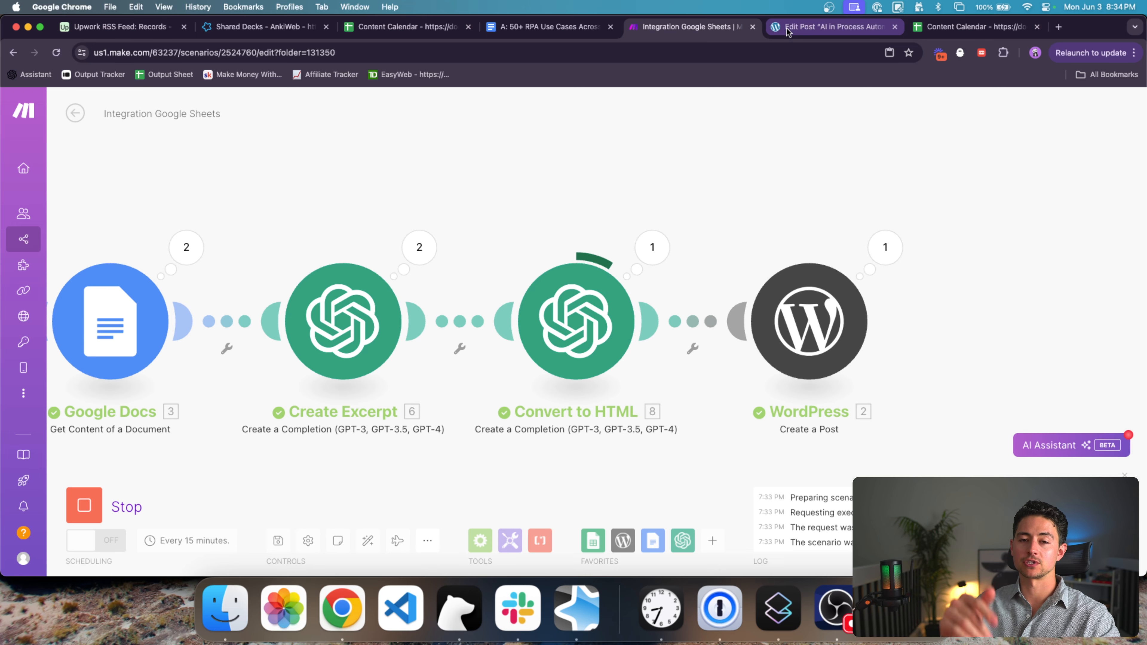
{"action": "scroll", "coordinate": [787, 113], "scroll_direction": "down", "scroll_amount": 2}
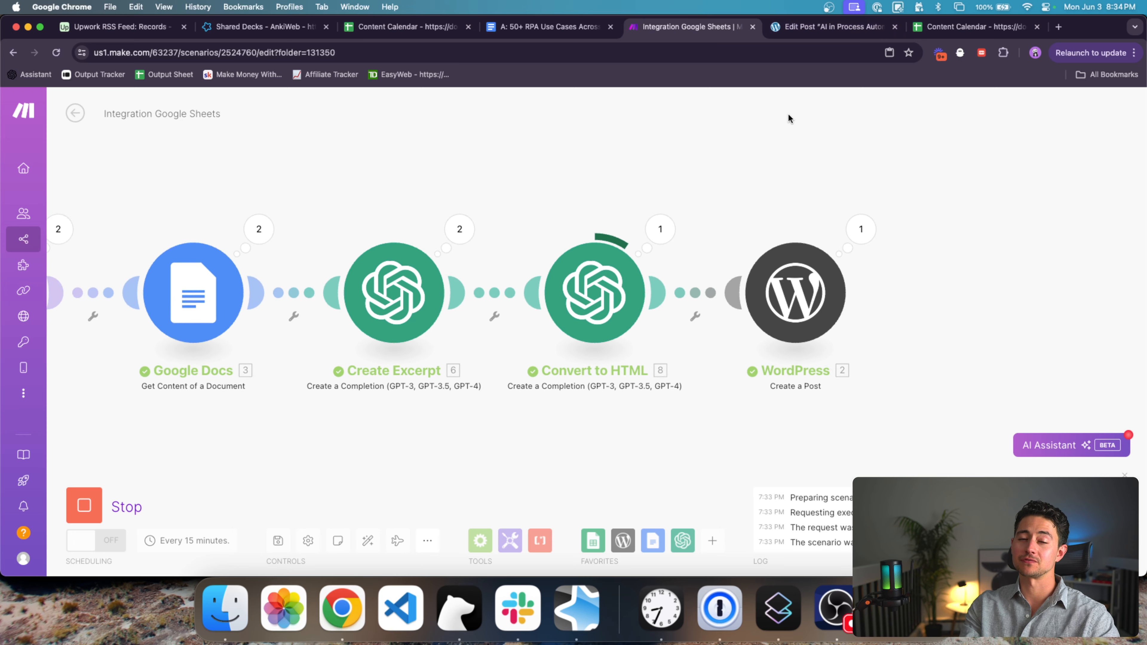
{"action": "left_click_drag", "start_coordinate": [788, 113], "coordinate": [787, 181]}
{"action": "scroll", "coordinate": [757, 132], "scroll_direction": "down", "scroll_amount": 2}
{"action": "scroll", "coordinate": [753, 156], "scroll_direction": "down", "scroll_amount": 1}
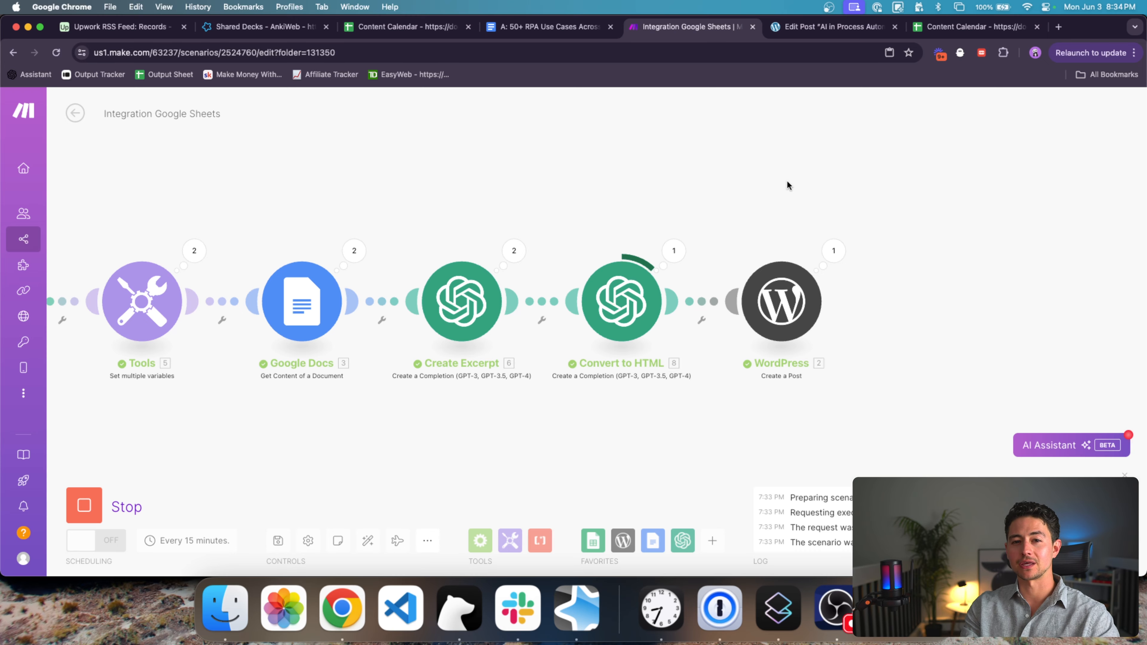
Step: Update WordPress post 33 and leave its editor for the posts list
{"action": "key", "text": "ctrl+Tab"}
{"action": "left_click", "coordinate": [18, 105]}
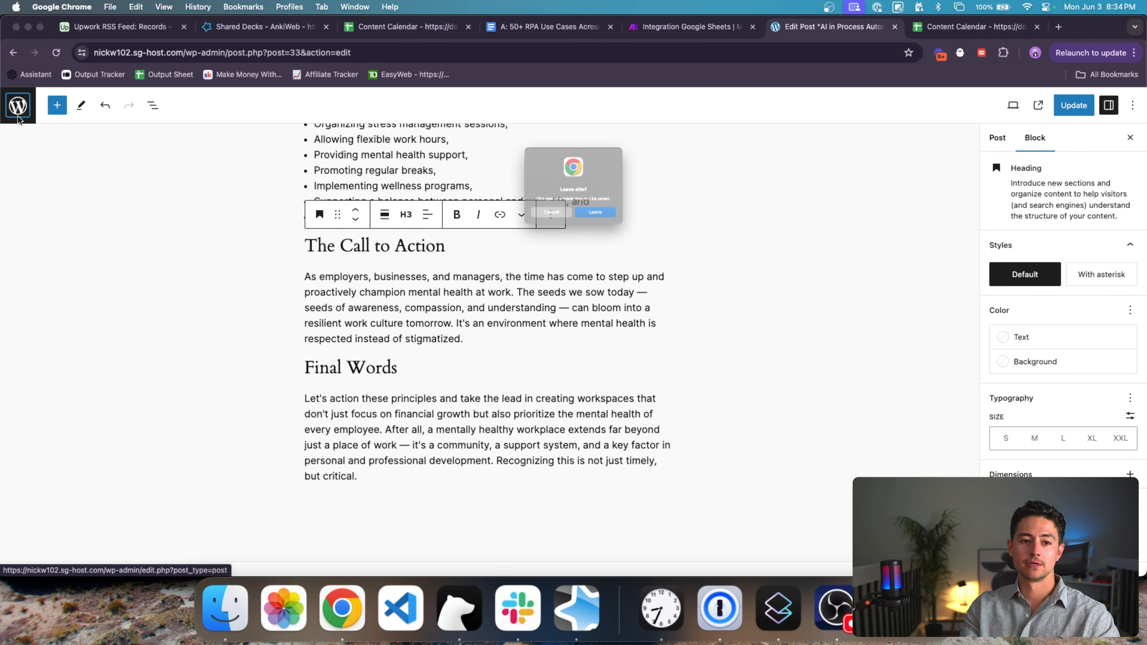
{"action": "left_click", "coordinate": [538, 229]}
{"action": "left_click", "coordinate": [1071, 108]}
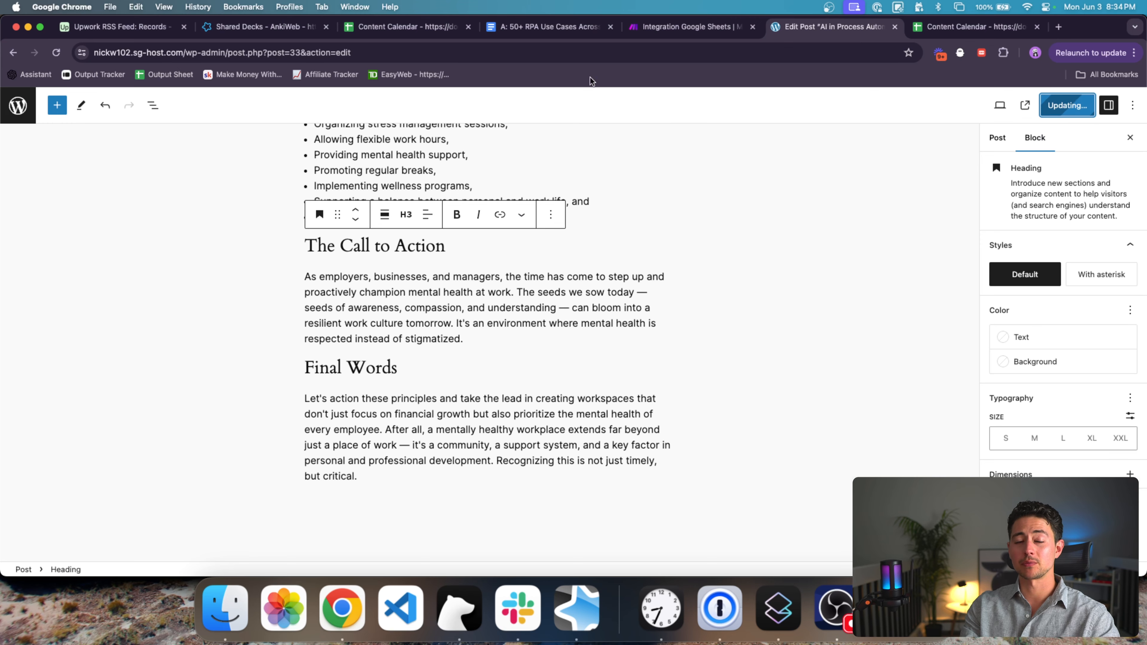
{"action": "left_click", "coordinate": [18, 105]}
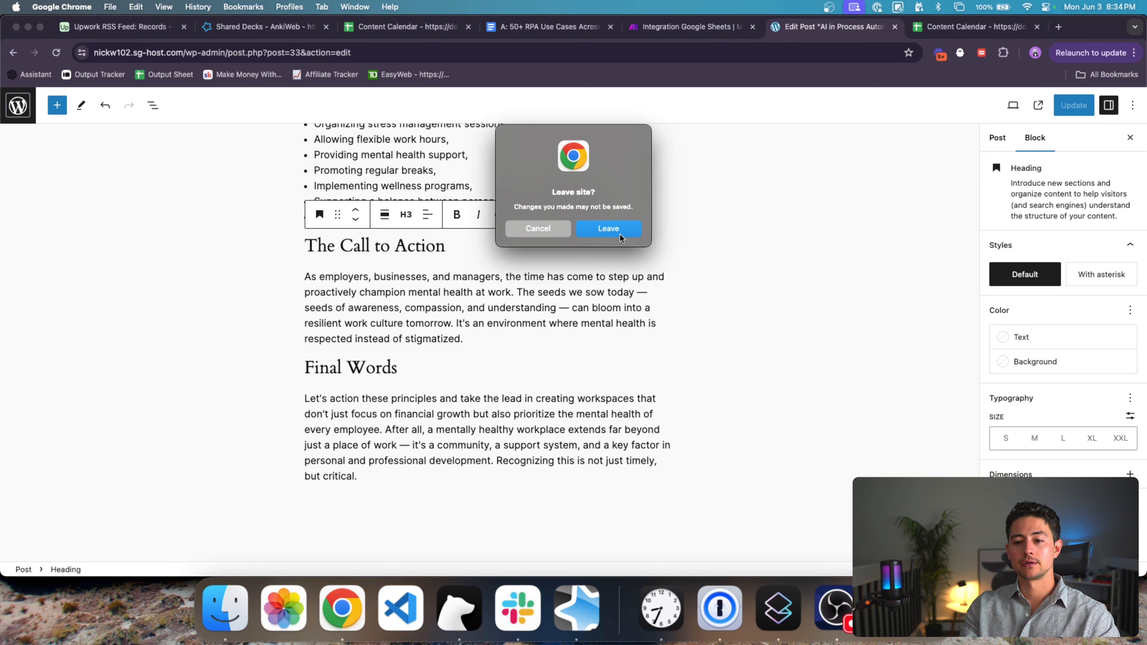
{"action": "left_click", "coordinate": [607, 228]}
{"action": "left_click", "coordinate": [694, 27]}
Step: Zoom and pan the Make canvas to follow rows moving through Tools, Docs, Excerpt and WordPress
{"action": "scroll", "coordinate": [755, 195], "scroll_direction": "right", "scroll_amount": 2}
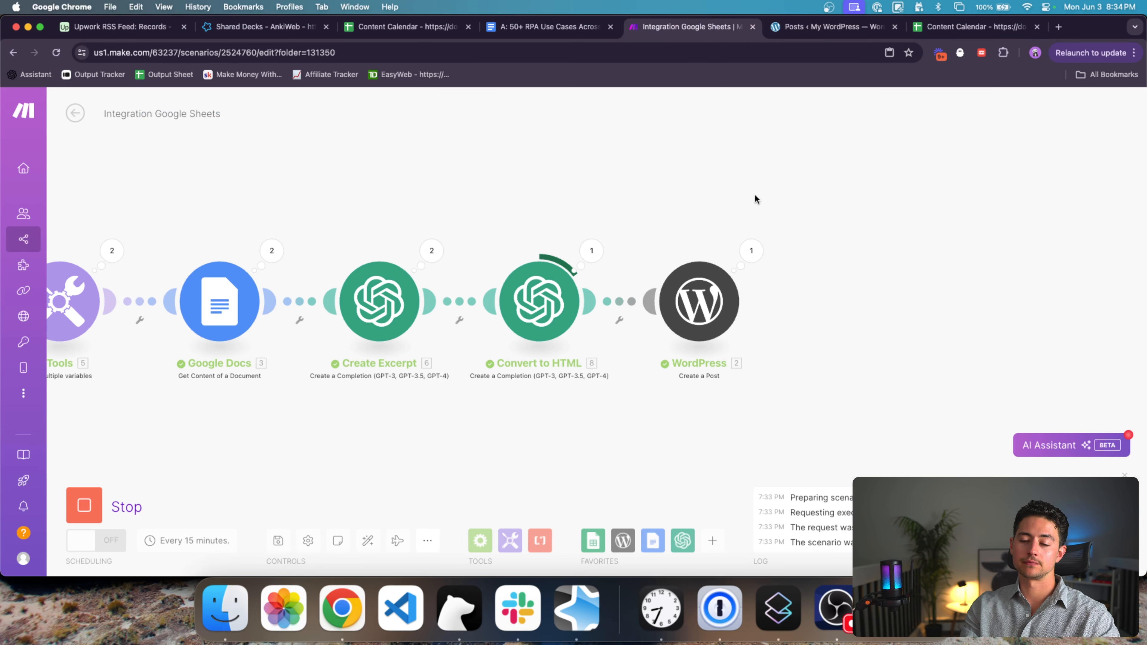
{"action": "scroll", "coordinate": [780, 207], "scroll_direction": "right", "scroll_amount": 1}
{"action": "scroll", "coordinate": [547, 226], "scroll_direction": "up", "scroll_amount": 3}
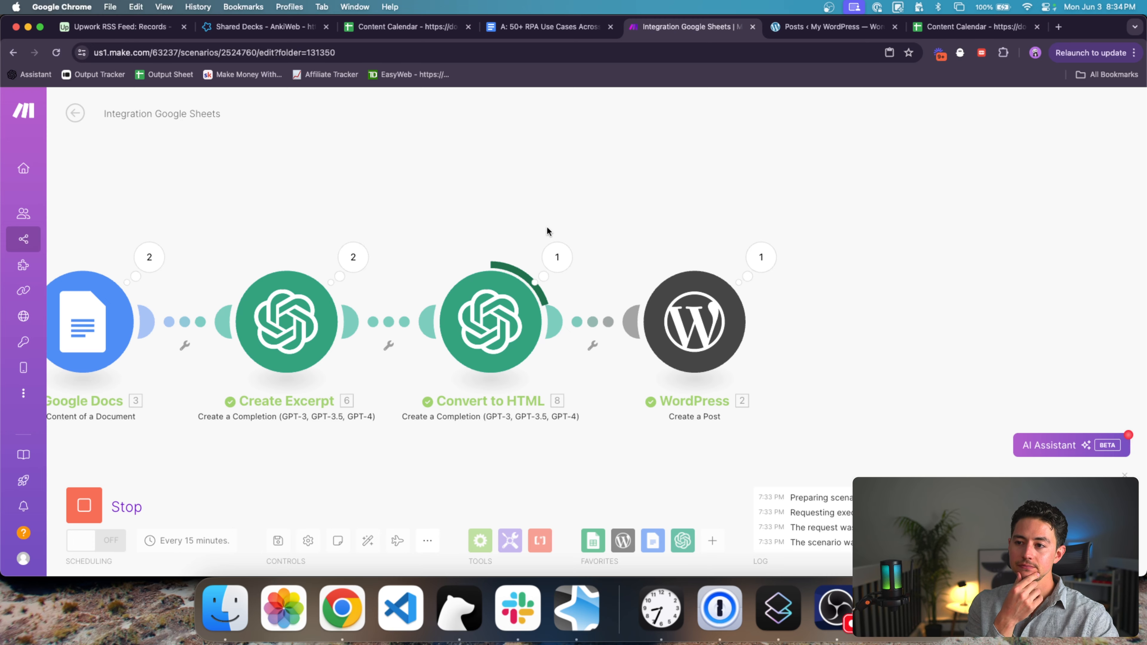
{"action": "scroll", "coordinate": [546, 226], "scroll_direction": "down", "scroll_amount": 5}
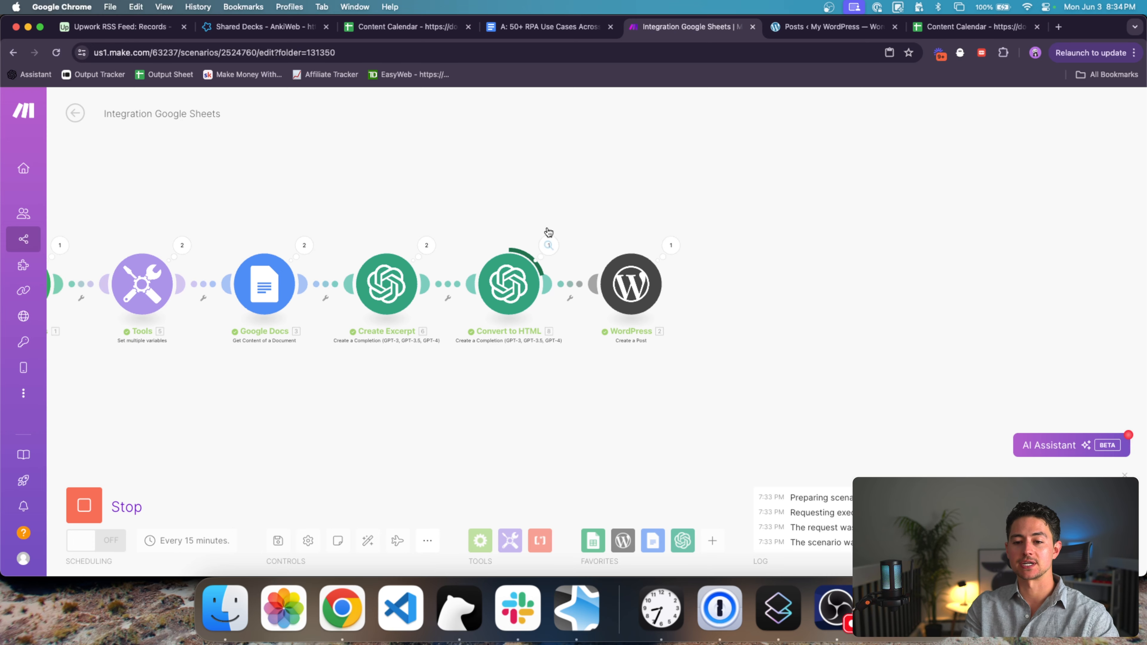
{"action": "left_click_drag", "start_coordinate": [637, 144], "coordinate": [610, 183]}
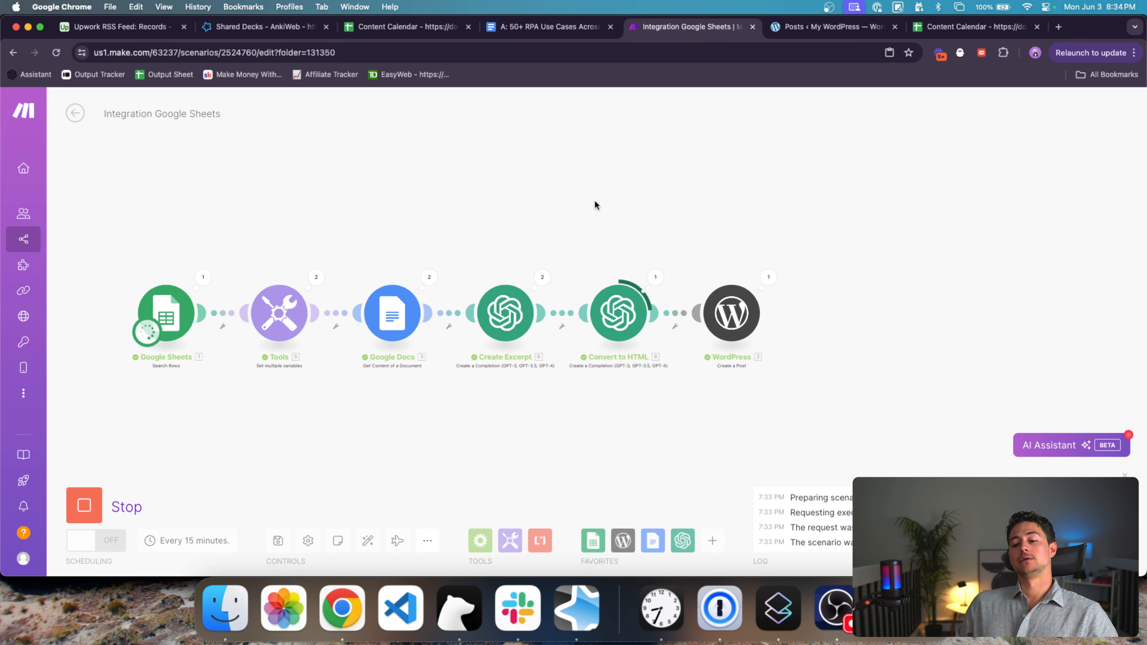
{"action": "left_click_drag", "start_coordinate": [594, 200], "coordinate": [469, 198]}
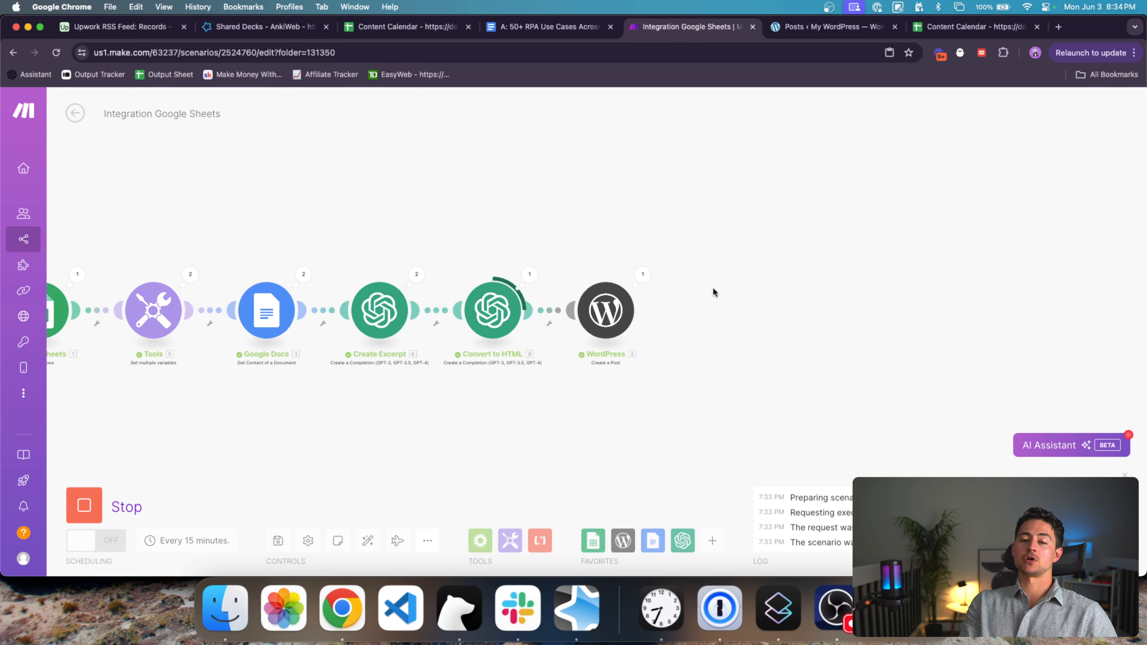
{"action": "left_click_drag", "start_coordinate": [713, 291], "coordinate": [657, 290]}
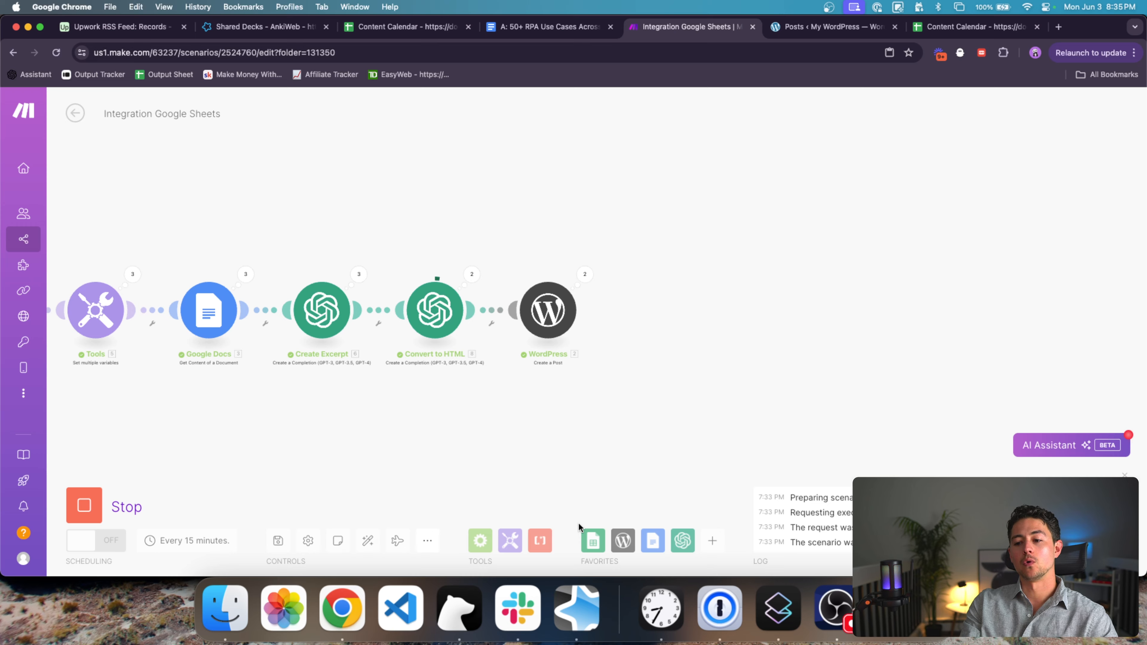
Step: Inspect WordPress Operation 2's input and output, including slug 'rpa', then close the details panel
{"action": "left_click", "coordinate": [584, 274]}
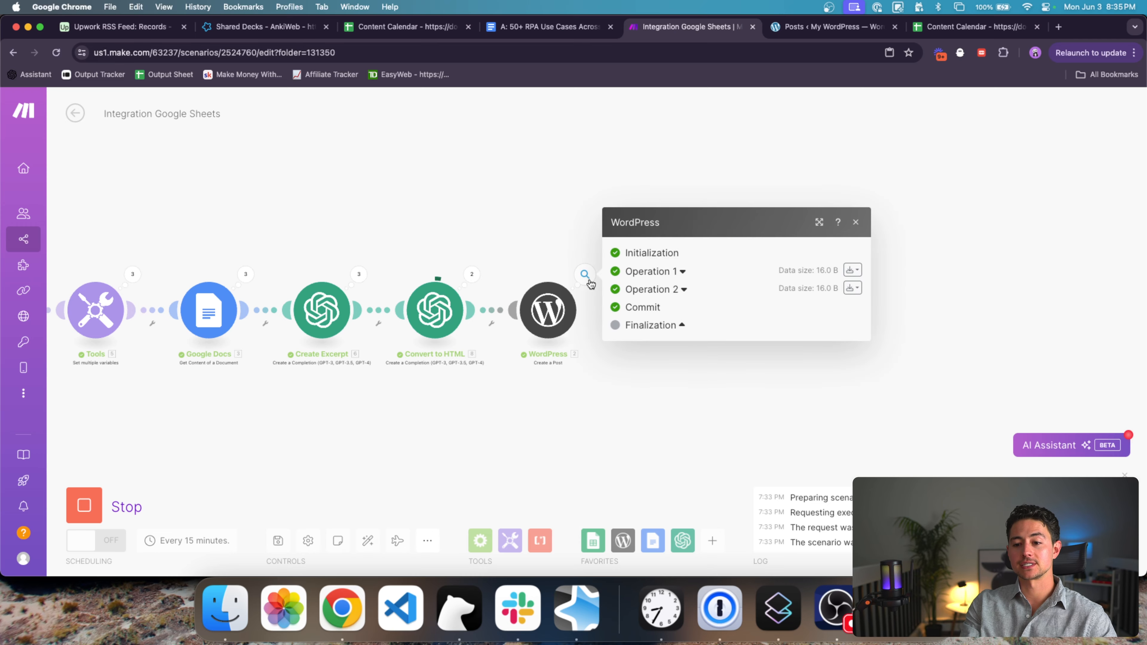
{"action": "left_click", "coordinate": [689, 290]}
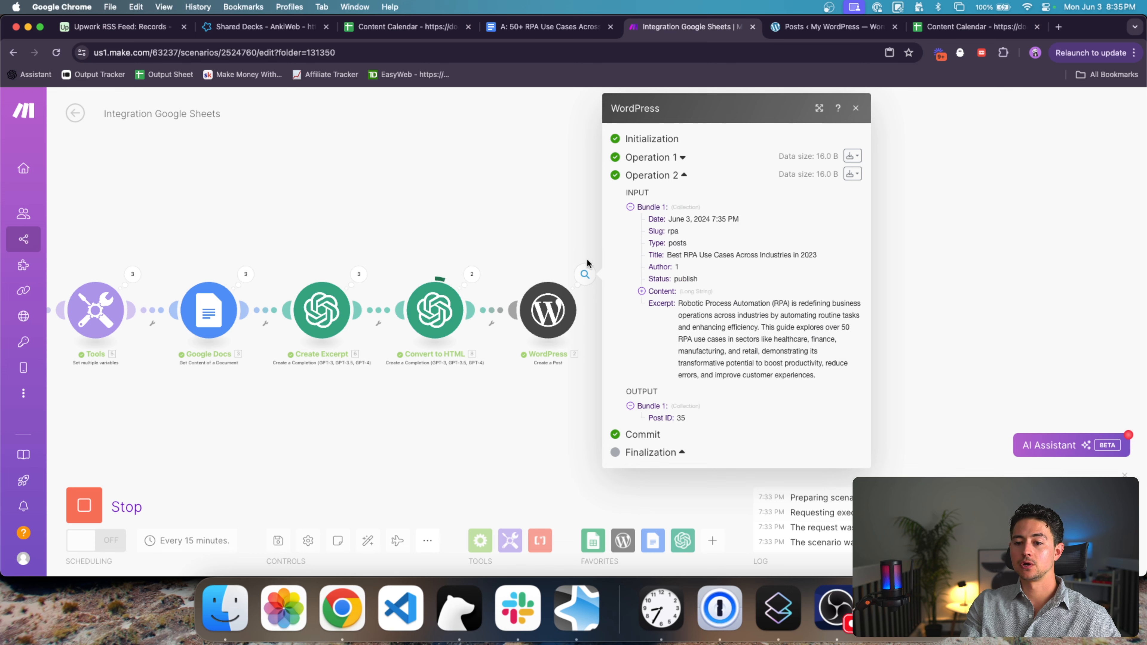
{"action": "double_click", "coordinate": [674, 231]}
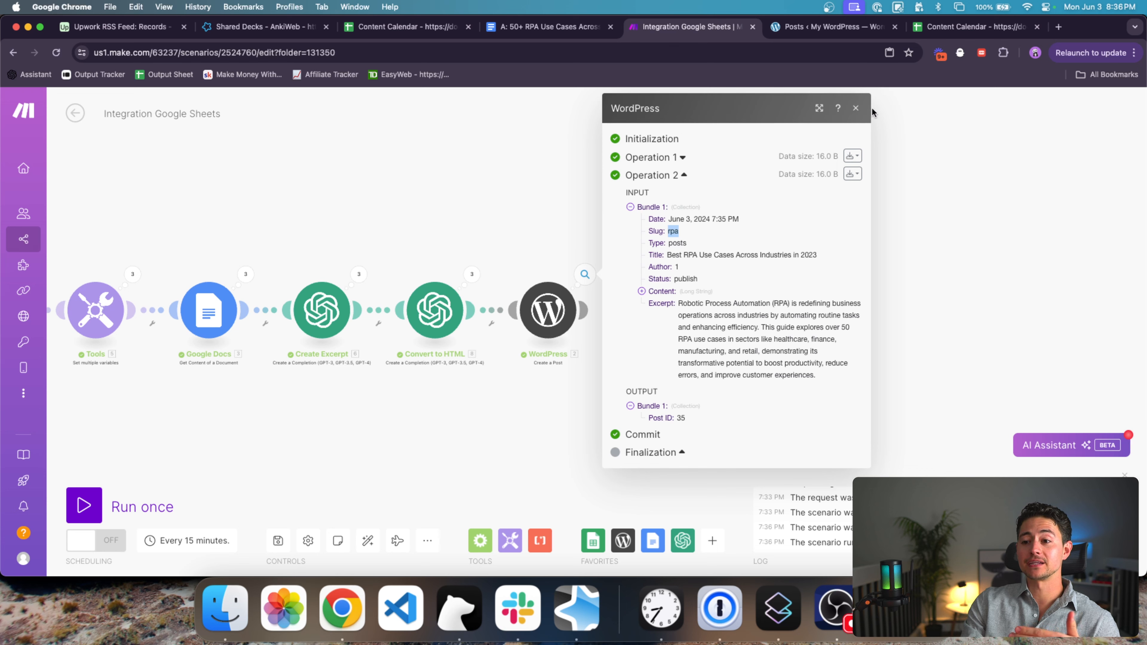
{"action": "left_click", "coordinate": [855, 107]}
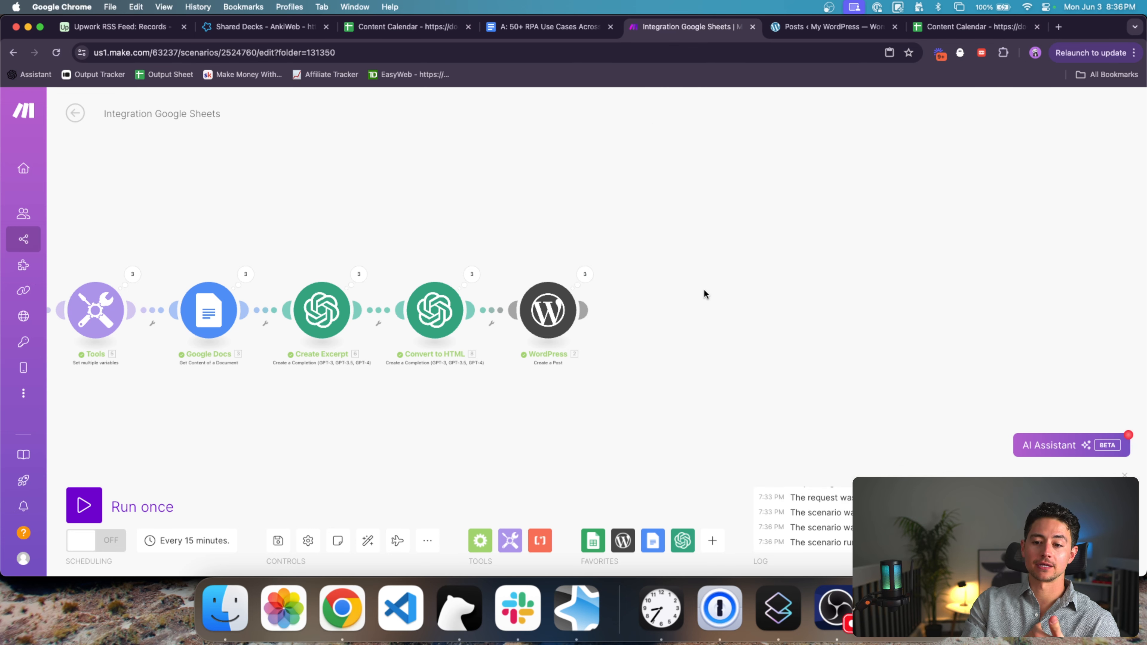
Step: Attach a Router after WordPress with a Facebook Pages Create a Post branch
{"action": "left_click", "coordinate": [479, 540]}
{"action": "left_click_drag", "start_coordinate": [528, 479], "coordinate": [664, 315]}
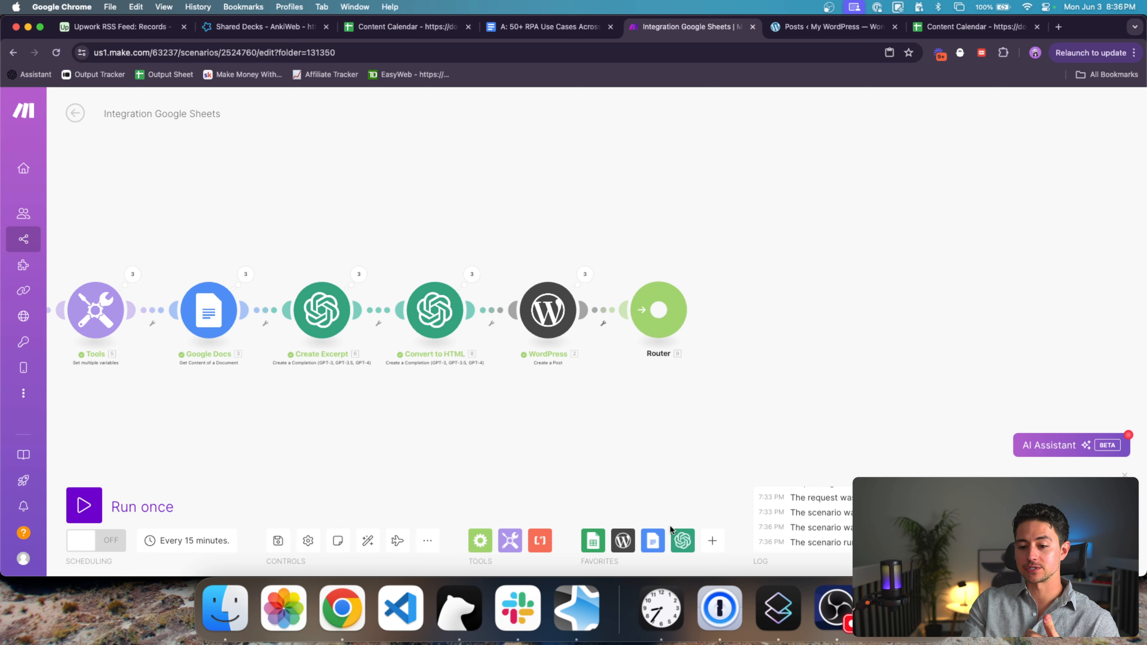
{"action": "left_click", "coordinate": [712, 540]}
{"action": "type", "text": "facebook"}
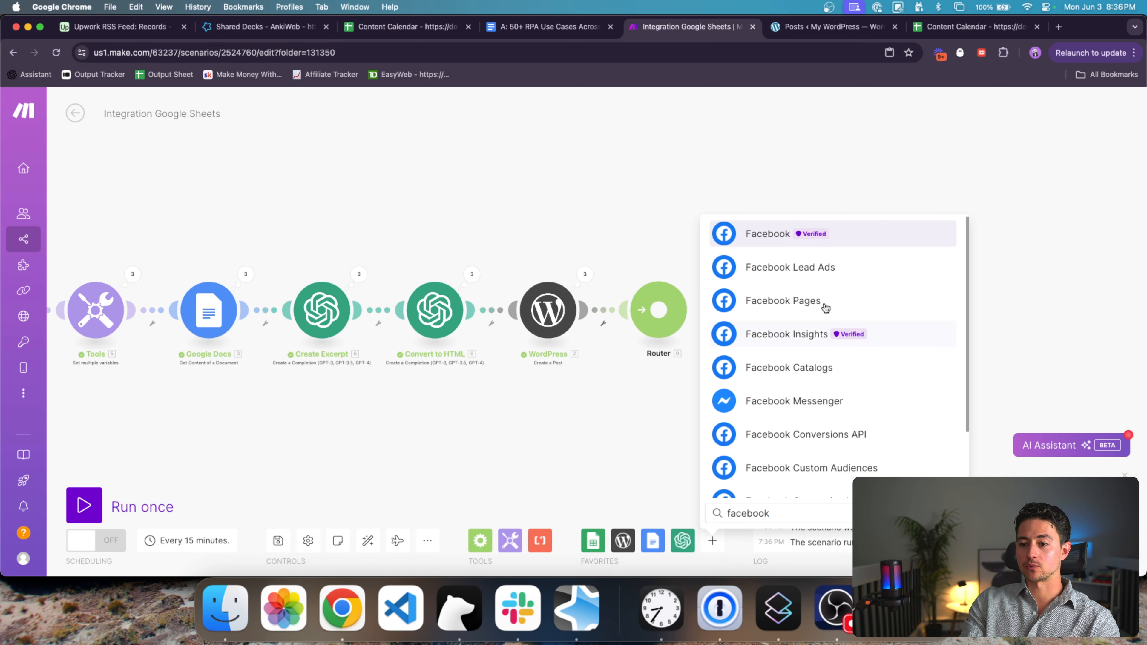
{"action": "left_click", "coordinate": [804, 303]}
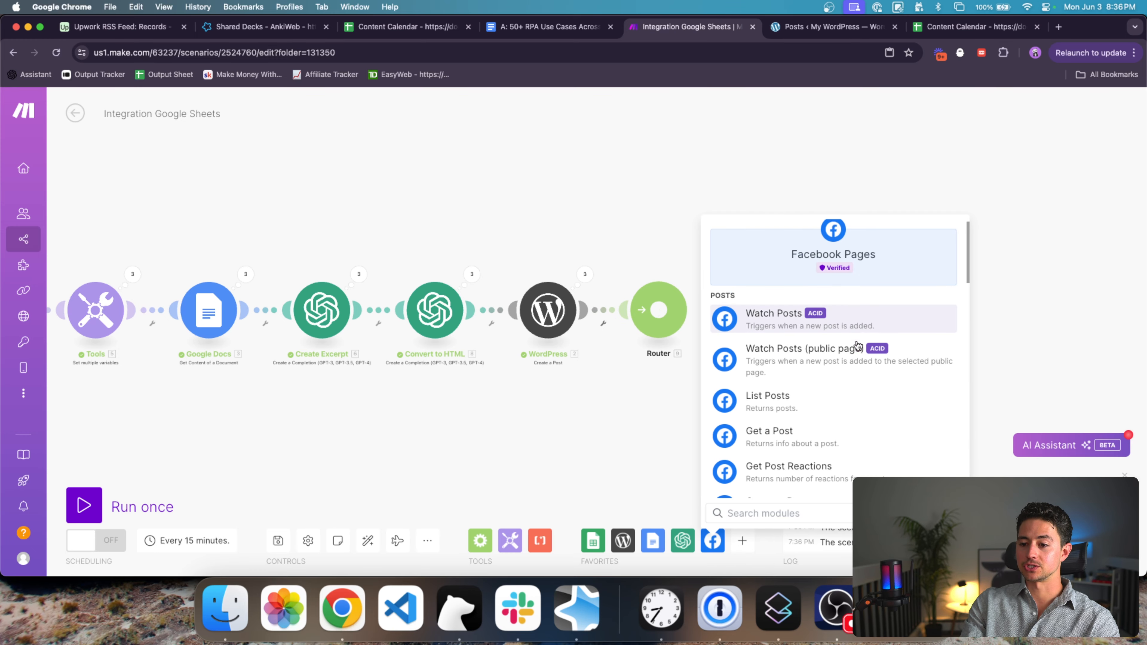
{"action": "scroll", "coordinate": [832, 371], "scroll_direction": "down", "scroll_amount": 5}
{"action": "left_click", "coordinate": [835, 388]}
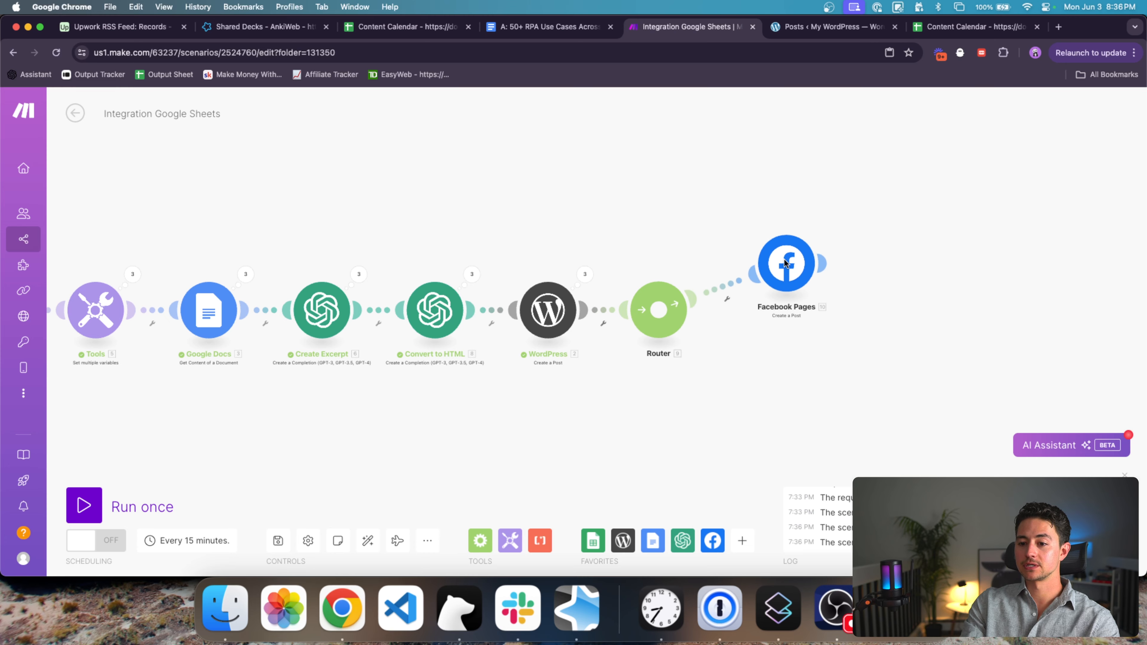
Step: Add LinkedIn user and organization text post branches and space the branches vertically
{"action": "left_click", "coordinate": [741, 541]}
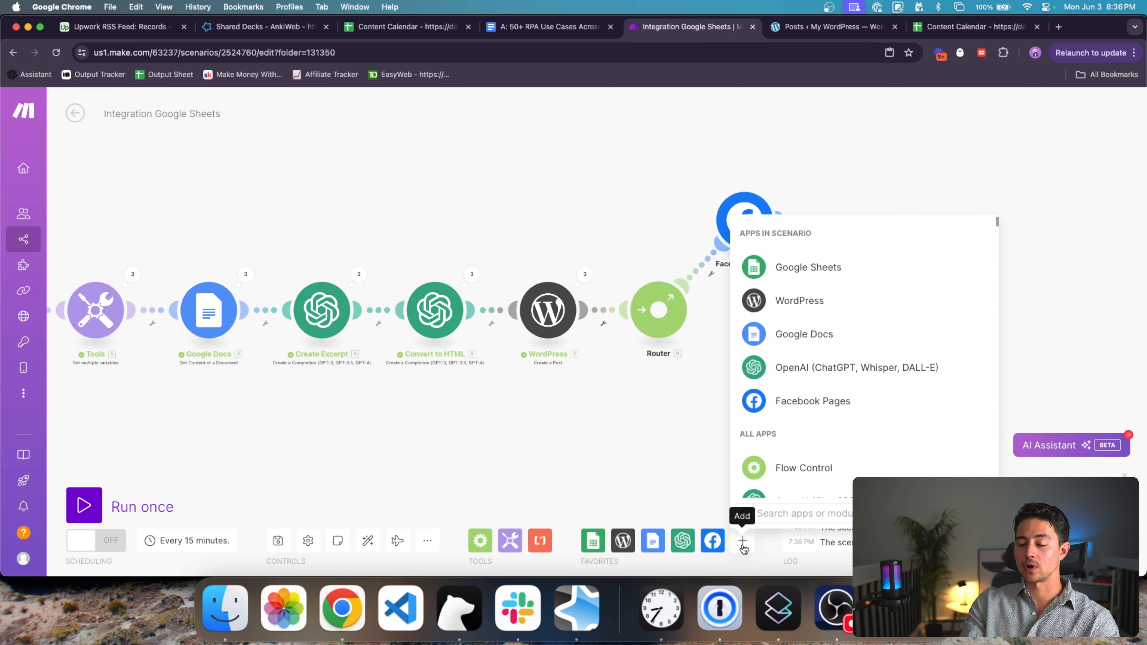
{"action": "type", "text": "linkedin"}
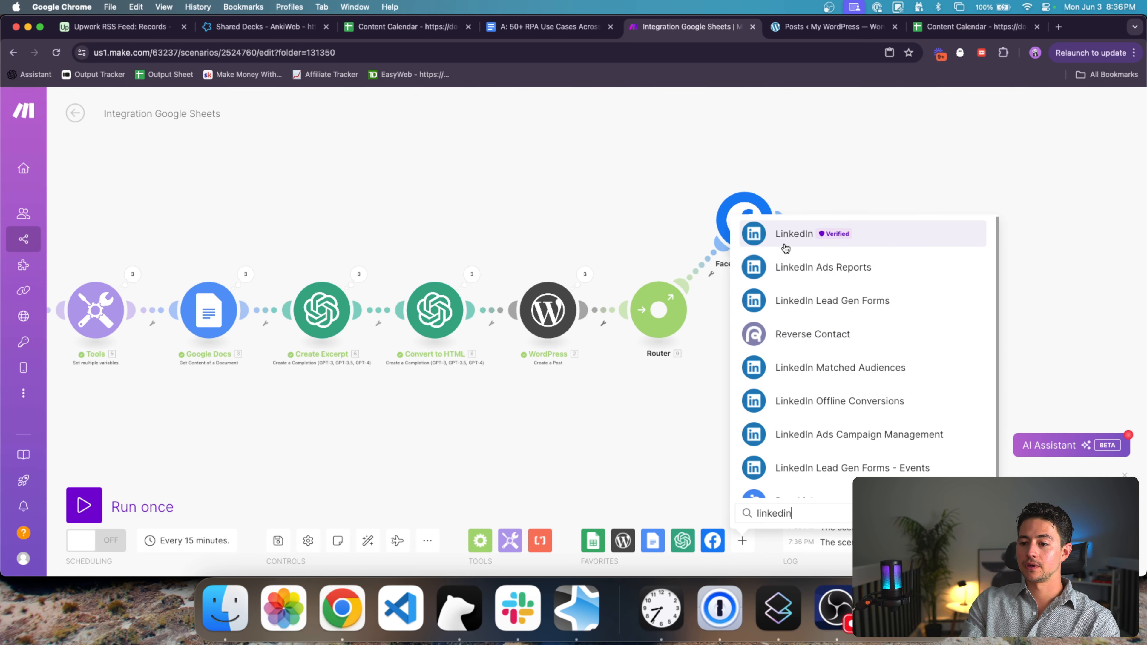
{"action": "left_click", "coordinate": [788, 244]}
{"action": "left_click", "coordinate": [870, 345]}
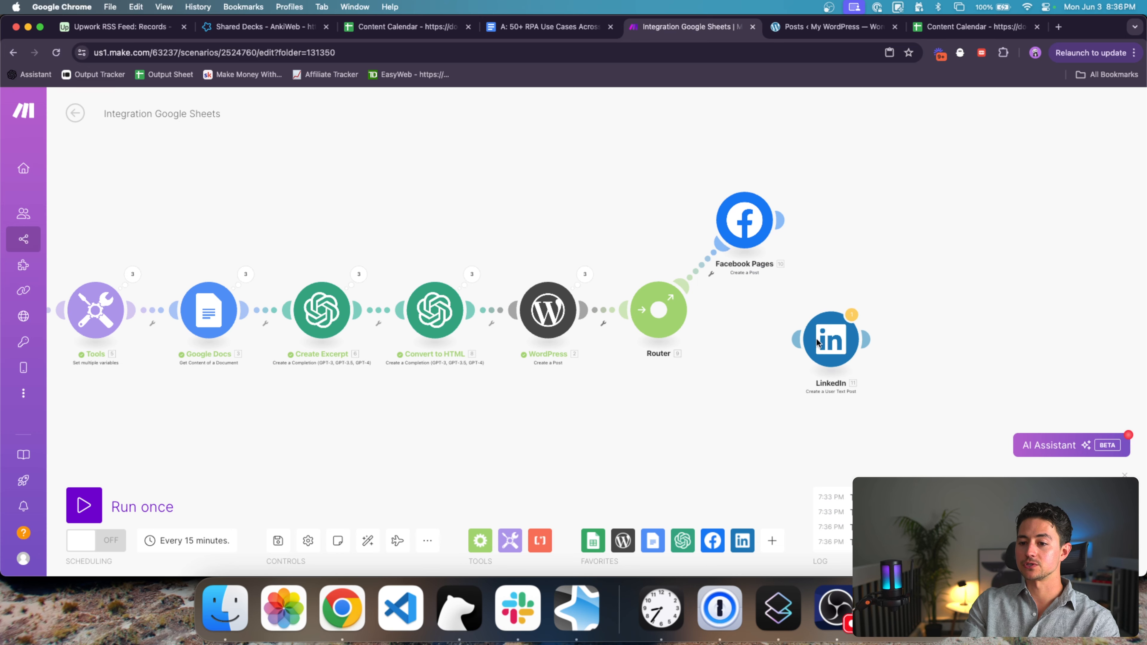
{"action": "left_click", "coordinate": [743, 541]}
{"action": "scroll", "coordinate": [884, 406], "scroll_direction": "down", "scroll_amount": 3}
{"action": "scroll", "coordinate": [884, 407], "scroll_direction": "down", "scroll_amount": 3}
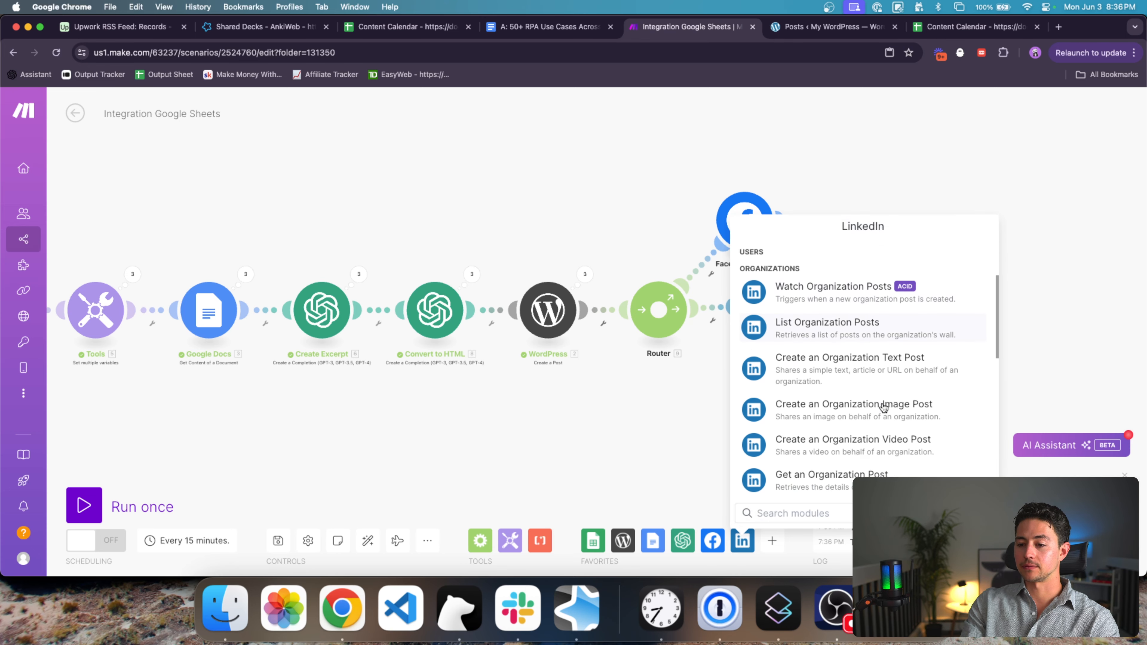
{"action": "left_click", "coordinate": [882, 301]}
{"action": "left_click_drag", "start_coordinate": [882, 301], "coordinate": [772, 408]}
{"action": "left_click_drag", "start_coordinate": [744, 221], "coordinate": [736, 164]}
{"action": "left_click_drag", "start_coordinate": [767, 293], "coordinate": [766, 242]}
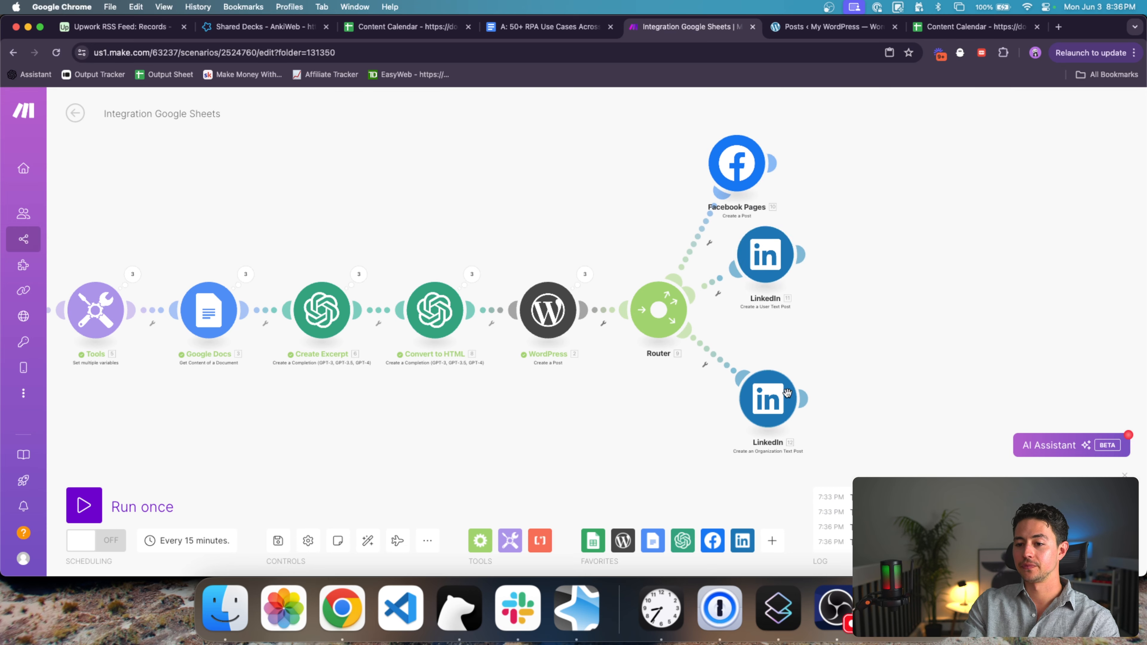
{"action": "left_click_drag", "start_coordinate": [774, 405], "coordinate": [774, 361]}
Step: Add an X (formerly Twitter) Create a Post module as the lowest Router branch
{"action": "left_click", "coordinate": [772, 541]}
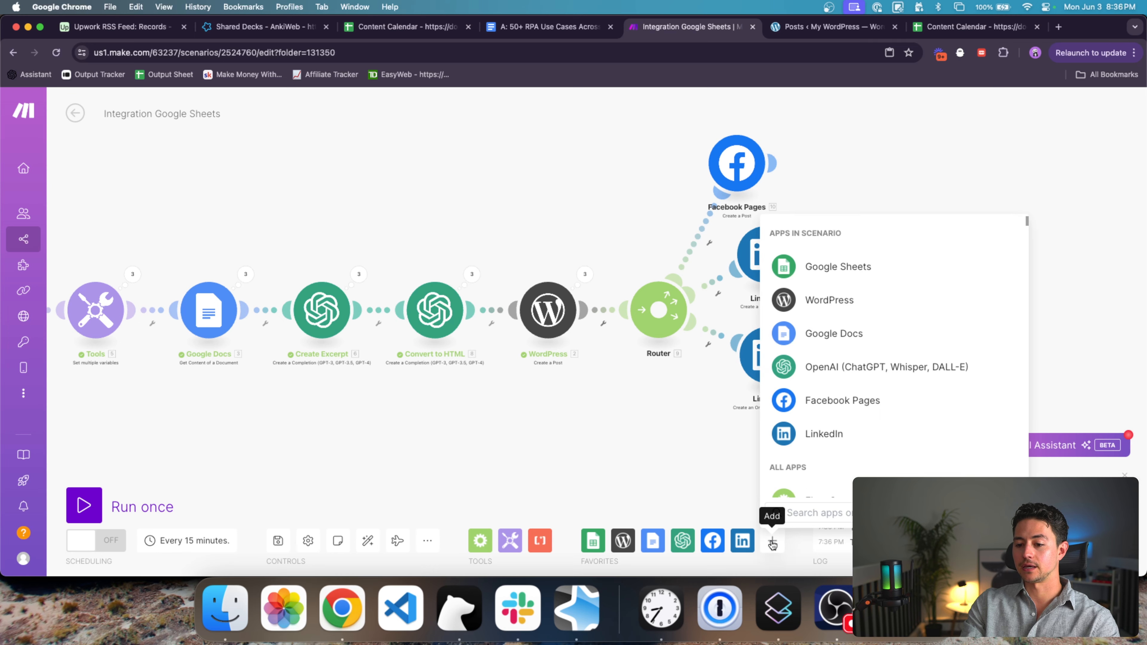
{"action": "type", "text": "twitter"}
{"action": "left_click", "coordinate": [857, 243]}
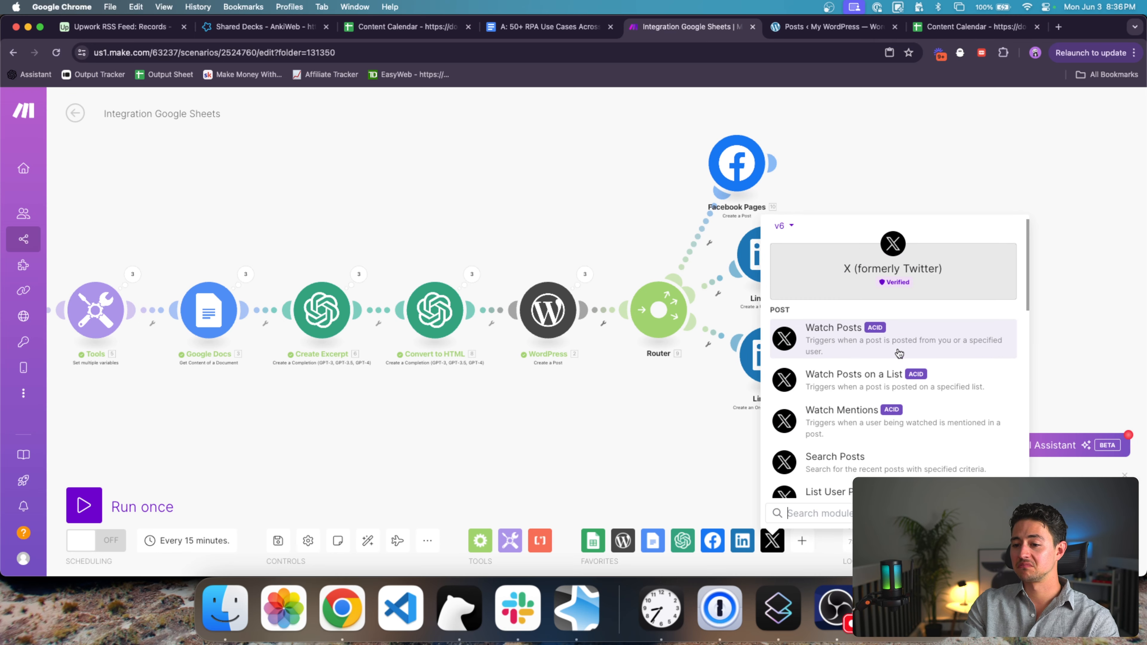
{"action": "scroll", "coordinate": [900, 375], "scroll_direction": "down", "scroll_amount": 5}
{"action": "scroll", "coordinate": [903, 384], "scroll_direction": "down", "scroll_amount": 1}
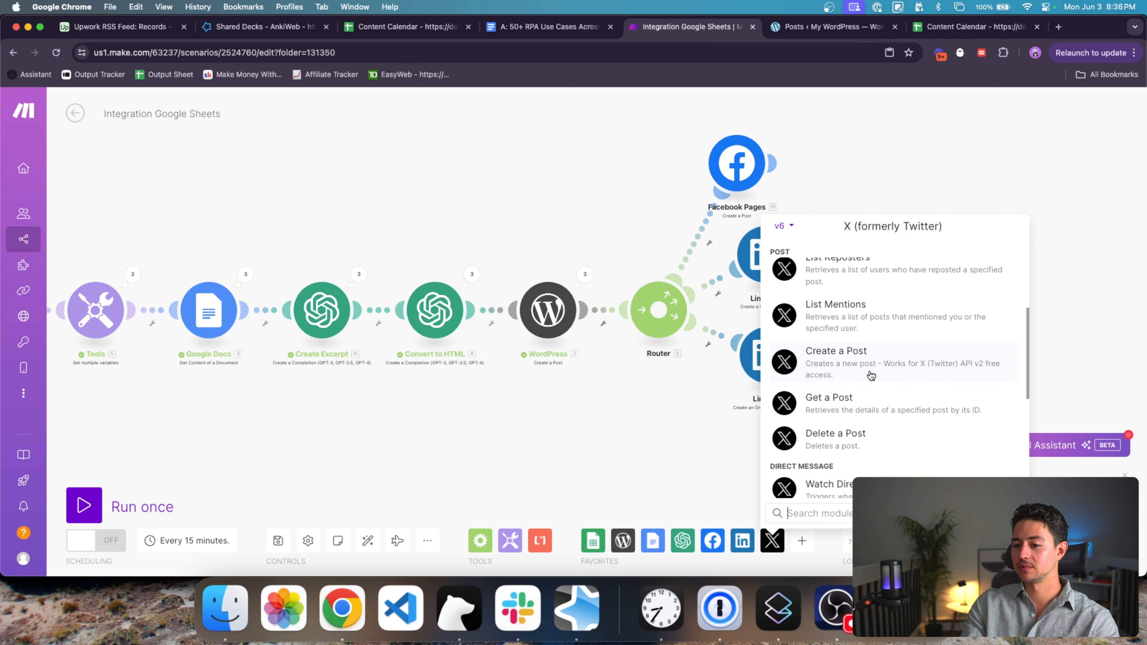
{"action": "left_click", "coordinate": [868, 376]}
{"action": "left_click_drag", "start_coordinate": [719, 443], "coordinate": [773, 454]}
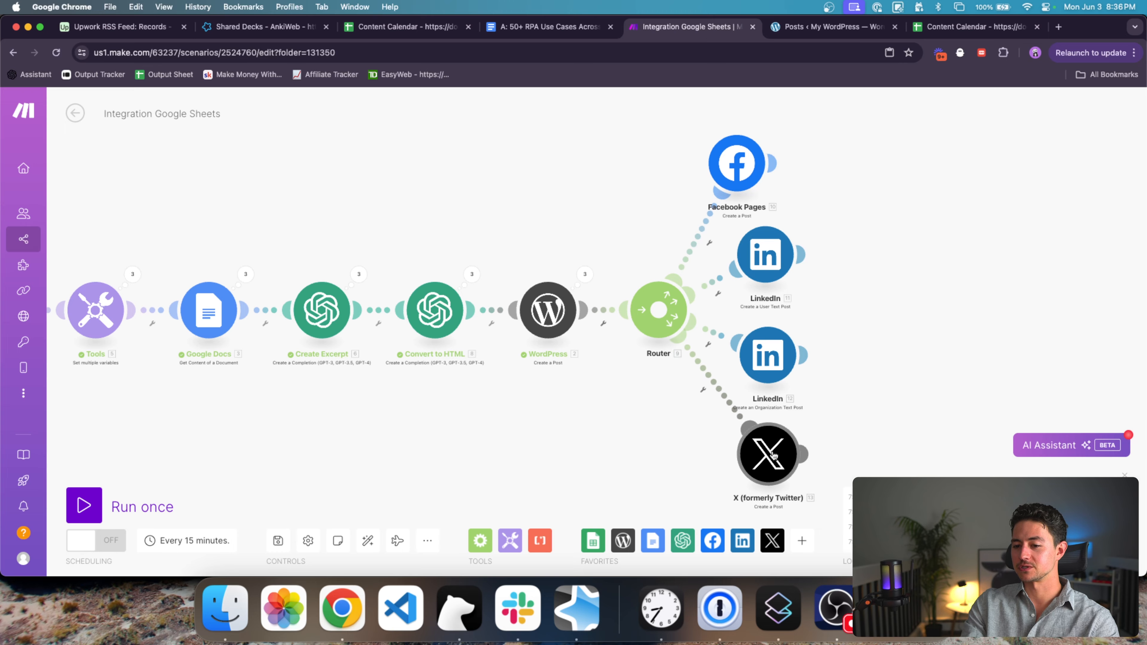
{"action": "scroll", "coordinate": [770, 452], "scroll_direction": "down", "scroll_amount": 5}
Step: Auto-align the scenario, then duplicate a Create Excerpt module as a test and delete the copy
{"action": "left_click", "coordinate": [368, 541]}
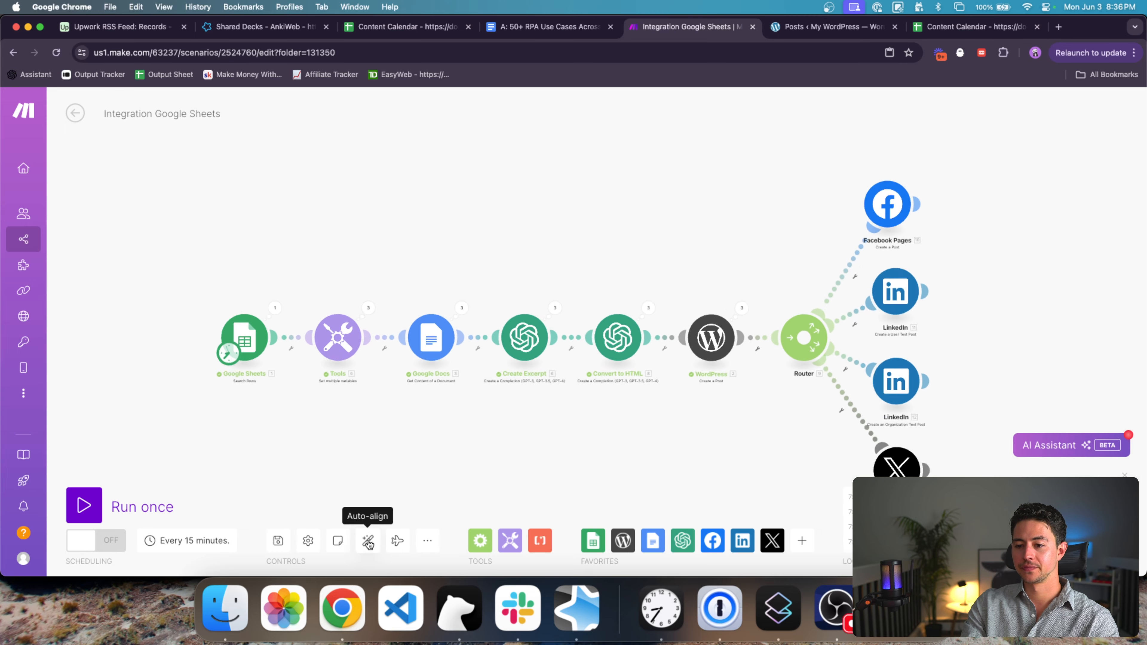
{"action": "left_click_drag", "start_coordinate": [759, 364], "coordinate": [719, 363]}
{"action": "scroll", "coordinate": [718, 367], "scroll_direction": "down", "scroll_amount": 4}
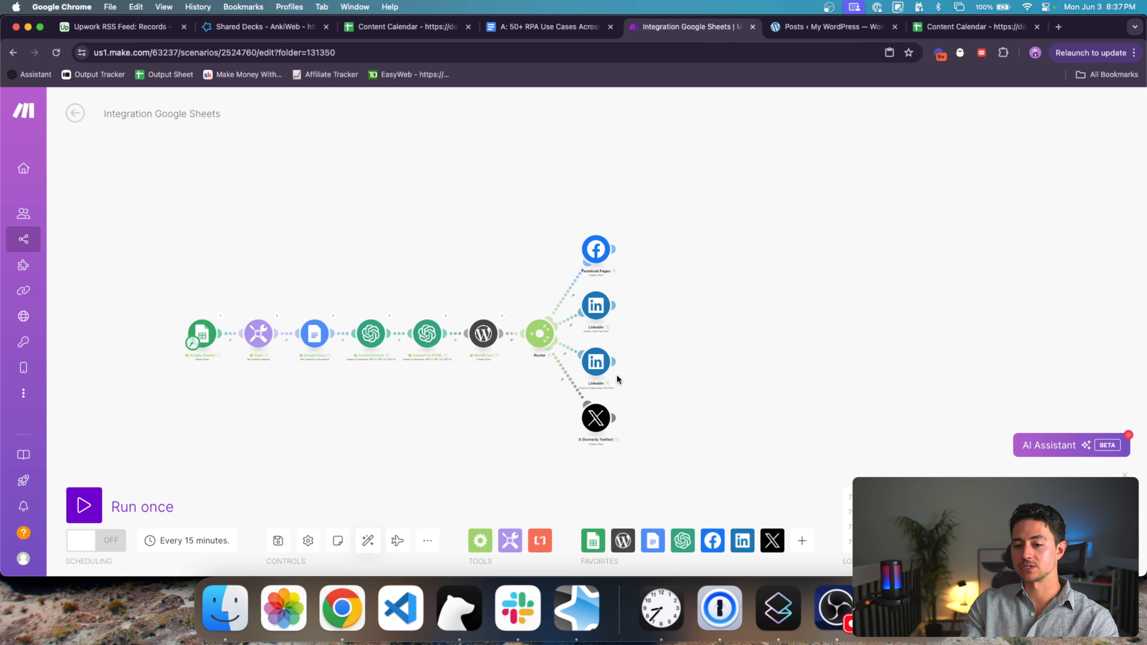
{"action": "scroll", "coordinate": [461, 370], "scroll_direction": "up", "scroll_amount": 1}
{"action": "scroll", "coordinate": [460, 367], "scroll_direction": "up", "scroll_amount": 2}
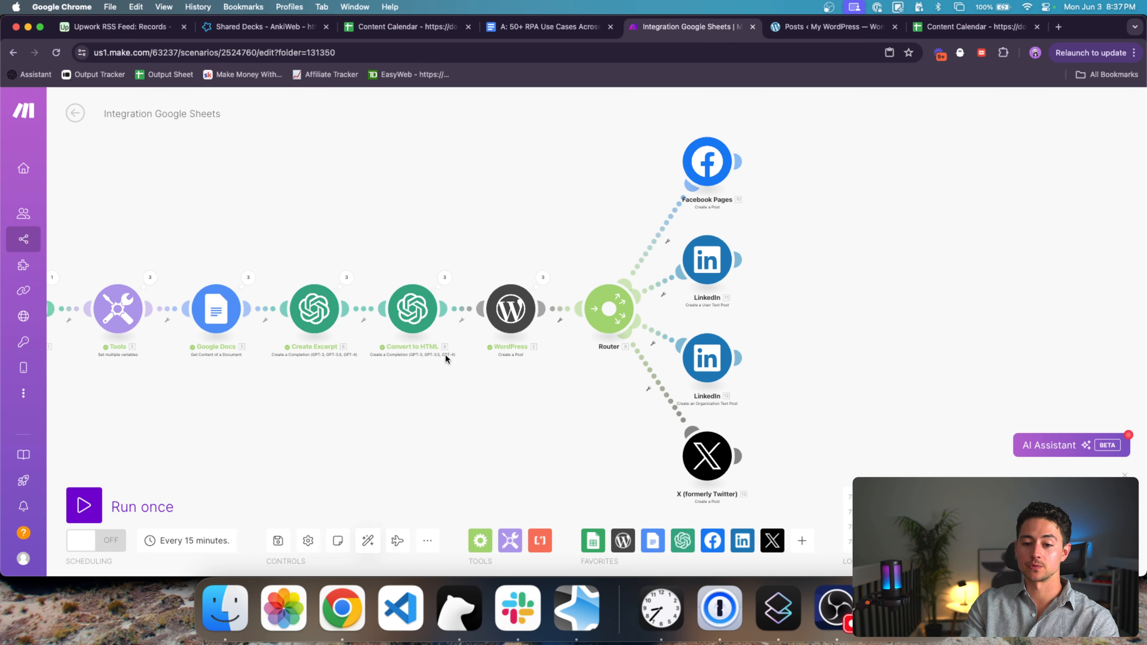
{"action": "left_click_drag", "start_coordinate": [371, 358], "coordinate": [275, 254]}
{"action": "key", "text": "super+c"}
{"action": "key", "text": "super+v"}
{"action": "left_click_drag", "start_coordinate": [1044, 257], "coordinate": [1028, 258]}
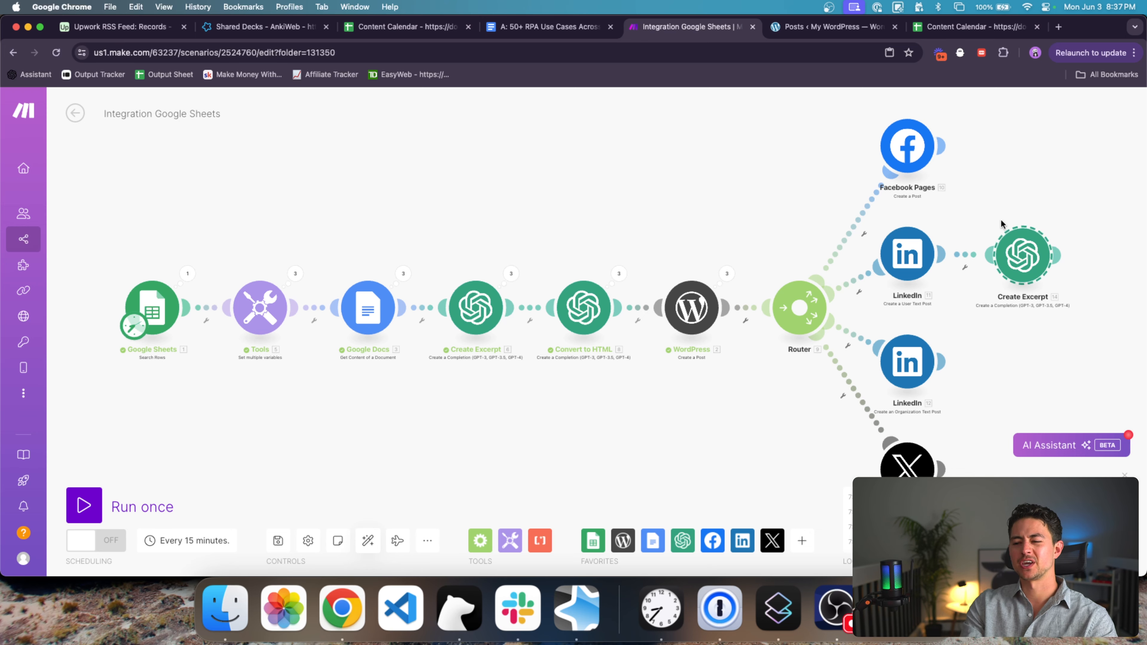
{"action": "key", "text": "BackSpace"}
{"action": "left_click_drag", "start_coordinate": [1073, 294], "coordinate": [967, 298]}
{"action": "scroll", "coordinate": [967, 298], "scroll_direction": "down", "scroll_amount": 2}
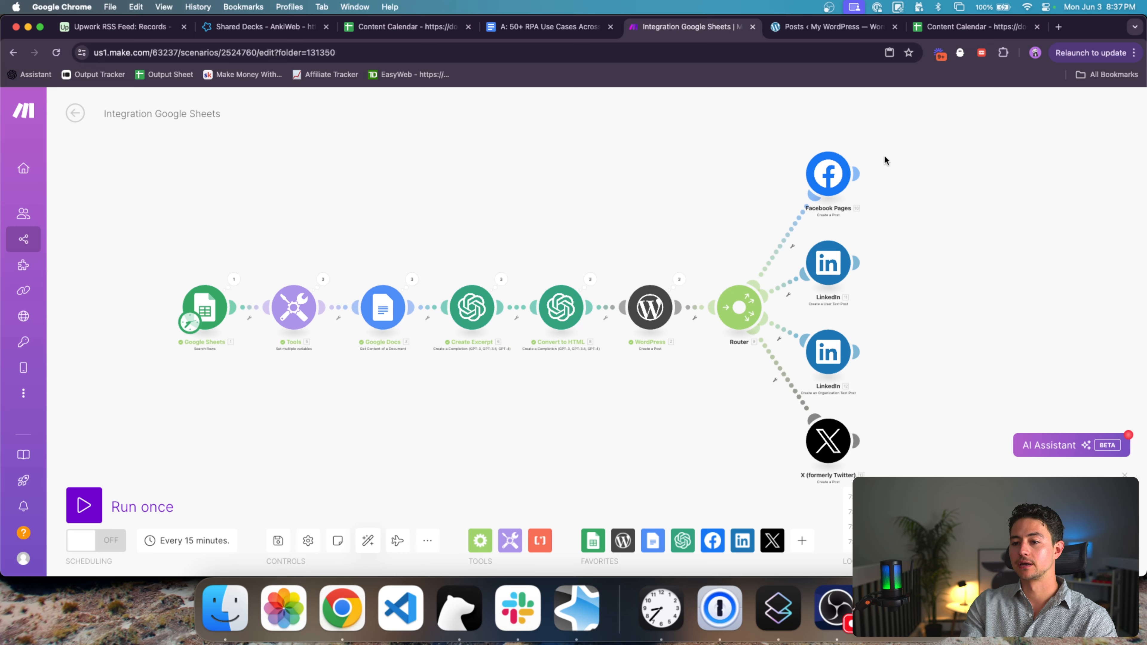
Step: Delete the four social media modules and the Router, leaving WordPress as the last module
{"action": "left_click_drag", "start_coordinate": [910, 137], "coordinate": [792, 494]}
{"action": "key", "text": "BackSpace"}
{"action": "left_click_drag", "start_coordinate": [810, 455], "coordinate": [748, 445]}
{"action": "left_click_drag", "start_coordinate": [740, 397], "coordinate": [648, 299]}
{"action": "key", "text": "BackSpace"}
{"action": "scroll", "coordinate": [646, 244], "scroll_direction": "left", "scroll_amount": 3}
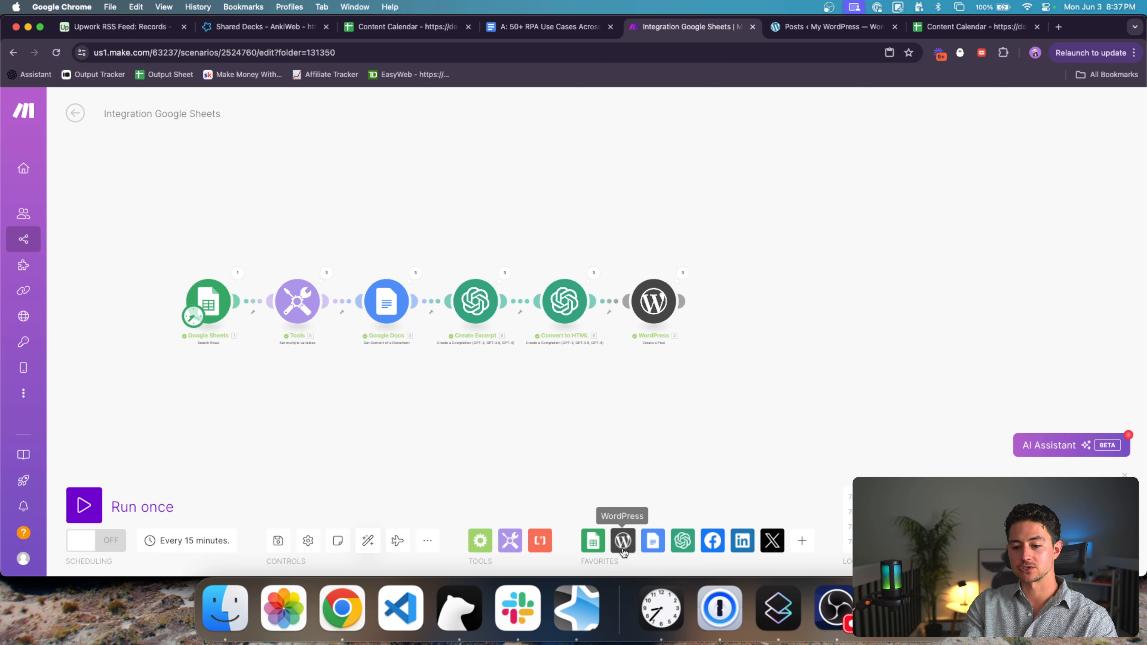
{"action": "left_click", "coordinate": [593, 540]}
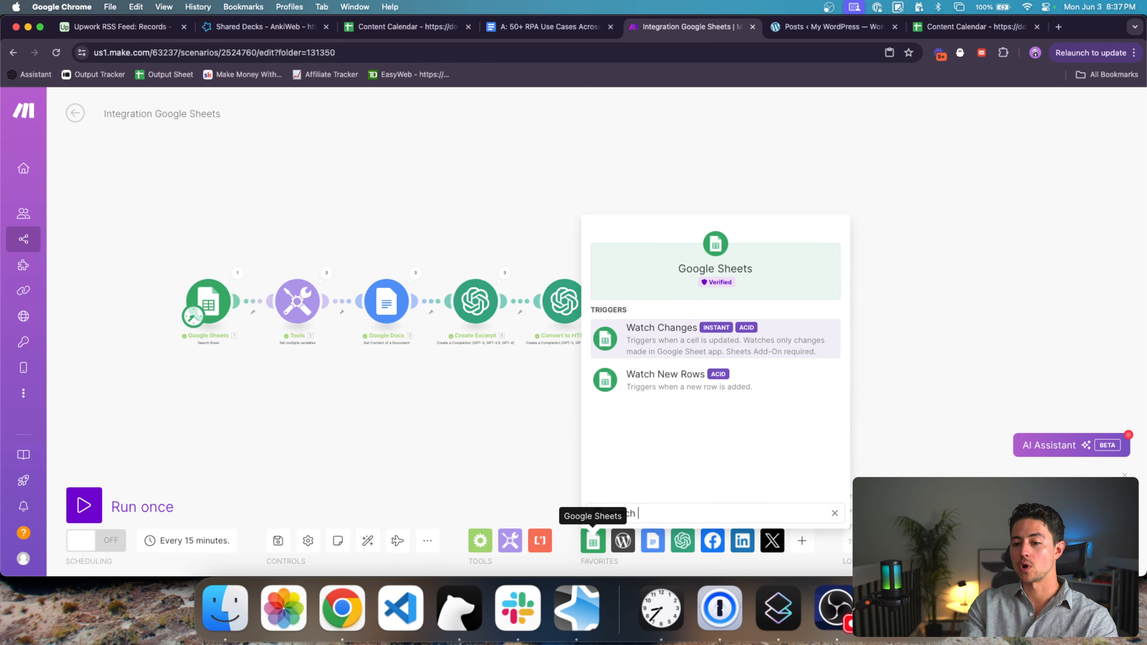
{"action": "left_click", "coordinate": [490, 410]}
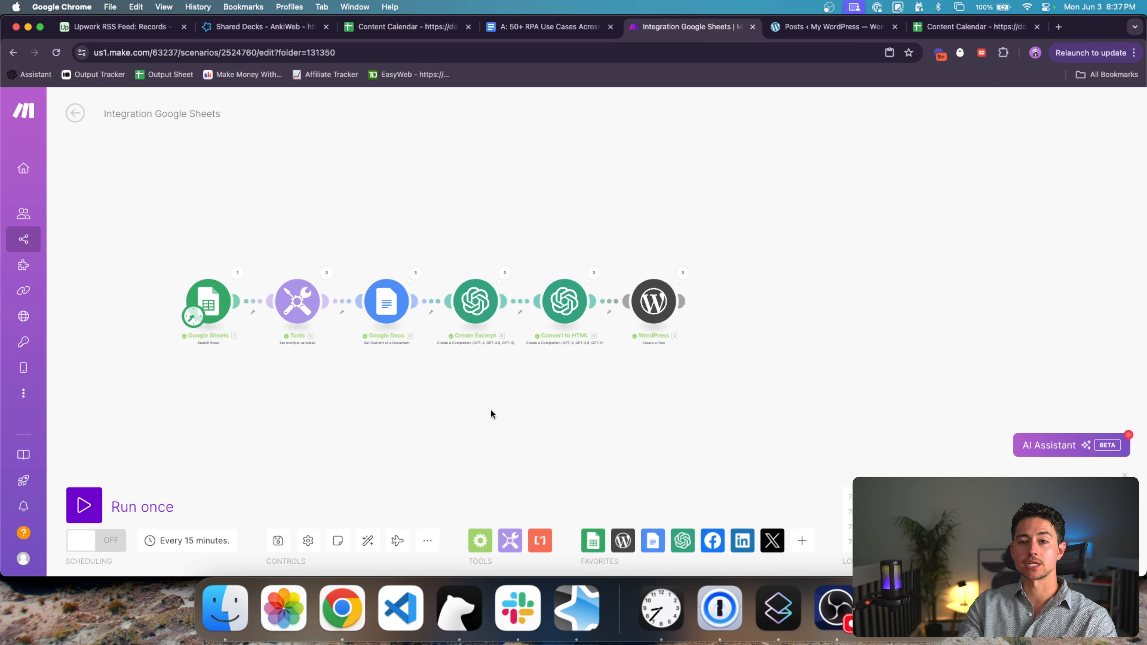
{"action": "scroll", "coordinate": [310, 327], "scroll_direction": "up", "scroll_amount": 3}
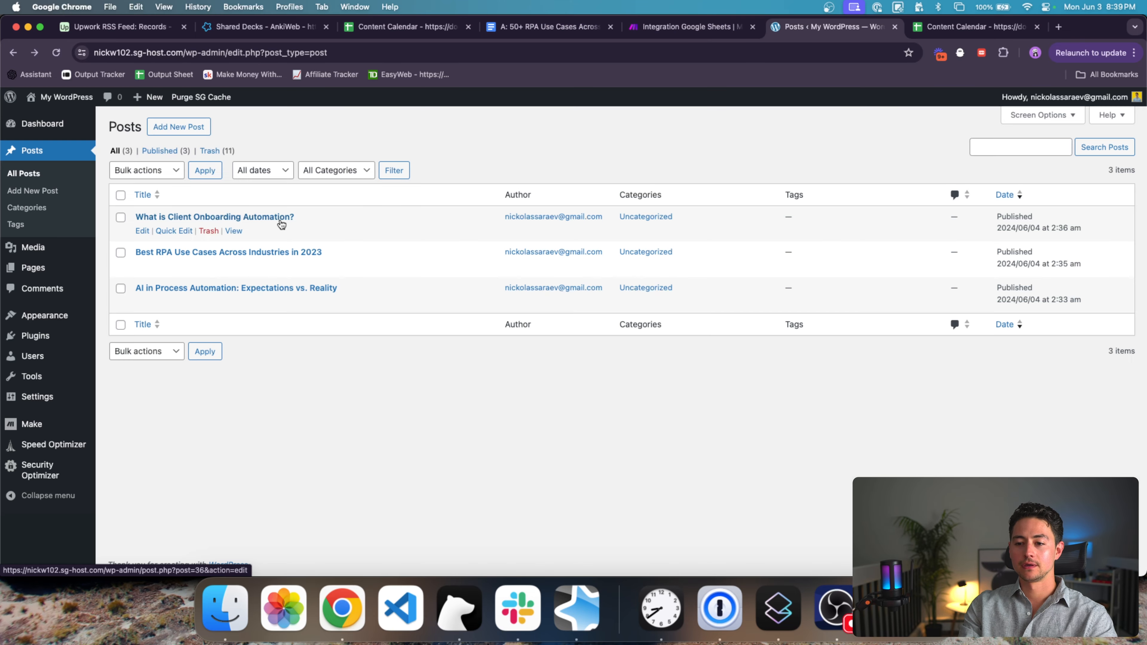
Step: Read through the published 'What is Client Onboarding Automation?' post
{"action": "left_click", "coordinate": [281, 222]}
{"action": "scroll", "coordinate": [708, 310], "scroll_direction": "down", "scroll_amount": 10}
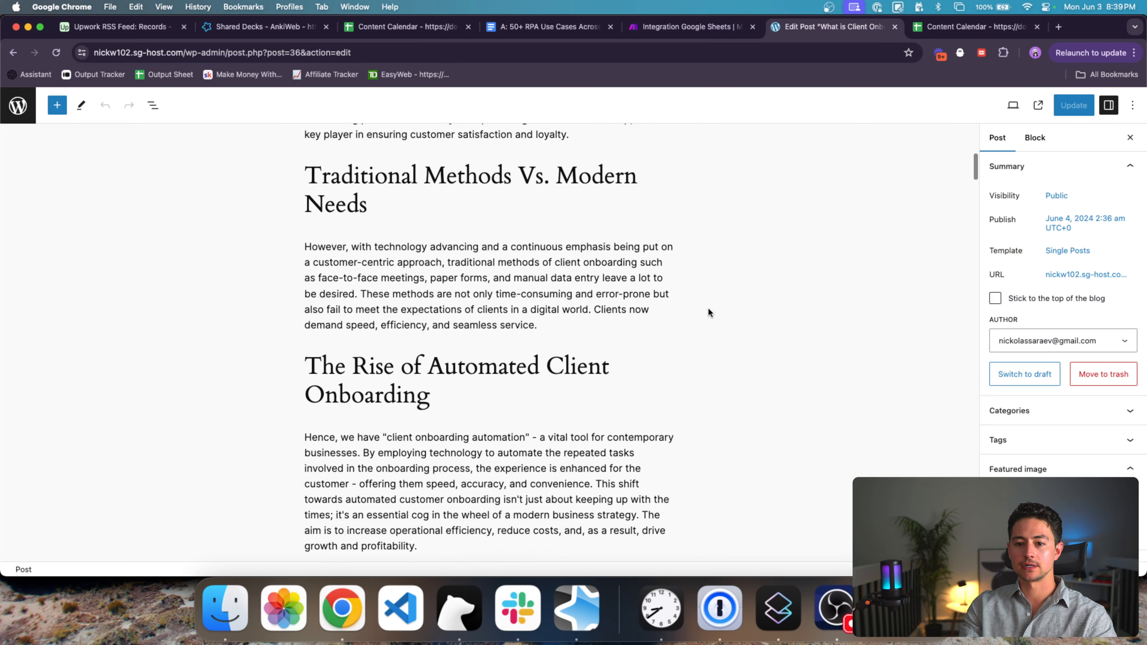
{"action": "scroll", "coordinate": [708, 312], "scroll_direction": "down", "scroll_amount": 15}
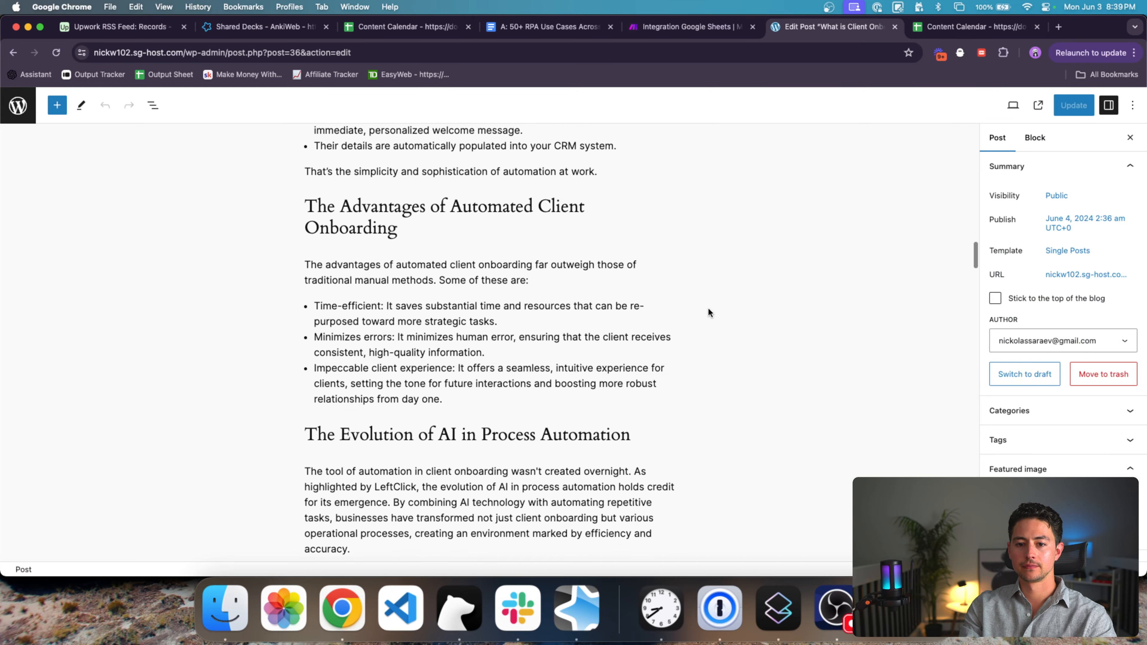
{"action": "scroll", "coordinate": [708, 311], "scroll_direction": "down", "scroll_amount": 10}
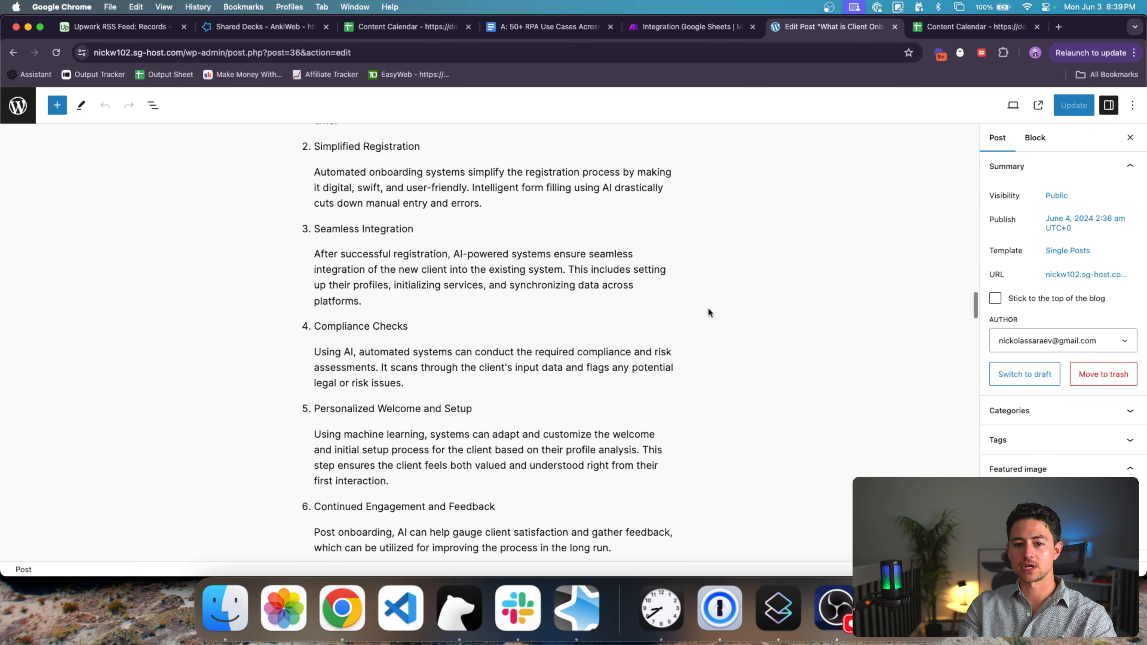
{"action": "scroll", "coordinate": [708, 311], "scroll_direction": "down", "scroll_amount": 15}
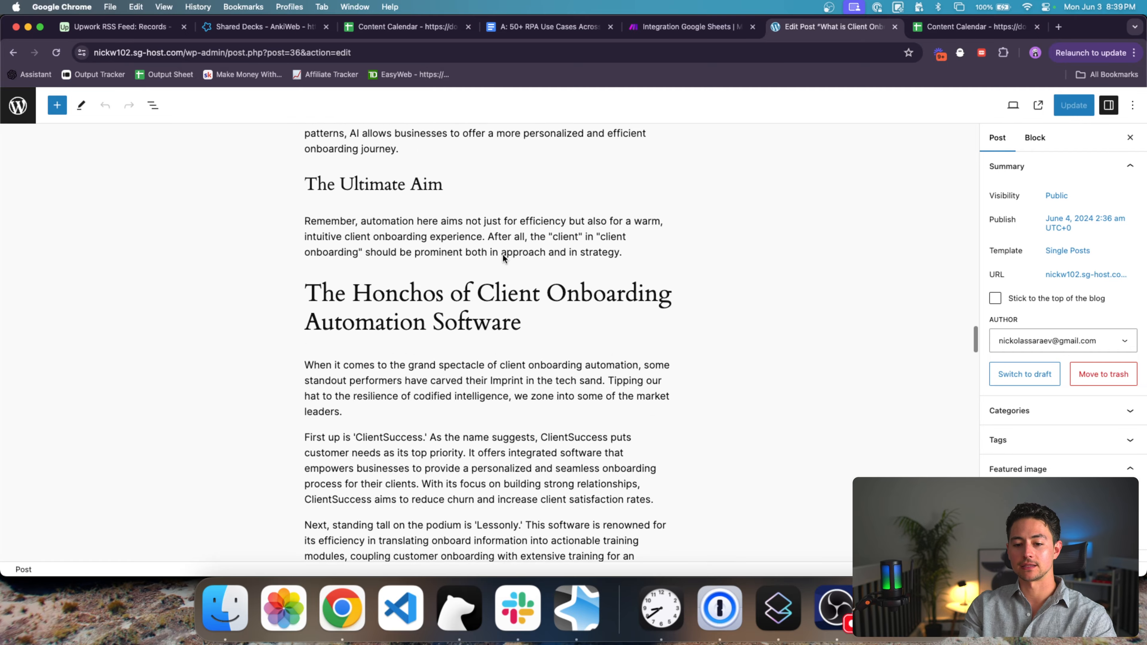
{"action": "scroll", "coordinate": [502, 255], "scroll_direction": "down", "scroll_amount": 2}
{"action": "scroll", "coordinate": [492, 259], "scroll_direction": "up", "scroll_amount": 5}
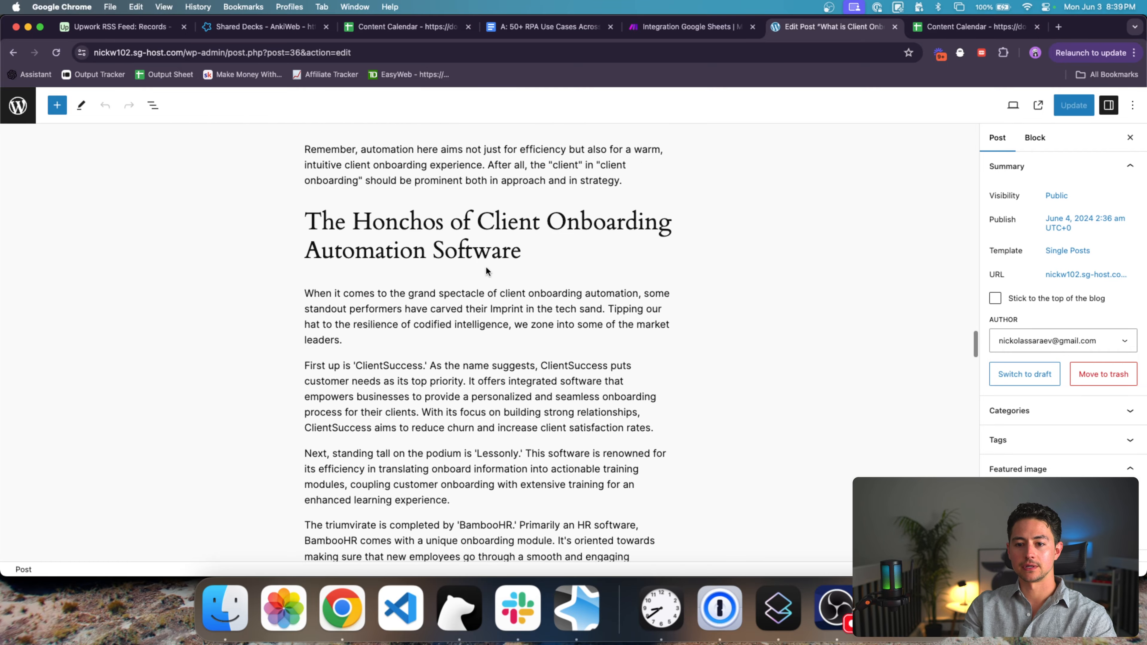
{"action": "scroll", "coordinate": [487, 267], "scroll_direction": "down", "scroll_amount": 10}
{"action": "scroll", "coordinate": [486, 273], "scroll_direction": "down", "scroll_amount": 15}
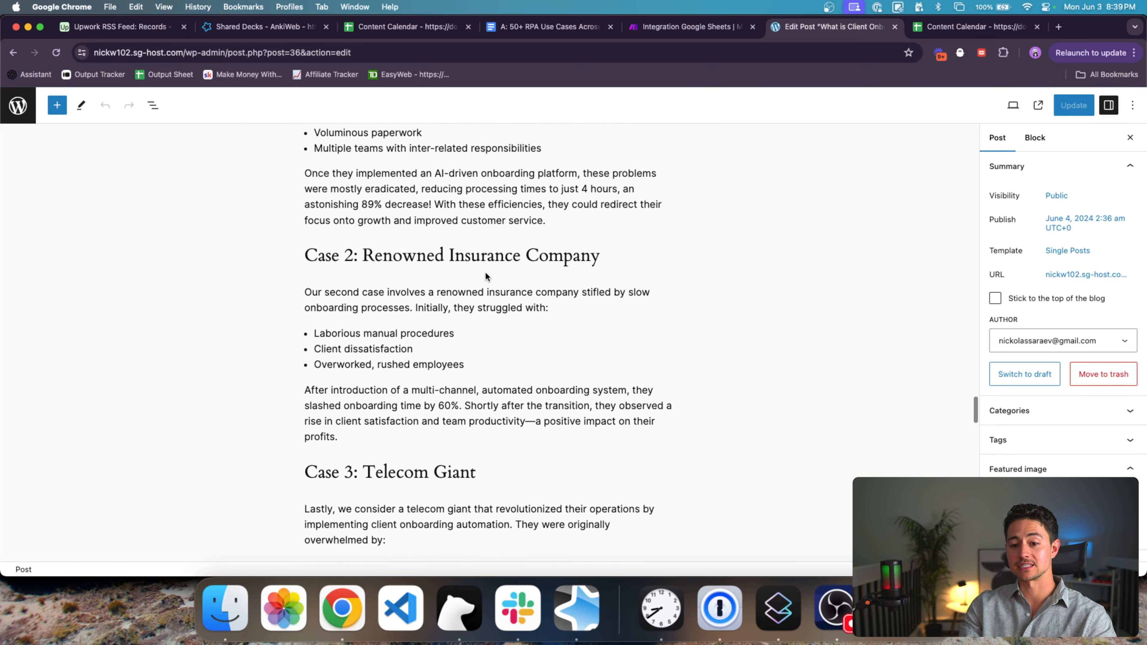
{"action": "scroll", "coordinate": [486, 273], "scroll_direction": "down", "scroll_amount": 20}
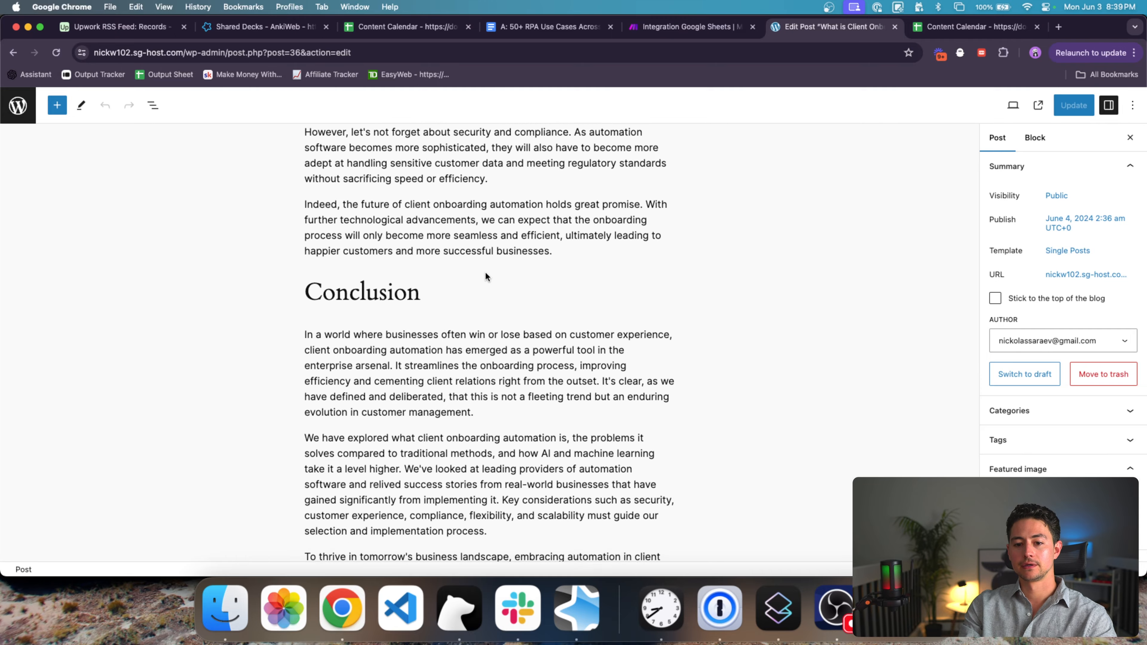
{"action": "scroll", "coordinate": [486, 273], "scroll_direction": "up", "scroll_amount": 20}
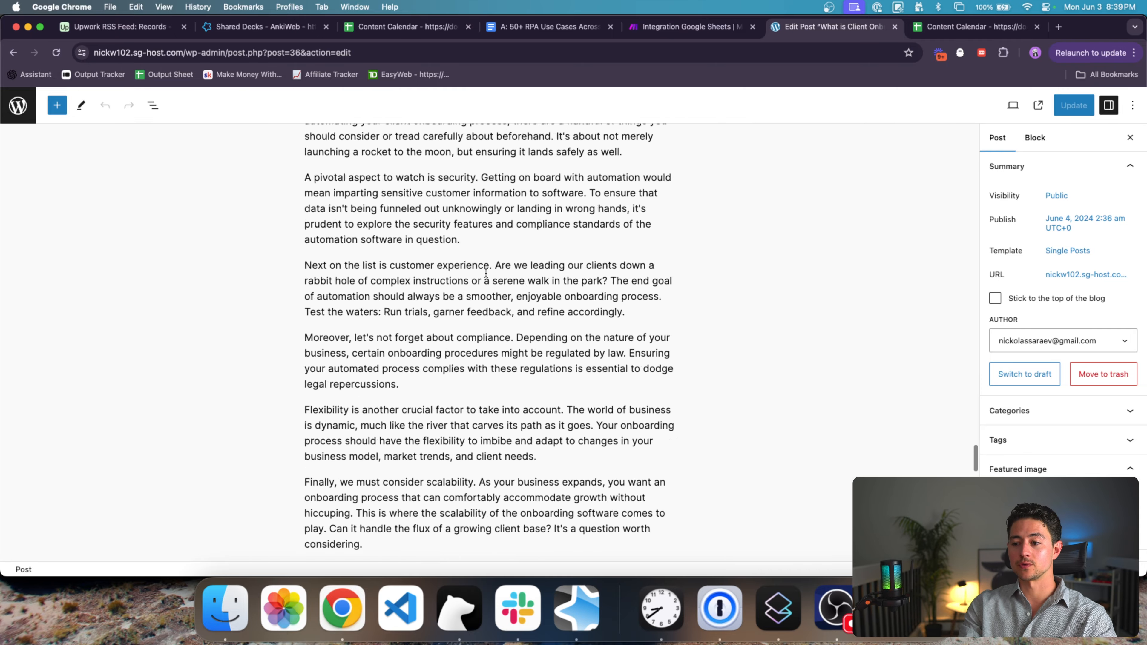
{"action": "scroll", "coordinate": [486, 273], "scroll_direction": "up", "scroll_amount": 15}
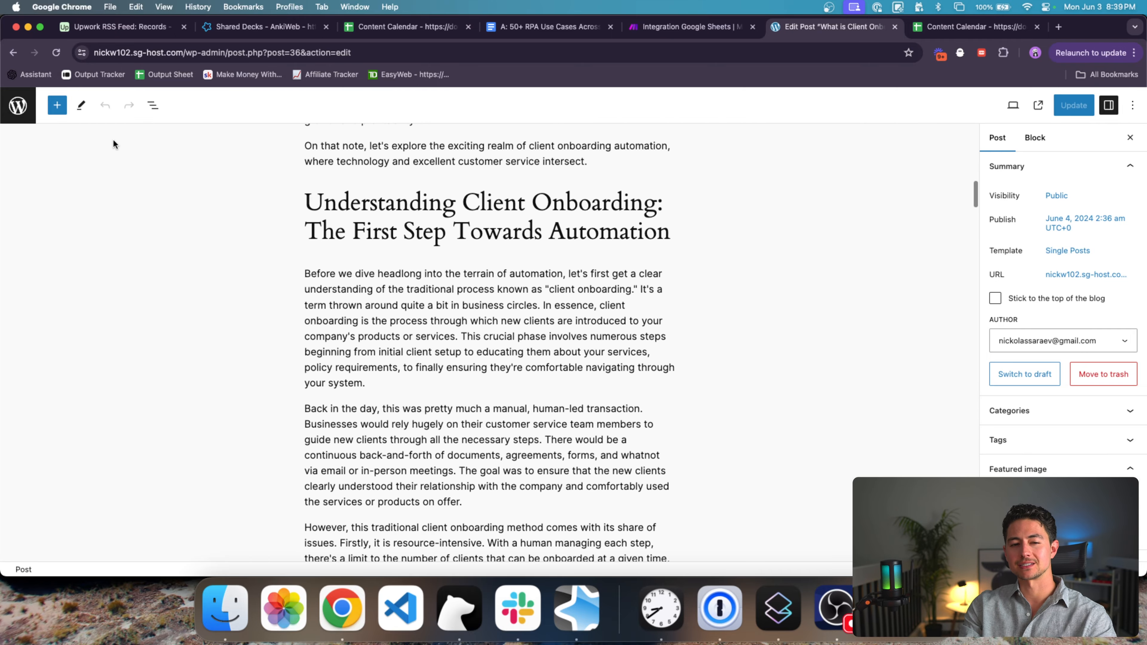
Step: Skim the 'AI in Process Automation' post, then return to the Content Calendar spreadsheet
{"action": "left_click", "coordinate": [25, 108]}
{"action": "left_click", "coordinate": [246, 288]}
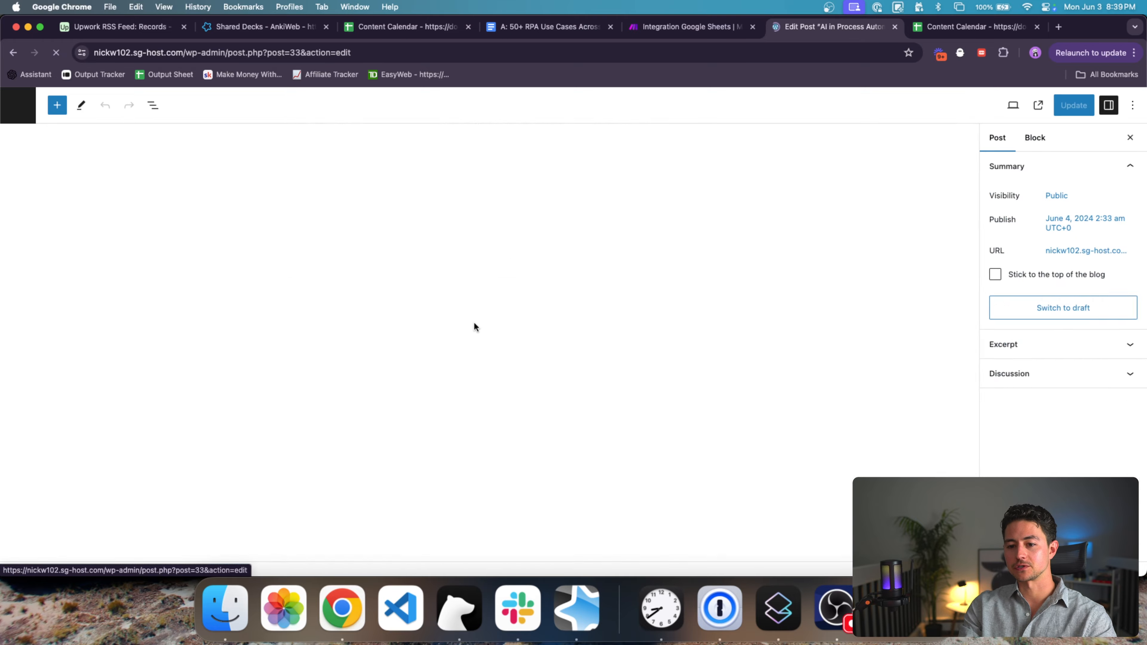
{"action": "scroll", "coordinate": [474, 323], "scroll_direction": "down", "scroll_amount": 10}
{"action": "scroll", "coordinate": [474, 323], "scroll_direction": "up", "scroll_amount": 20}
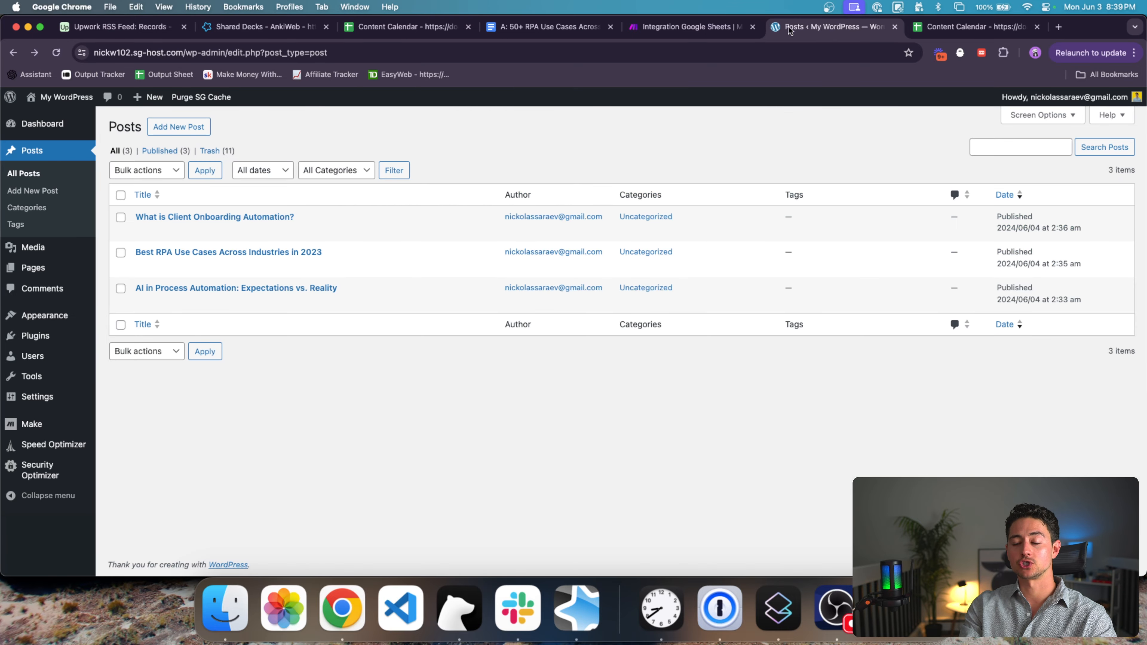
{"action": "left_click", "coordinate": [387, 36]}
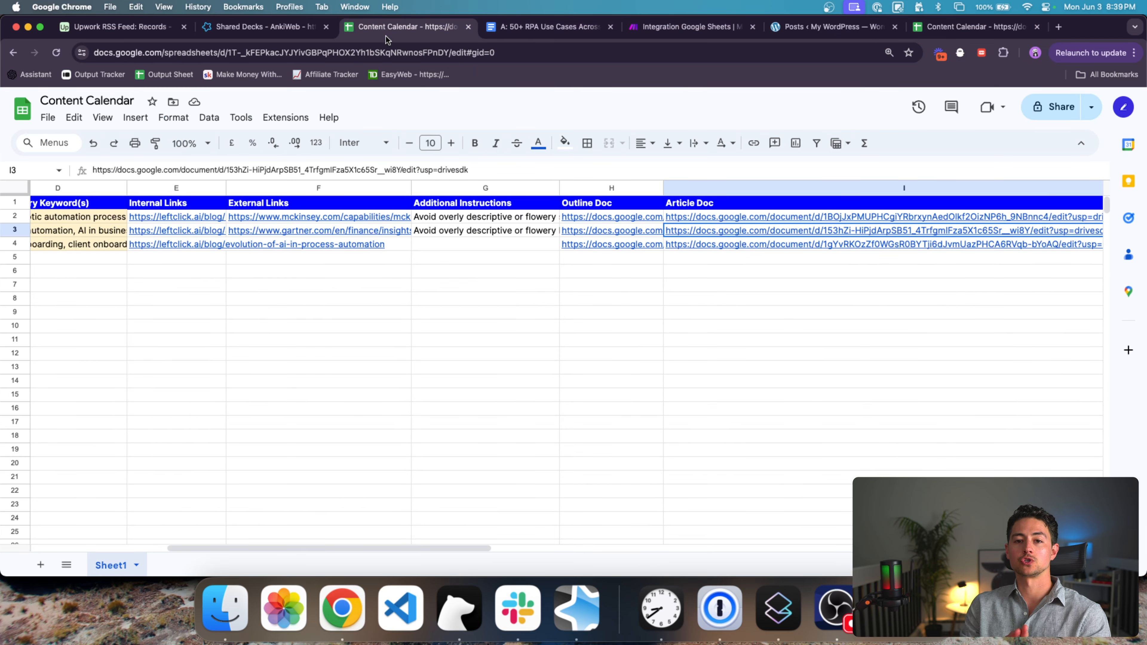